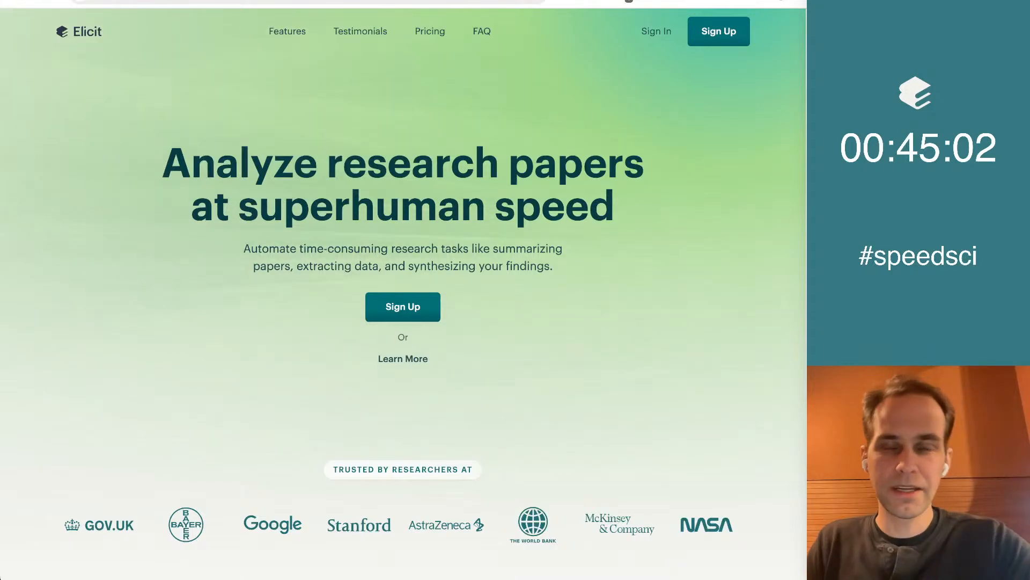
Sign in to Elicit with the work Google account
click(654, 33)
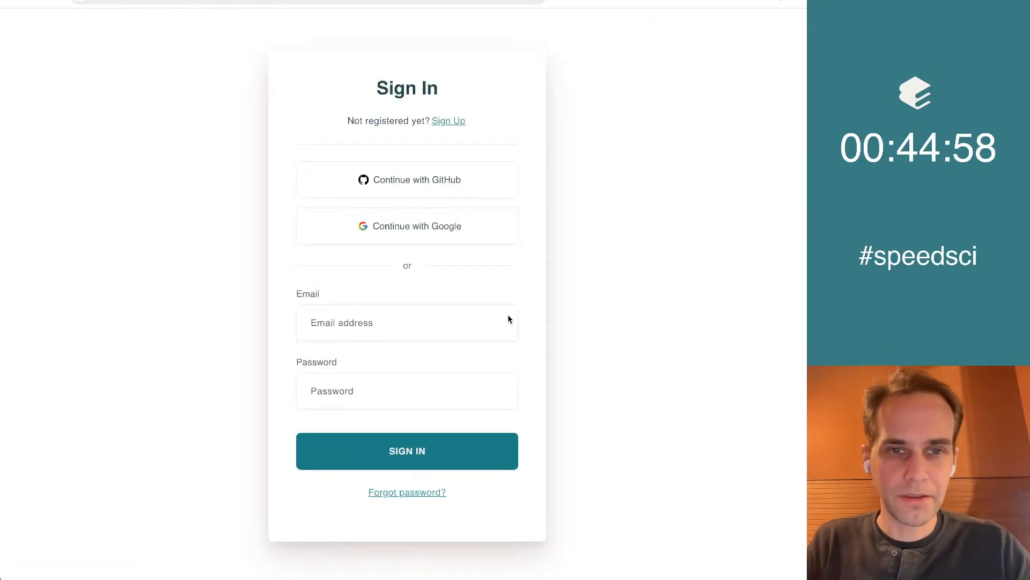
click(380, 229)
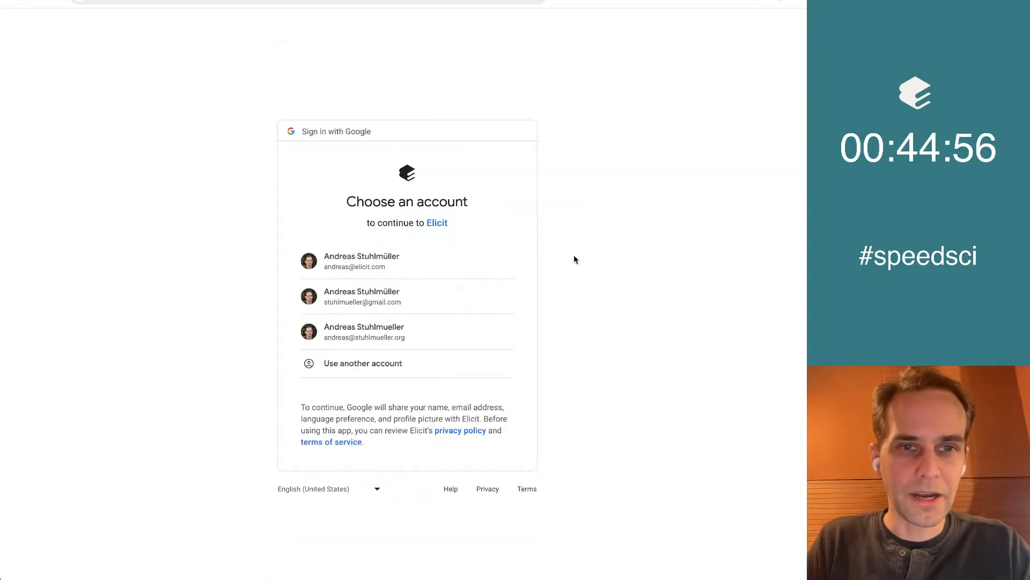
click(397, 250)
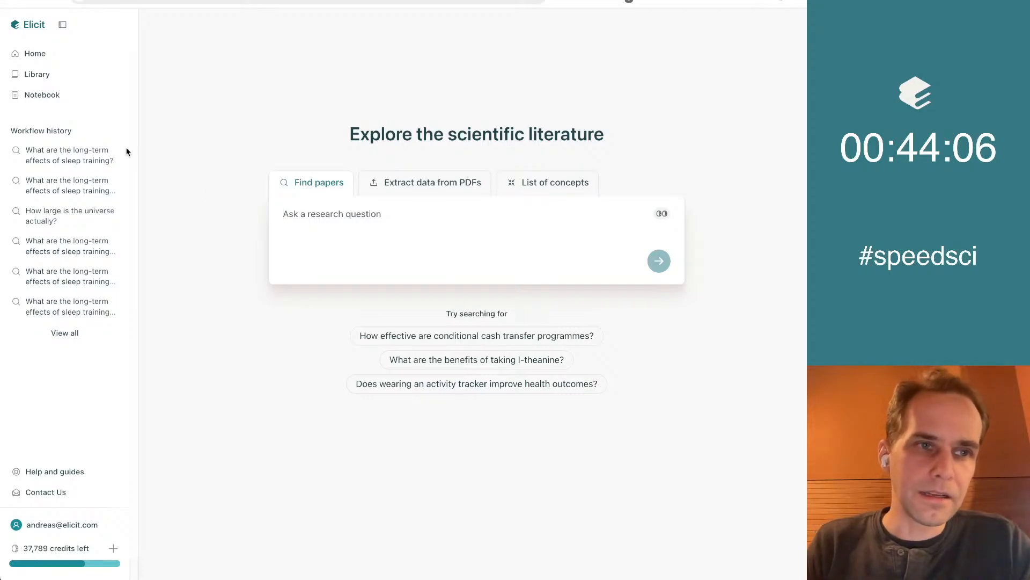
Start a notebook with the research question "What are good approaches to finding and recruiting strong senior software engineers?"
click(31, 97)
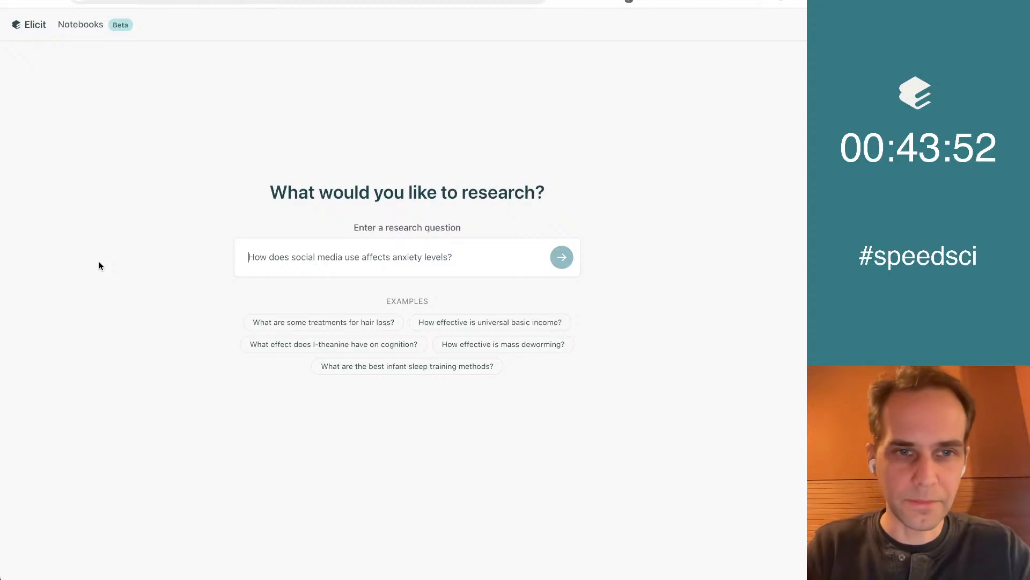
text(W)
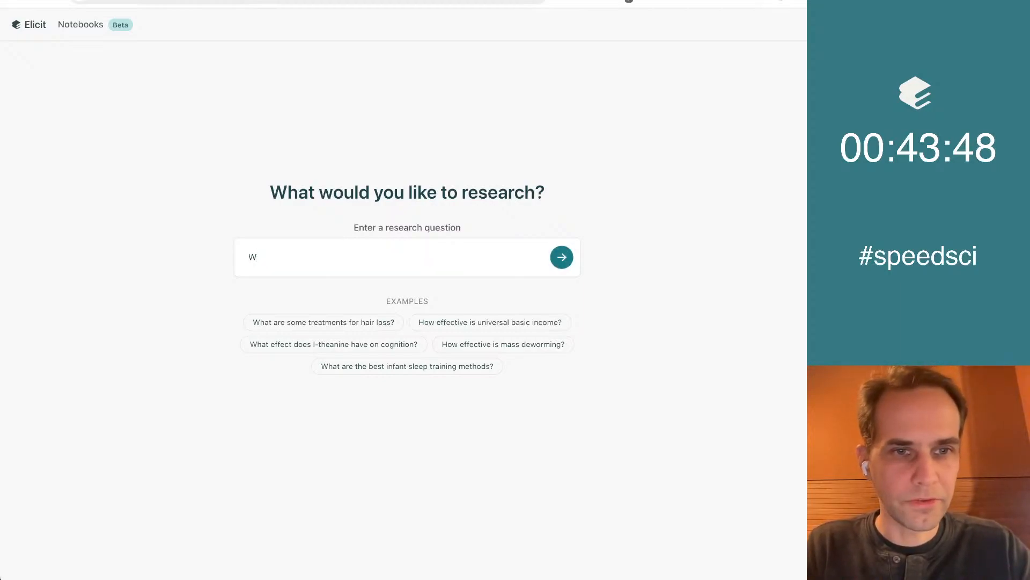
text(hat are good approache)
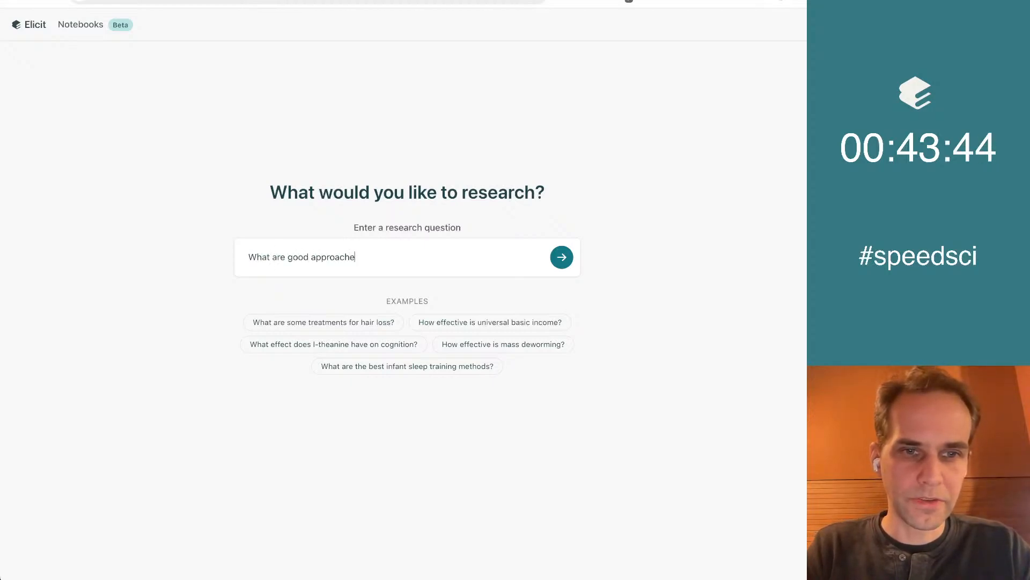
text(s to find)
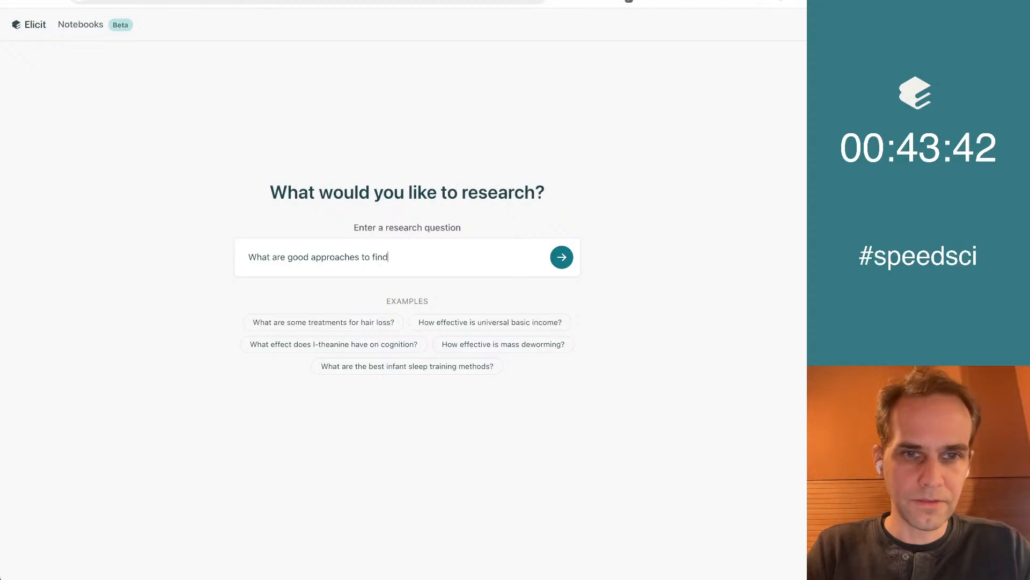
text(ing and recrui)
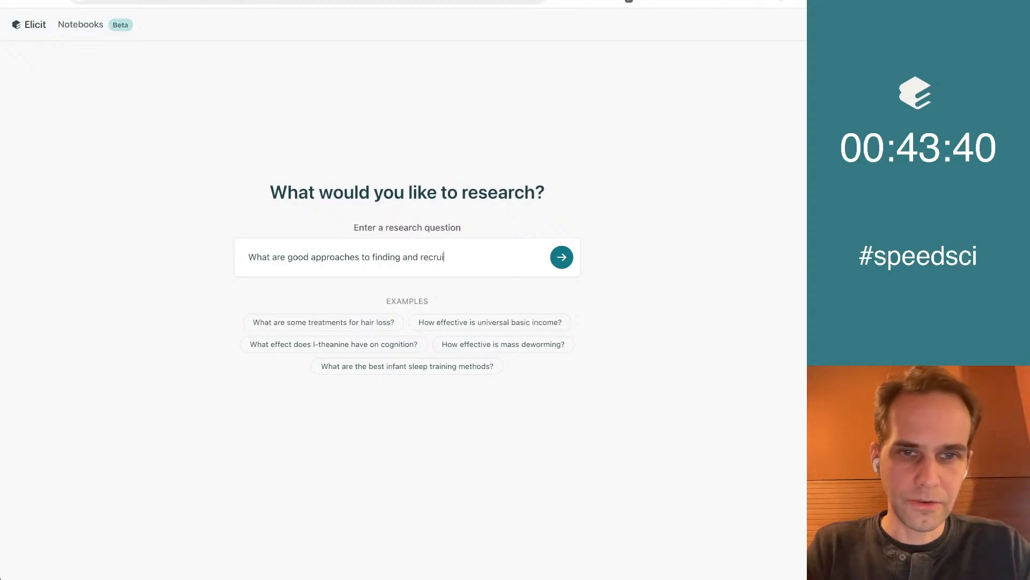
text(ting strong se)
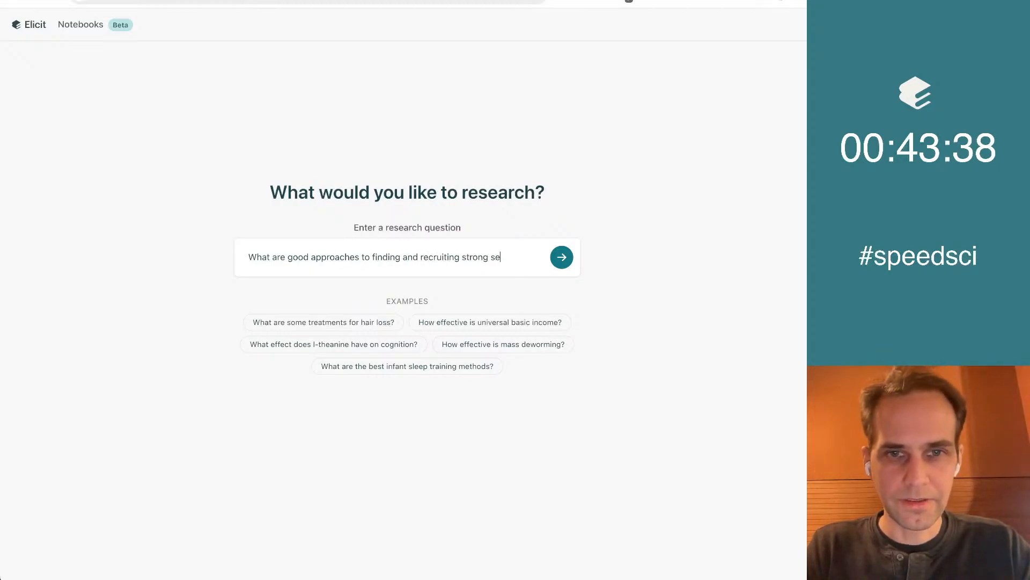
text(nior software engineers?)
key(Return)
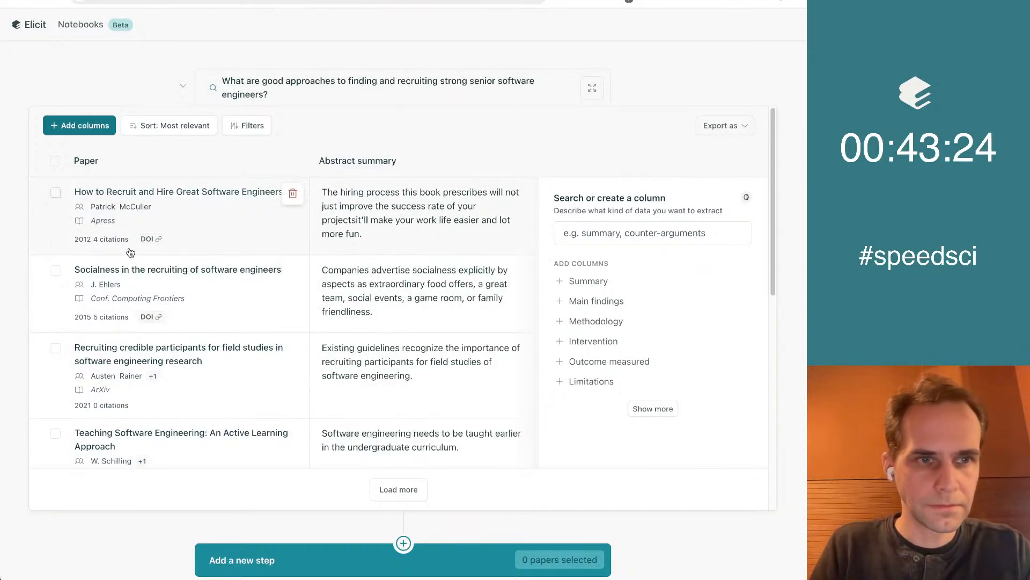
Expand the results table to full view and review the listed papers with their abstract summaries
scroll(408, 298, down, 3)
scroll(408, 298, up, 3)
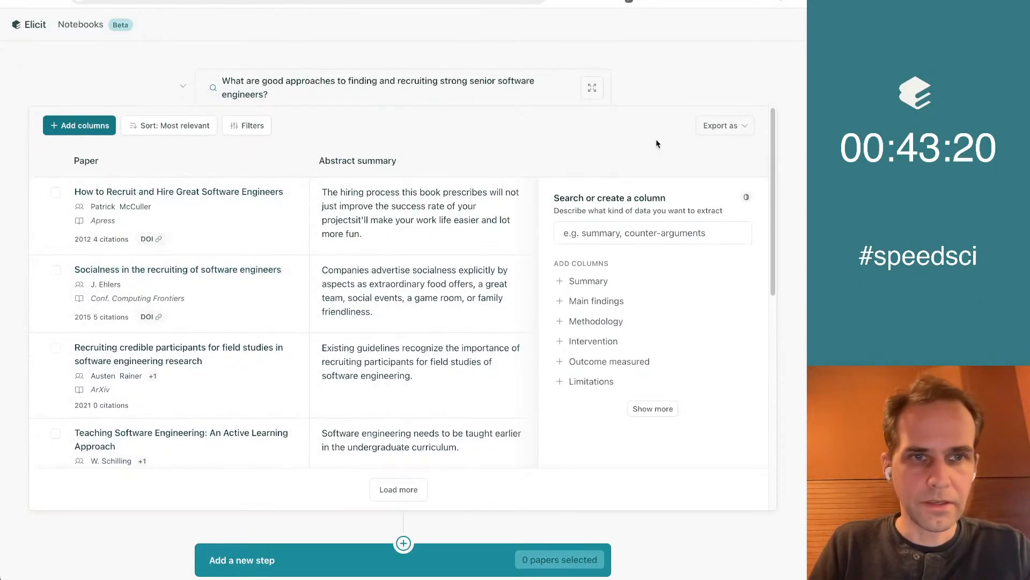
click(589, 89)
scroll(382, 310, down, 3)
scroll(382, 310, up, 3)
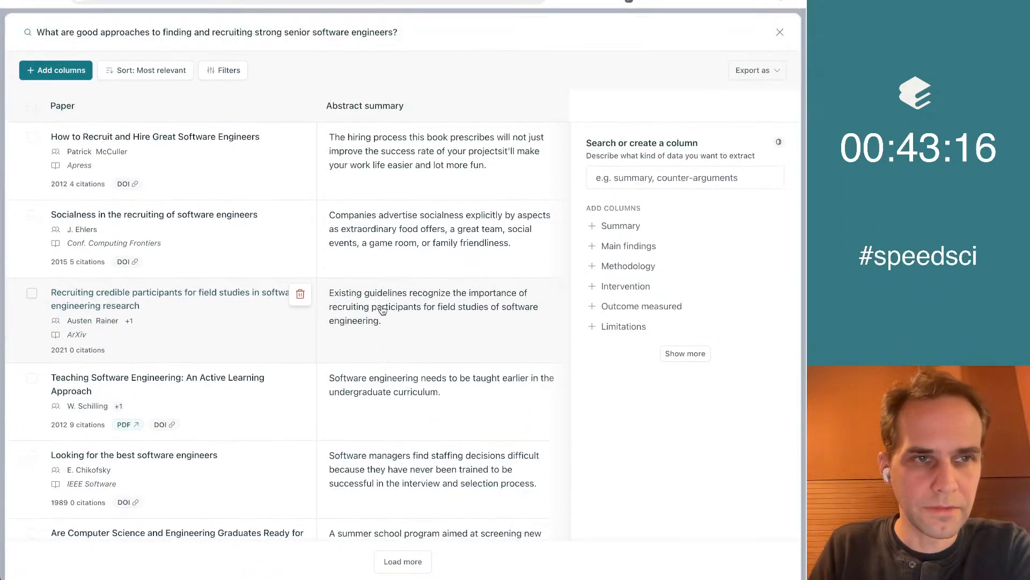
scroll(382, 310, down, 1)
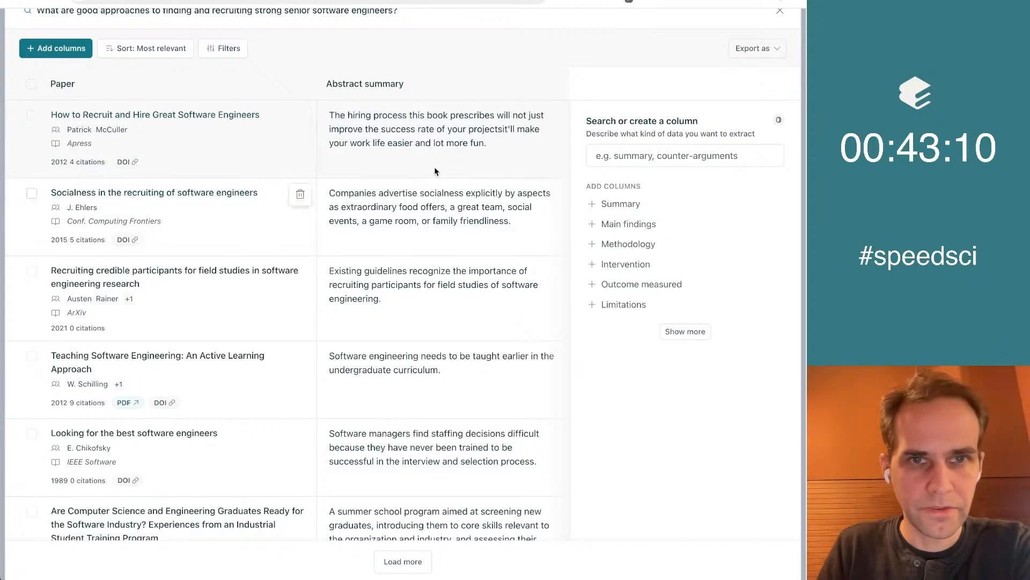
scroll(457, 142, down, 2)
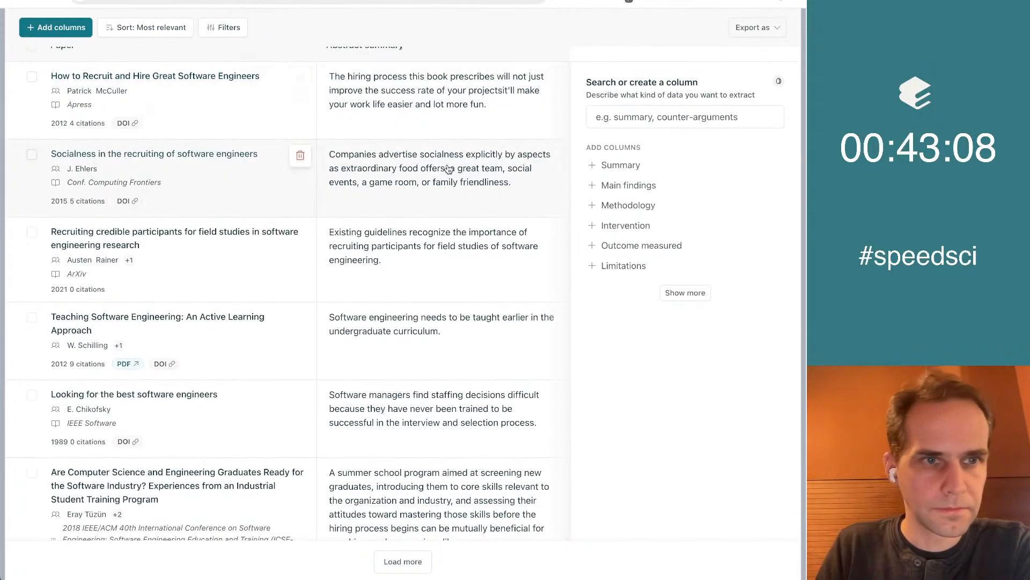
scroll(449, 171, down, 2)
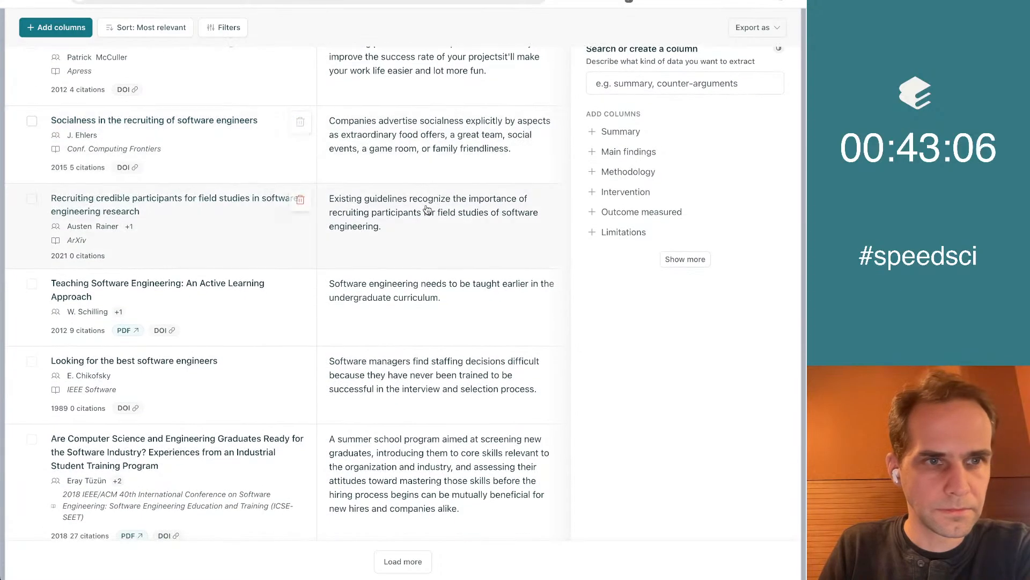
scroll(430, 231, down, 6)
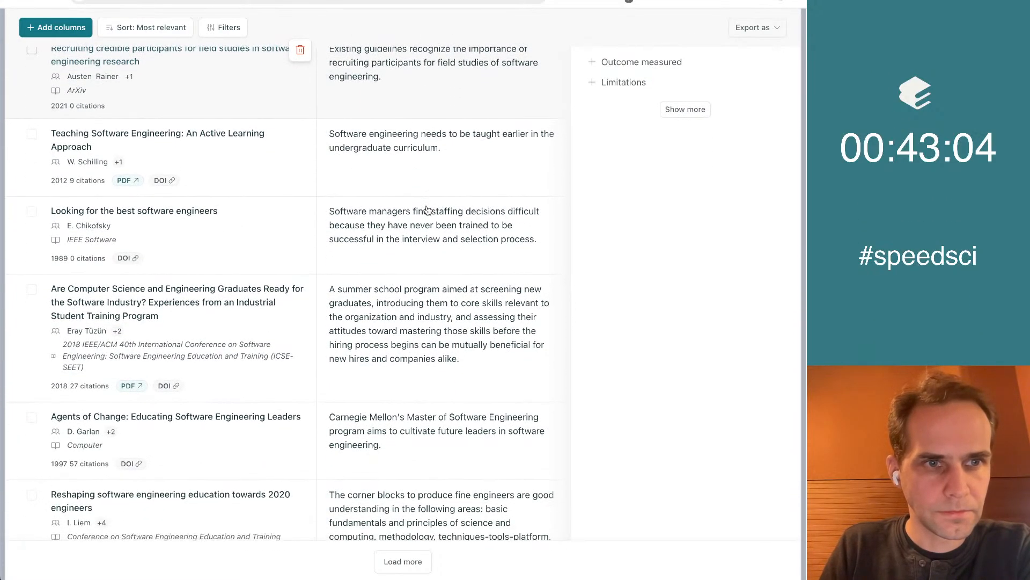
scroll(433, 268, down, 2)
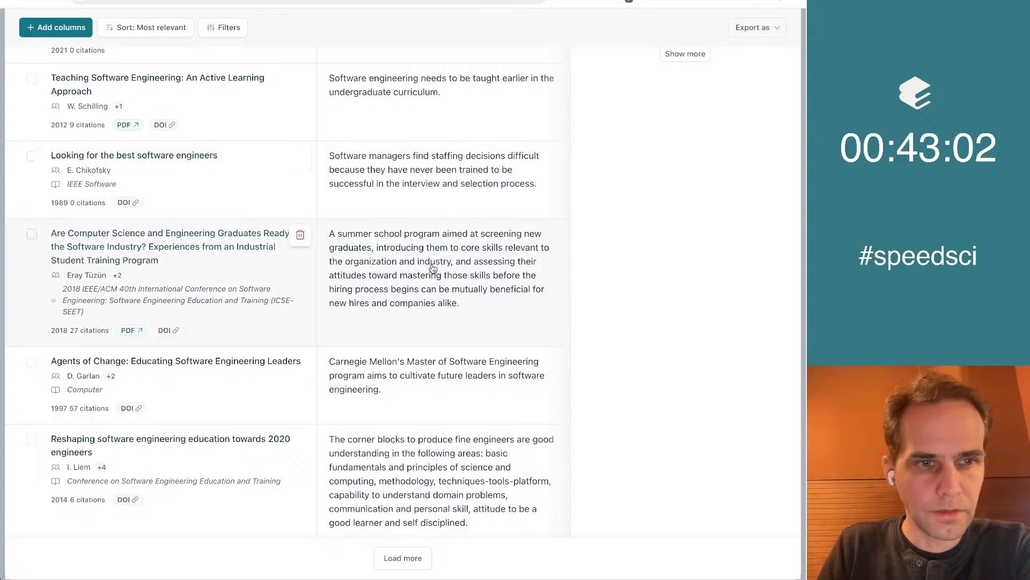
scroll(433, 268, up, 12)
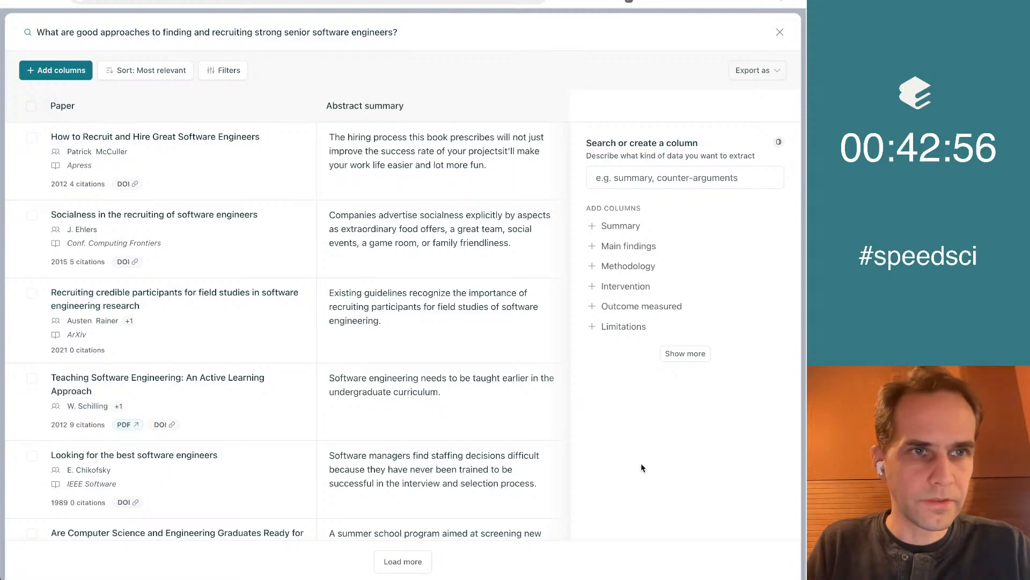
Create a custom column named "What are the approaches that this article discusses?"
click(657, 179)
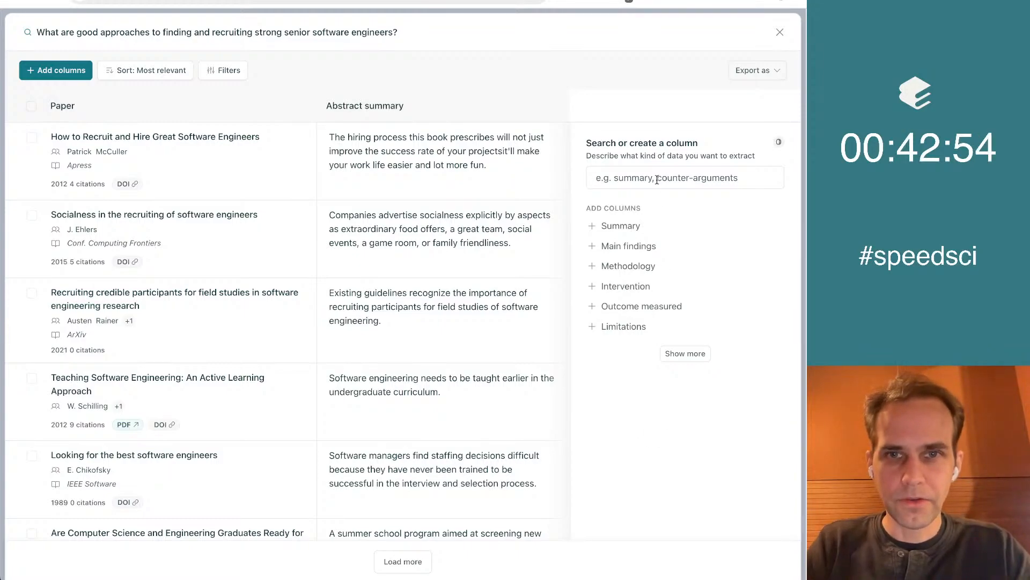
text(What are the approaches taht thi)
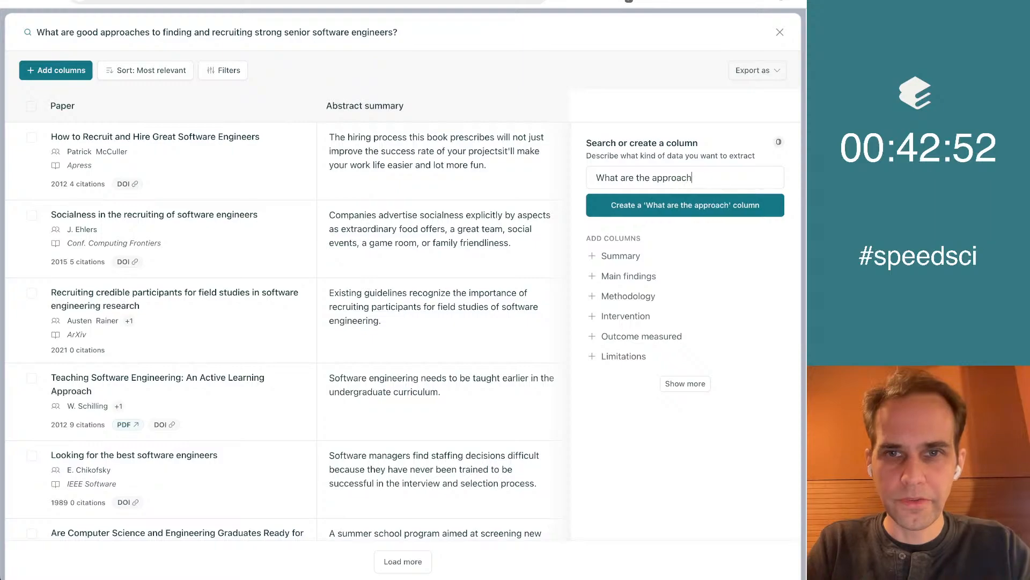
key(BackSpace)
key(BackSpace)
key(BackSpace)
key(BackSpace)
key(BackSpace)
key(BackSpace)
key(BackSpace)
key(BackSpace)
text(that this article discussed)
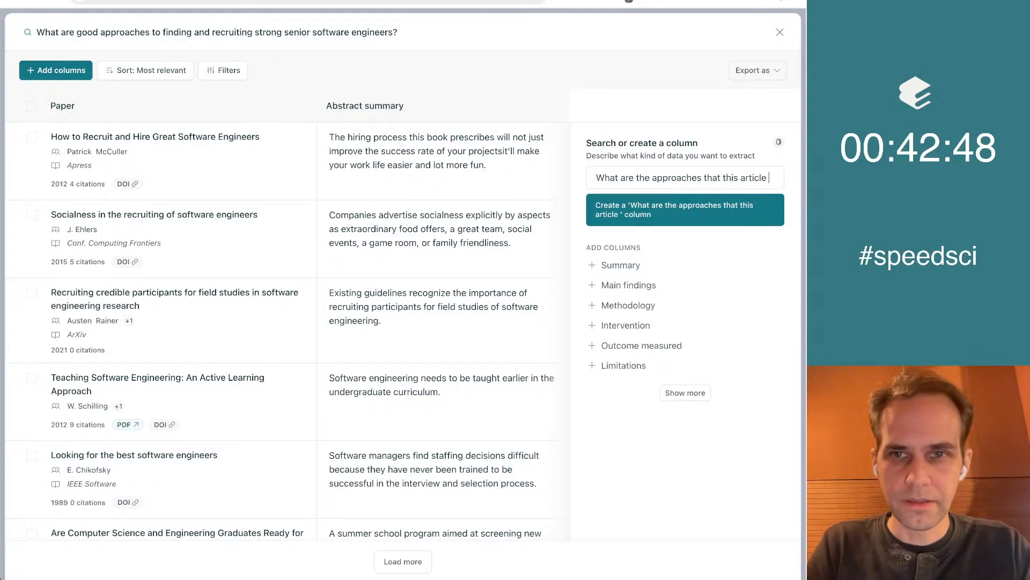
key(Return)
Give the new column the instruction "Make a bulleted list" and save it to the table
click(637, 385)
text(Make a bullet d list)
click(722, 488)
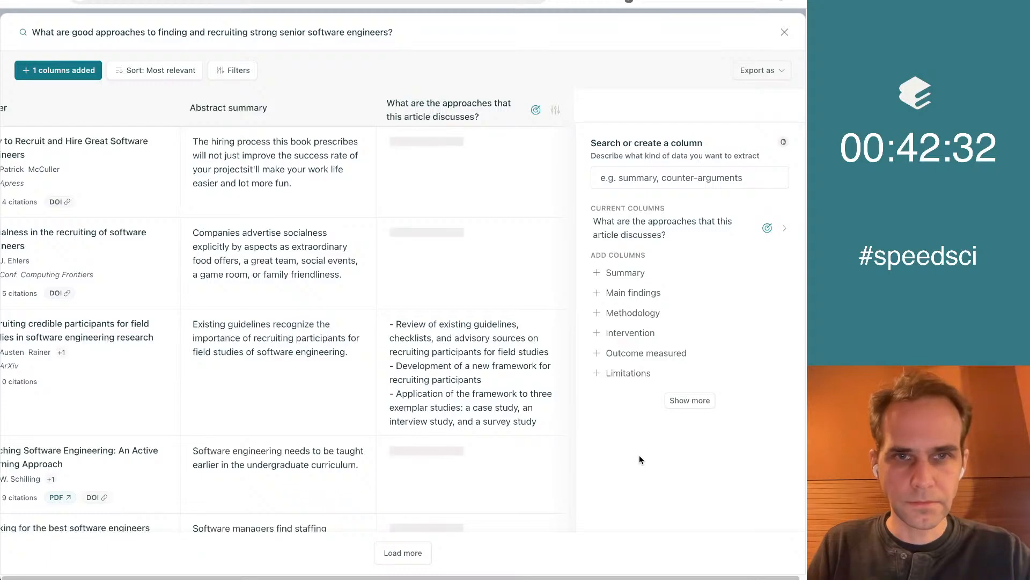
Edit the custom column on discussed approaches and rename it "Approaches to Sourcing"
click(672, 232)
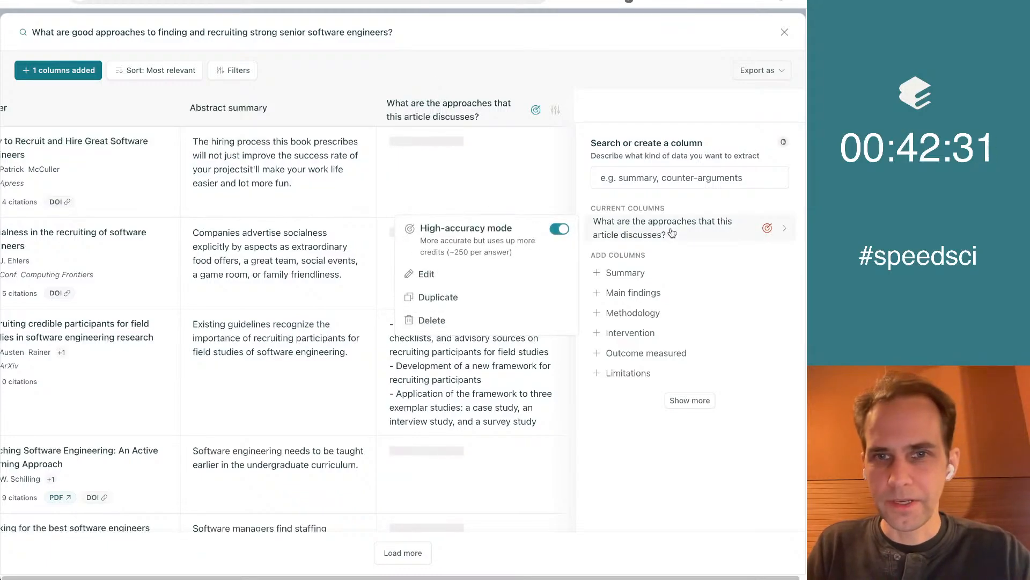
click(783, 234)
click(786, 235)
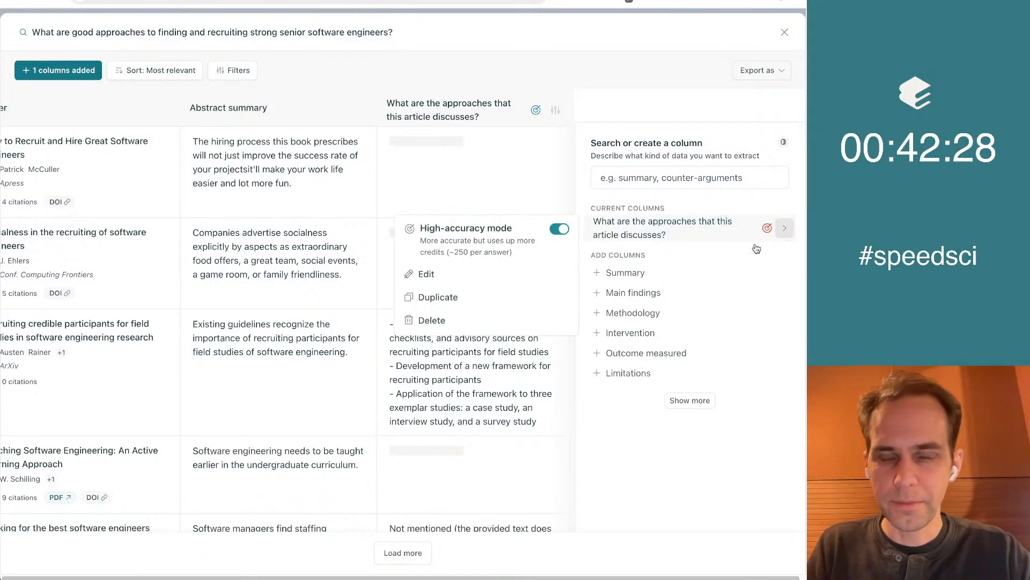
click(431, 272)
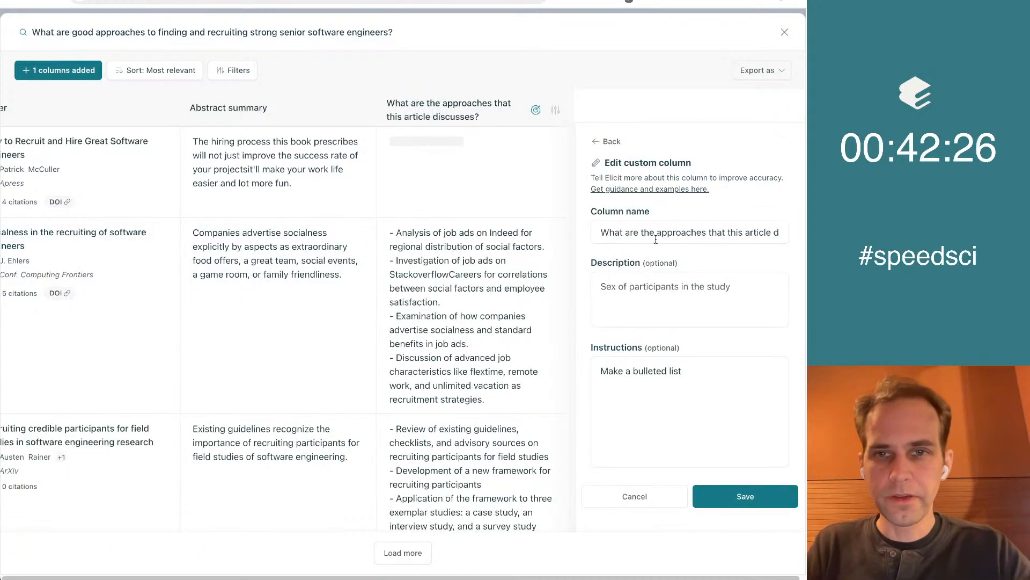
key(ctrl+a)
text(A)
text(oach)
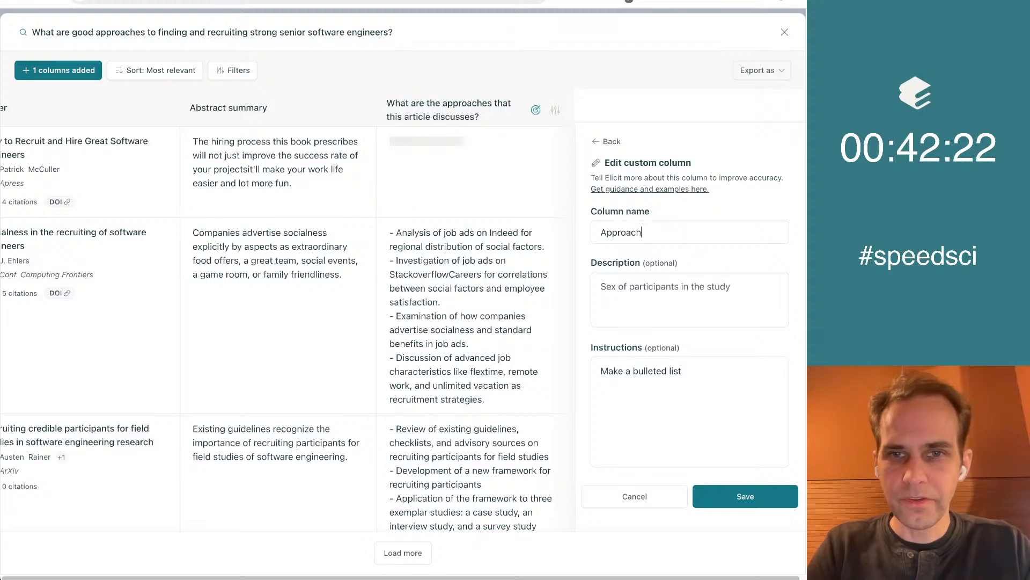
text(es to Sourcing)
key(Tab)
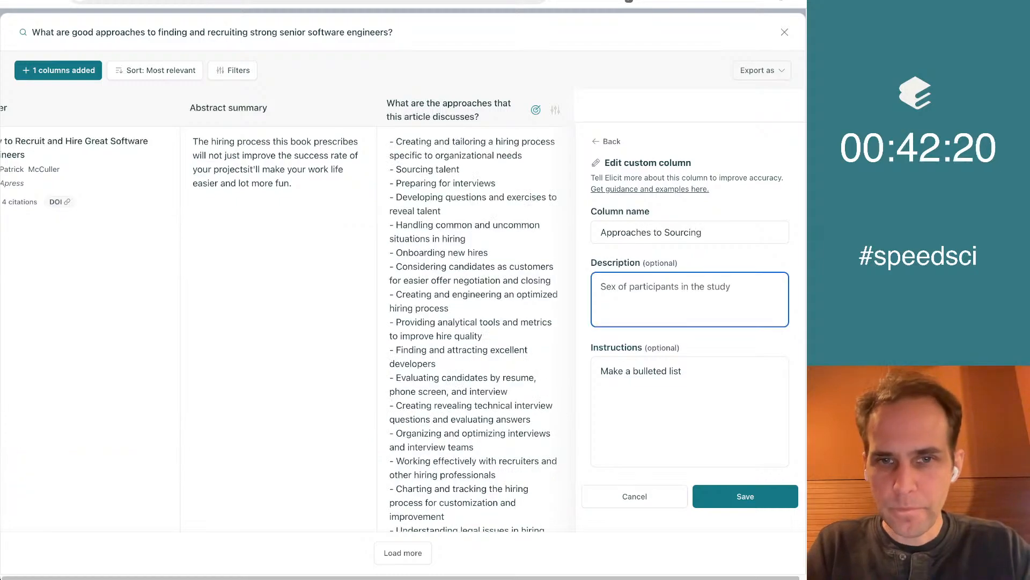
Set the column's description to "What are the approaches to sourcing great software engineers that this article discusses?" and save the changes
key(Tab)
click(642, 286)
text(What are the approaches that this article discusses?)
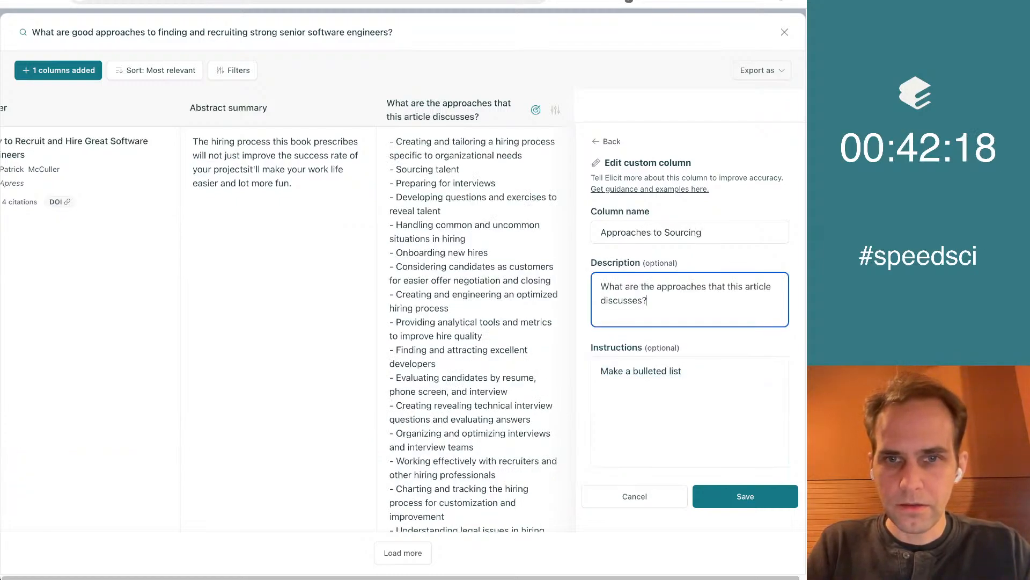
text(to sourcing reat soft)
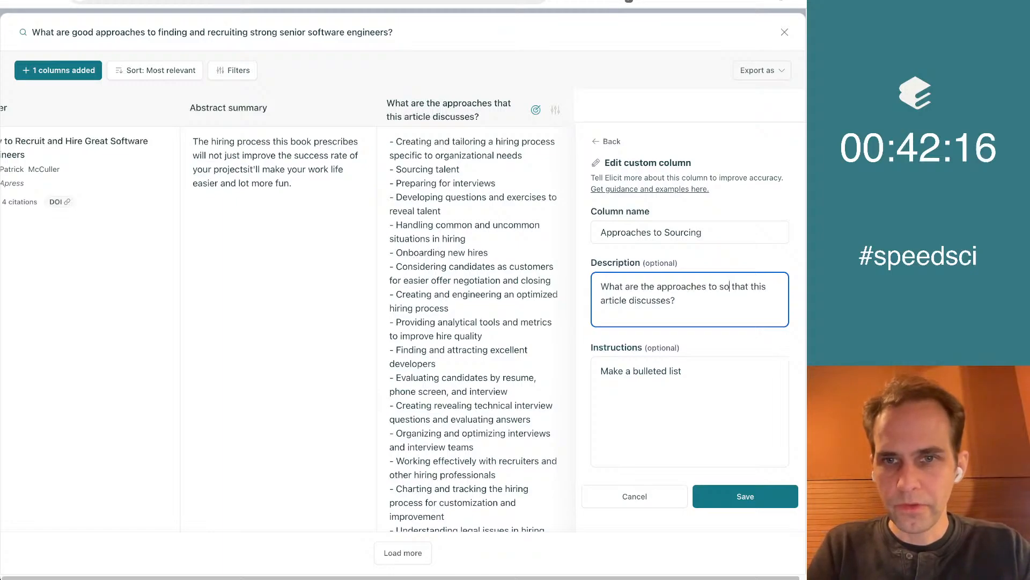
text(ware engineers)
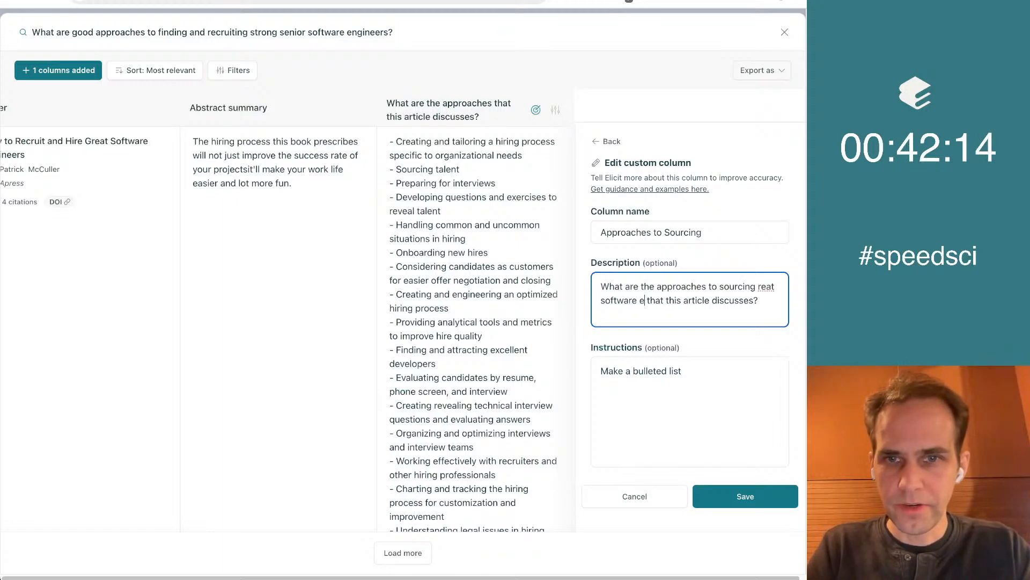
key(alt+Left)
key(alt+Left)
key(alt+Left)
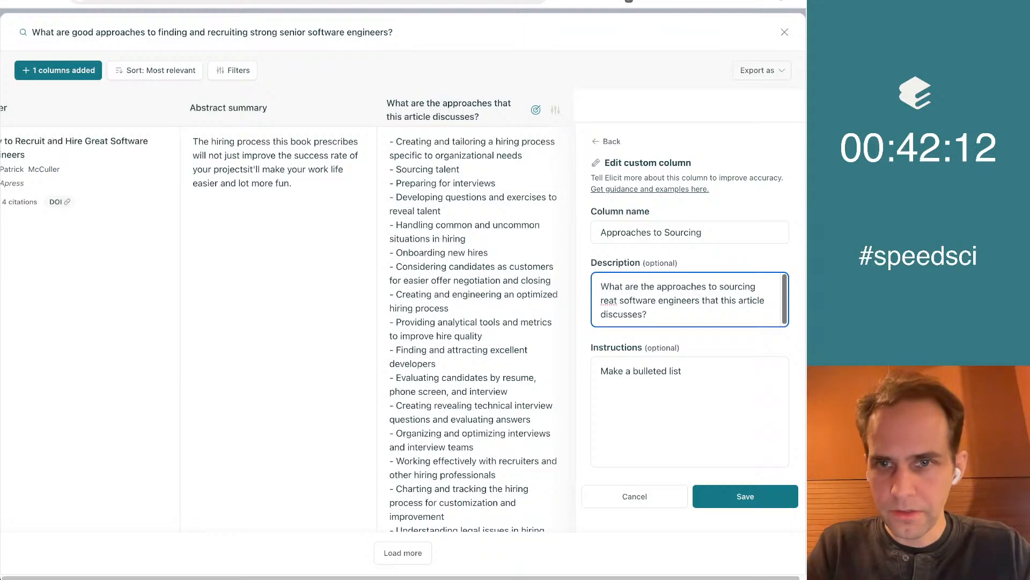
text(g)
key(super+Down)
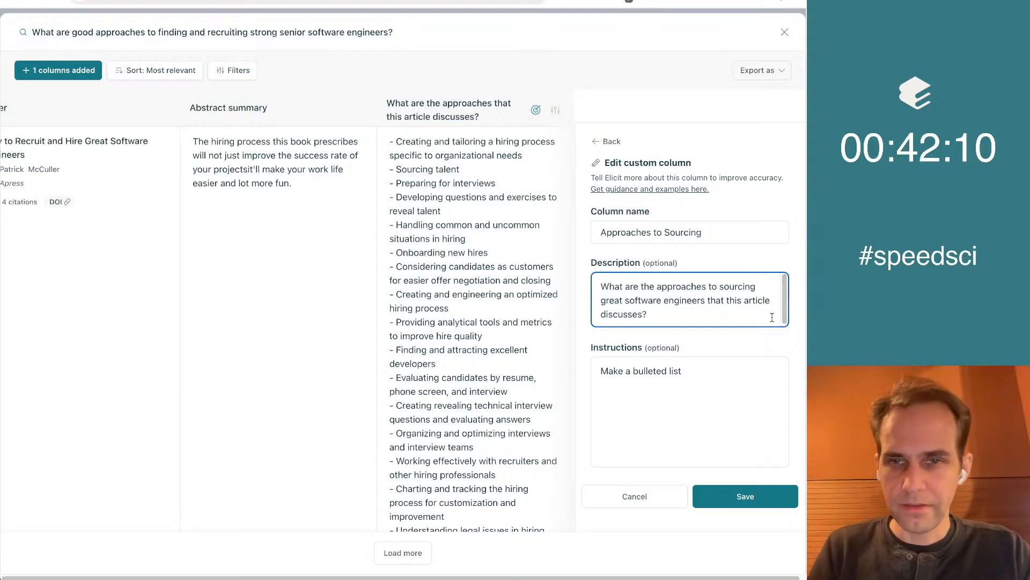
click(718, 425)
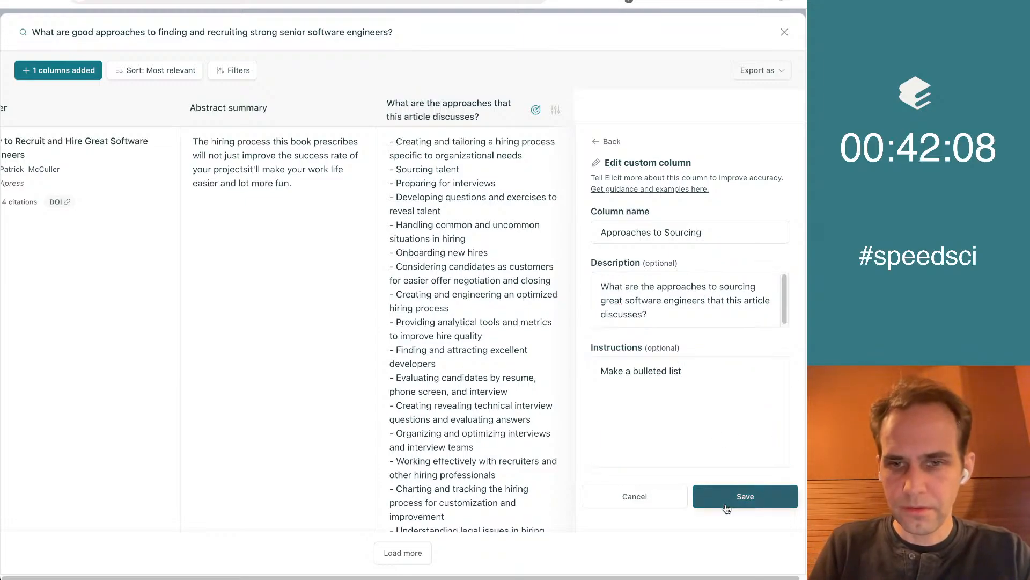
click(746, 496)
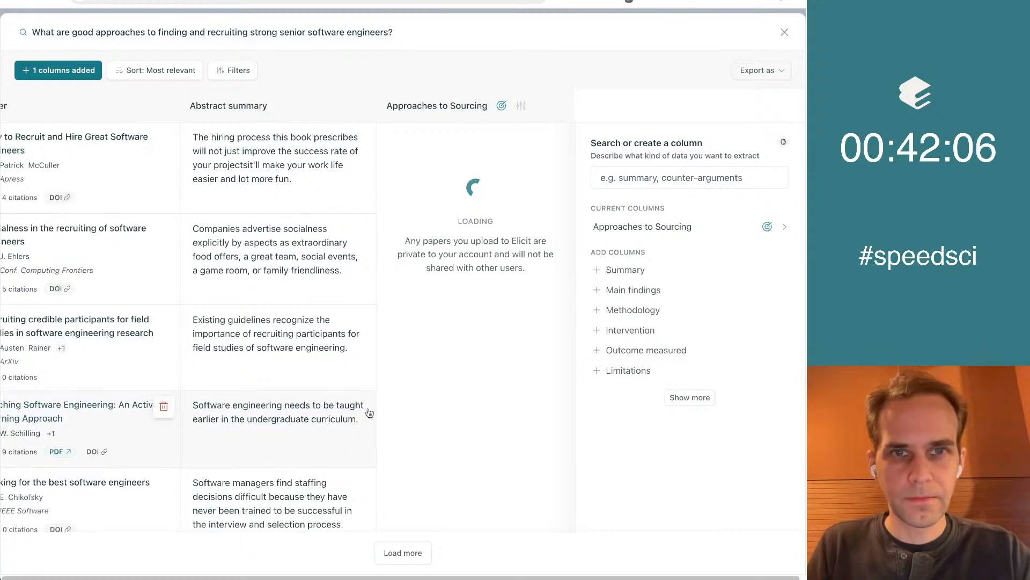
scroll(419, 252, down, 1)
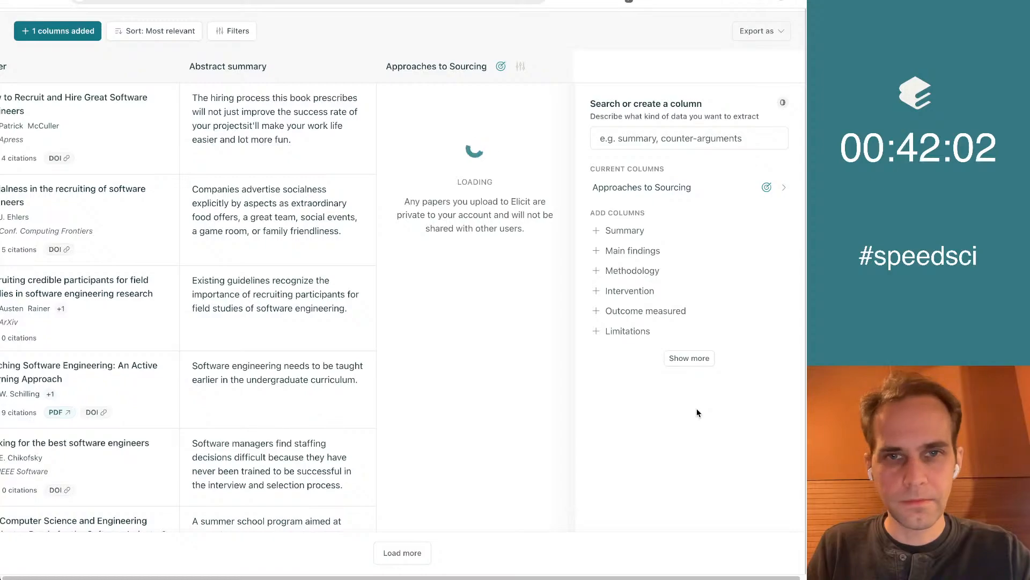
Read through the extracted Approaches to Sourcing entries for all papers in the table
scroll(472, 468, down, 4)
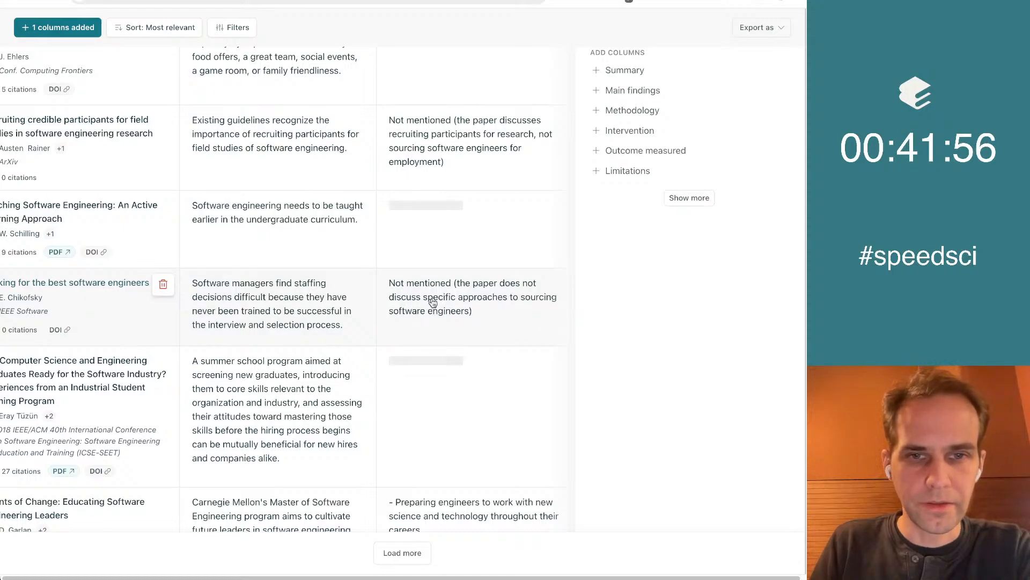
scroll(686, 260, down, 4)
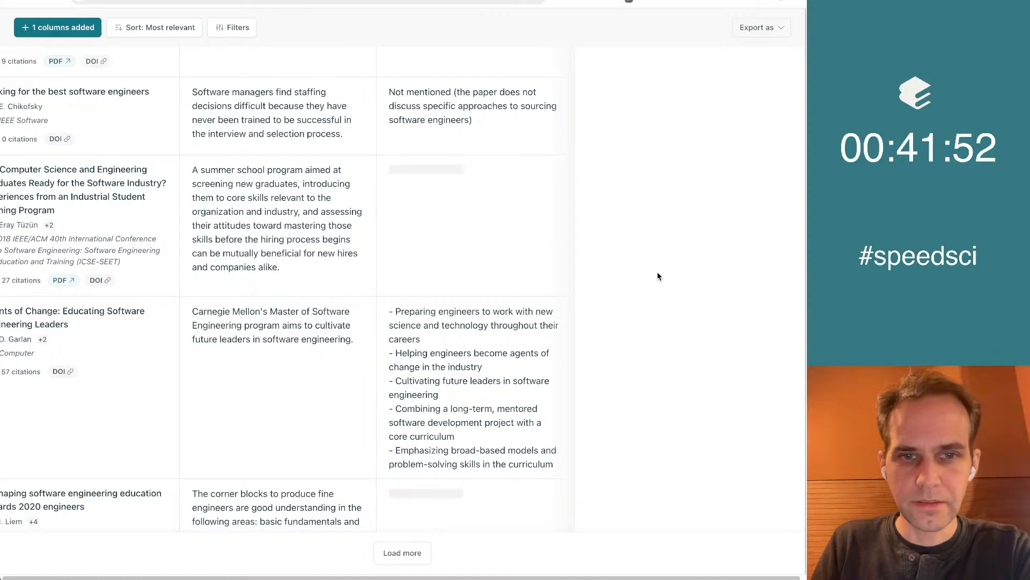
scroll(639, 252, up, 10)
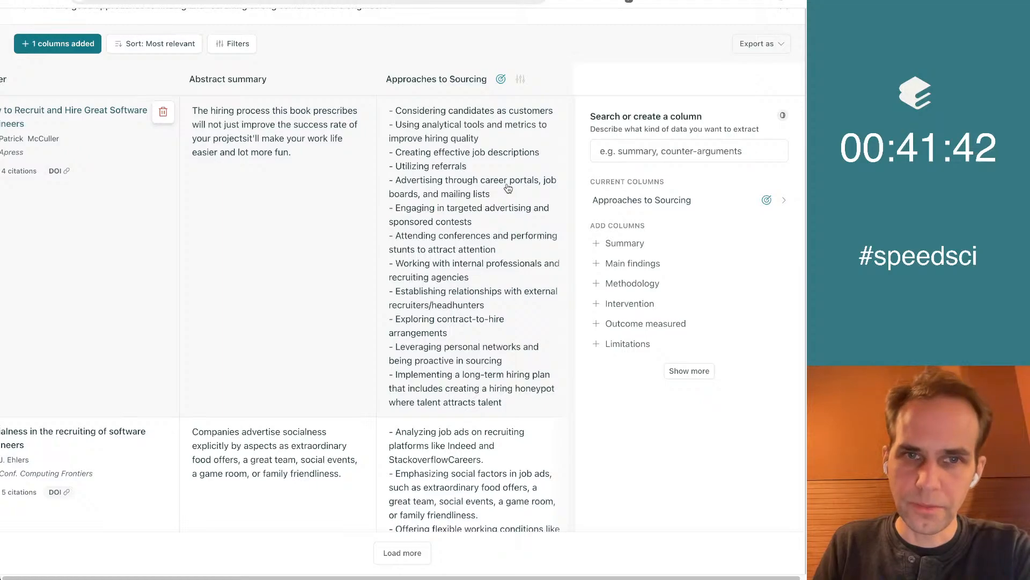
scroll(498, 301, down, 1)
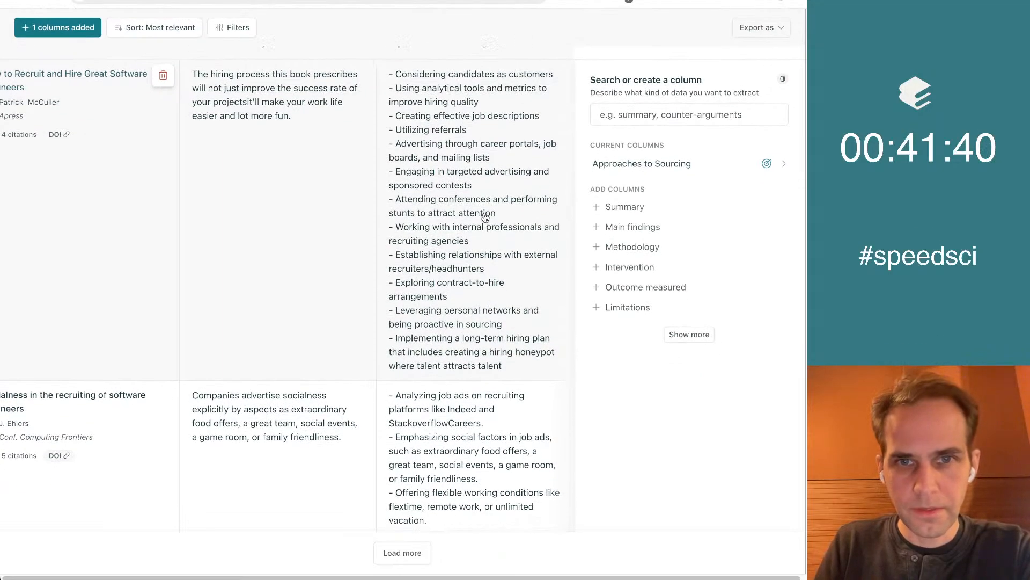
scroll(474, 282, down, 9)
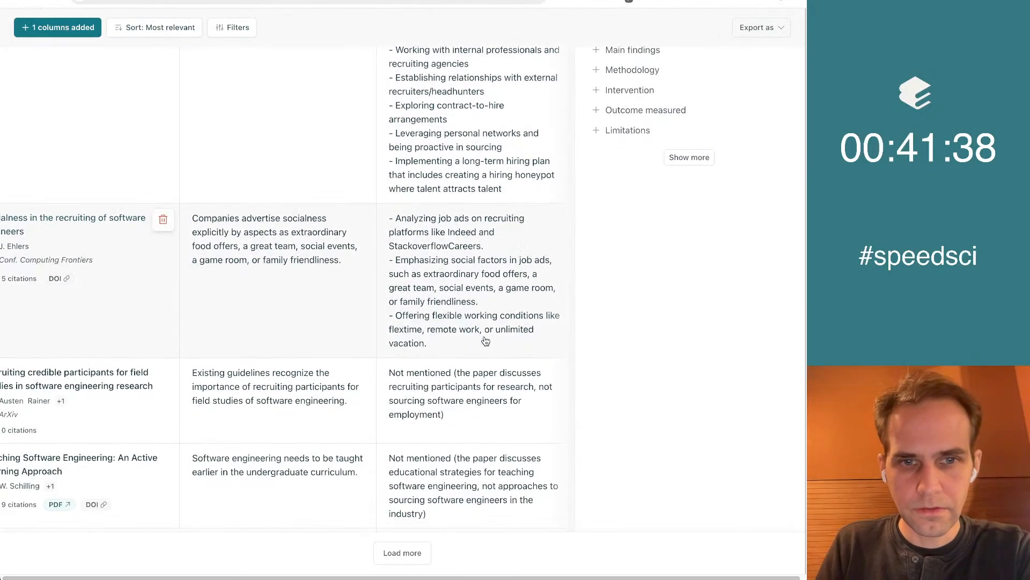
scroll(486, 341, down, 5)
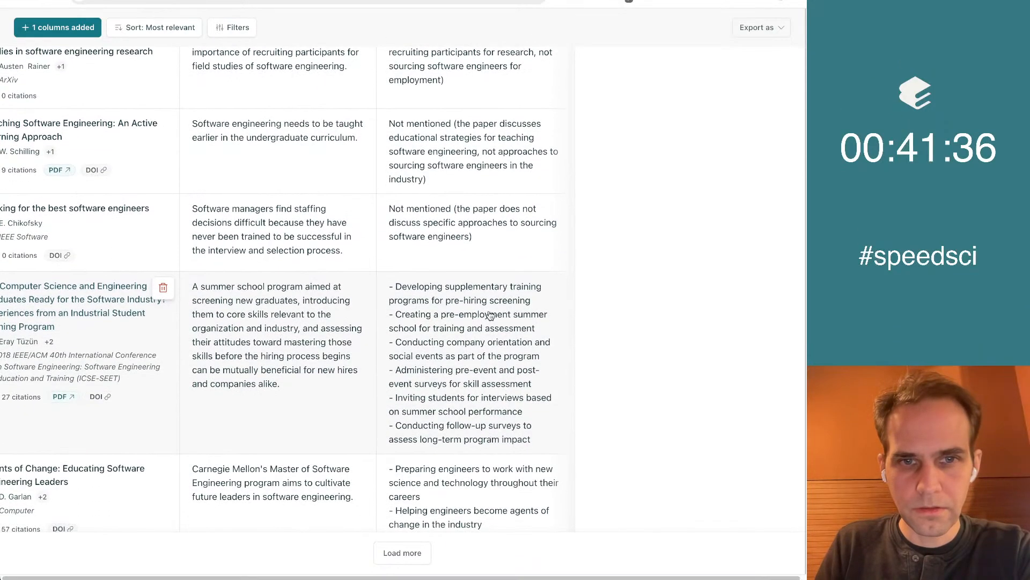
scroll(494, 302, down, 2)
scroll(494, 302, down, 6)
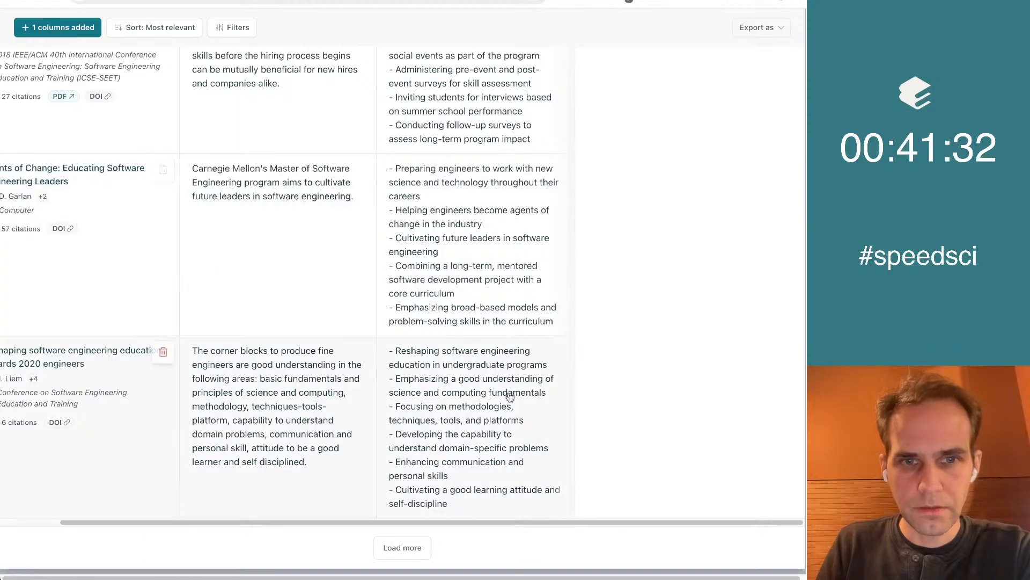
scroll(510, 323, up, 20)
scroll(510, 322, left, 2)
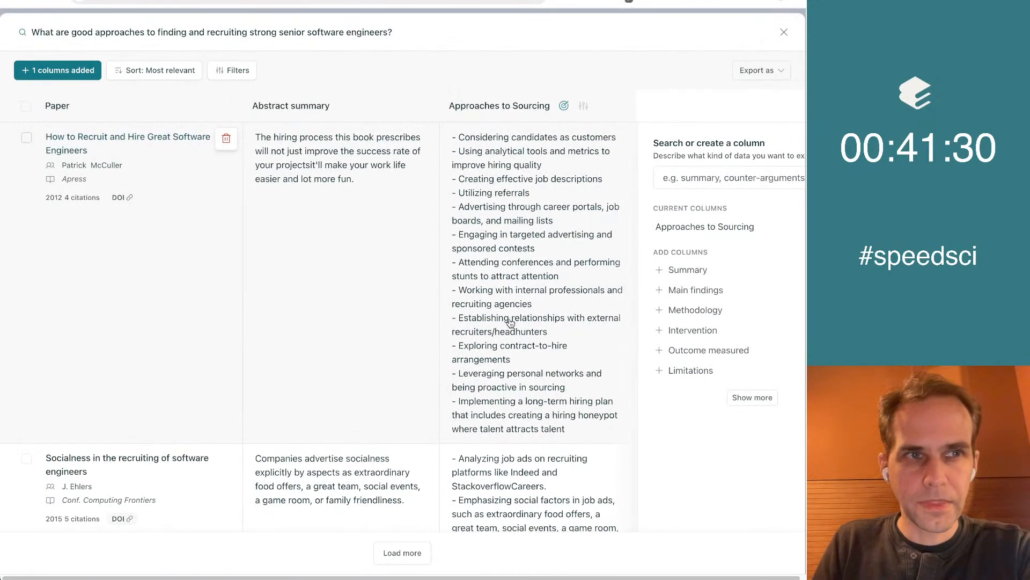
Copy the notebook's research question and leave the full-screen table view
triple_click(190, 31)
key(ctrl+c)
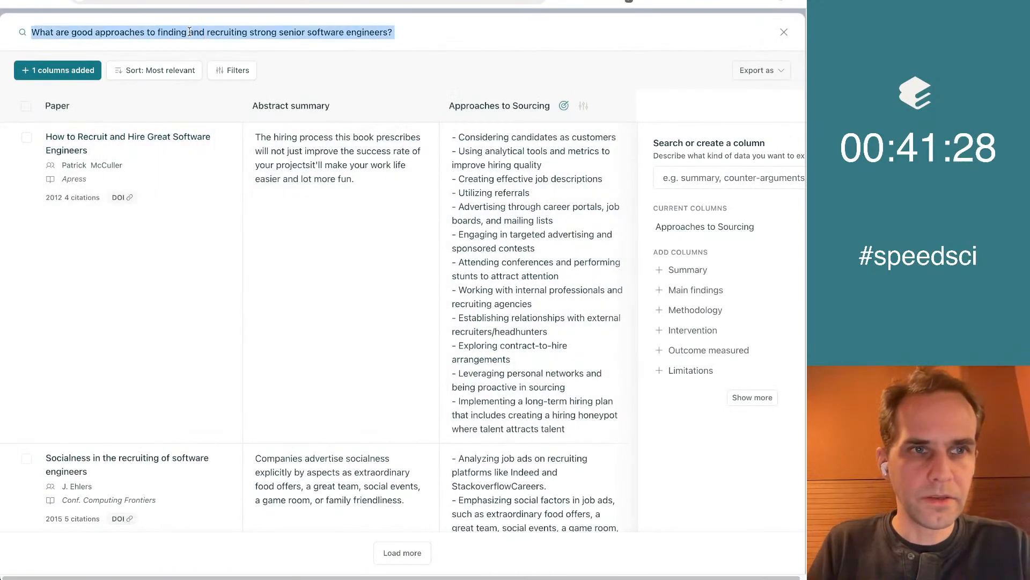
click(785, 33)
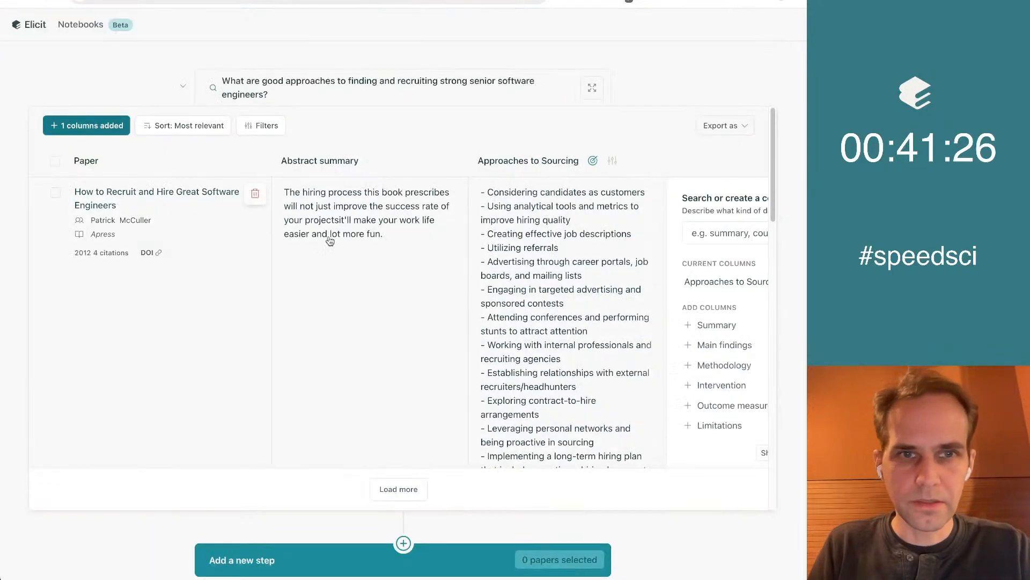
scroll(292, 510, down, 5)
click(303, 341)
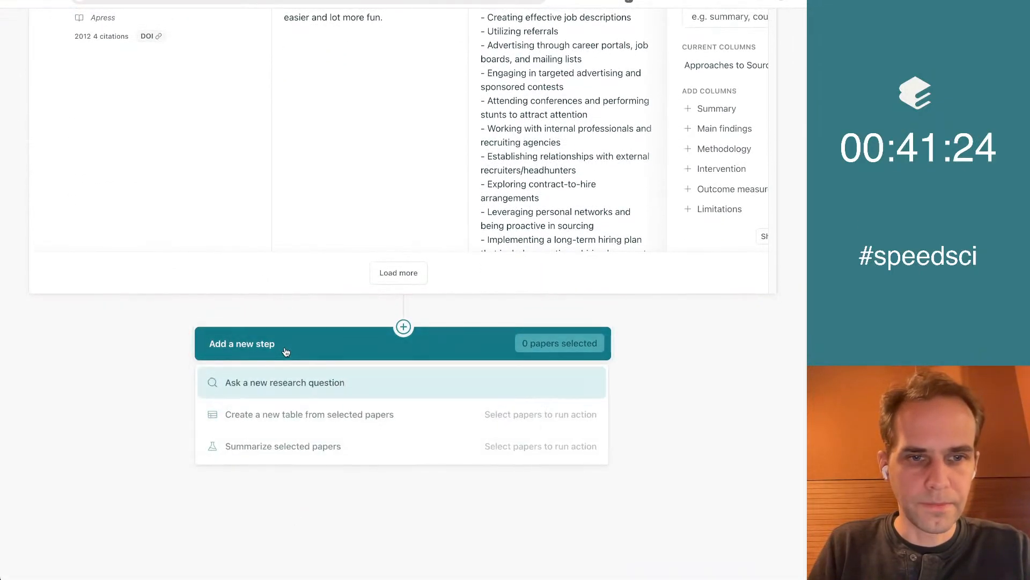
click(84, 418)
scroll(84, 417, up, 5)
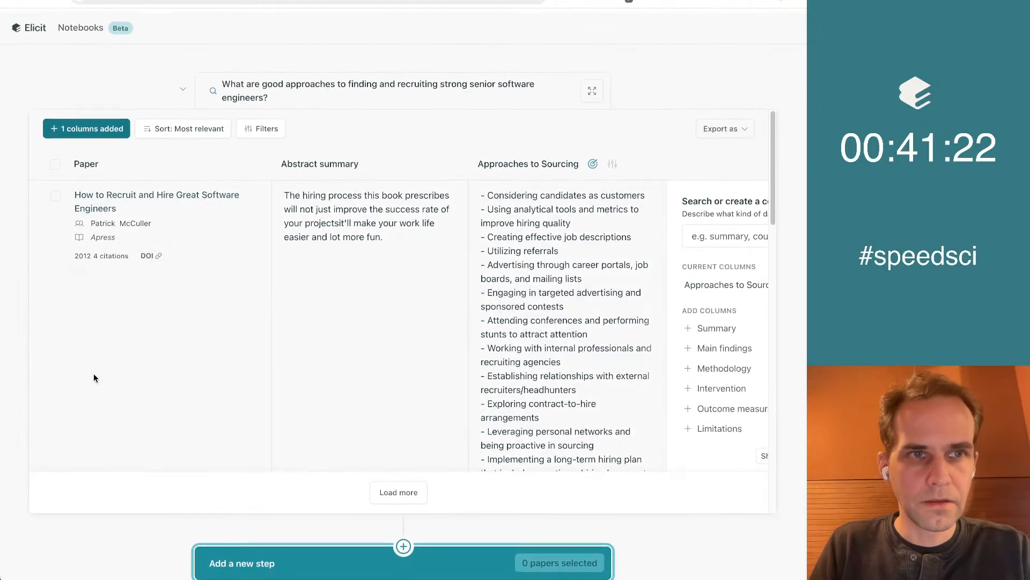
From the home page, run a List of concepts search for "What are good approaches to finding and recruiting strong senior software engineers?"
click(31, 23)
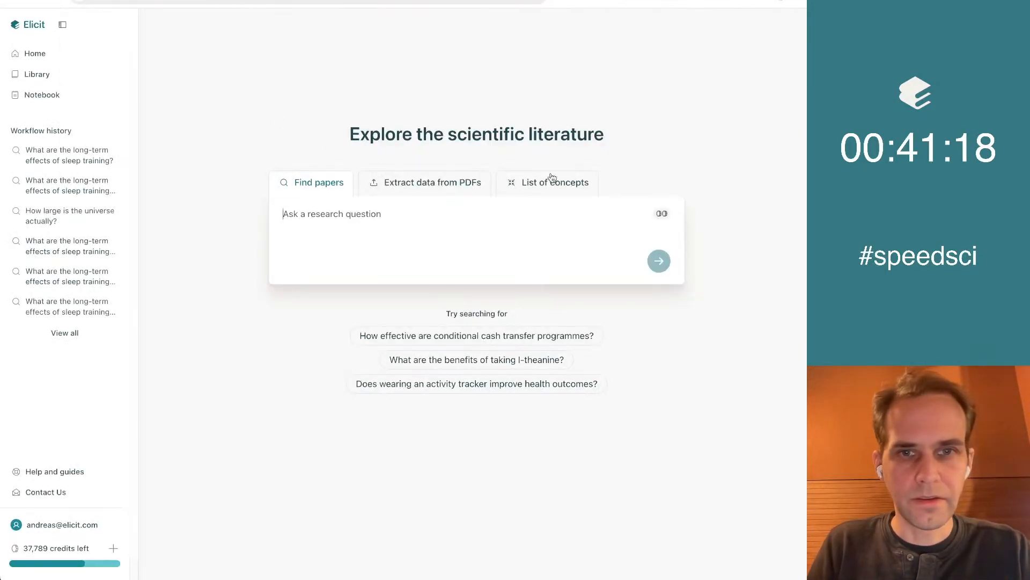
click(534, 188)
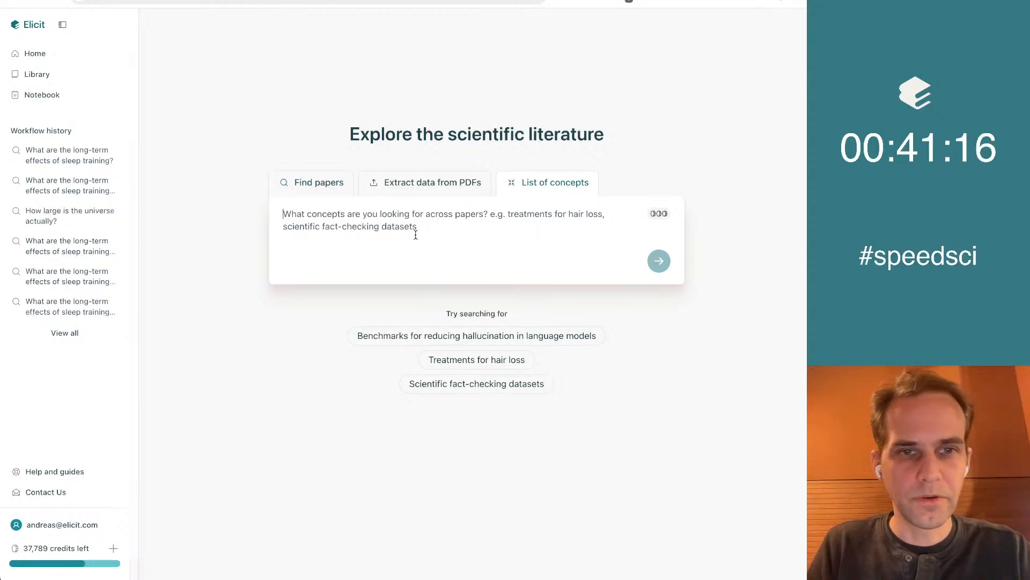
key(ctrl+v)
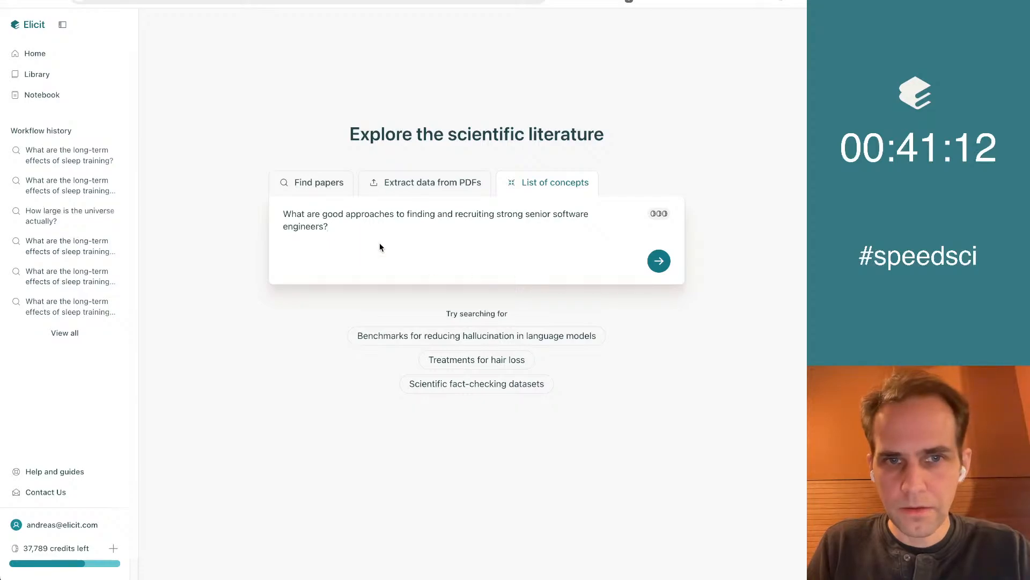
click(664, 264)
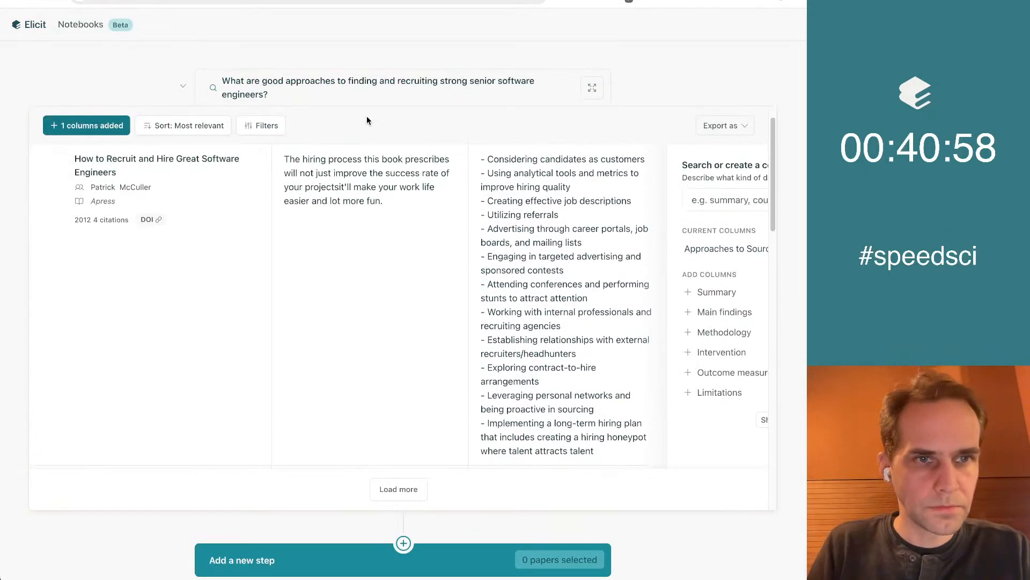
Return to the notebook's paper table, view it full screen and examine which Approaches to Sourcing entries are relevant
scroll(713, 59, down, 1)
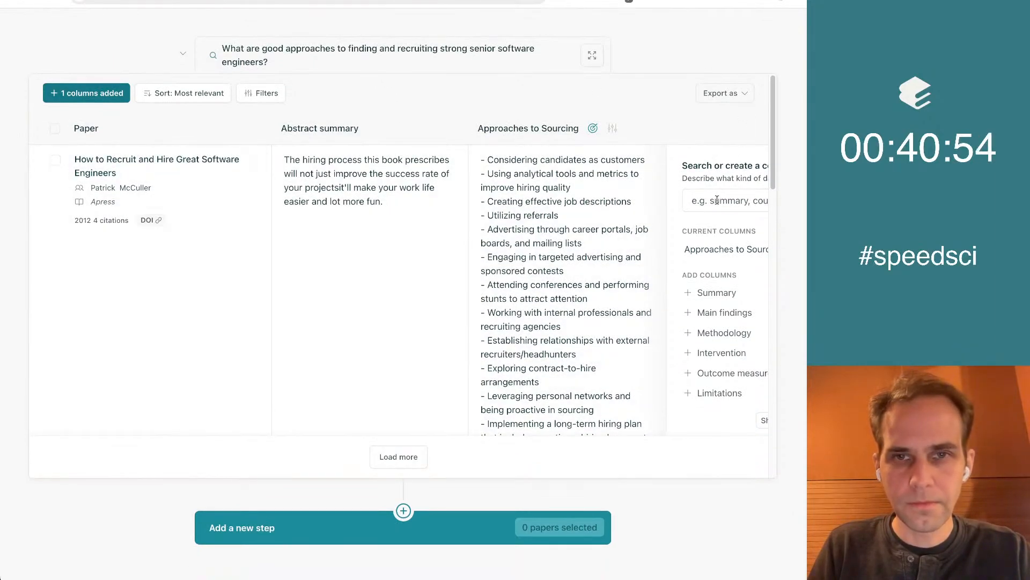
scroll(717, 201, up, 1)
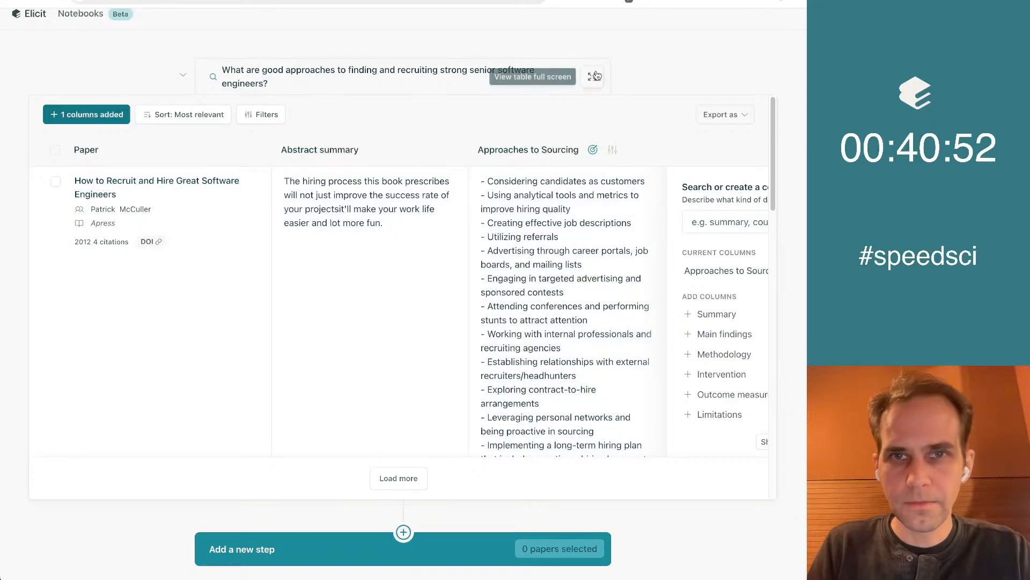
click(593, 78)
scroll(481, 278, down, 5)
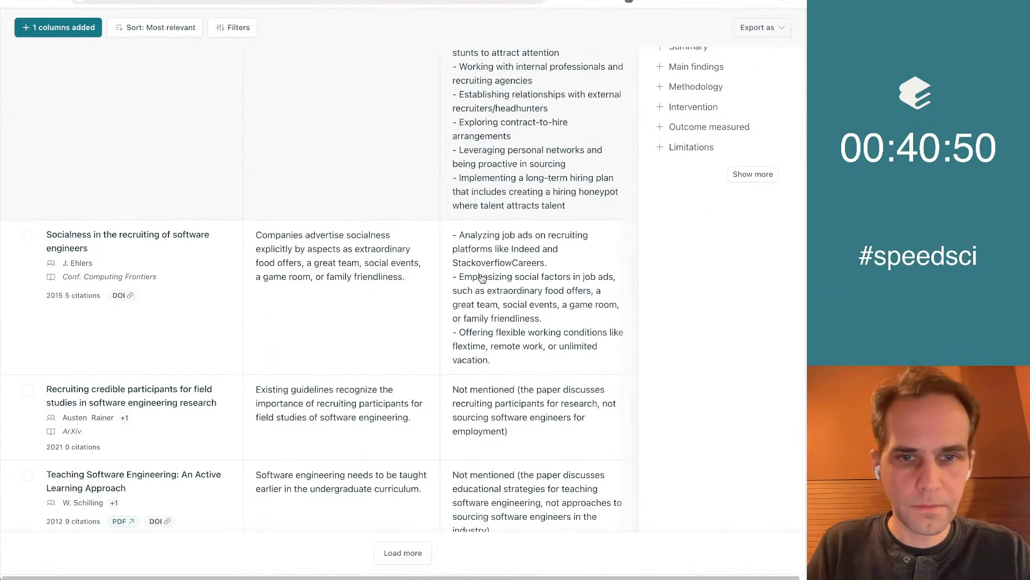
scroll(481, 278, down, 6)
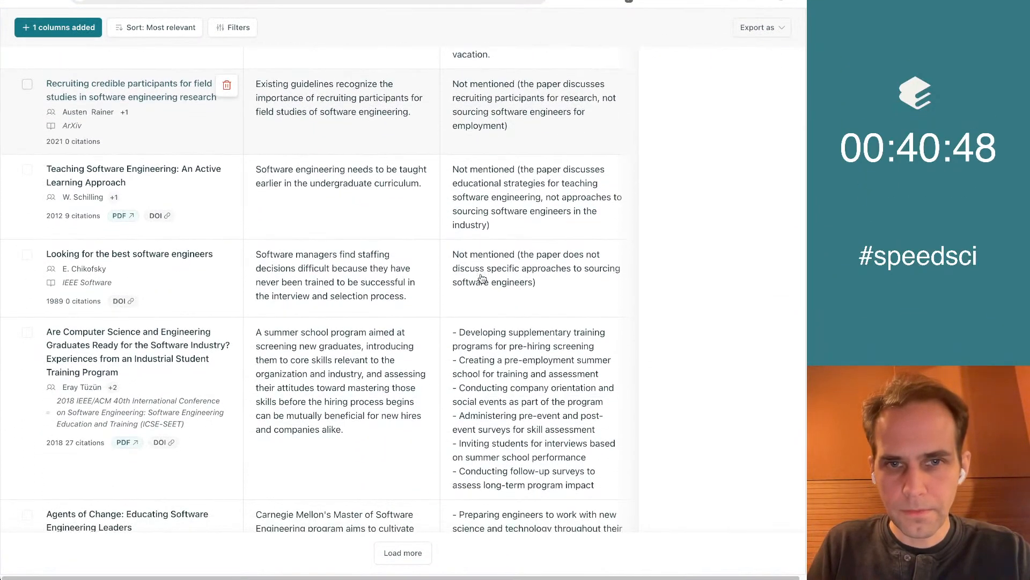
scroll(482, 278, up, 12)
click(585, 106)
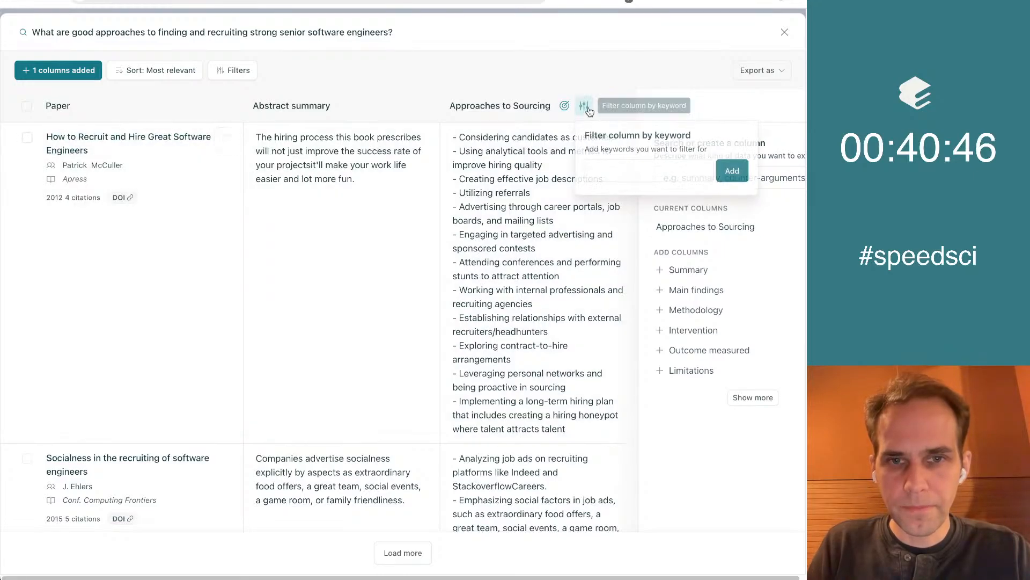
scroll(579, 401, down, 5)
scroll(579, 400, down, 13)
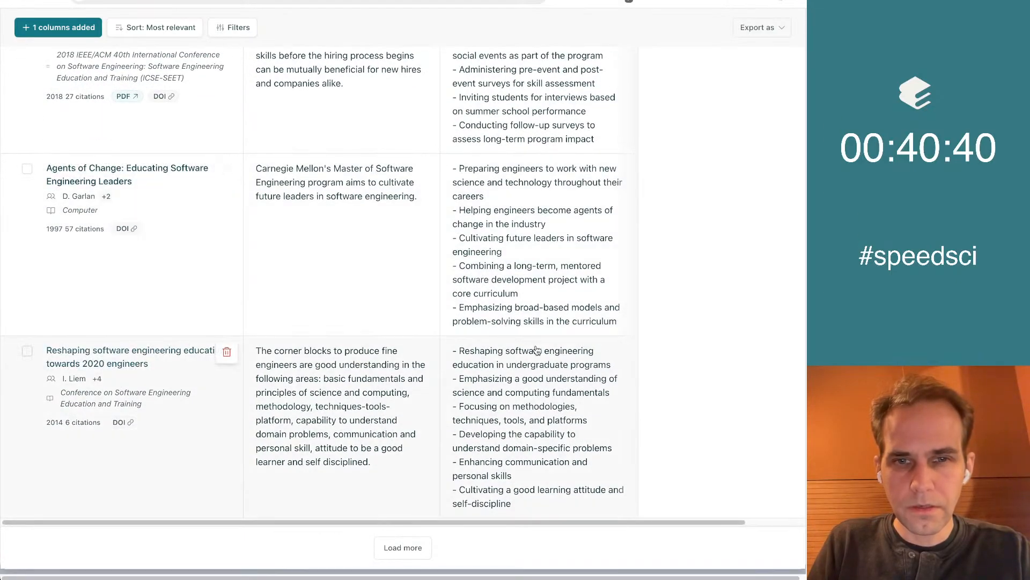
Open the Approaches to Sourcing column for editing and check its description
scroll(540, 365, up, 18)
click(585, 107)
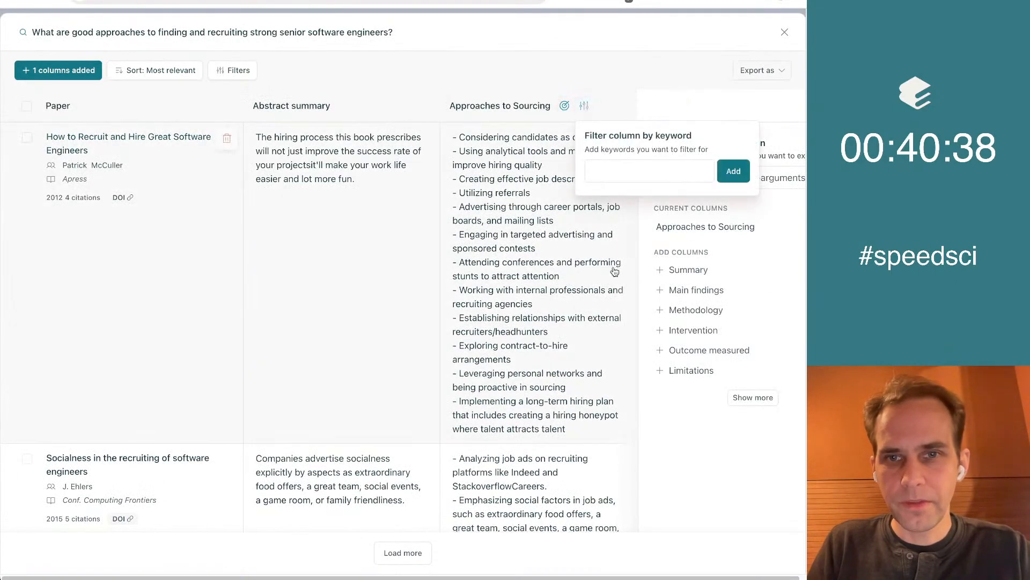
click(707, 239)
click(717, 239)
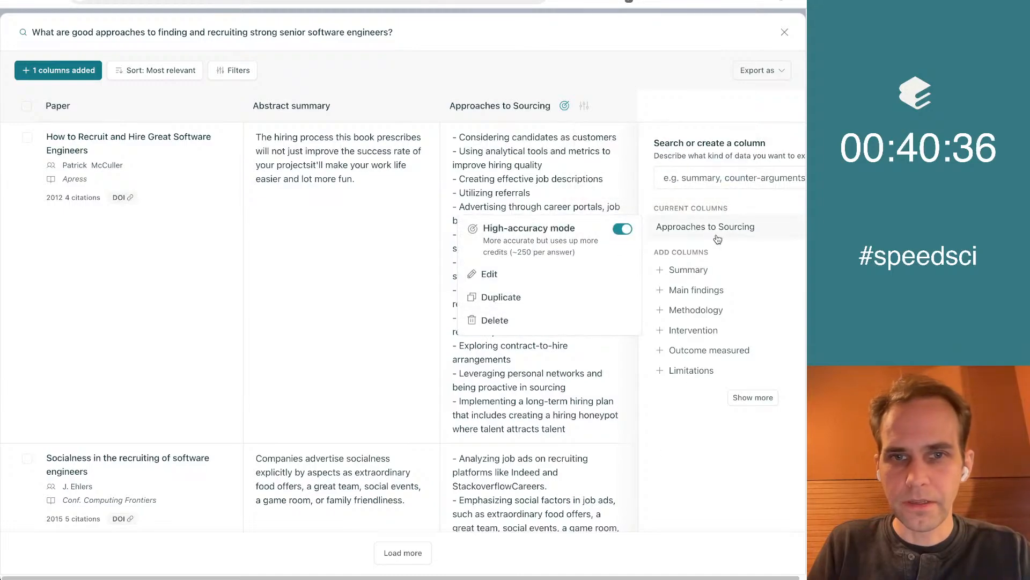
click(521, 276)
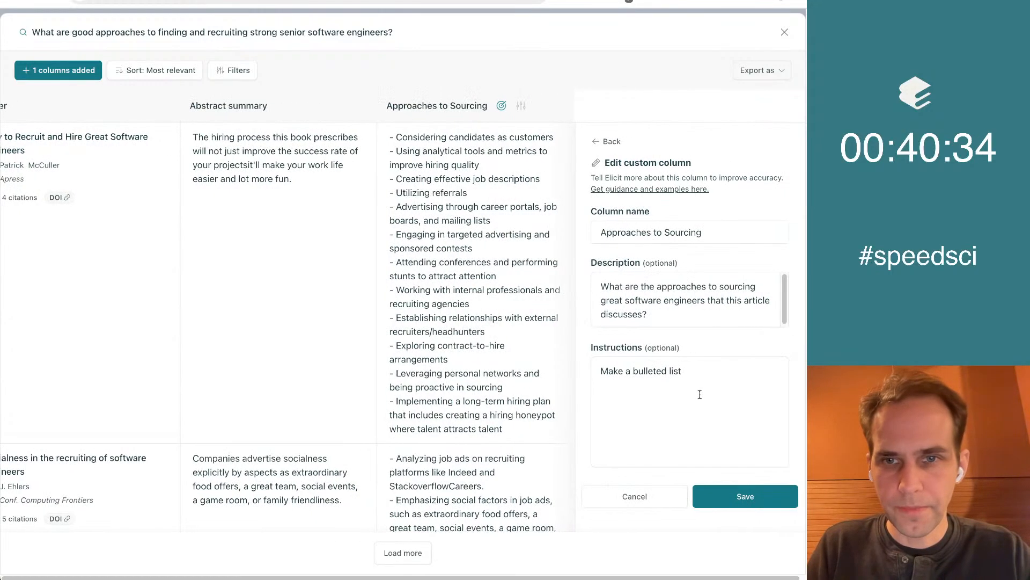
click(692, 297)
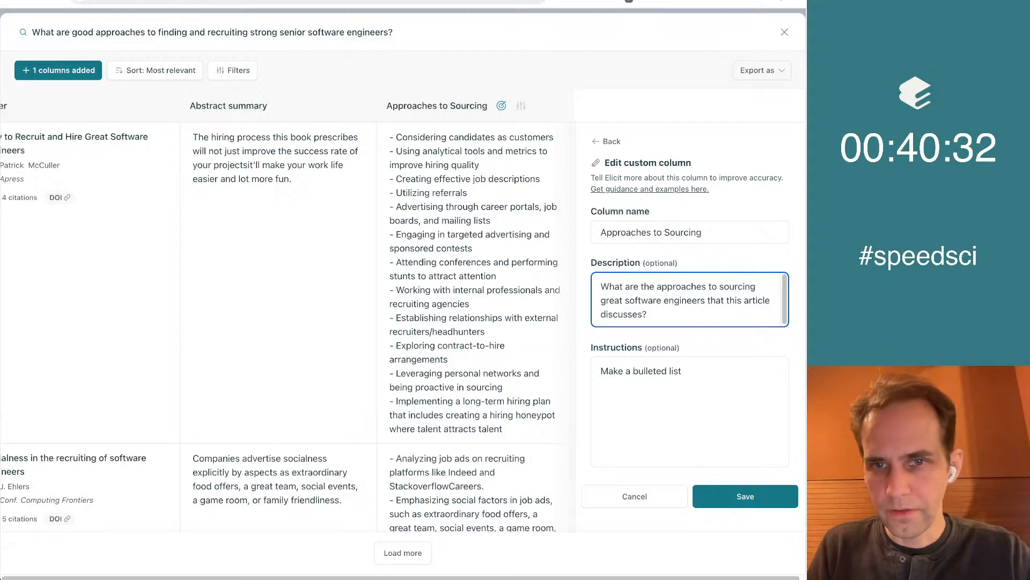
key(shift+Down)
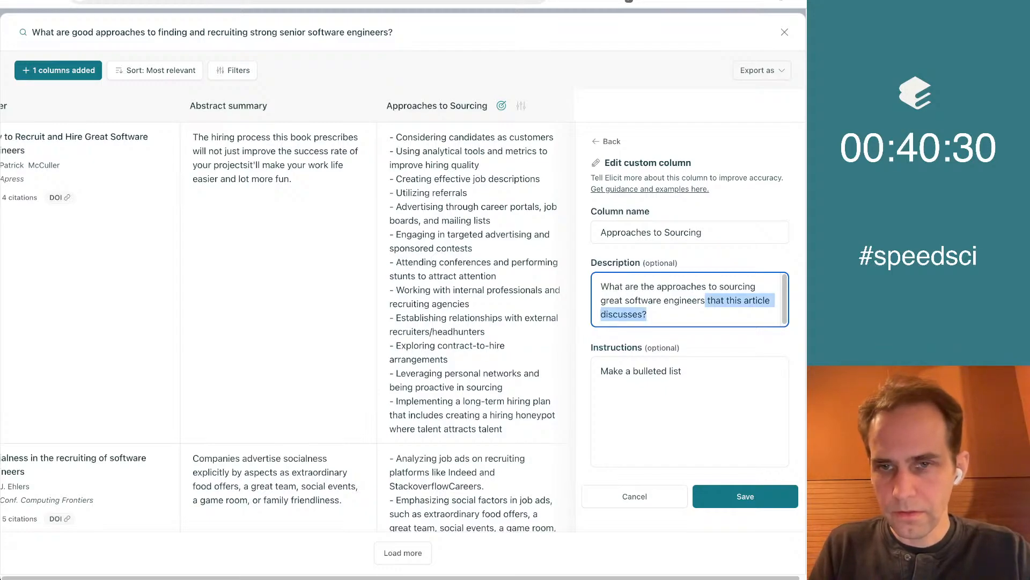
Extend the column's instructions with "Only include approach for top-of-funnel - finding great software engineers."
click(677, 405)
text(On)
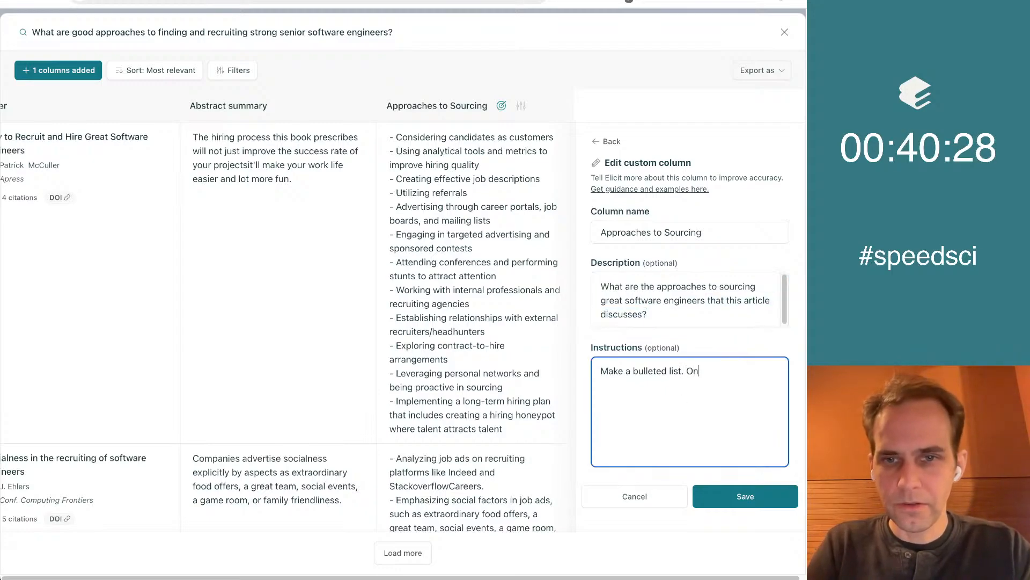
text(ly include app)
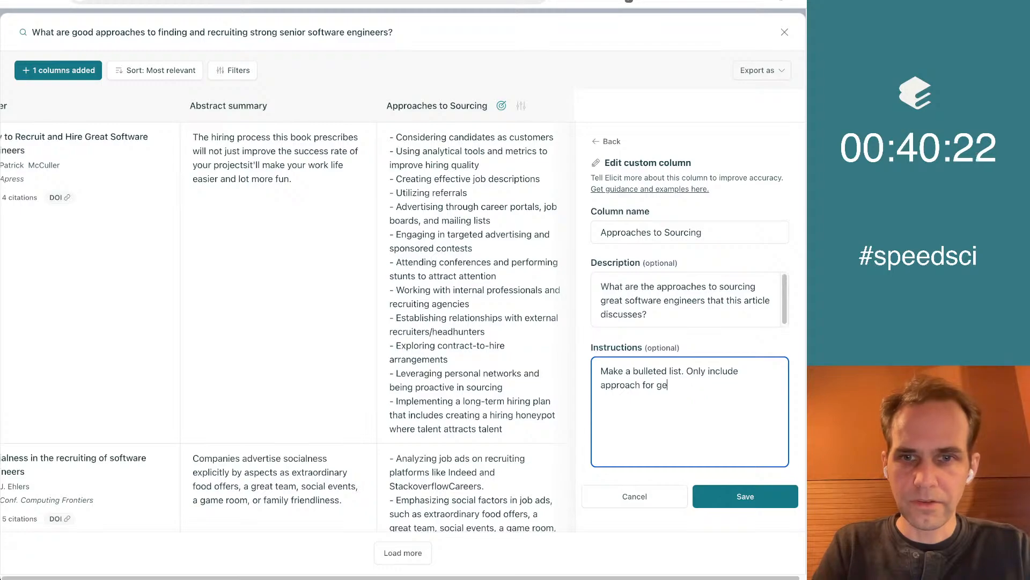
text(roach for top-of-funnel - find)
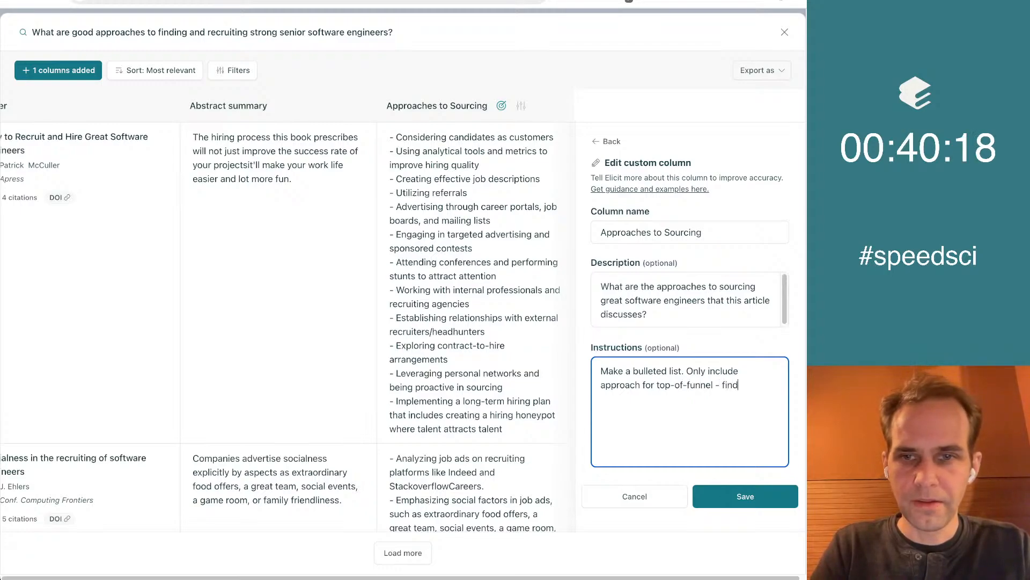
text(ing great software engineers. Don)
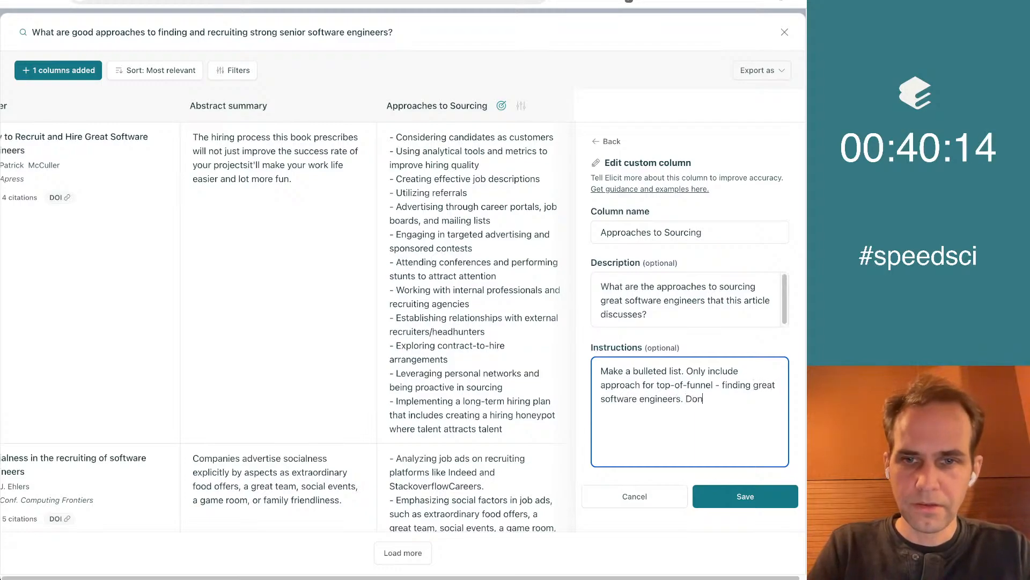
text(e stra)
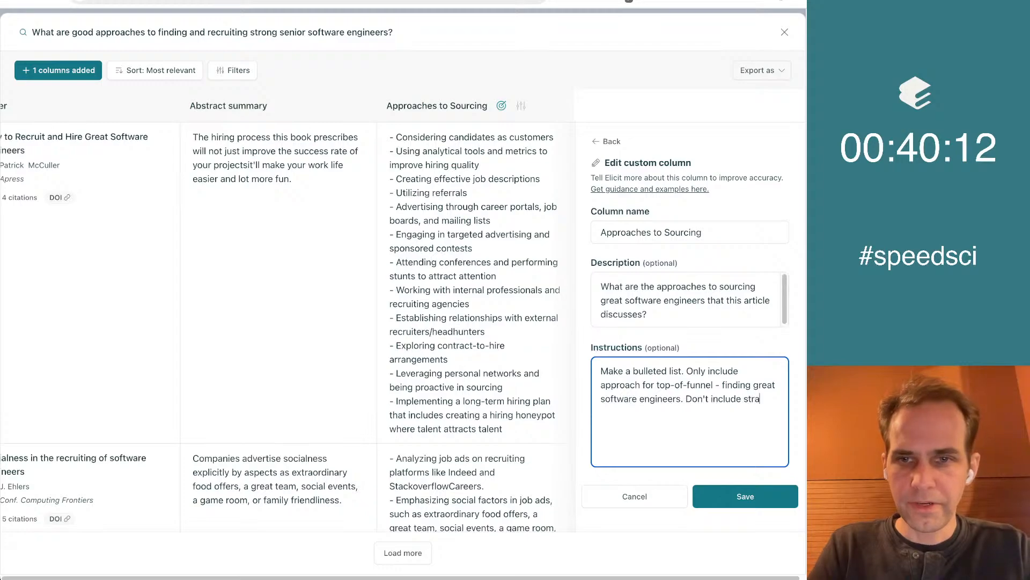
text(tegires for )
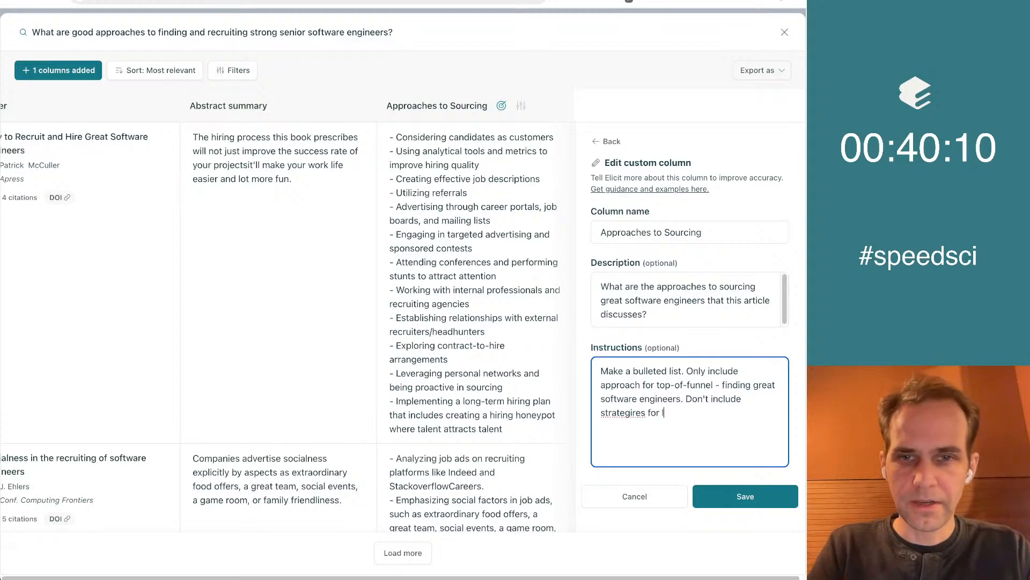
text( stra)
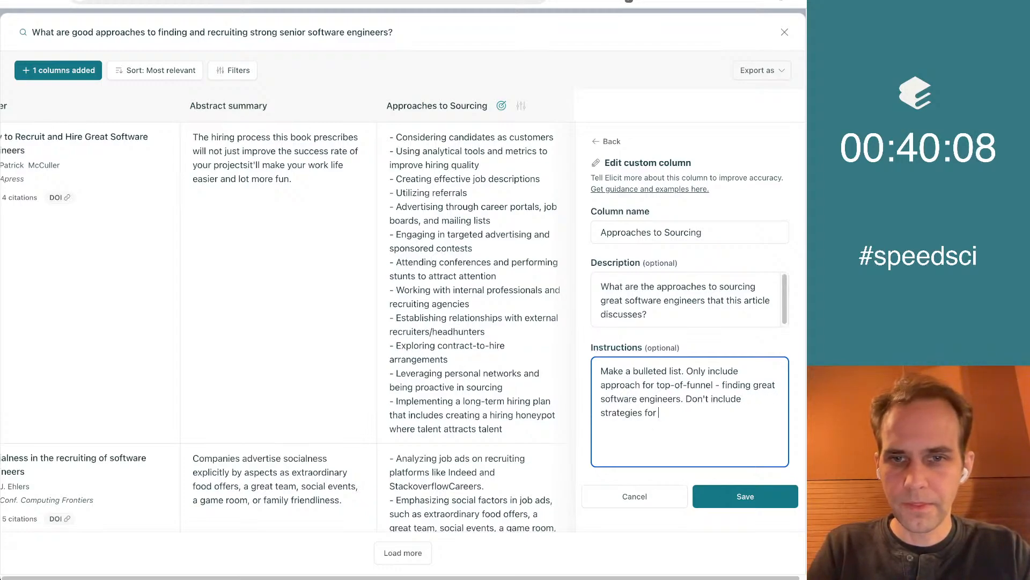
text( inte)
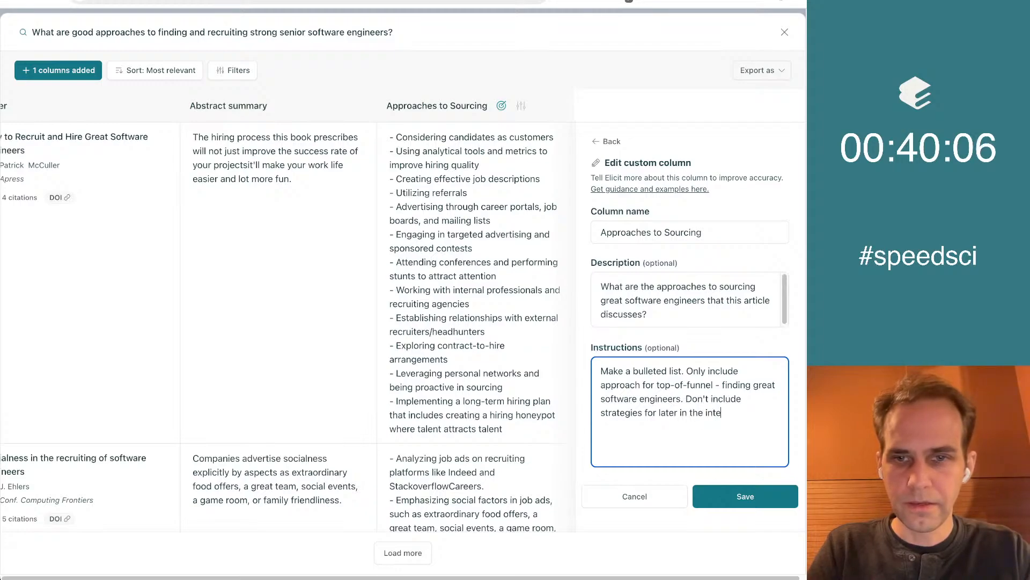
text(rview process.)
Add "Don't include strategies for later in the interview process." to the column's instructions and save the column
click(735, 492)
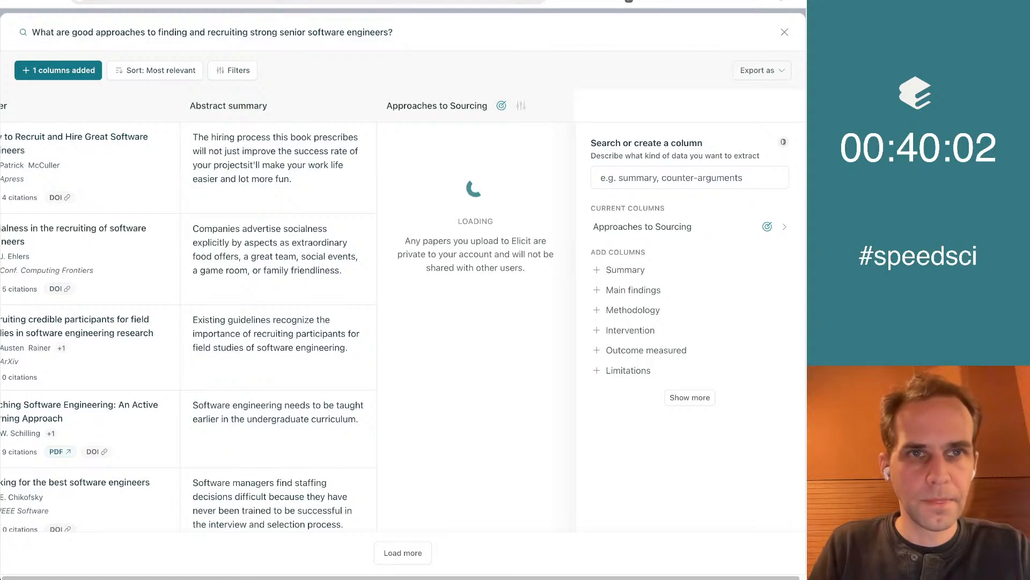
Check progress of the concept list search, return to the paper table and review the regenerated Approaches to Sourcing entries
click(172, 1)
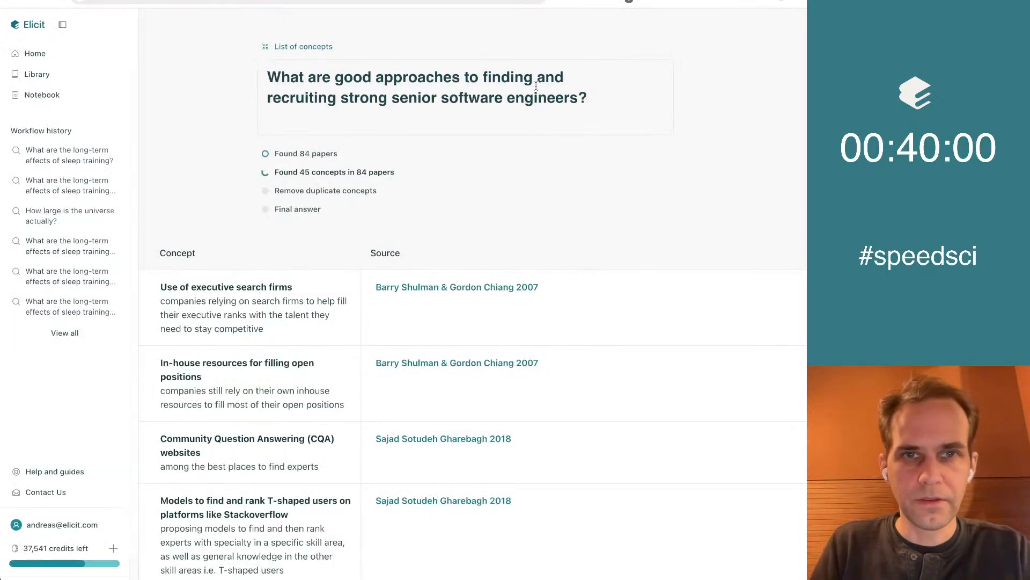
scroll(400, 382, down, 9)
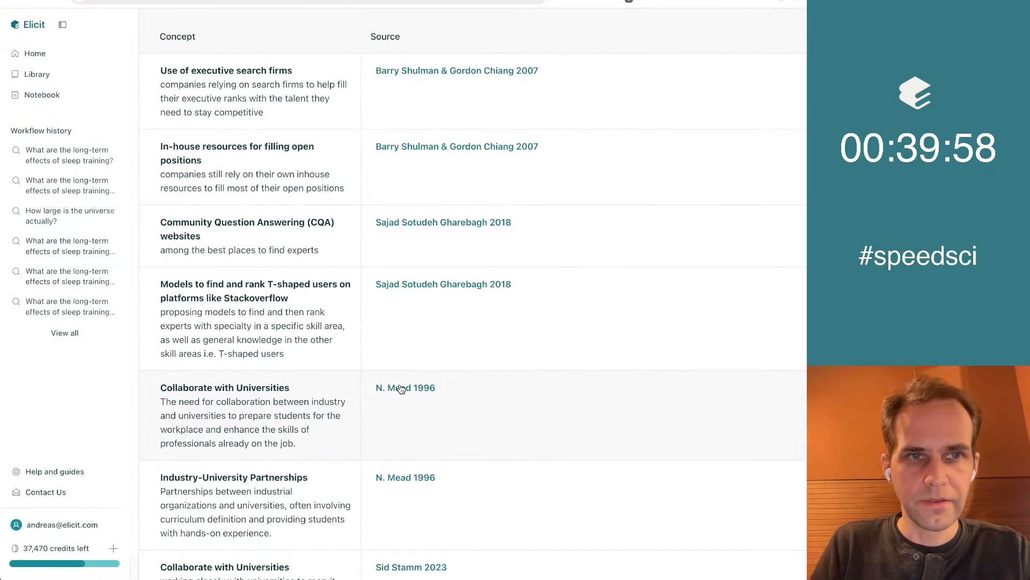
scroll(400, 389, down, 11)
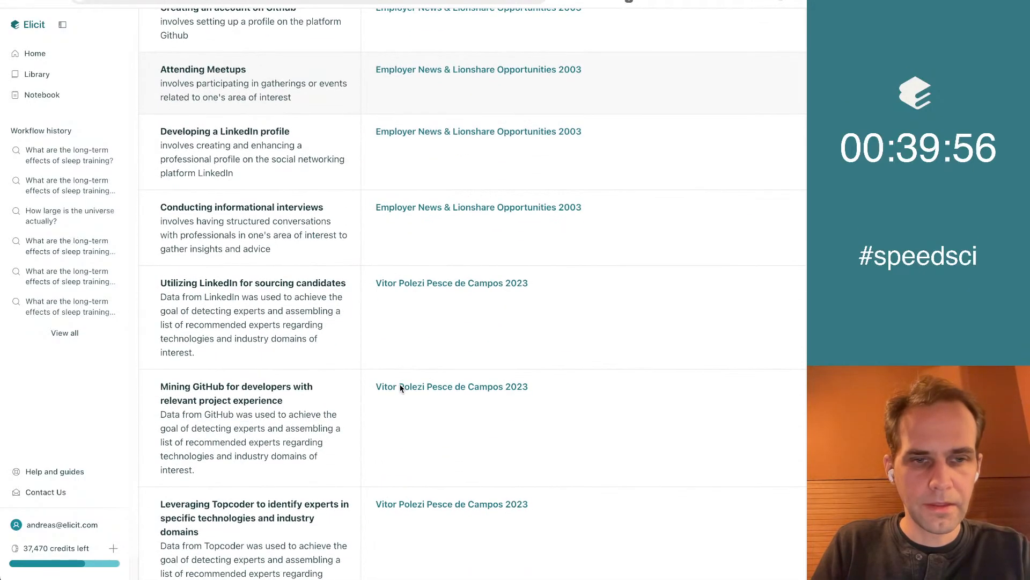
scroll(400, 388, up, 20)
key(ctrl+Tab)
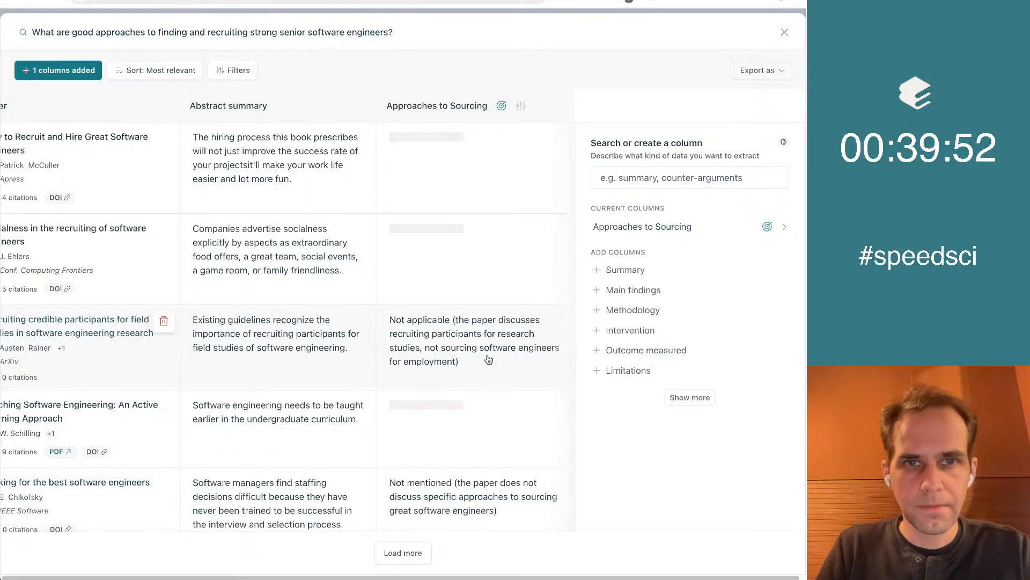
scroll(489, 360, down, 5)
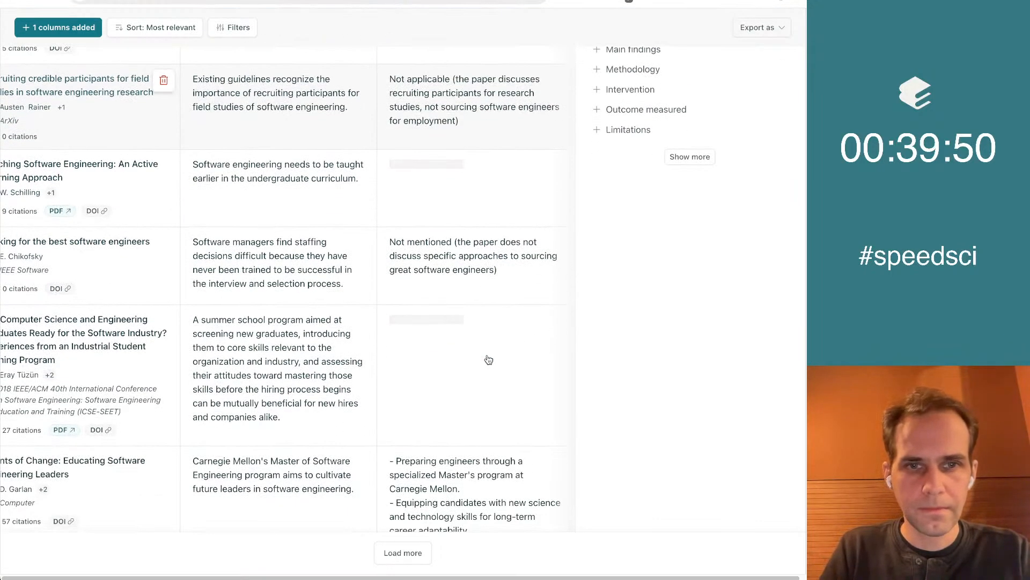
scroll(489, 359, down, 5)
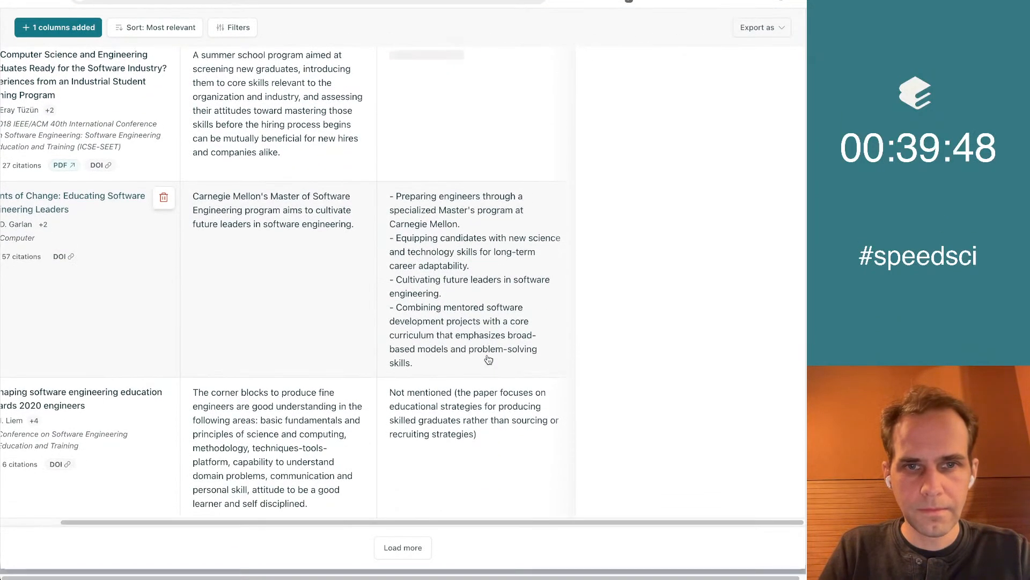
scroll(411, 370, left, 2)
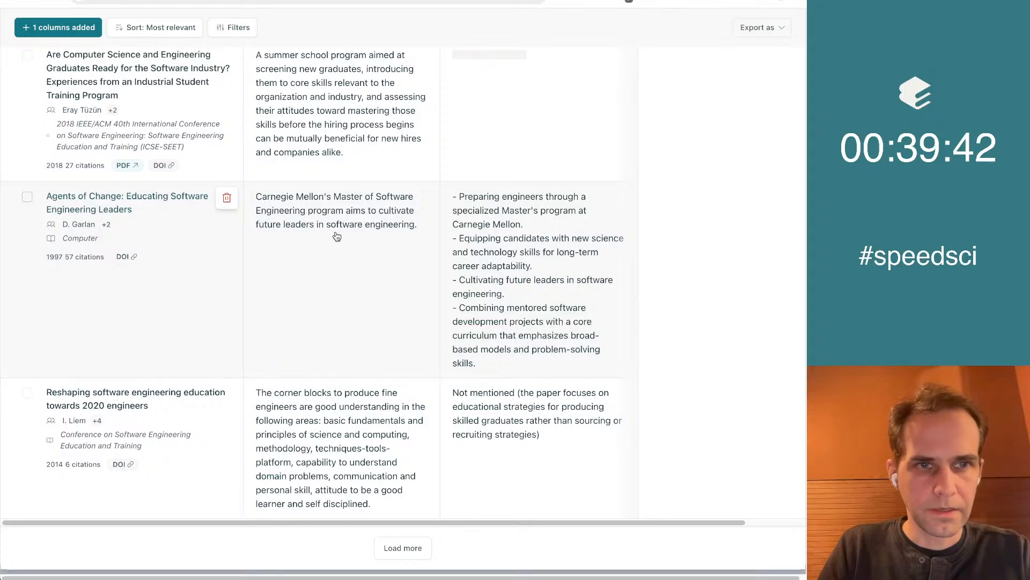
scroll(336, 252, up, 10)
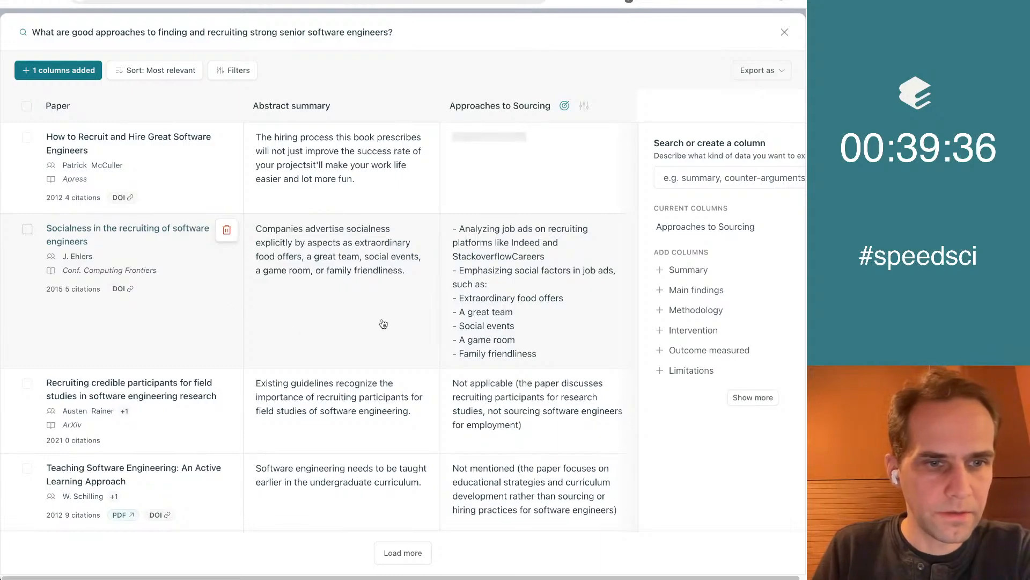
scroll(260, 205, down, 5)
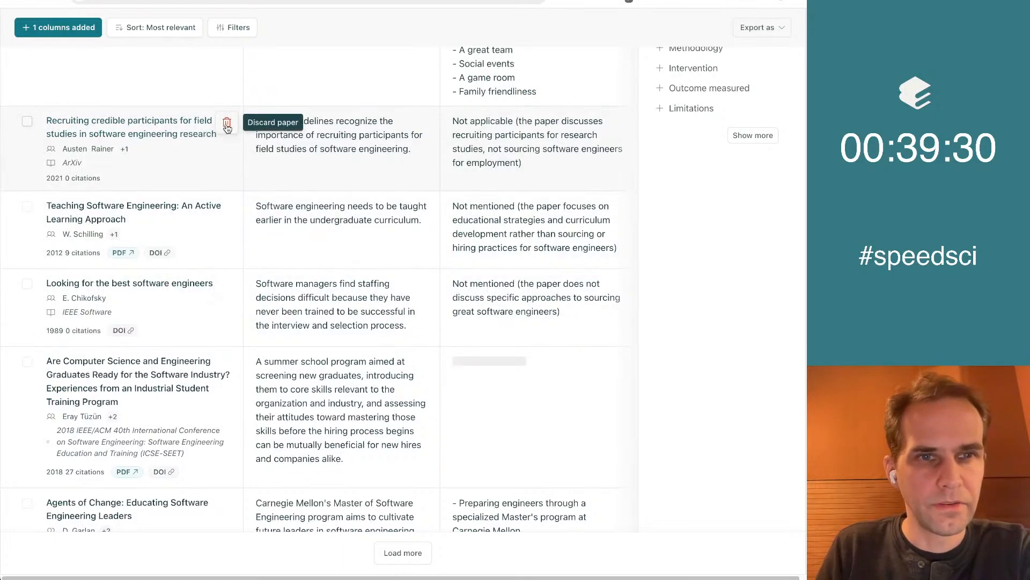
Discard the papers "Recruiting credible participants for field studies", "Teaching Software Engineering: An Active Learning Approach" and "Agents of Change: Educating Software Engineering Leaders"
click(226, 124)
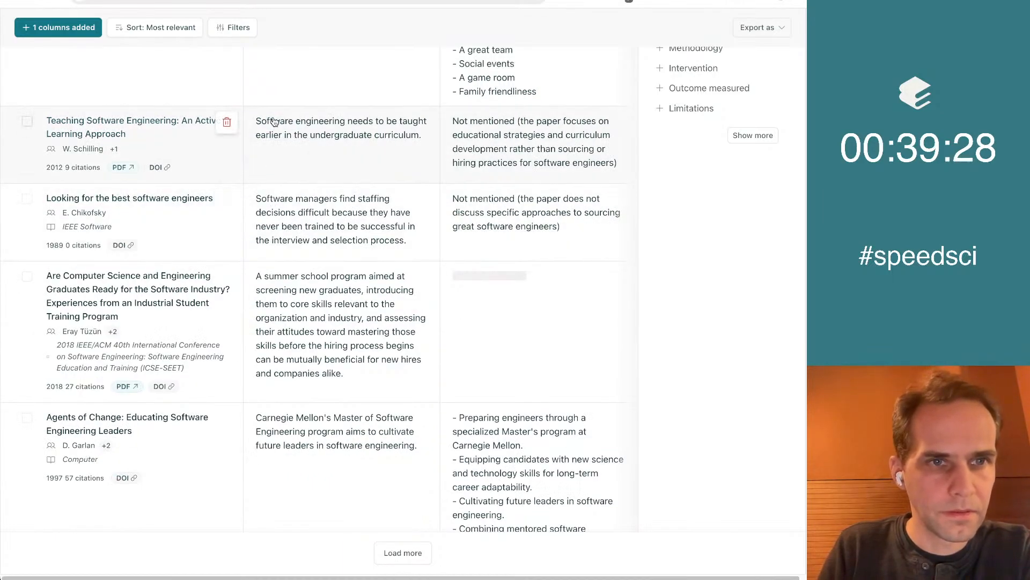
scroll(274, 121, down, 1)
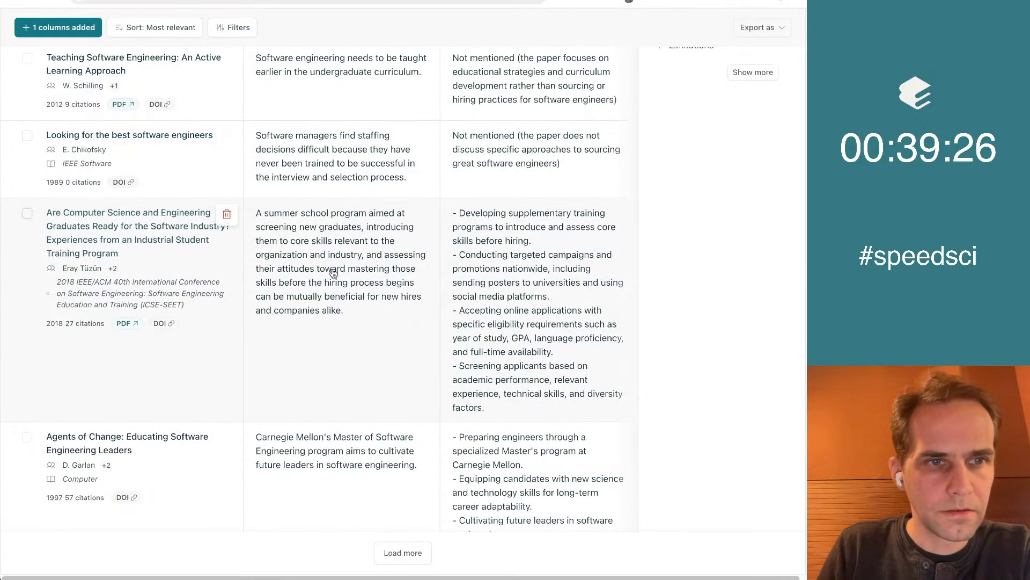
scroll(311, 177, up, 1)
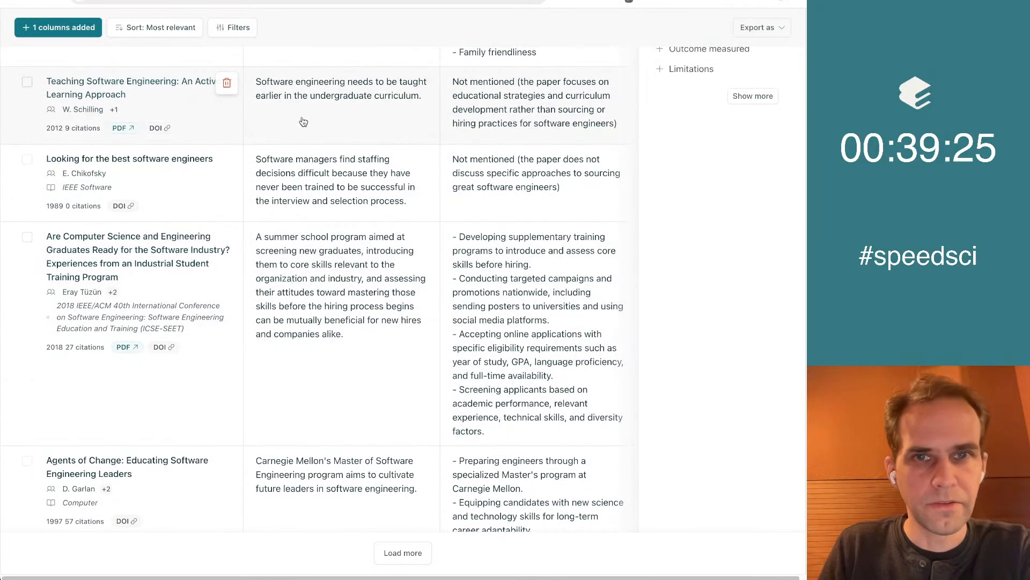
click(226, 82)
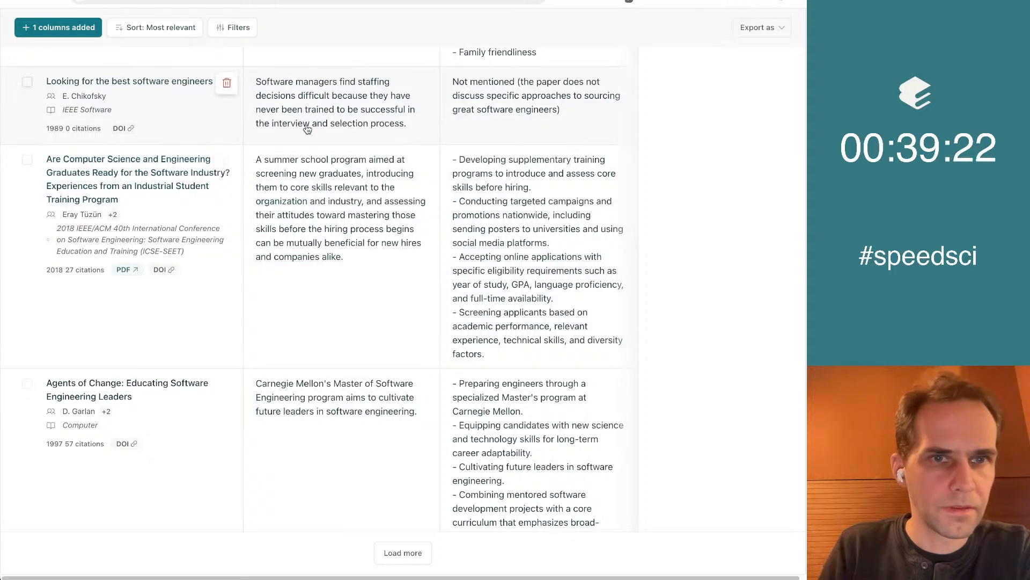
scroll(413, 107, down, 1)
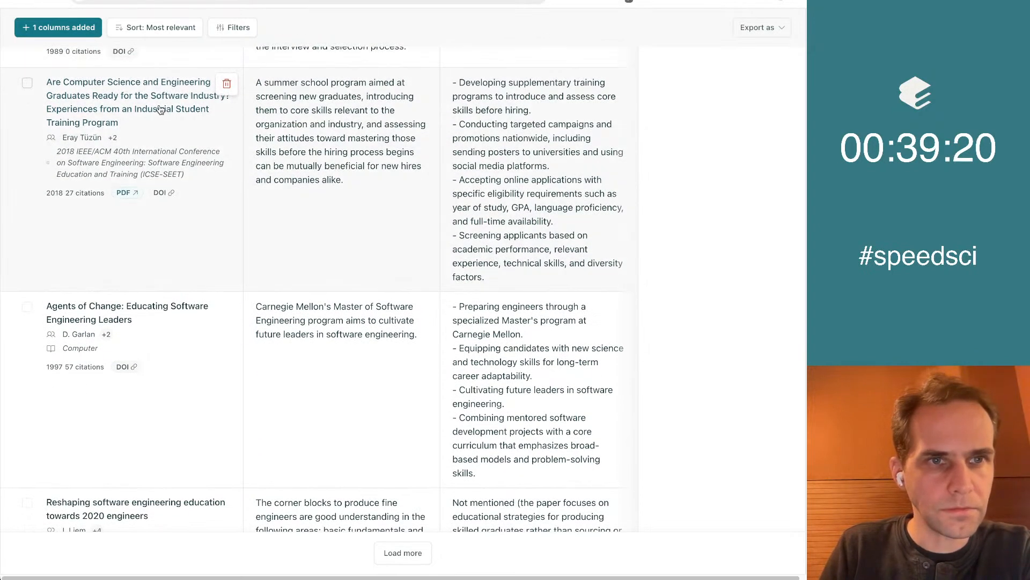
scroll(354, 210, down, 2)
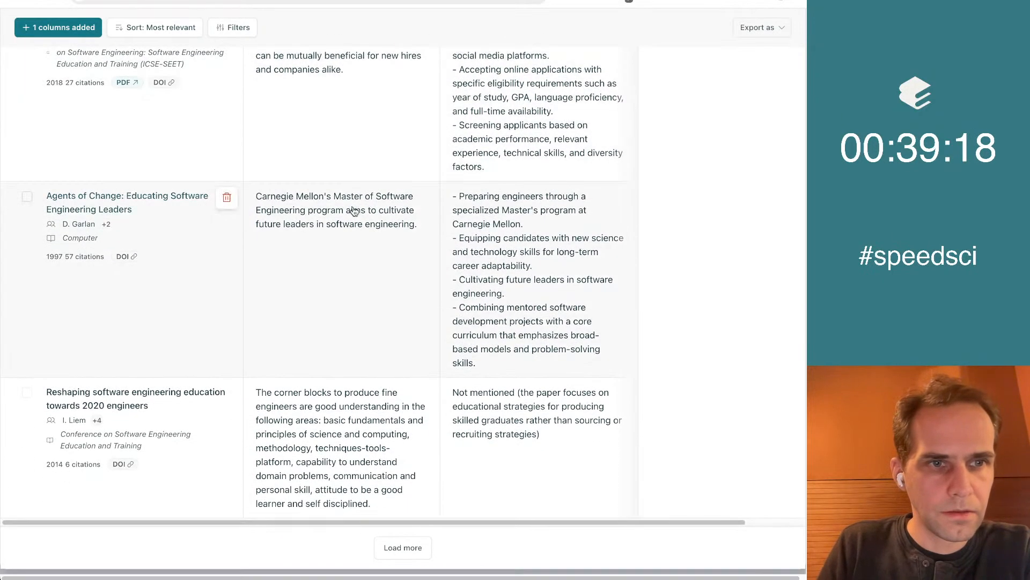
click(227, 199)
Filter the paper table to publication years from 2007 to 2024 and save the filter
scroll(375, 317, up, 20)
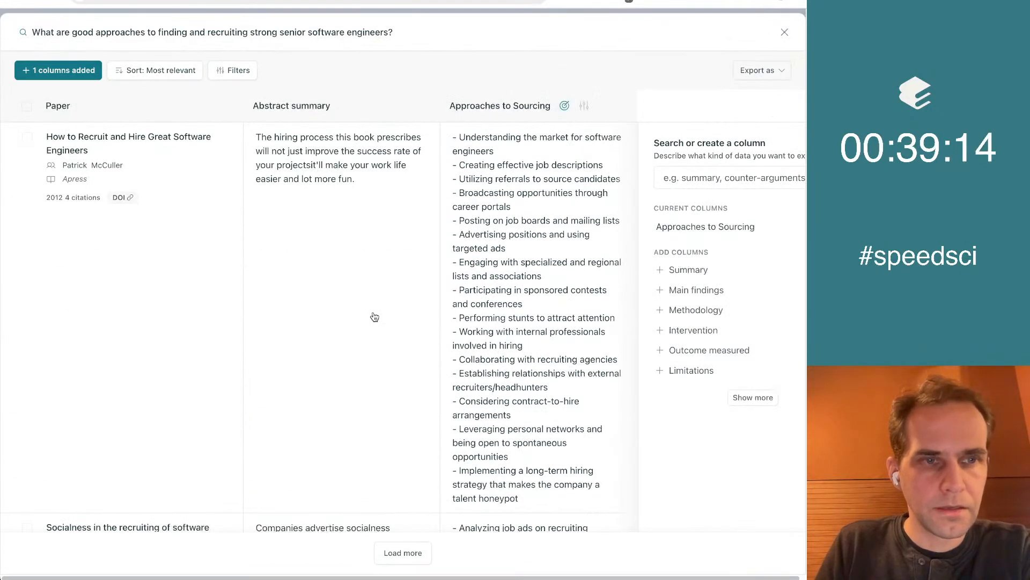
scroll(374, 316, down, 10)
scroll(374, 317, up, 9)
scroll(374, 317, up, 2)
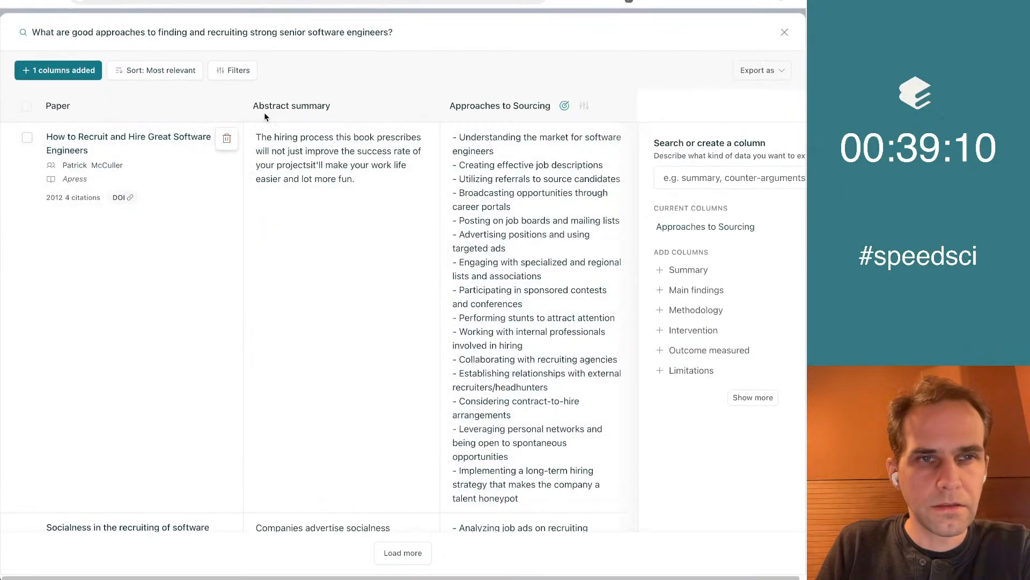
click(235, 81)
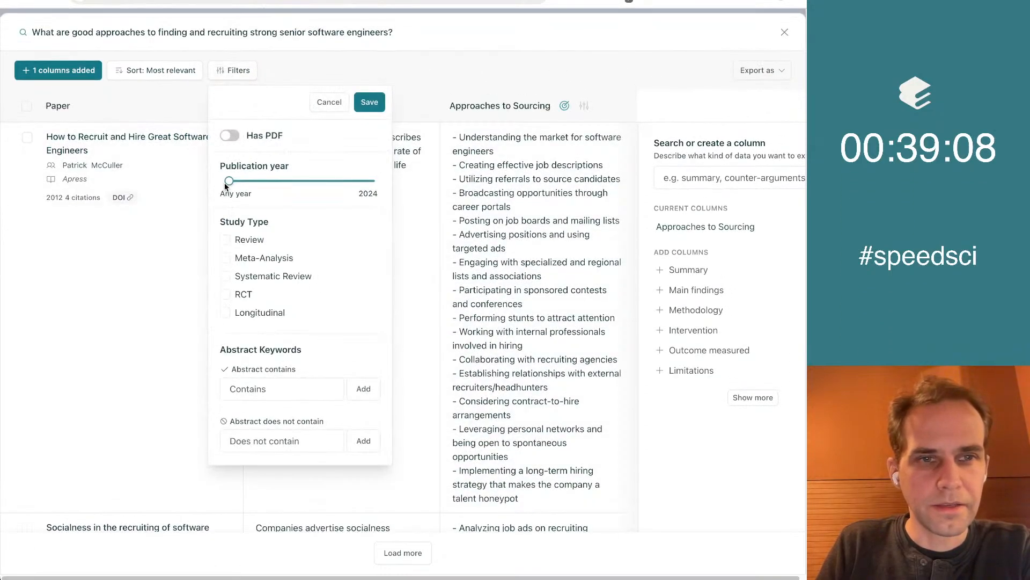
drag(228, 185, 329, 192)
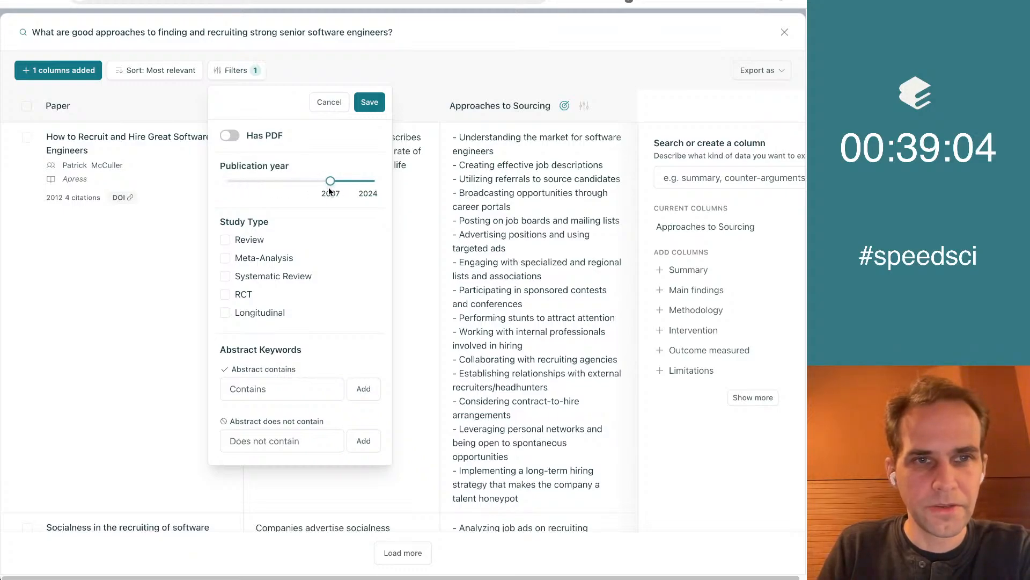
click(370, 102)
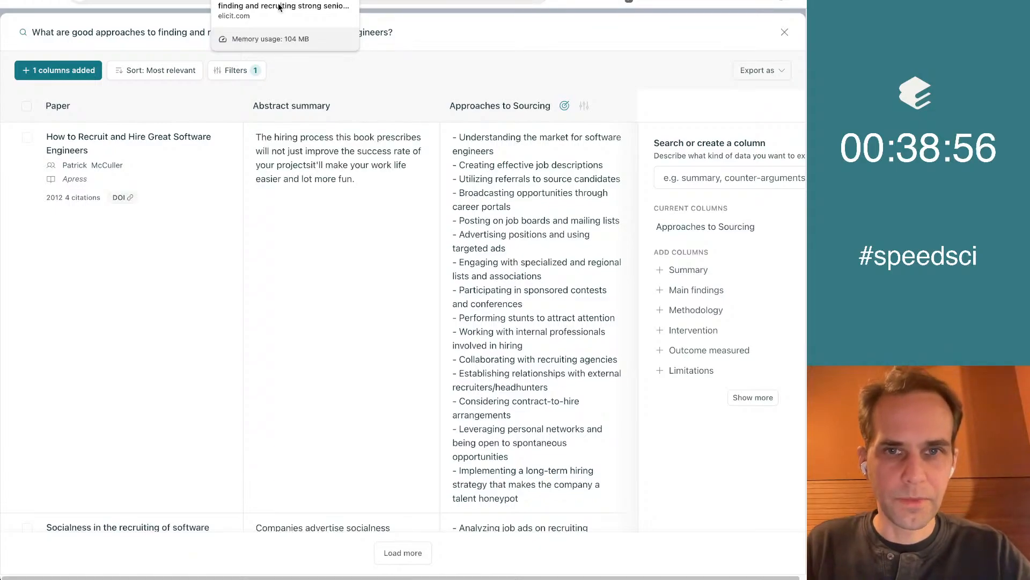
Return to the concept list, collapse the sidebar and examine the recruiting concepts and their sources
key(Escape)
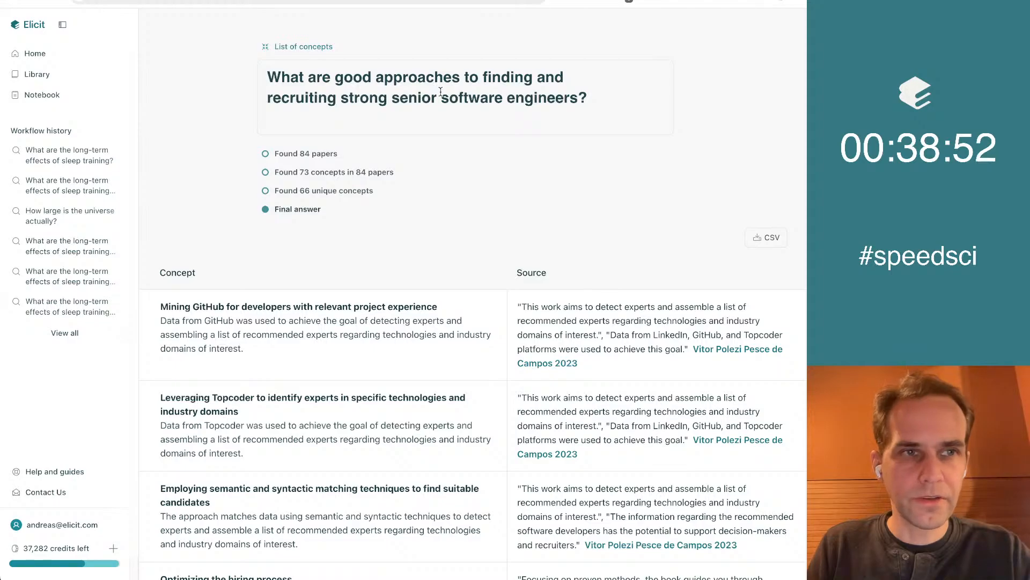
click(62, 24)
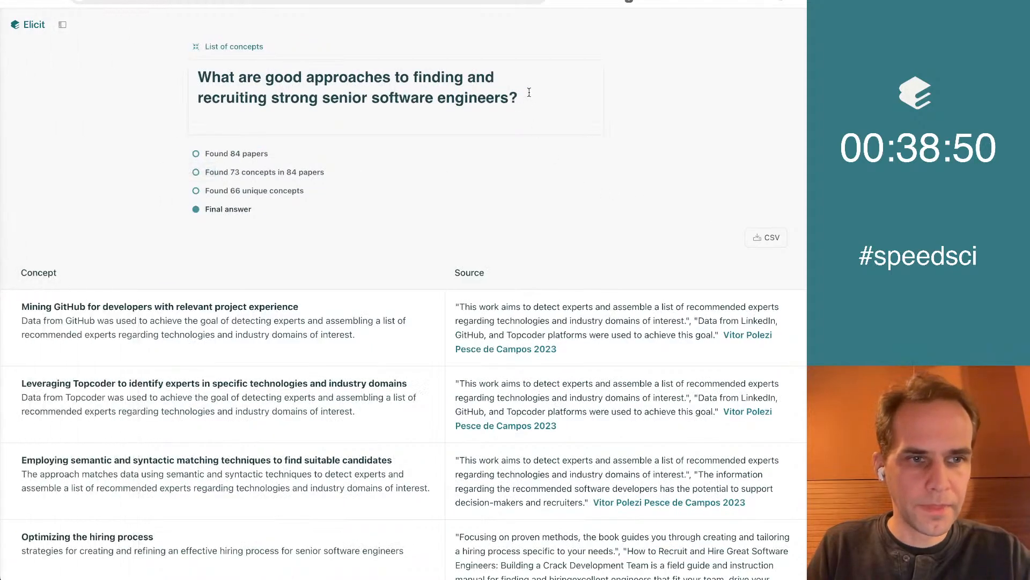
scroll(529, 92, down, 3)
scroll(311, 233, down, 1)
scroll(311, 233, up, 4)
scroll(311, 233, down, 16)
scroll(311, 235, down, 20)
scroll(311, 234, up, 20)
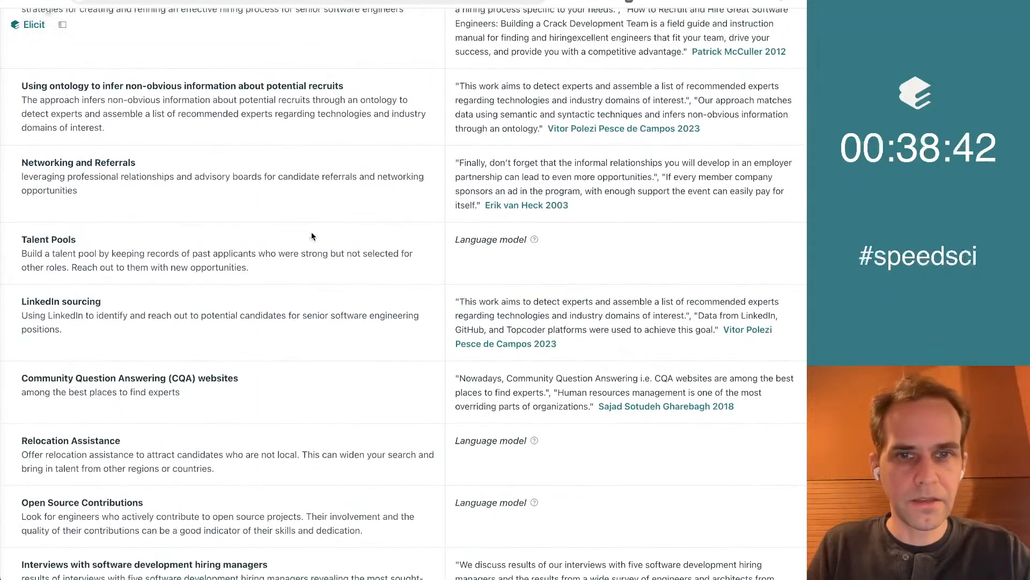
scroll(312, 236, up, 10)
scroll(312, 236, down, 3)
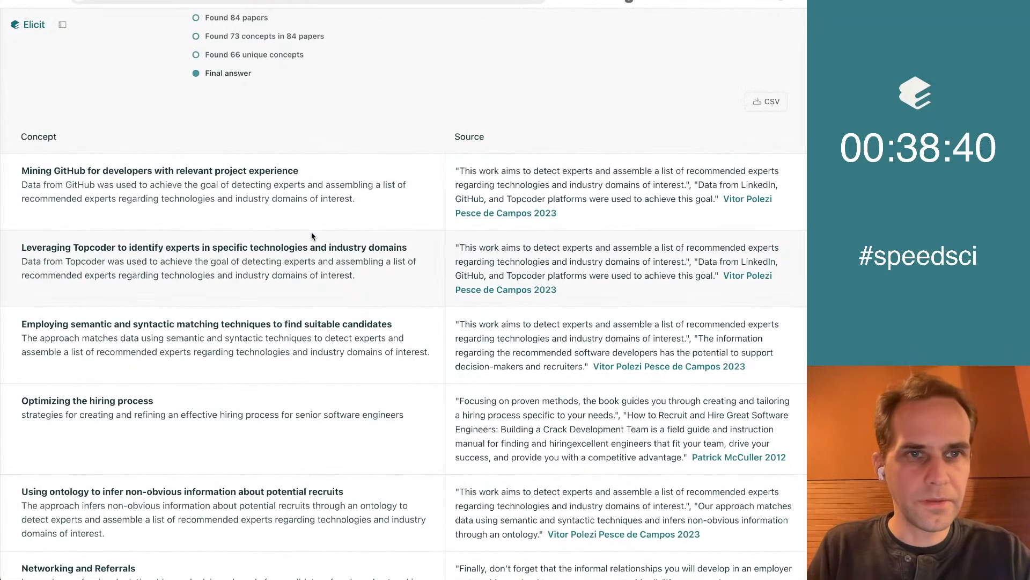
scroll(463, 135, down, 2)
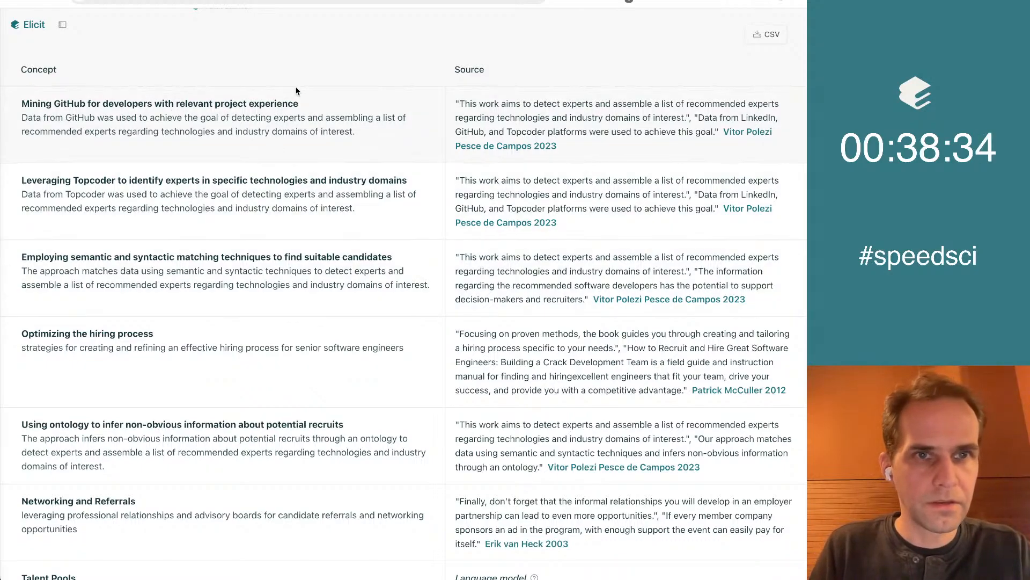
scroll(296, 91, up, 5)
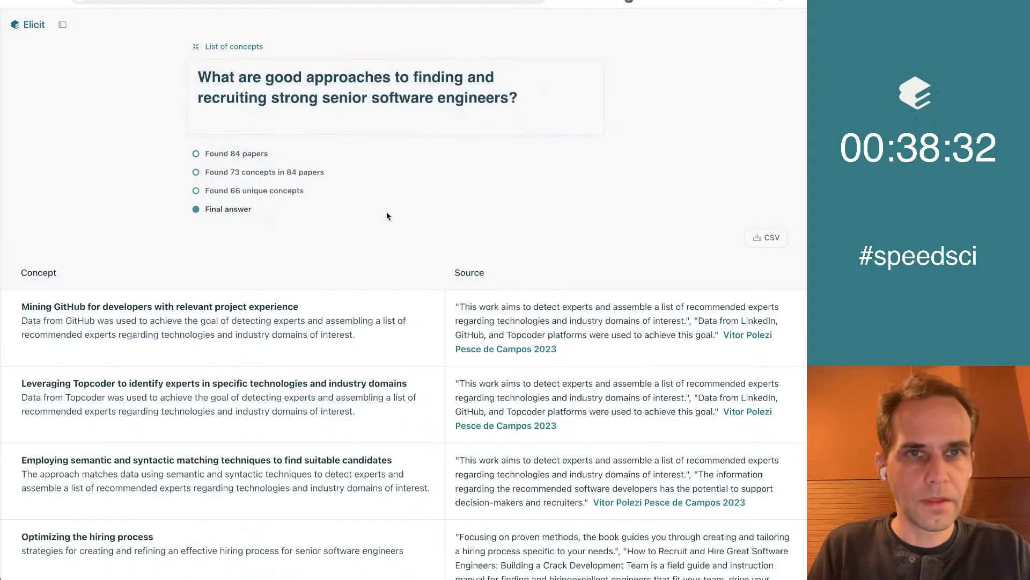
Open a new Google Docs document in another browser tab and return to the concept list
key(super+t)
text(docs)
key(Return)
key(ctrl+shift+Tab)
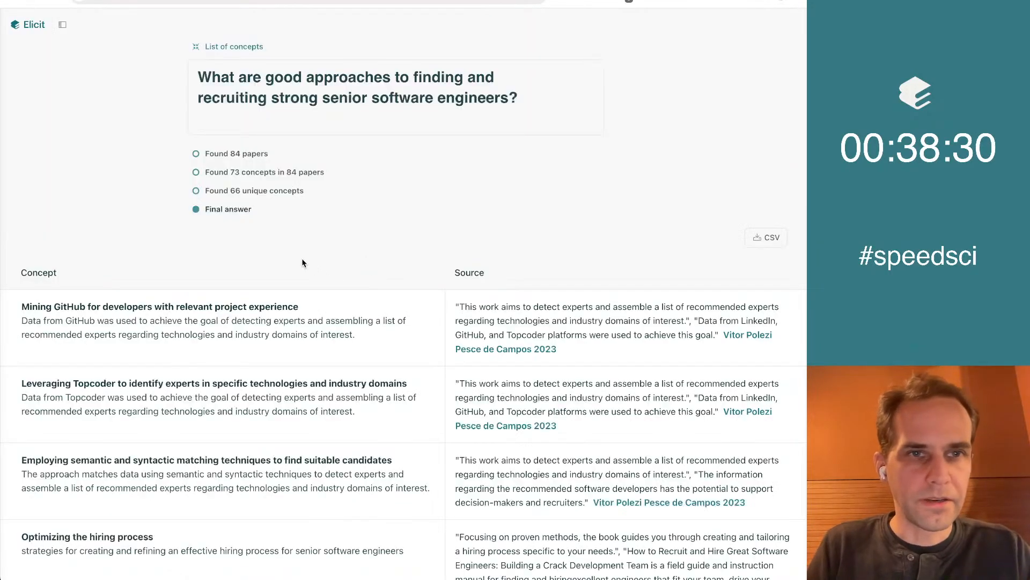
Copy the title "Mining GitHub for developers with relevant project experience" into the Google Docs bulleted list without formatting, and insert an empty bullet above it
scroll(304, 263, down, 4)
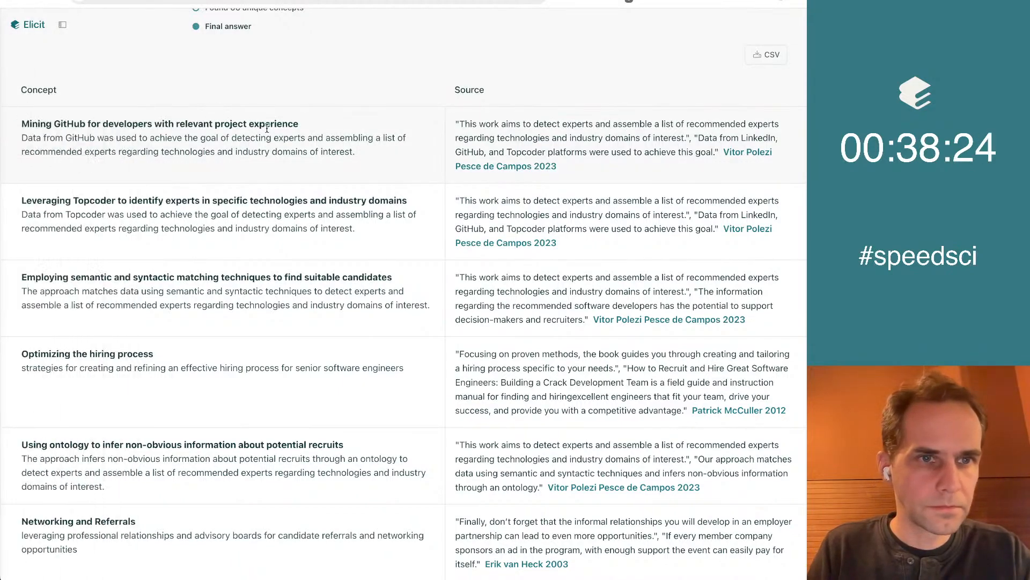
triple_click(238, 118)
key(super+c)
click(257, 152)
scroll(256, 153, down, 1)
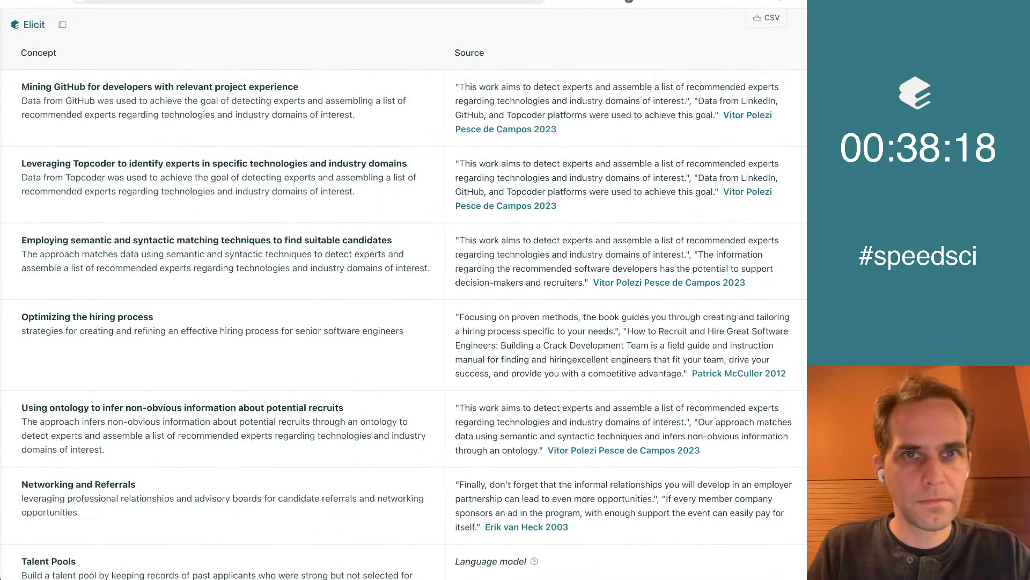
key(super+Tab)
key(super+v)
key(super+z)
key(super+shift+v)
key(Up)
key(Return)
key(Up)
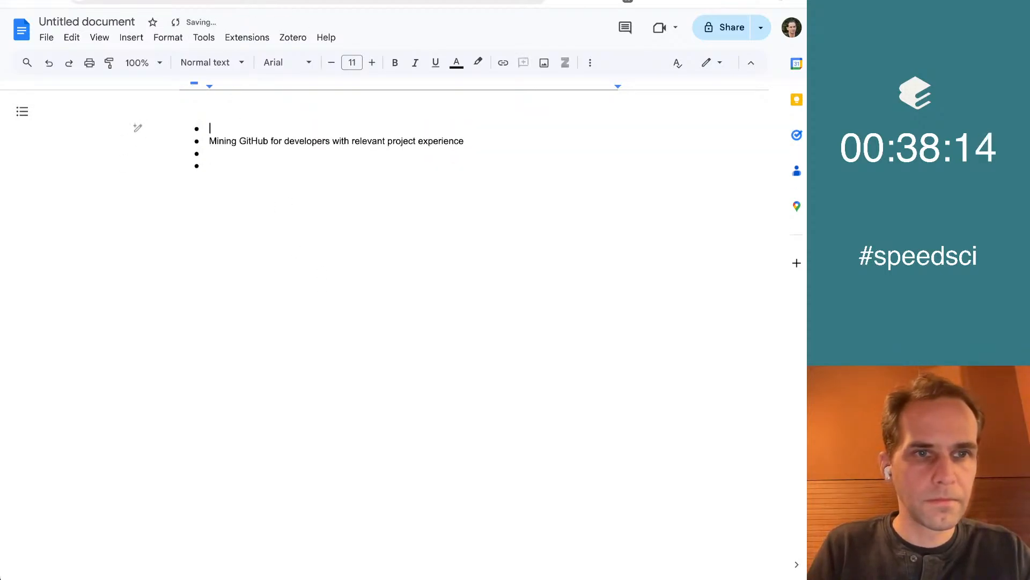
Copy the research question from Elicit and paste it unformatted as a plain line above the bulleted list in Google Docs
key(super+Tab)
scroll(337, 121, up, 5)
double_click(316, 81)
key(super+a)
key(super+c)
key(super+Tab)
key(super+shift+v)
key(Return)
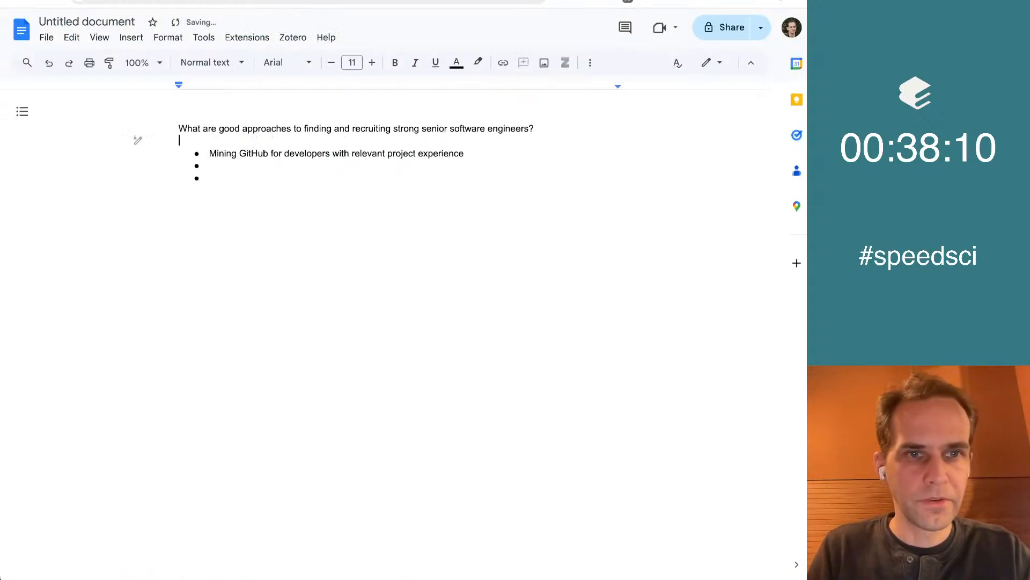
Copy the concept title "Leveraging Topcoder to identify experts in specific technologies and industry domains" from Elicit into the second bullet of the Google Docs list
key(Down)
key(Down)
key(Down)
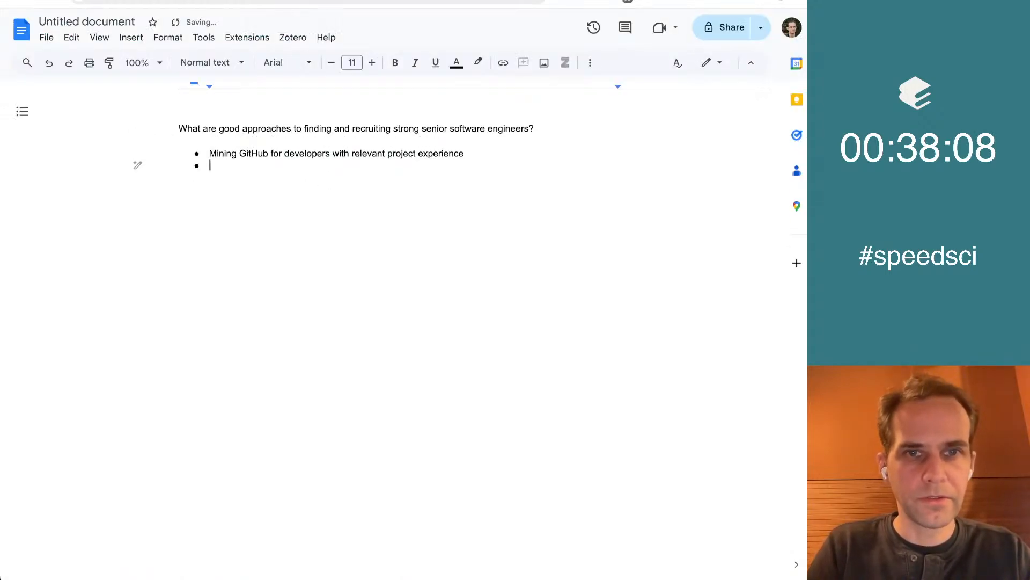
key(super+Tab)
scroll(500, 243, down, 5)
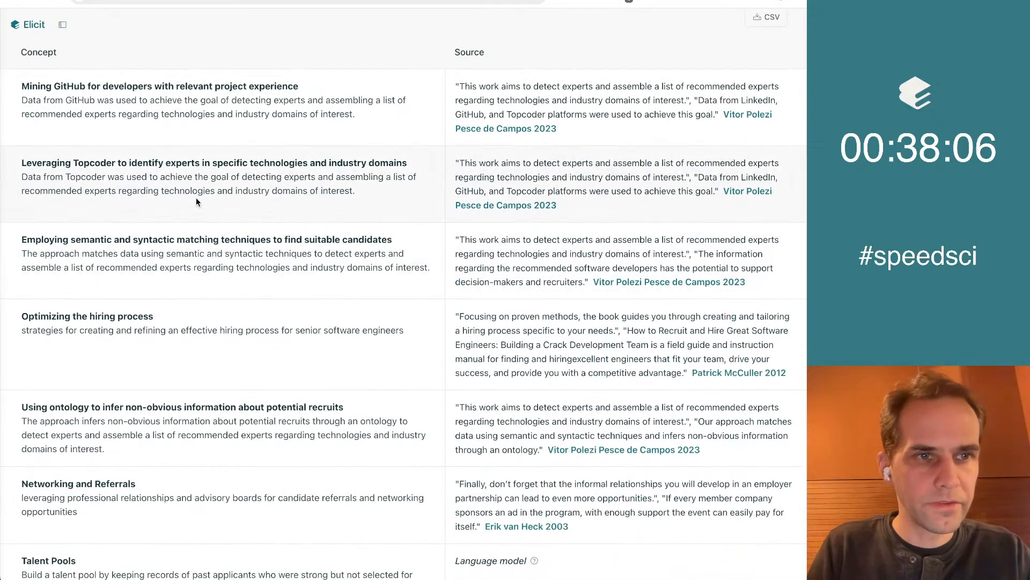
scroll(196, 198, down, 1)
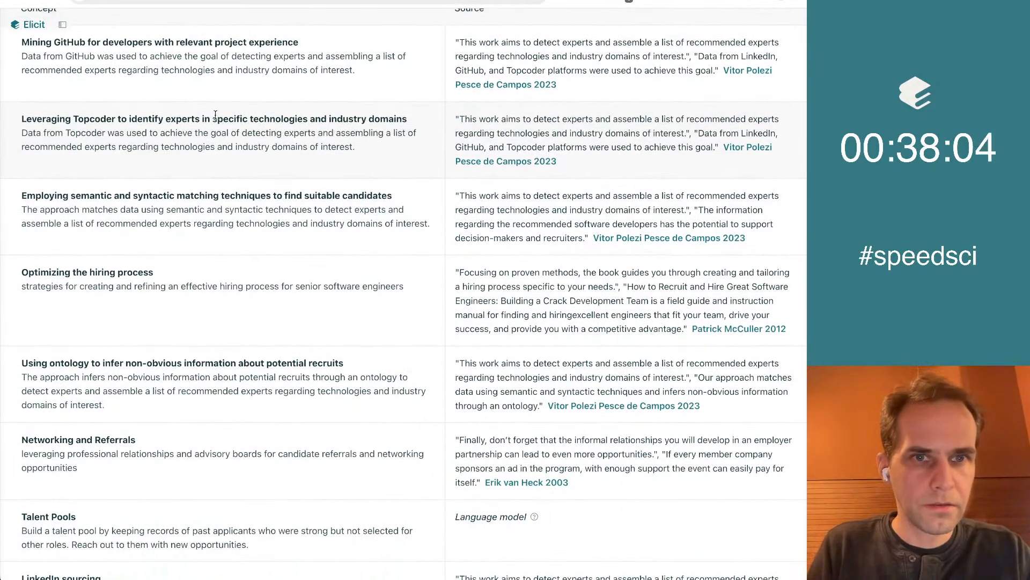
triple_click(361, 121)
key(super+c)
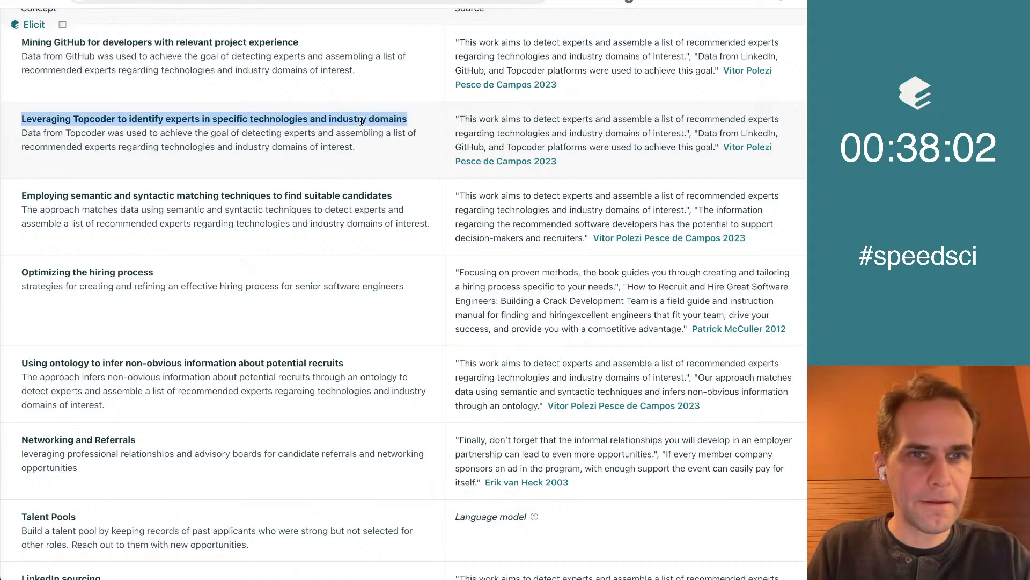
key(super+Tab)
key(super+v)
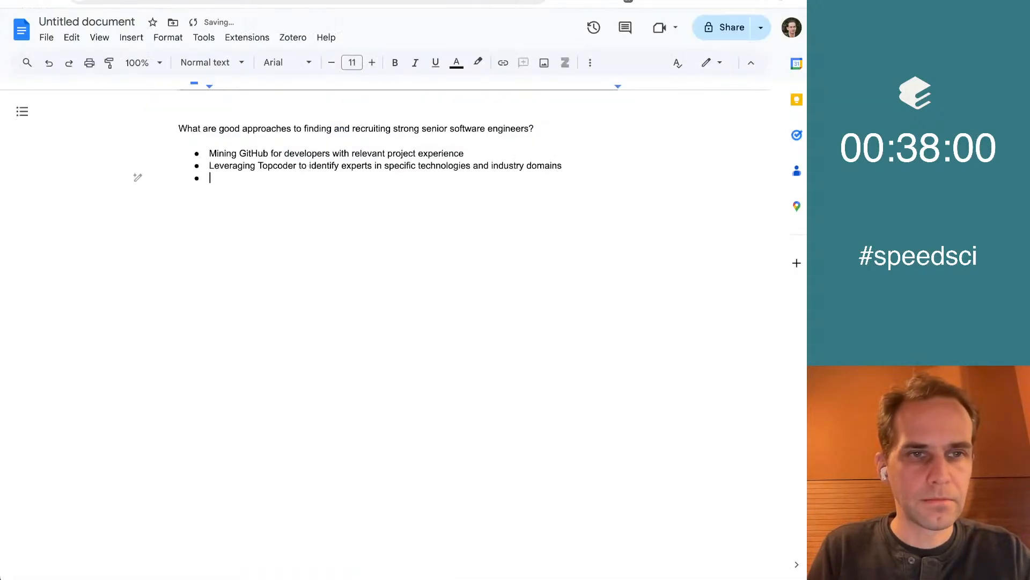
Review the next Elicit concepts and copy the title "Networking and Referrals" into a bullet below the Topcoder item in Google Docs
key(ctrl+shift+Tab)
click(208, 274)
scroll(208, 274, down, 2)
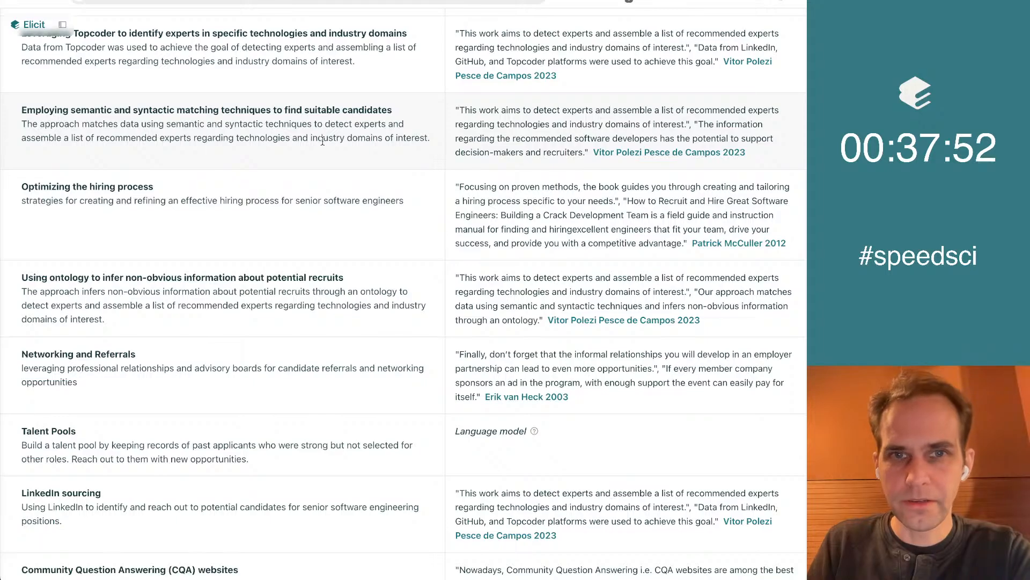
scroll(322, 141, down, 1)
scroll(333, 220, down, 2)
scroll(342, 219, down, 3)
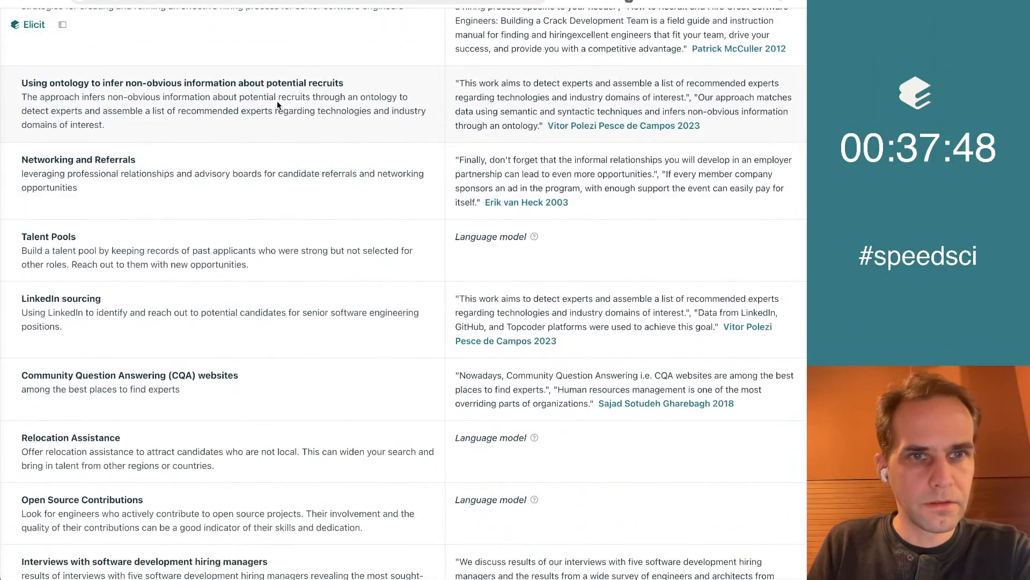
scroll(258, 113, down, 2)
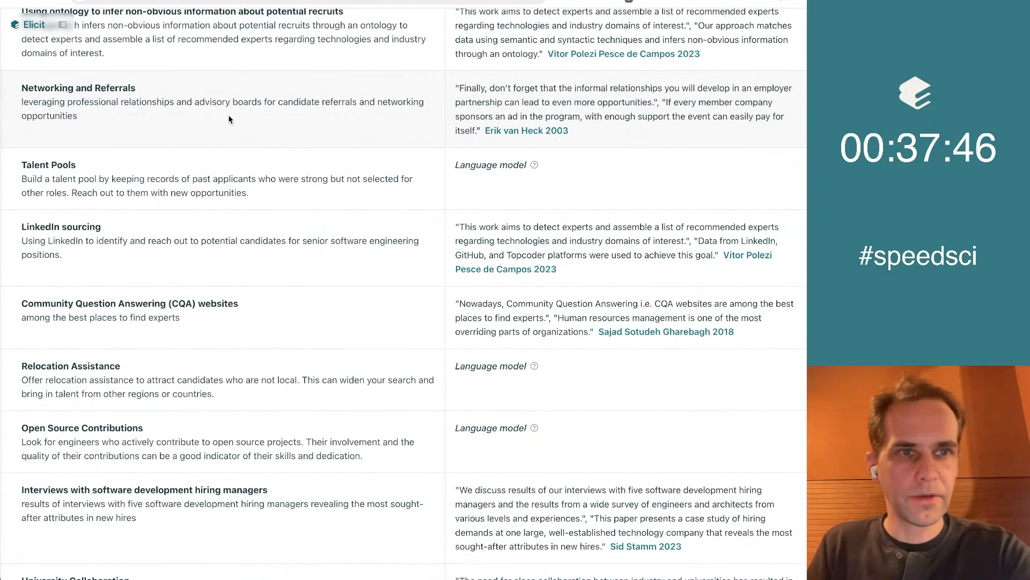
triple_click(144, 88)
key(super+Tab)
key(super+v)
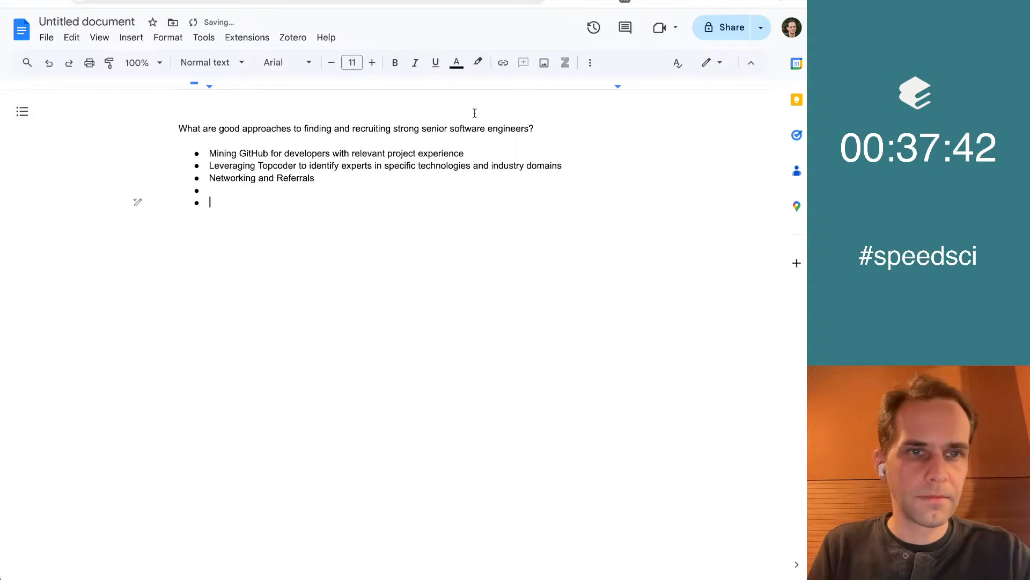
Review the concepts after Networking and Referrals in Elicit and add a "StackOverflow" bullet to the Google Docs list
key(super+Tab)
scroll(433, 304, down, 2)
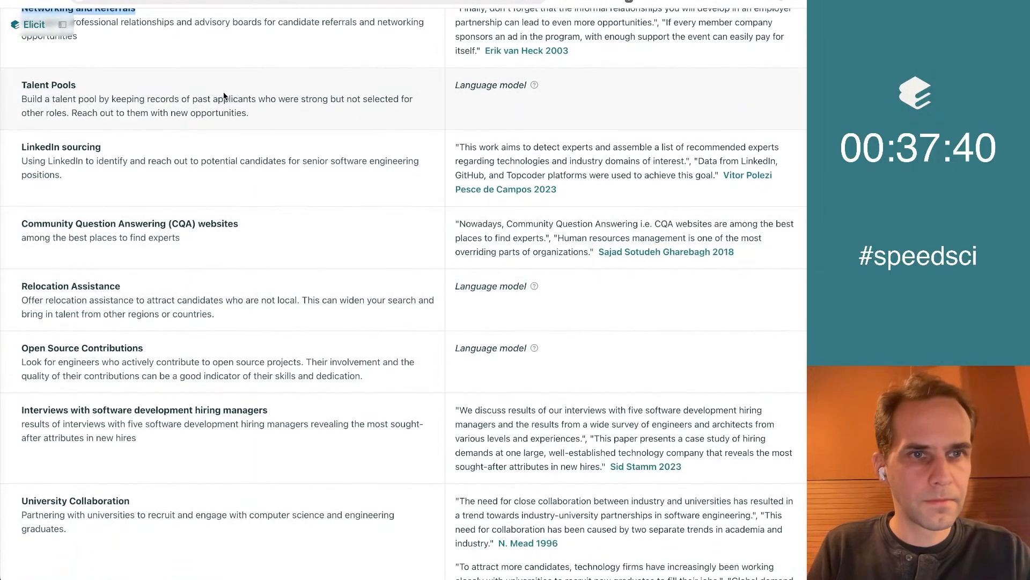
scroll(270, 180, down, 4)
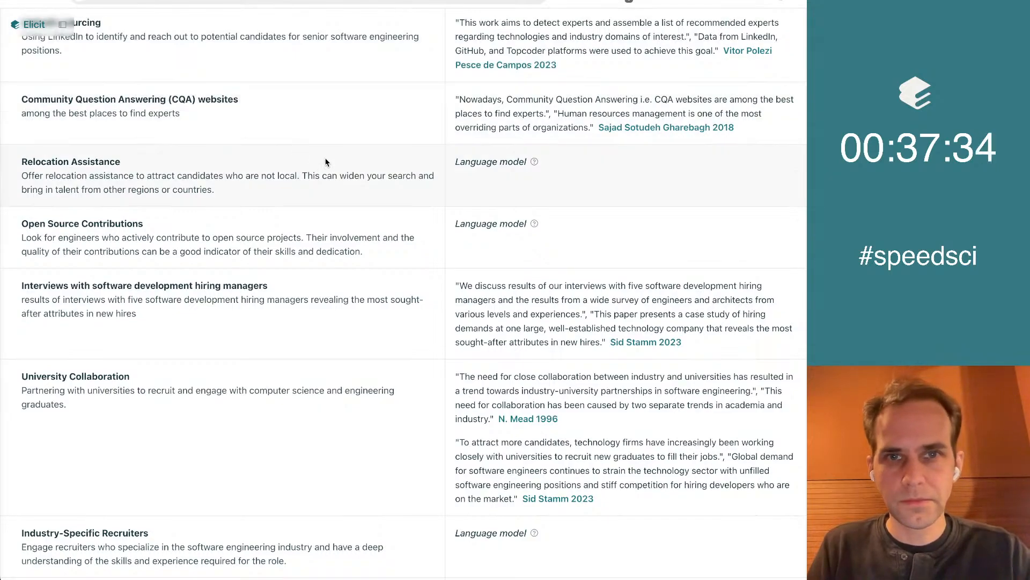
key(ctrl+Tab)
click(518, 194)
text(StackOe)
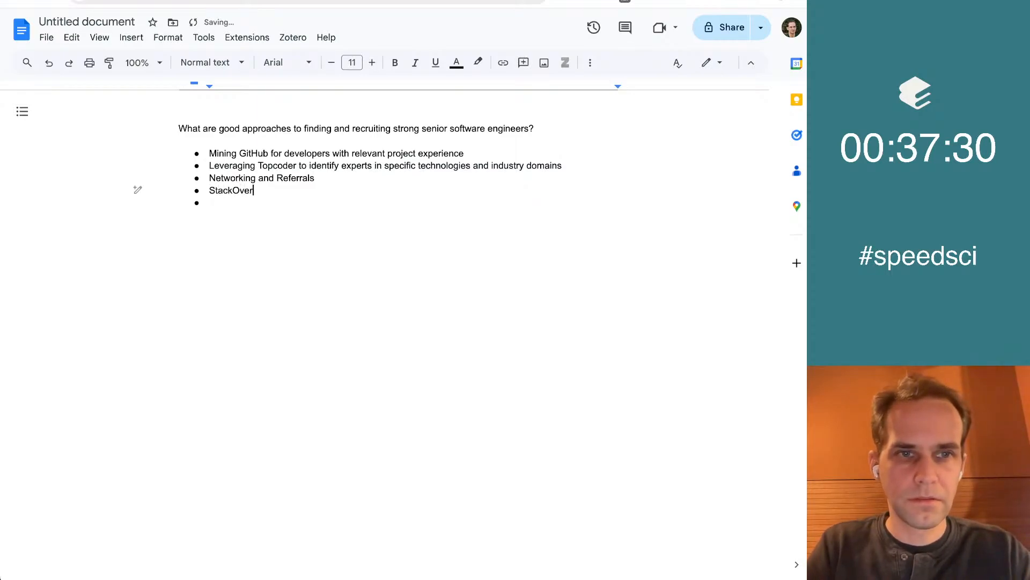
Copy the Elicit concept title "Open Source Contributions" into an indented sub-bullet under the GitHub mining item, removing the extra empty bullet
key(ctrl+Tab)
scroll(323, 275, down, 2)
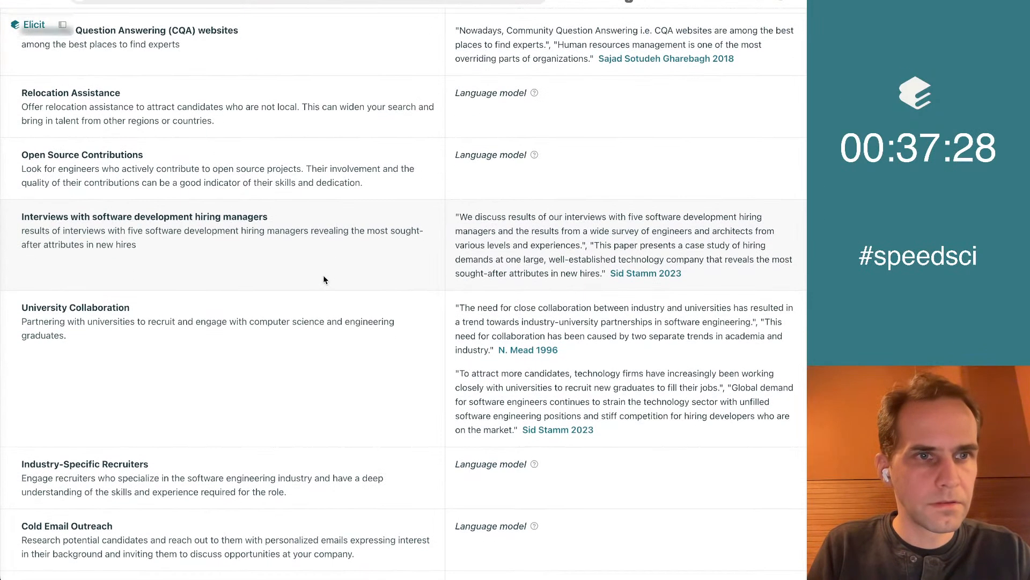
scroll(168, 147, down, 2)
triple_click(99, 89)
key(ctrl+shift+Tab)
click(319, 146)
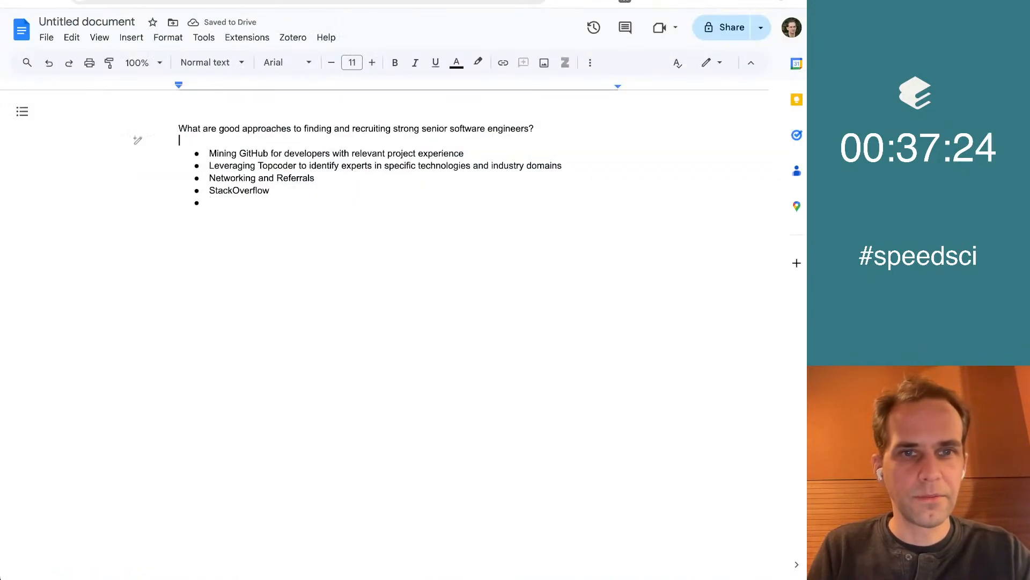
key(Down)
key(End)
key(Return)
key(Tab)
key(ctrl+shift+v)
key(Delete)
key(Delete)
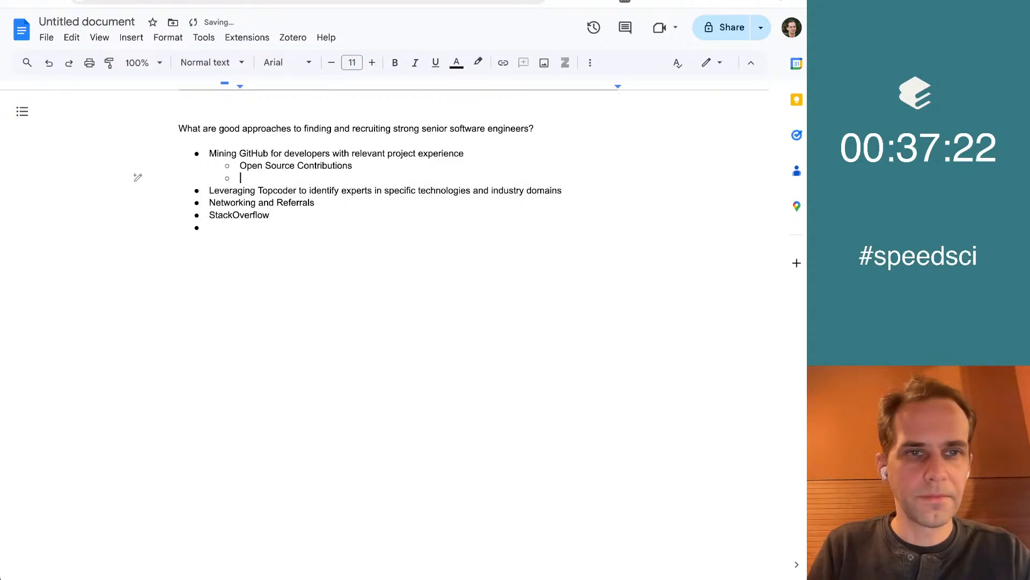
Examine the University Collaboration concept and the entries below it in Elicit, comparing them with the Google Docs list
key(ctrl+Tab)
scroll(363, 336, down, 3)
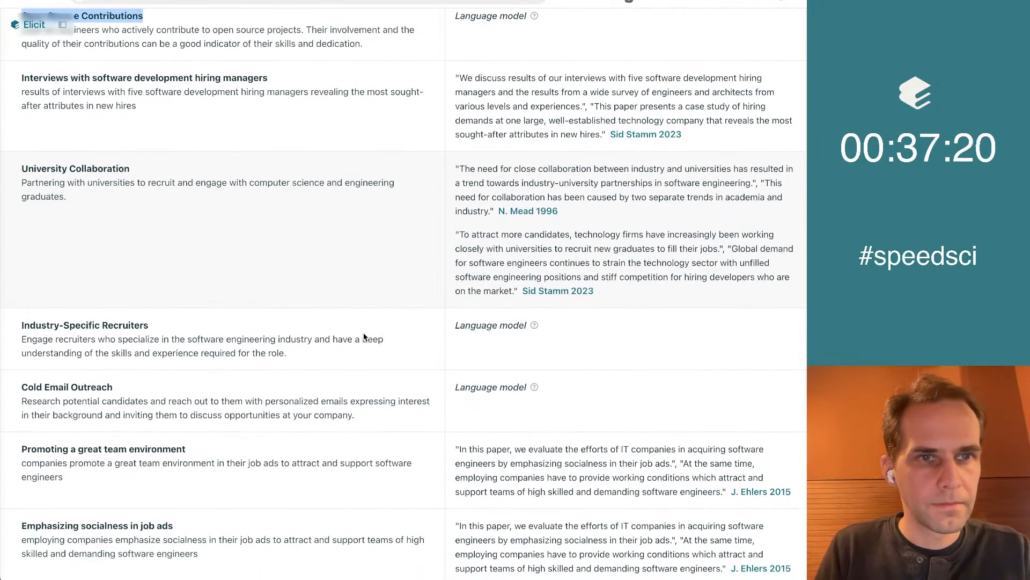
scroll(184, 120, down, 3)
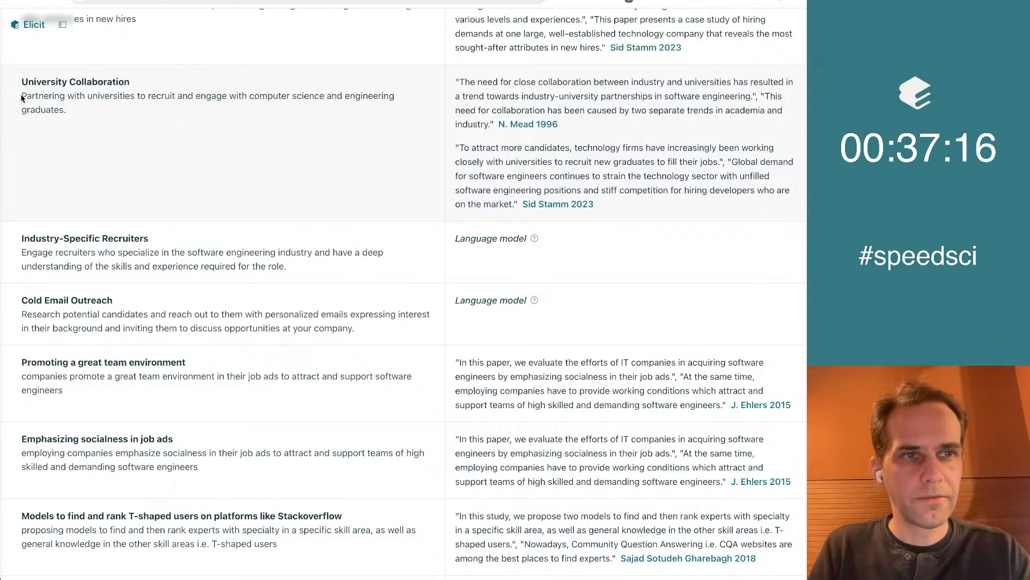
drag(21, 97, 138, 95)
key(ctrl+Tab)
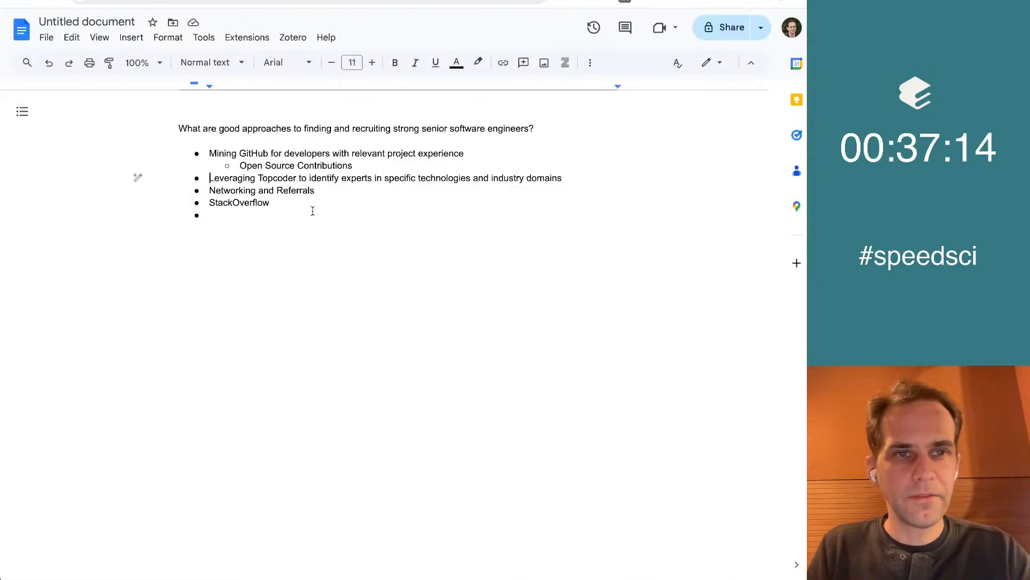
key(ctrl+shift+Tab)
scroll(150, 117, down, 5)
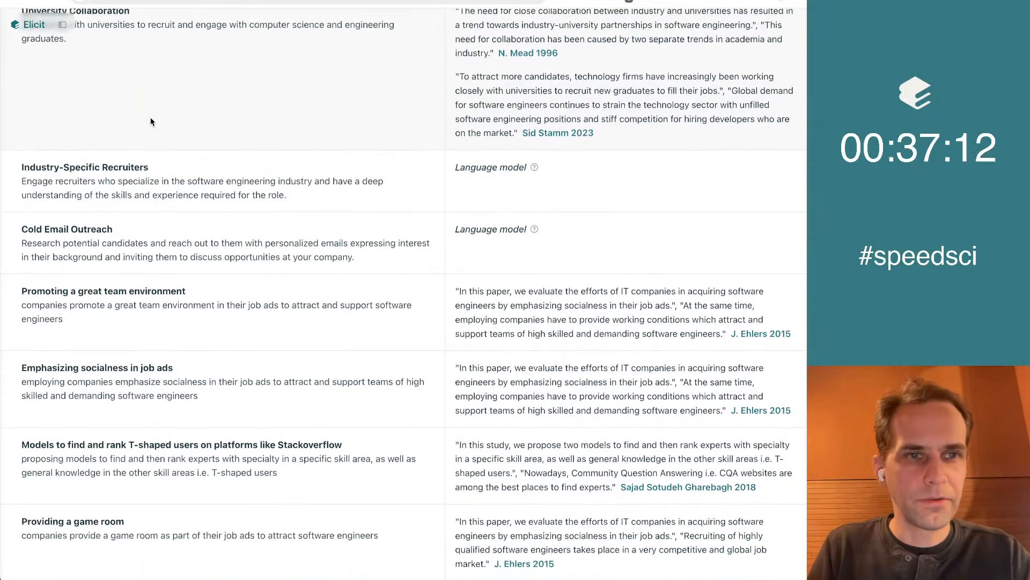
scroll(150, 118, down, 1)
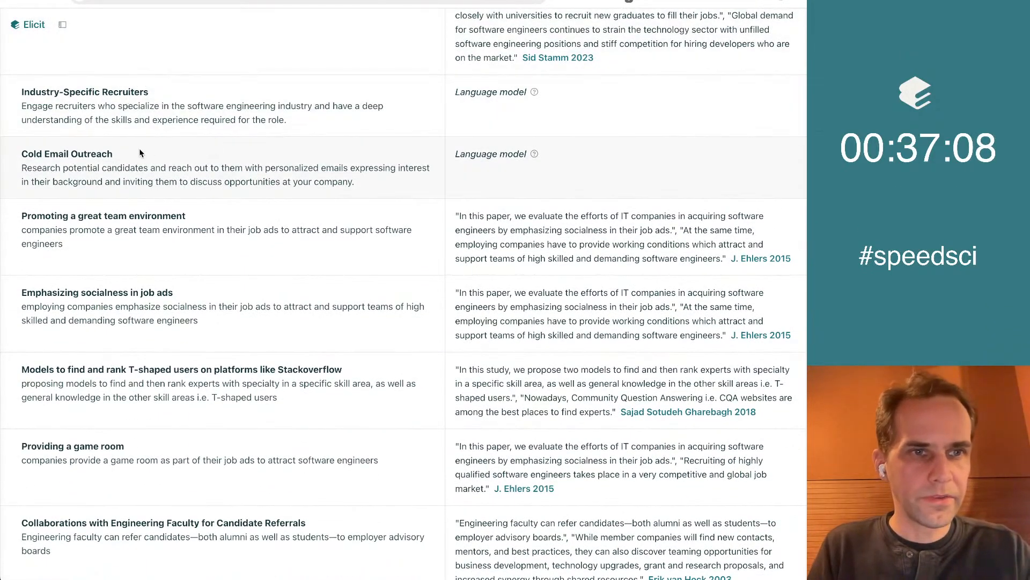
Copy "Industry-Specific Recruiters" from Elicit to the end of the Google Docs list and add a "Cold email outreach" bullet after it
triple_click(157, 93)
key(ctrl+Tab)
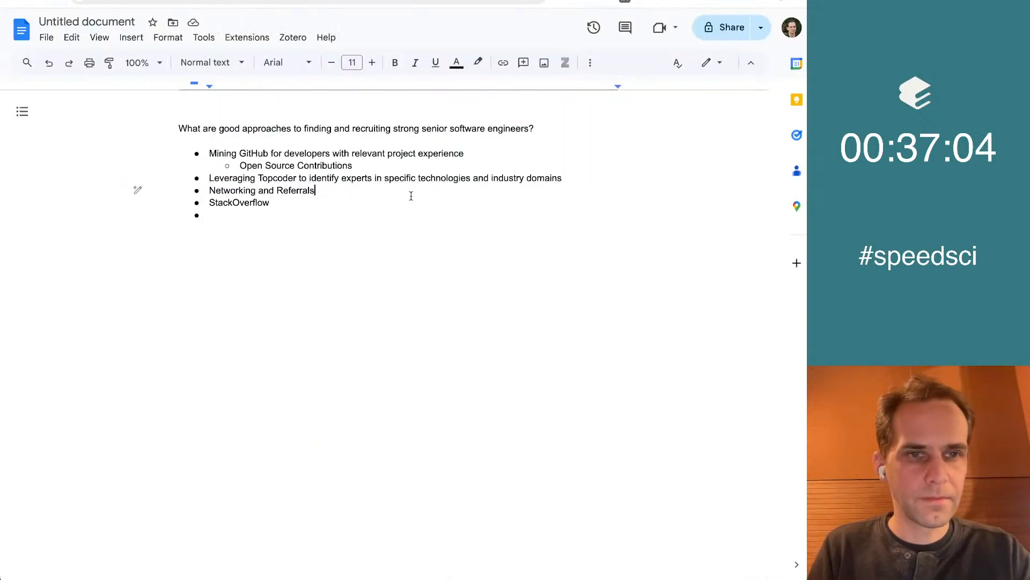
key(Down)
key(Down)
key(ctrl+v)
text(Cold email outreach)
Return to Elicit, examine the concepts after Cold Email Outreach and read the entry on ranking T-shaped users on platforms like Stackoverflow
key(ctrl+Tab)
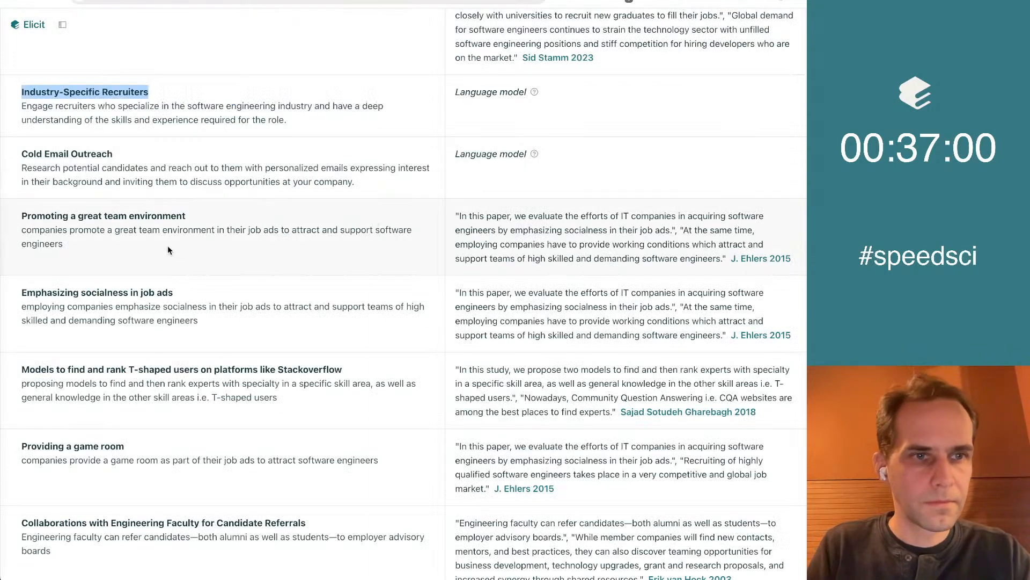
scroll(168, 247, down, 2)
scroll(168, 246, down, 5)
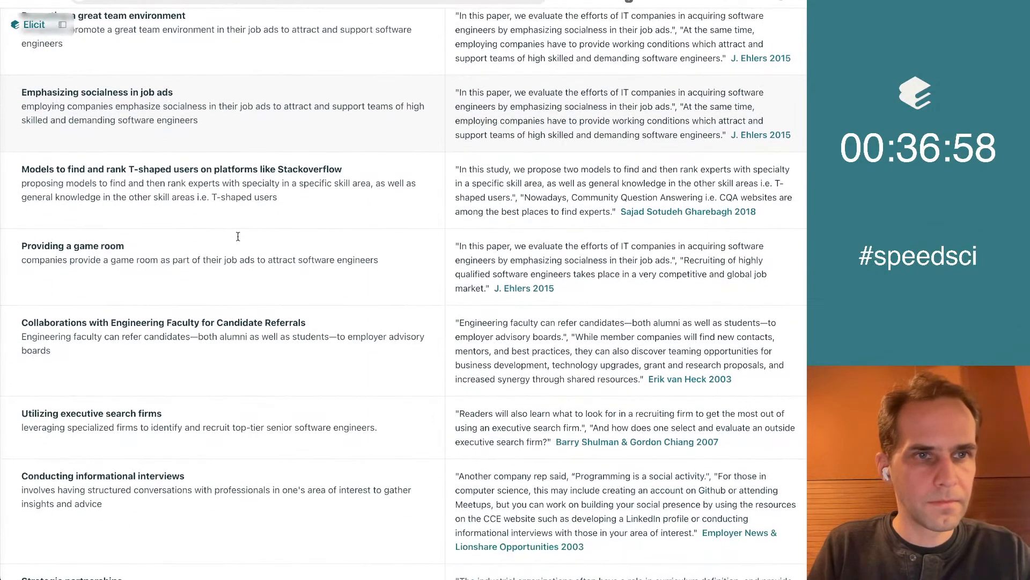
scroll(239, 240, down, 1)
scroll(239, 239, down, 6)
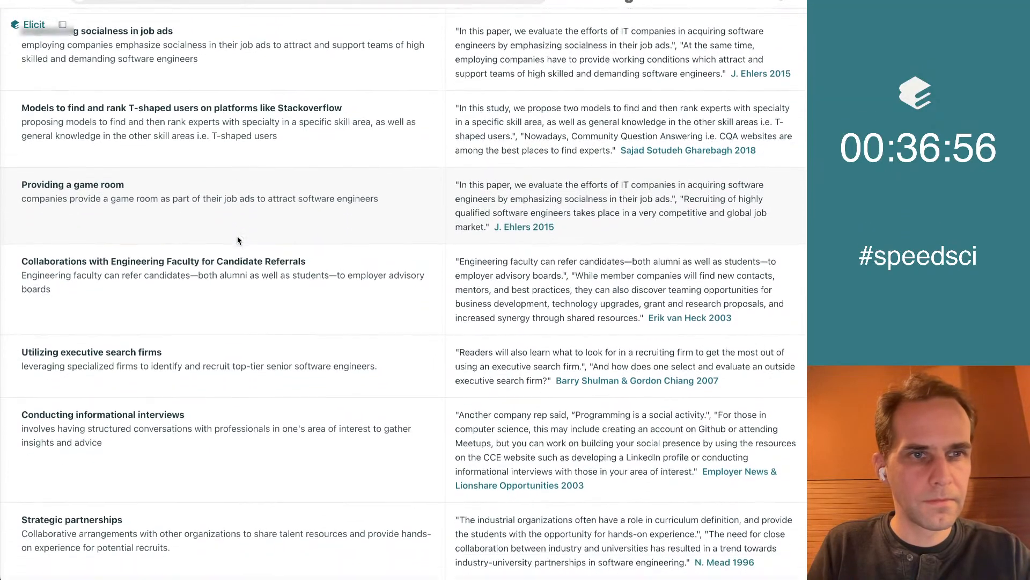
scroll(374, 216, down, 1)
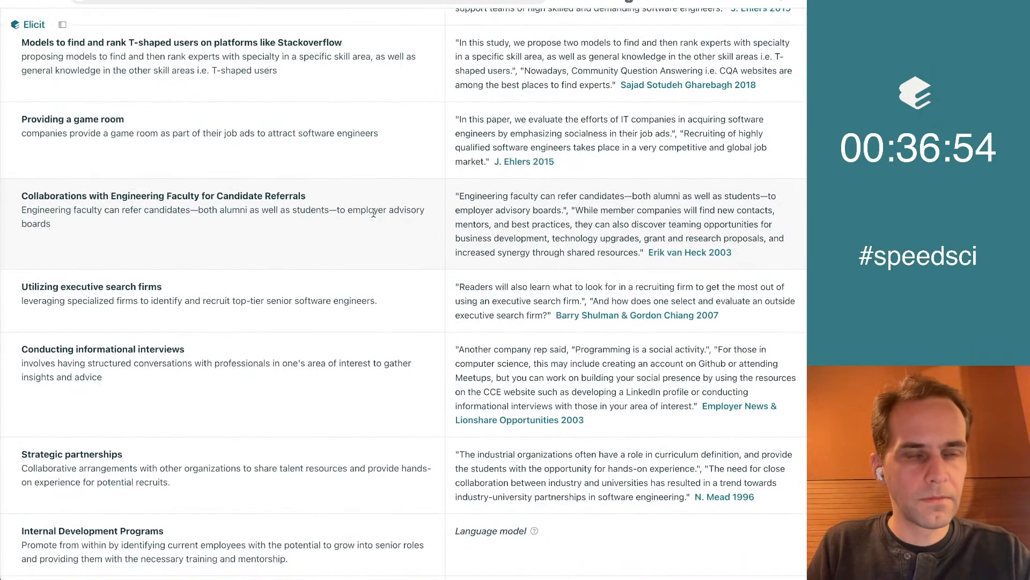
scroll(373, 213, down, 1)
scroll(374, 212, up, 1)
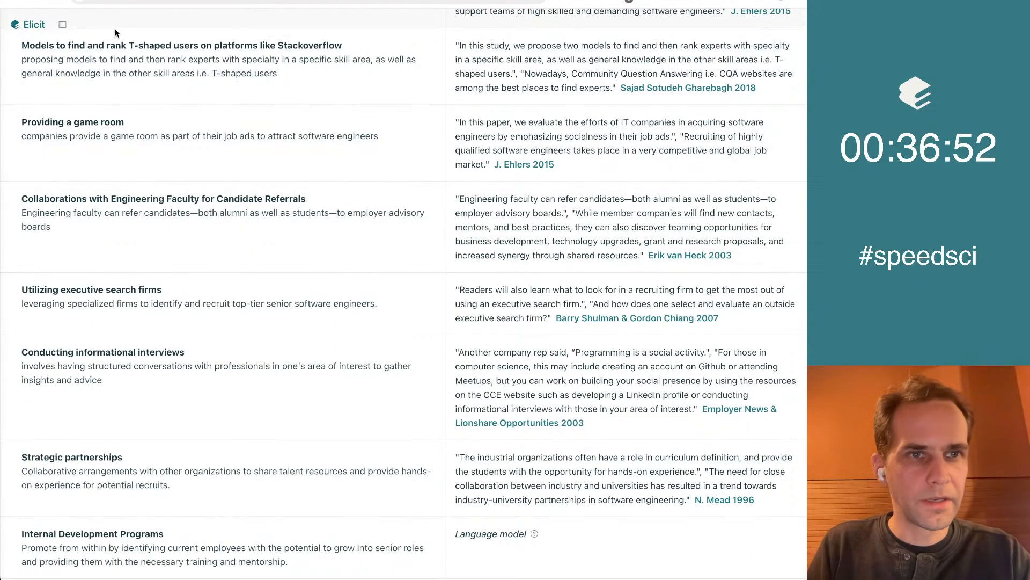
drag(145, 47, 235, 47)
click(292, 59)
scroll(310, 69, up, 1)
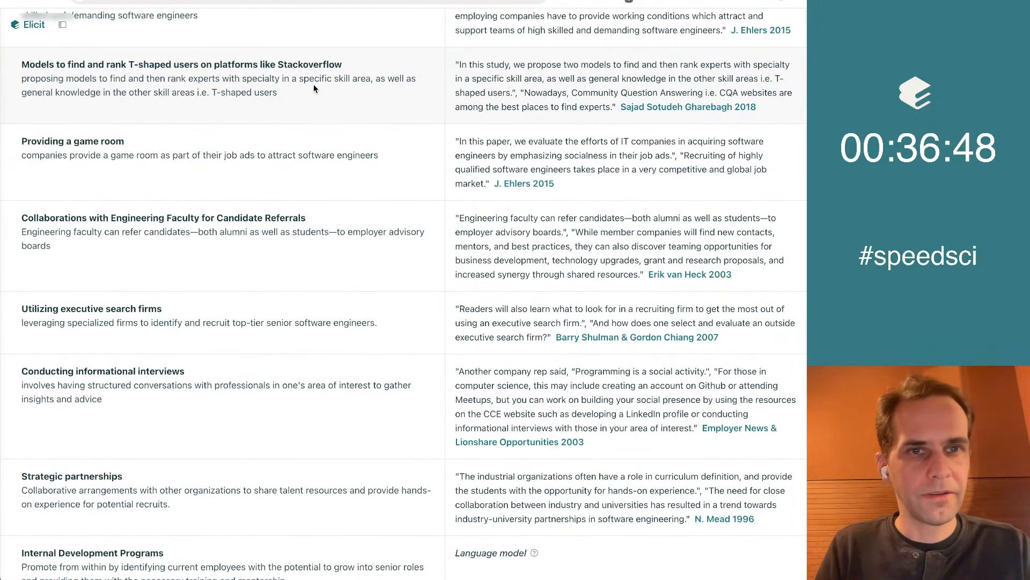
drag(231, 80, 378, 73)
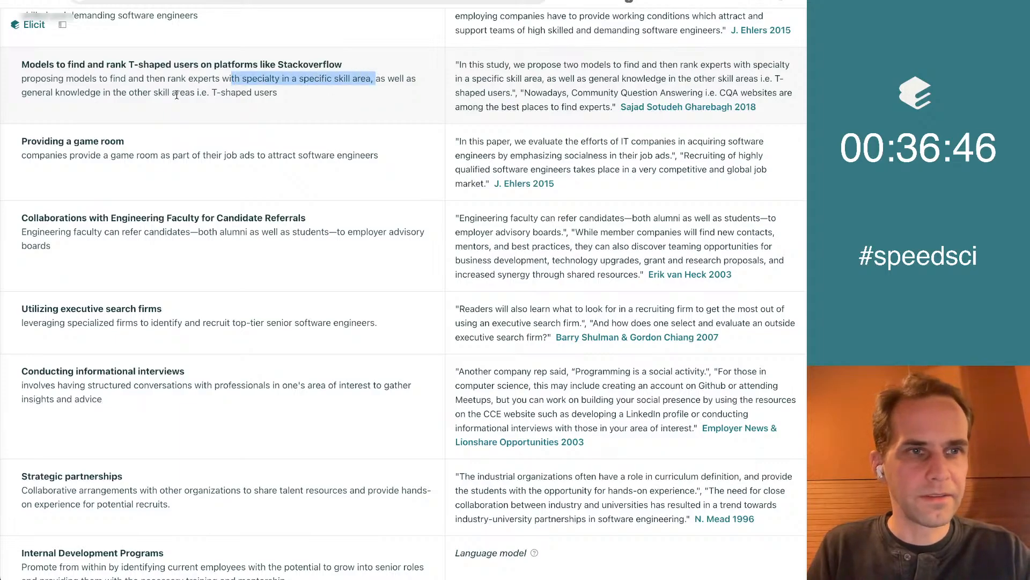
Examine the Elicit concepts from engineering faculty collaborations through Strategic partnerships and the benefits entries, and return to the Google Docs list
scroll(359, 151, down, 1)
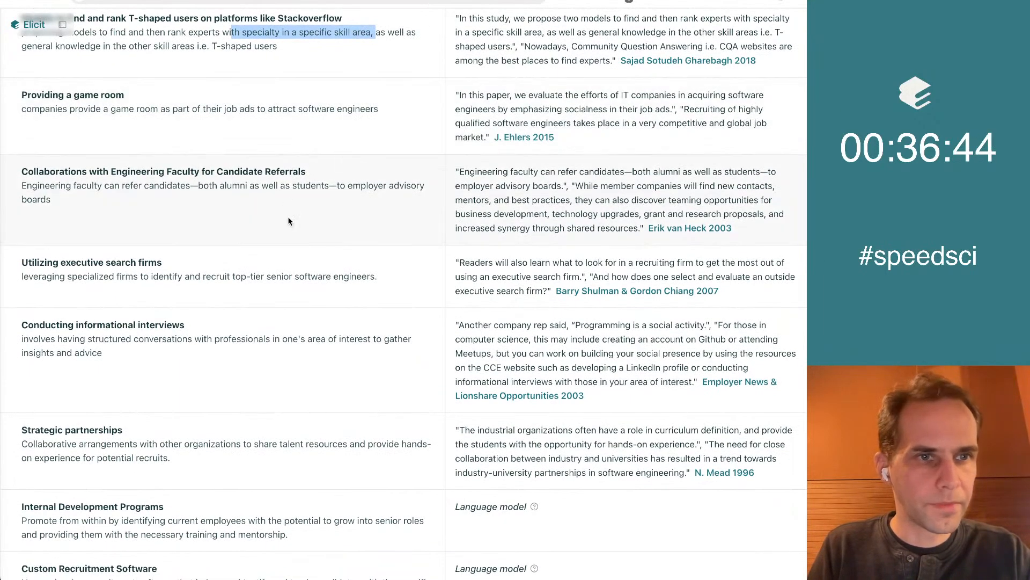
scroll(290, 215, down, 1)
scroll(283, 251, down, 1)
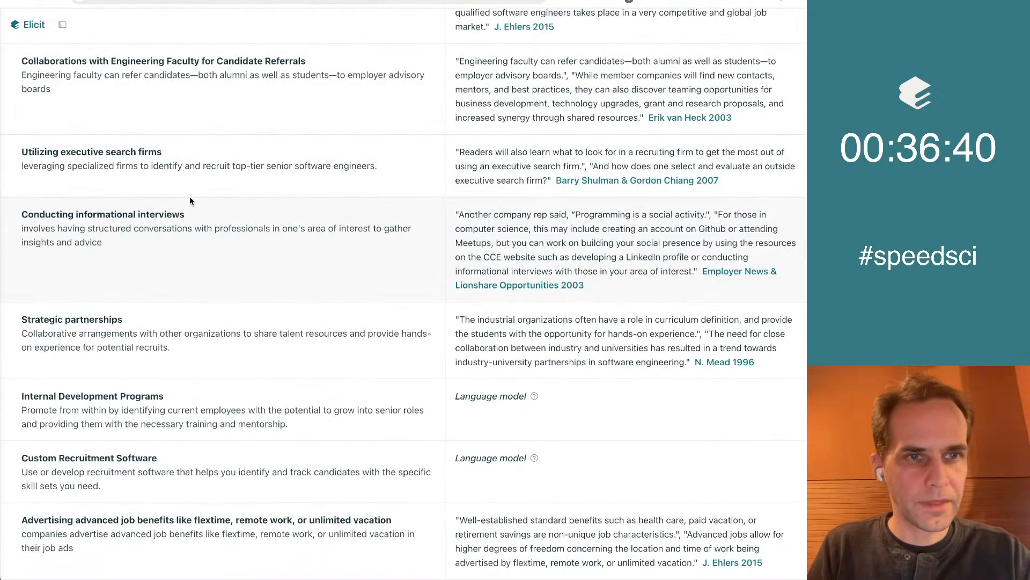
scroll(192, 197, down, 4)
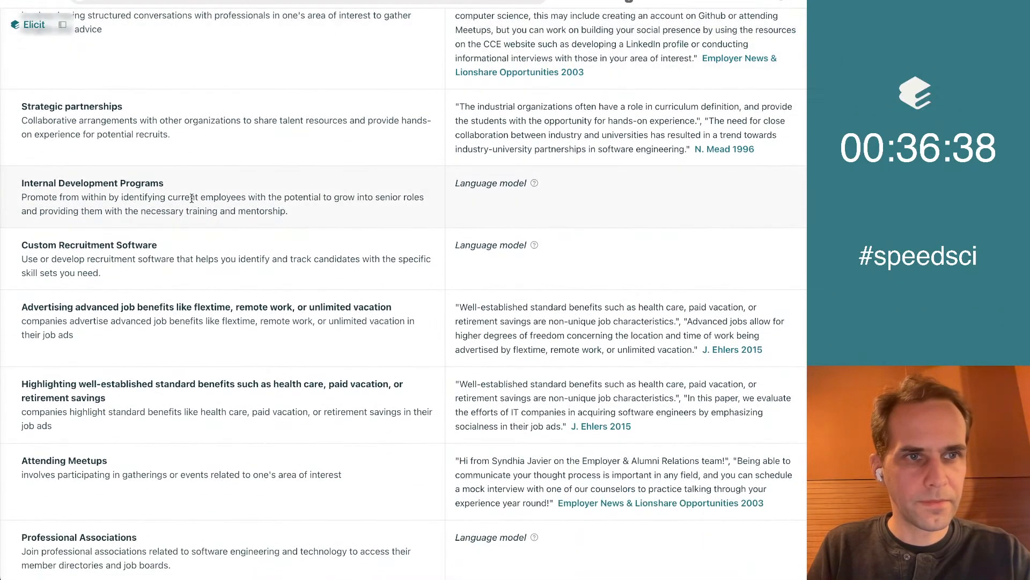
scroll(192, 200, down, 1)
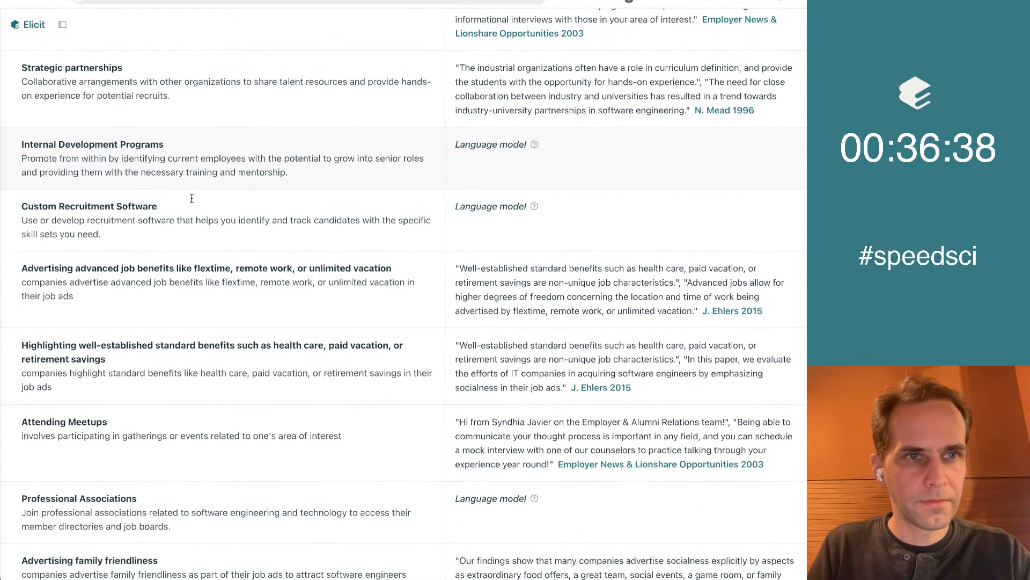
triple_click(70, 69)
key(super+c)
click(679, 77)
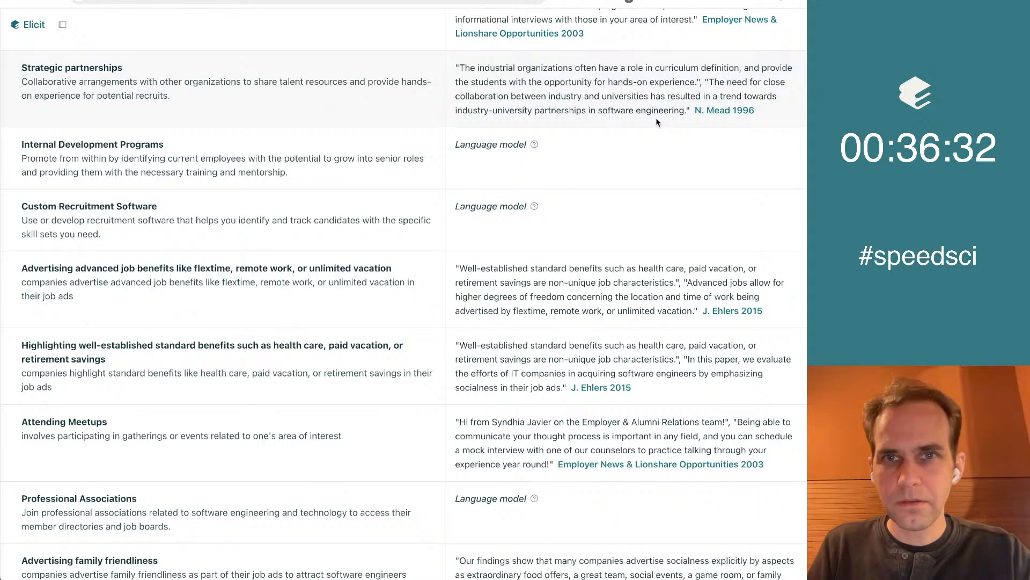
click(424, 1)
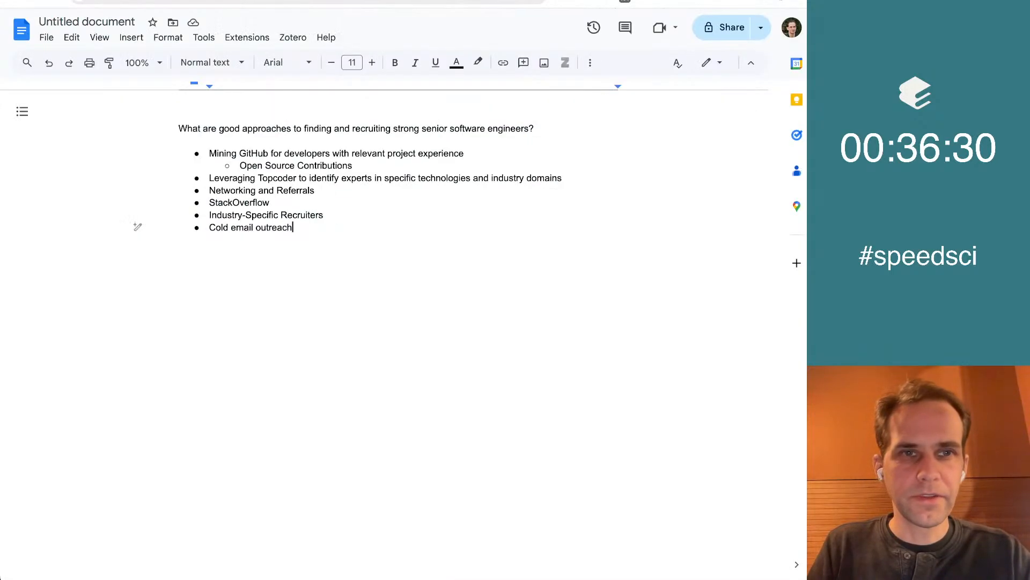
Add the copied "Strategic partnerships" concept as a new bullet after "Cold email outreach" and remove the surplus empty bullet
key(Return)
key(super+v)
key(Up)
key(Delete)
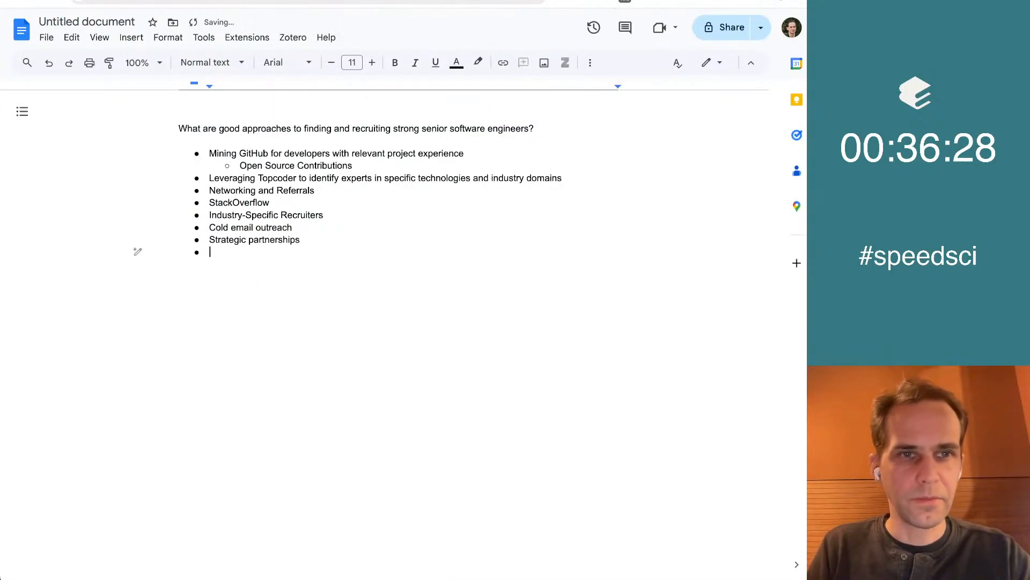
Switch to Elicit and copy the "Attending Meetups" concept to the end of the Google Docs list
click(279, 1)
scroll(270, 335, down, 2)
scroll(318, 166, down, 3)
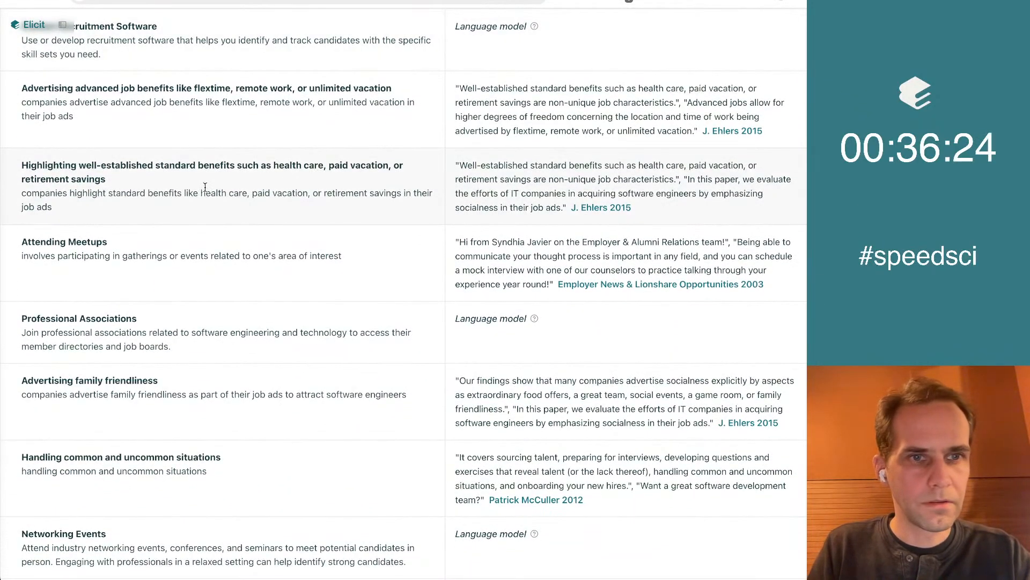
scroll(210, 185, down, 1)
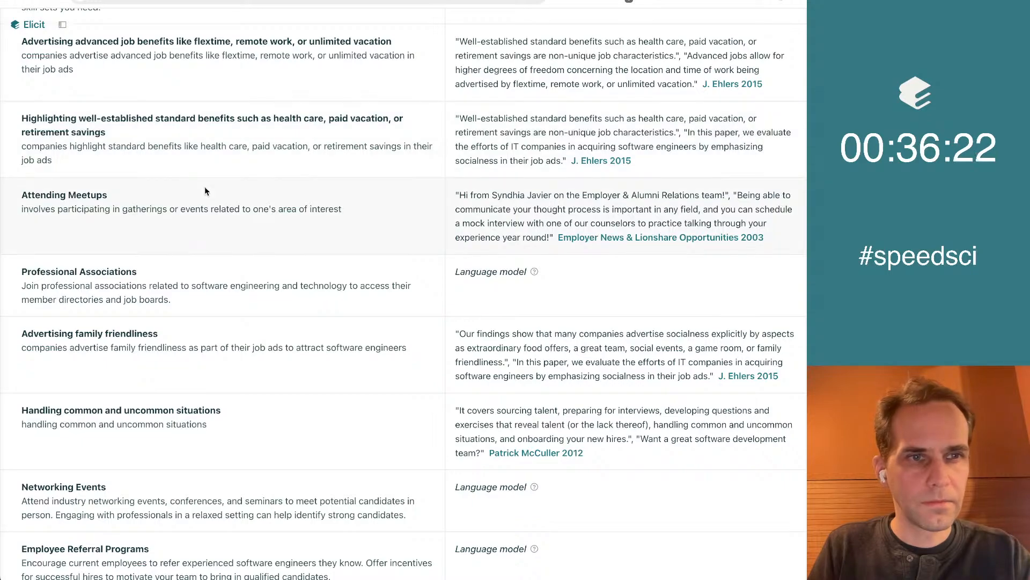
scroll(204, 186, down, 3)
triple_click(143, 89)
key(super+c)
key(super+Tab)
key(super+v)
key(Up)
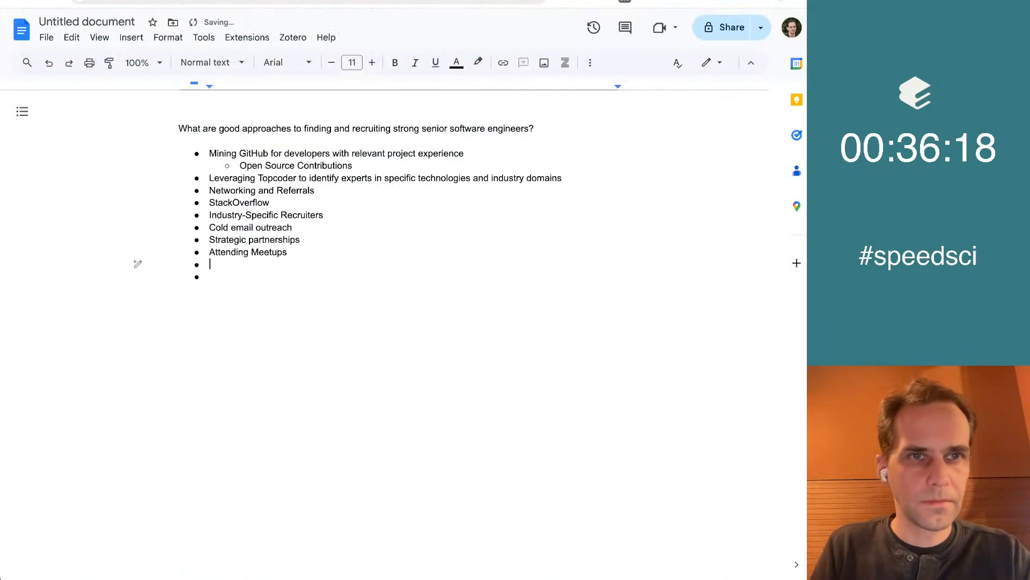
Look through the following Elicit concepts and copy "Employee Referral Programs" into the Google Docs list after "Attending Meetups"
key(super+Tab)
scroll(255, 234, down, 2)
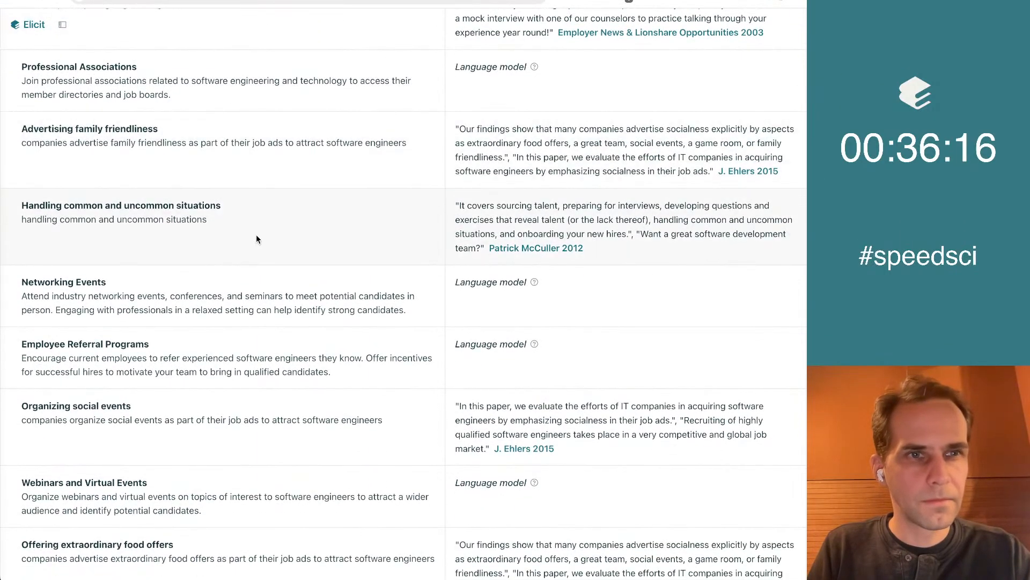
scroll(256, 239, down, 2)
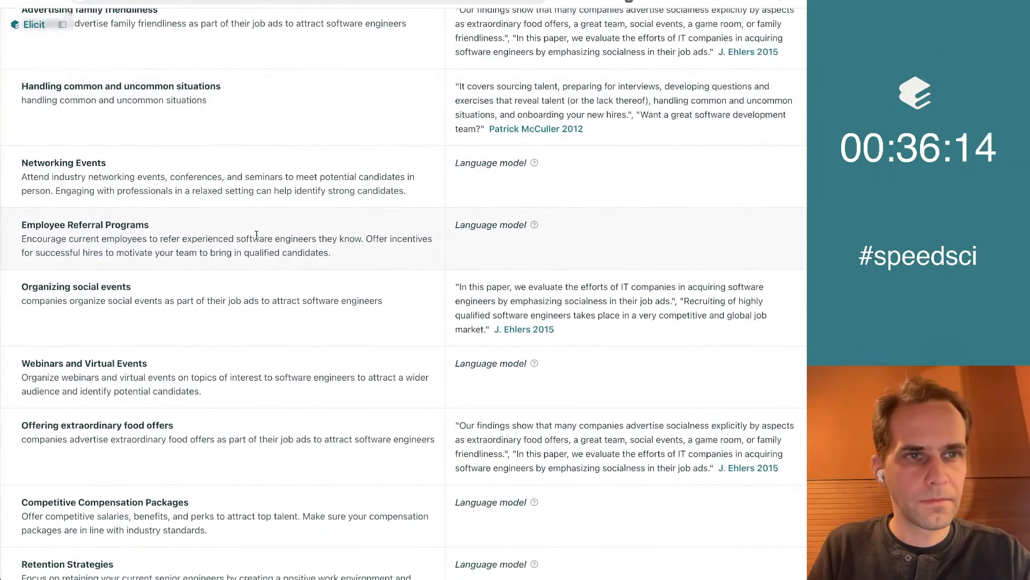
scroll(256, 235, down, 2)
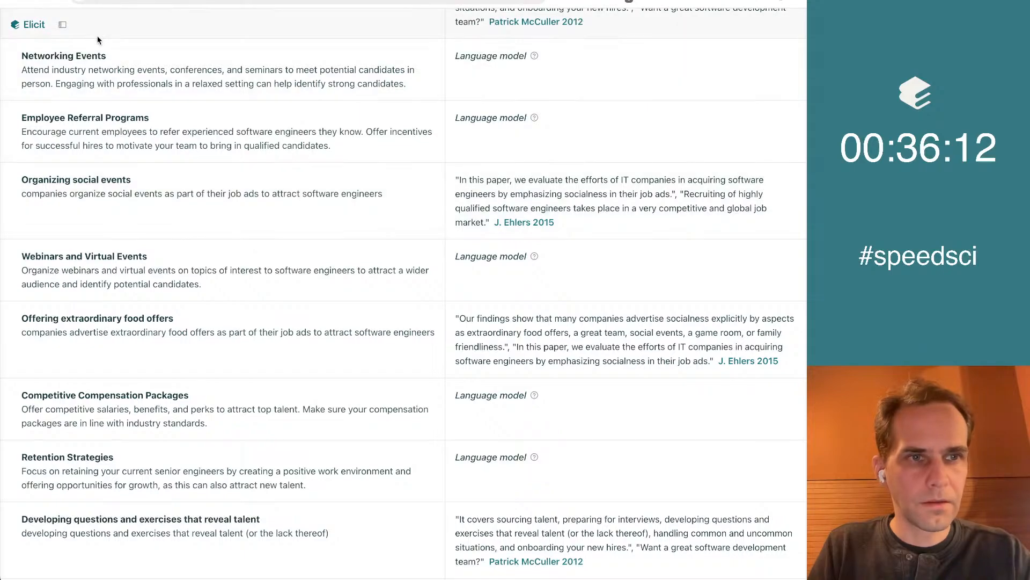
scroll(96, 61, down, 1)
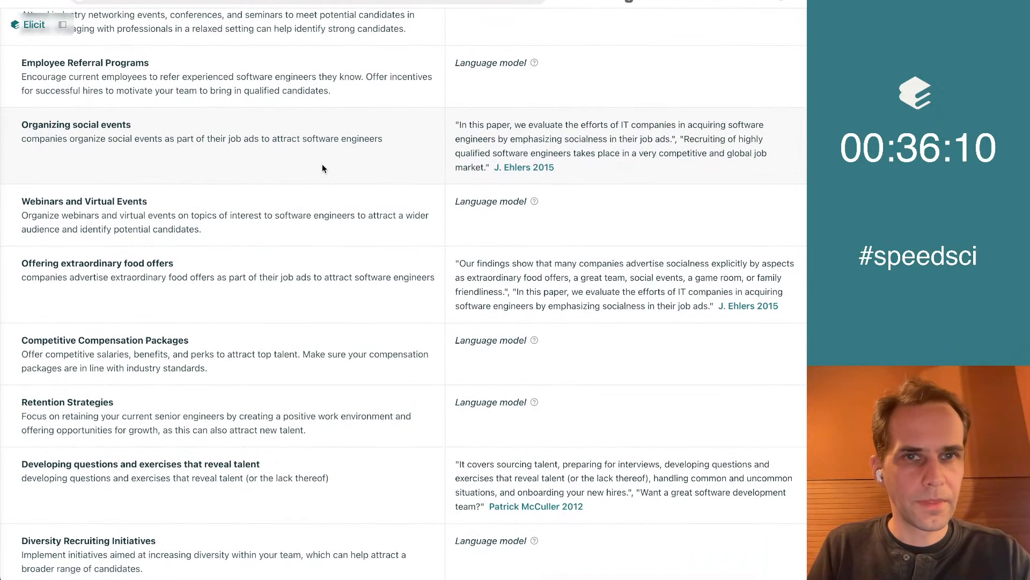
triple_click(182, 64)
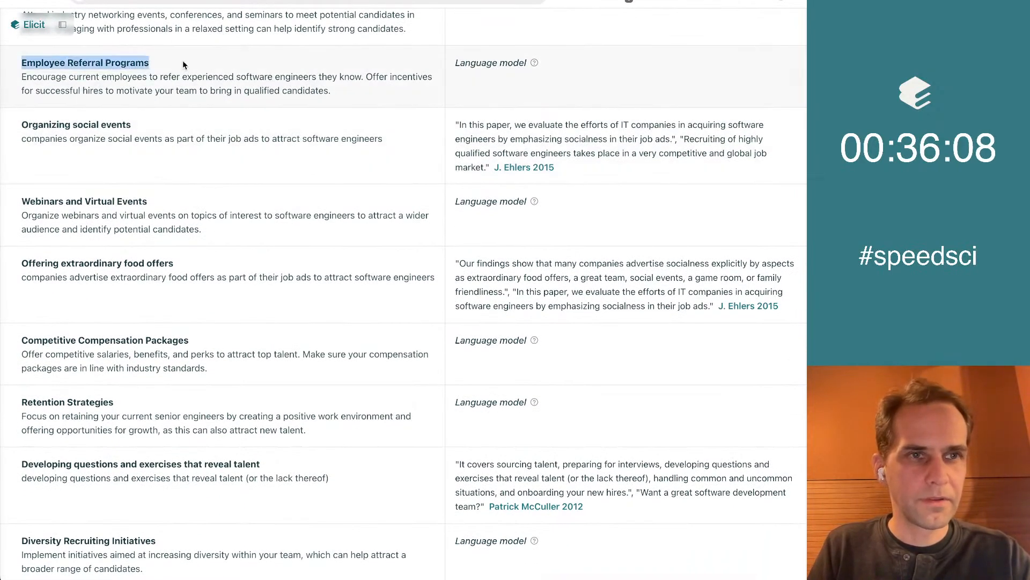
key(super+c)
key(super+Tab)
key(super+v)
Return to Elicit and copy "Webinars and Virtual Events" into the Google Docs list below "Employee Referral Programs"
key(super+Tab)
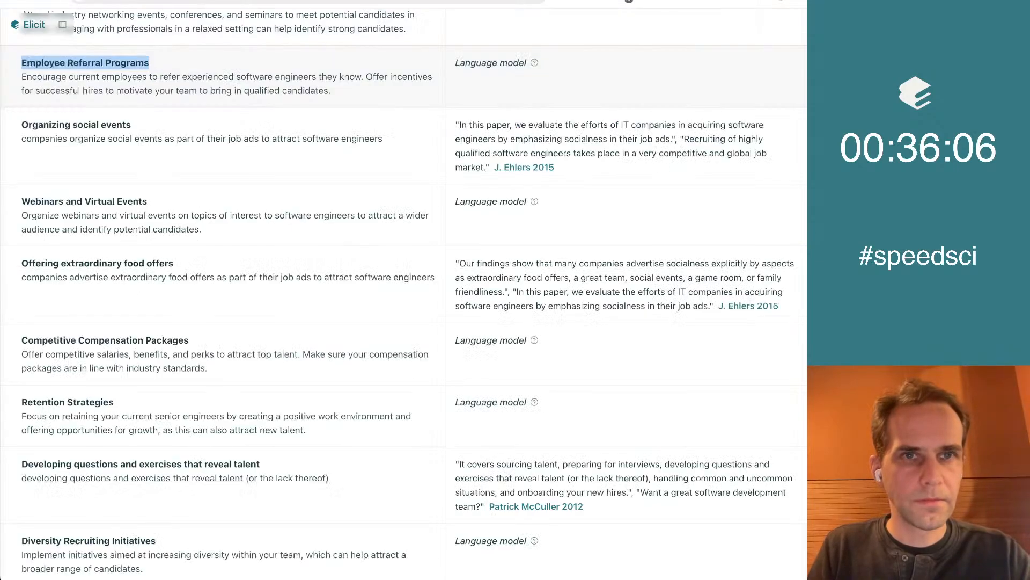
scroll(274, 280, down, 2)
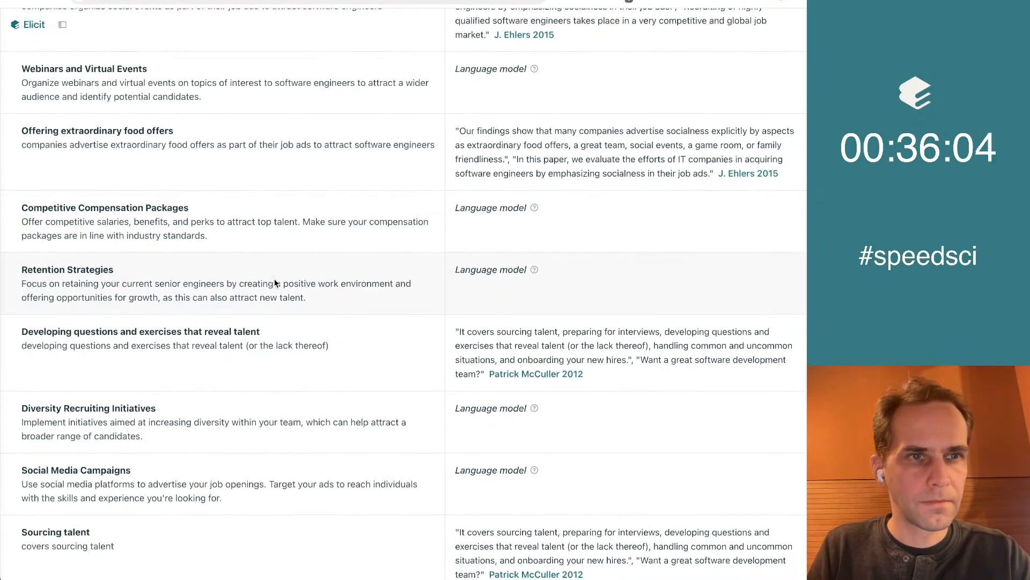
scroll(275, 282, up, 2)
triple_click(136, 132)
key(super+c)
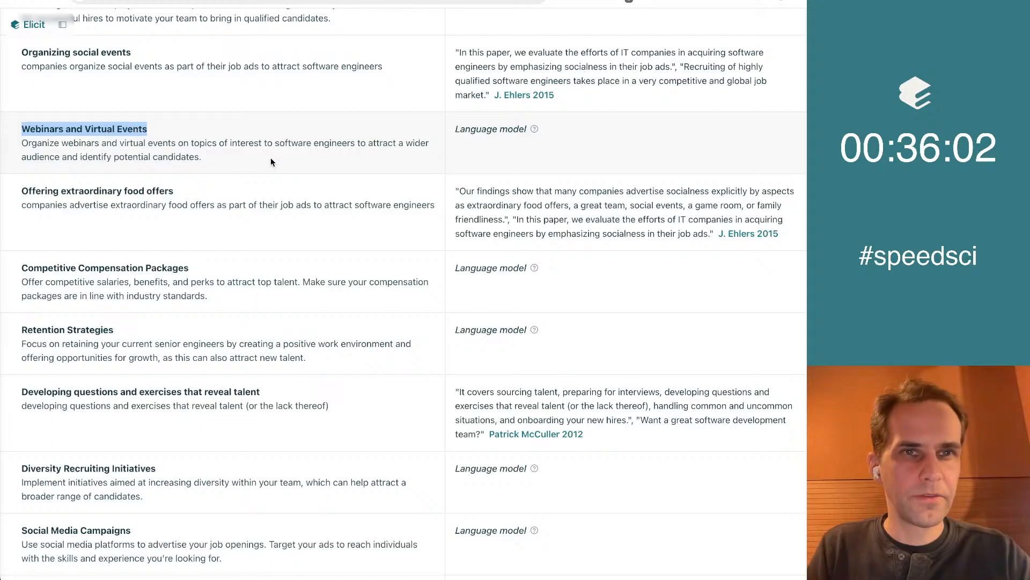
key(super+Tab)
key(super+v)
Return to Elicit and examine the concepts from extraordinary food offers through Specialized Job Boards to Thought Leadership
key(super+Tab)
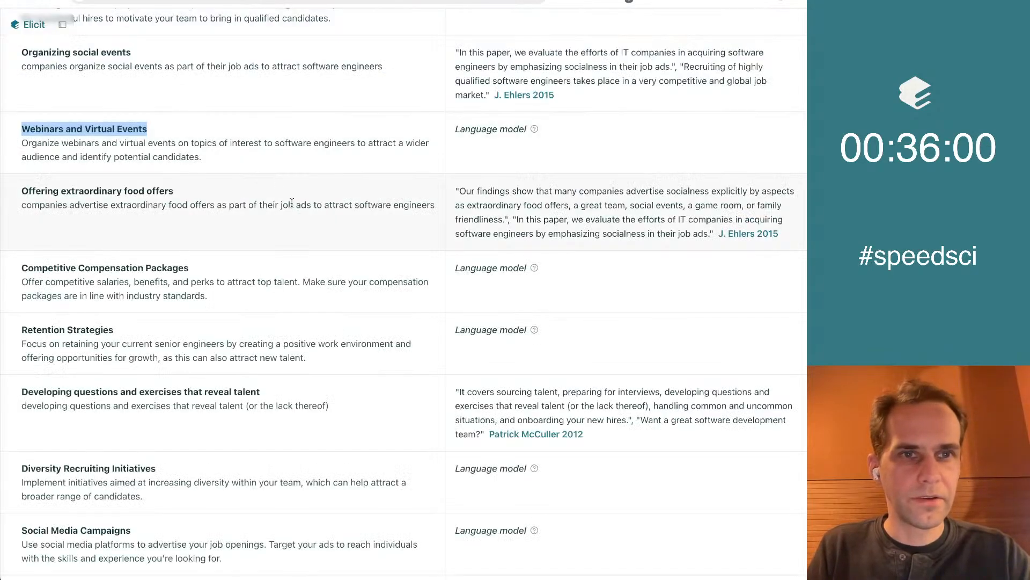
scroll(265, 247, down, 3)
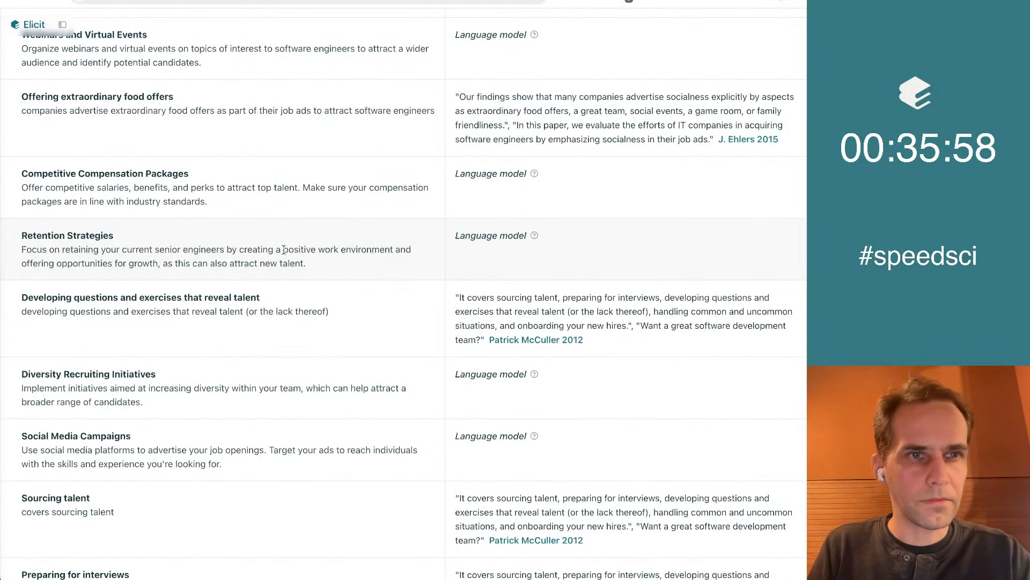
scroll(284, 250, down, 1)
scroll(284, 250, down, 2)
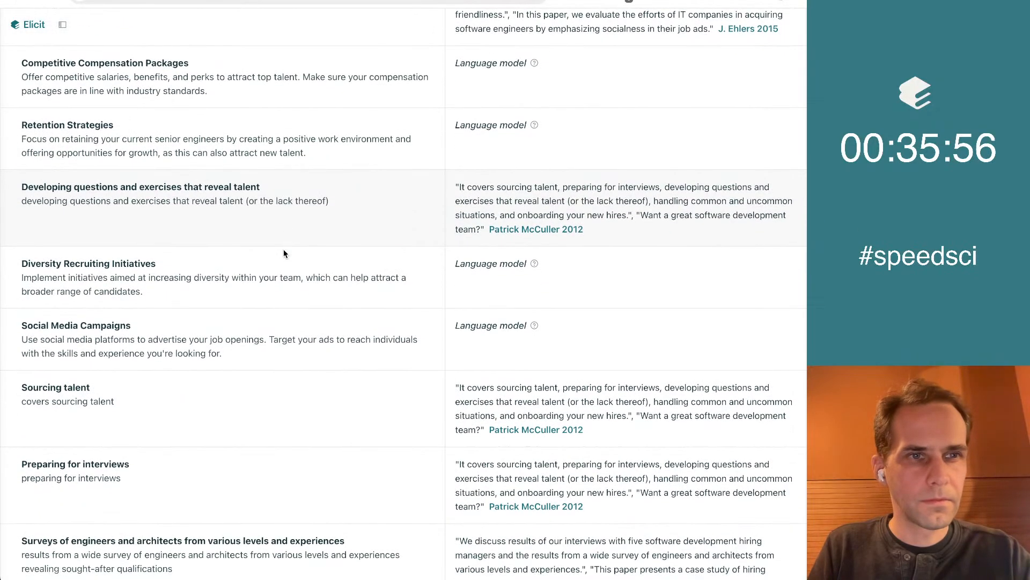
scroll(284, 251, down, 3)
scroll(284, 249, down, 3)
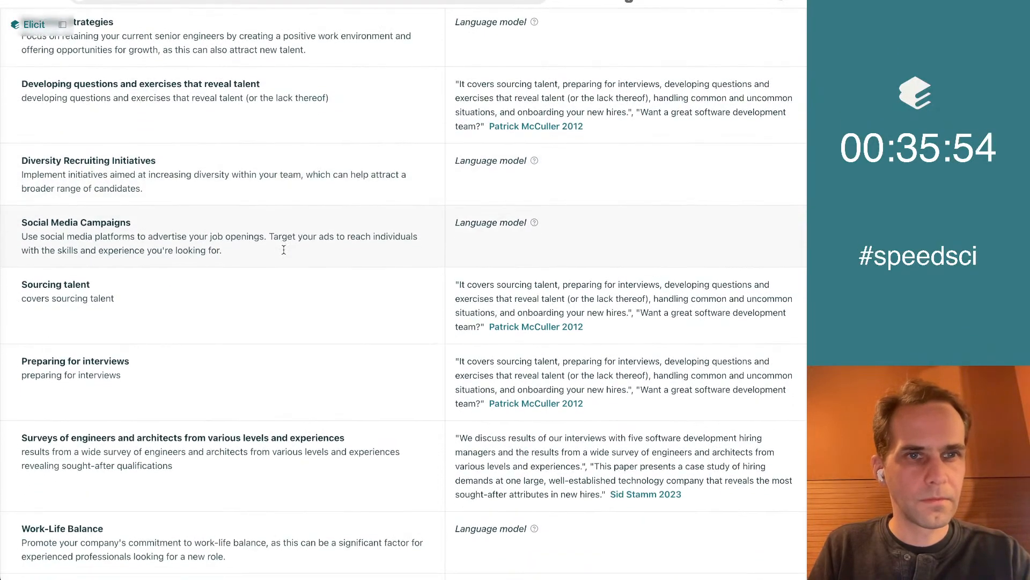
scroll(284, 250, down, 2)
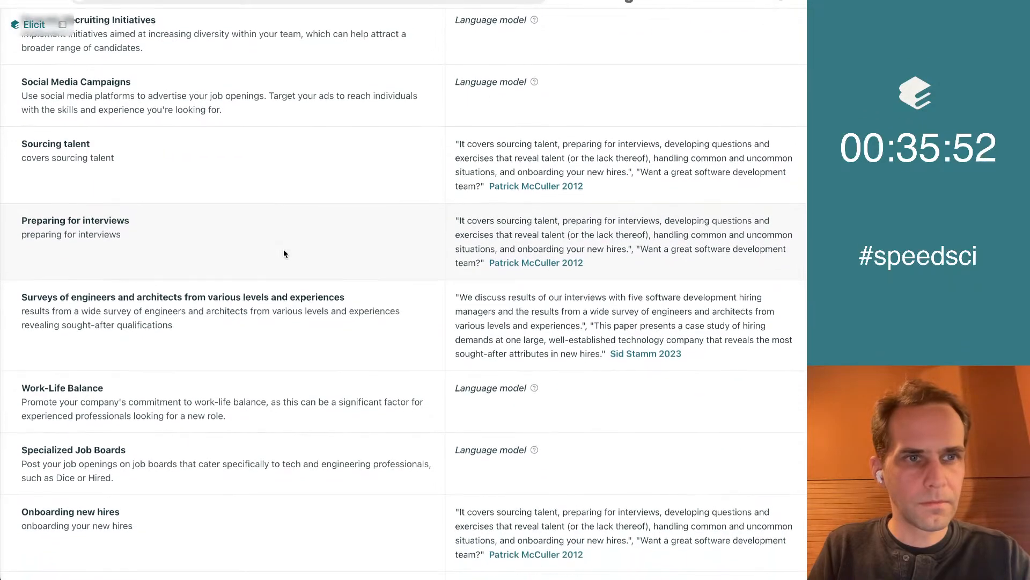
scroll(284, 249, down, 6)
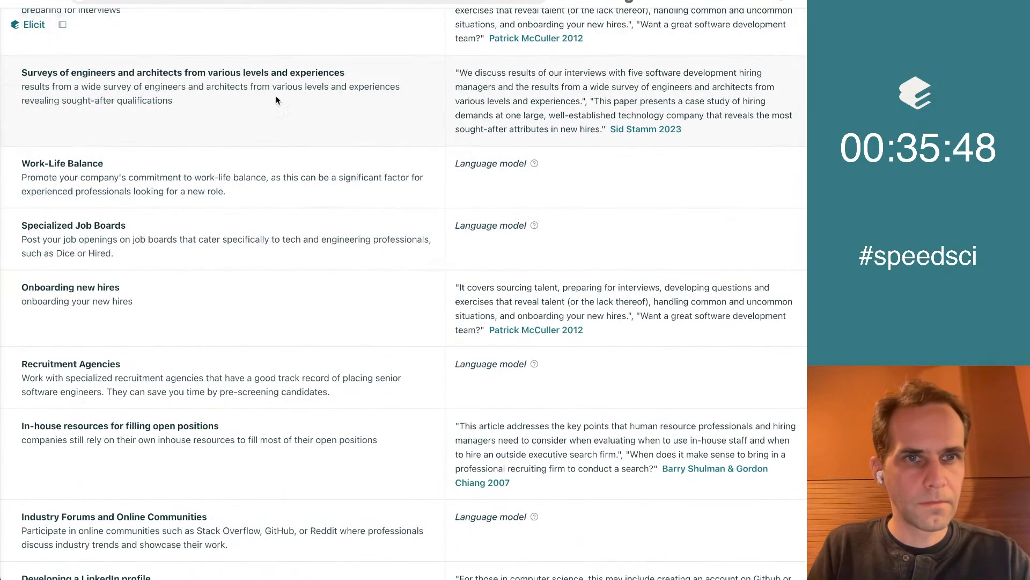
scroll(315, 215, down, 3)
scroll(315, 214, down, 3)
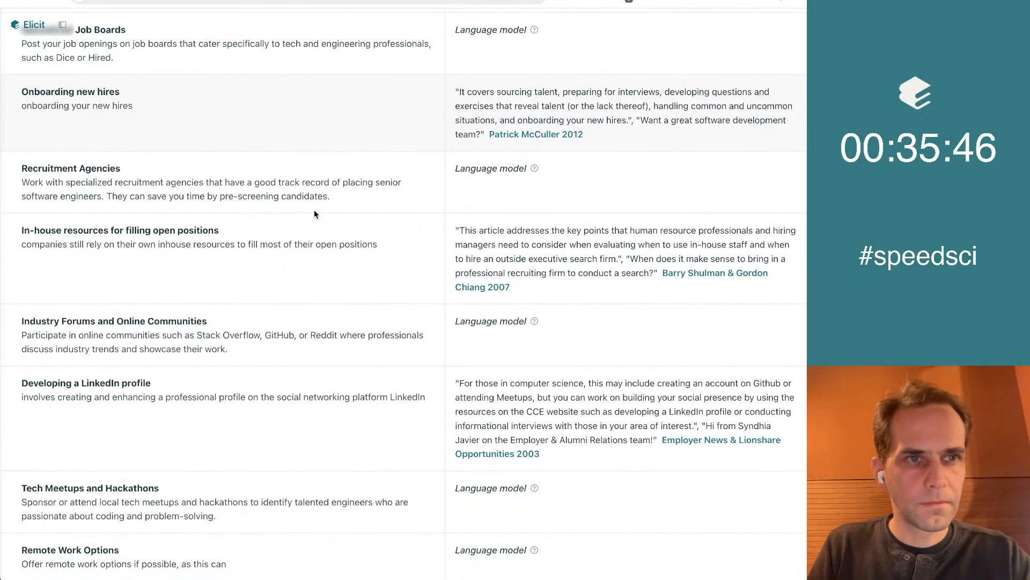
scroll(316, 215, down, 3)
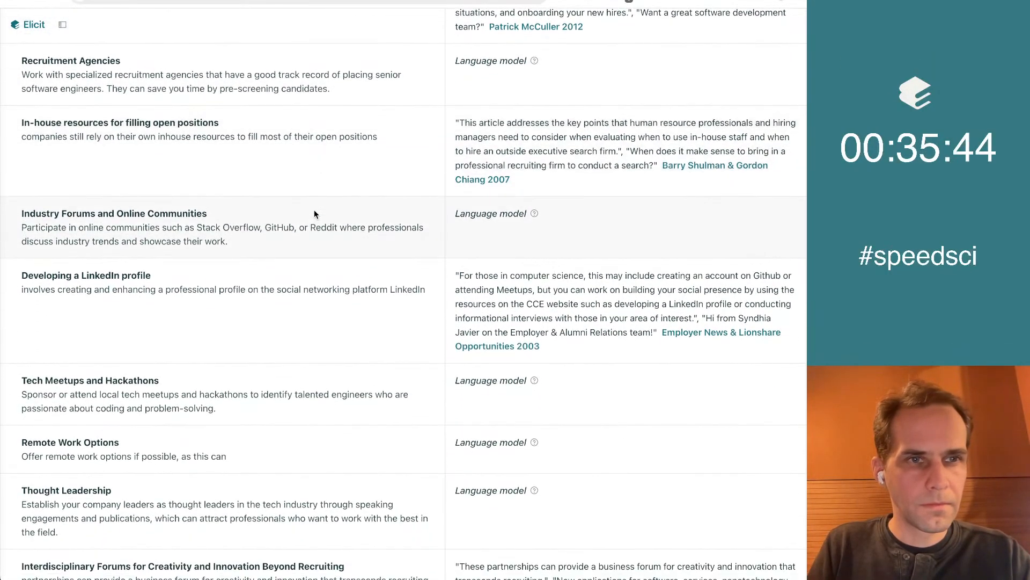
Copy the "Recruitment Agencies" concept from Elicit into the Google Docs list below "Webinars and Virtual Events"
scroll(199, 145, up, 2)
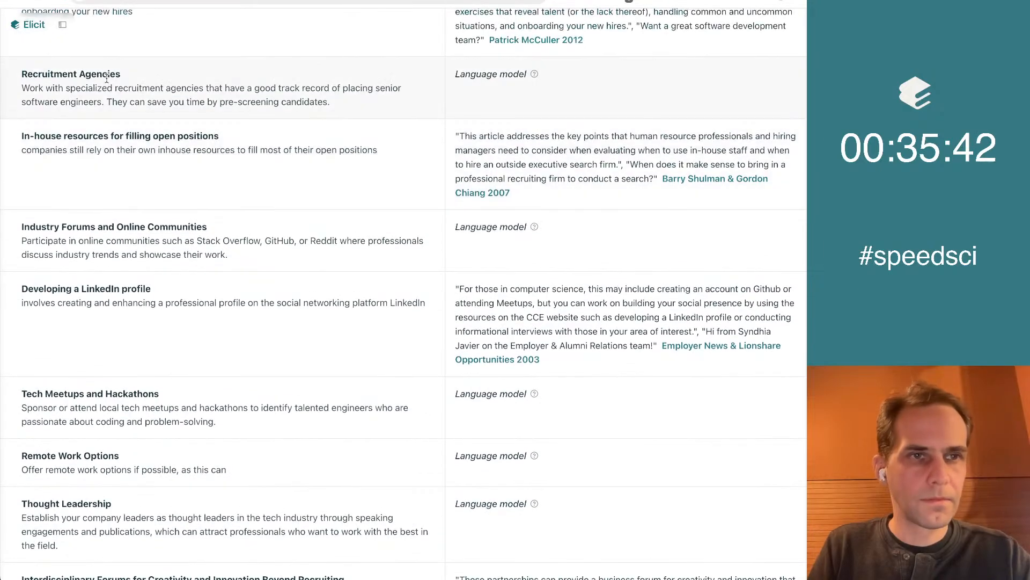
triple_click(105, 76)
key(super+c)
key(ctrl+Tab)
key(super+v)
key(Up)
Review the Elicit concepts after Recruitment Agencies and copy "Tech Blogs and Publications" to the end of the Google Docs list
key(ctrl+shift+Tab)
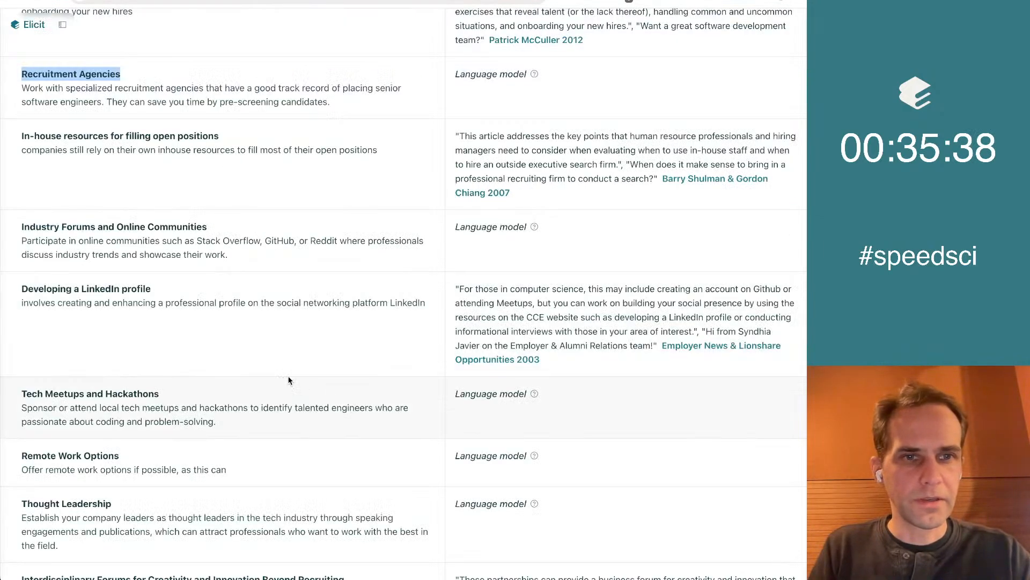
scroll(253, 355, down, 4)
scroll(254, 359, down, 4)
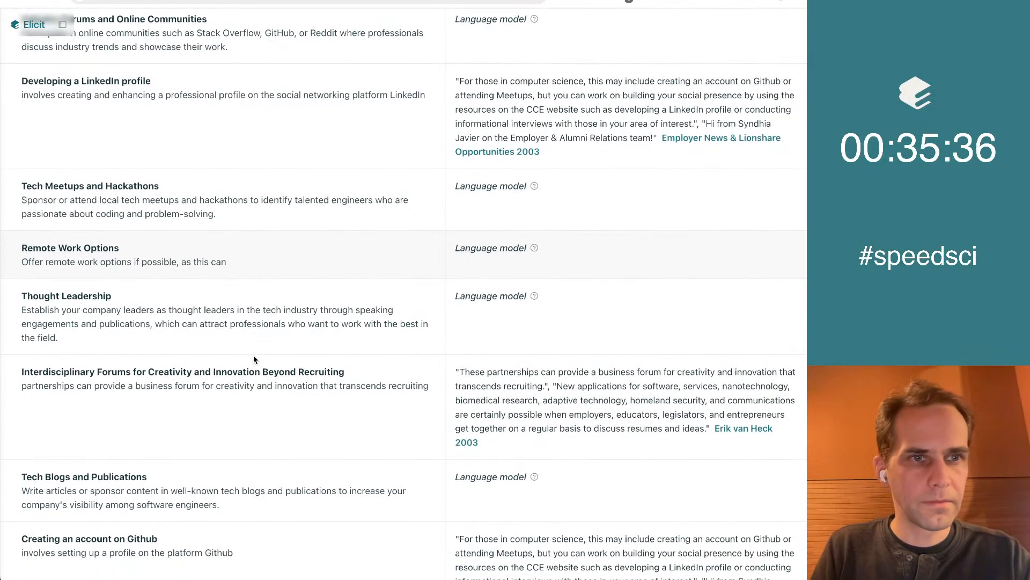
scroll(254, 355, down, 3)
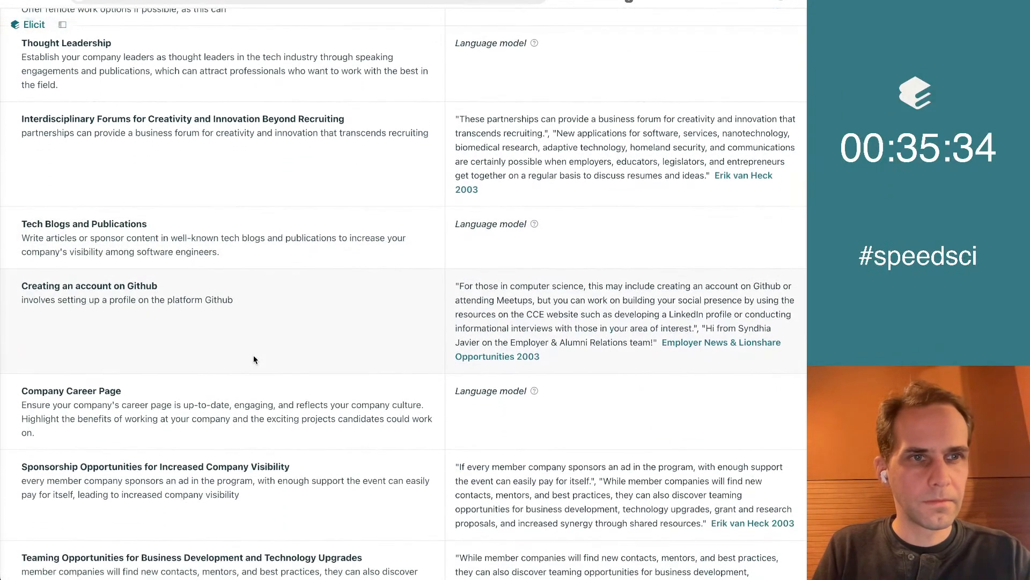
scroll(469, 318, up, 1)
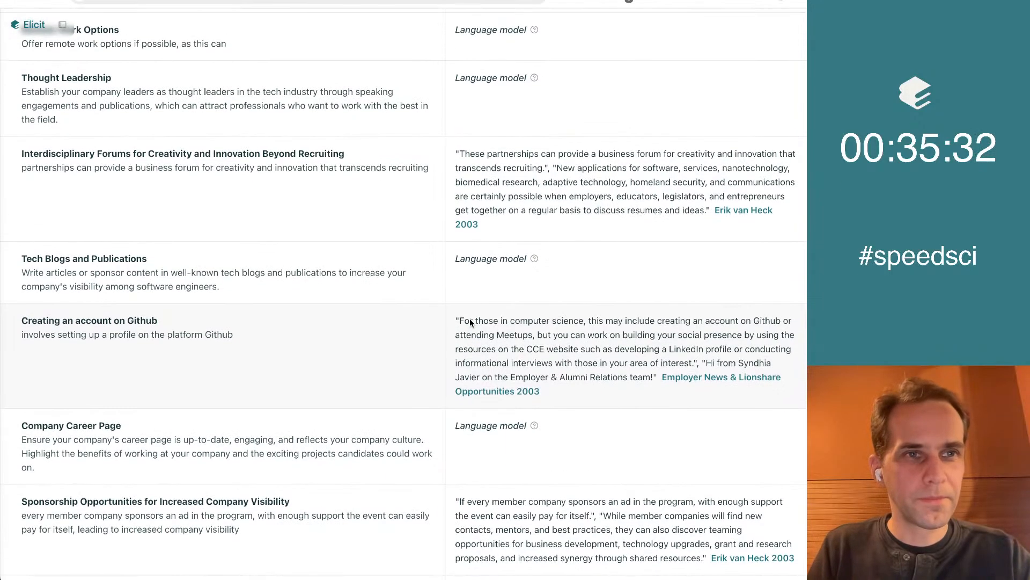
scroll(483, 342, down, 1)
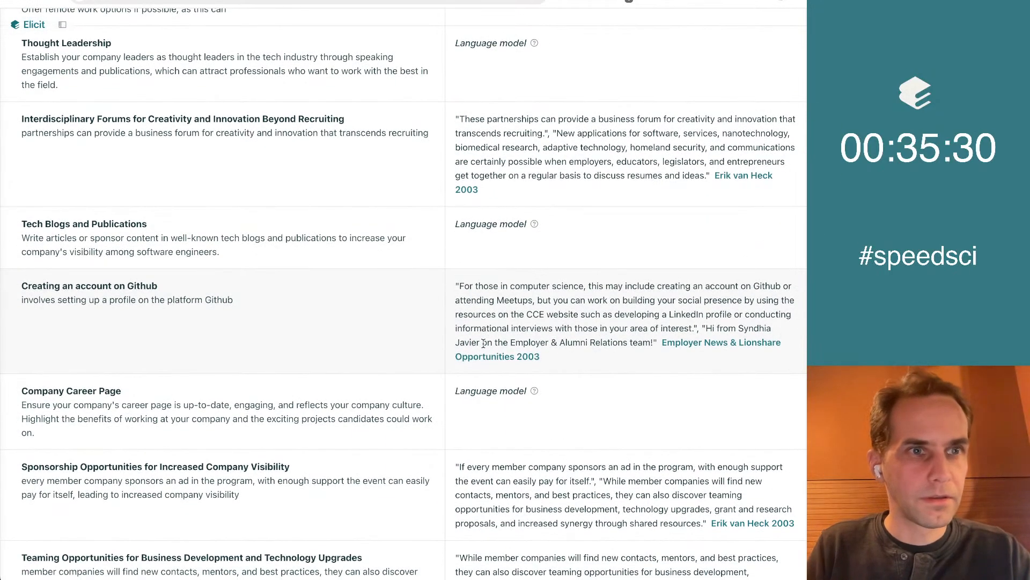
scroll(371, 334, down, 1)
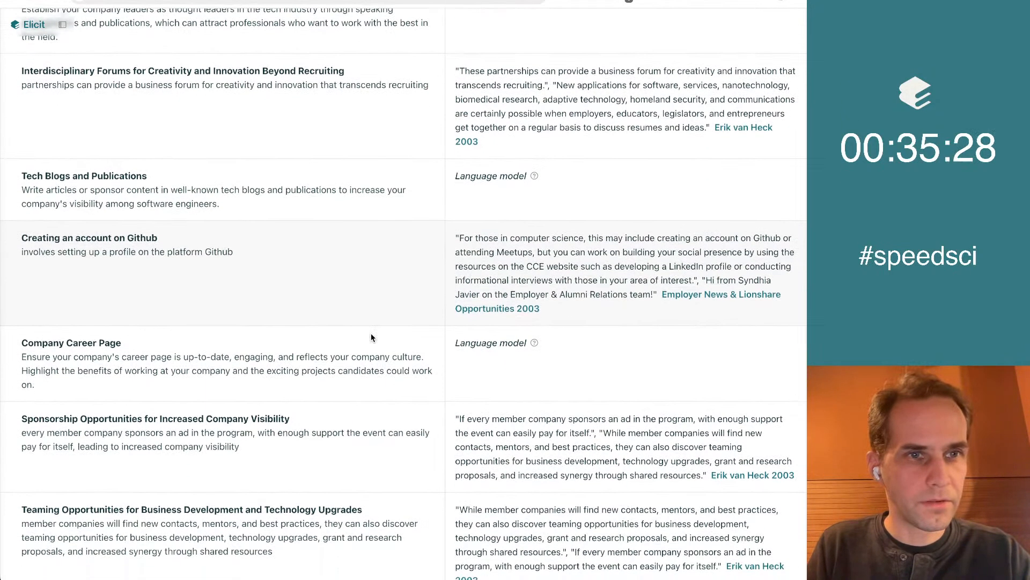
scroll(372, 335, down, 1)
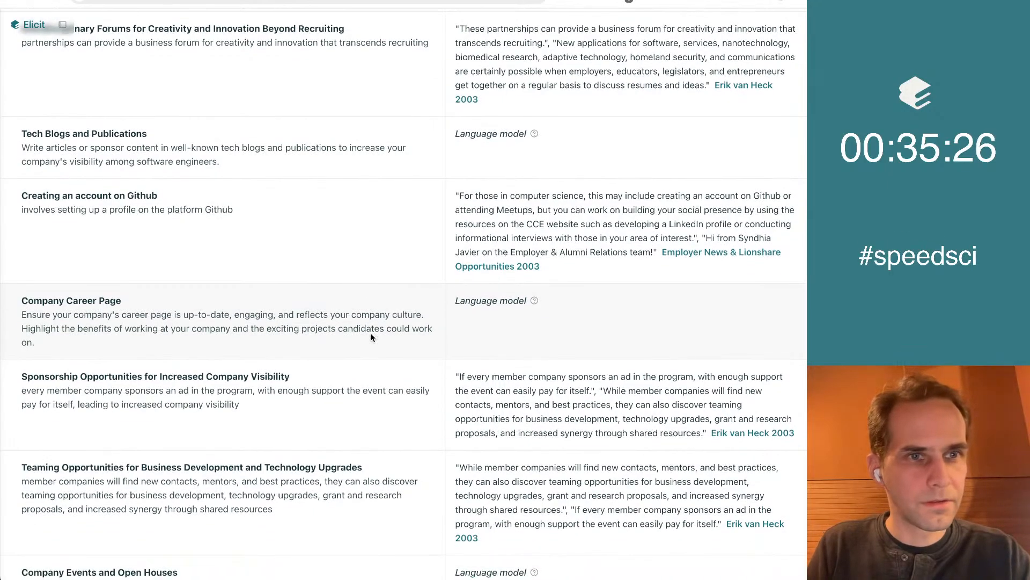
scroll(371, 337, down, 1)
triple_click(106, 103)
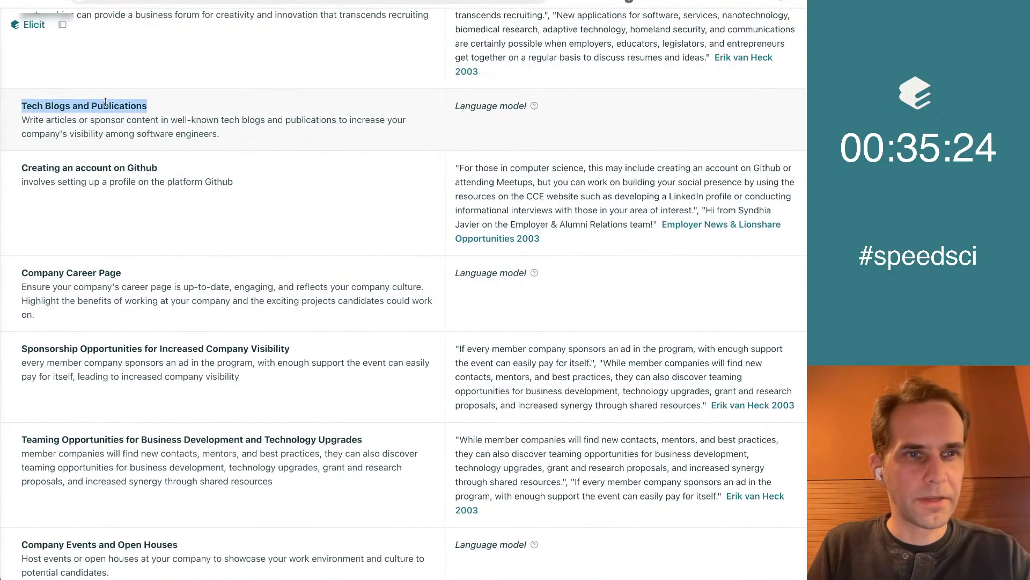
key(ctrl+Tab)
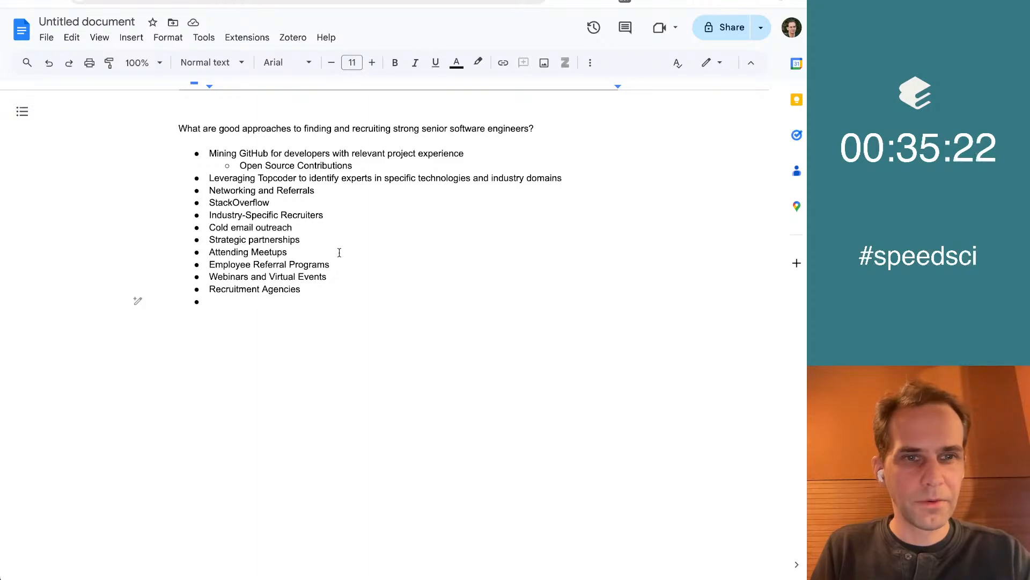
key(ctrl+v)
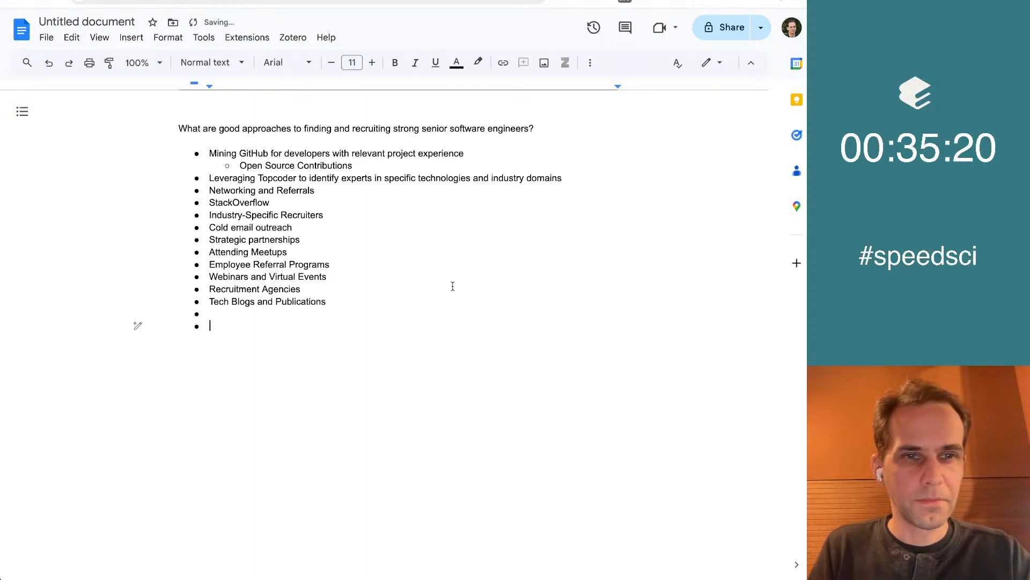
Return to Elicit, review the concepts after "Tech Blogs and Publications" and copy "Alumni Networks" to the end of the Google Docs list
key(ctrl+shift+Tab)
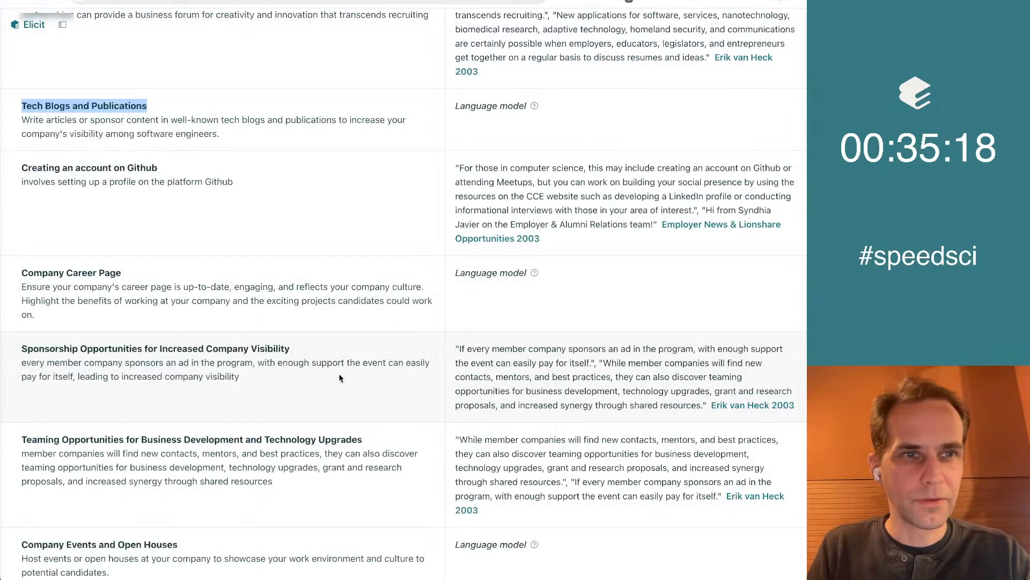
scroll(254, 198, down, 3)
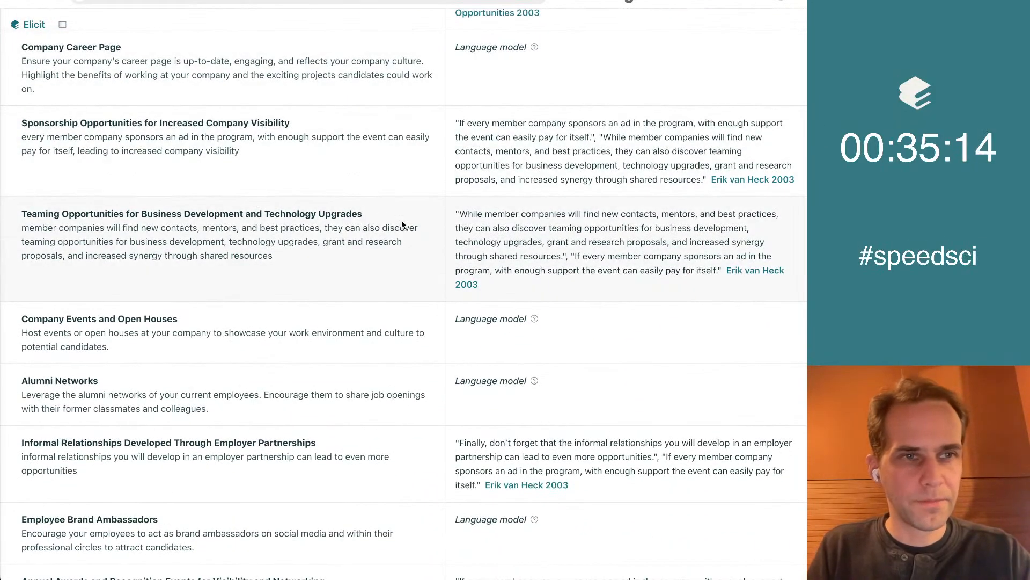
scroll(401, 225, down, 2)
scroll(402, 225, down, 2)
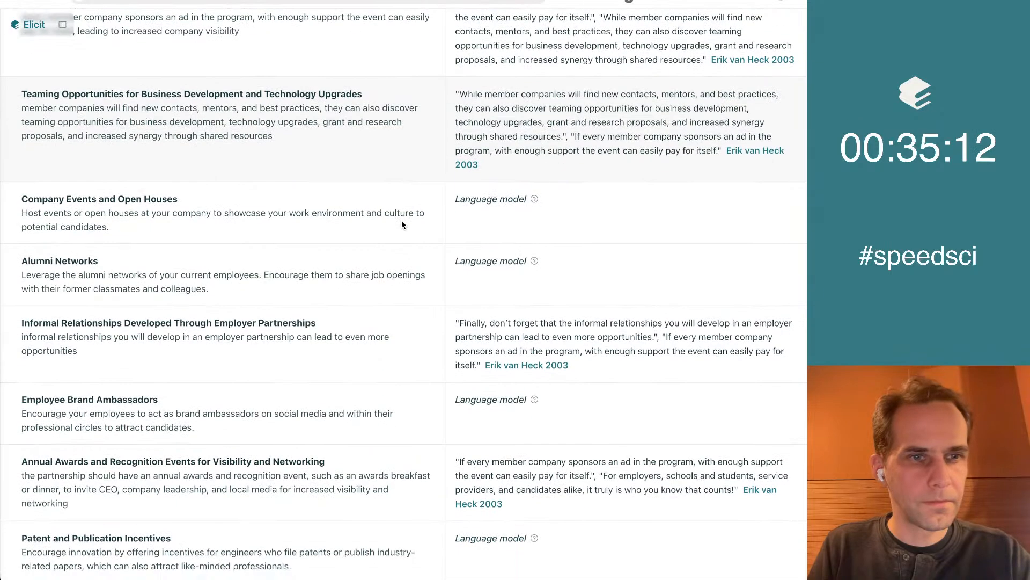
triple_click(118, 263)
key(ctrl+Tab)
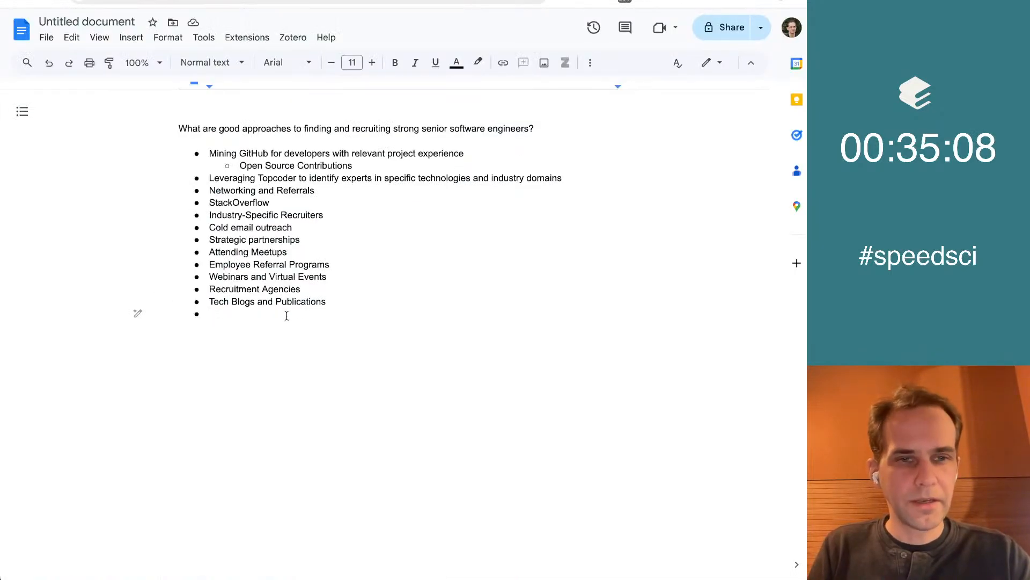
key(ctrl+v)
Return to Elicit and examine the paper results for the recruiting question, including the abstract summaries and Approaches to Sourcing
key(ctrl+shift+Tab)
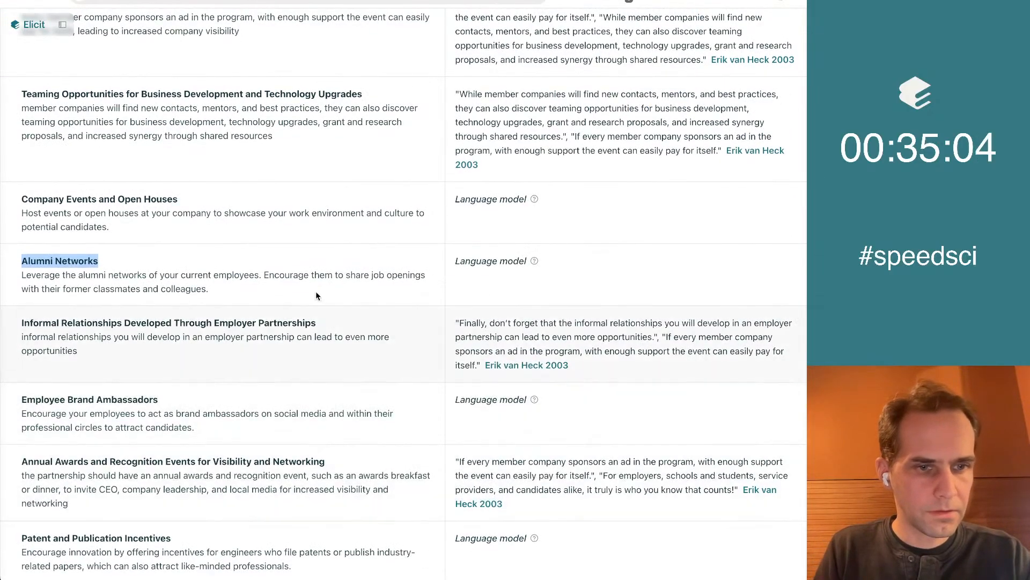
scroll(319, 206, up, 20)
key(ctrl+Tab)
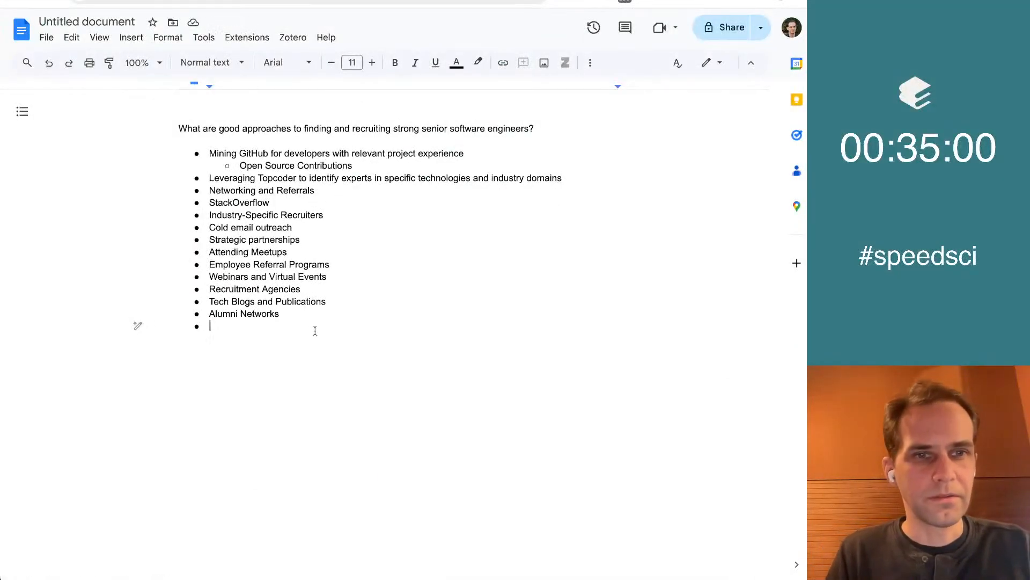
key(ctrl+shift+Tab)
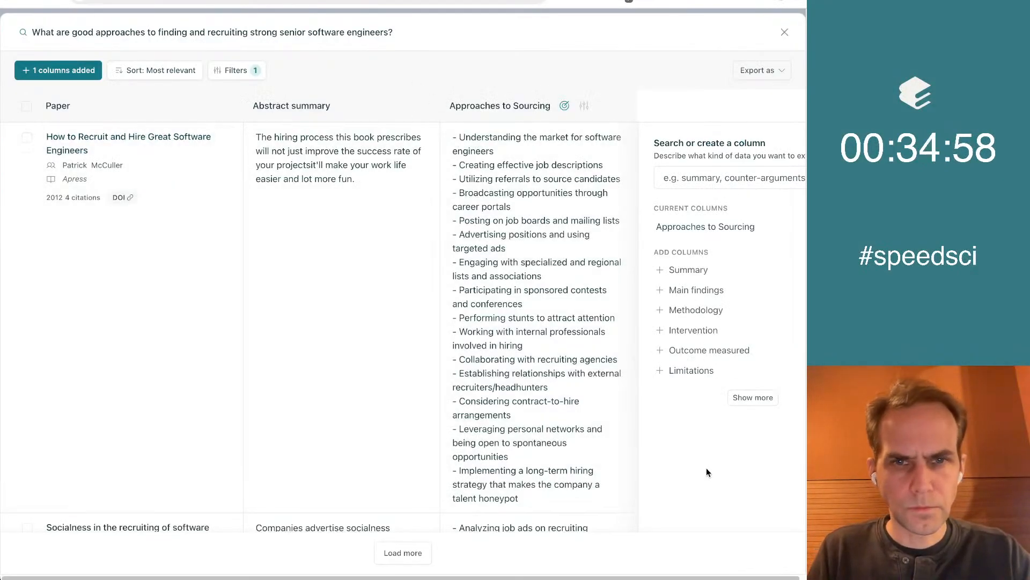
scroll(659, 403, down, 10)
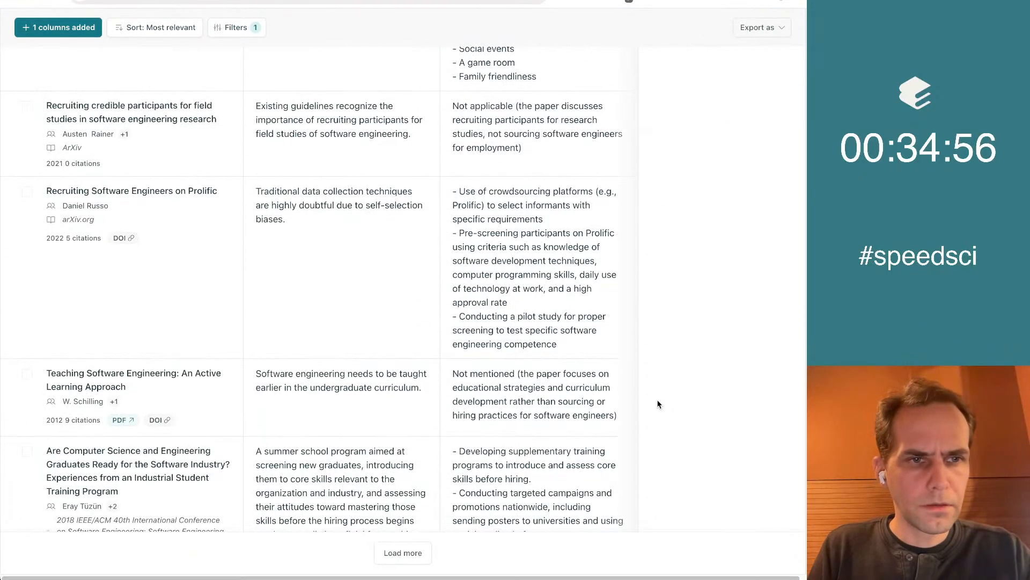
scroll(659, 403, down, 2)
scroll(617, 384, up, 15)
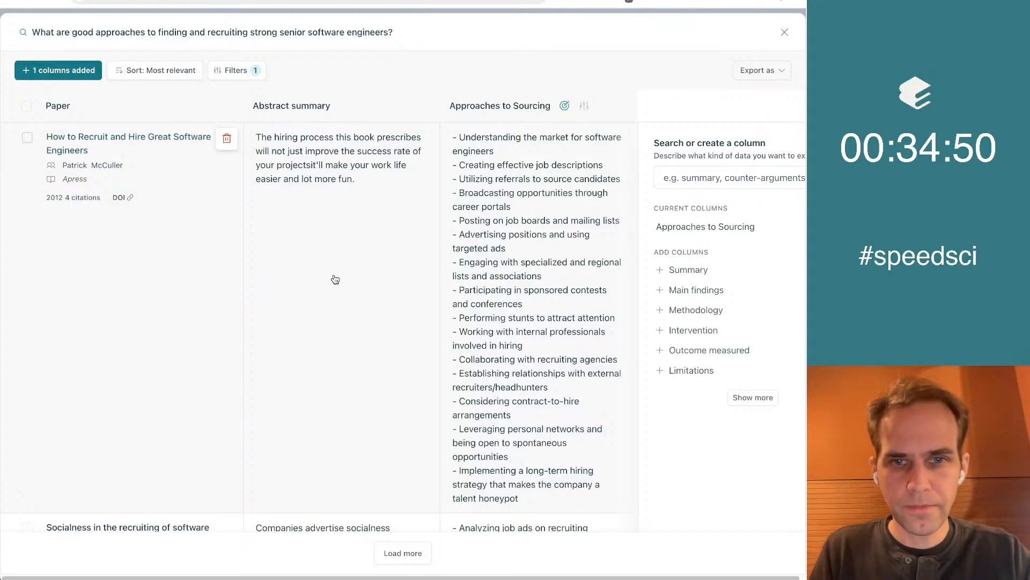
scroll(335, 279, down, 8)
scroll(335, 280, down, 8)
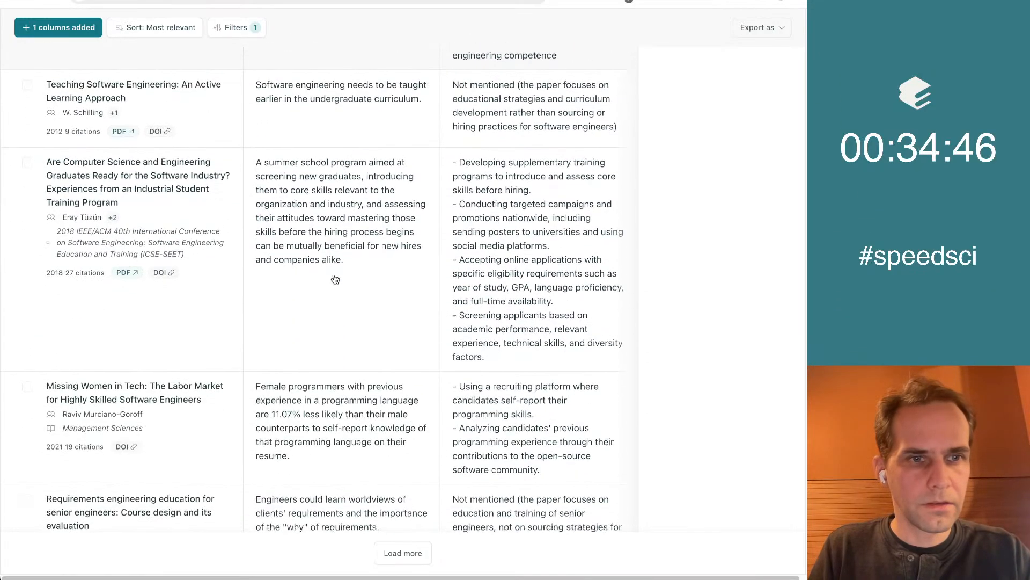
scroll(335, 279, down, 2)
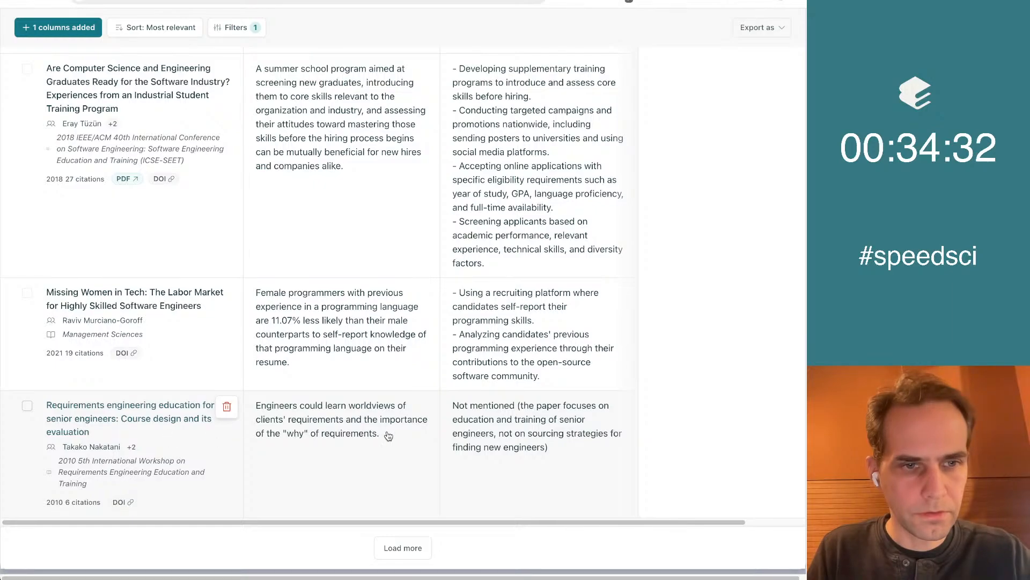
Discard the papers on requirements engineering education for senior engineers, teaching software engineering by active learning, and graduates' readiness for the software industry
click(227, 407)
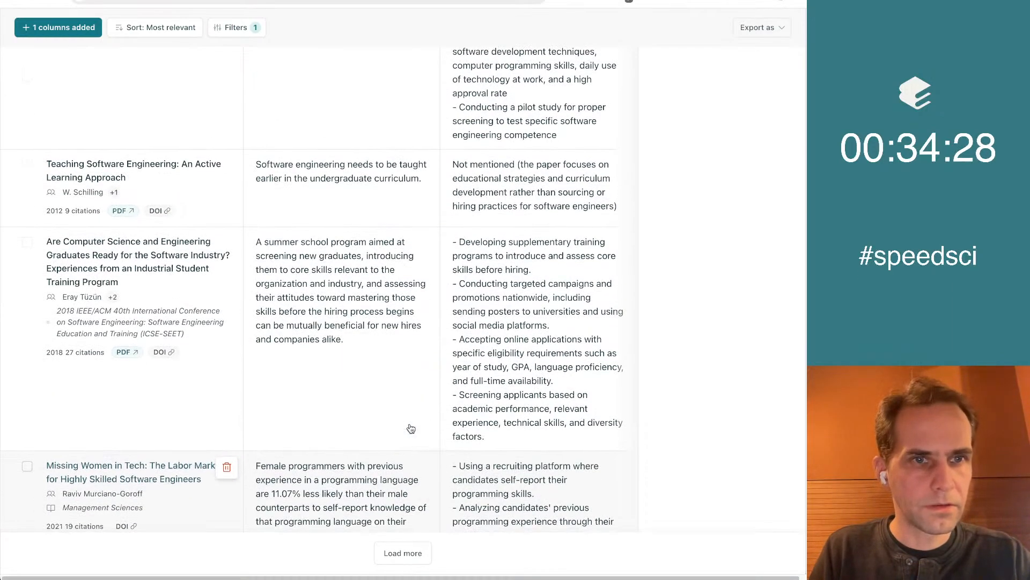
scroll(411, 429, up, 1)
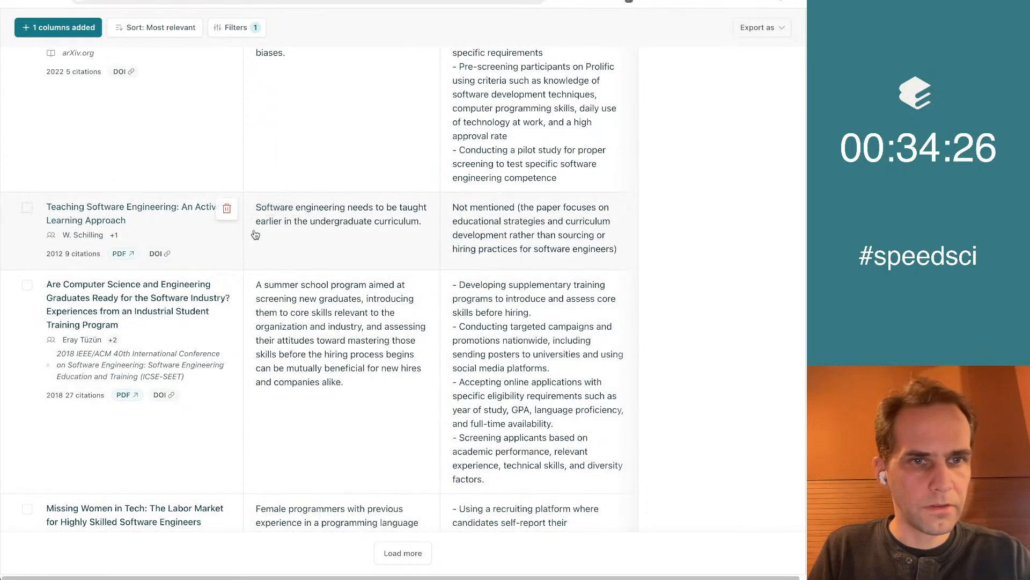
click(227, 210)
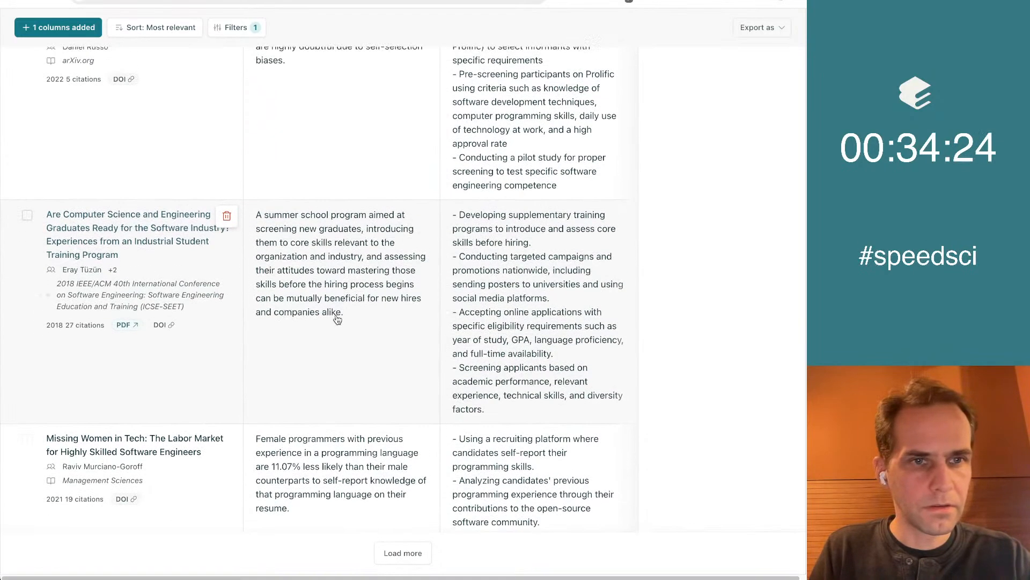
click(227, 216)
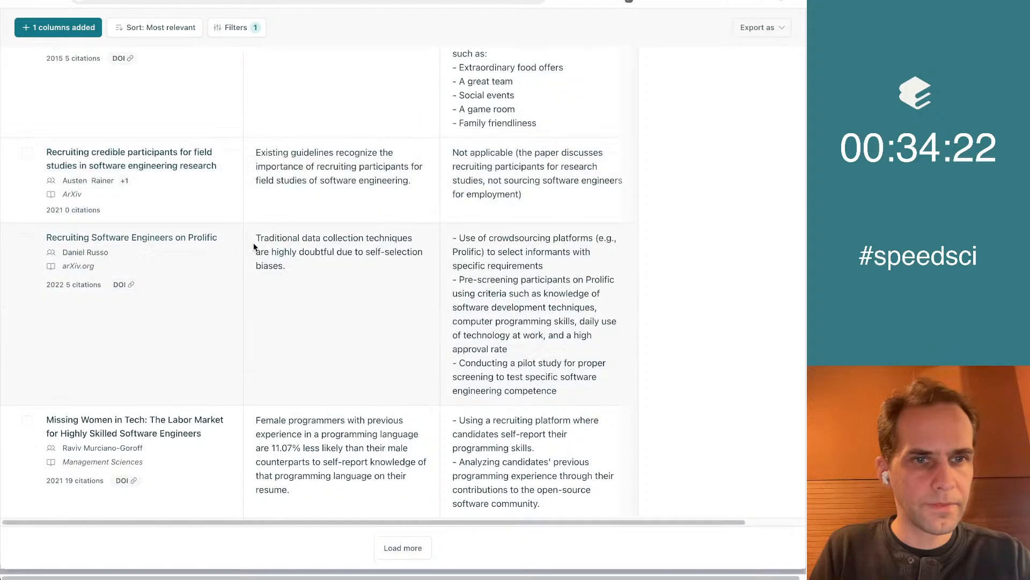
click(403, 549)
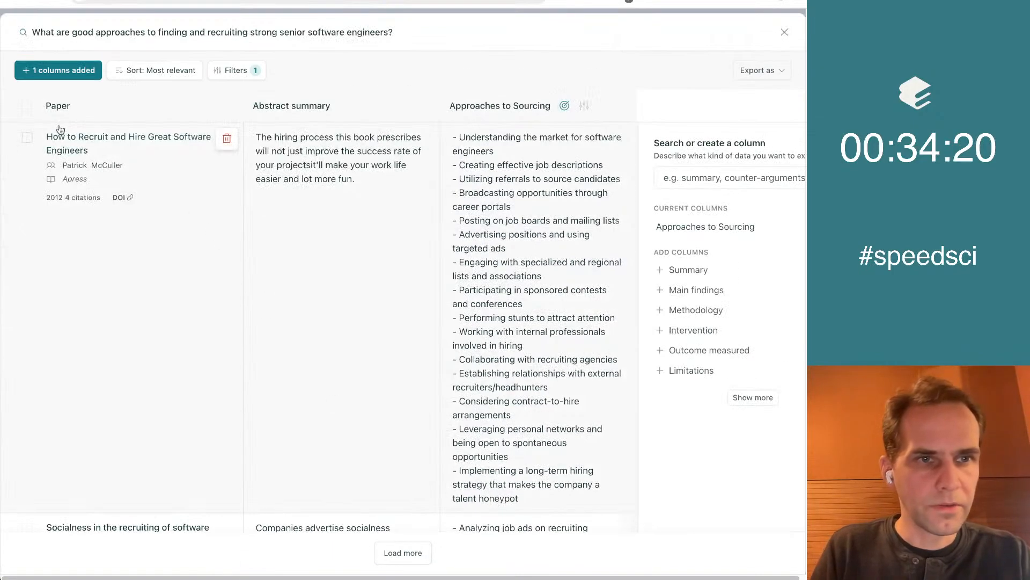
Select "How to Recruit and Hire Great Software Engineers" and discard "Recruiting credible participants for field studies in software engineering research"
click(26, 135)
scroll(290, 320, down, 5)
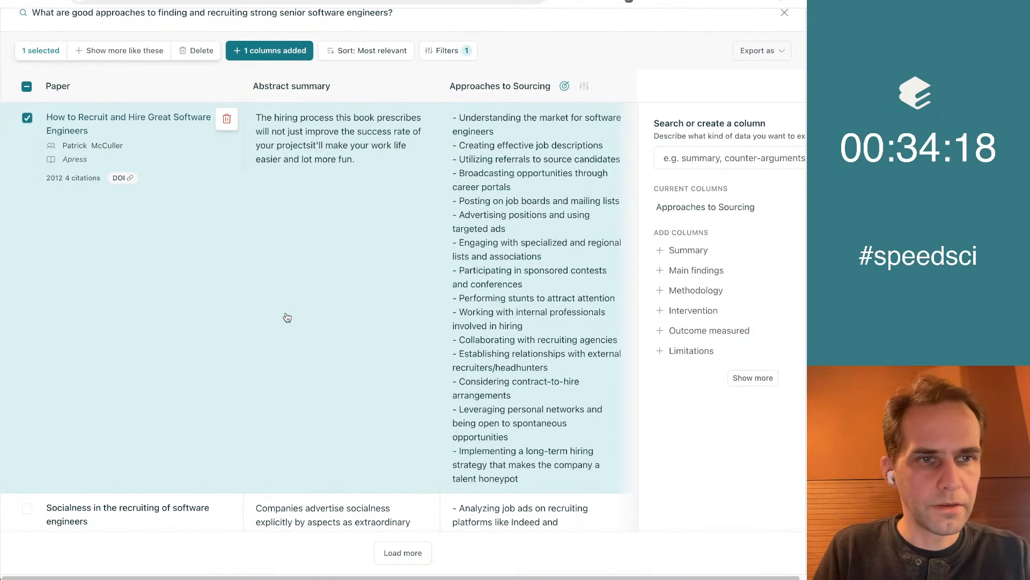
scroll(287, 318, down, 5)
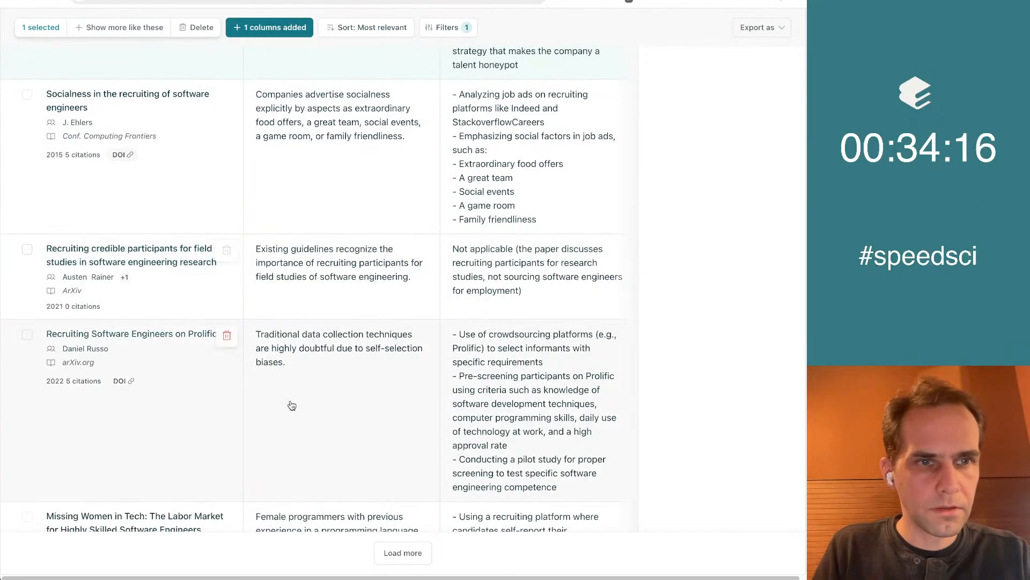
scroll(284, 375, up, 1)
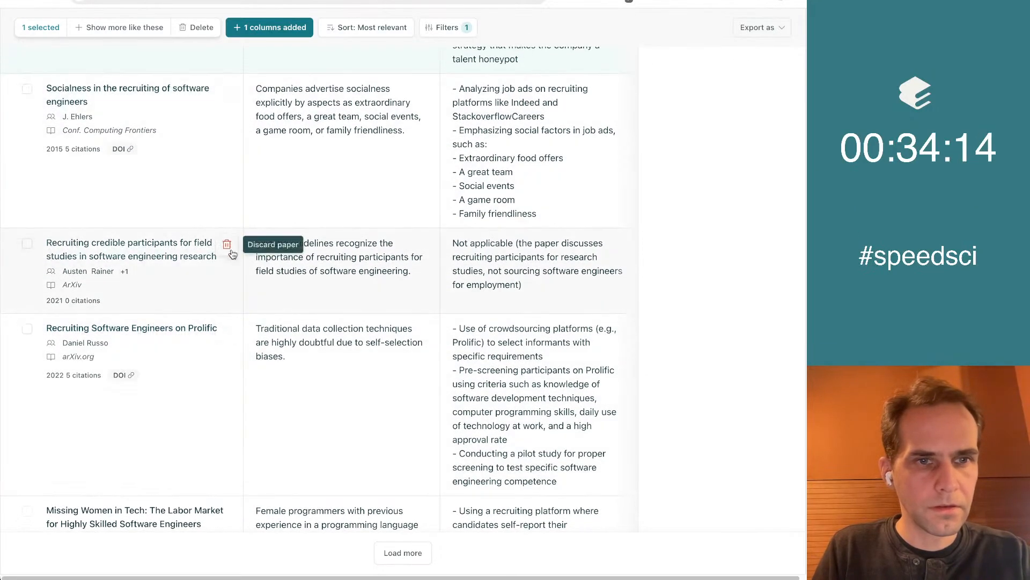
click(227, 244)
Discard the paper "Recruiting Software Engineers on Prolific" and load more papers into the results
scroll(215, 312, up, 2)
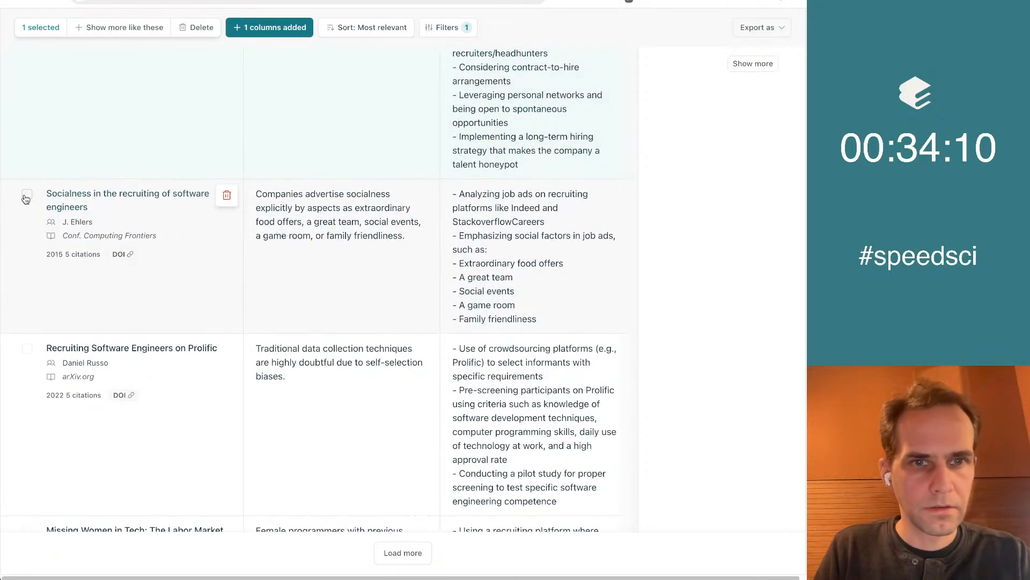
scroll(182, 304, down, 2)
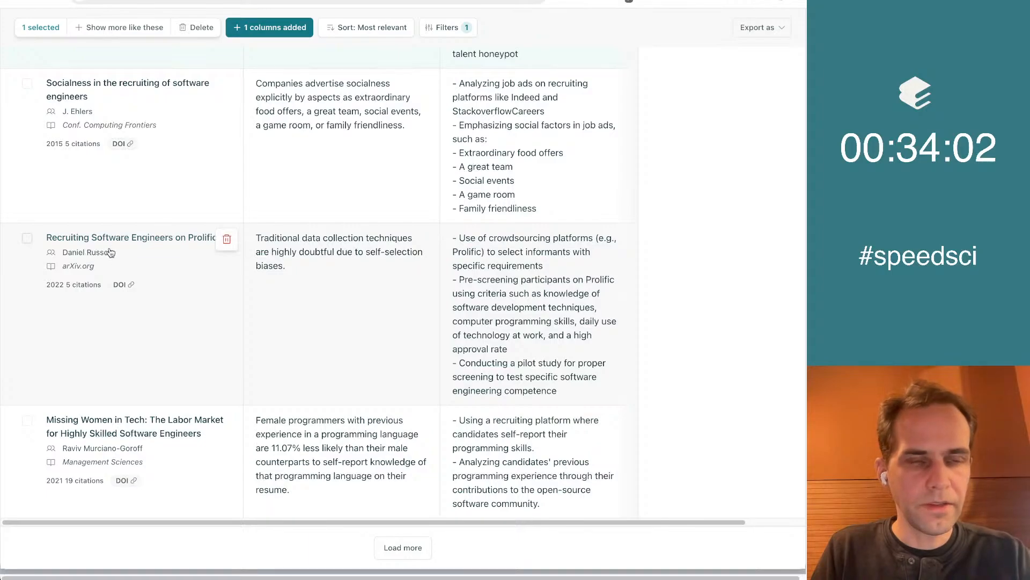
click(227, 239)
click(420, 546)
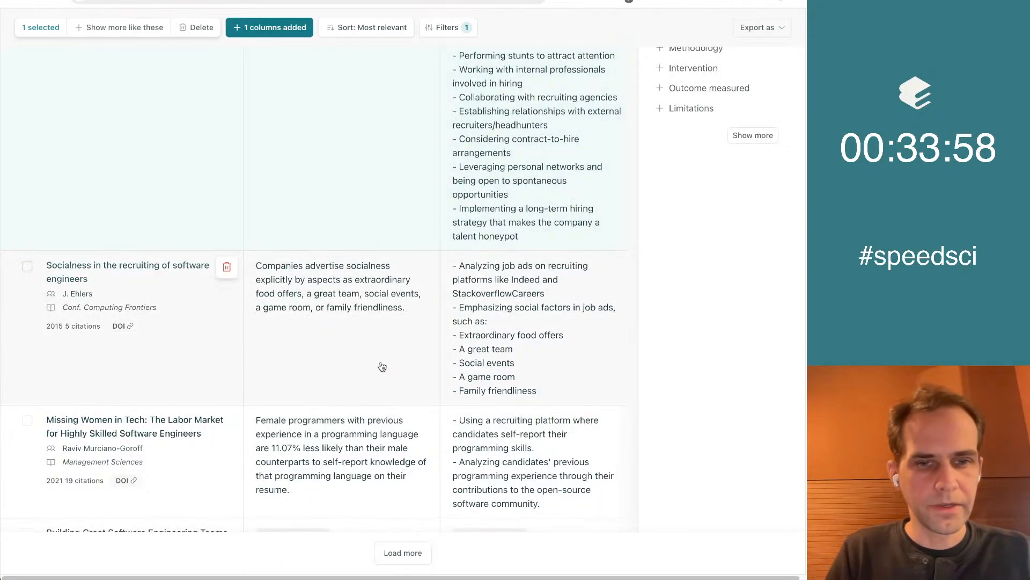
Review the newly loaded papers and deselect "How to Recruit and Hire Great Software Engineers"
scroll(381, 365, down, 3)
scroll(382, 366, down, 3)
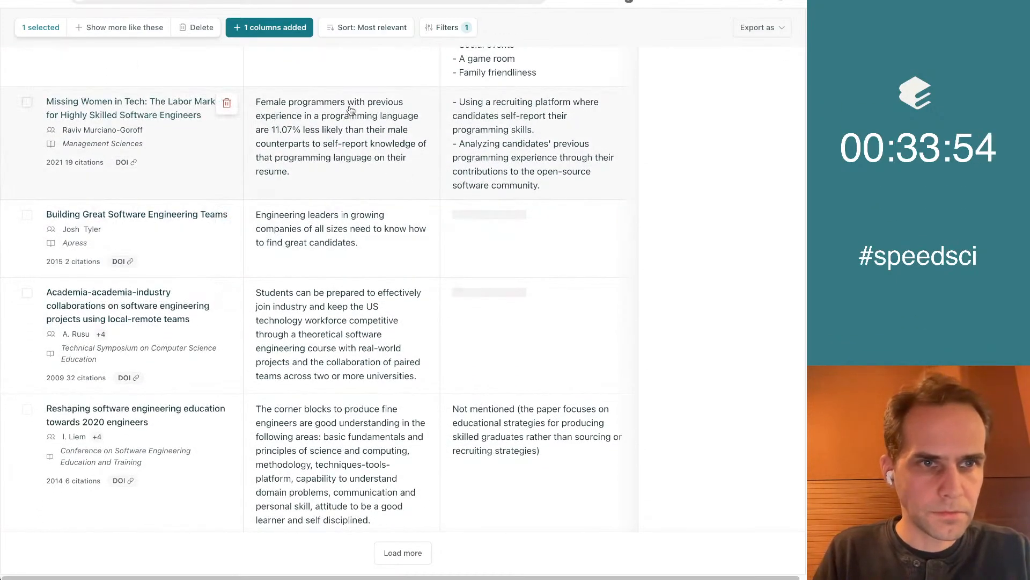
scroll(331, 155, down, 2)
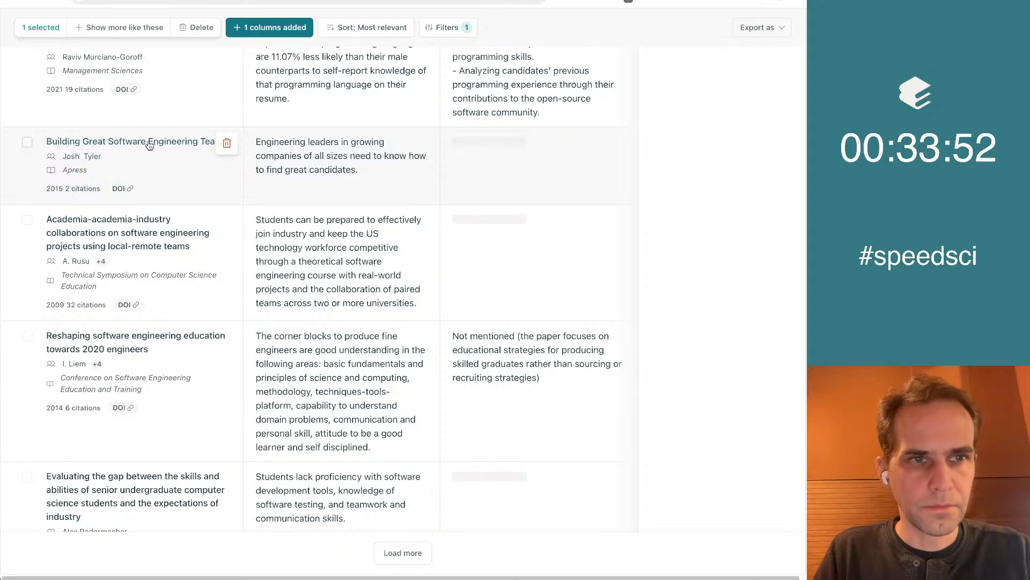
scroll(317, 163, up, 8)
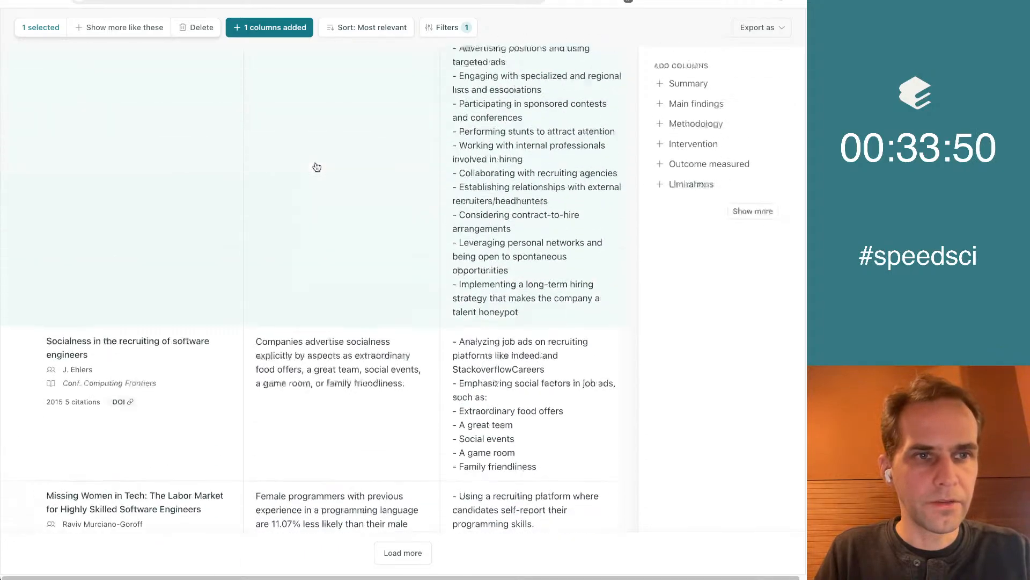
scroll(316, 167, up, 3)
click(26, 116)
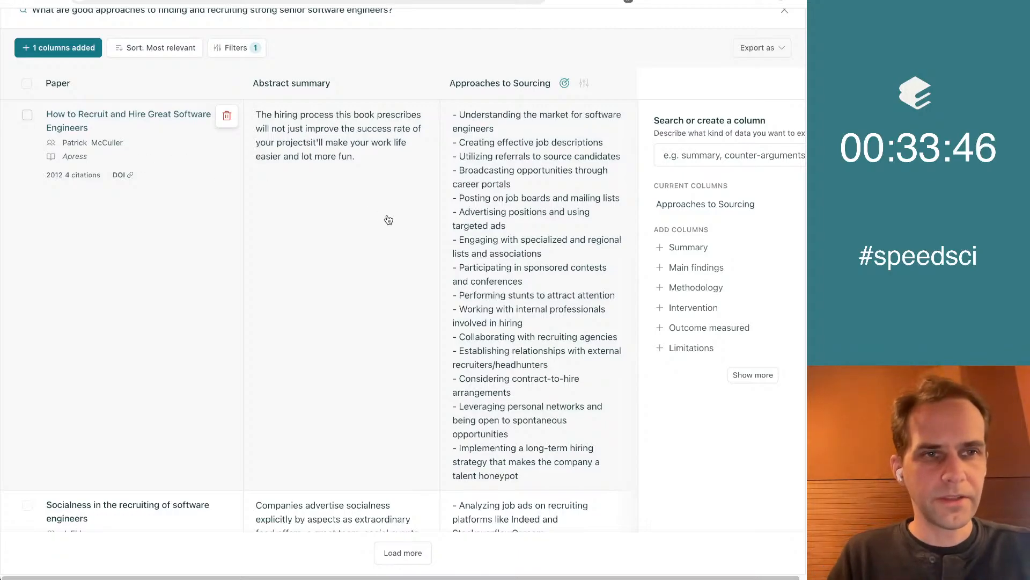
Check the sourcing approaches of the added papers and discard "Reshaping software engineering education towards 2020 engineers"
scroll(388, 218, down, 11)
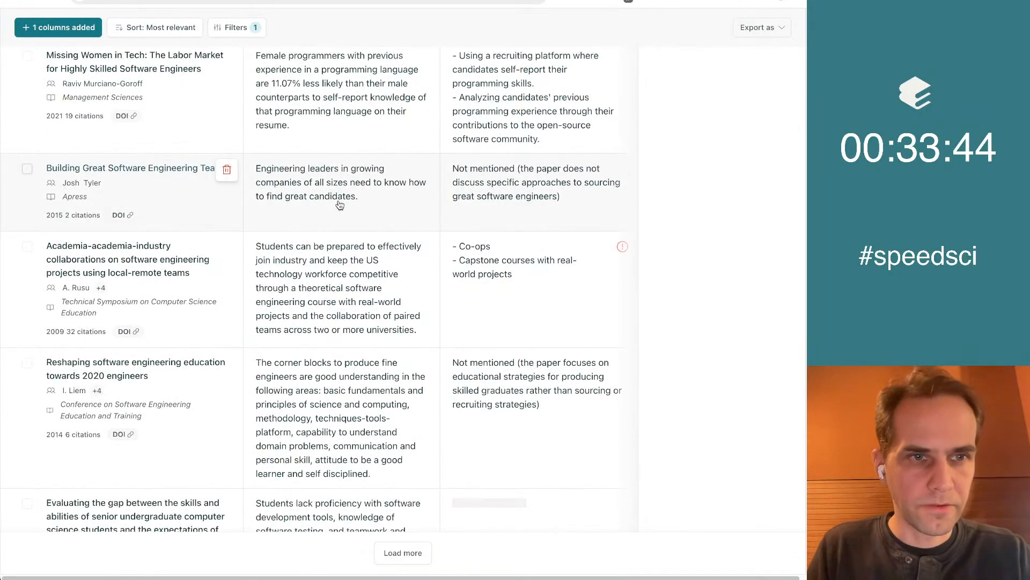
scroll(370, 214, down, 1)
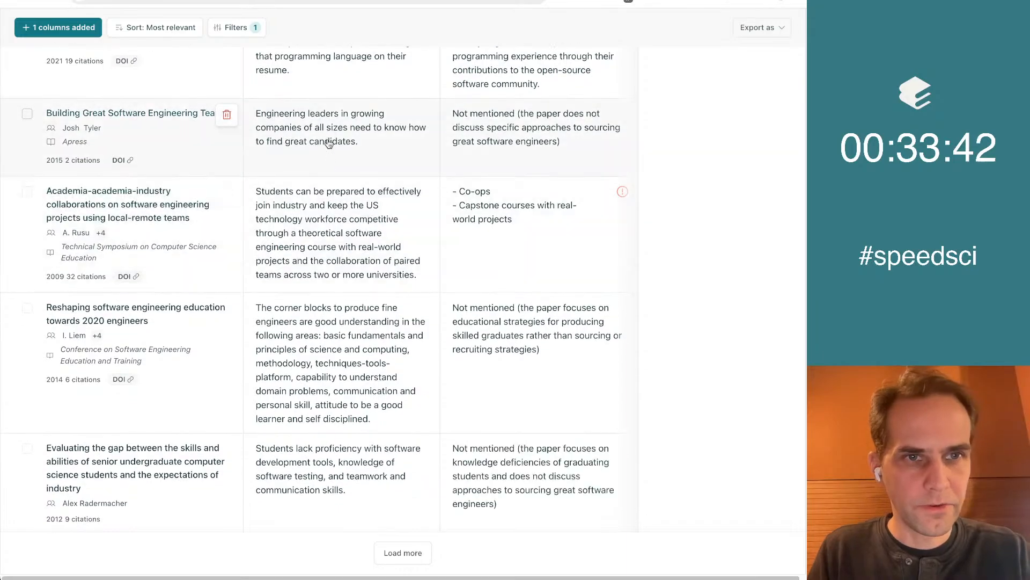
scroll(324, 147, down, 2)
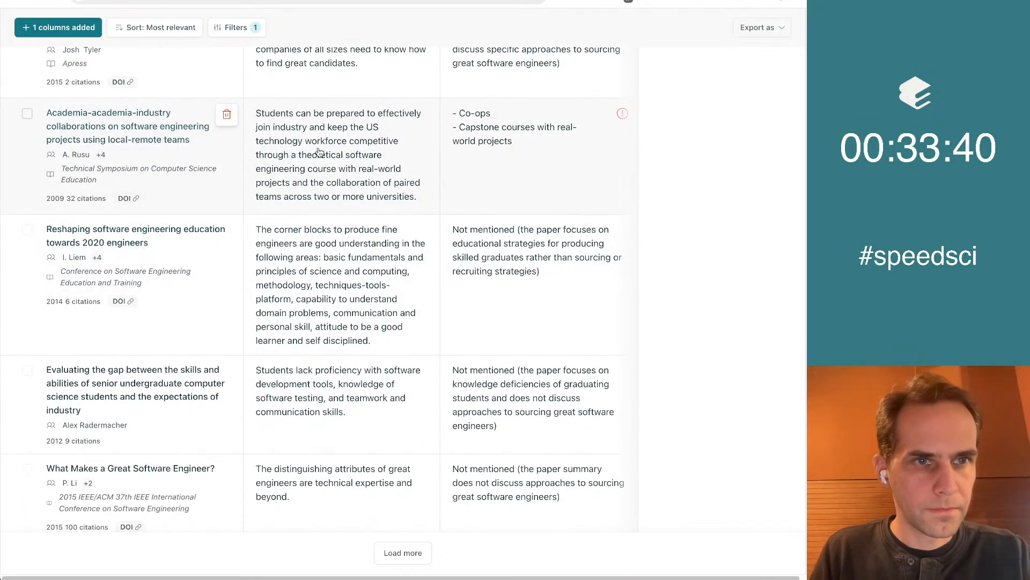
scroll(377, 333, down, 3)
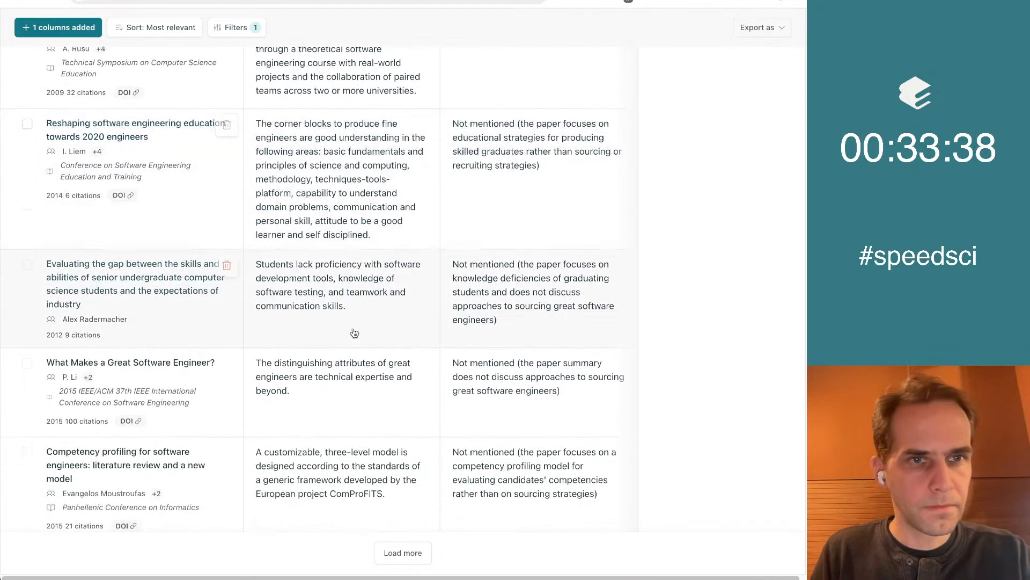
click(227, 124)
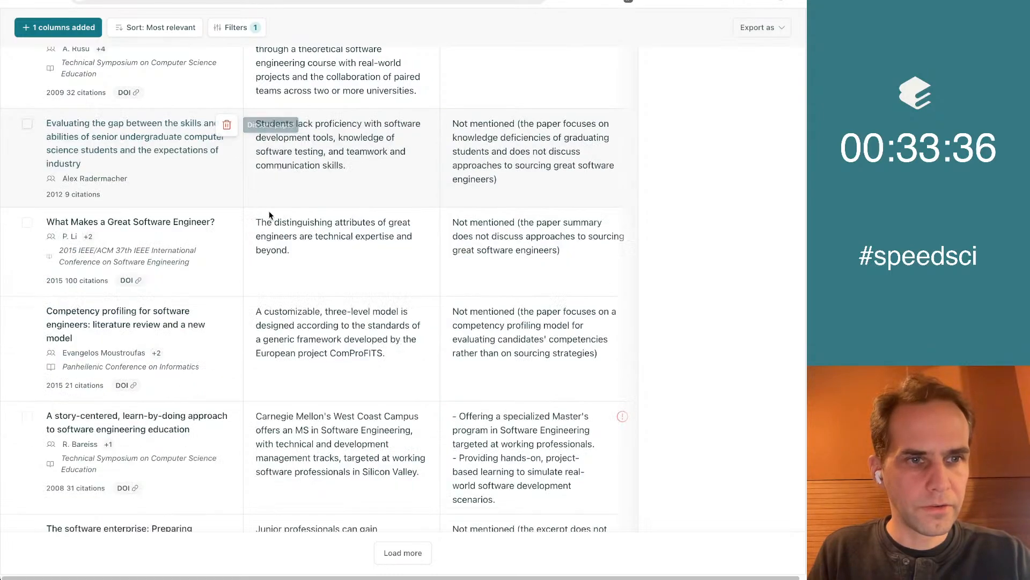
Examine the remaining papers down to "The software enterprise: Preparing industry-ready software engineers" and return to the start of the results
scroll(317, 367, down, 1)
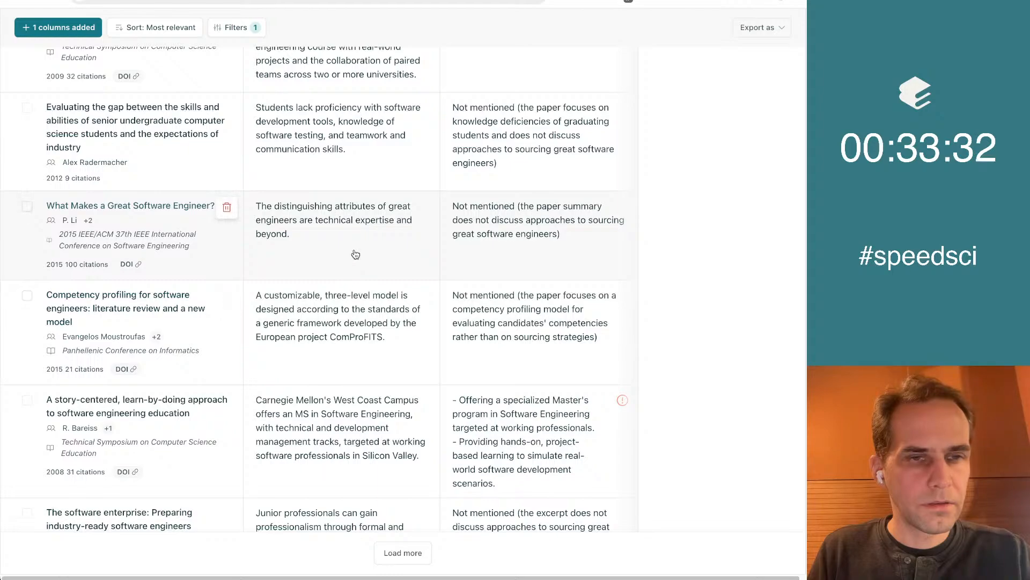
scroll(355, 254, down, 2)
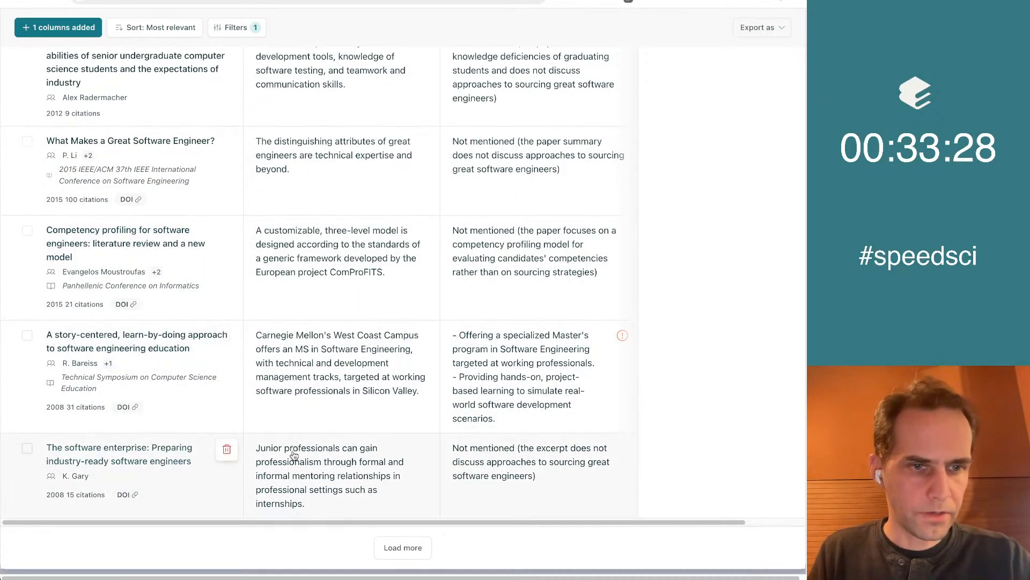
scroll(230, 451, up, 2)
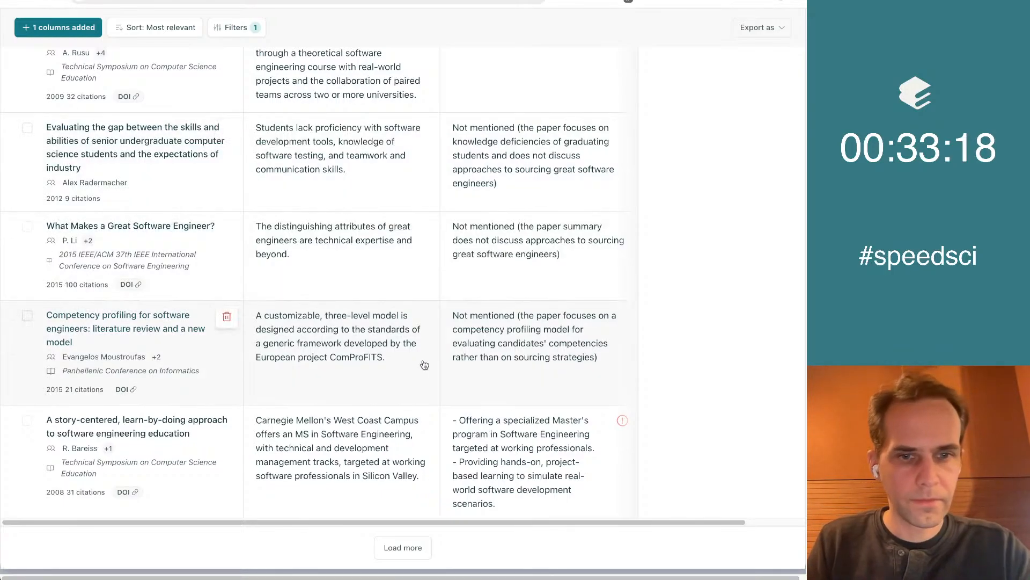
scroll(424, 365, up, 15)
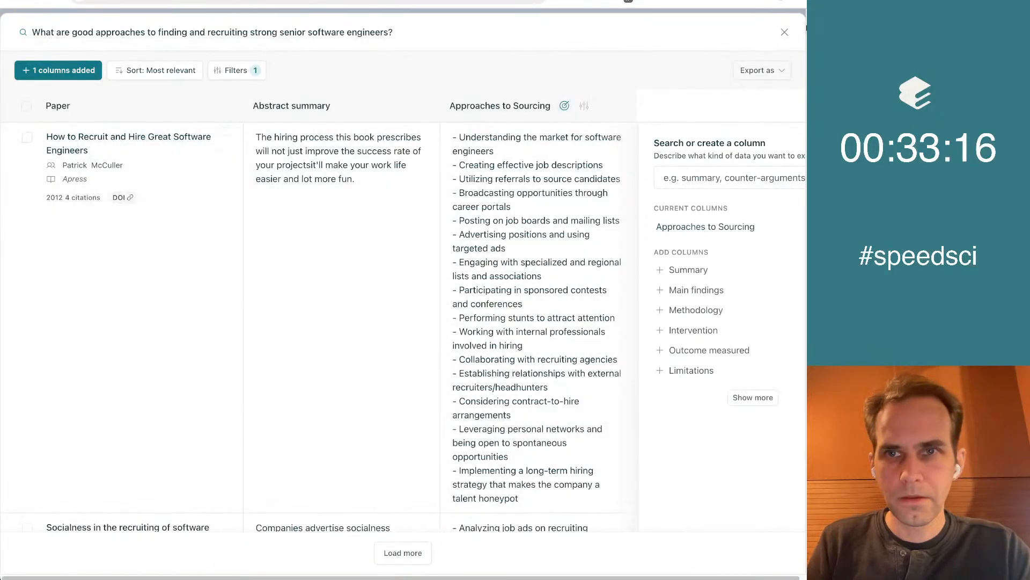
Select all remaining papers in the results table and add a summary of them to the notebook
click(778, 35)
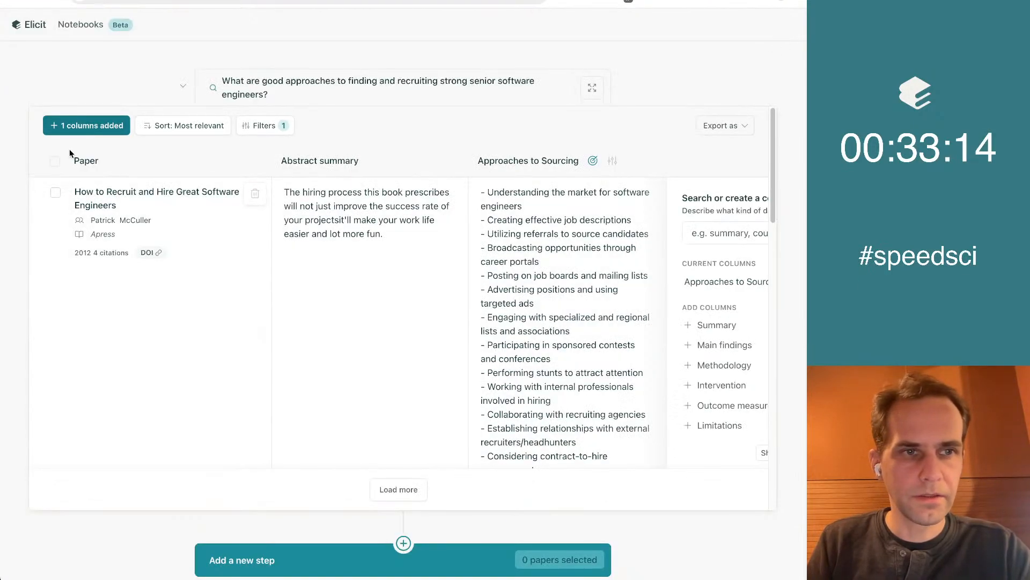
click(55, 161)
scroll(200, 276, down, 10)
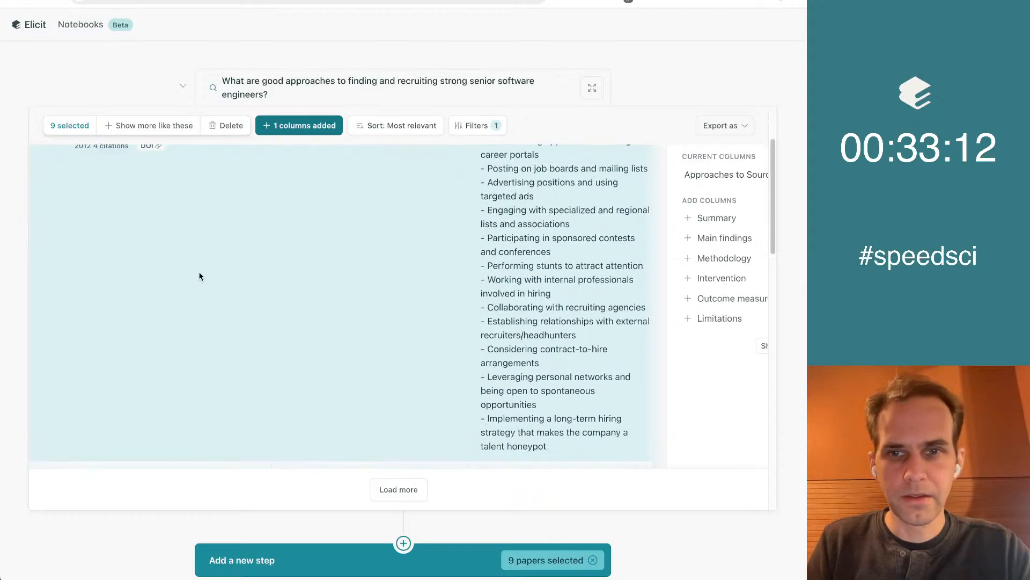
scroll(198, 276, up, 10)
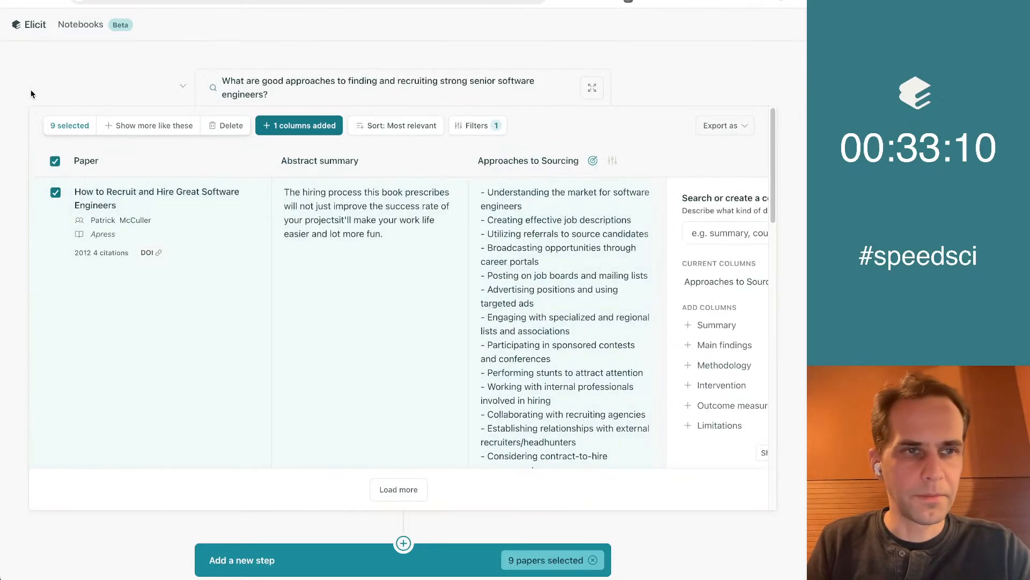
scroll(19, 108, down, 5)
click(338, 344)
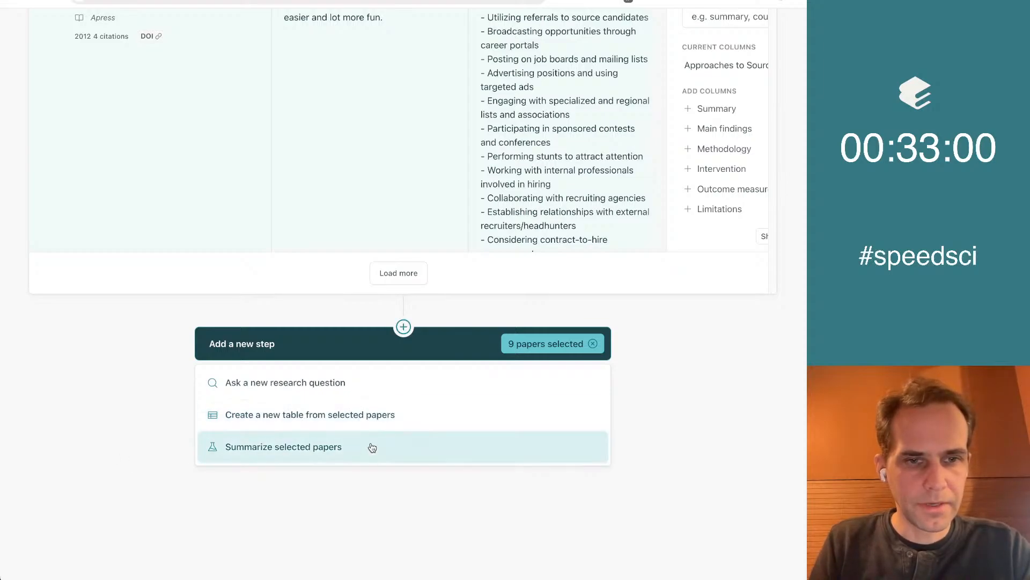
click(369, 447)
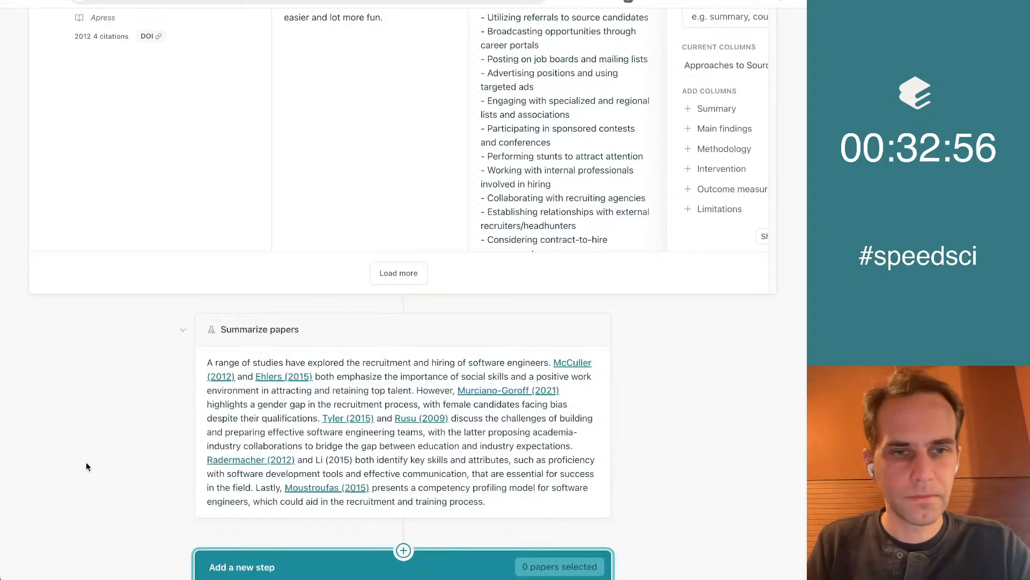
Read the generated summary of the selected papers, focusing on the passage about attracting and retaining top talent
scroll(86, 461, down, 3)
scroll(636, 269, down, 2)
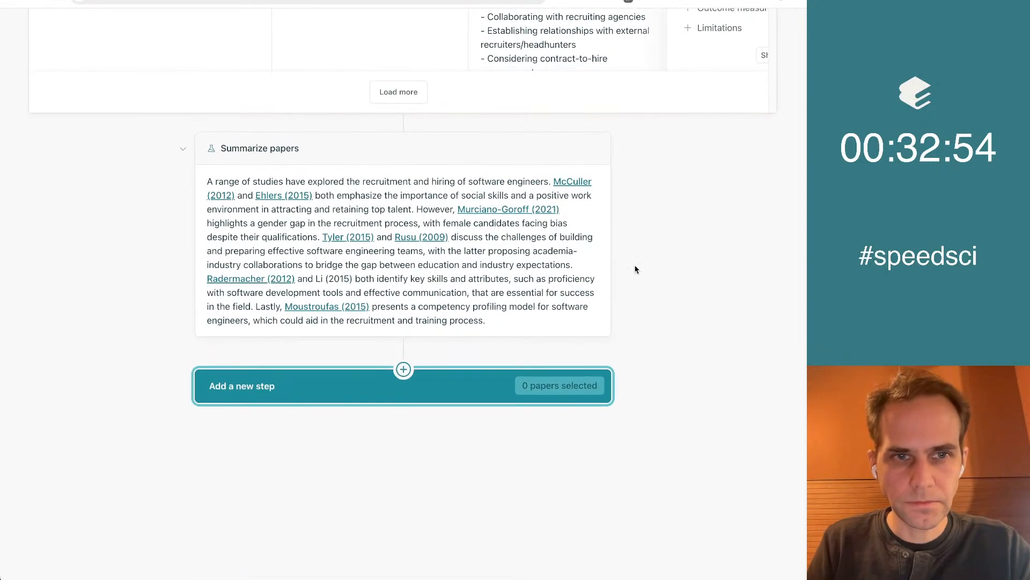
drag(329, 196, 366, 205)
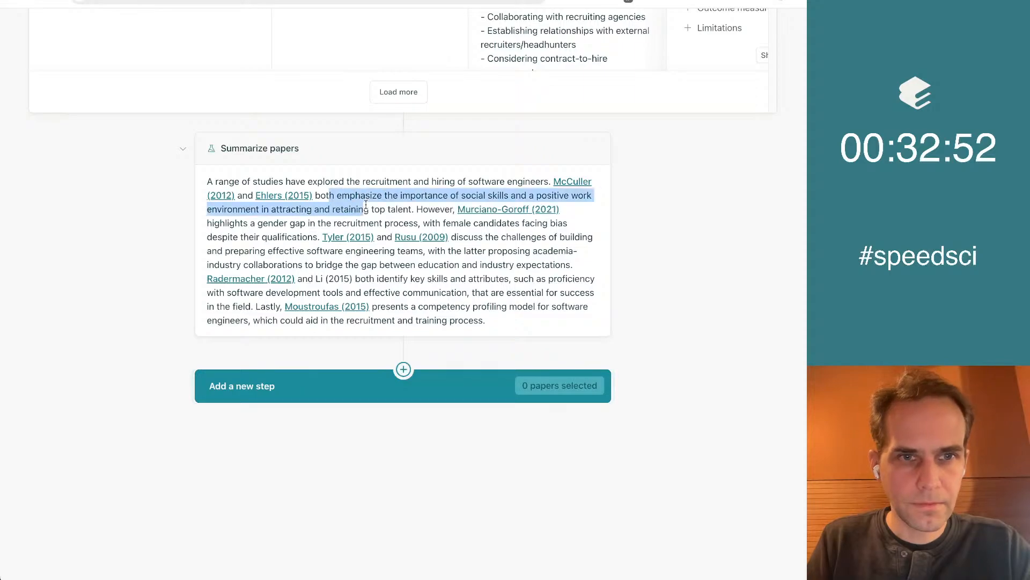
click(529, 291)
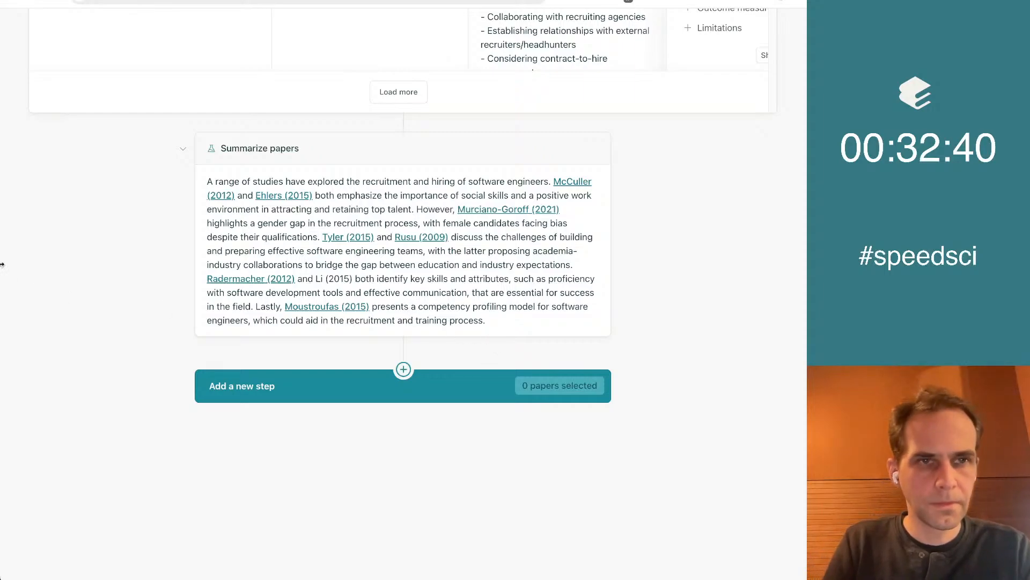
Open the details of "How to Recruit and Hire Great Software Engineers" and its Semantic Scholar page
scroll(309, 353, up, 10)
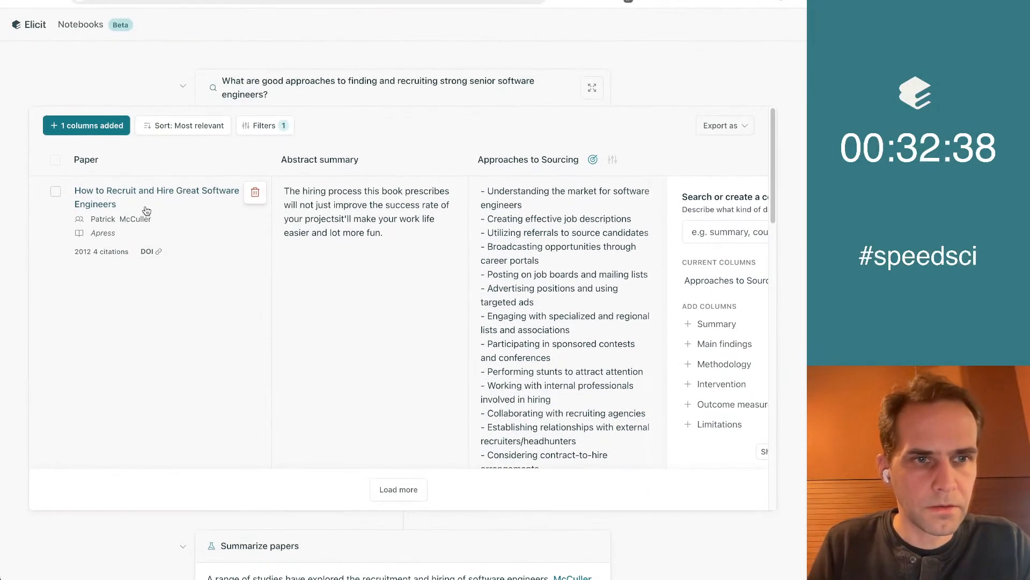
click(143, 198)
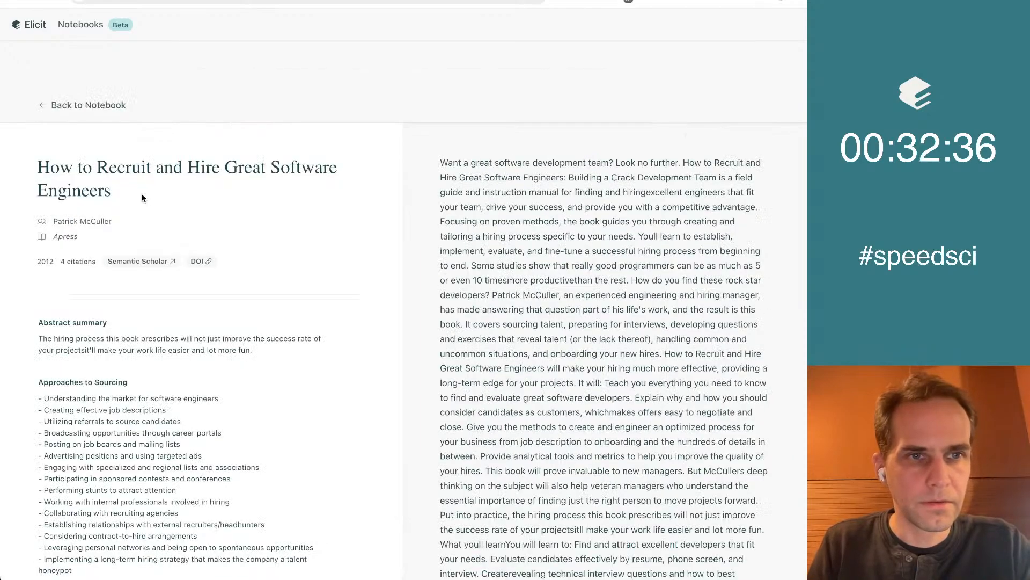
click(45, 111)
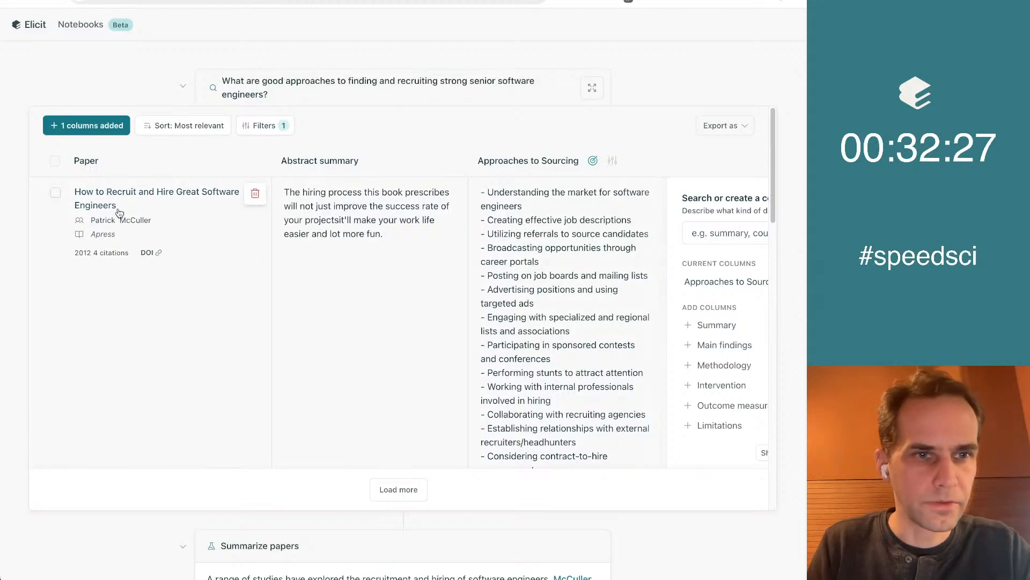
right_click(119, 193)
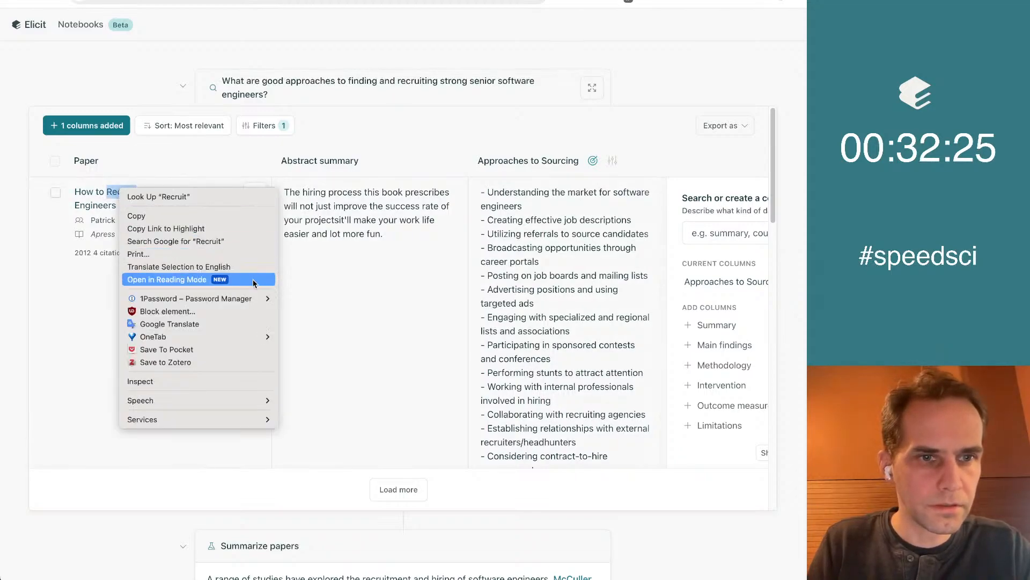
key(Escape)
click(162, 192)
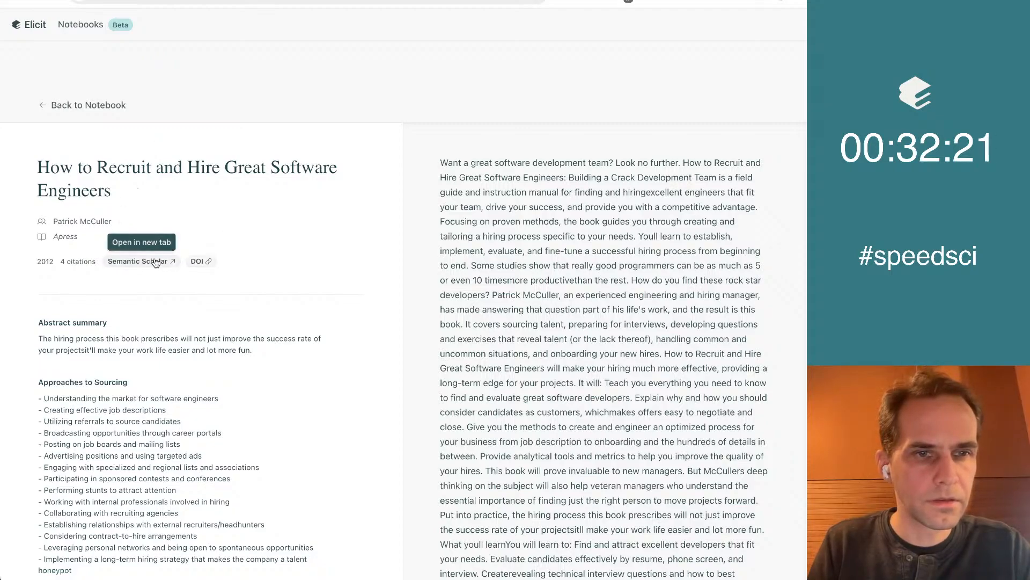
Return to the notebook and open the details and Semantic Scholar page of "Building Great Software Engineering Teams"
click(75, 111)
scroll(251, 201, down, 10)
scroll(251, 201, down, 3)
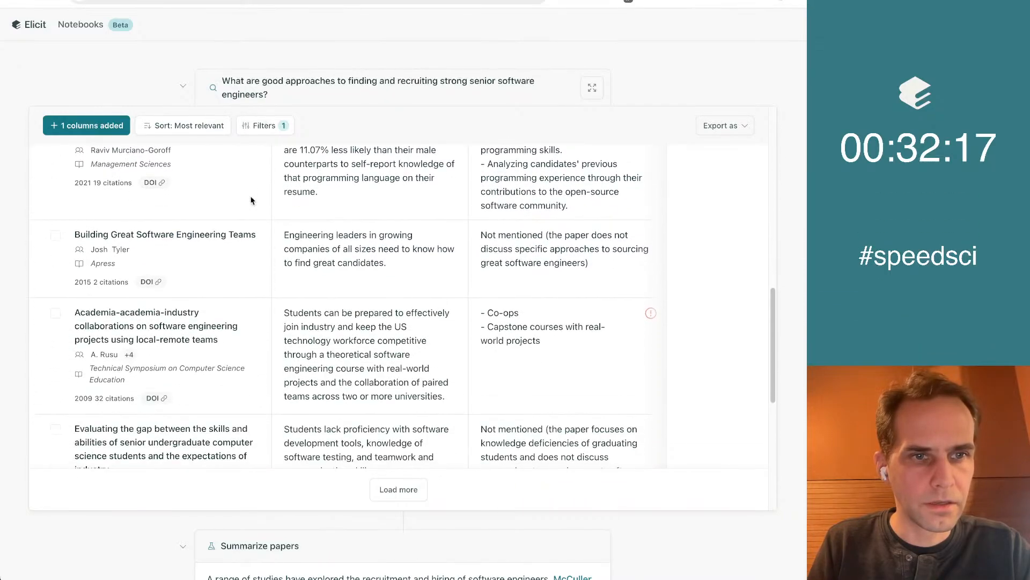
click(135, 240)
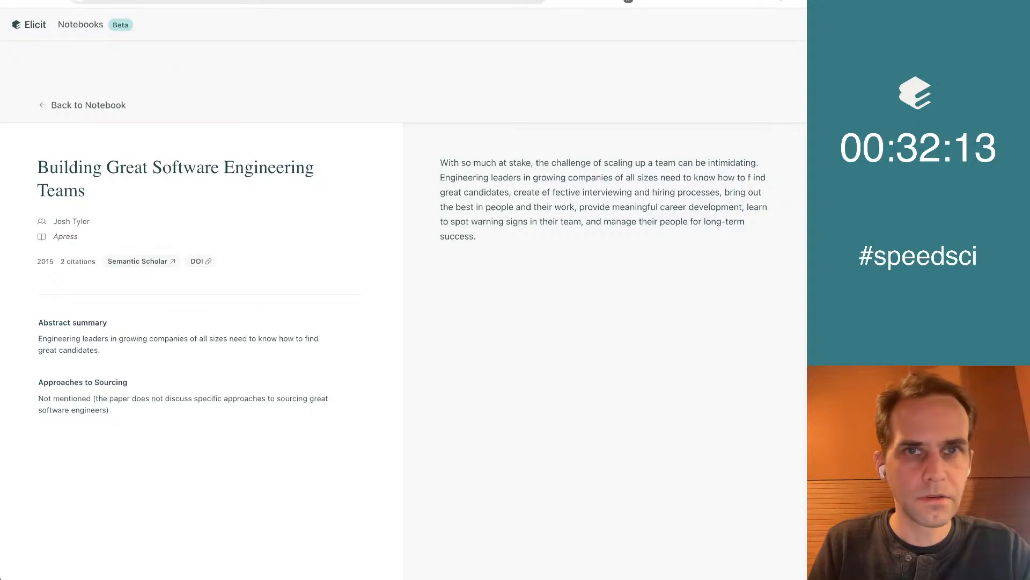
Open the Springer pages of both recruiting books from their Semantic Scholar entries
click(268, 0)
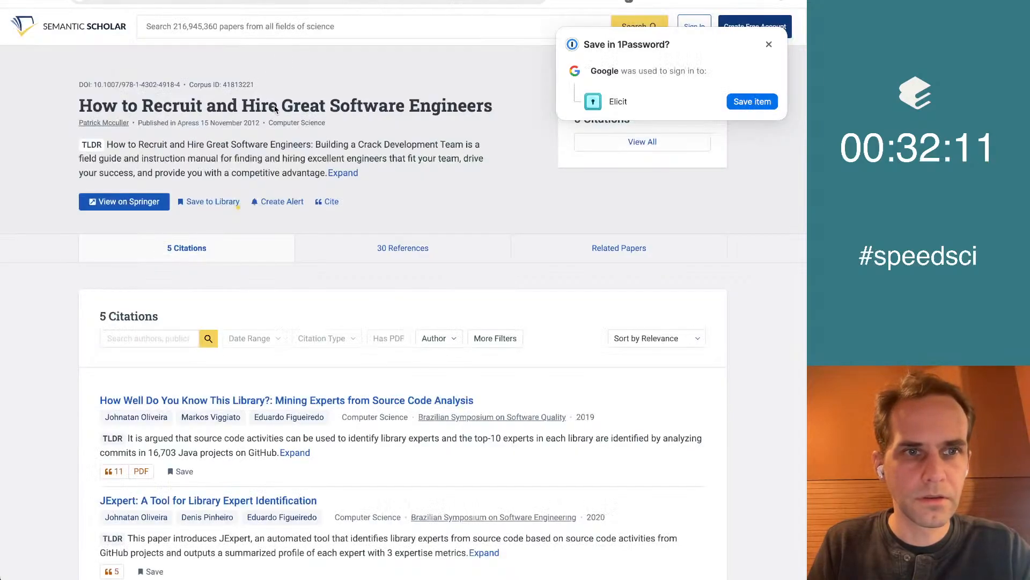
click(128, 206)
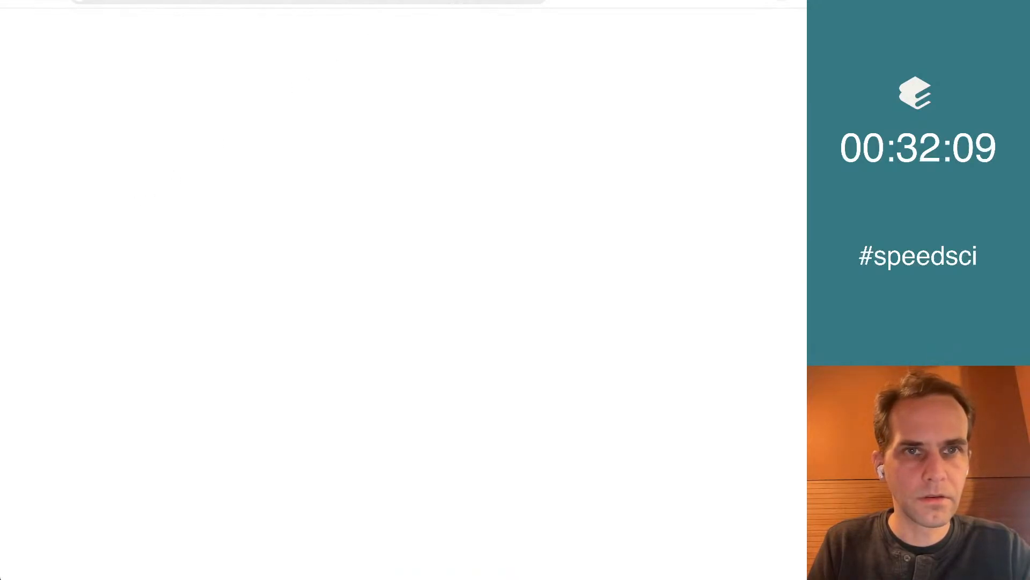
click(375, 0)
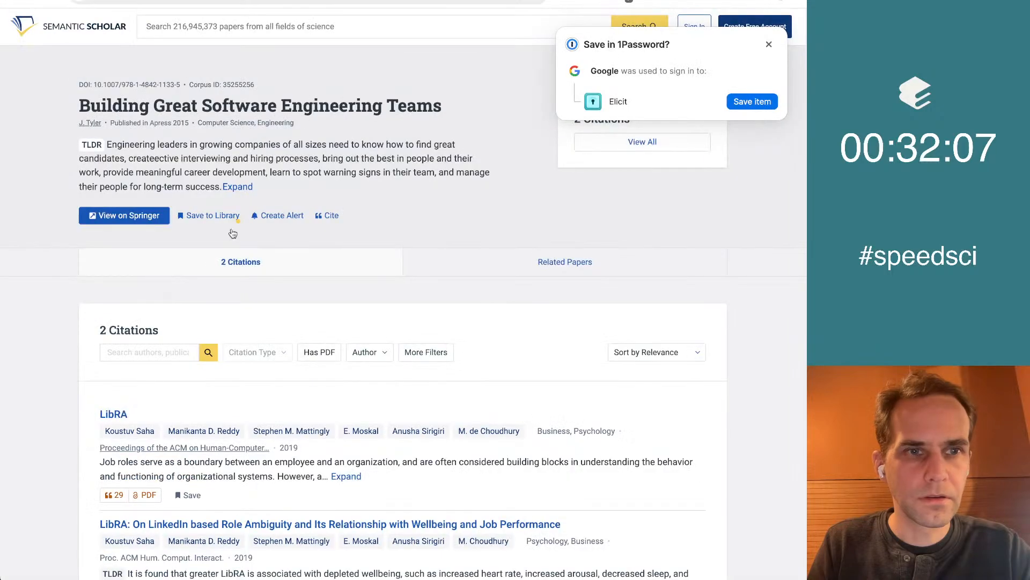
click(137, 218)
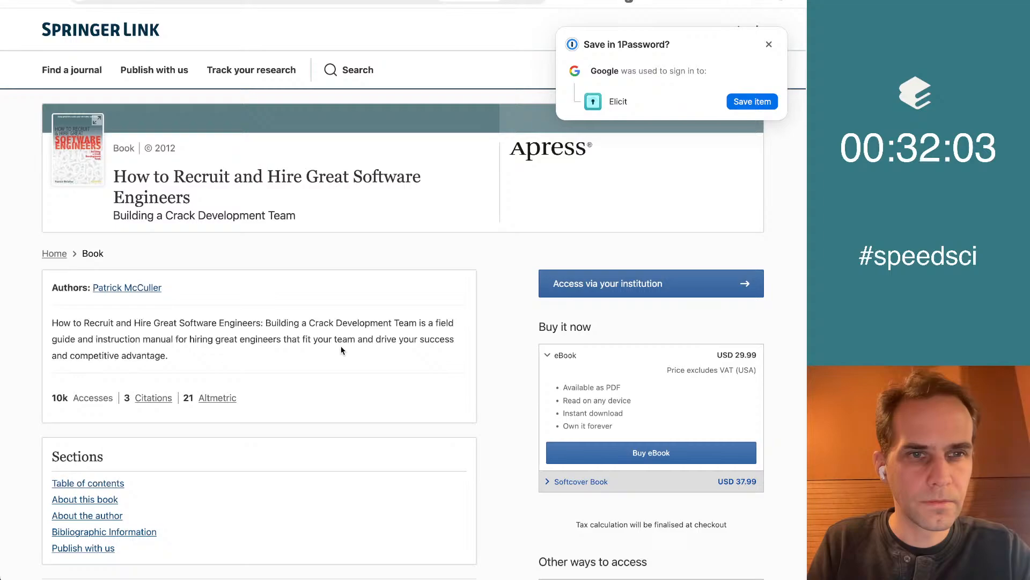
Examine and compare the Springer pages of both recruiting books, dismissing the 1Password save prompt
scroll(342, 350, down, 1)
scroll(341, 350, down, 5)
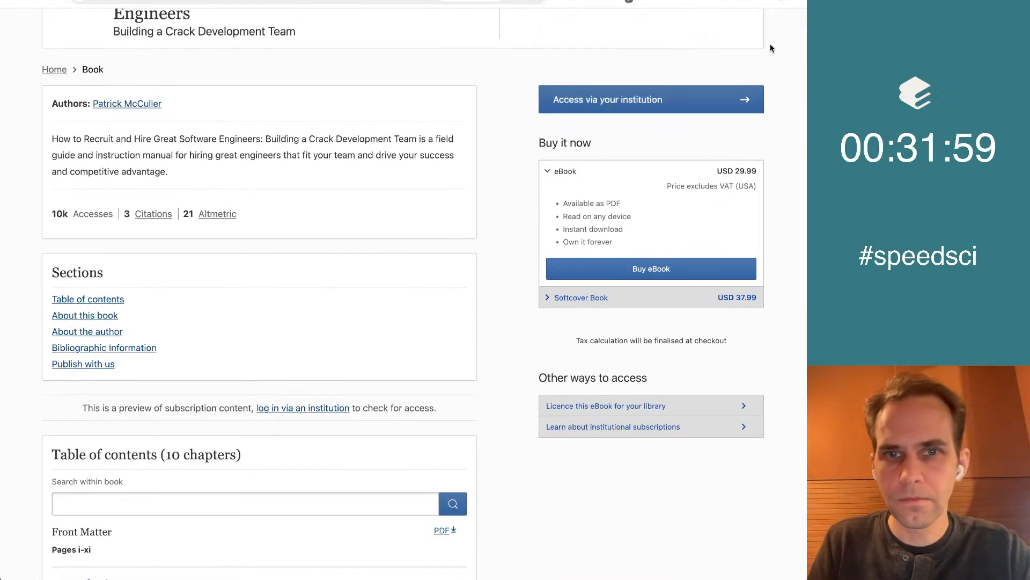
scroll(325, 22, up, 5)
click(325, 1)
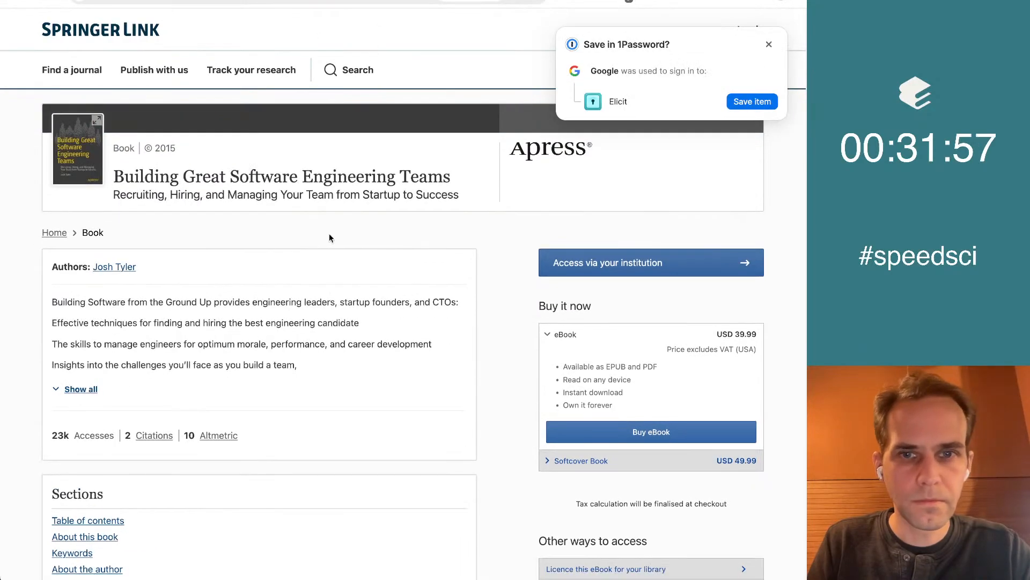
click(769, 44)
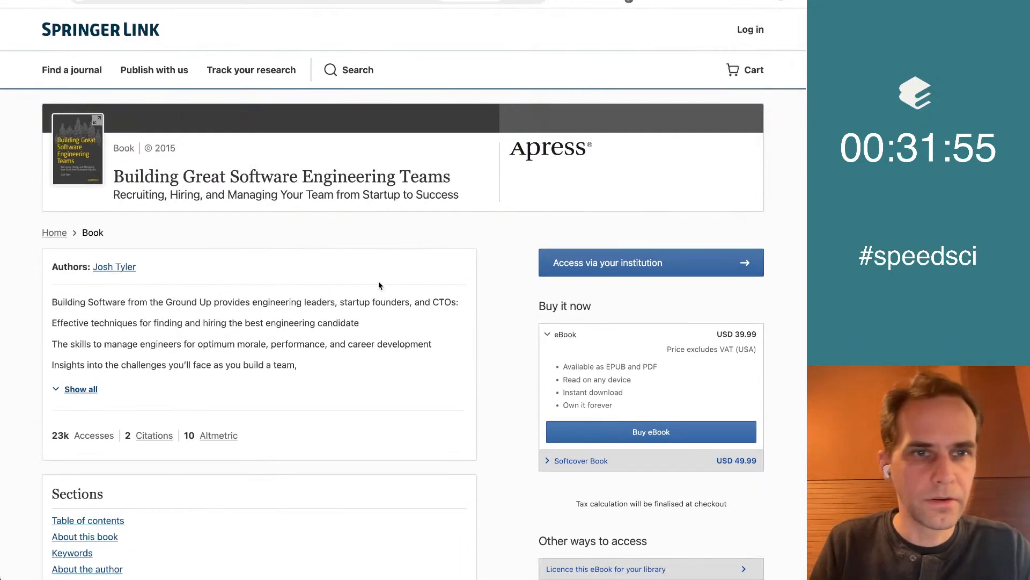
key(ctrl+Tab)
scroll(379, 281, down, 3)
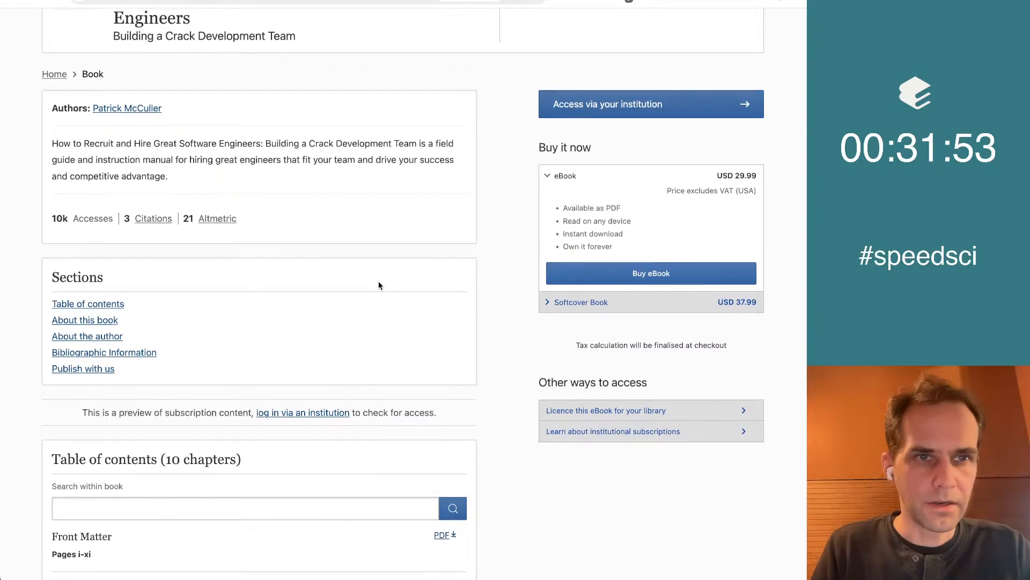
scroll(379, 285, up, 1)
scroll(379, 285, down, 5)
scroll(379, 285, up, 8)
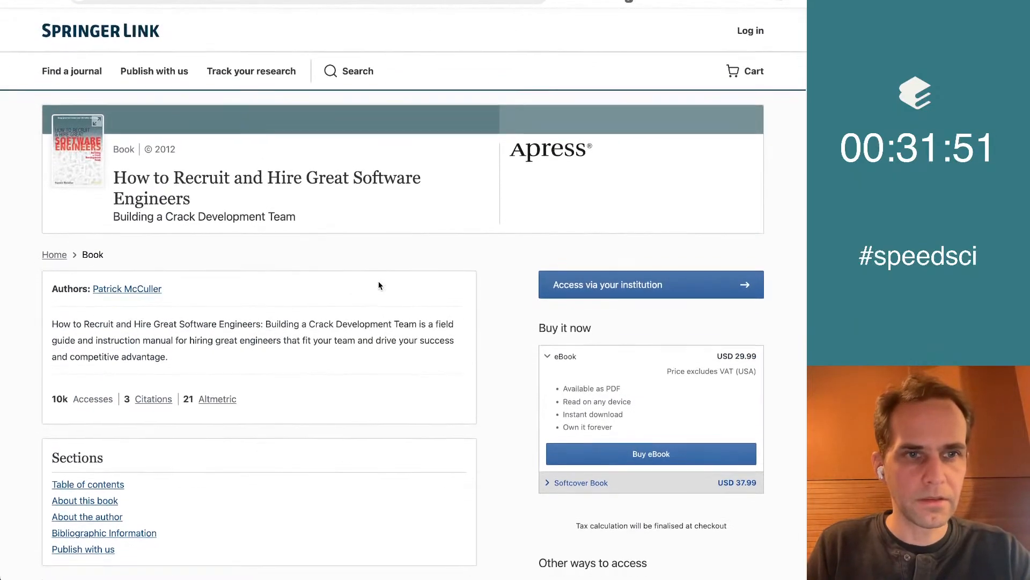
key(ctrl+Tab)
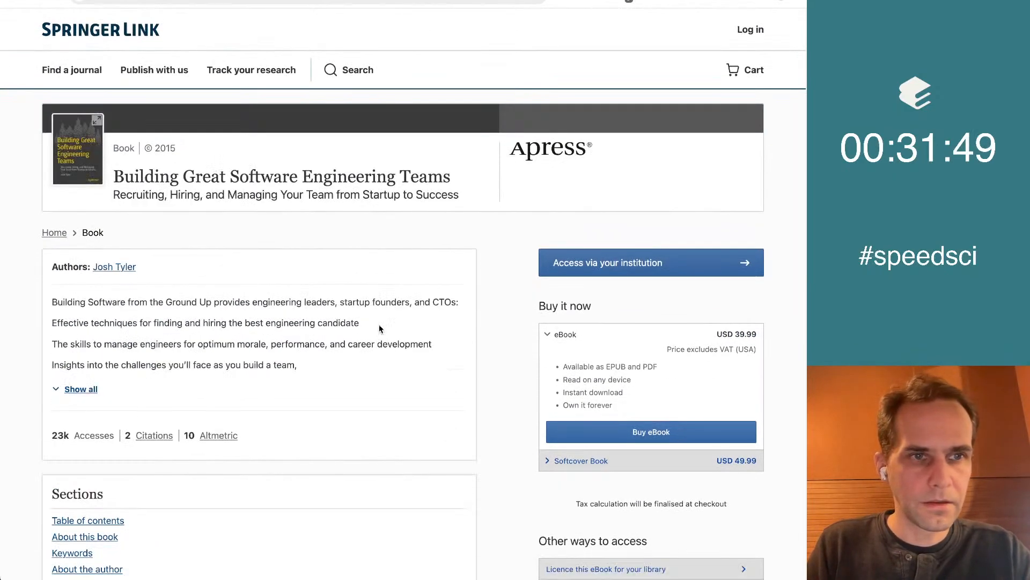
key(ctrl+Tab)
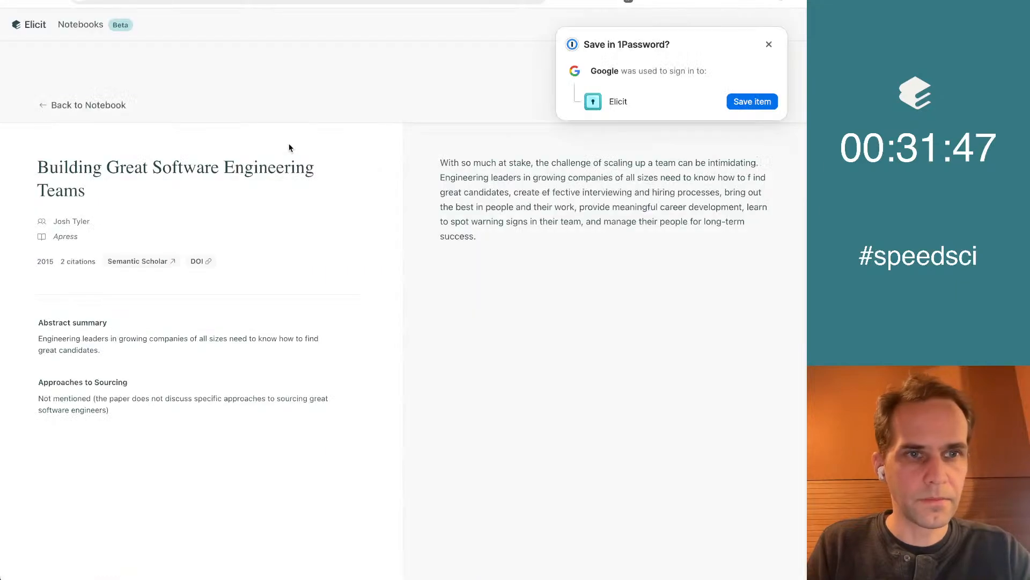
Return to the Elicit notebook and review the sourcing approaches listed for "How to Recruit and Hire Great Software Engineers"
click(768, 43)
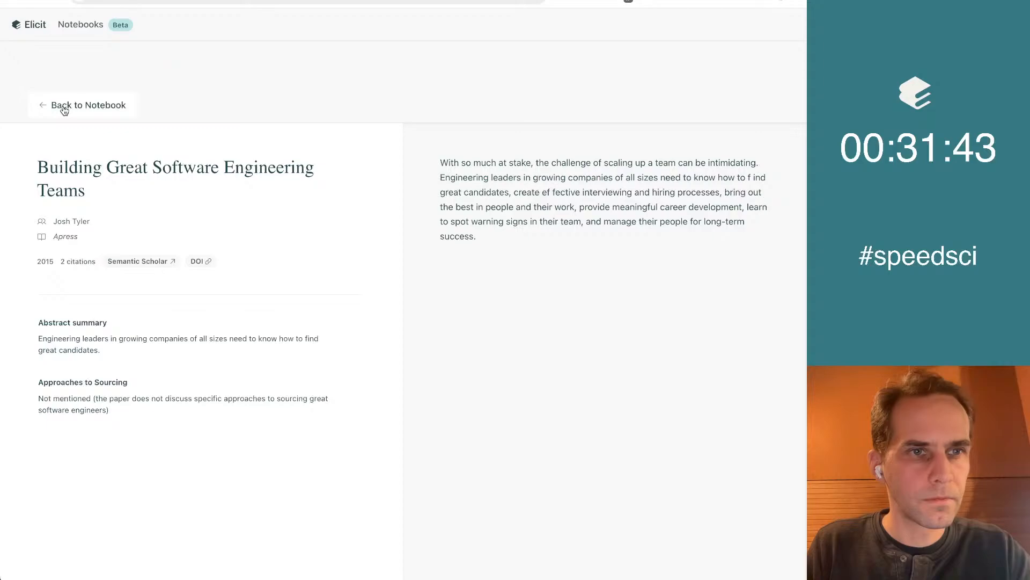
click(43, 106)
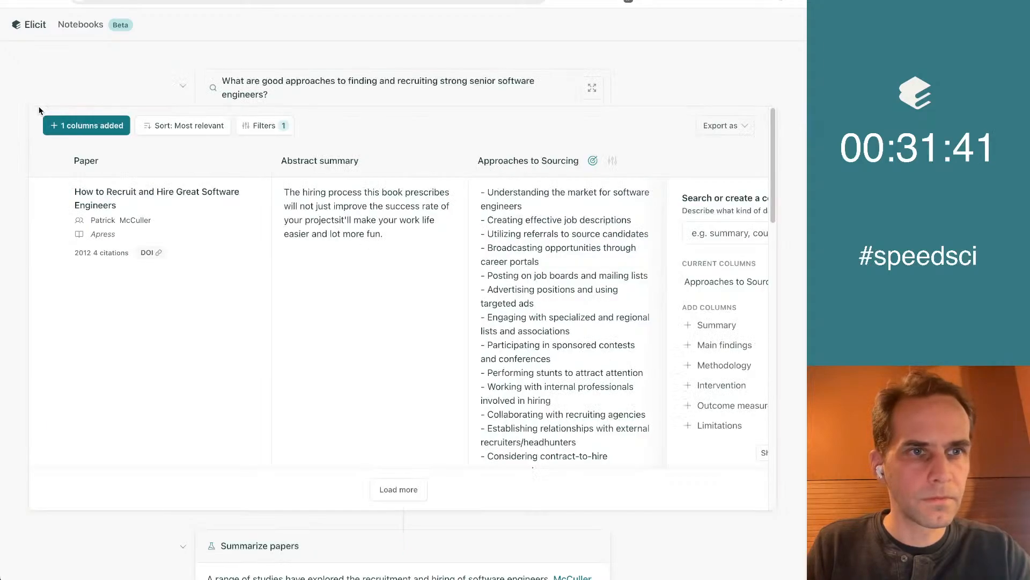
scroll(374, 381, down, 18)
scroll(374, 380, up, 18)
scroll(563, 424, down, 1)
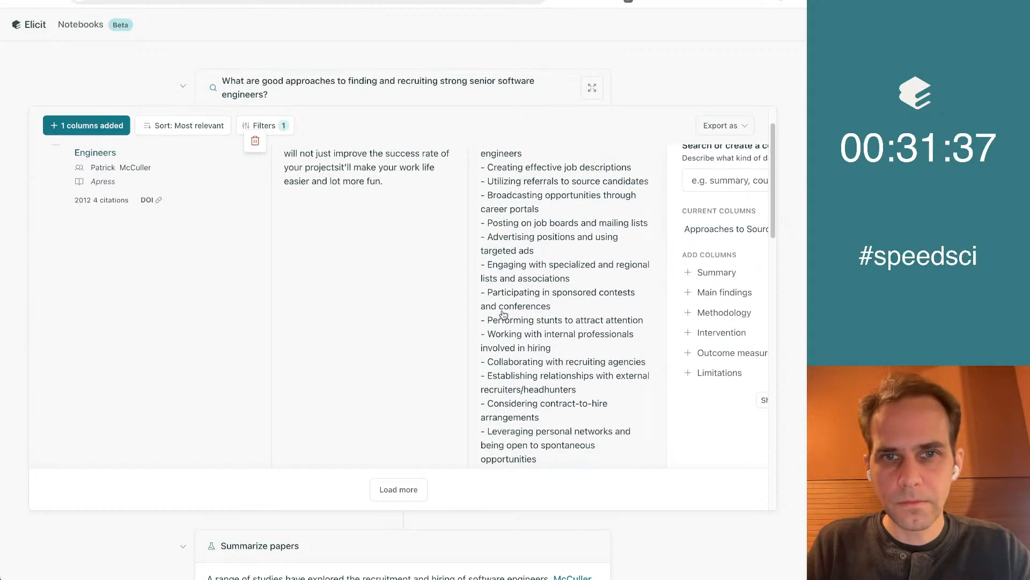
scroll(707, 455, up, 1)
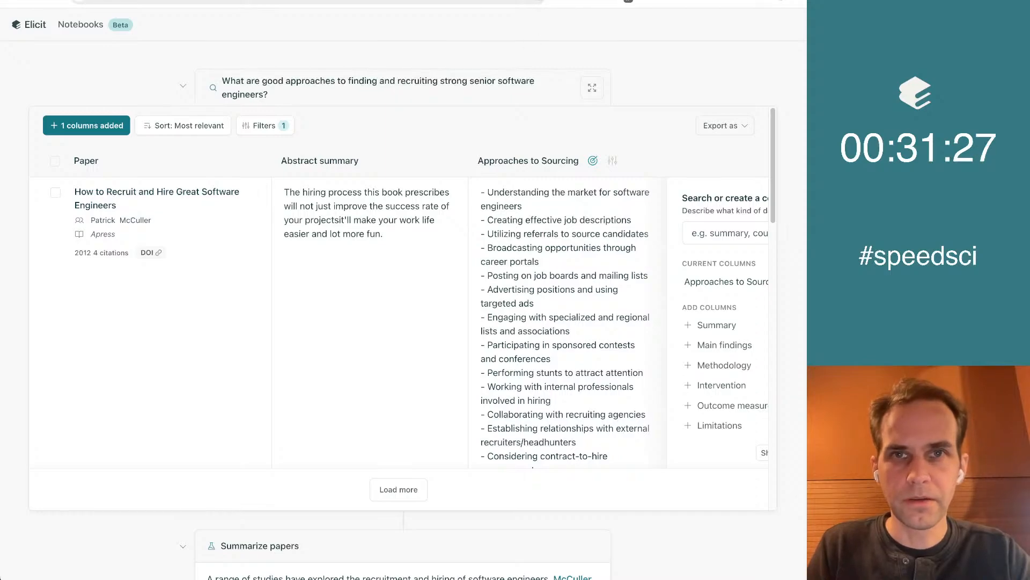
Switch to the Google Docs list and rename the document "Approaches to Sourcing"
key(ctrl+Tab)
click(72, 37)
click(71, 37)
click(80, 23)
text(Appr)
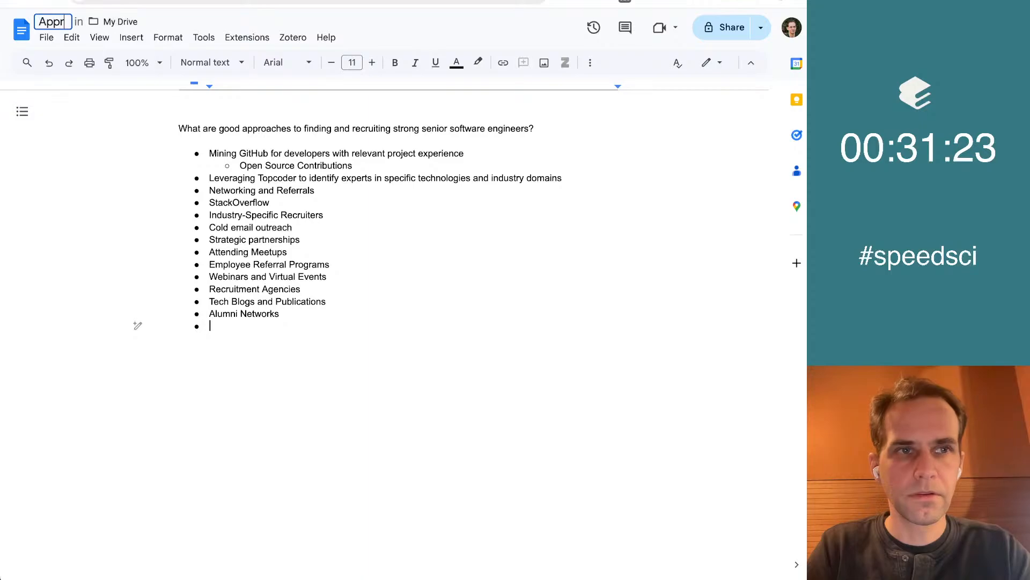
text(oaches to Sourcing)
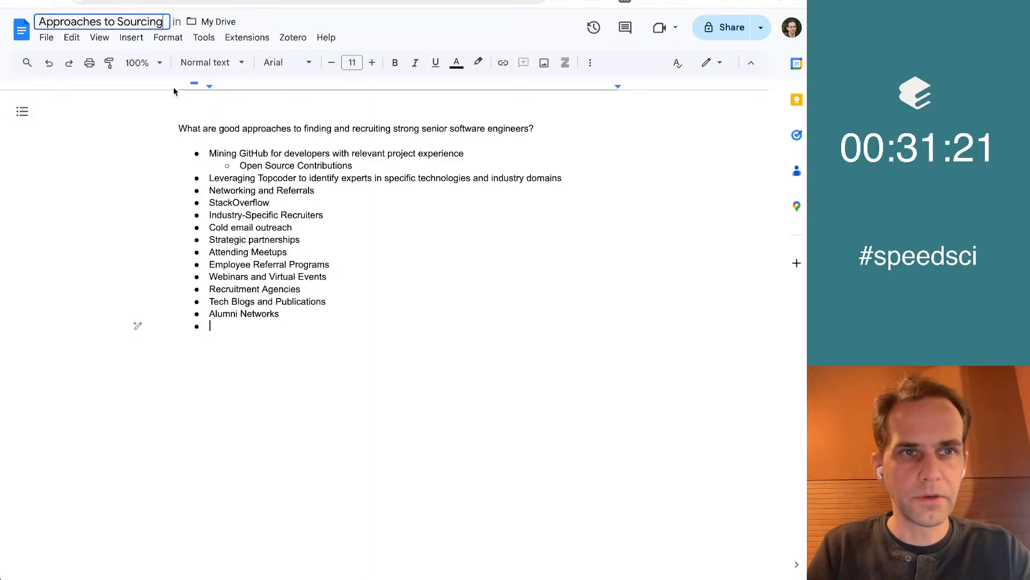
key(Return)
Return to Elicit, expand the results table to full size and review the first paper's sourcing approaches
key(ctrl+shift+Tab)
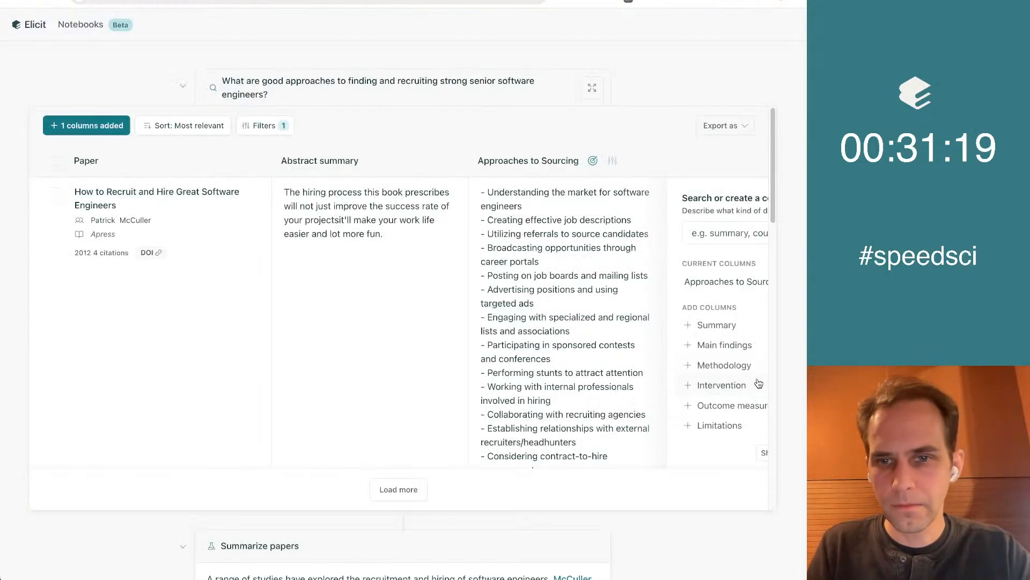
click(593, 86)
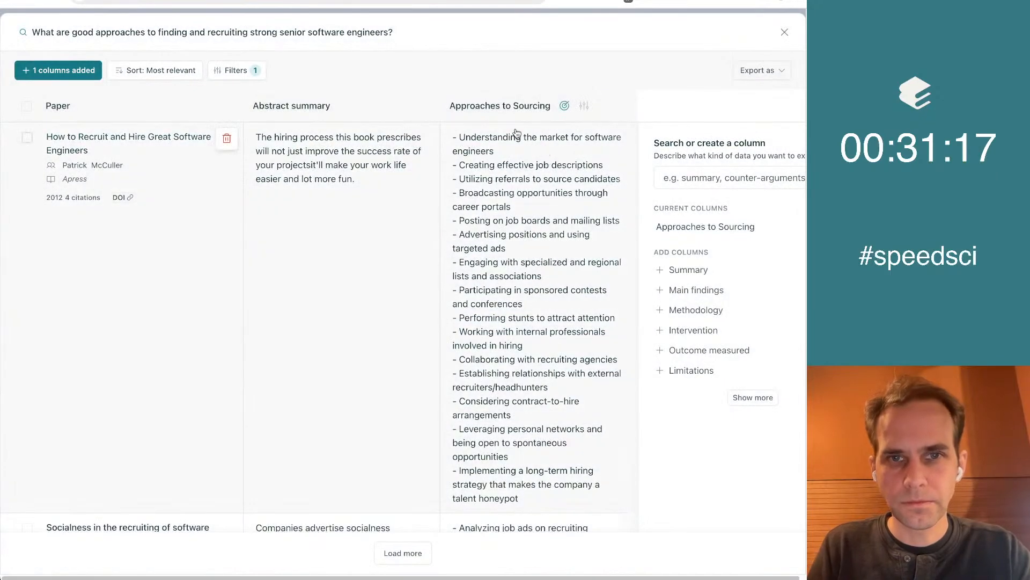
scroll(568, 193, down, 3)
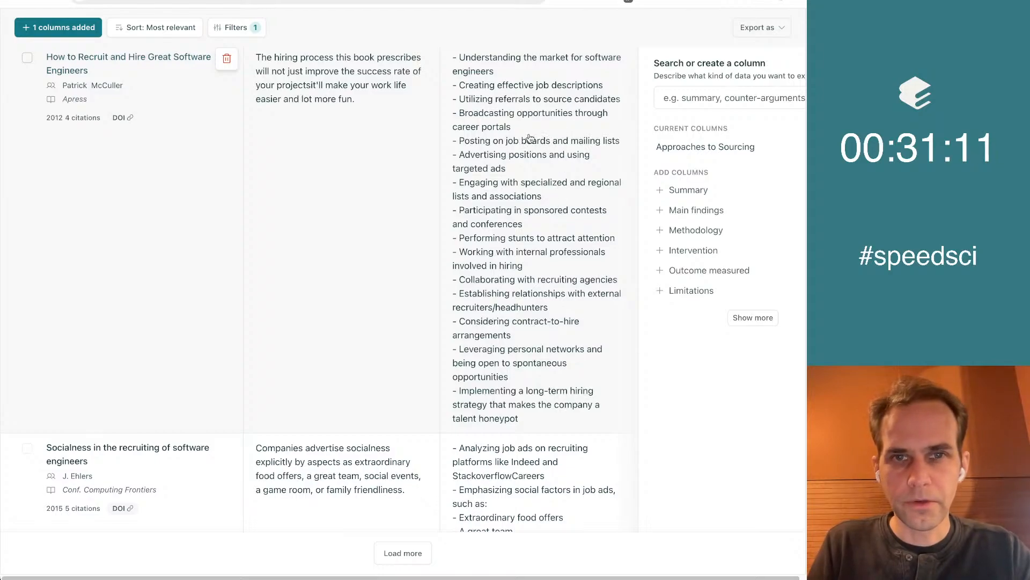
Copy the approach "Performing stunts to attract attention" from the first paper into the bullet list of the Google Doc, and return to Elicit
scroll(535, 145, down, 1)
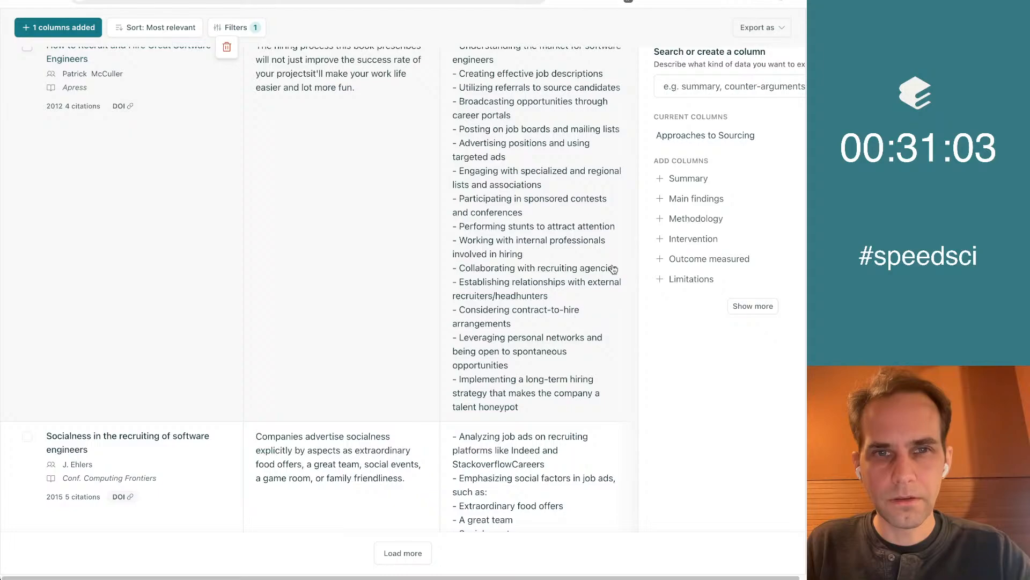
scroll(613, 268, down, 1)
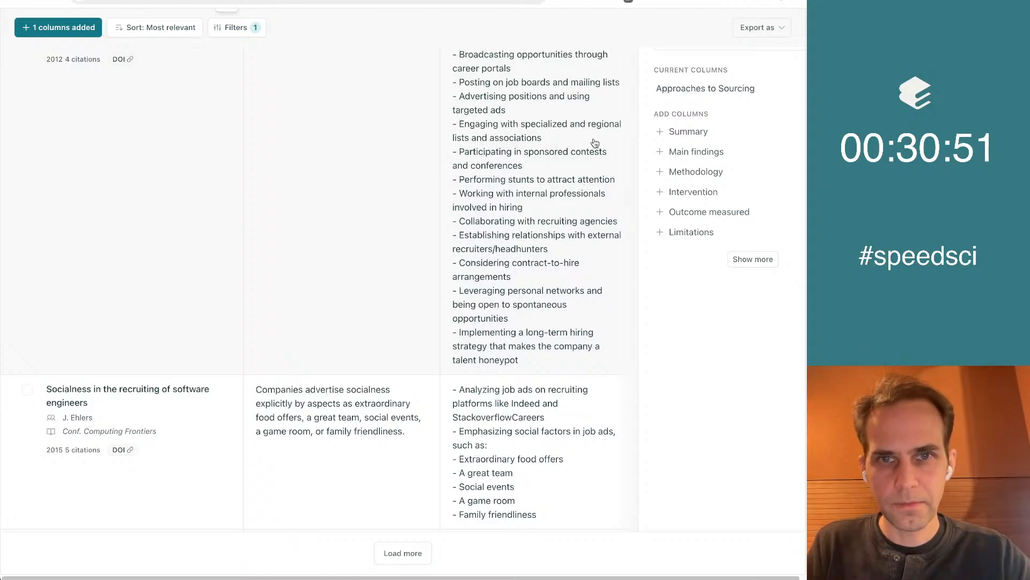
scroll(605, 170, down, 2)
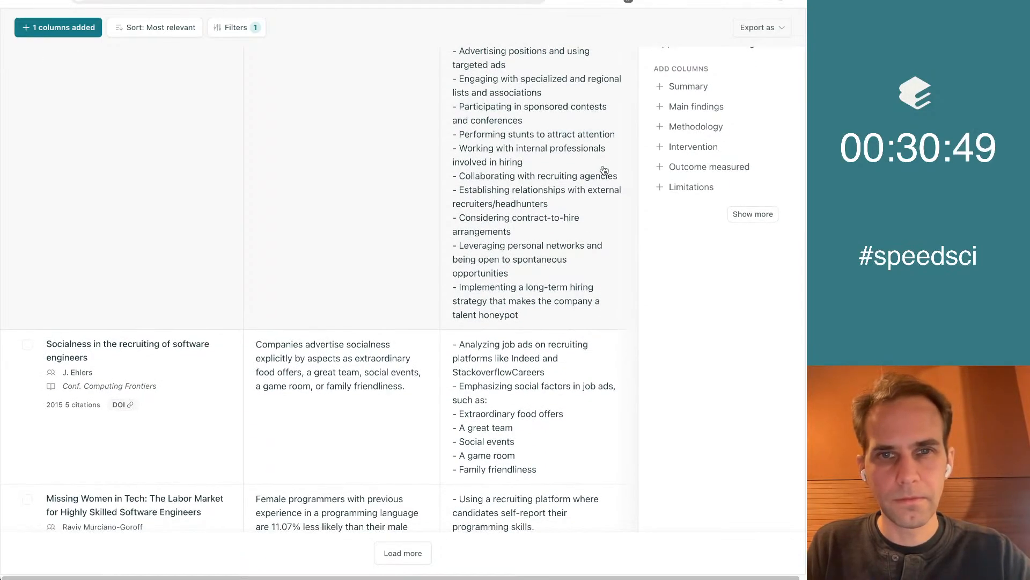
scroll(604, 216, down, 1)
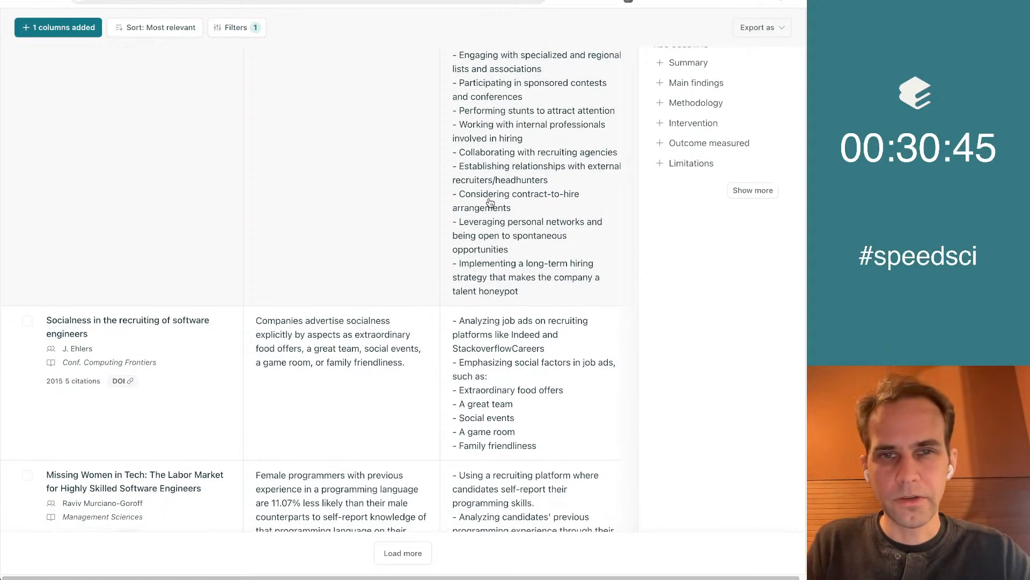
scroll(670, 300, down, 1)
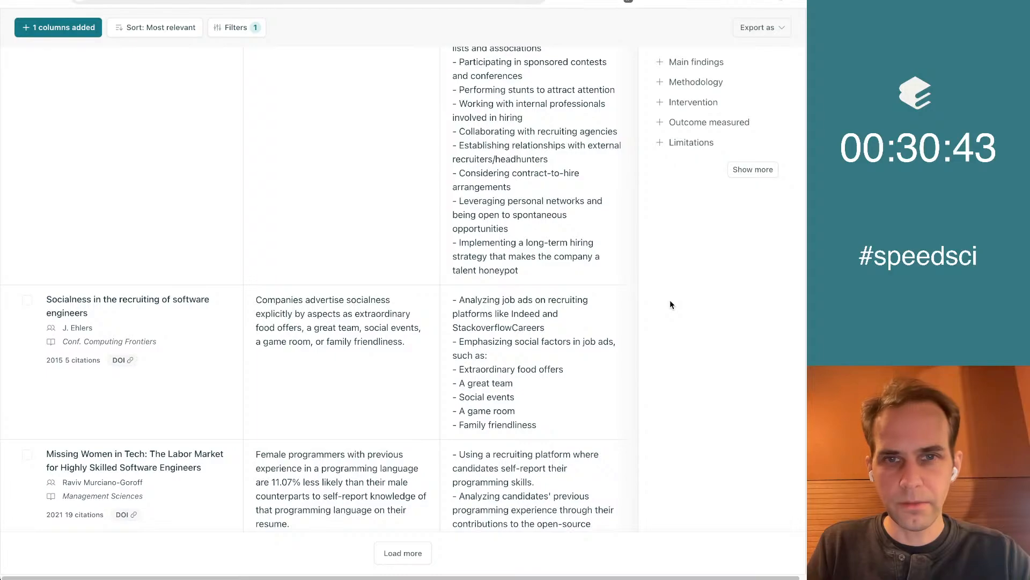
scroll(671, 305, up, 6)
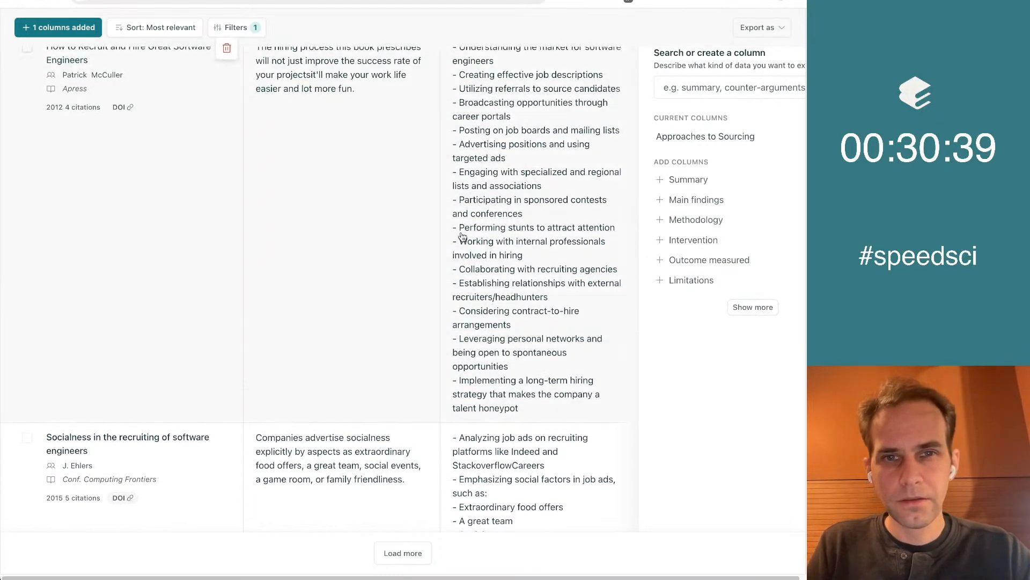
drag(460, 228, 617, 232)
key(super+c)
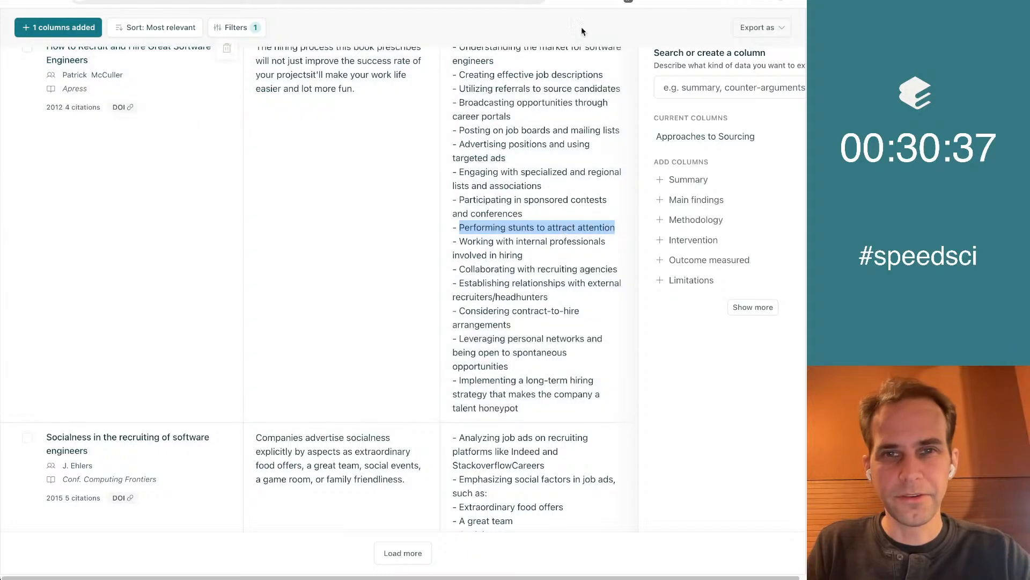
click(561, 1)
click(280, 344)
key(super+v)
key(Return)
key(ctrl+Tab)
key(ctrl+Tab)
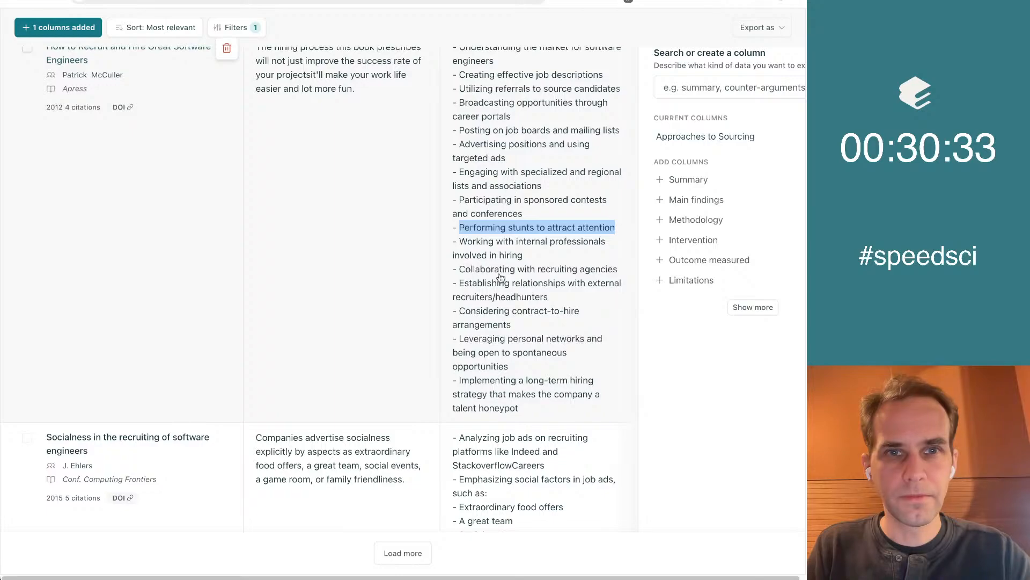
Review the sourcing approaches extracted from the remaining papers in the results table, down to the last one listed
scroll(561, 294, down, 1)
click(708, 302)
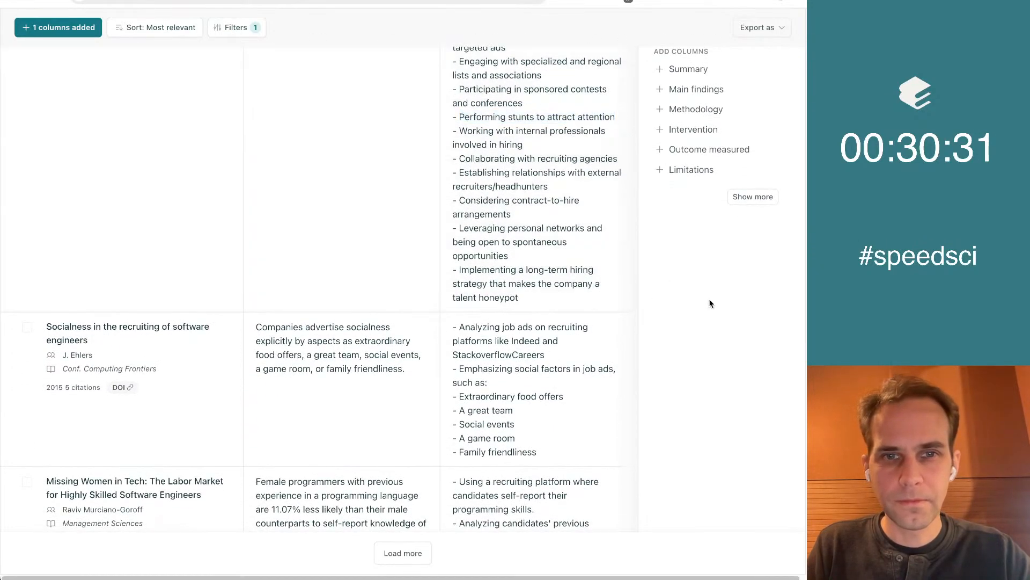
scroll(708, 301, down, 2)
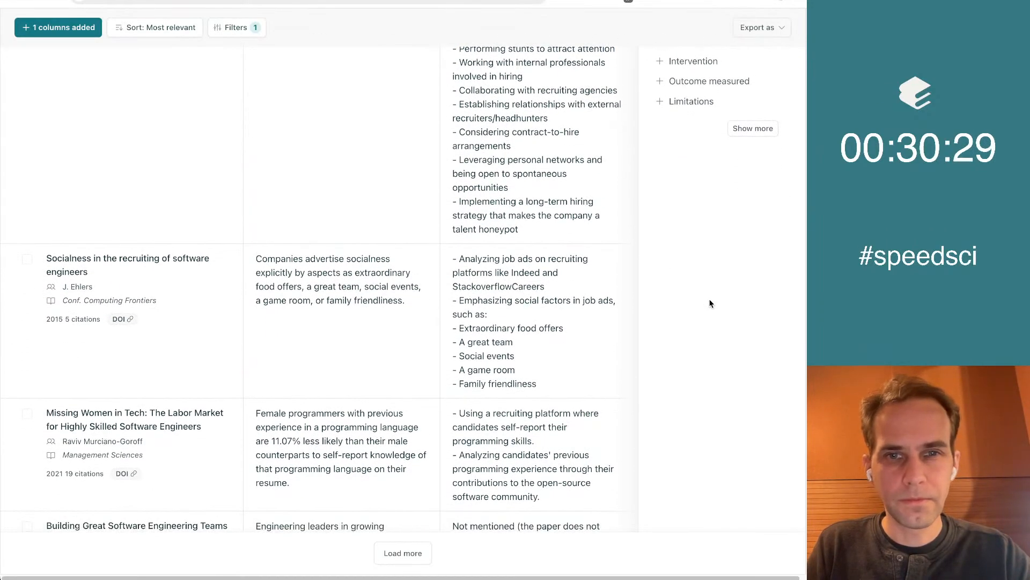
scroll(710, 304, down, 1)
scroll(700, 215, down, 3)
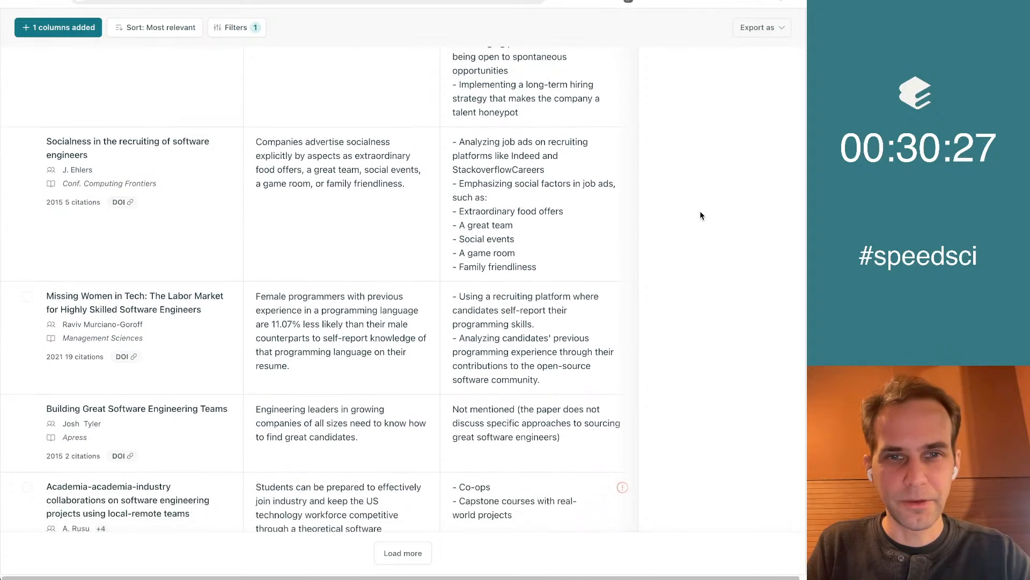
scroll(548, 149, down, 1)
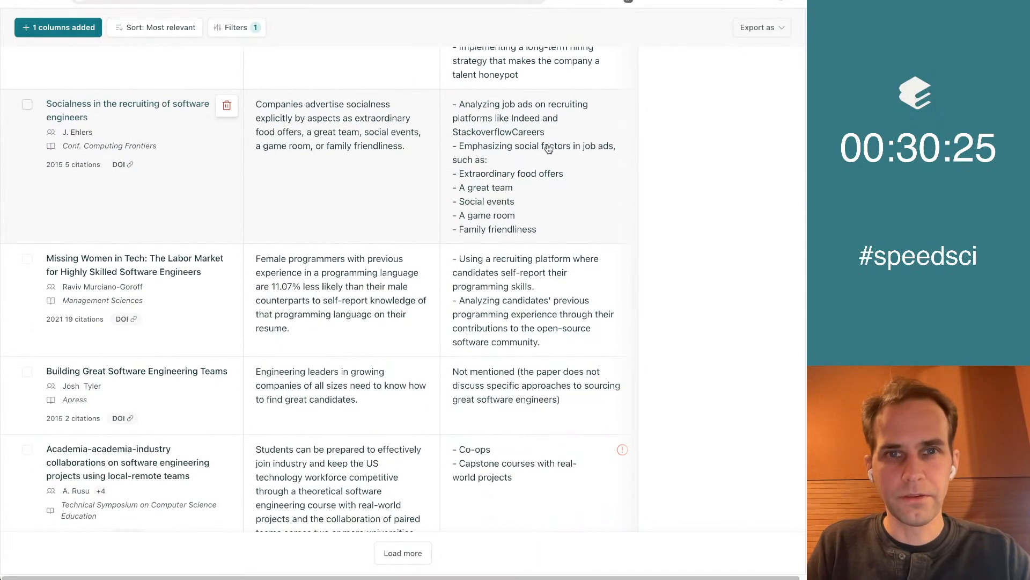
scroll(574, 179, down, 1)
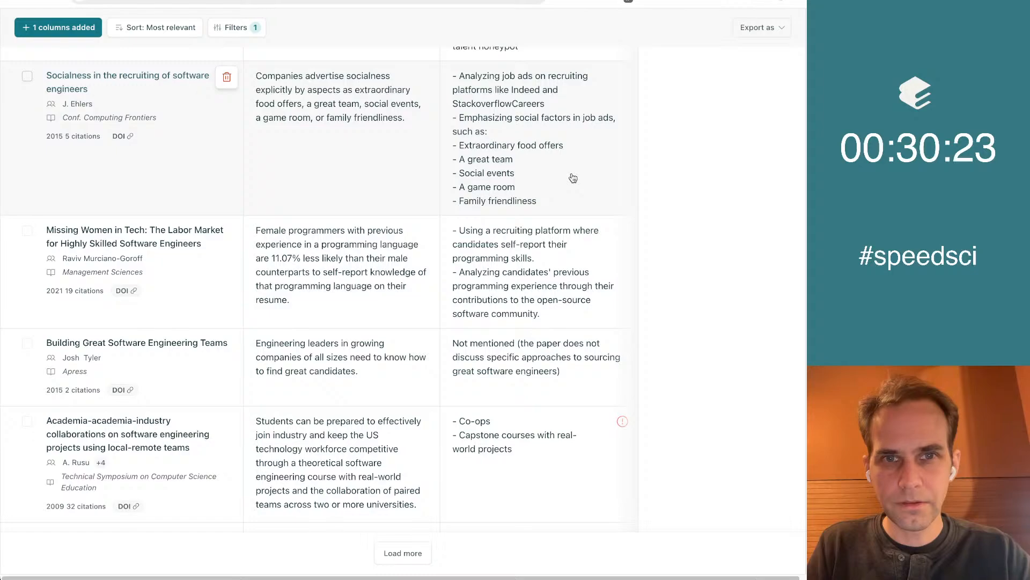
scroll(531, 186, down, 5)
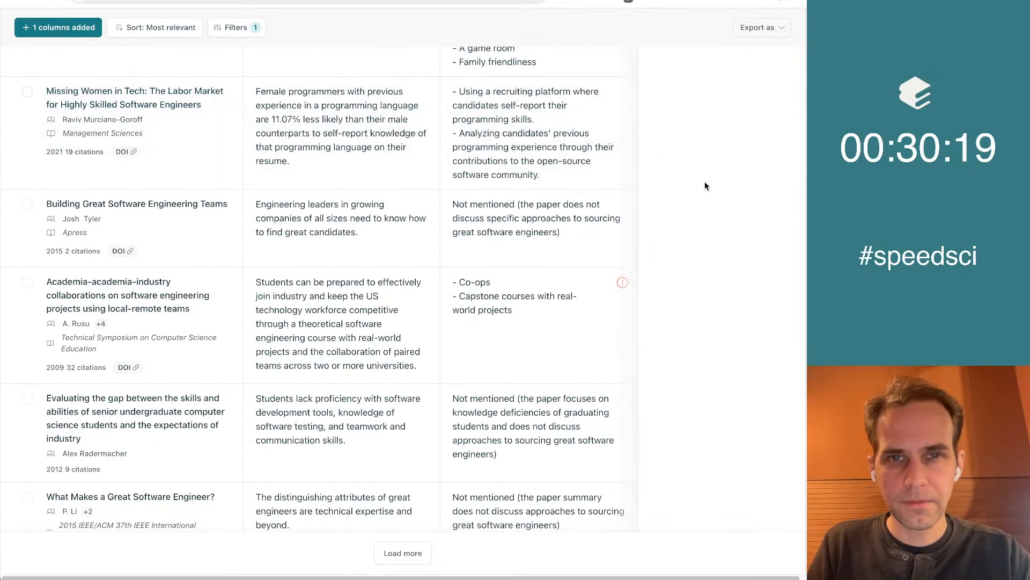
scroll(577, 129, down, 1)
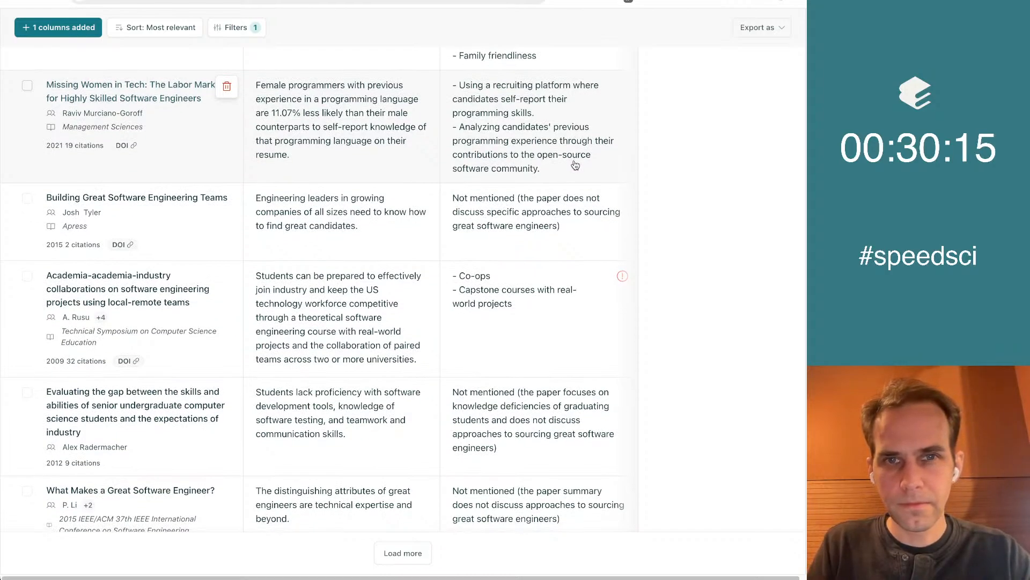
scroll(575, 165, down, 3)
scroll(674, 120, down, 2)
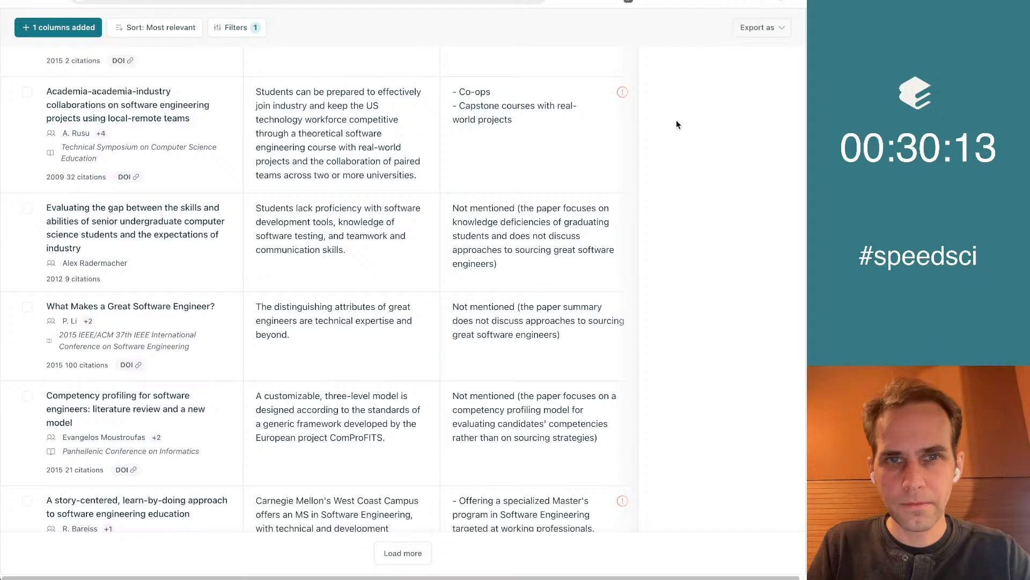
scroll(453, 131, down, 2)
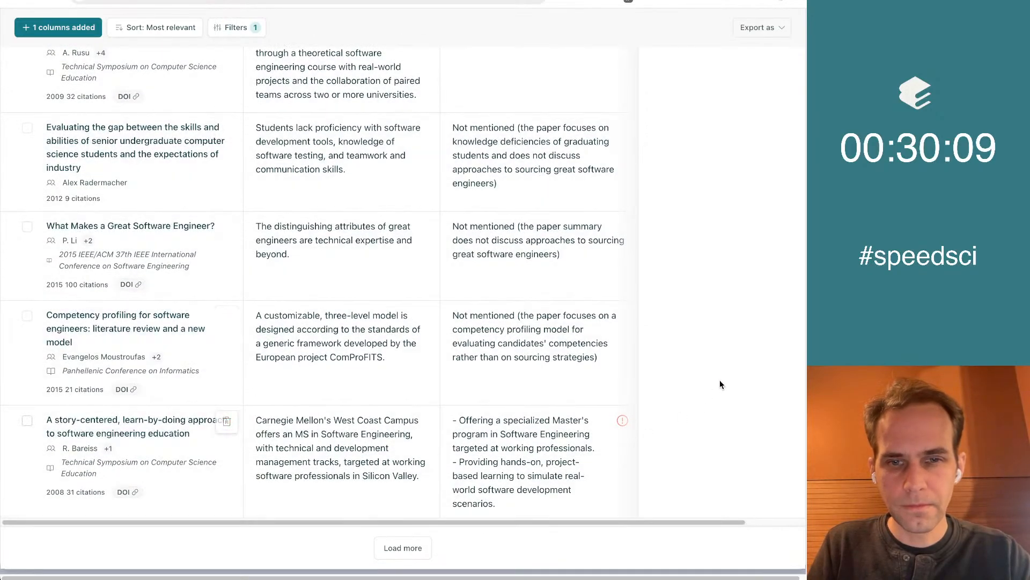
scroll(690, 319, up, 20)
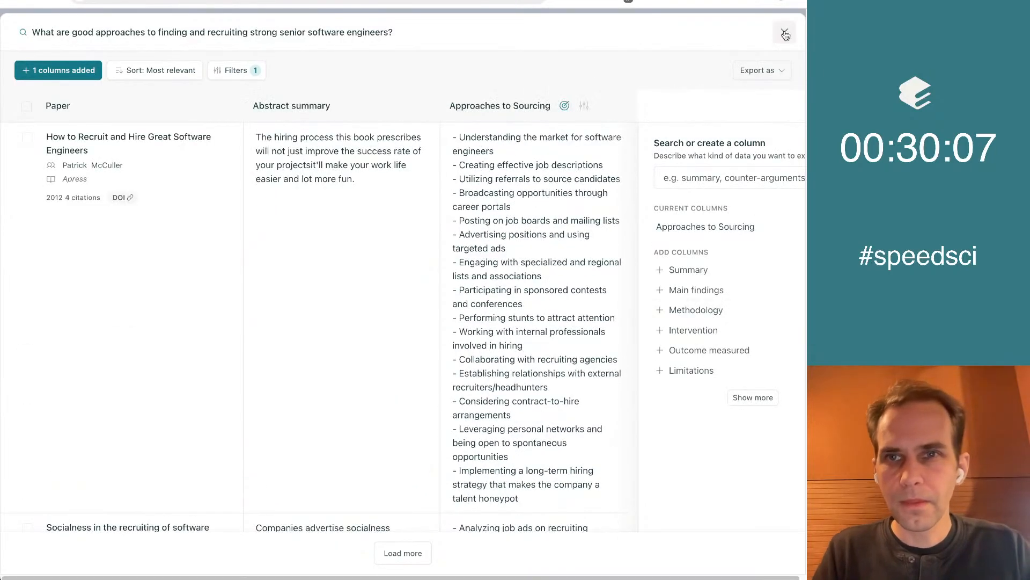
Close the full-size table view and collapse the results under the first research question in the notebook
click(785, 34)
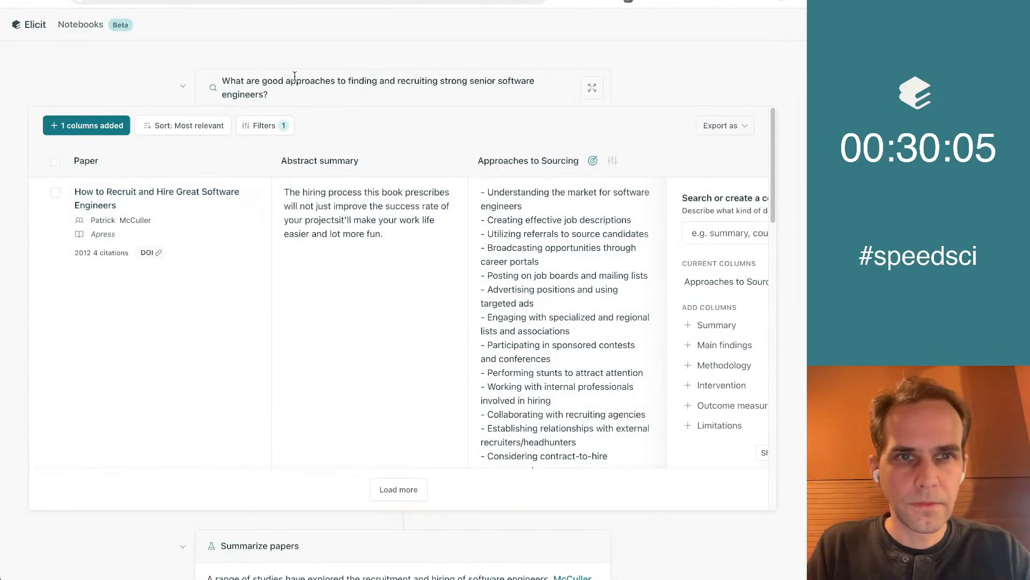
drag(222, 80, 331, 100)
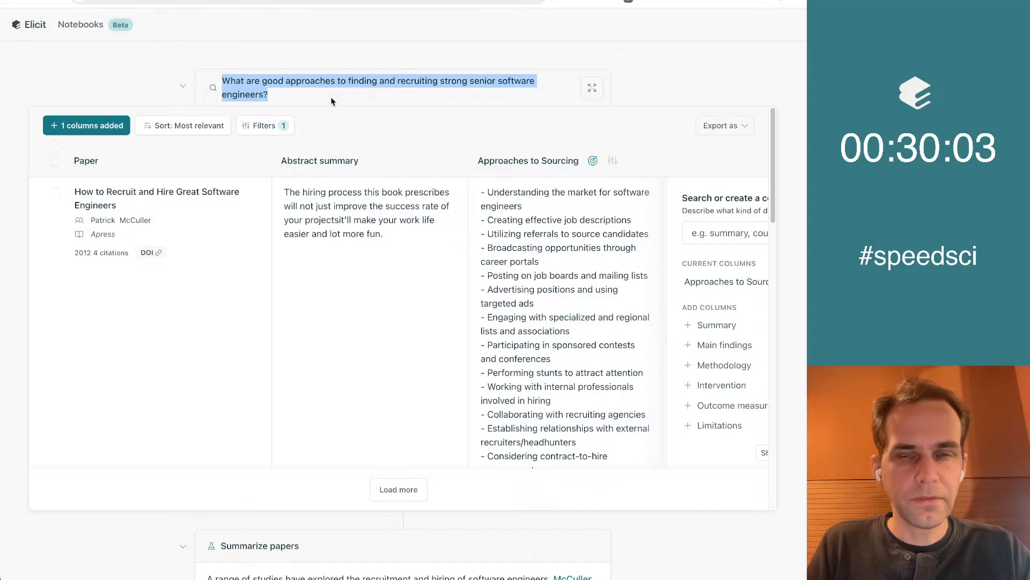
click(331, 101)
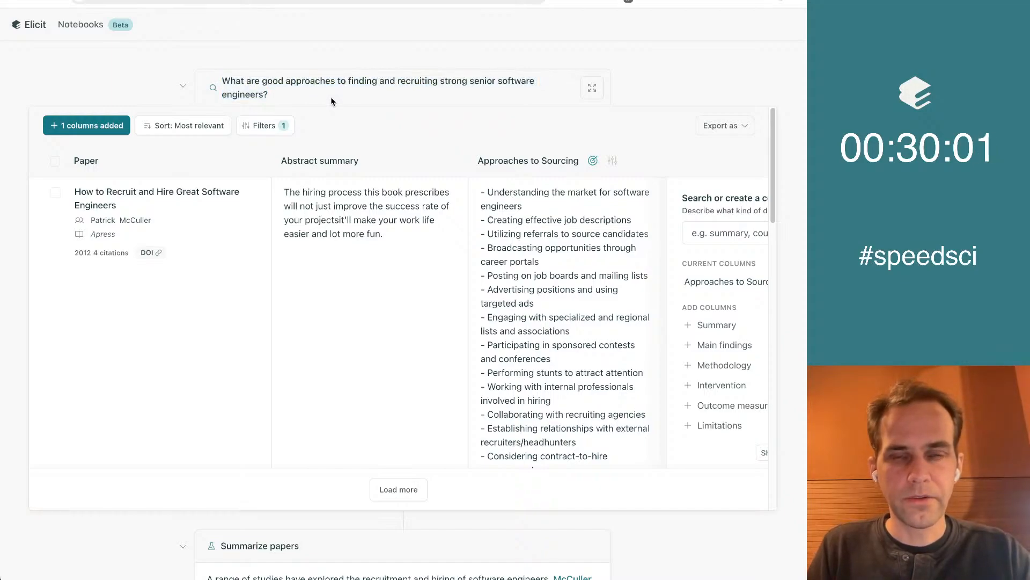
click(182, 87)
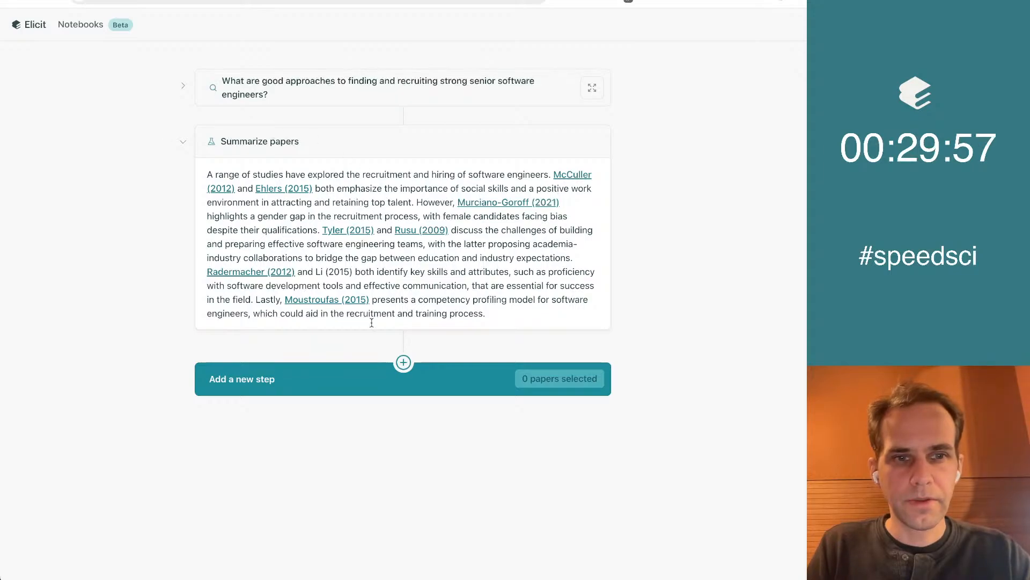
click(284, 379)
click(279, 379)
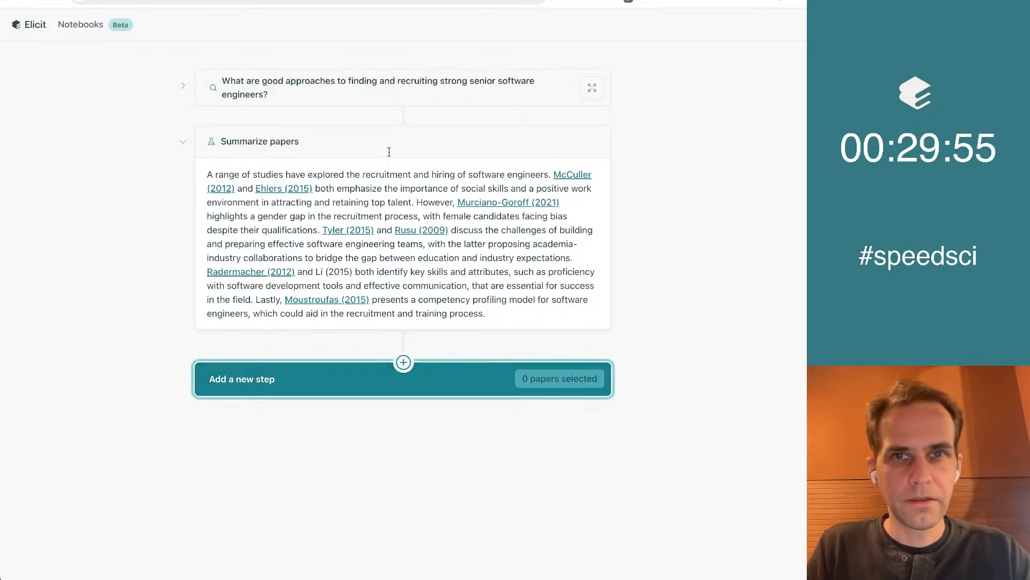
Switch to the Google Doc, make the question heading bold and end the bullet list with a blank line at the document's end
key(ctrl+Tab)
click(345, 138)
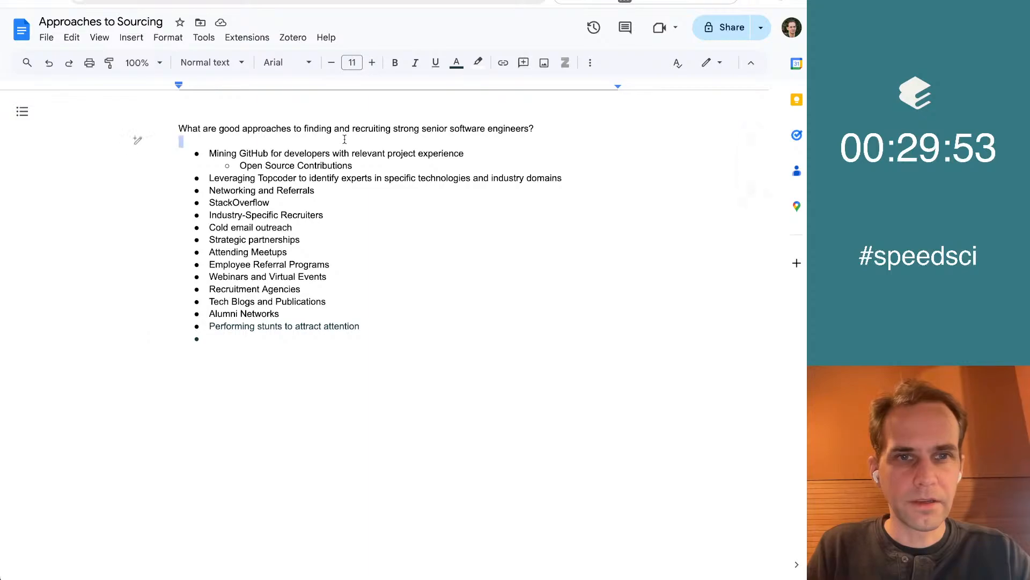
key(Up)
key(shift+Down)
key(super+b)
key(super+Down)
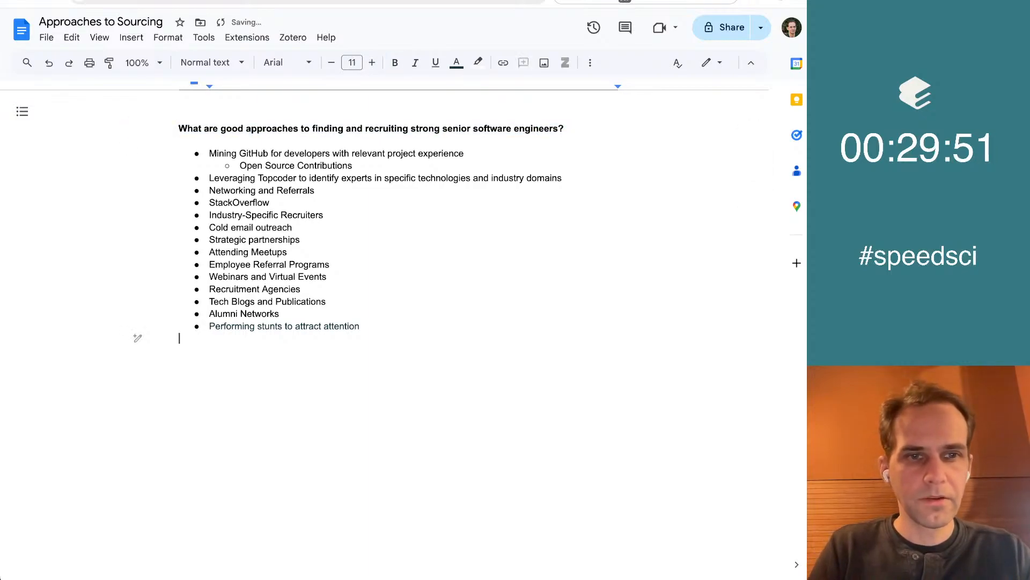
key(Return)
Return to Elicit, add a new research question step and fill it with a copy of the first question's text
key(ctrl+shift+Tab)
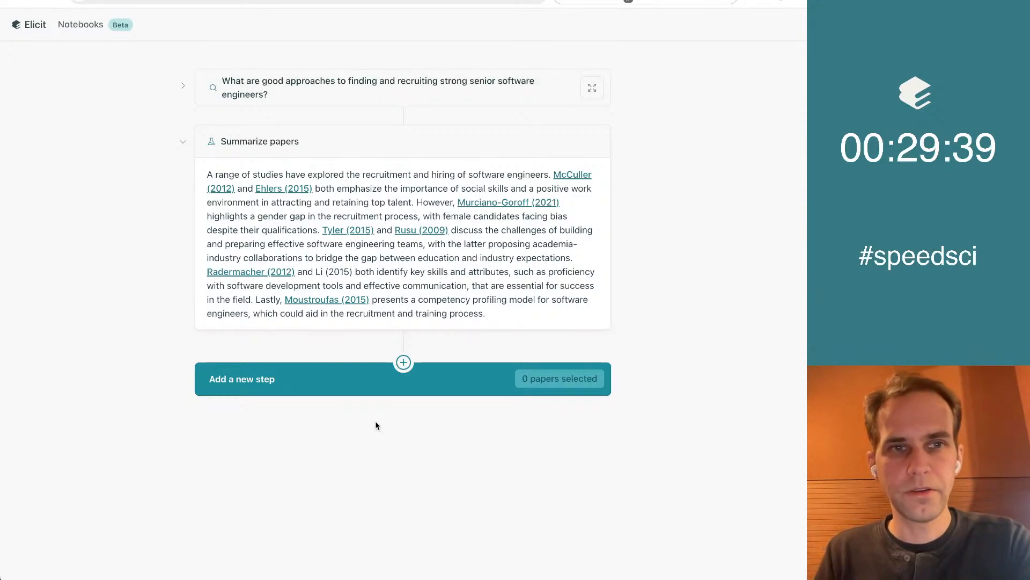
click(293, 386)
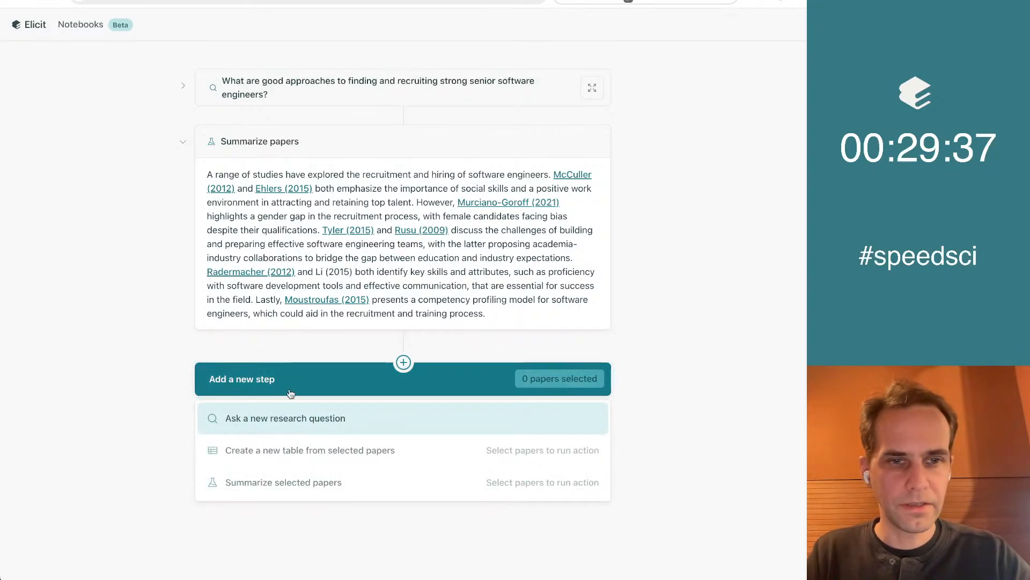
click(285, 417)
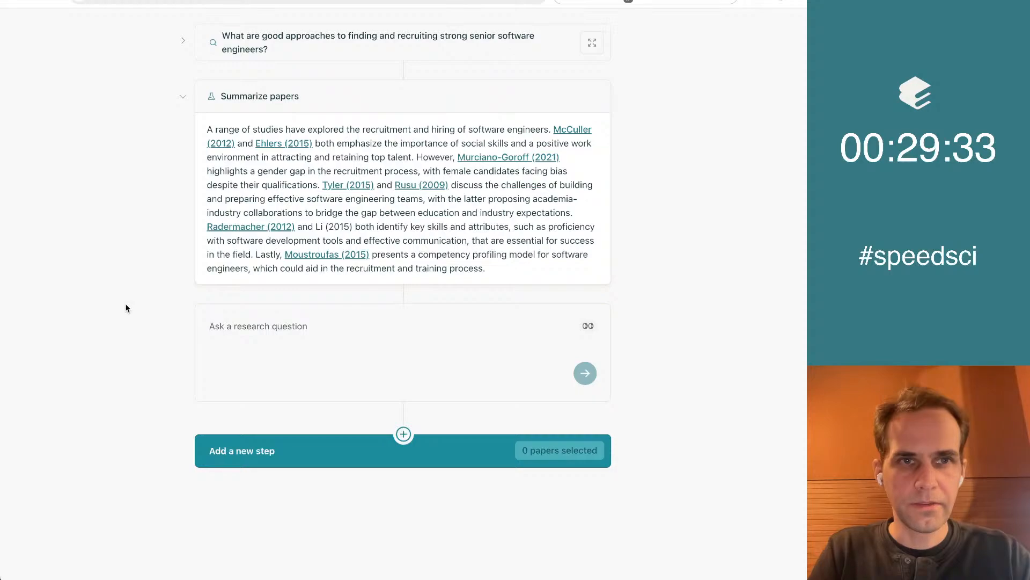
triple_click(255, 44)
key(ctrl+c)
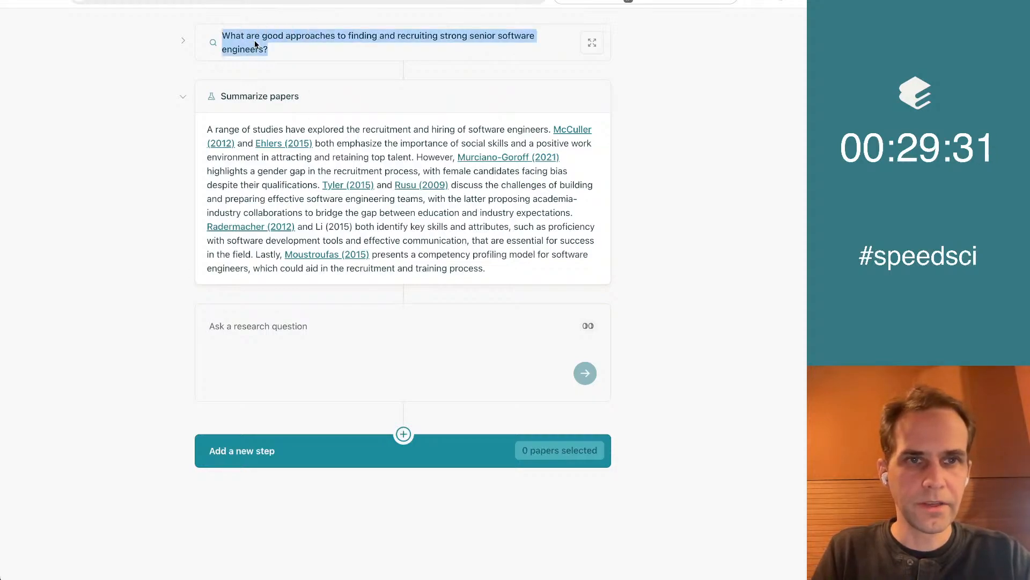
click(285, 381)
key(ctrl+v)
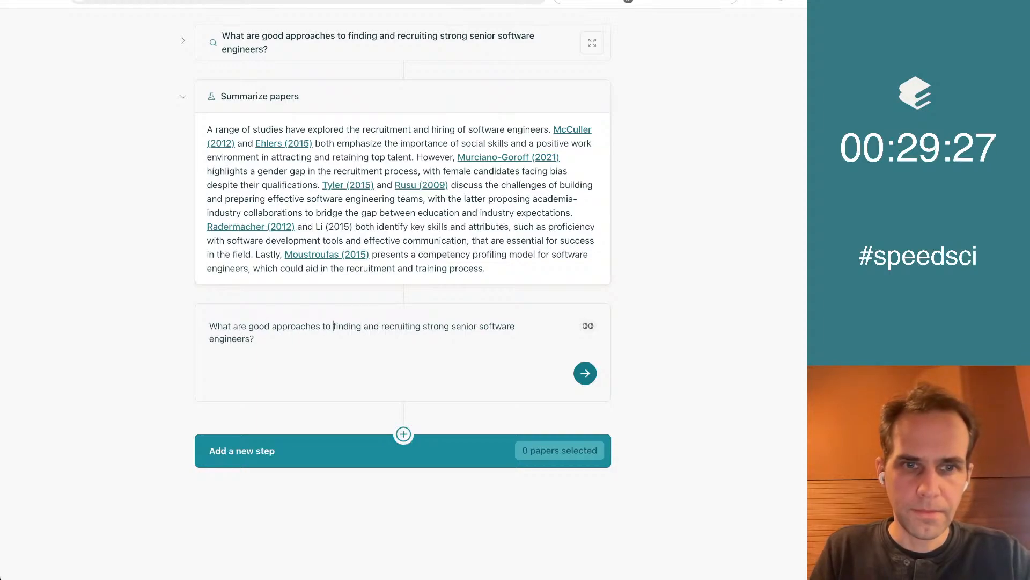
Replace "finding and recruiting strong senior software engineers?" in the new question with "sourcing talent?"
key(alt+shift+Right)
key(alt+shift+Right)
key(alt+shift+Right)
key(shift+Down)
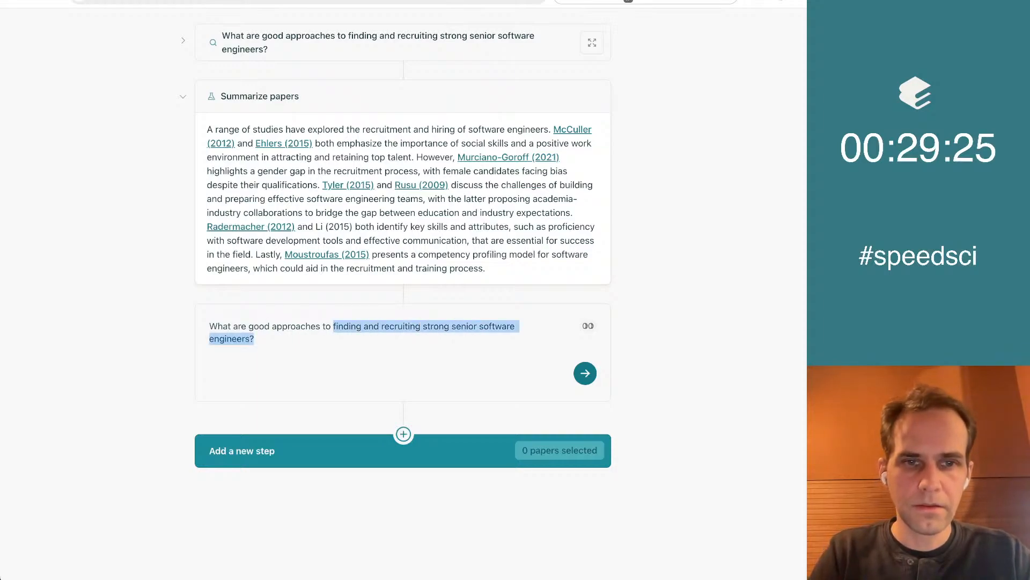
text(sourcing )
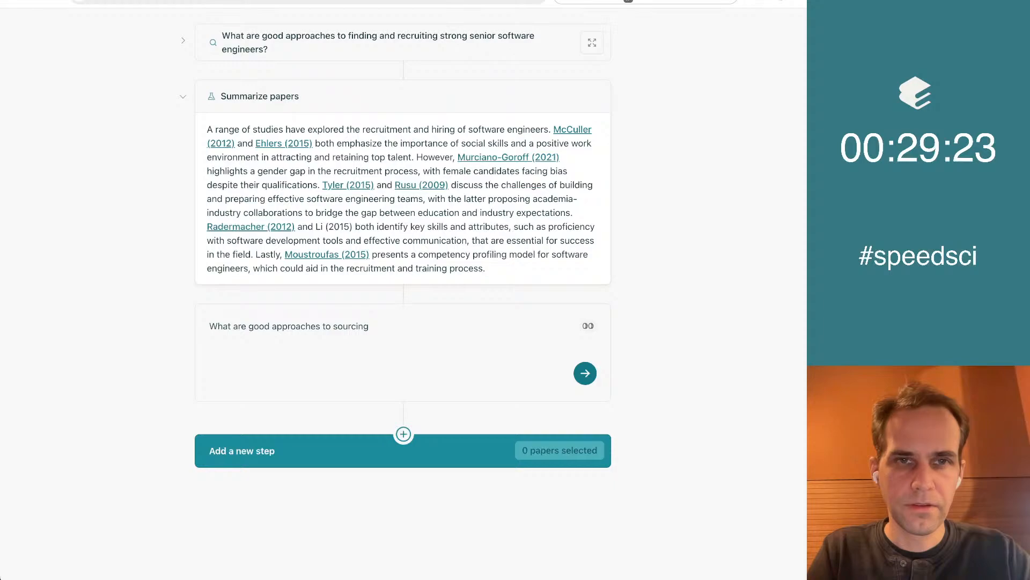
text(talent? That i)
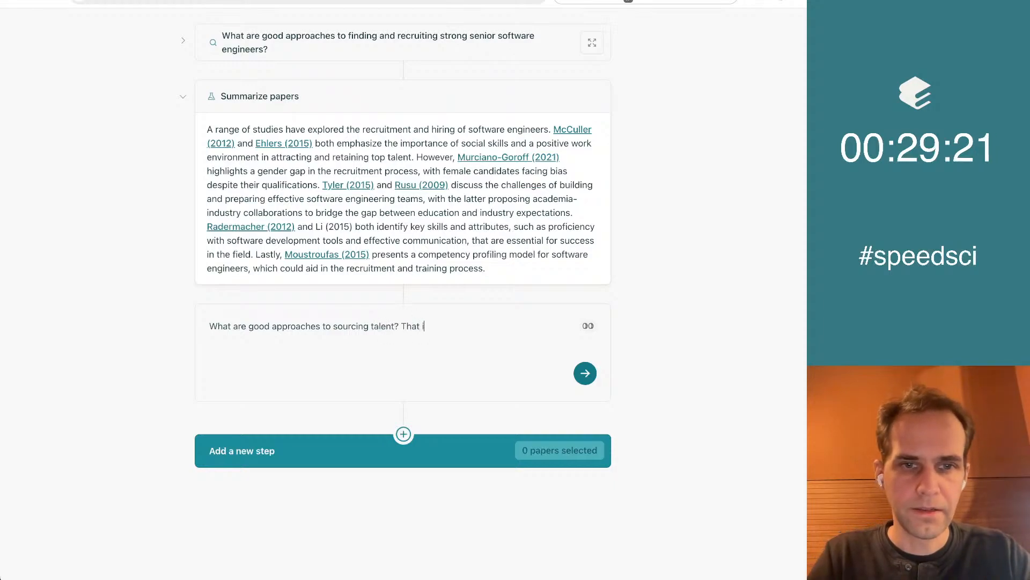
text(s, how we)
Extend the question with "That is, how can we create a great top-of-funnel for our hiring pool?" and run it
key(BackSpace)
key(BackSpace)
text(can we)
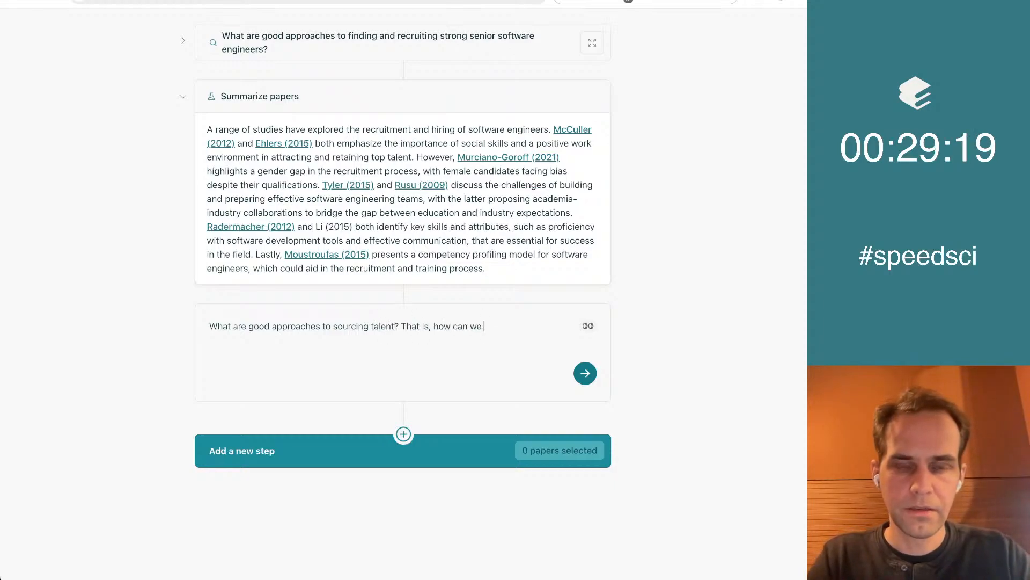
text( create a)
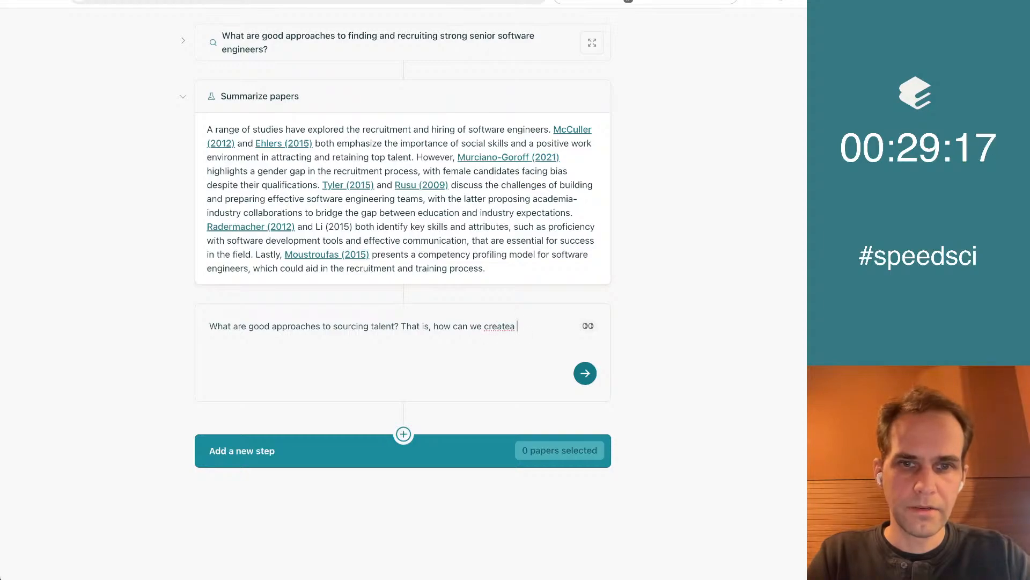
key(BackSpace)
key(BackSpace)
text(a great top-of-fnu)
key(BackSpace)
key(BackSpace)
text(unnel )
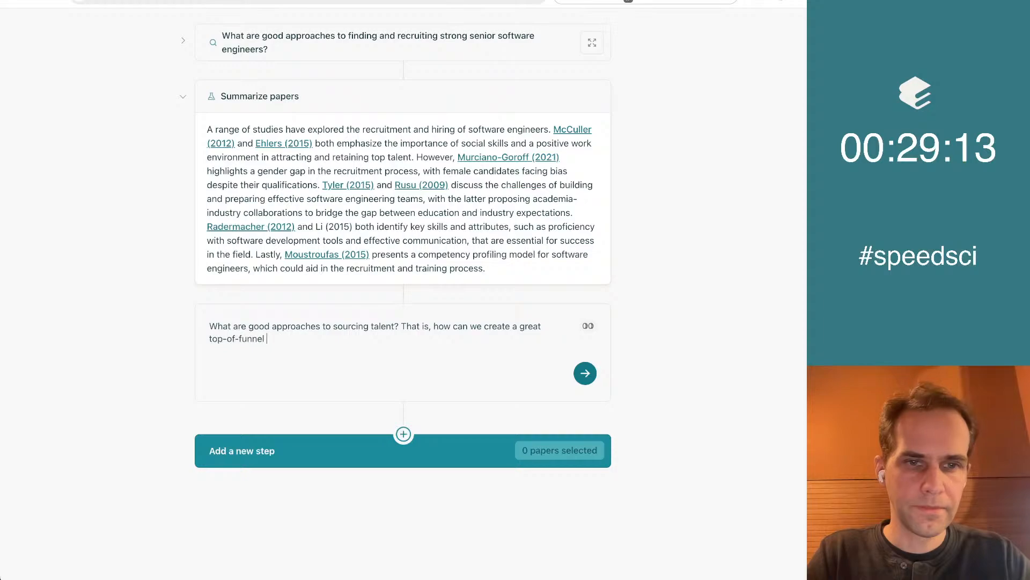
text(for our hiring)
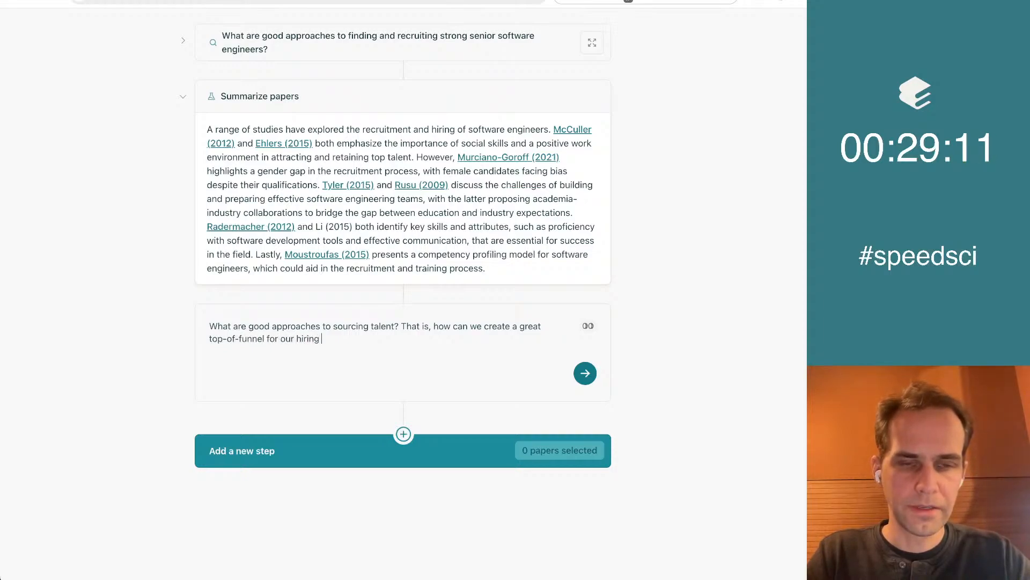
text( pool?)
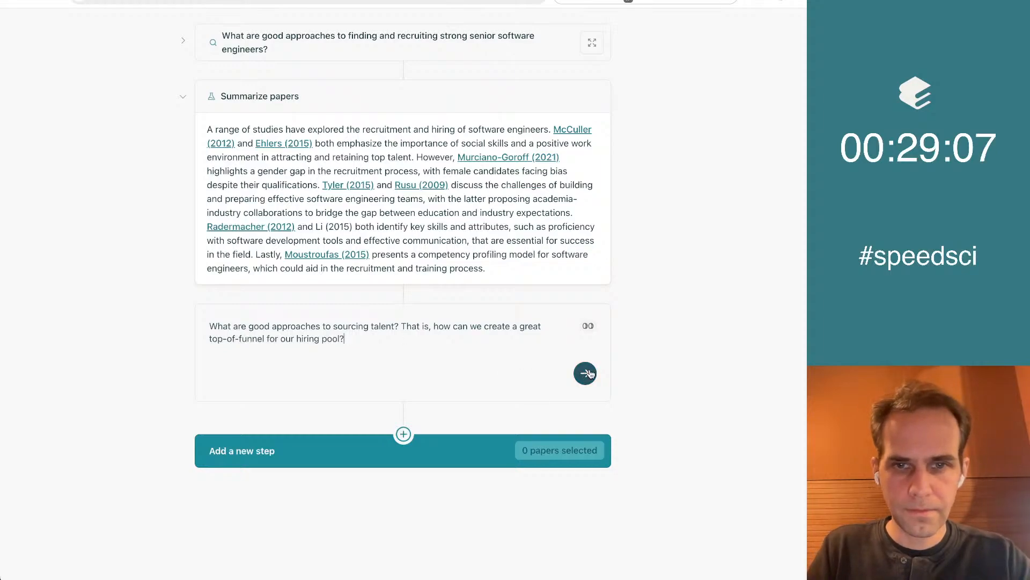
click(587, 373)
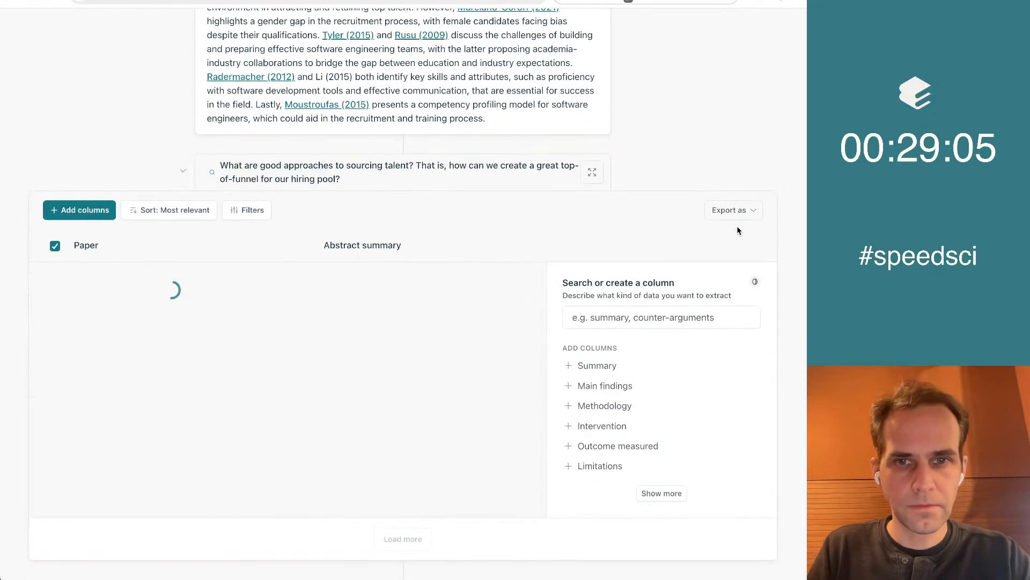
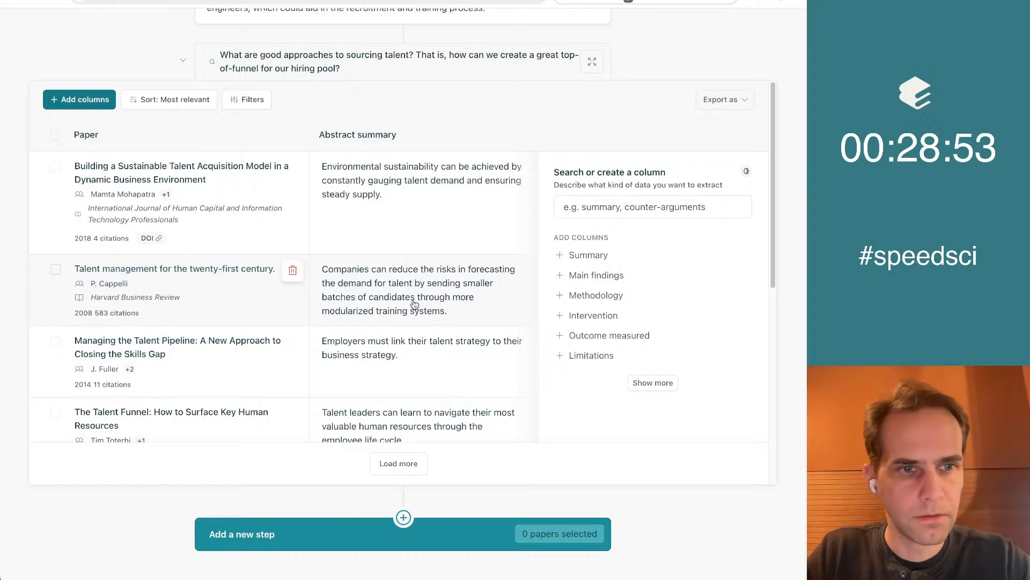
Add a custom column named "Does this propose a concrete strategy for sourcing talent, that is, for creating a great top-of-funnel hiring pool?"
scroll(414, 304, down, 3)
scroll(418, 268, up, 3)
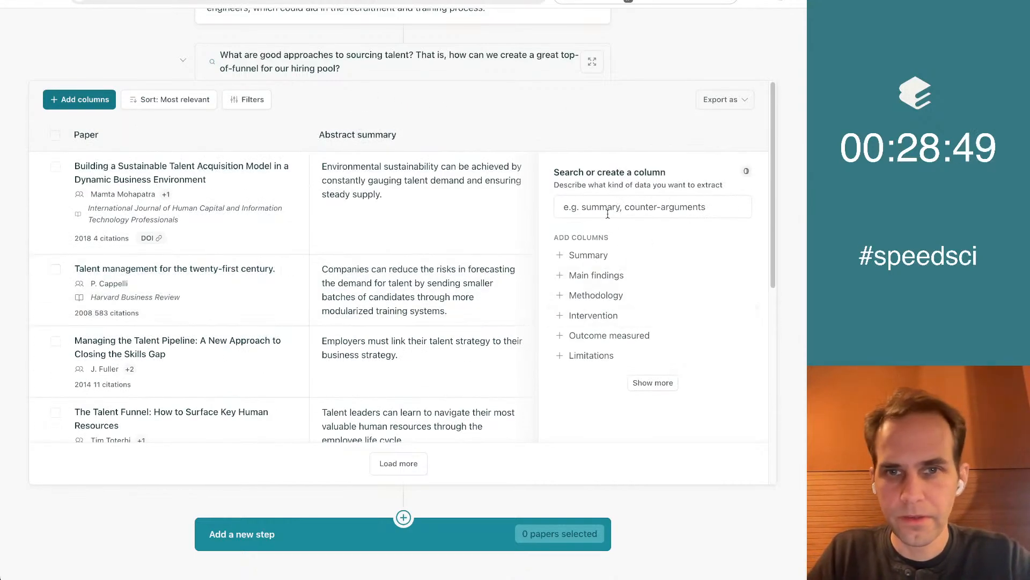
text(Wha)
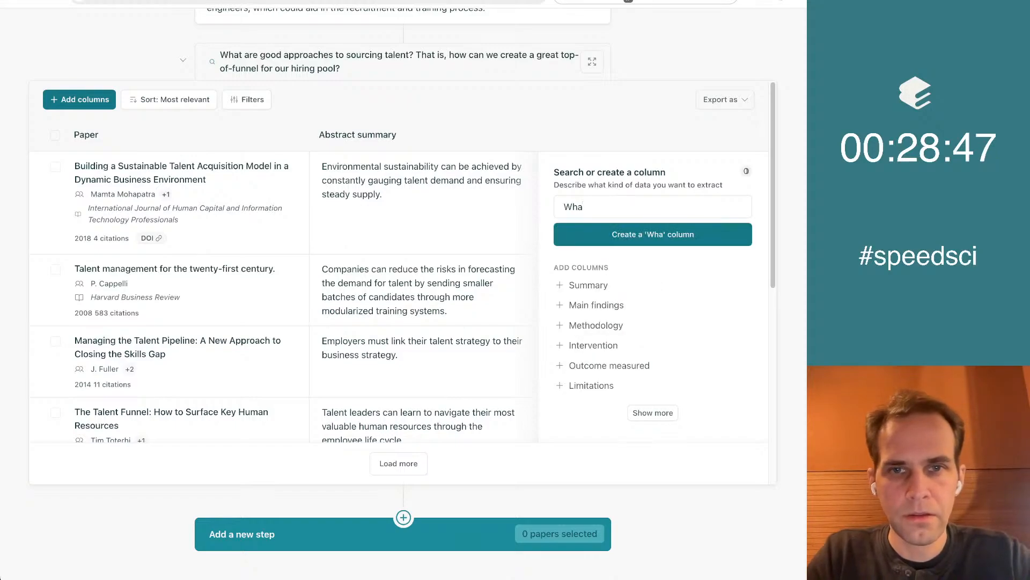
text(Does this p)
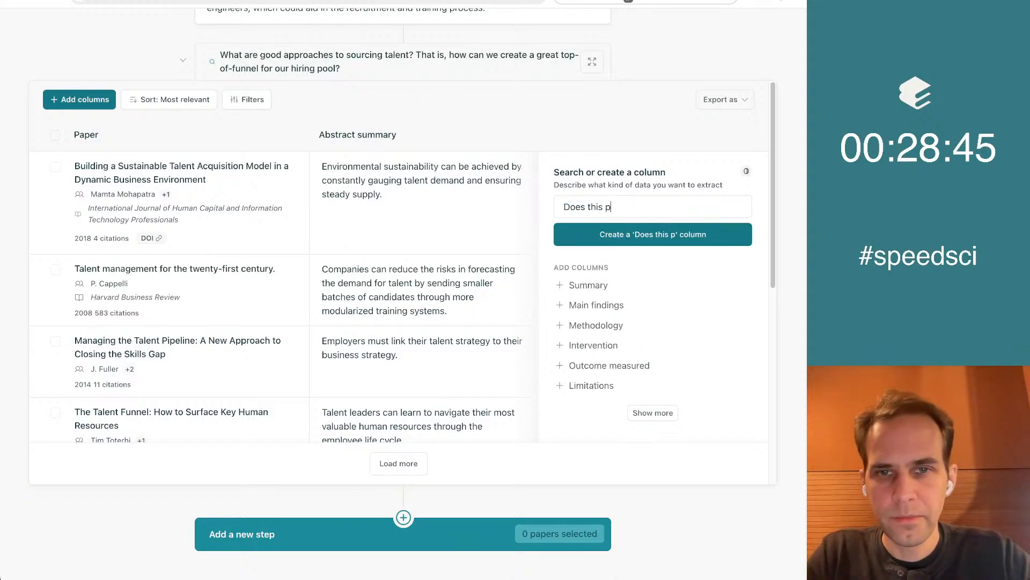
text(ropose a concrete )
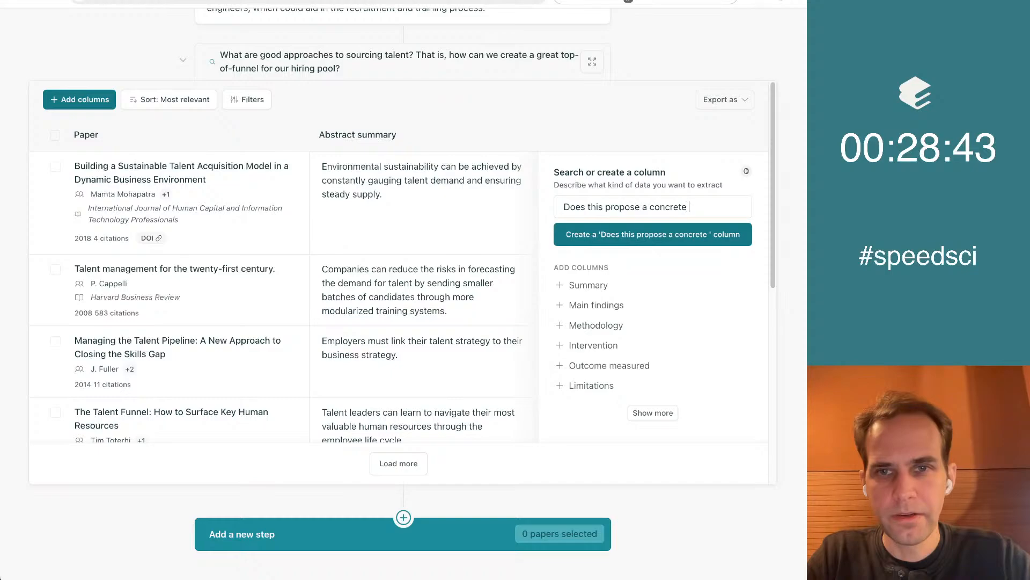
text(strategy for )
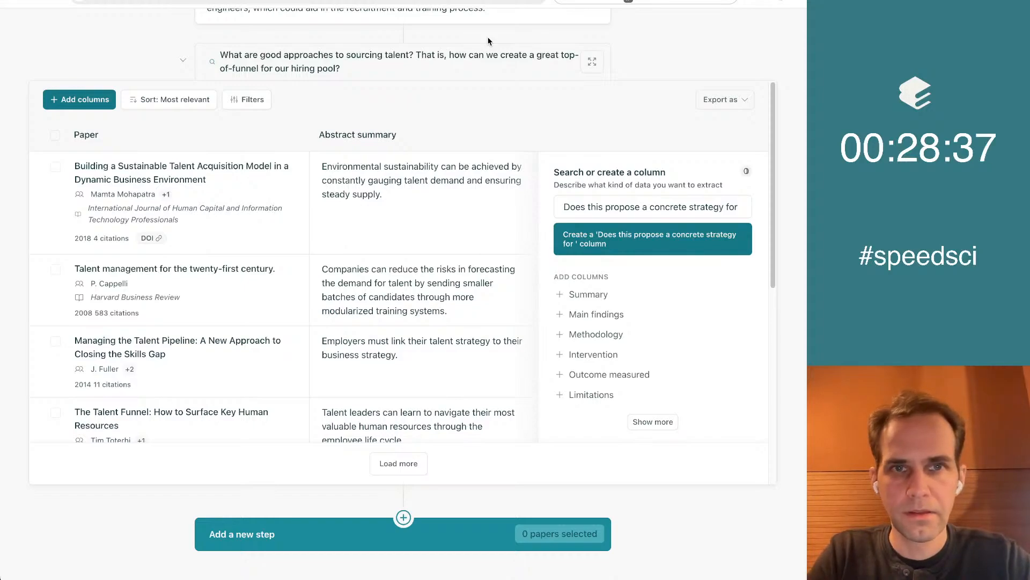
text(sourcing talent, that is)
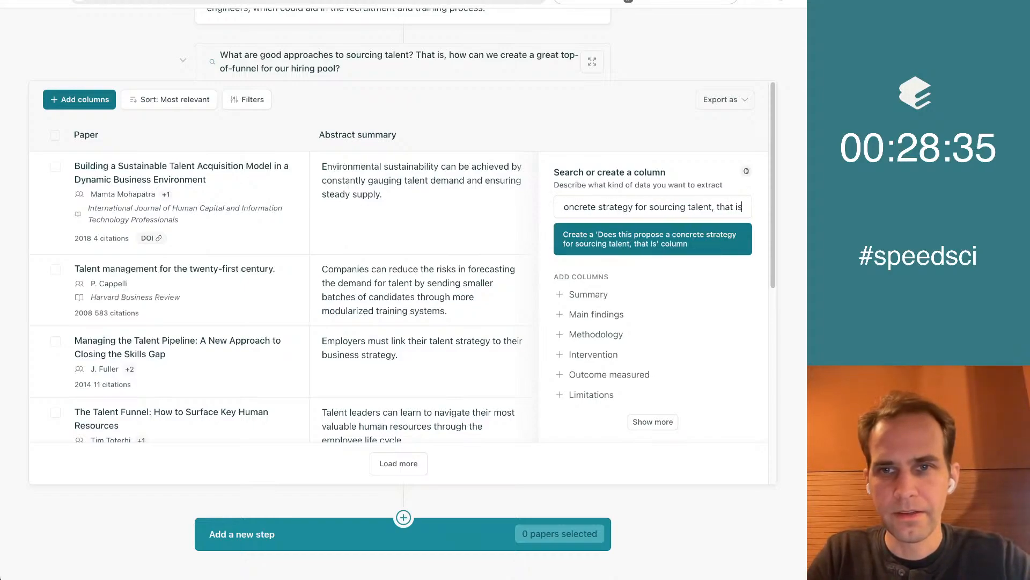
text(, for creating a )
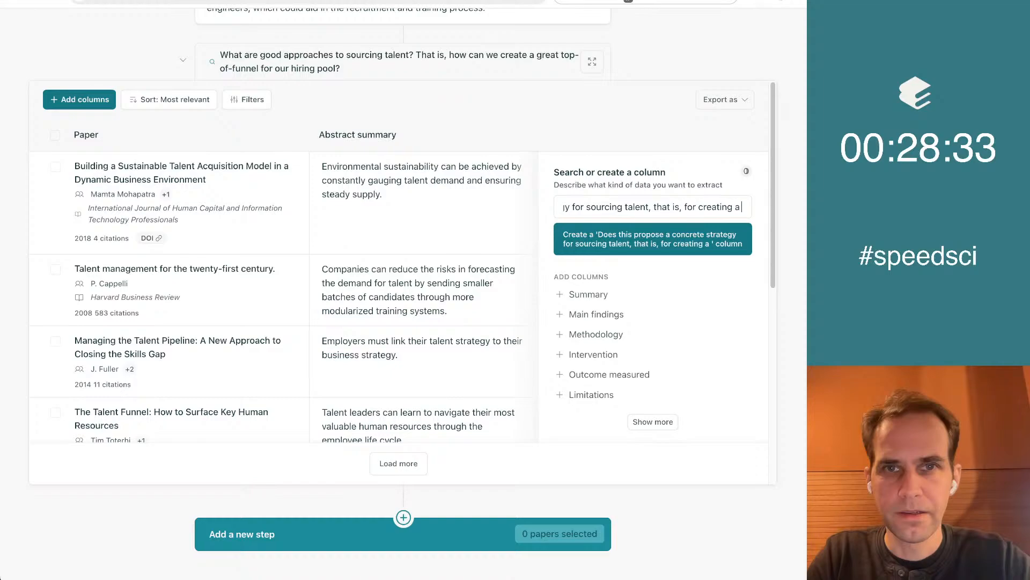
text(great top-of-f)
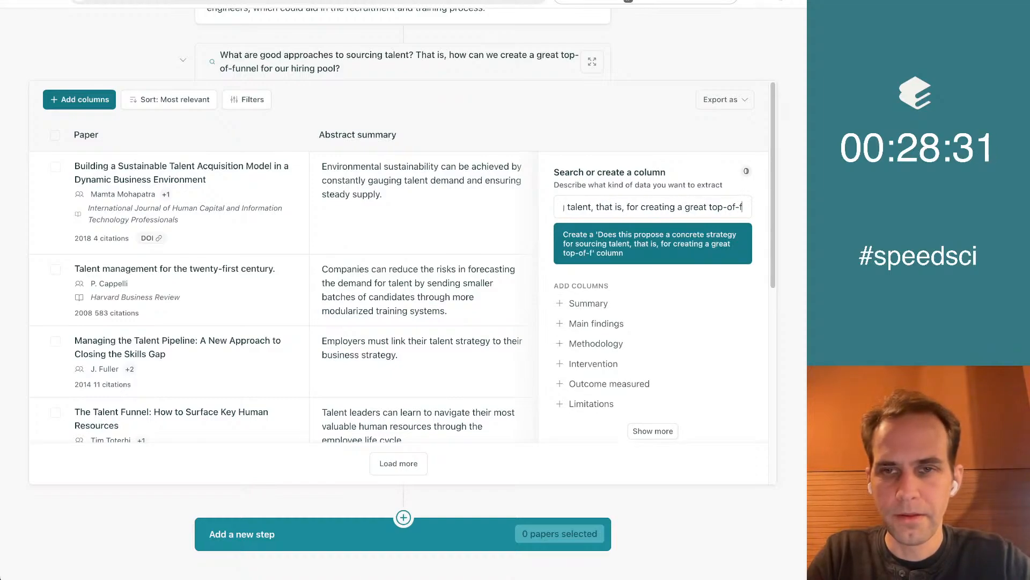
text(unnel hiring pool?)
click(649, 241)
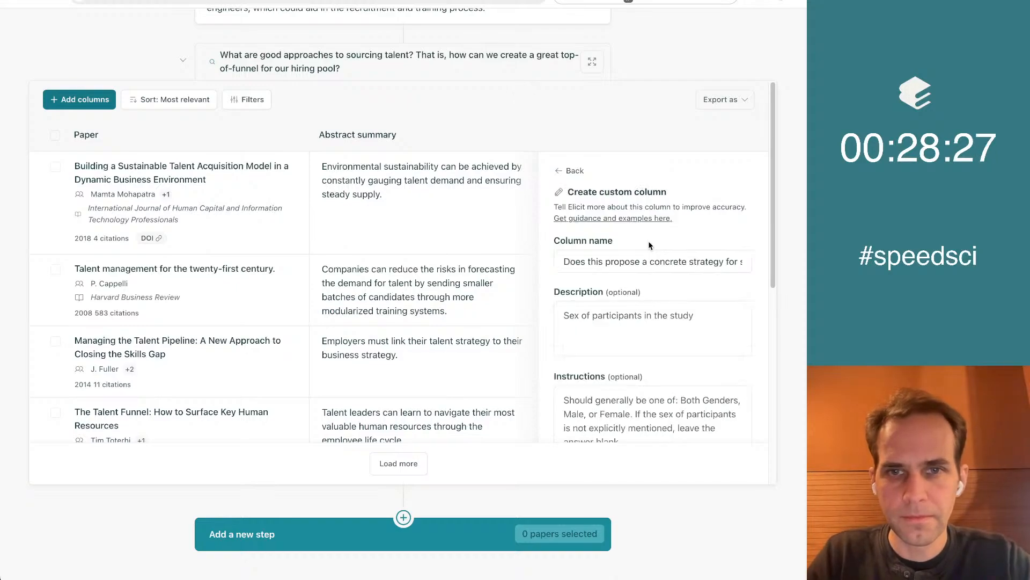
scroll(671, 242, down, 5)
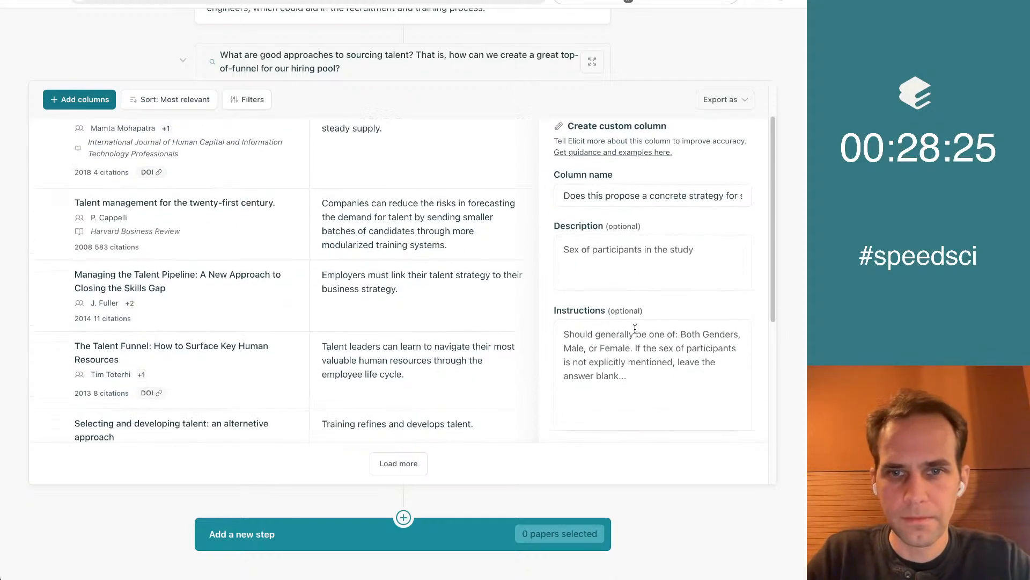
click(706, 185)
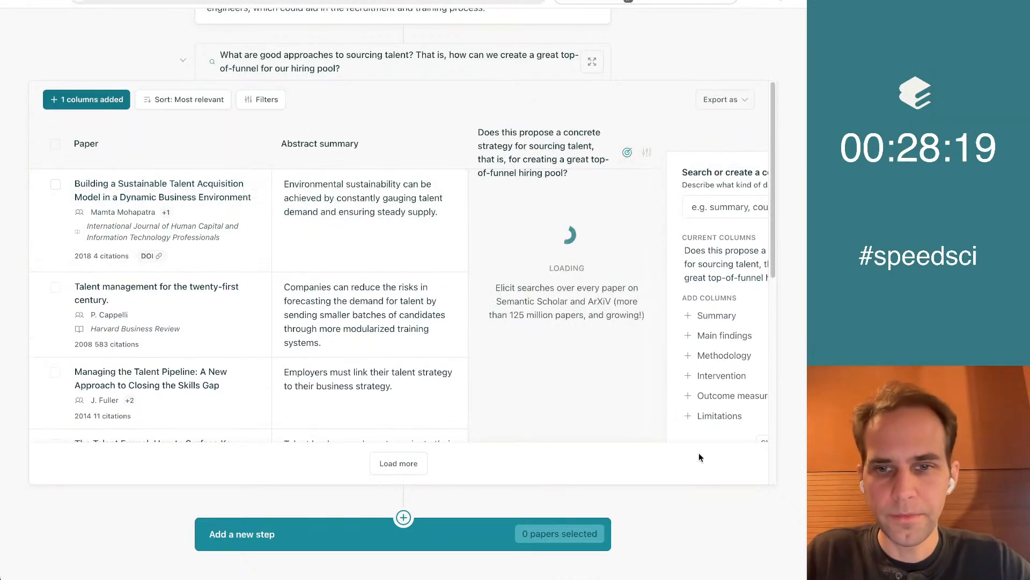
Expand the sourcing question's results table to full view and load more papers
click(592, 62)
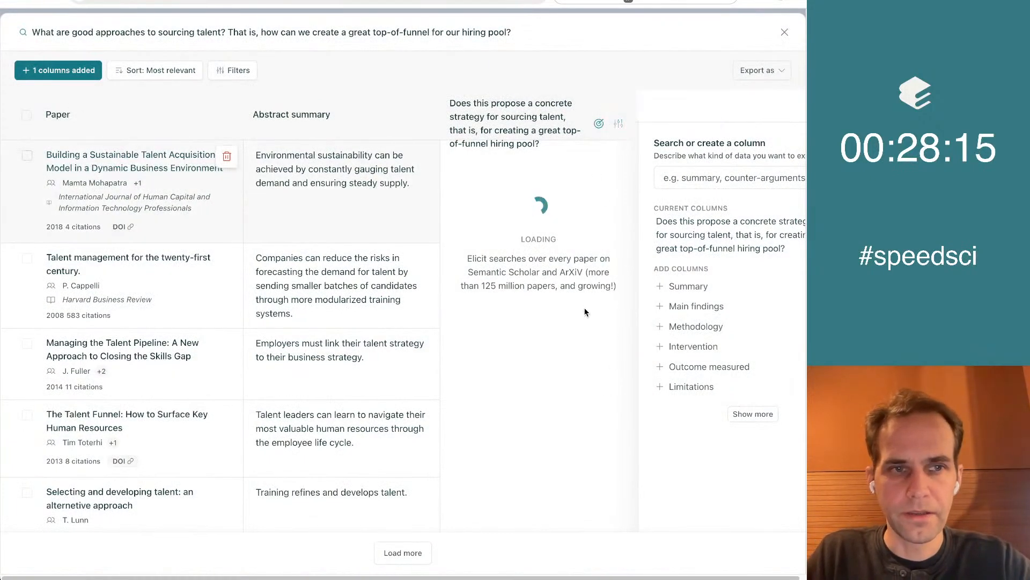
scroll(585, 311, down, 6)
click(401, 546)
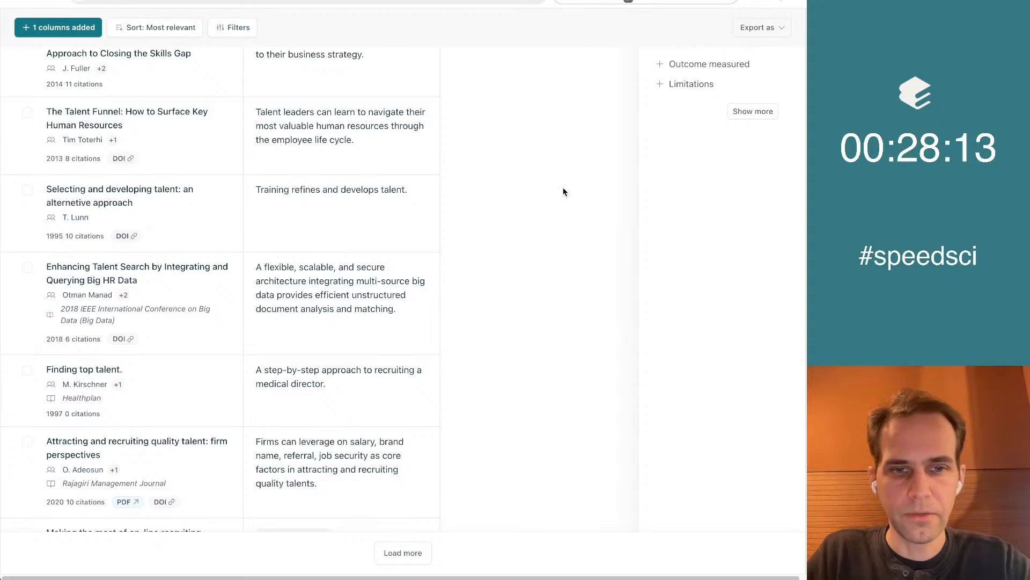
scroll(492, 455, down, 8)
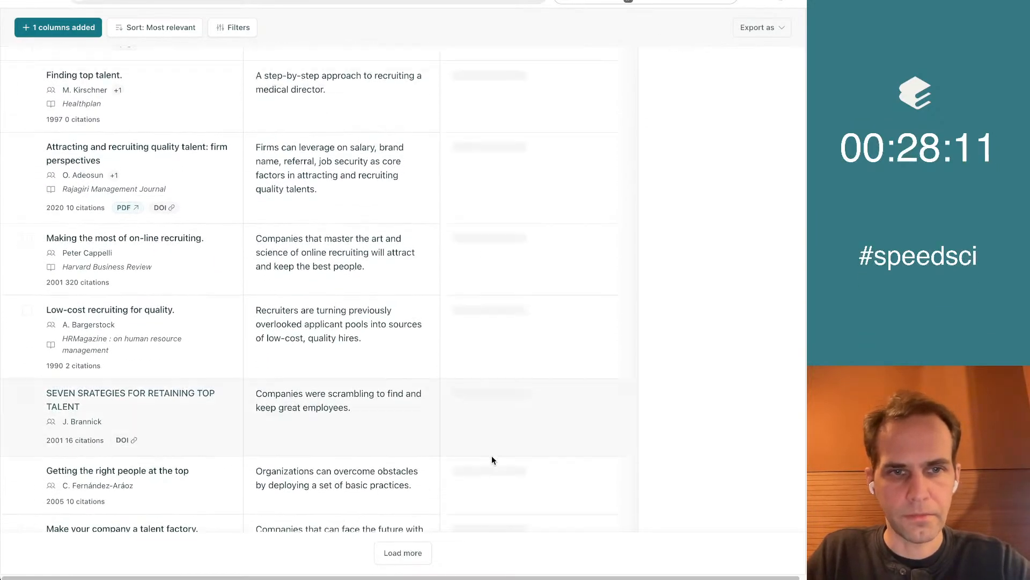
scroll(494, 255, down, 2)
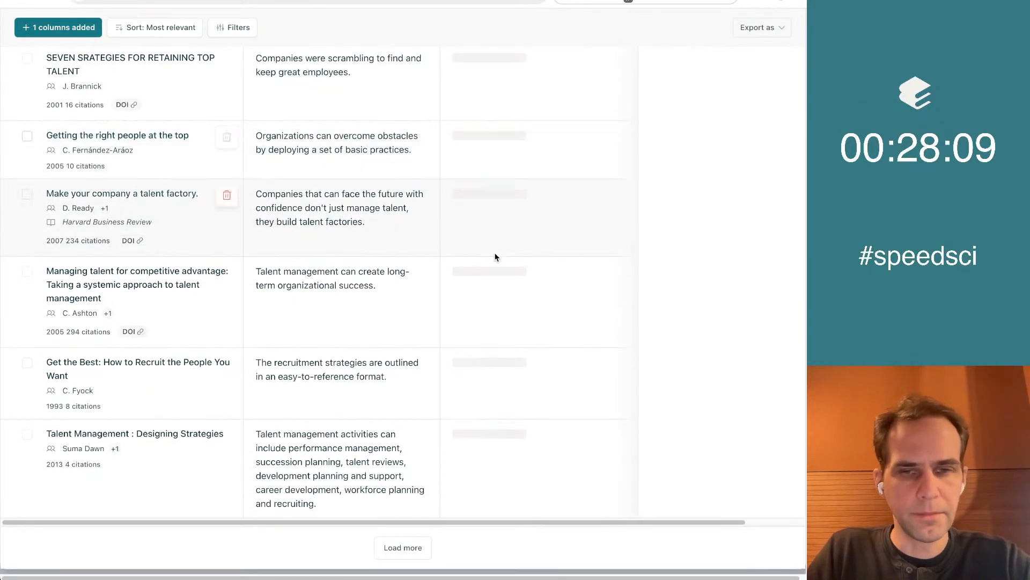
scroll(537, 247, up, 20)
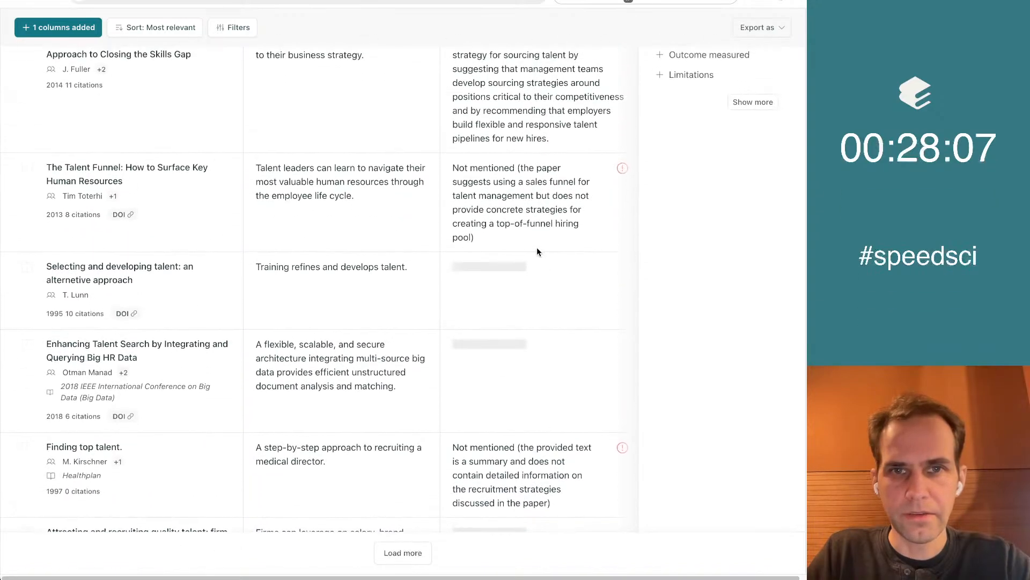
scroll(539, 252, up, 3)
Edit the custom concrete-strategy column so its instructions ask for only Yes or No, and save it
click(620, 122)
click(624, 114)
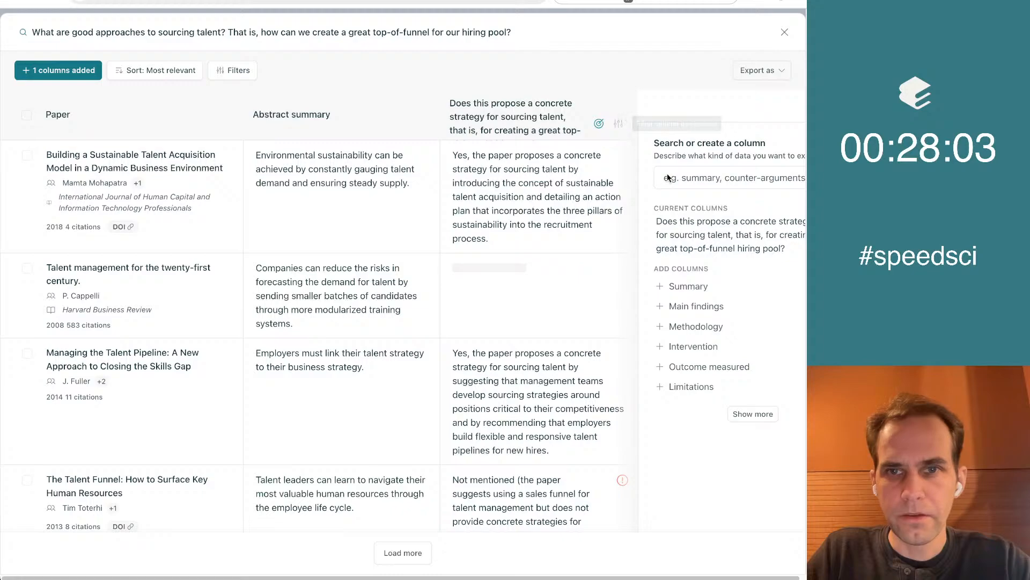
click(715, 240)
click(519, 274)
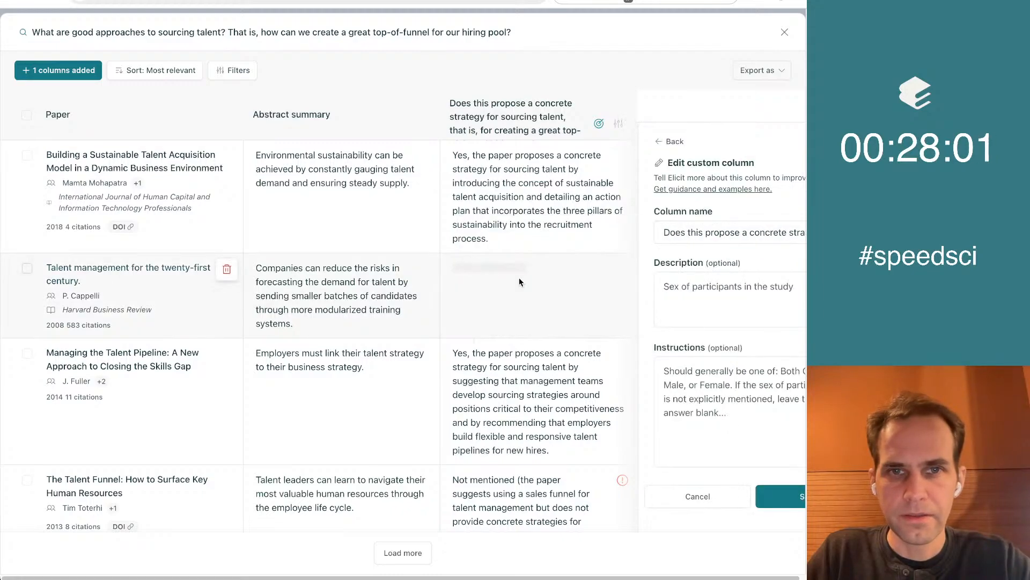
click(697, 421)
text(Say Yes or No)
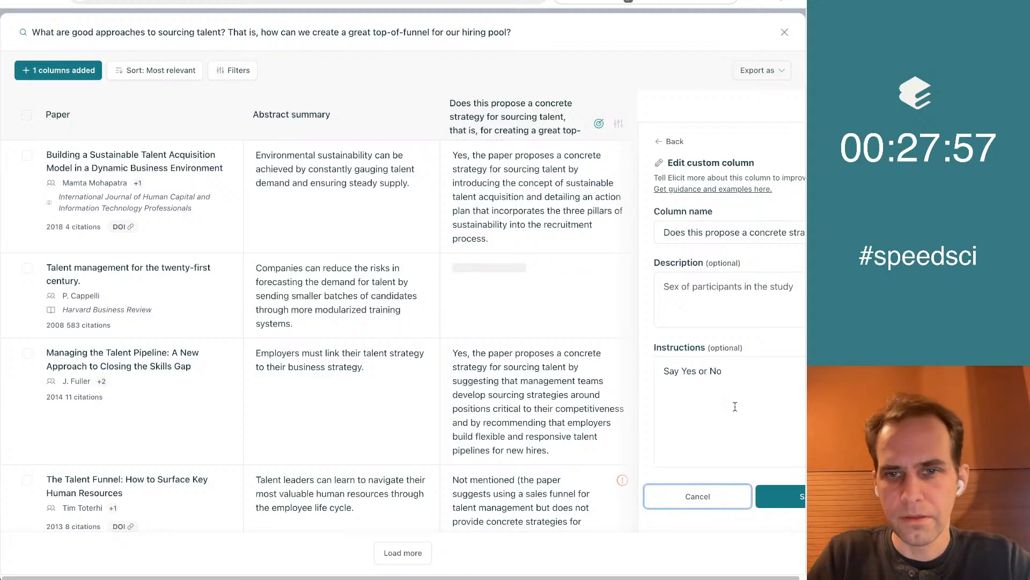
click(664, 371)
text(Only)
click(781, 496)
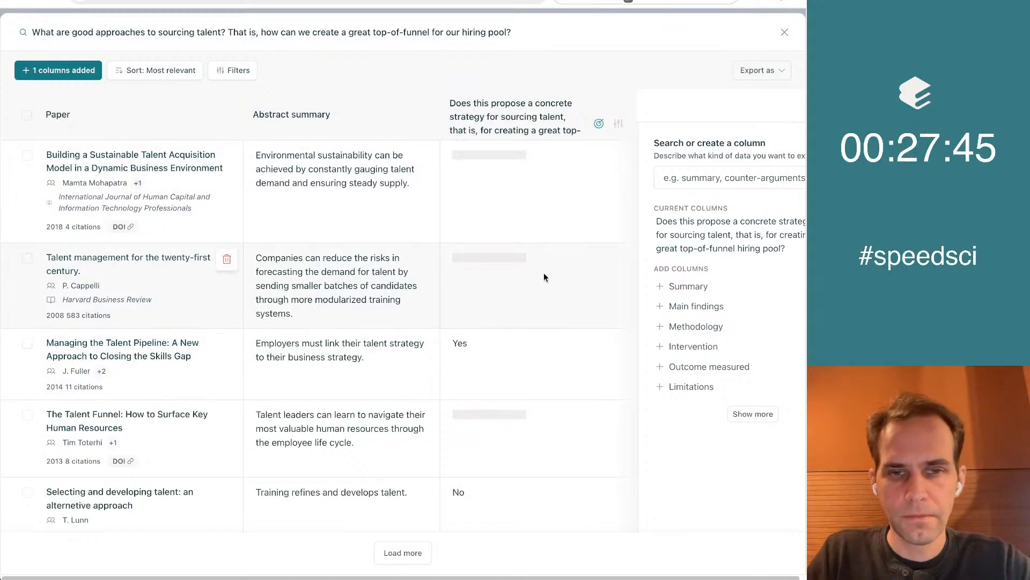
Filter the concrete-strategy column by the keyword "Yes"
scroll(544, 277, down, 10)
scroll(543, 277, up, 8)
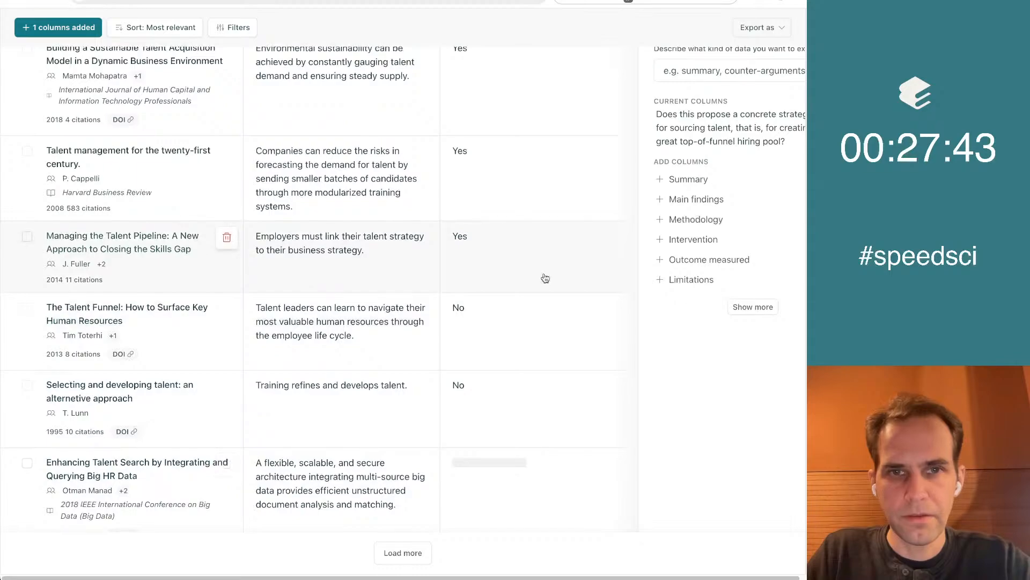
scroll(545, 278, up, 3)
click(618, 122)
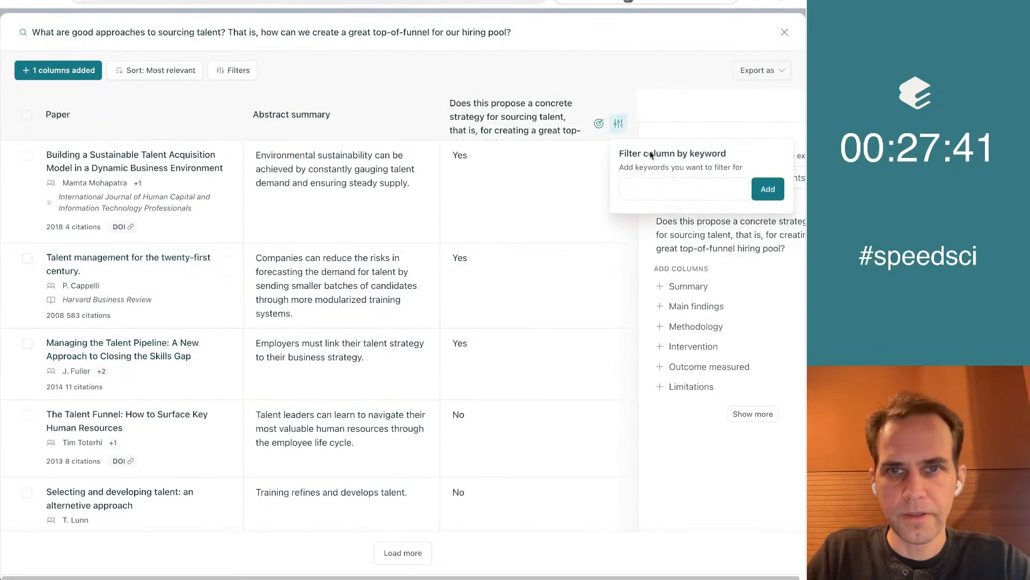
text(Yes)
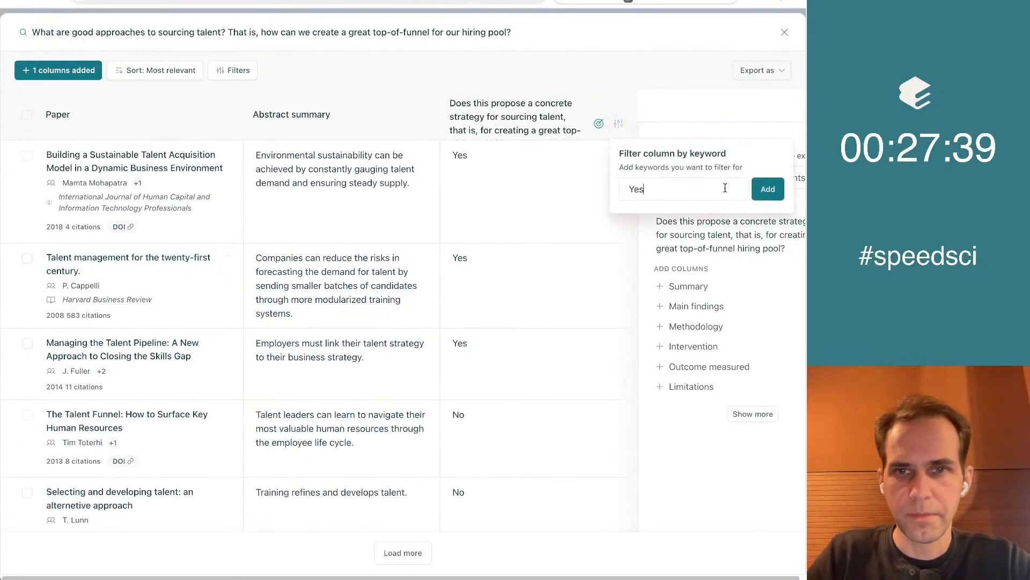
click(768, 188)
click(712, 479)
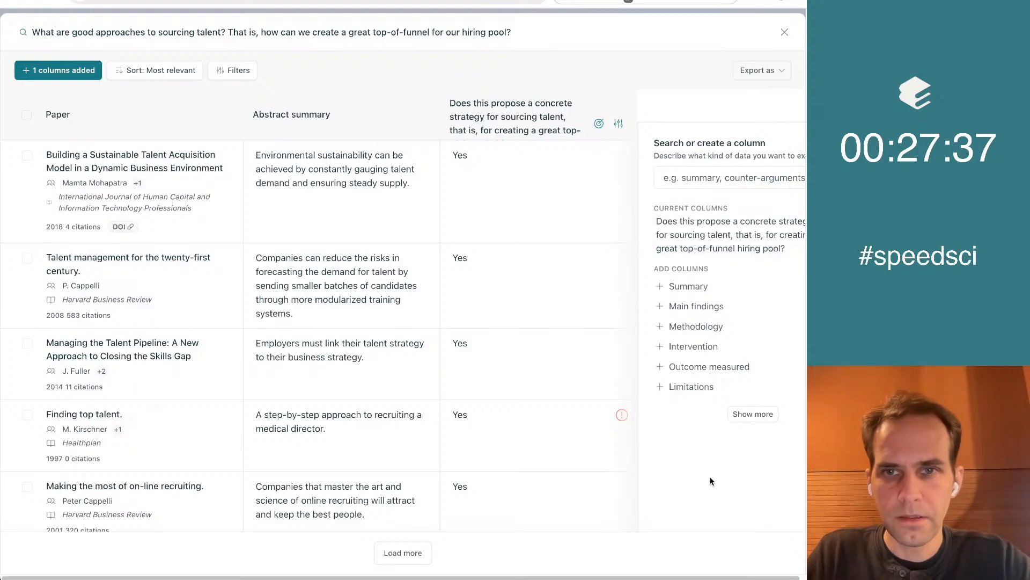
Start a new custom column named "What is the concrete strategy proposed for sourcing talent?"
scroll(711, 480, right, 2)
text(W)
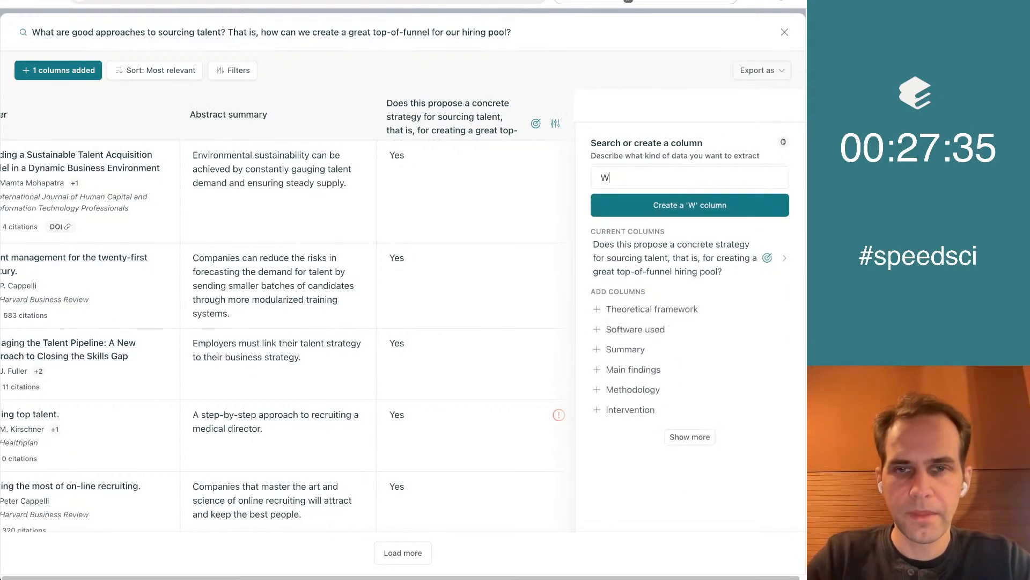
text(hat is the concre)
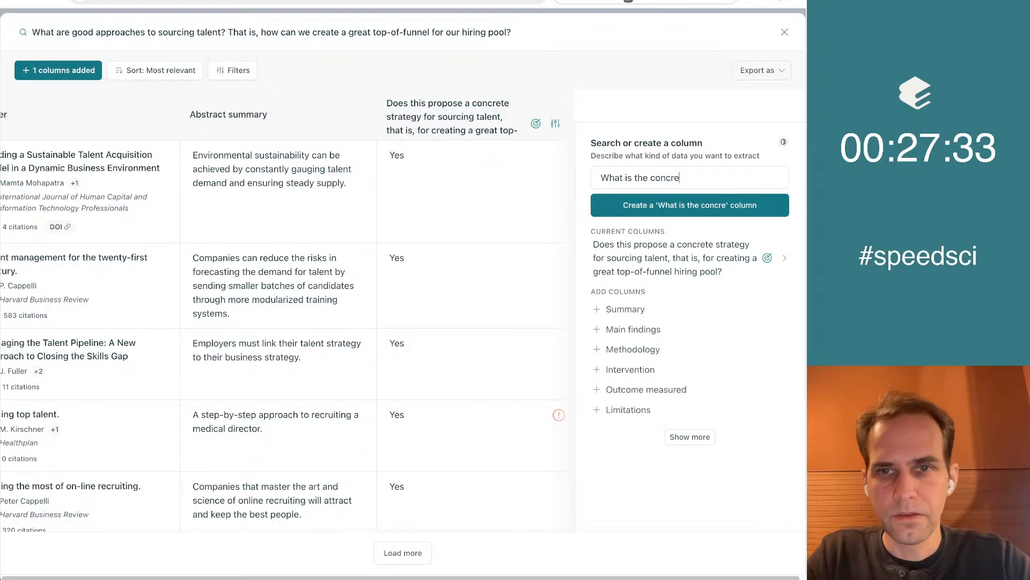
text(te strategy pro)
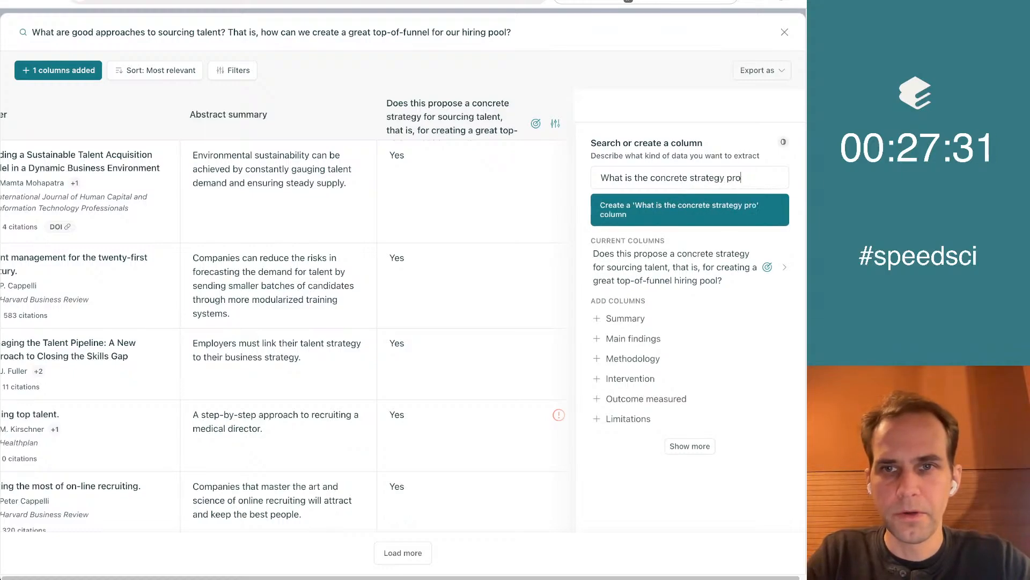
text(posed for sourcing talent,)
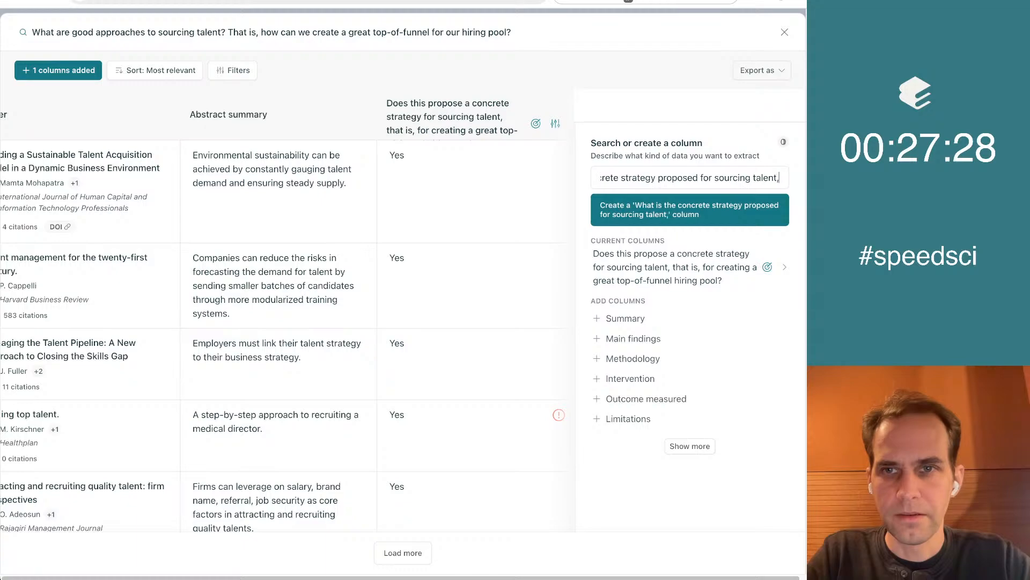
key(BackSpace)
text(?)
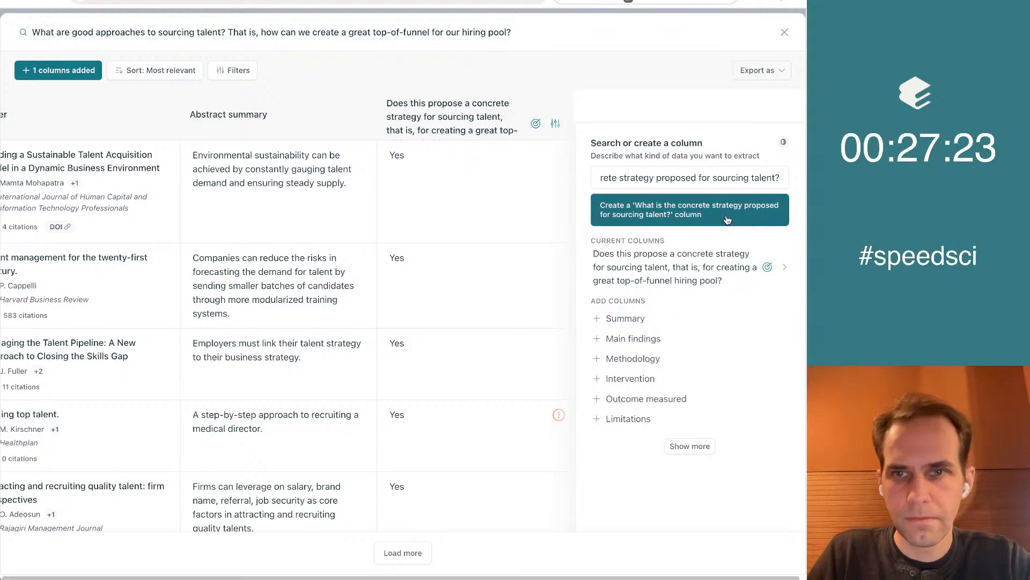
click(682, 217)
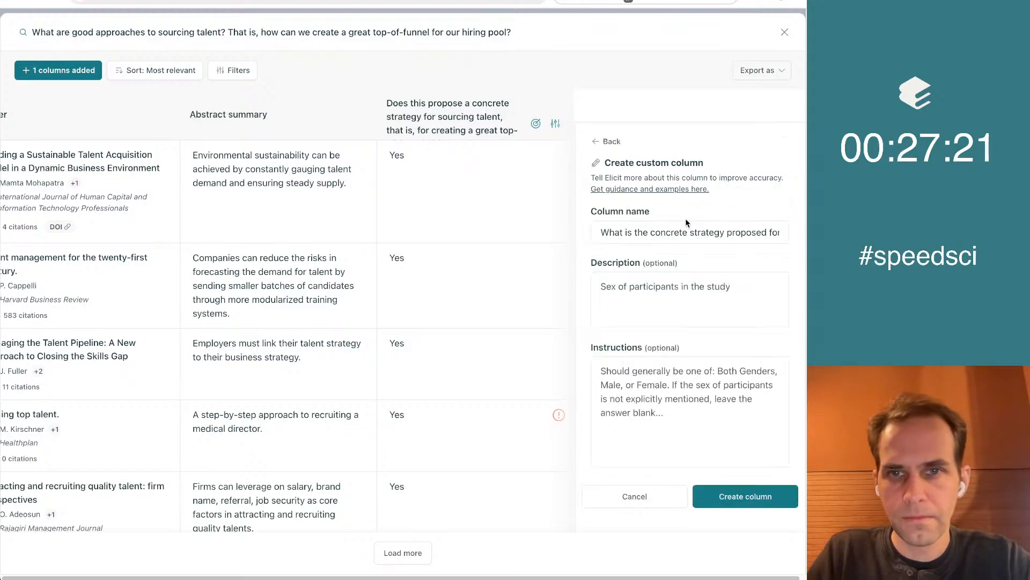
Instruct the new column to describe the strategy in enough concrete detail for me to implement it, and create the column
click(721, 459)
text(Describe)
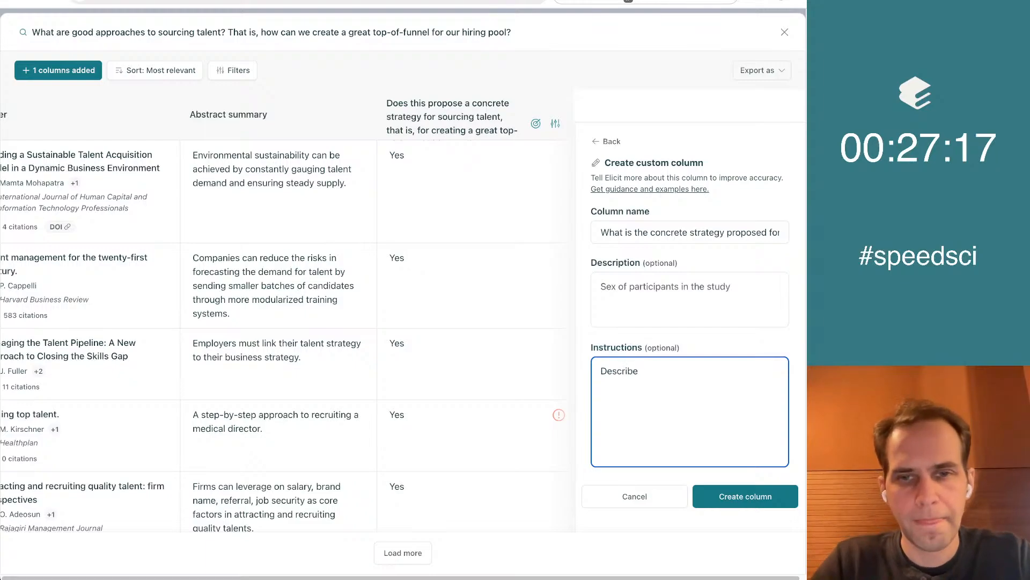
text( concrete enou)
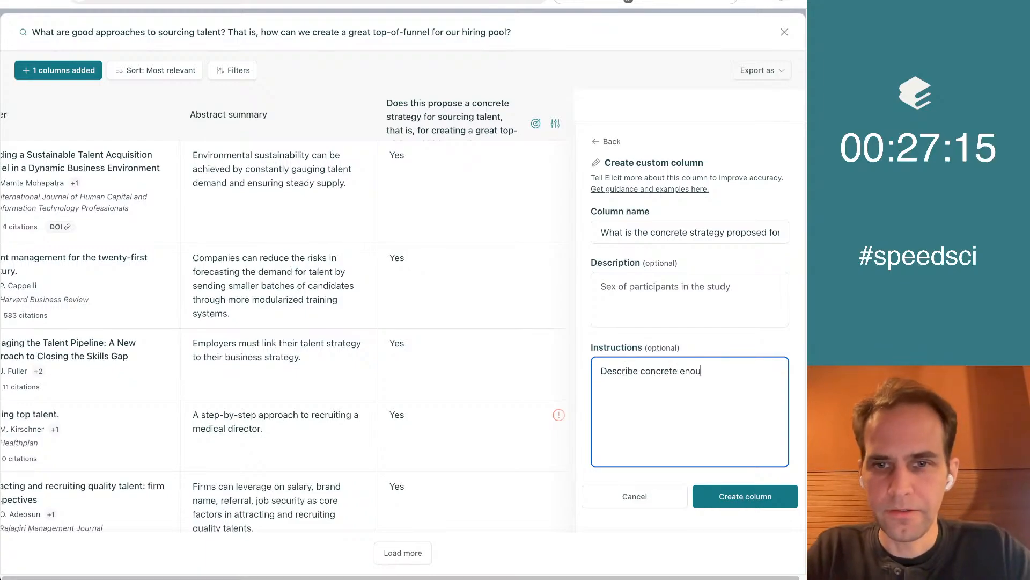
text(gh concrete detail fo)
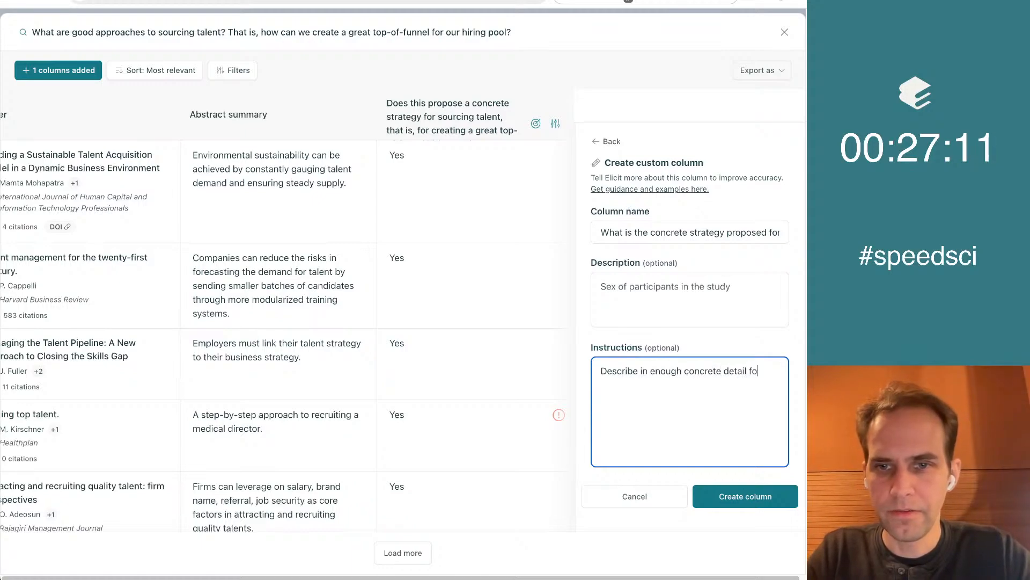
text(r me to implement the straeteeg)
key(BackSpace)
key(BackSpace)
key(BackSpace)
key(BackSpace)
key(BackSpace)
key(BackSpace)
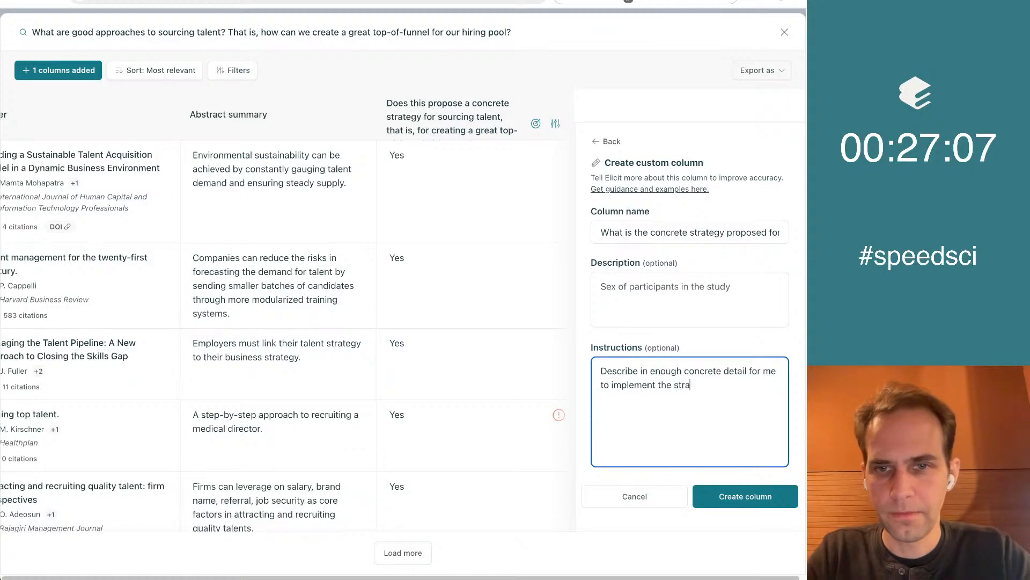
click(745, 495)
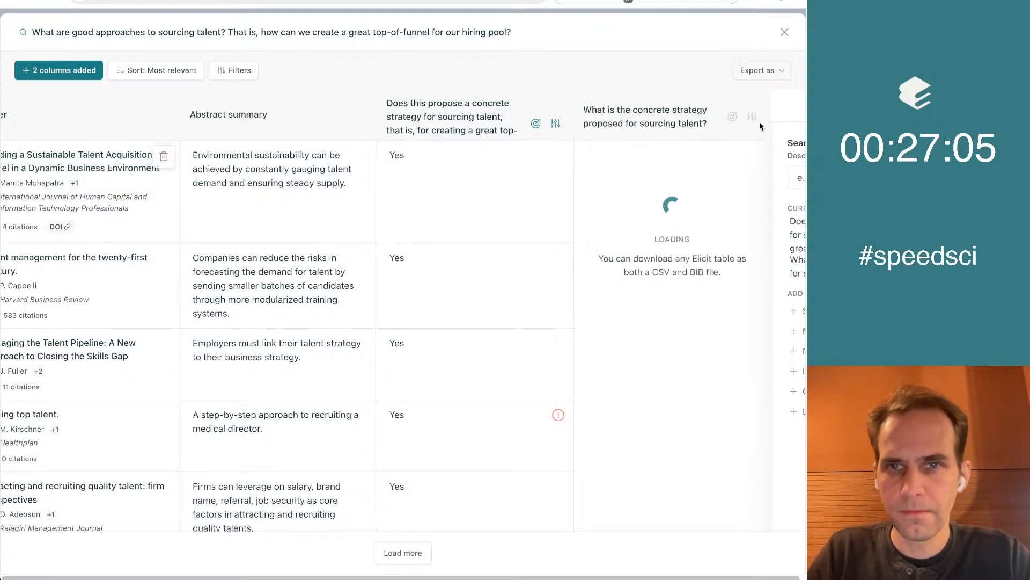
Turn on high-accuracy mode for the column asking what concrete strategy is proposed for sourcing talent
click(732, 115)
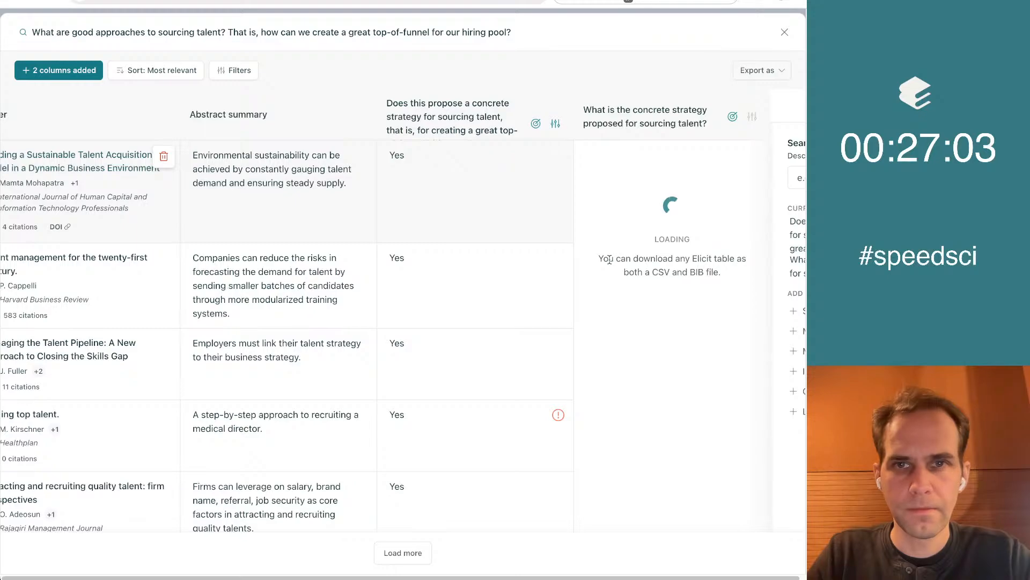
scroll(609, 259, right, 3)
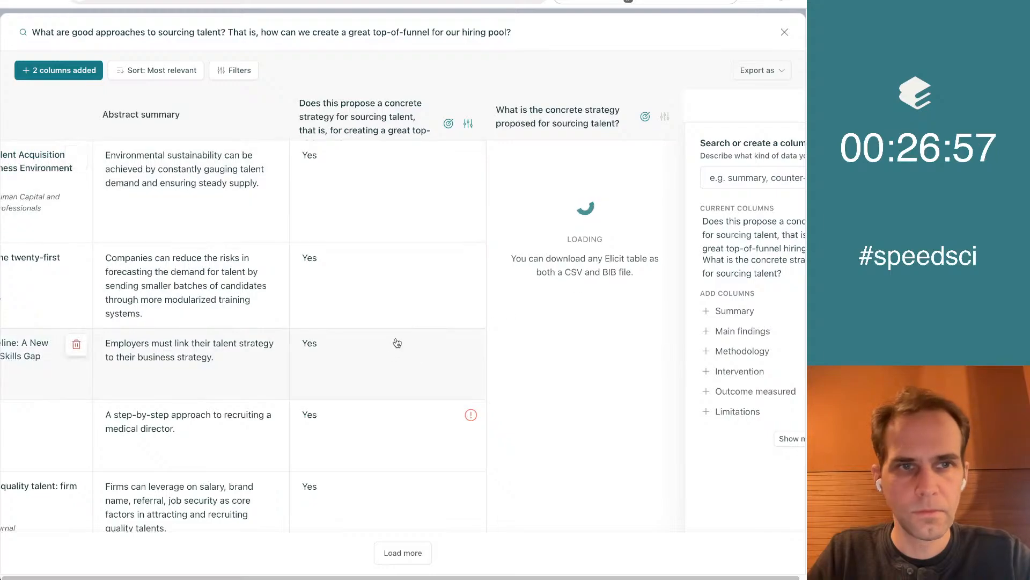
scroll(397, 343, down, 2)
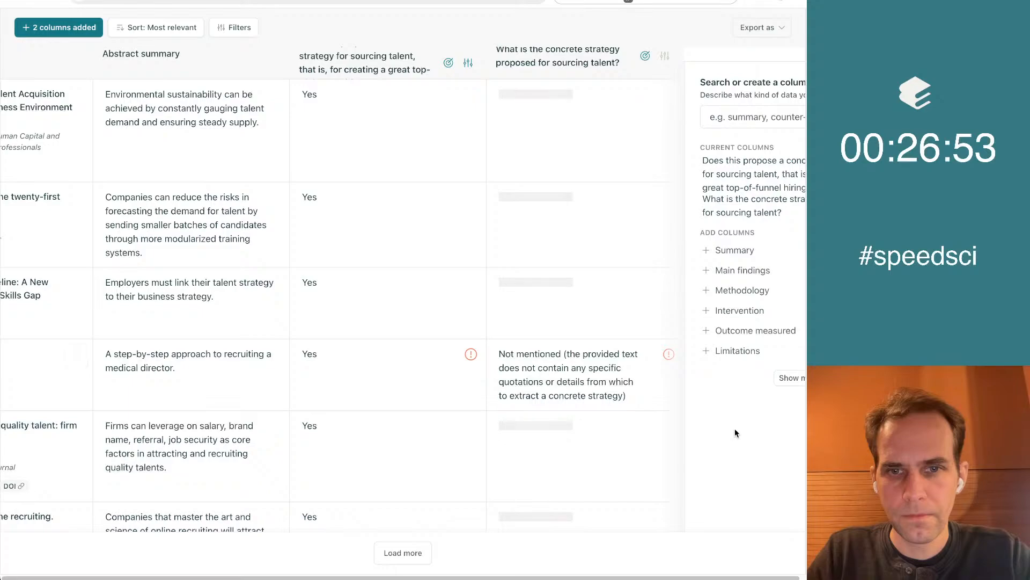
scroll(729, 439, up, 1)
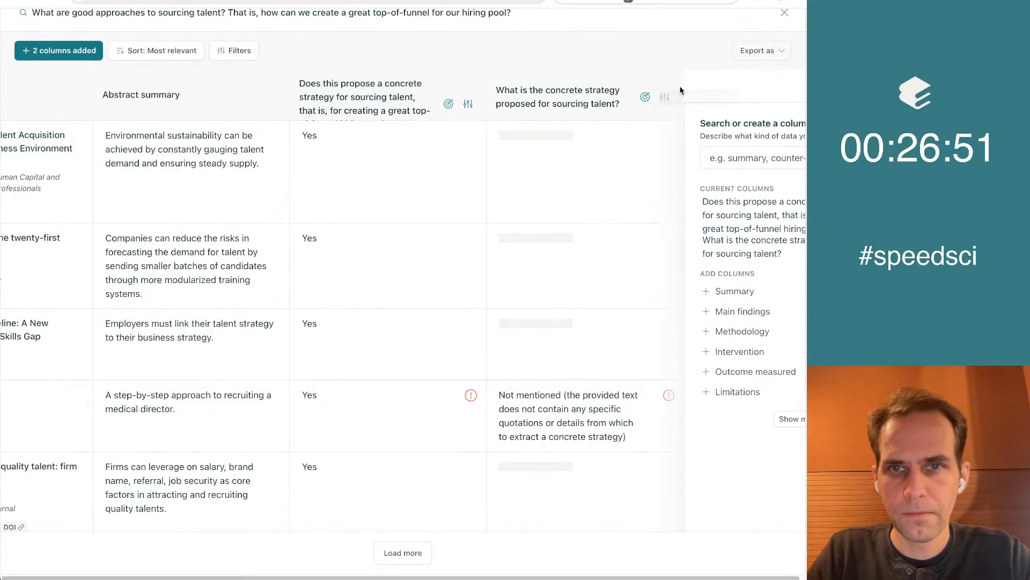
click(665, 97)
click(667, 97)
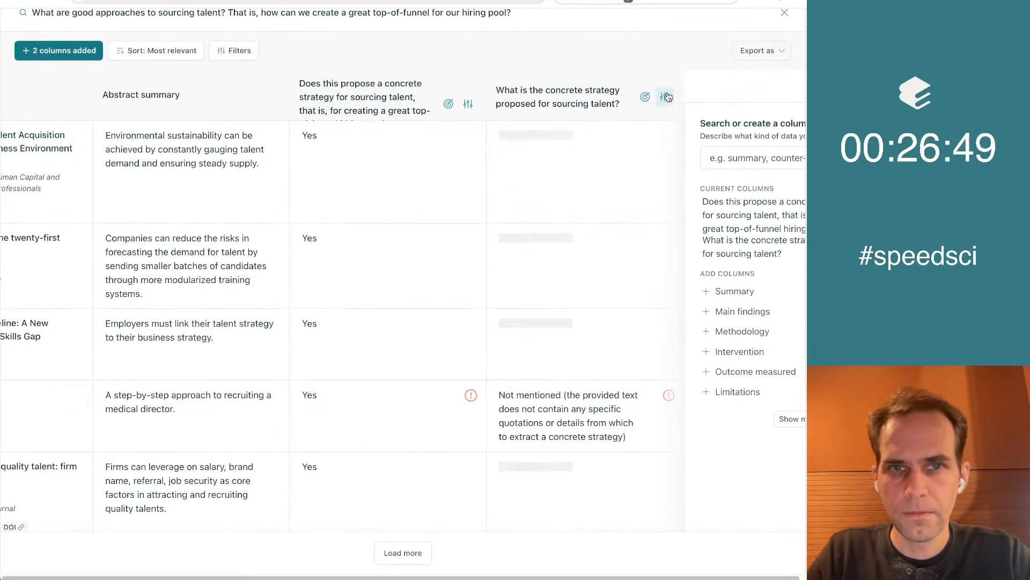
mouse_move(471, 400)
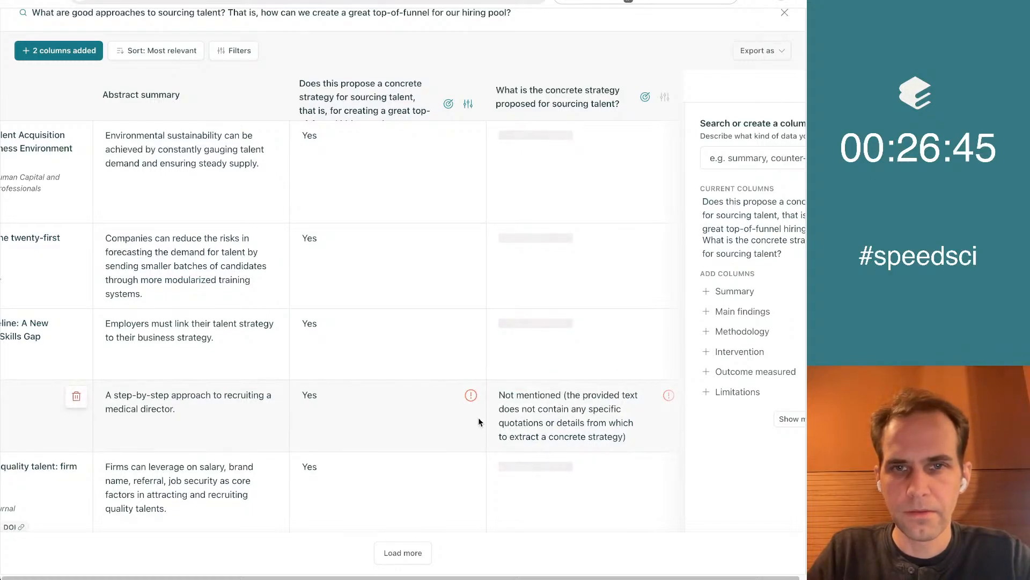
Look over the strategies extracted for the papers in the results table, comparing them with the paper titles and abstract summaries
scroll(765, 431, down, 10)
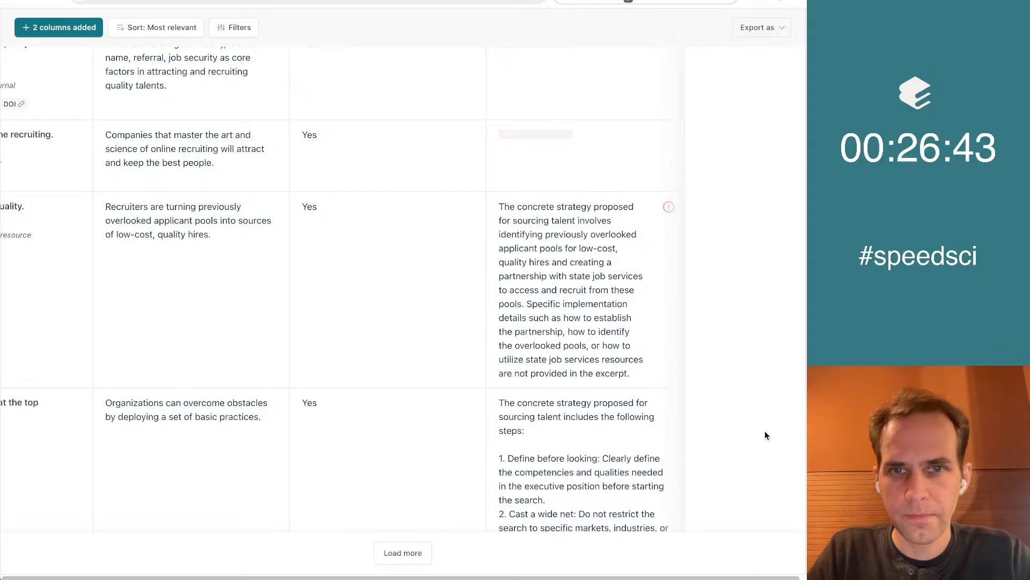
scroll(765, 430, down, 10)
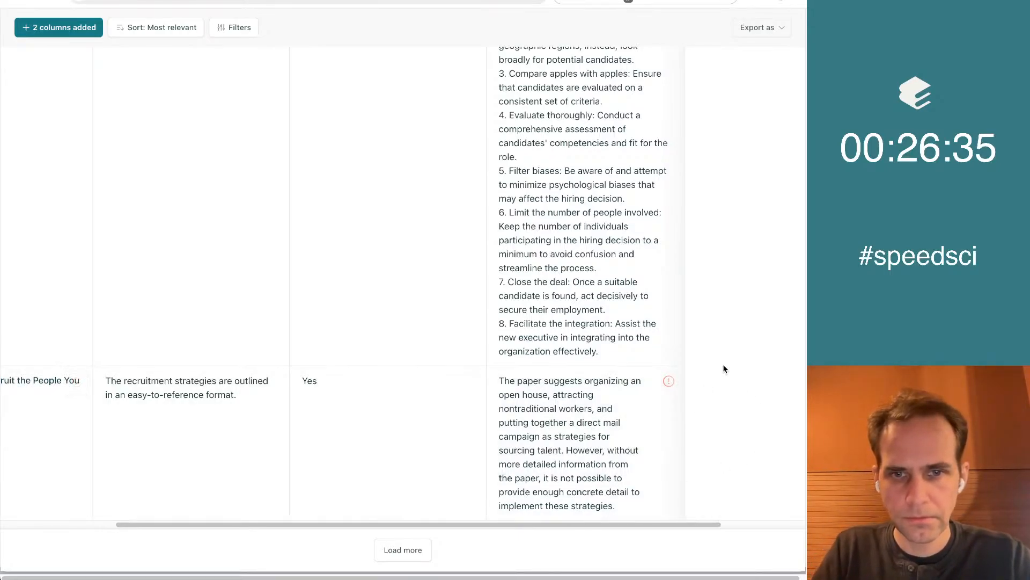
scroll(724, 368, up, 15)
scroll(725, 369, left, 3)
scroll(232, 191, down, 15)
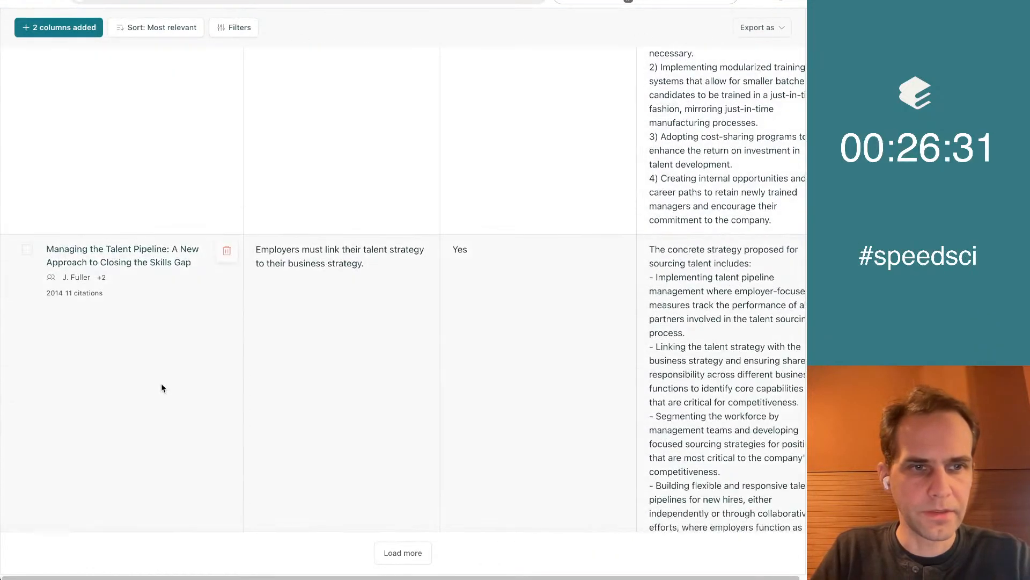
scroll(462, 379, right, 5)
scroll(464, 382, down, 10)
scroll(465, 382, up, 15)
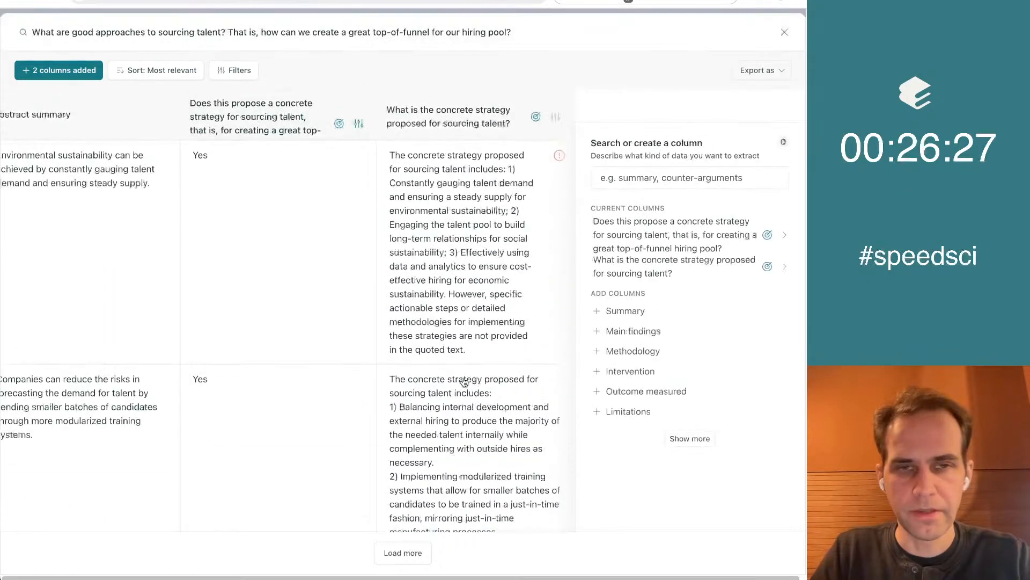
scroll(465, 382, left, 5)
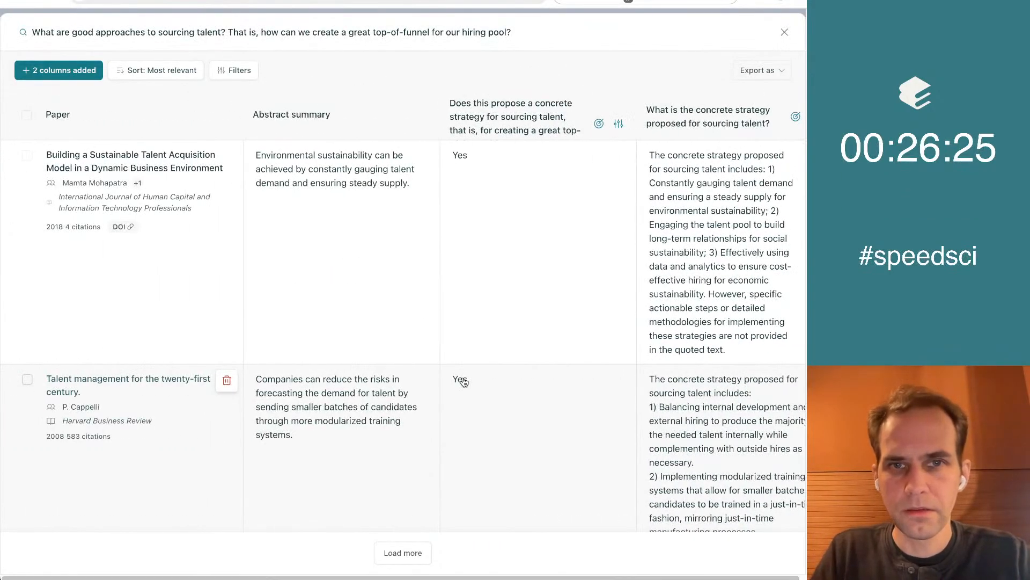
scroll(464, 382, right, 5)
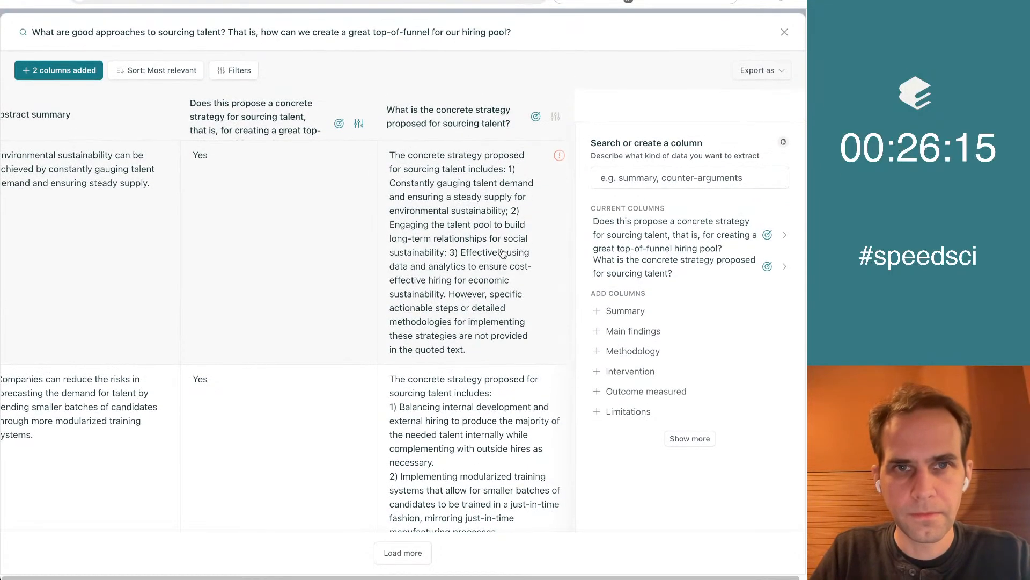
Copy the full search question about sourcing talent into the Google Doc "Approaches to Sourcing", below the existing bullet list
triple_click(173, 29)
key(ctrl+Tab)
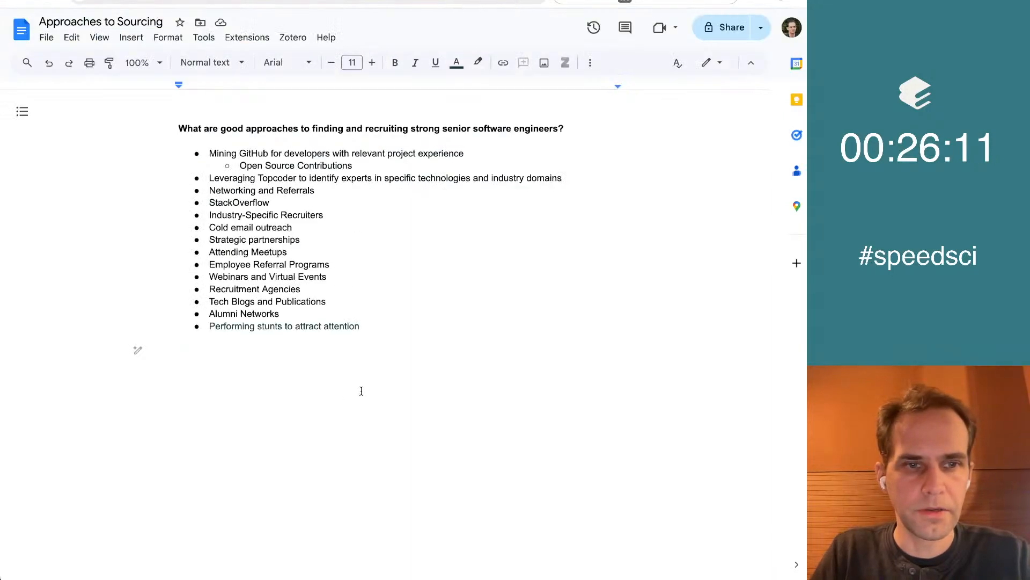
text(What are good approaches to sourcing talent? That is, how can we create a great top-of-funnel for our hiring pool? 2 columns addedSort: Most relevantFilters)
key(Up)
key(Up)
key(shift+Down)
key(BackSpace)
Make the pasted question about sourcing talent bold as a section heading and place the cursor beneath it
key(Up)
key(Up)
key(shift+Down)
key(shift+Down)
key(super+b)
key(Down)
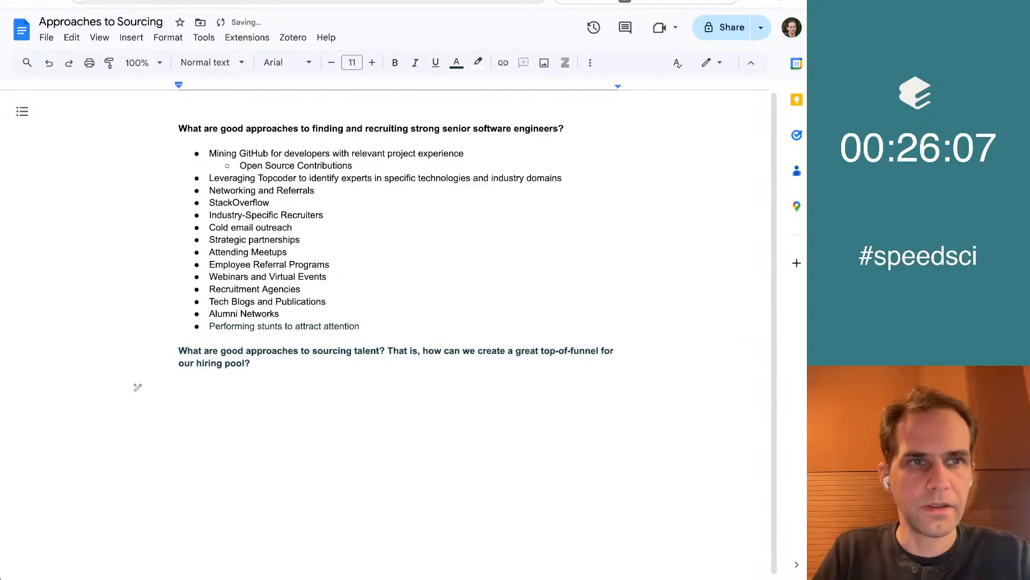
Switch back to Elicit and read the concrete sourcing strategies extracted for the first three papers, checking for implementable ideas
key(ctrl+shift+Tab)
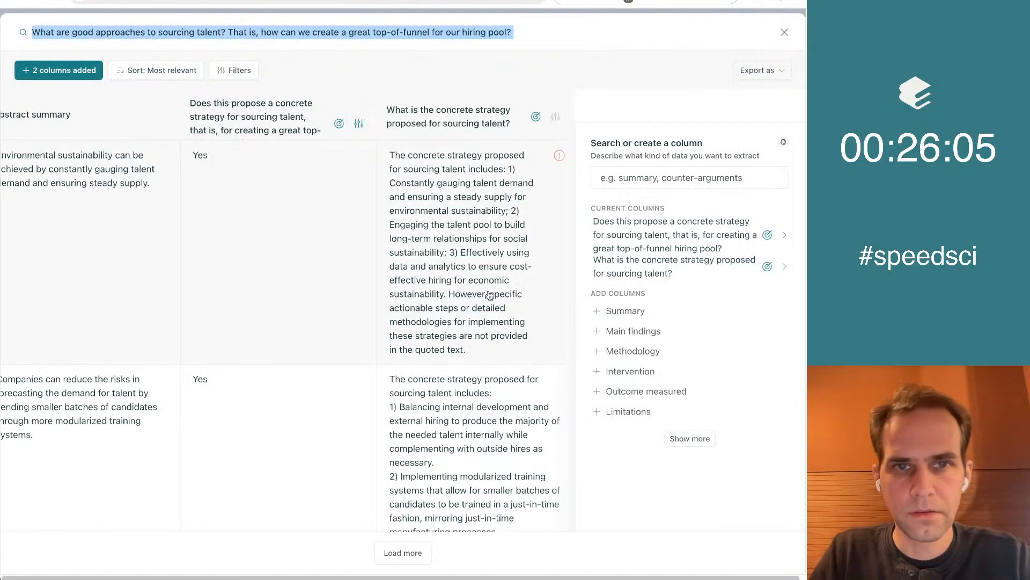
scroll(489, 296, down, 1)
scroll(518, 200, down, 1)
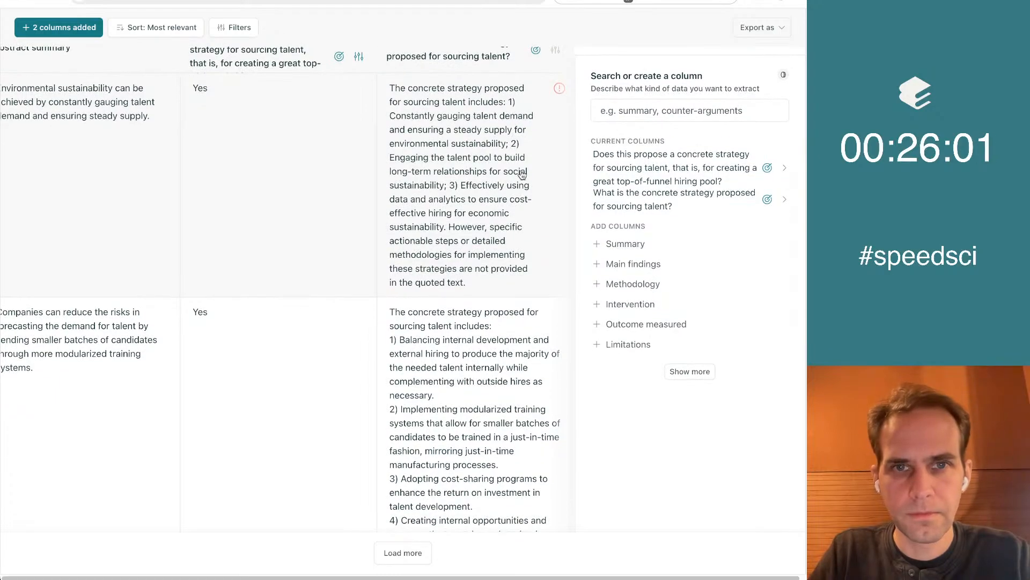
scroll(520, 163, down, 2)
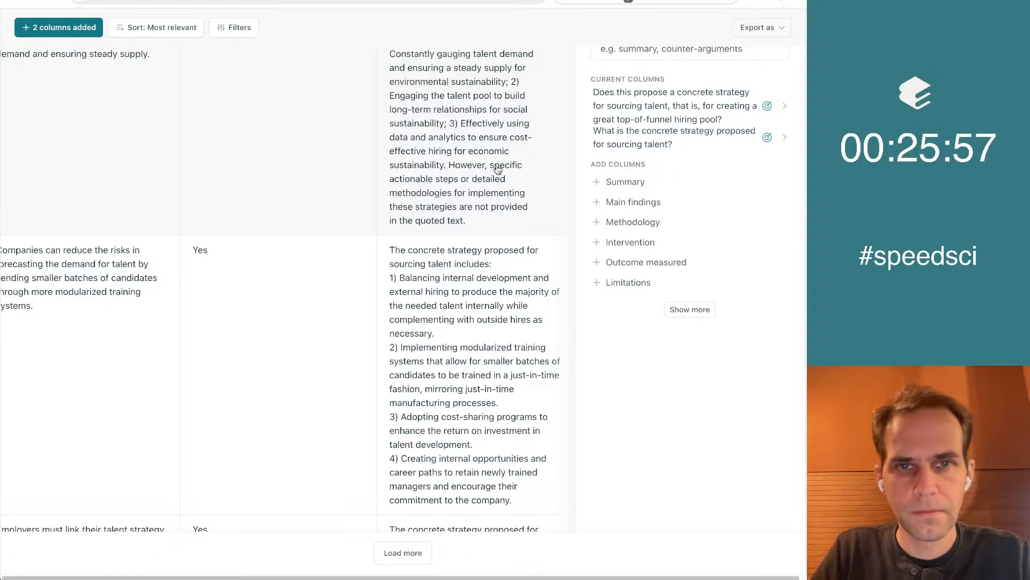
scroll(630, 371, down, 1)
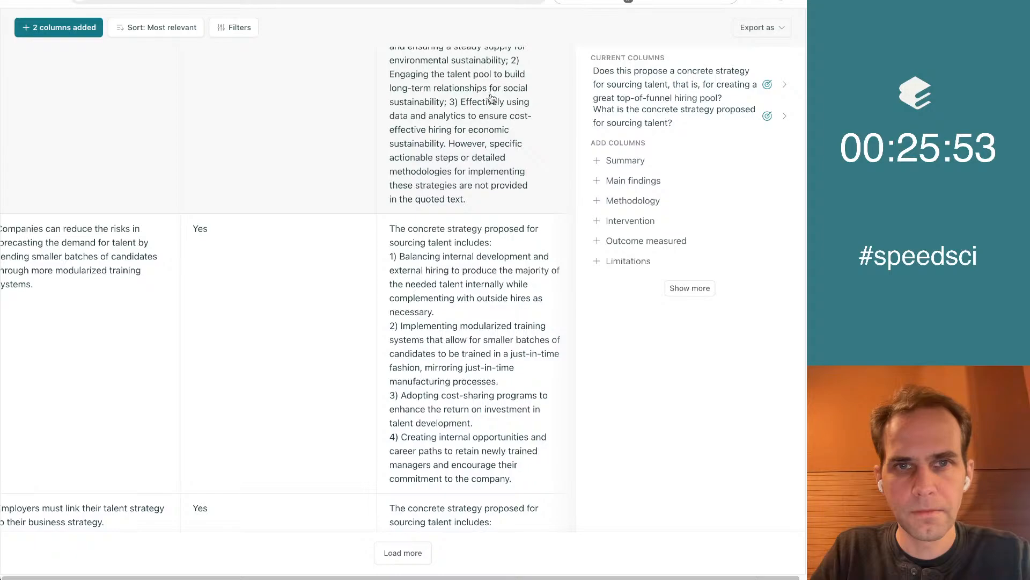
scroll(499, 139, left, 5)
scroll(500, 139, up, 3)
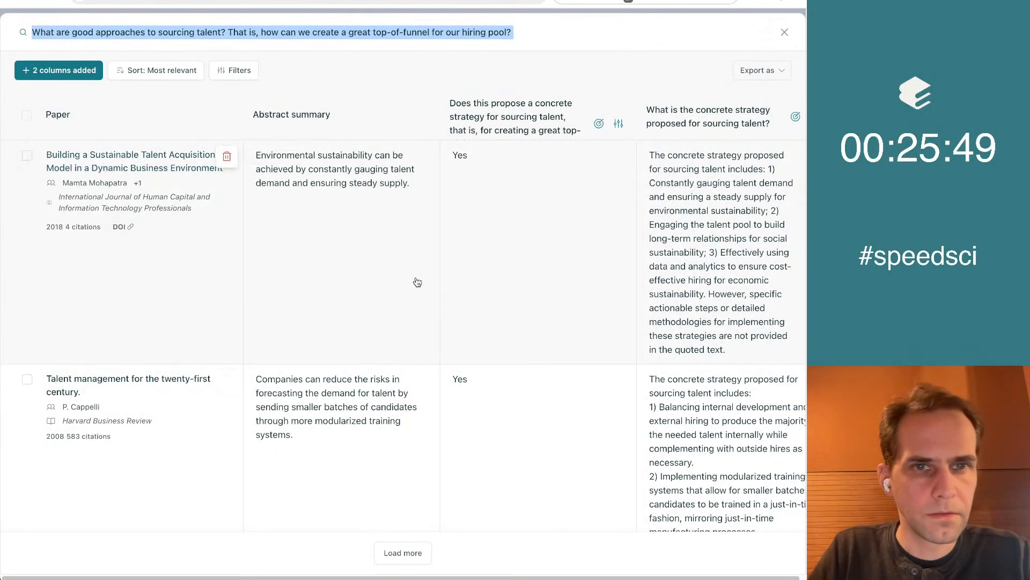
scroll(417, 278, right, 5)
scroll(417, 278, down, 2)
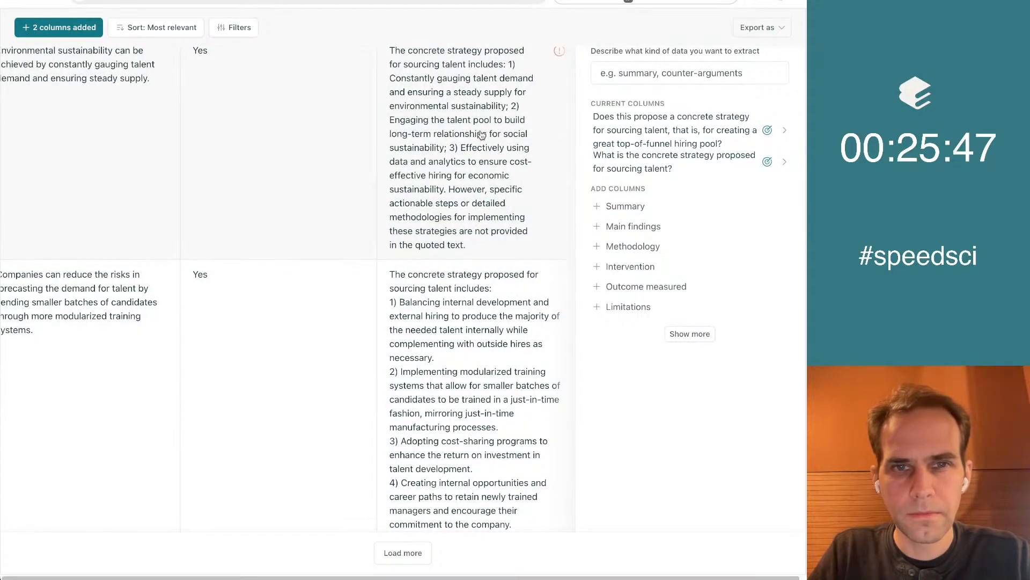
scroll(495, 234, down, 1)
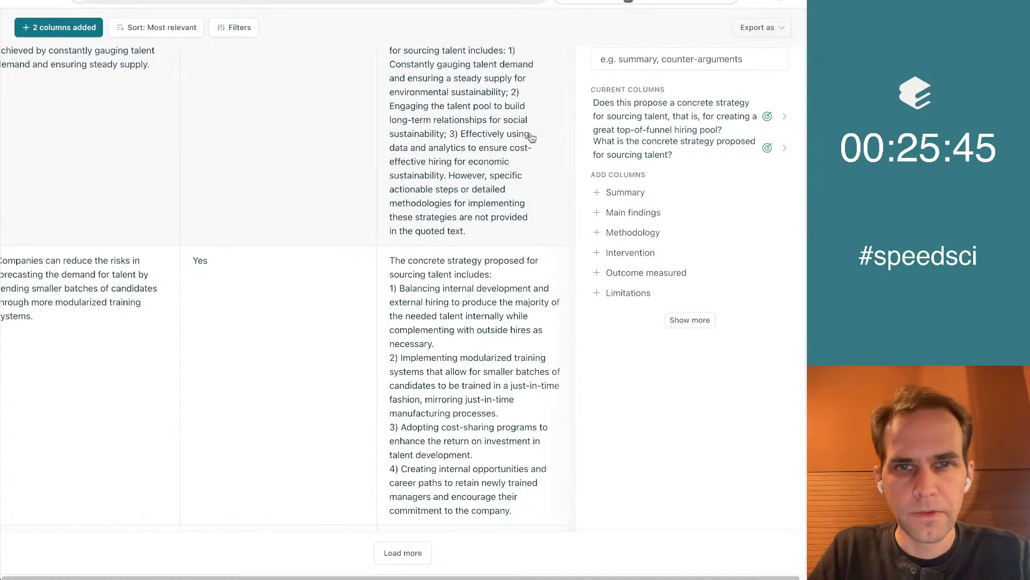
scroll(709, 388, down, 5)
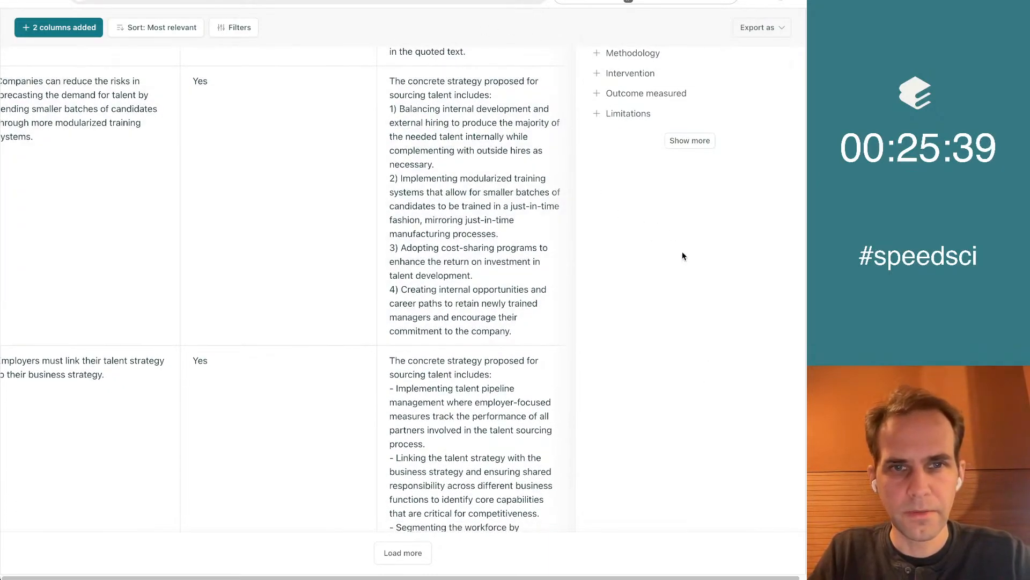
scroll(445, 118, down, 1)
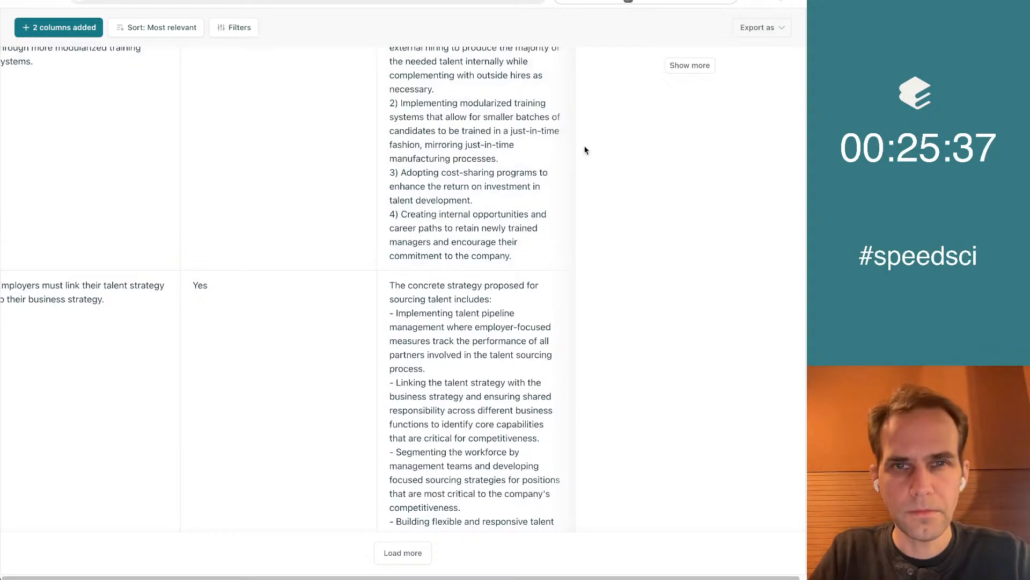
scroll(539, 166, down, 1)
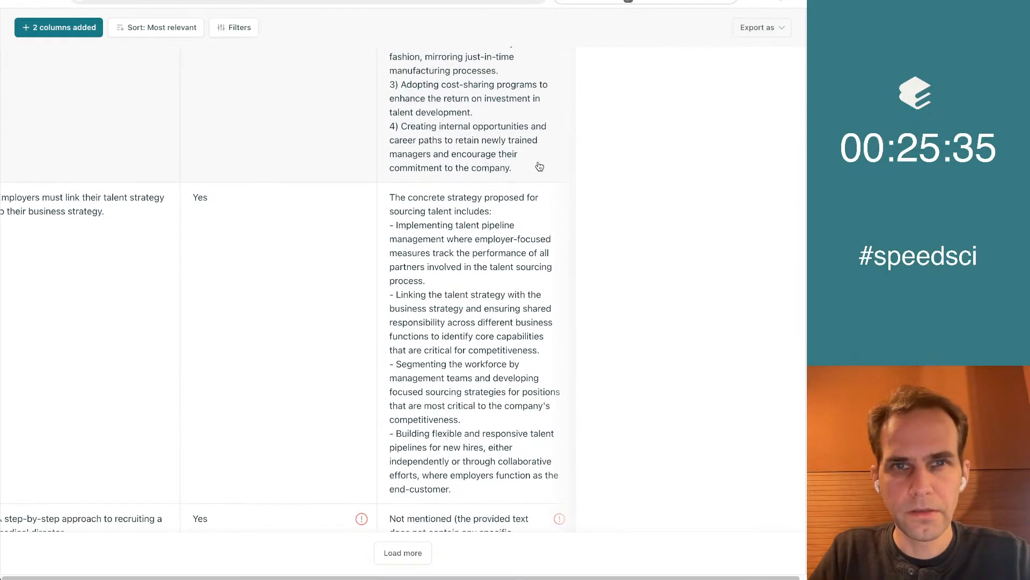
scroll(605, 201, down, 1)
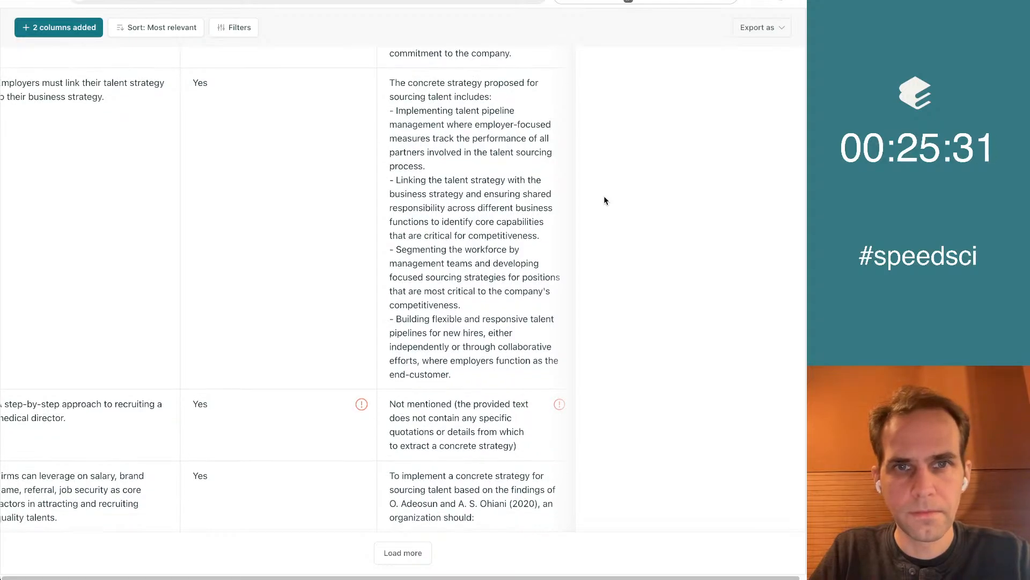
scroll(494, 159, down, 1)
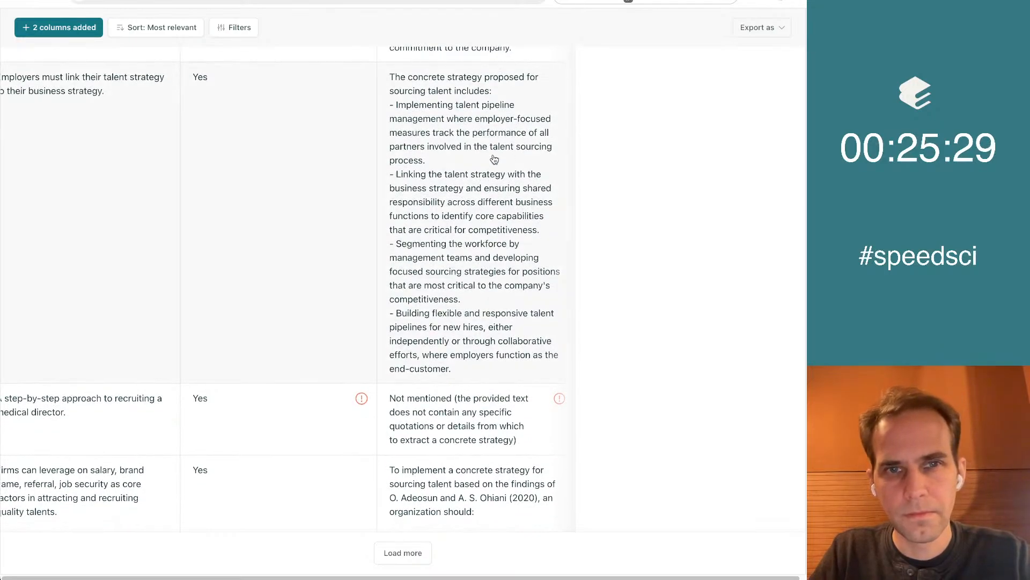
scroll(494, 160, down, 1)
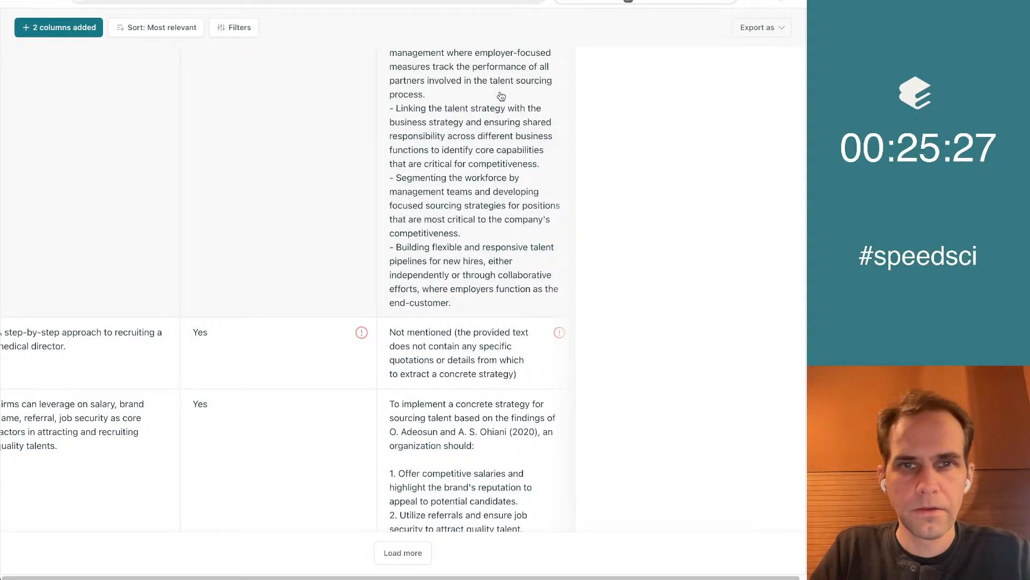
Copy the talent pipeline paper's partner-tracking strategy into the Google Doc as the bullet "Track the performance of all partners involved in the talent sourcing process."
scroll(460, 103, up, 1)
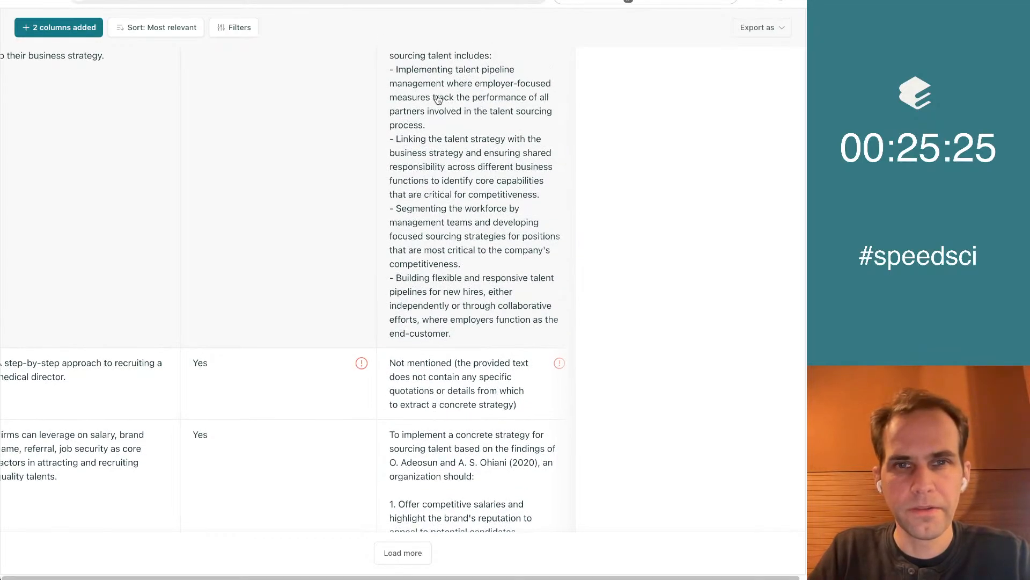
drag(437, 100, 465, 130)
key(ctrl+c)
key(ctrl+Tab)
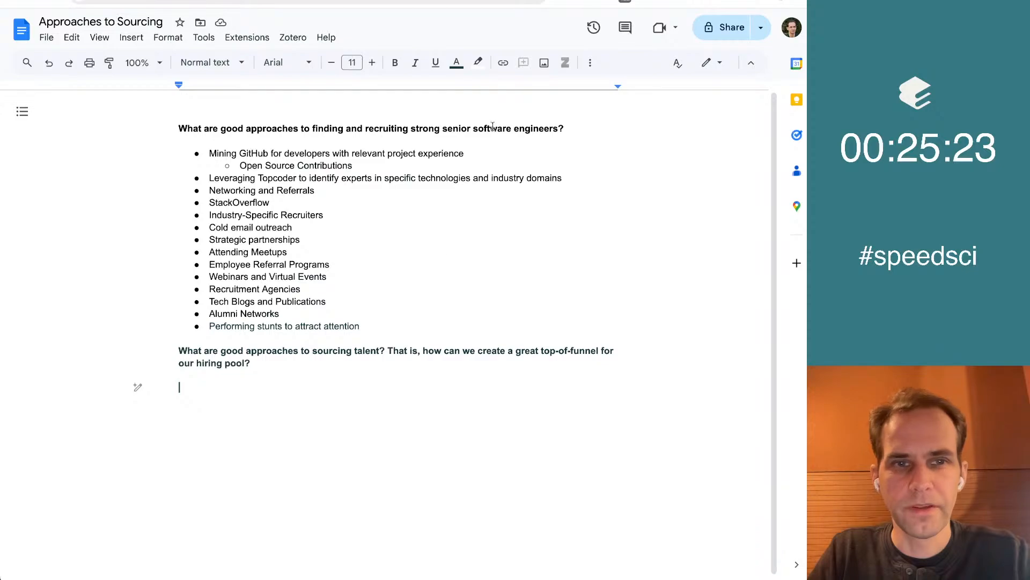
key(ctrl+v)
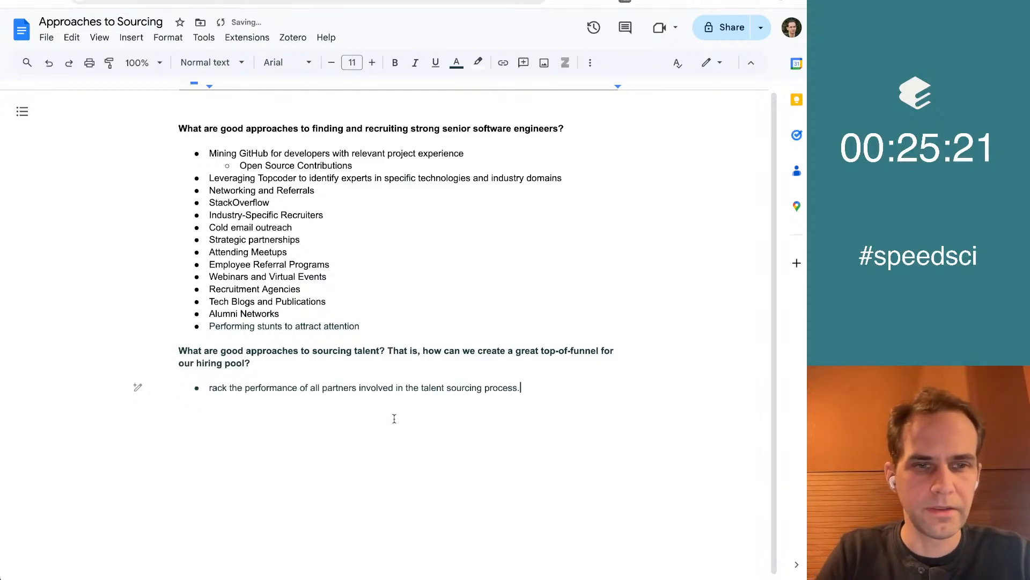
key(Home)
text(T)
key(End)
key(Return)
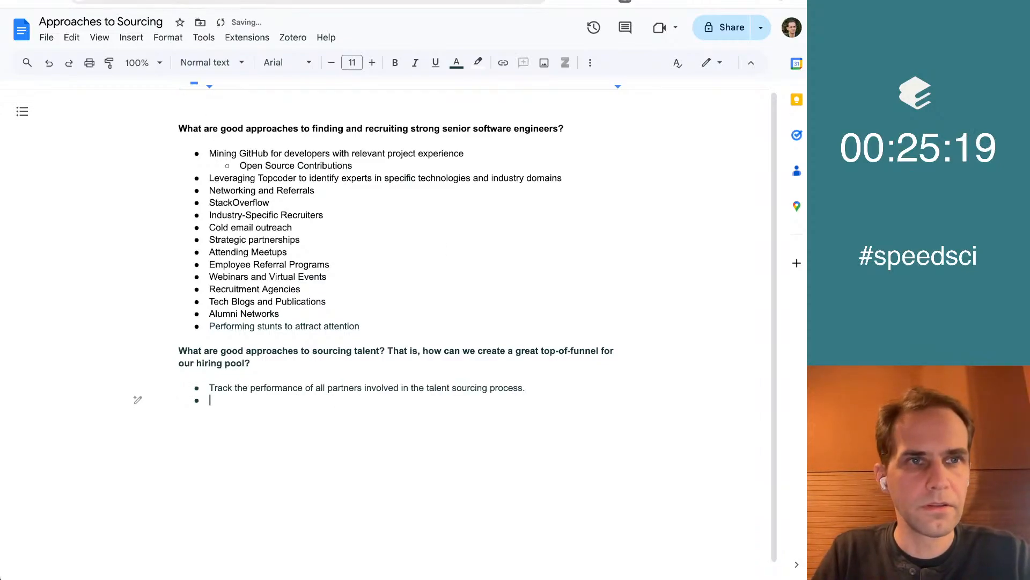
Switch back to Elicit and read the strategies extracted for the medical director and salary, brand and referral papers, checking for implementable sourcing ideas
key(ctrl+shift+Tab)
click(675, 257)
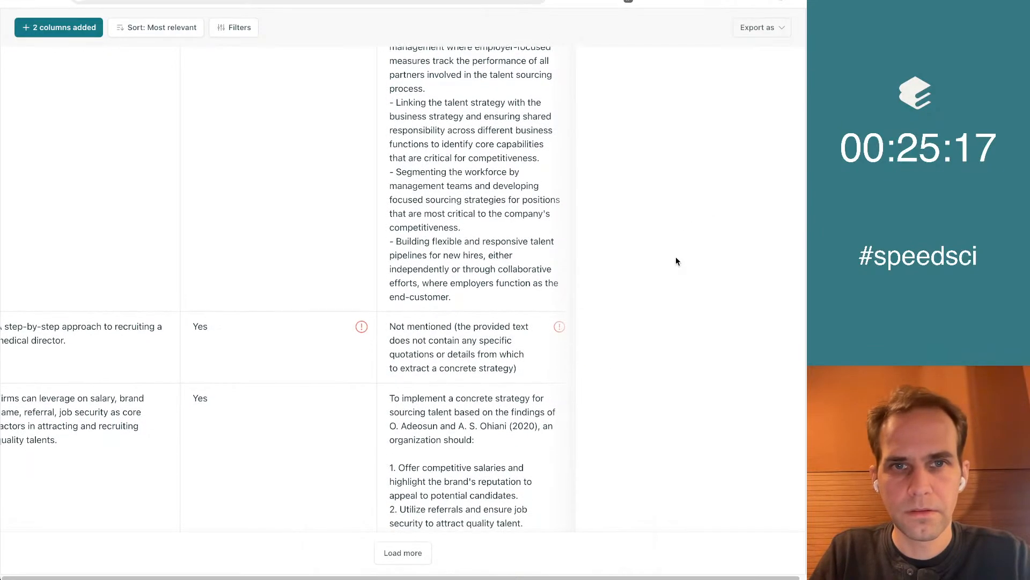
scroll(675, 261, down, 1)
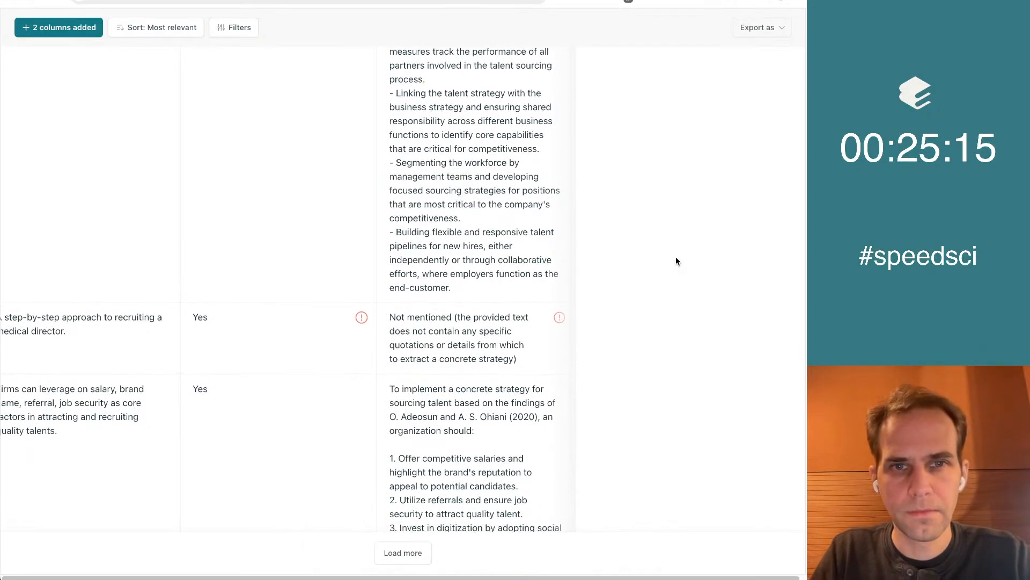
scroll(675, 261, down, 5)
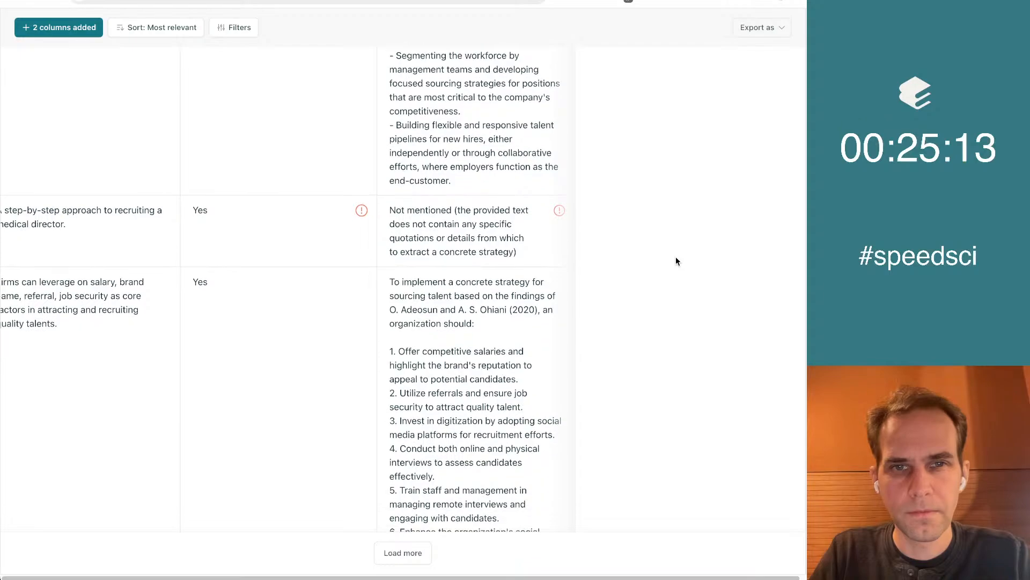
scroll(679, 139, down, 5)
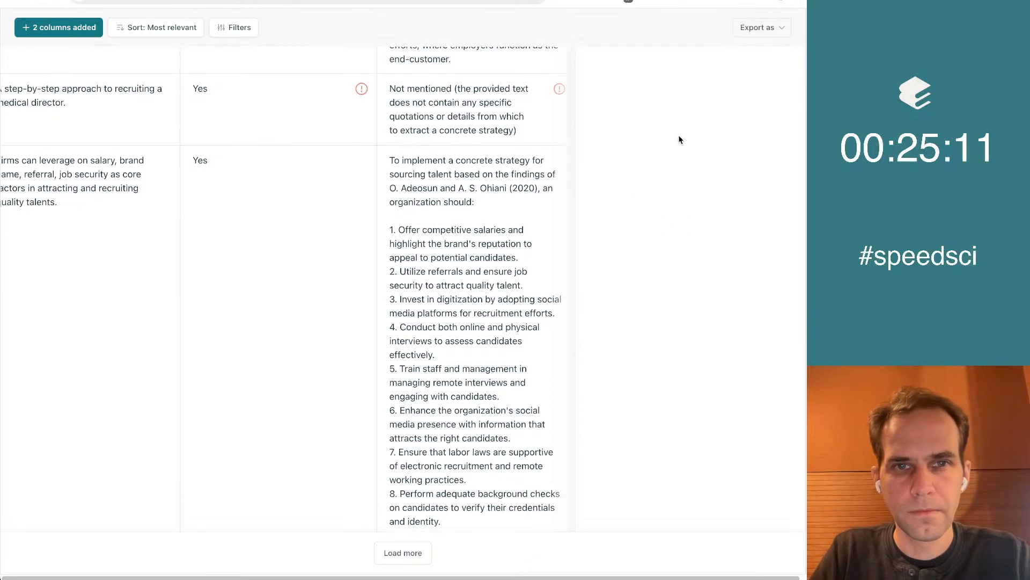
scroll(680, 139, down, 5)
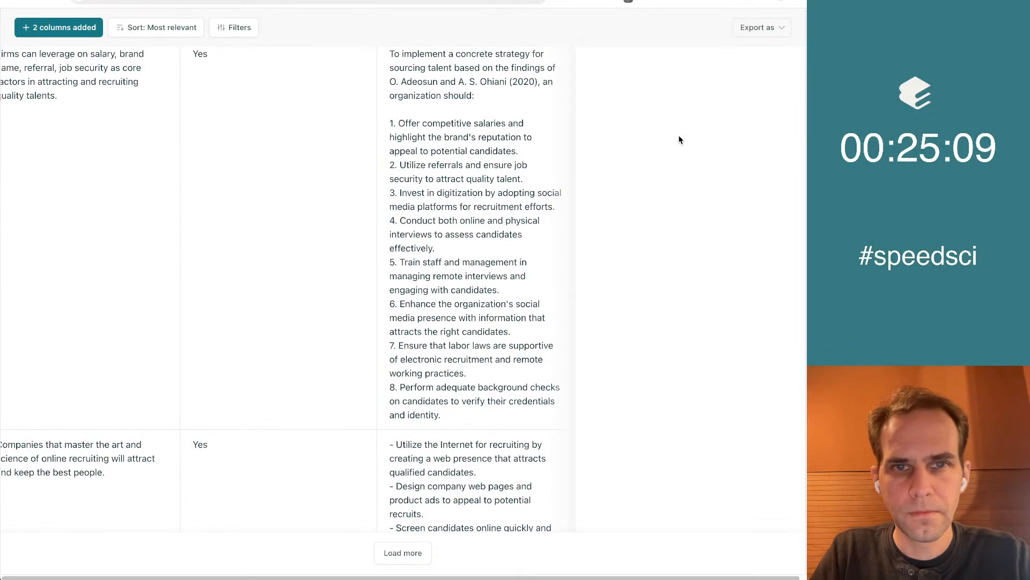
scroll(669, 177, down, 2)
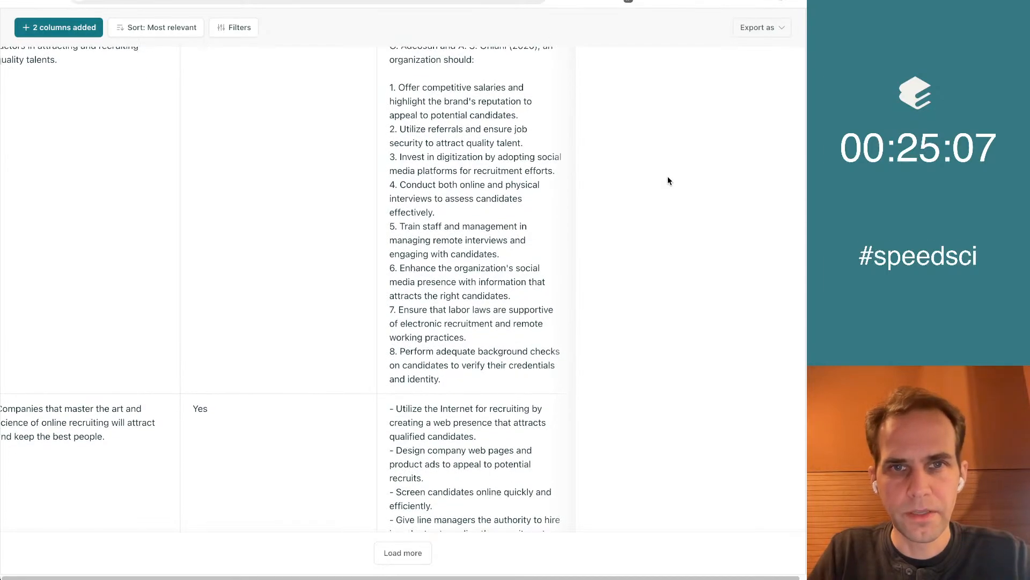
scroll(668, 181, down, 1)
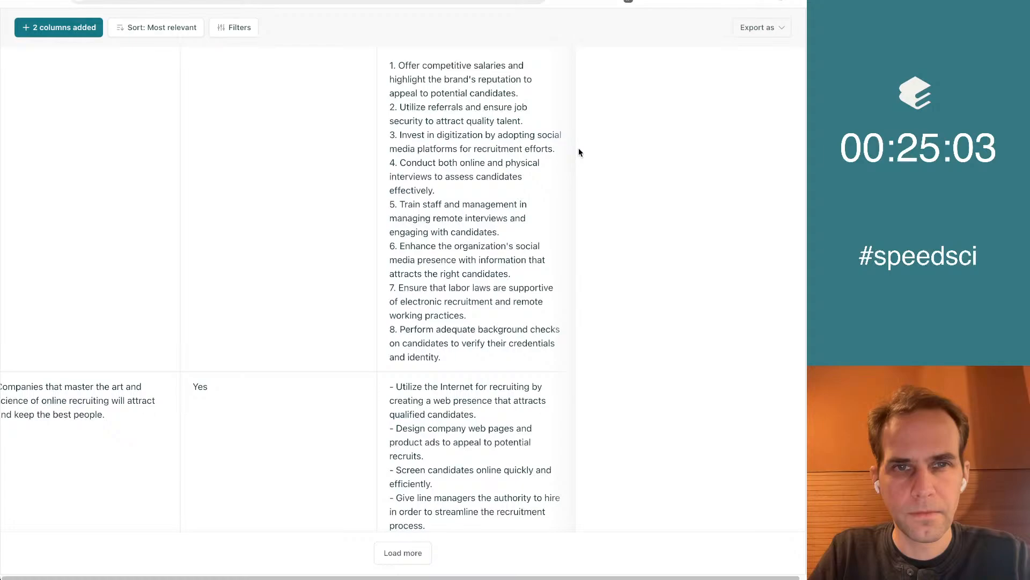
scroll(618, 219, down, 2)
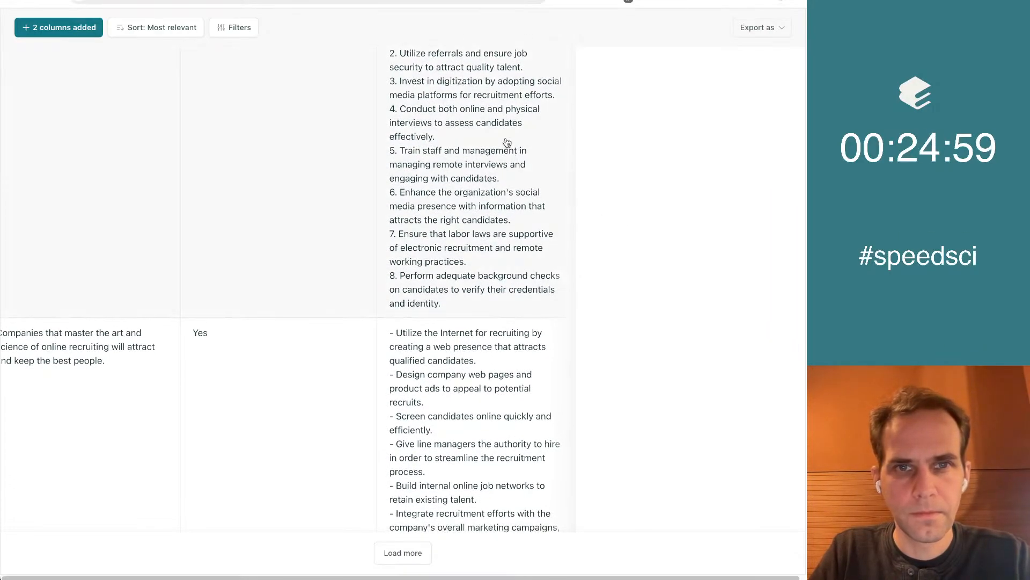
scroll(559, 214, down, 3)
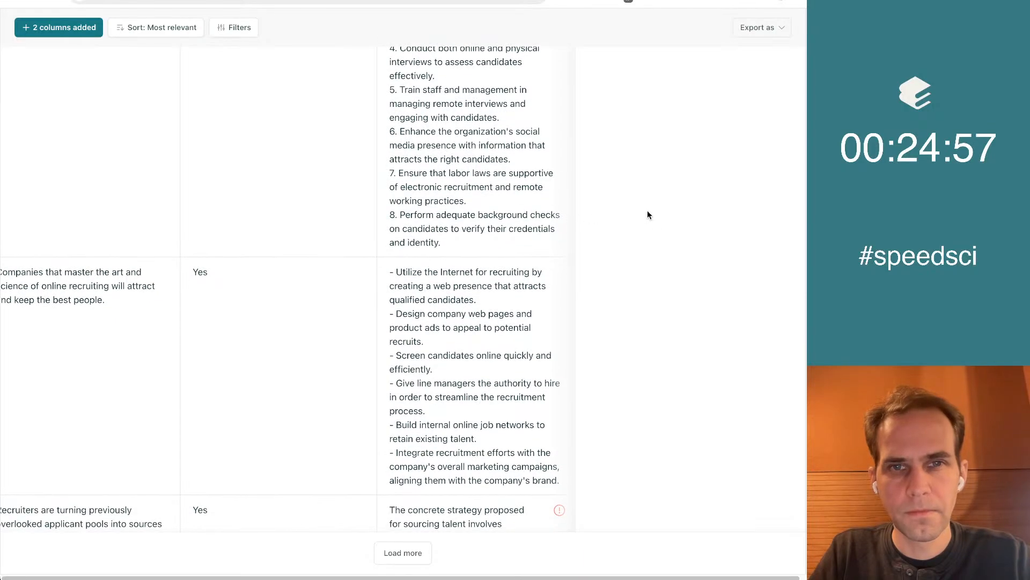
Read the remaining strategies in the results table, from the online recruiting paper down to the easy-to-reference recruitment guide
scroll(655, 225, down, 5)
scroll(655, 227, down, 3)
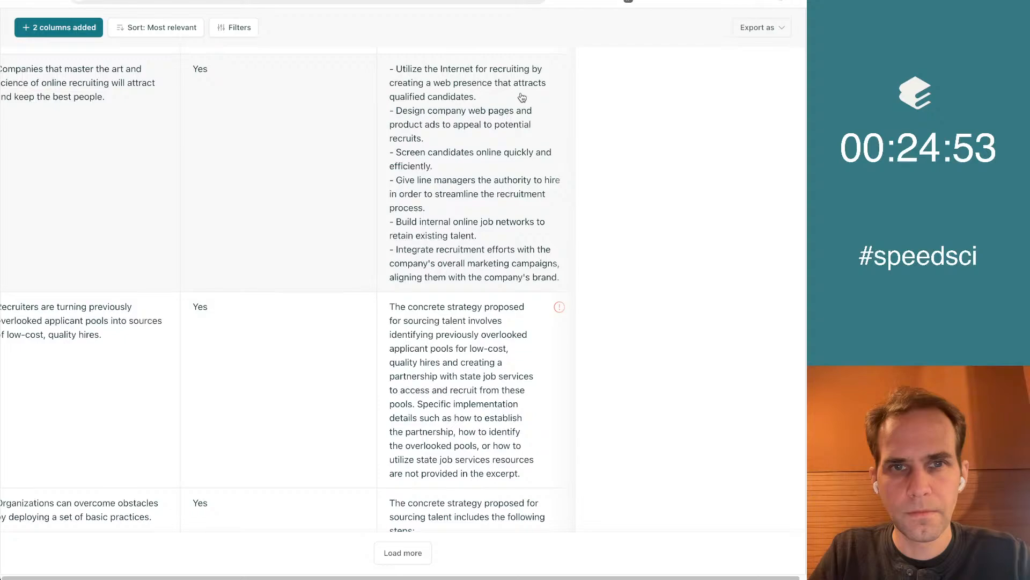
scroll(652, 194, down, 2)
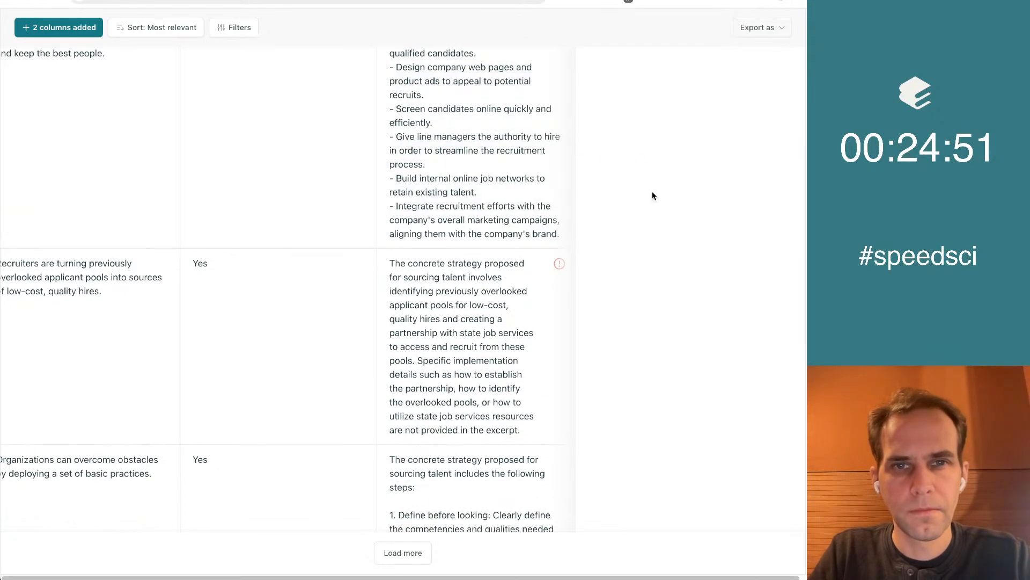
scroll(653, 193, down, 1)
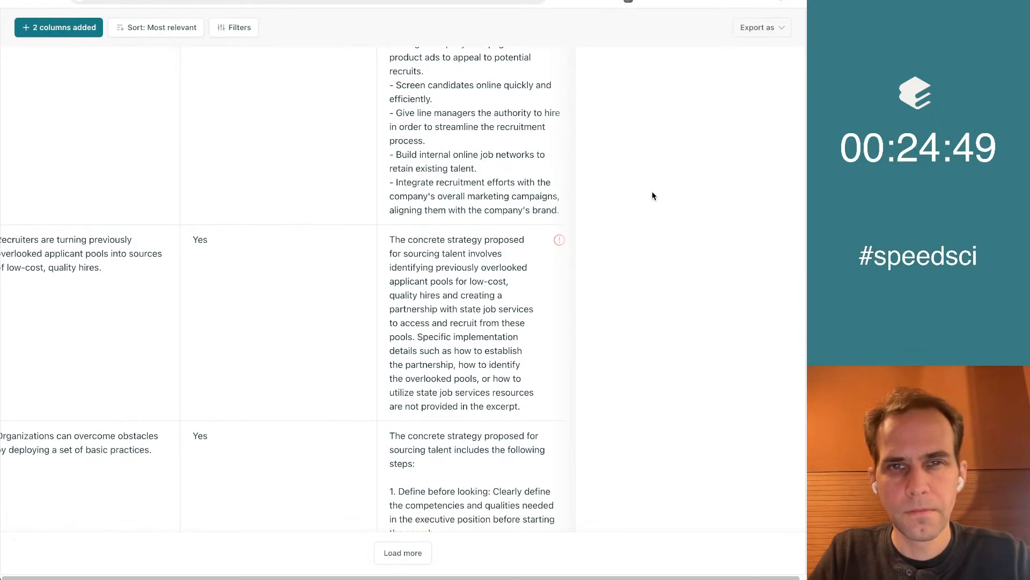
scroll(652, 195, down, 3)
scroll(652, 195, down, 2)
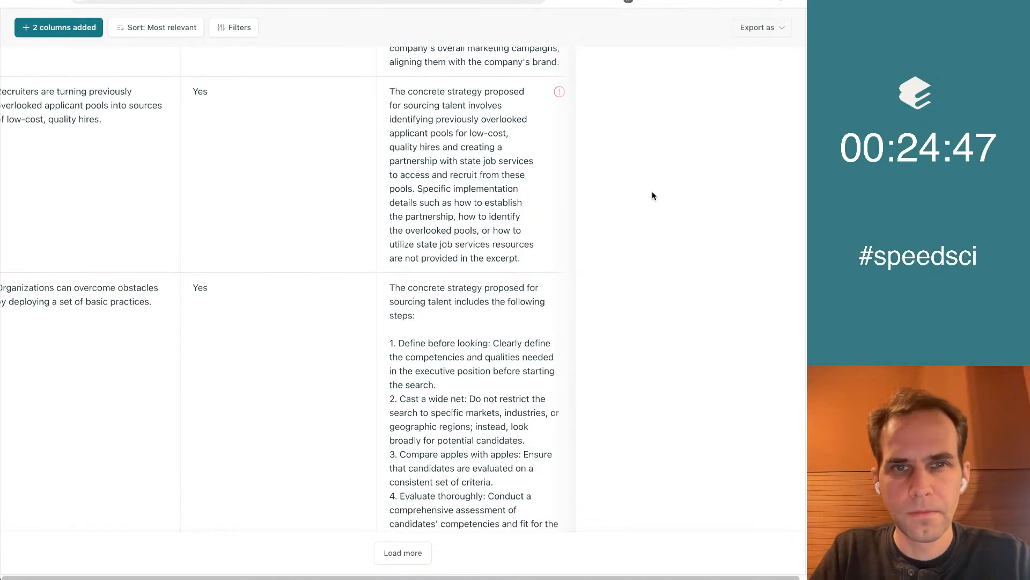
scroll(654, 196, down, 5)
scroll(653, 195, down, 1)
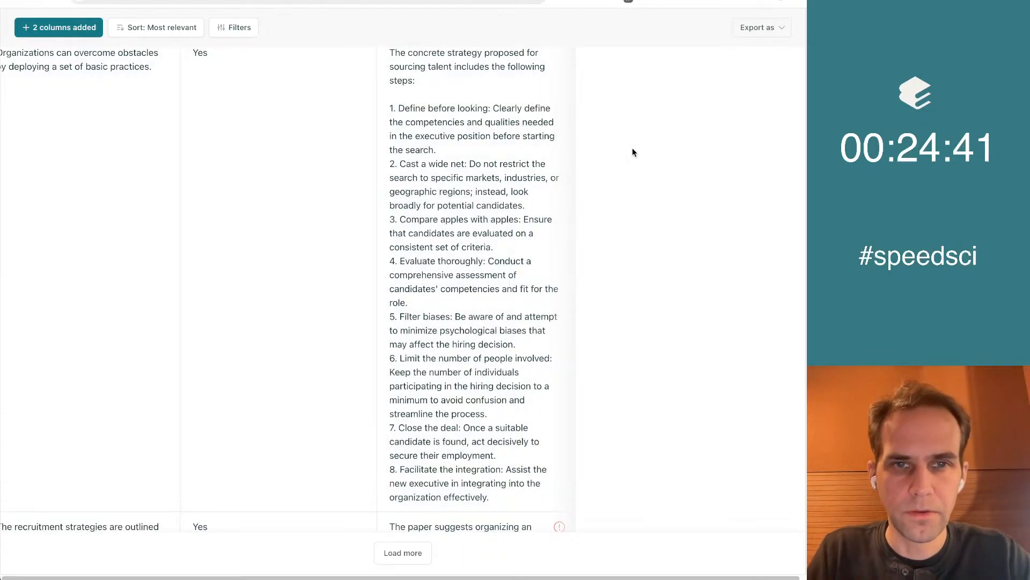
scroll(632, 152, down, 2)
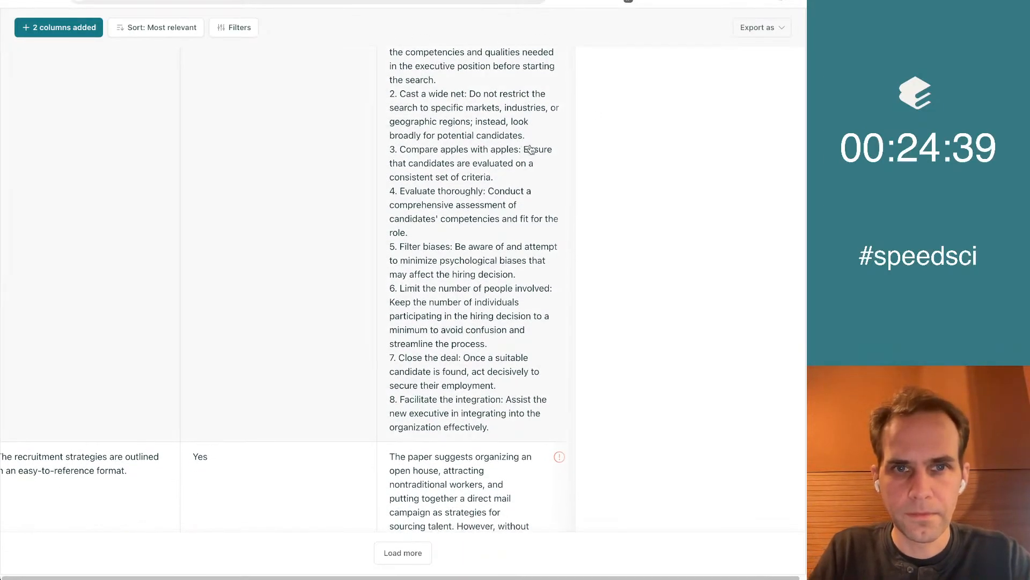
scroll(700, 191, down, 2)
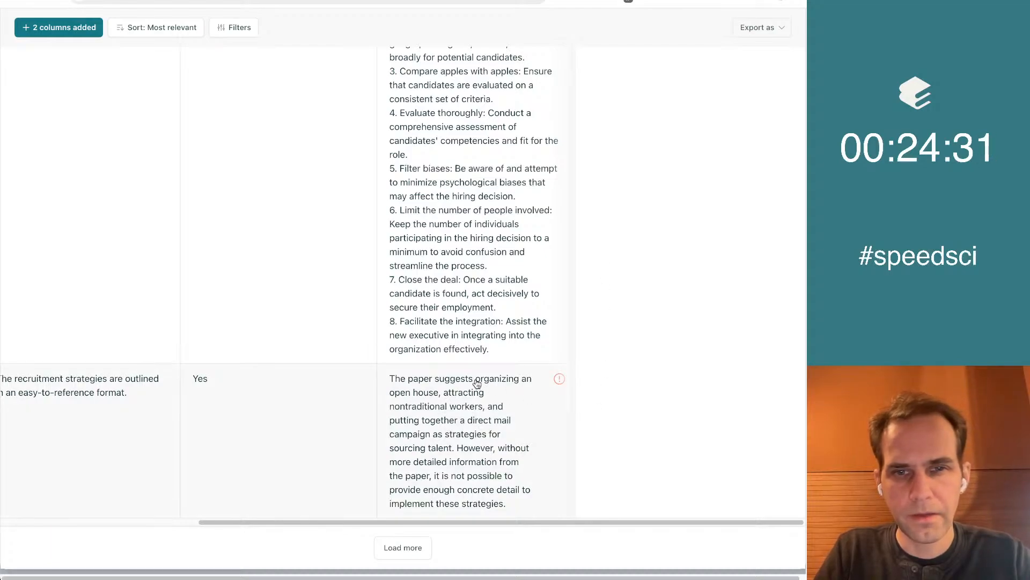
Copy "organizing an open house" from the last paper's strategy into the Google Doc as a new bullet and return to the Elicit table
drag(476, 378, 440, 395)
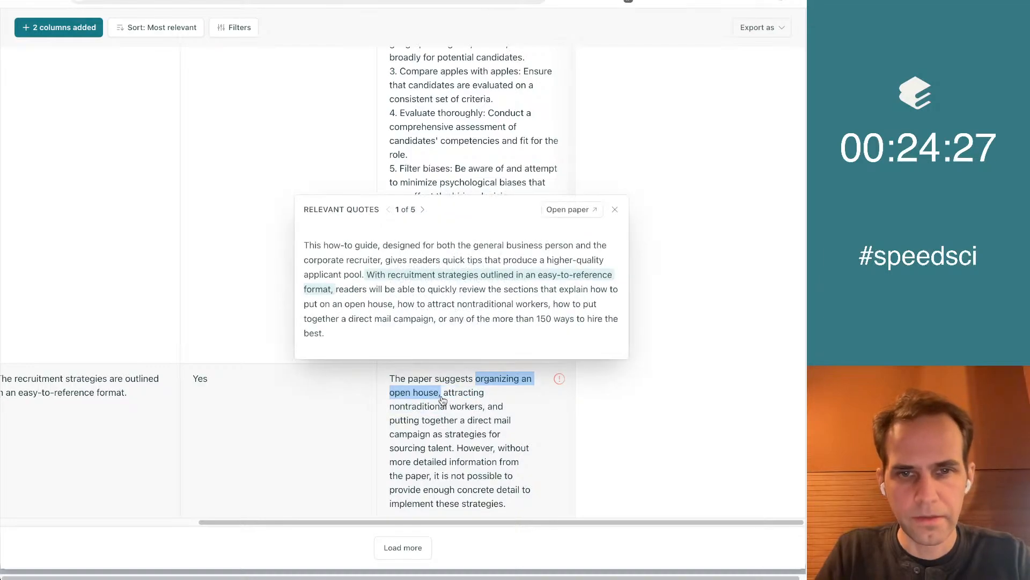
key(ctrl+Tab)
text(Organizing an open house,)
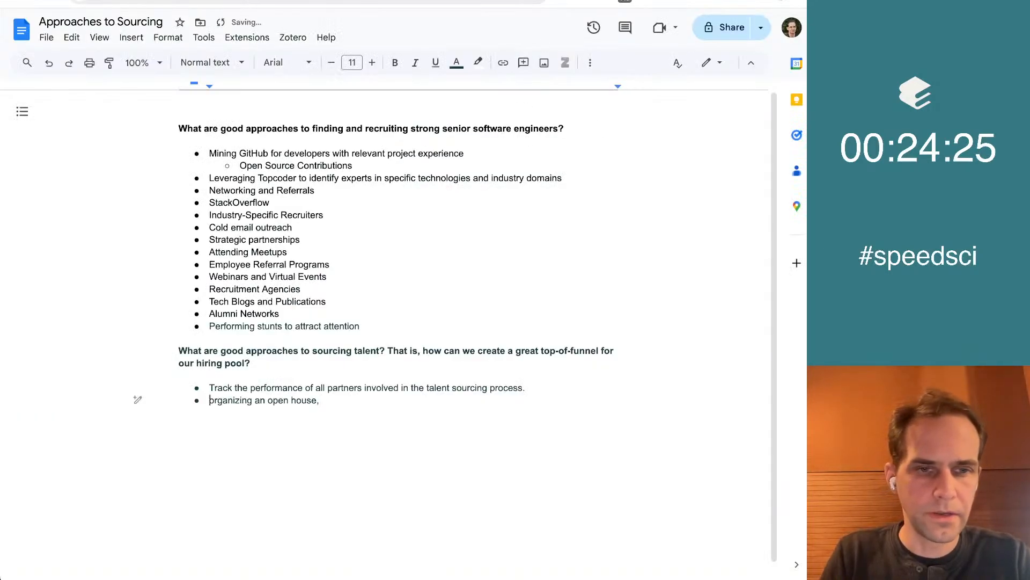
key(BackSpace)
key(ctrl+Tab)
key(ctrl+Tab)
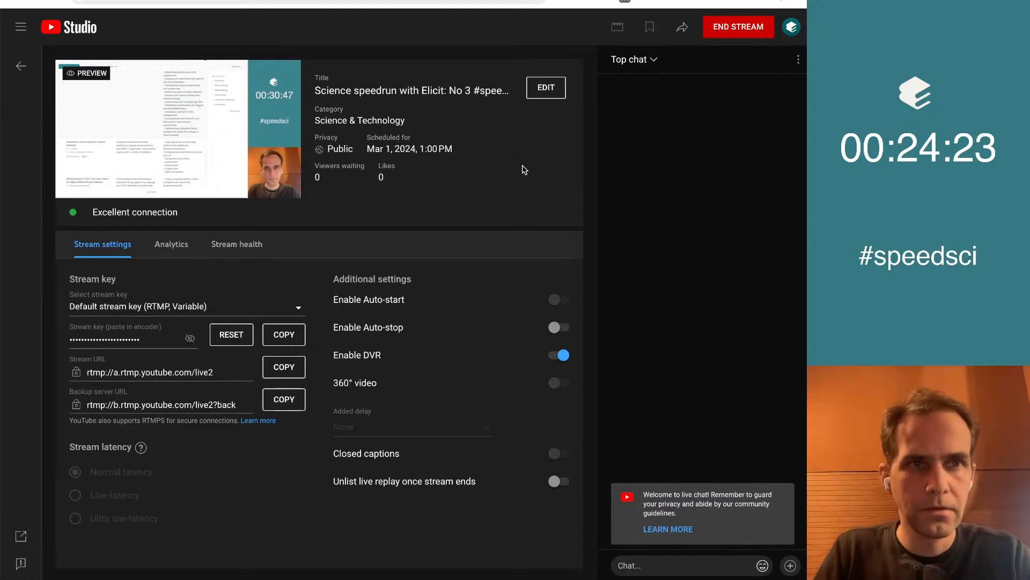
click(662, 366)
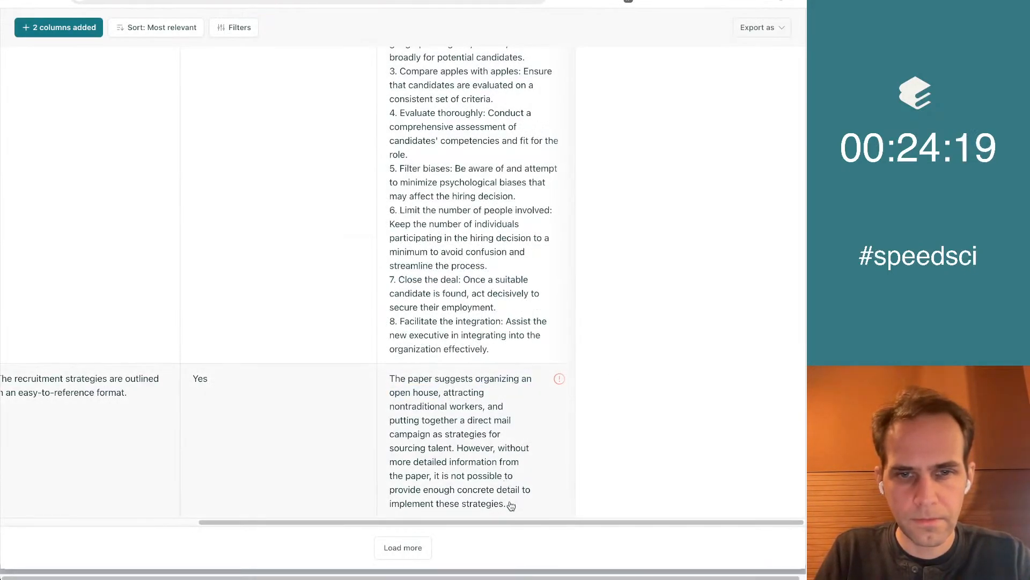
scroll(476, 408, left, 5)
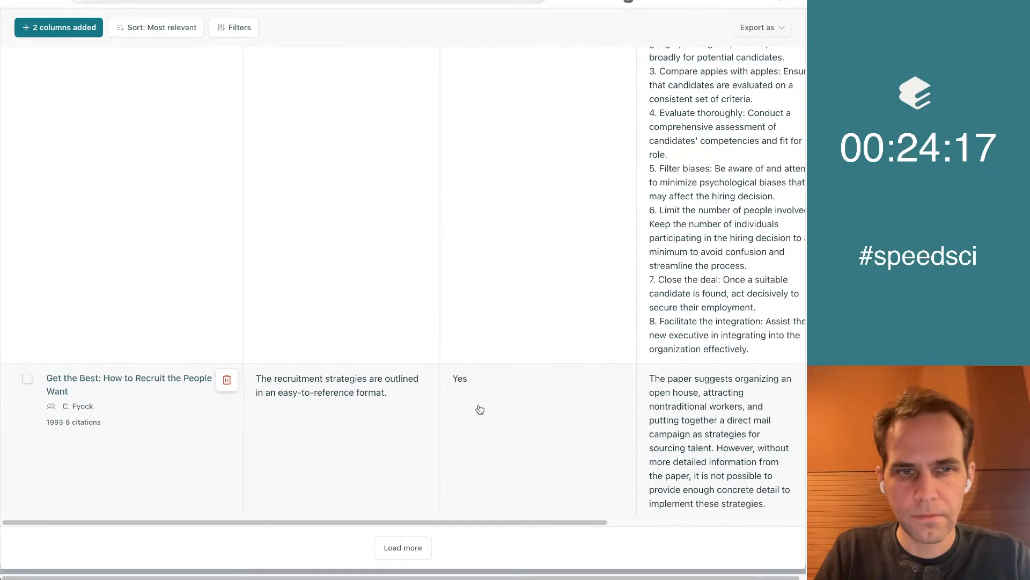
scroll(480, 410, up, 5)
scroll(480, 409, up, 10)
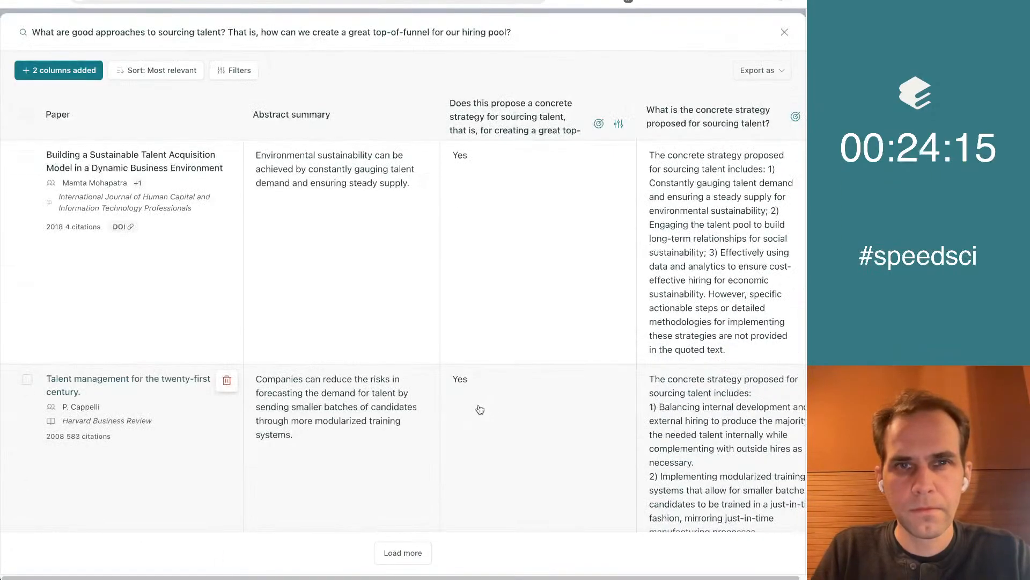
scroll(478, 409, down, 10)
scroll(478, 409, right, 5)
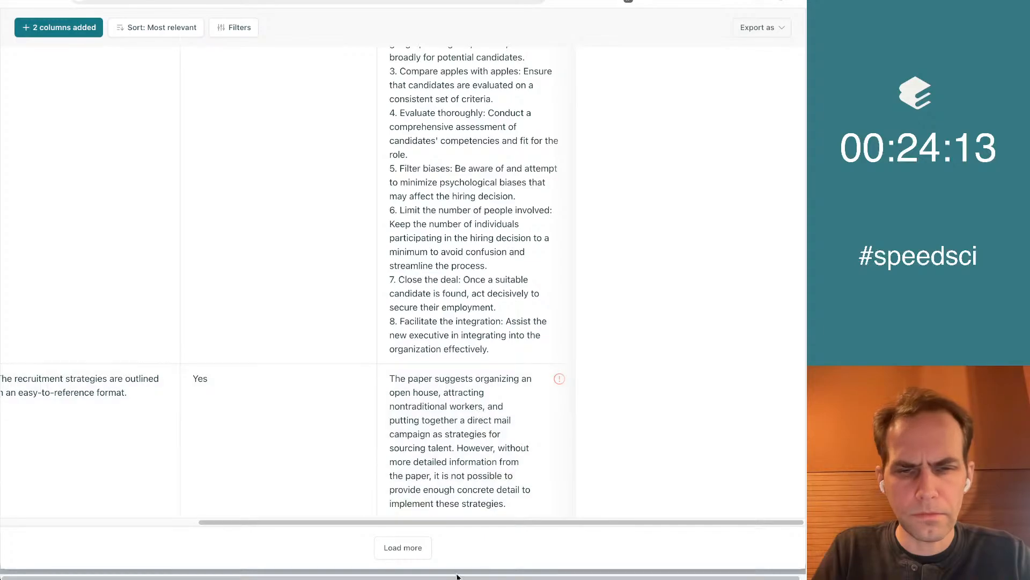
Start a custom column named "Are there any surprising ideas on how to source great talent?"
scroll(708, 226, up, 10)
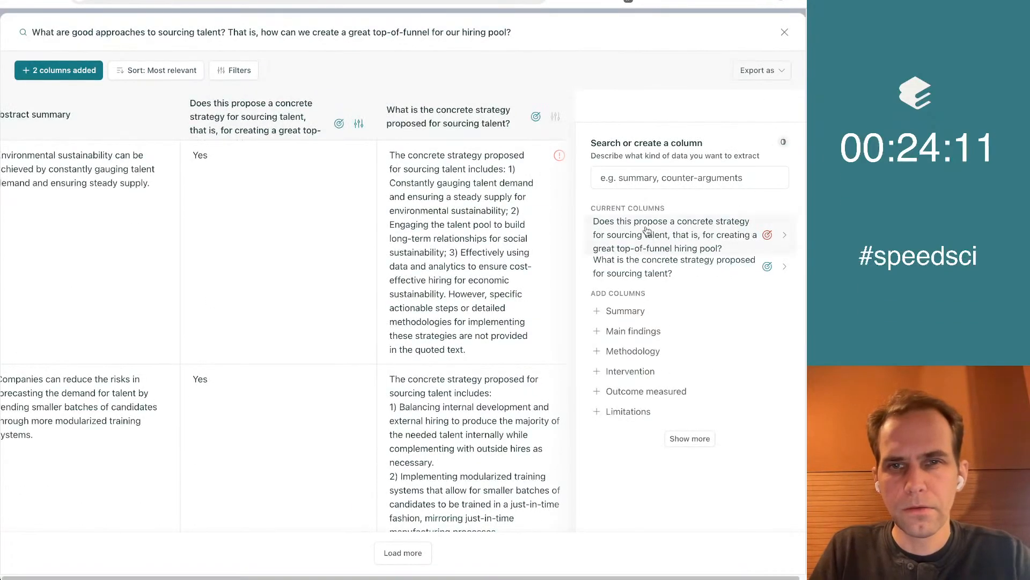
text(Are there)
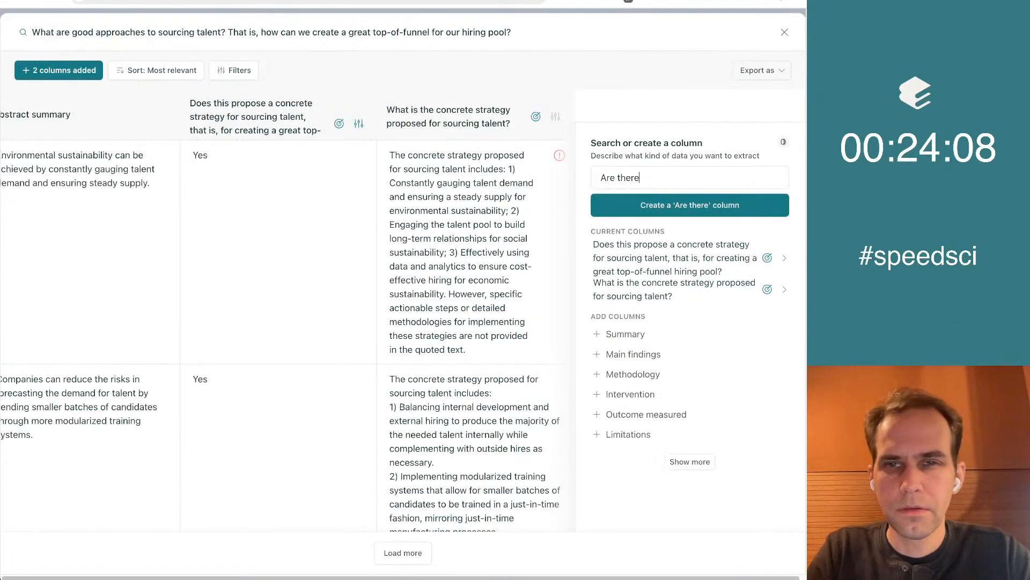
key(super+a)
key(BackSpace)
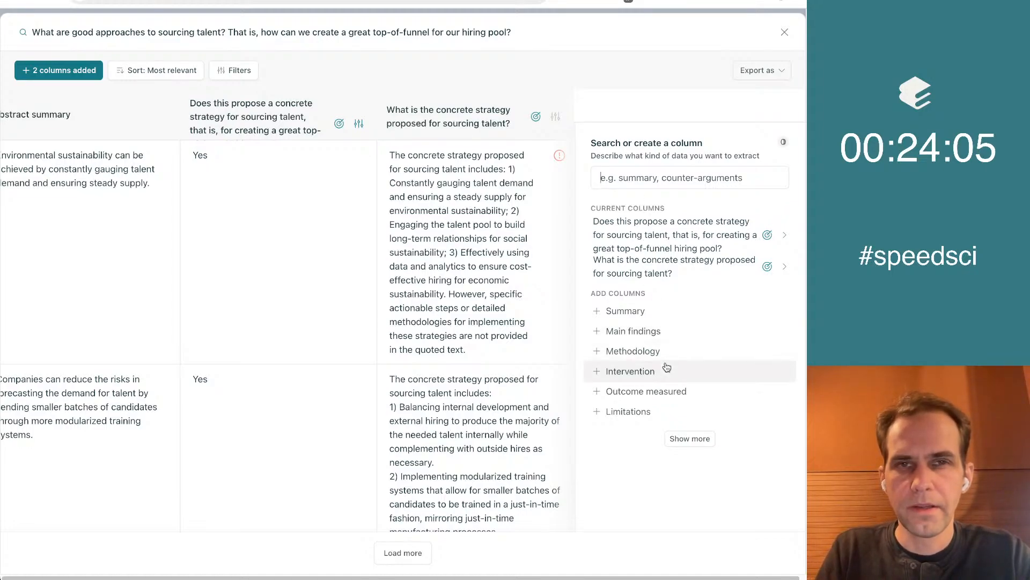
text(Are )
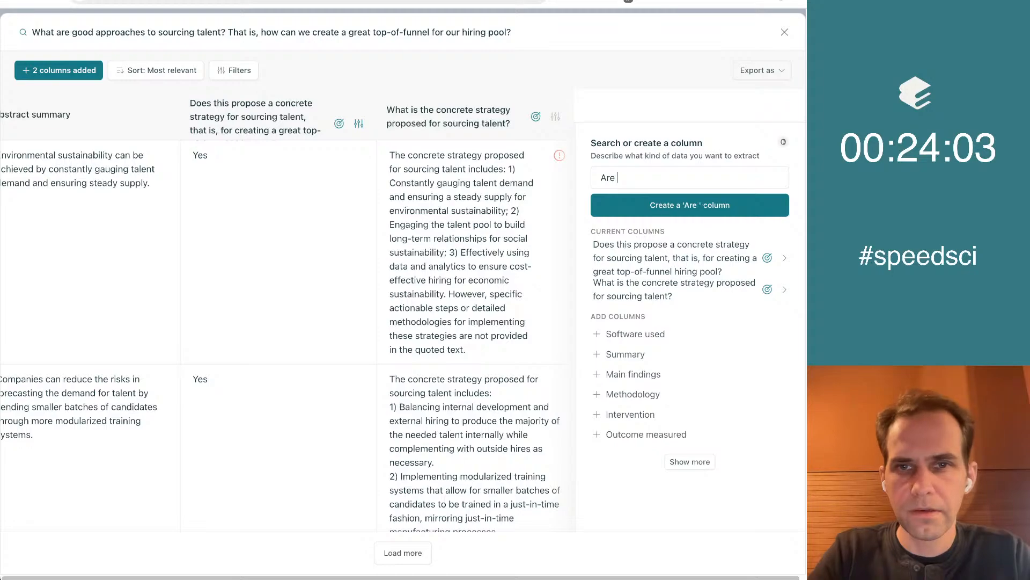
text(there any surprising)
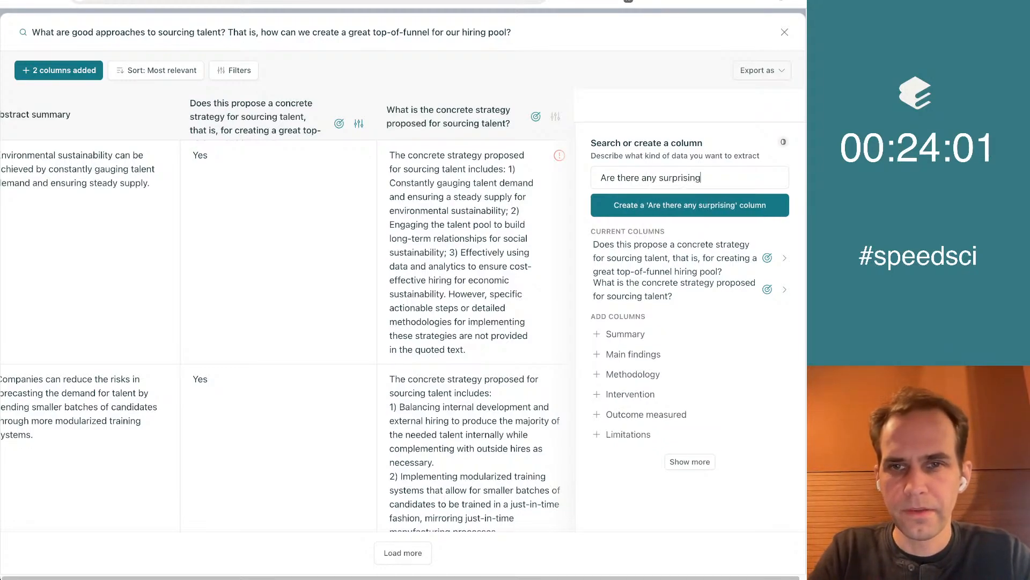
text( ideas on how to source great tale)
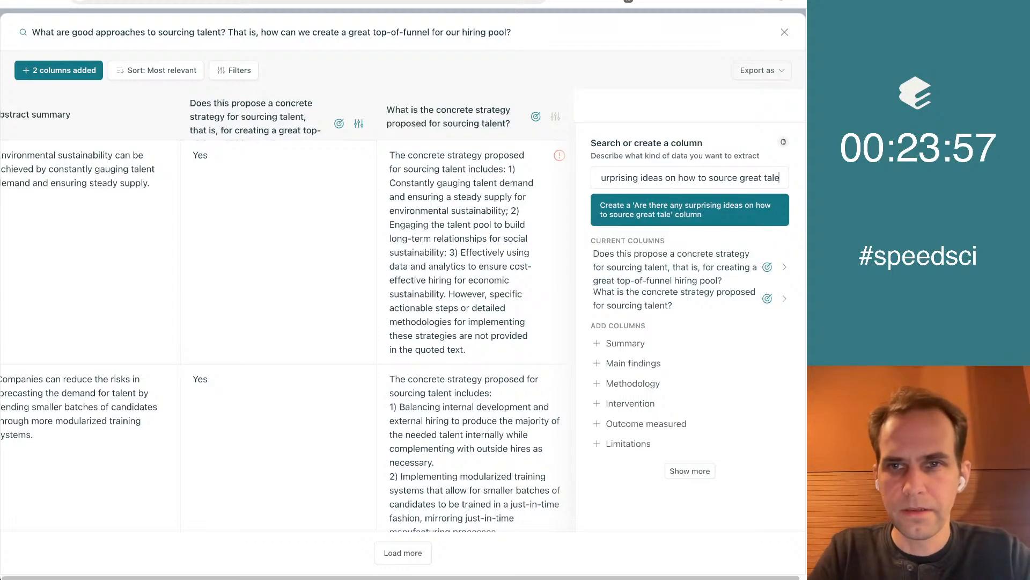
text(nt?)
key(ctrl+a)
click(671, 212)
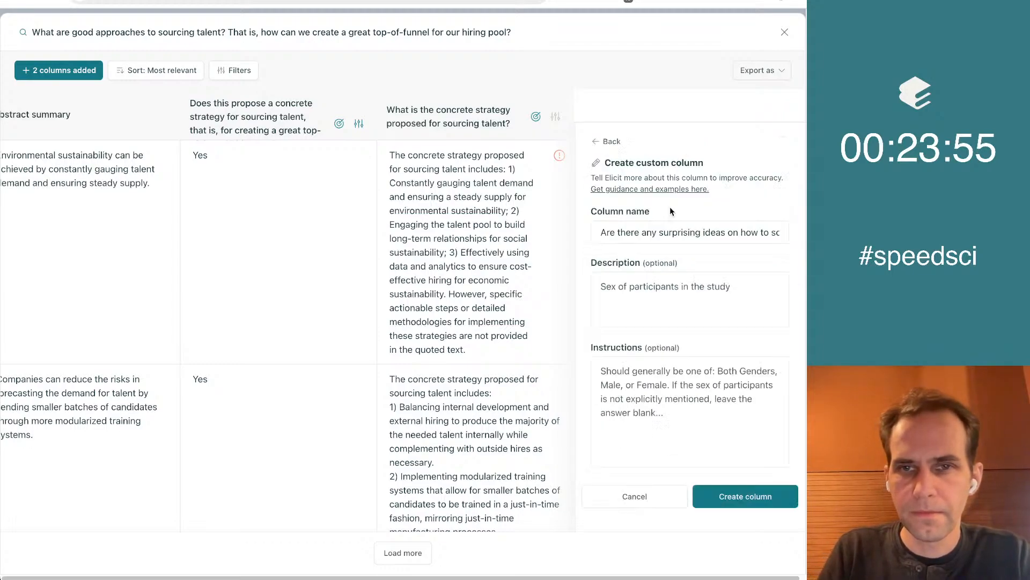
Fill in the custom column's instructions with "What is the most surprising idea for sourcing talent mentioned in the paper?"
click(655, 381)
text(What is the)
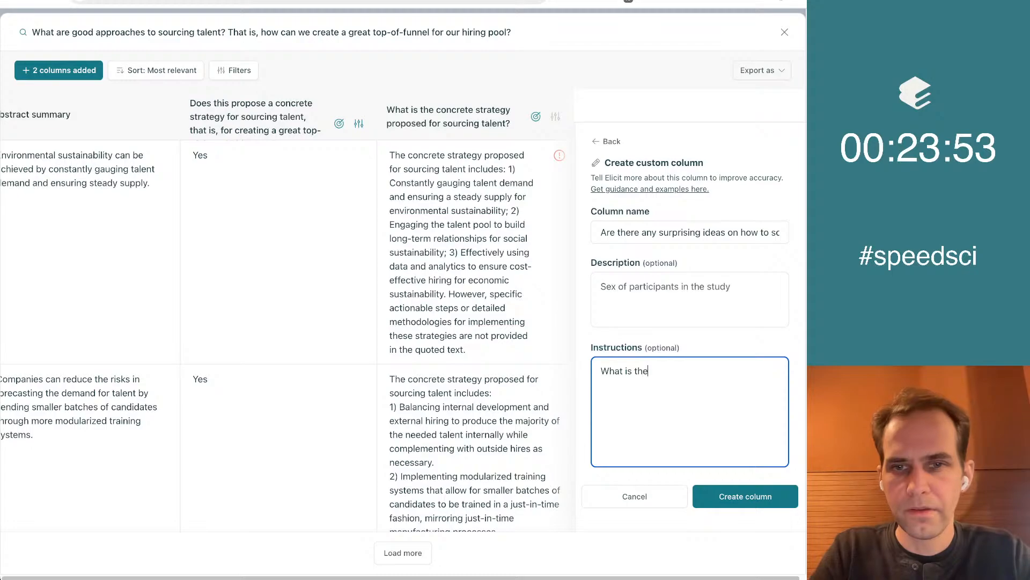
text( most surprising idea m)
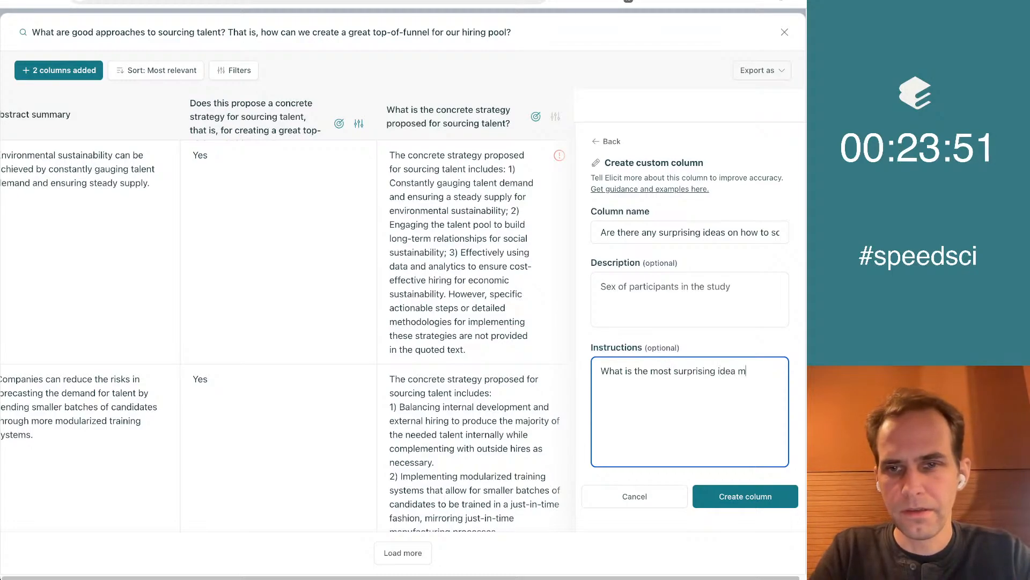
text(entioned?)
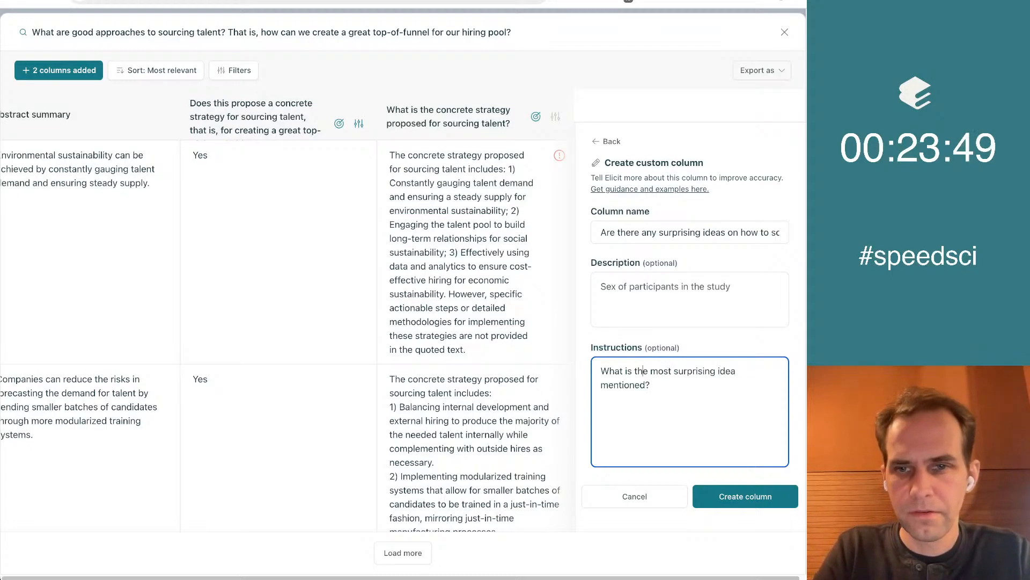
text(for sourcin)
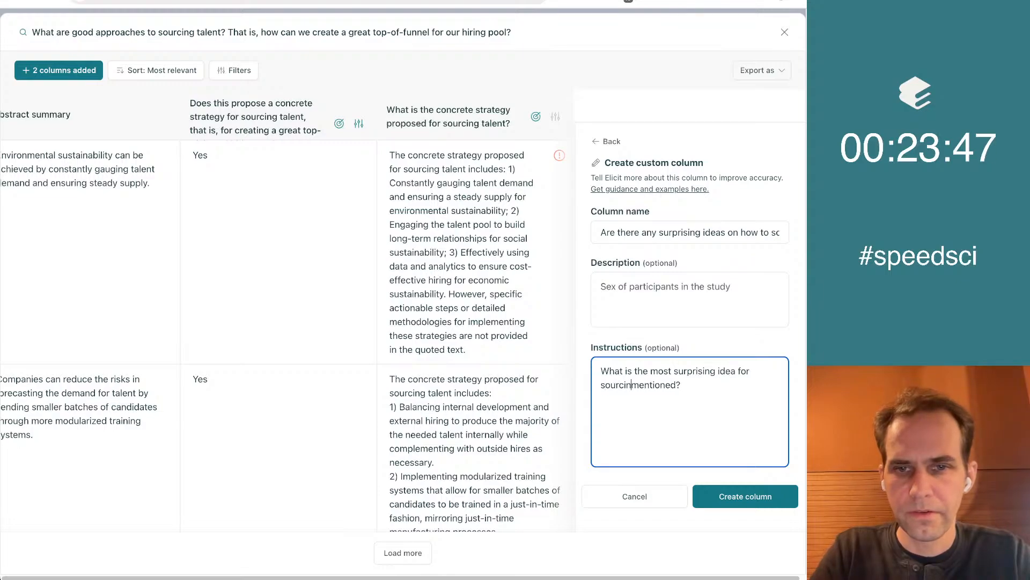
text(g talent)
key(alt+Right)
text(in the)
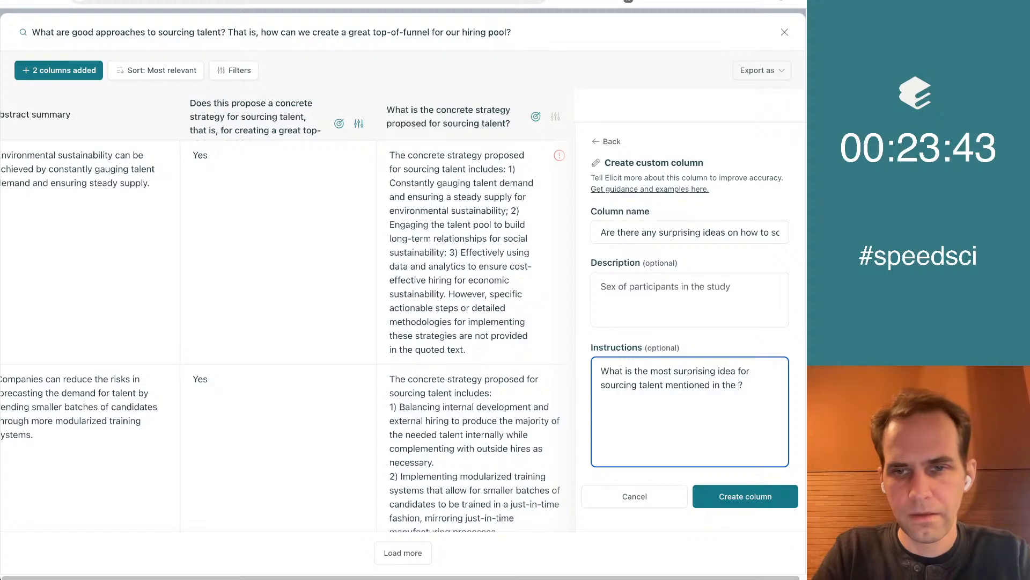
Create the custom column for surprising ideas on how to source great talent and bring it into view
click(735, 496)
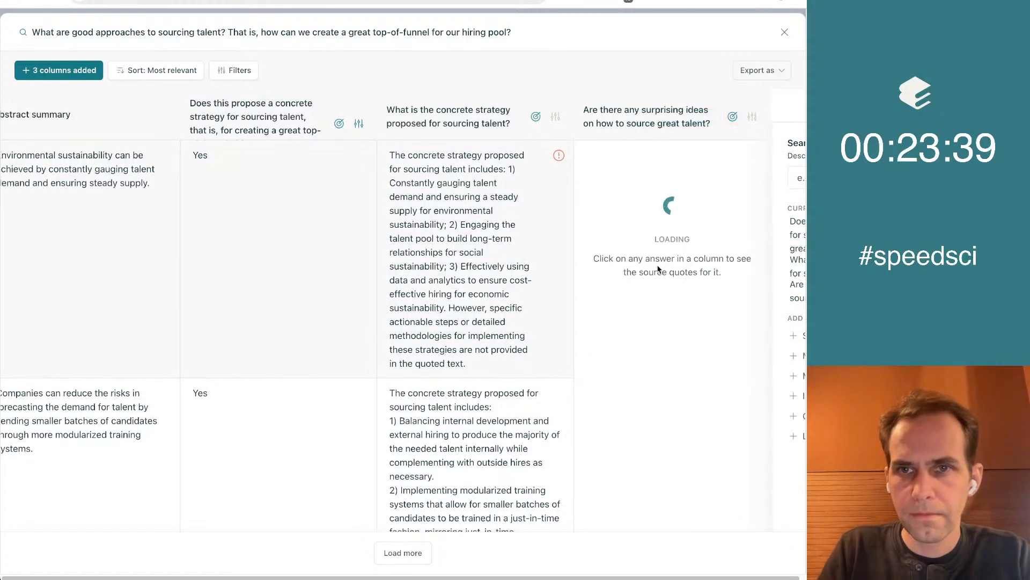
scroll(655, 335, right, 5)
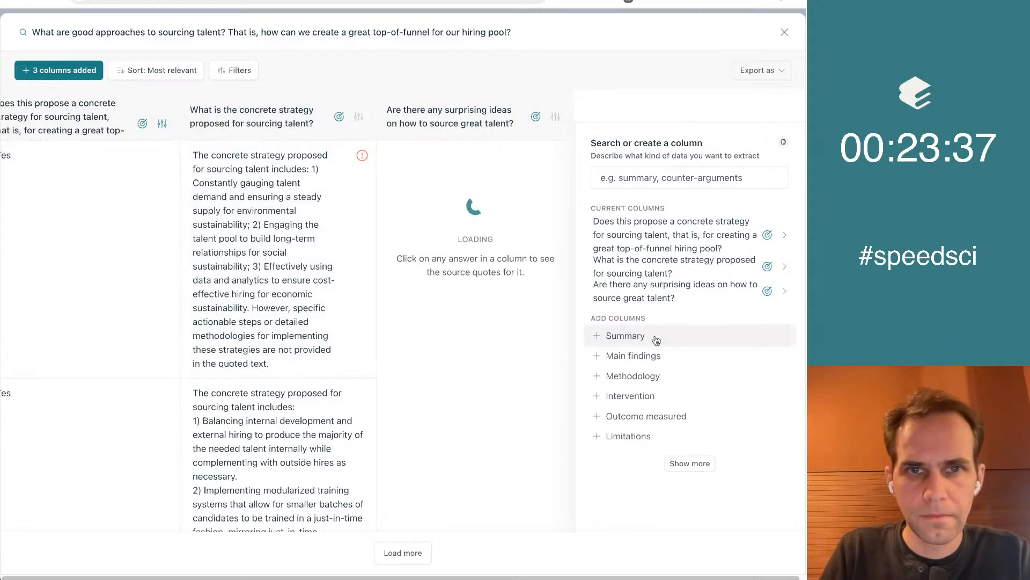
Examine the new surprising-ideas column down to the last paper and back up to the online recruiting paper
scroll(666, 486, down, 1)
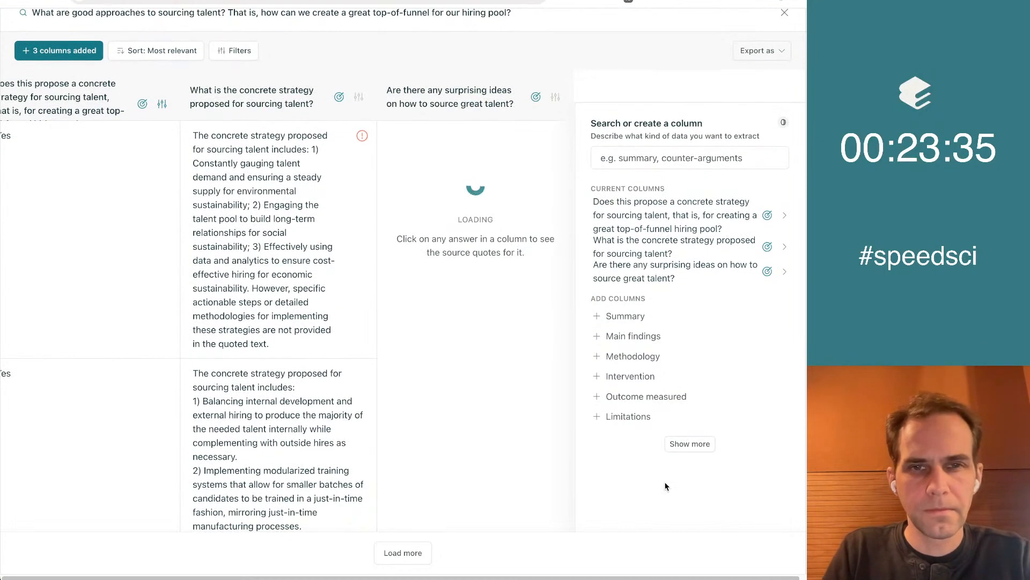
scroll(666, 486, down, 15)
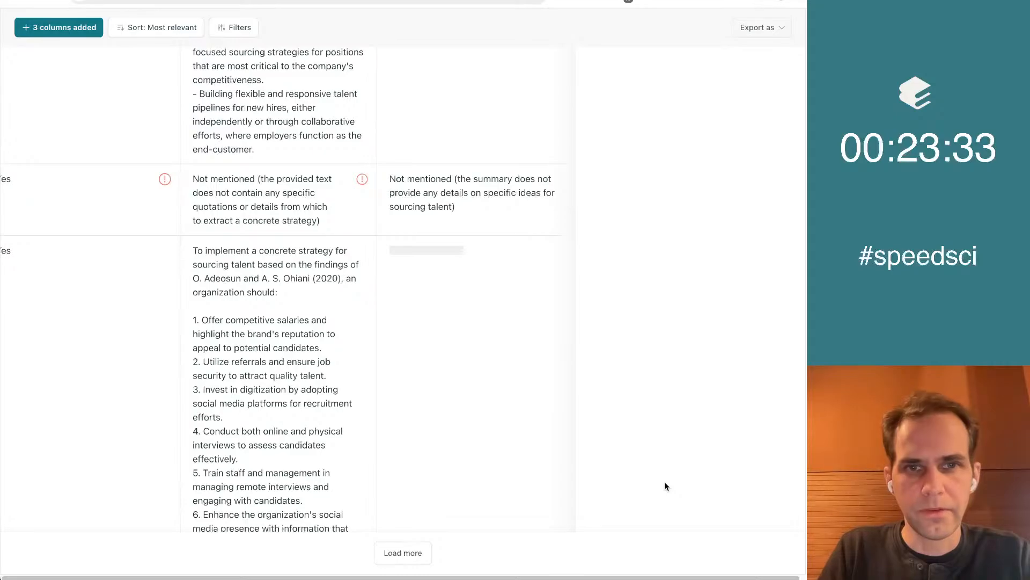
scroll(671, 237, up, 5)
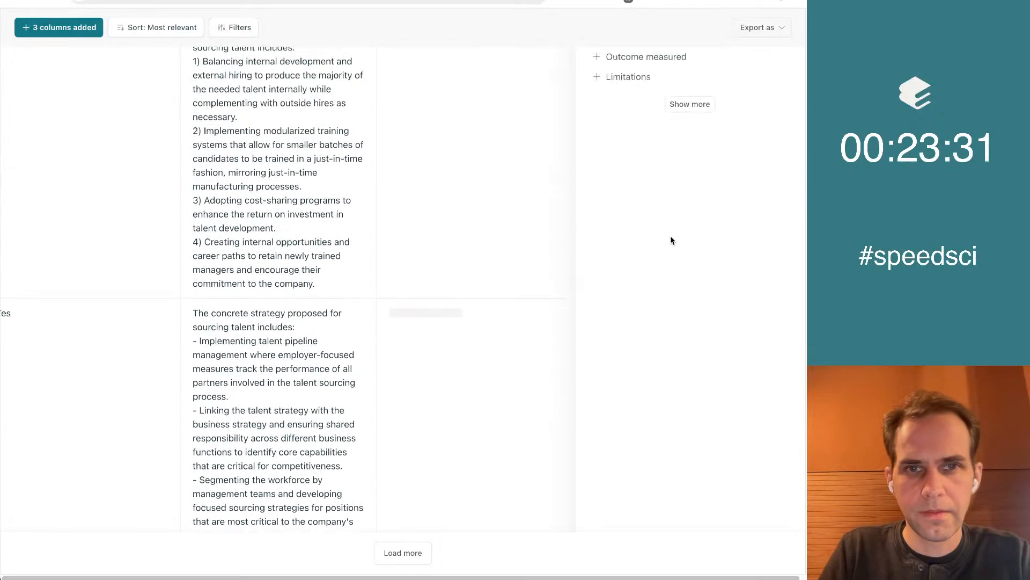
scroll(671, 239, down, 5)
scroll(671, 240, down, 15)
scroll(671, 240, up, 5)
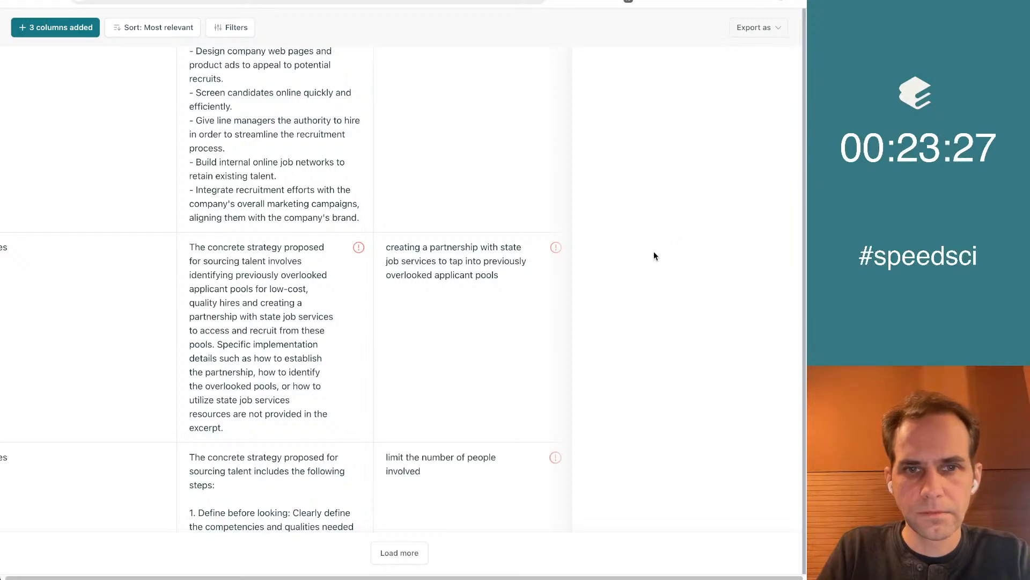
scroll(654, 253, down, 5)
scroll(653, 253, down, 5)
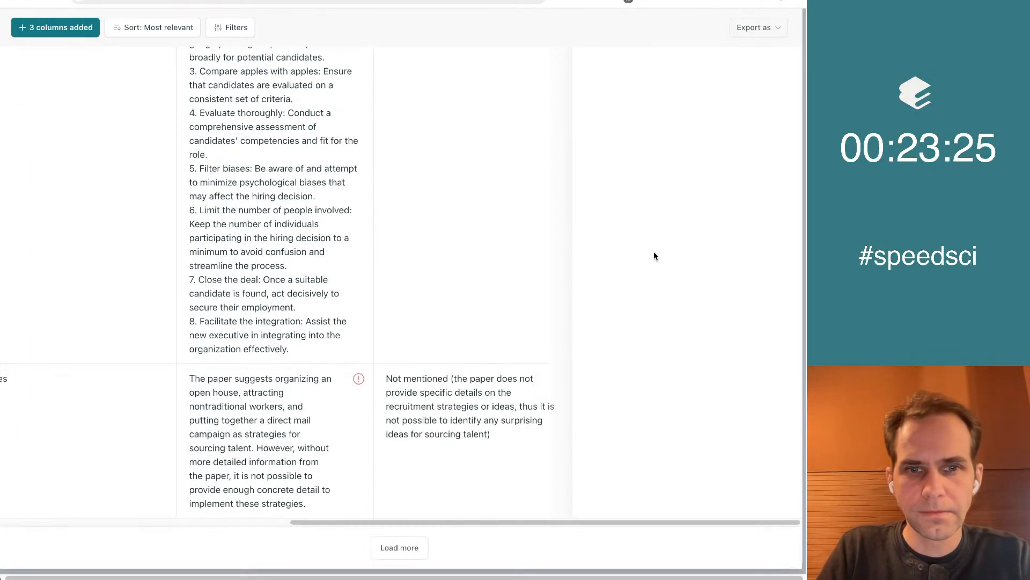
scroll(653, 252, up, 4)
scroll(654, 256, up, 3)
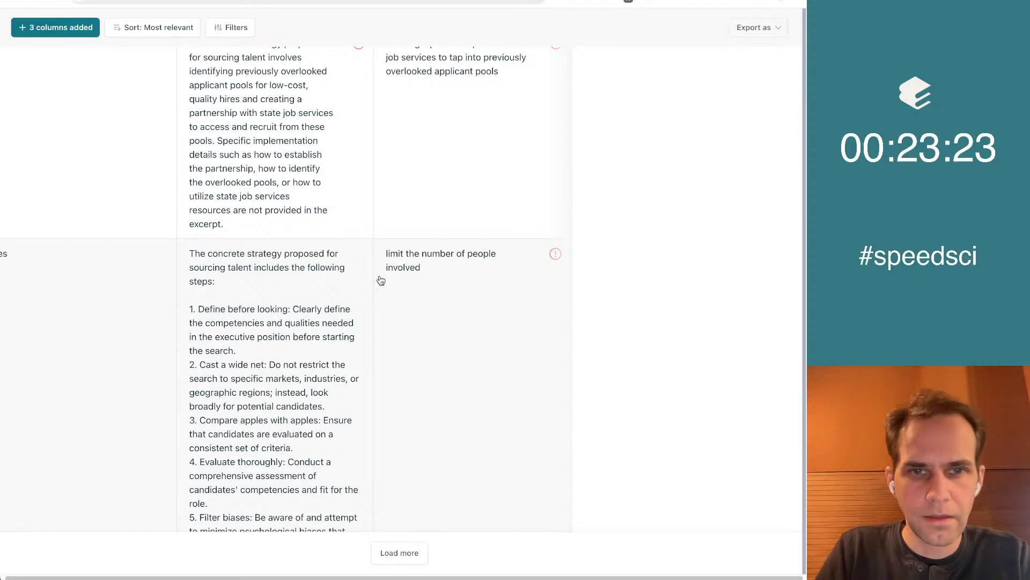
scroll(472, 375, down, 3)
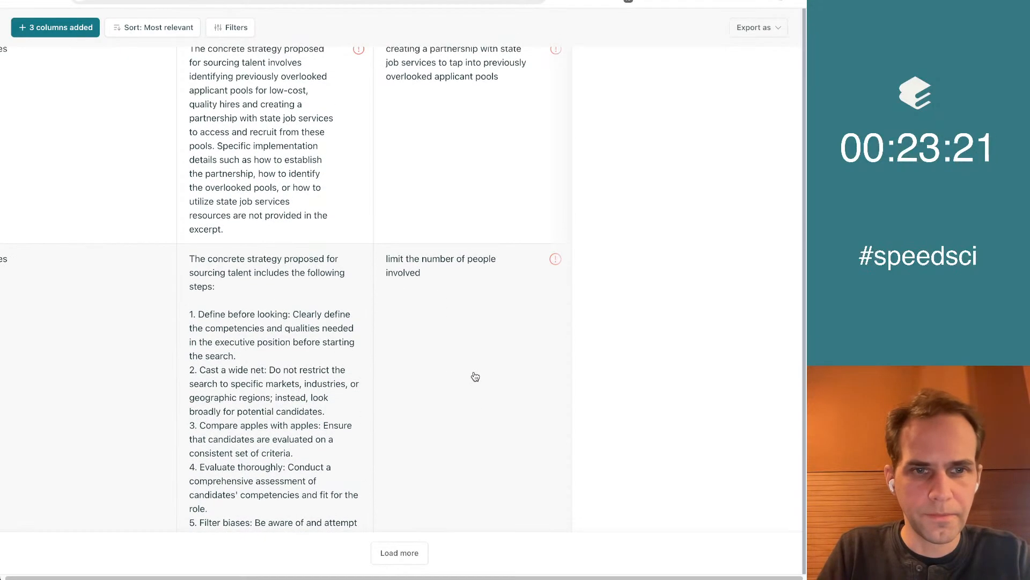
scroll(475, 376, up, 7)
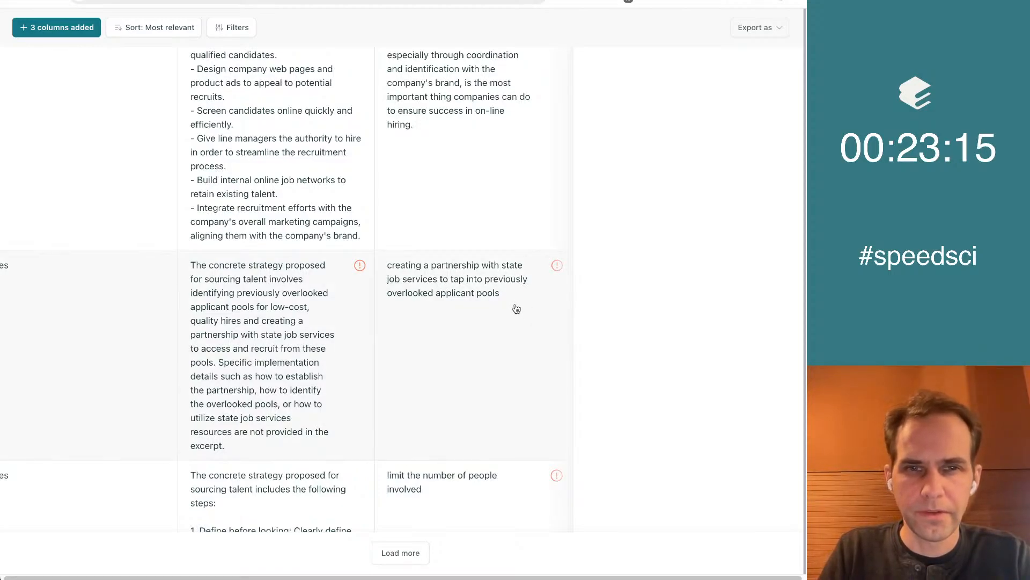
scroll(483, 391, up, 3)
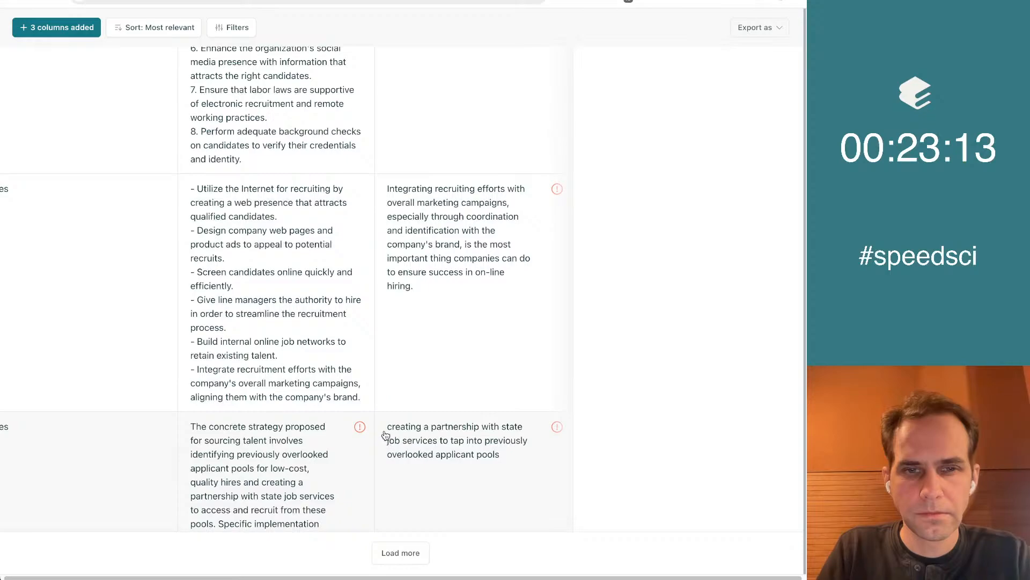
Copy "creating a partnership with state job services to tap into previously overlooked applicant pools" into the Google Doc as a capitalised bullet and return to Elicit
drag(386, 428, 502, 456)
key(super+c)
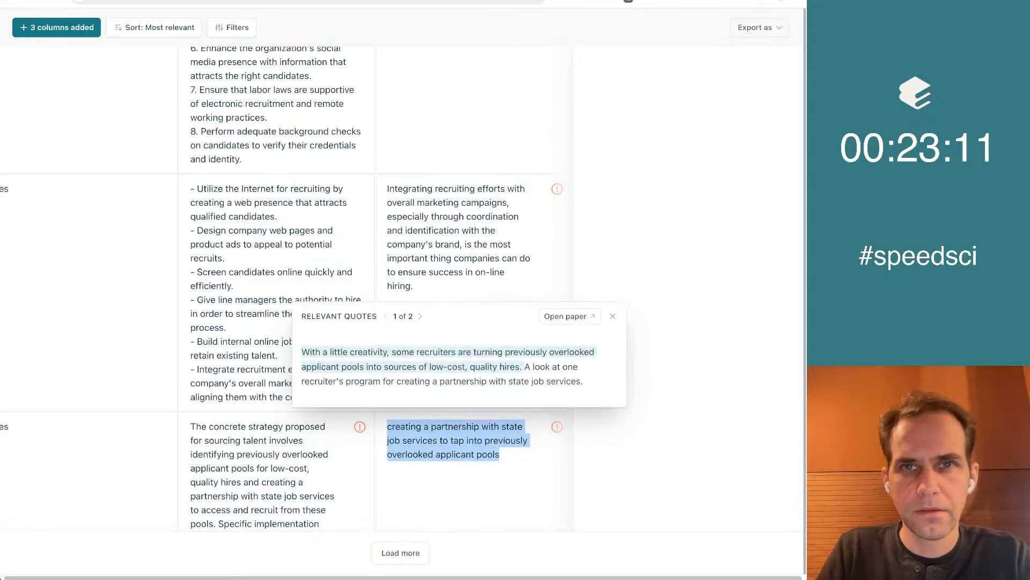
click(569, 1)
key(Return)
key(super+v)
key(super+Left)
key(Delete)
text(C)
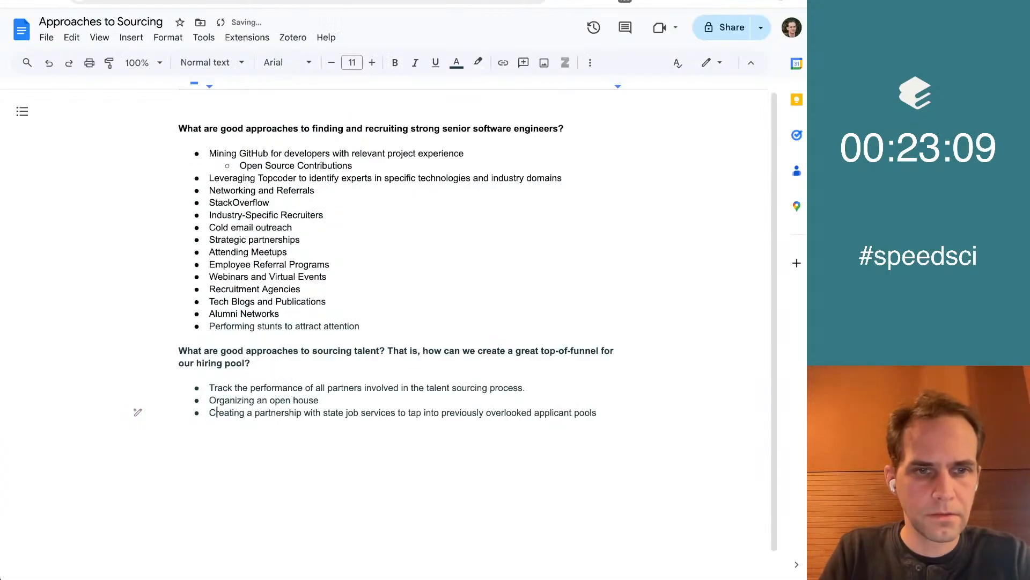
key(ctrl+shift+Tab)
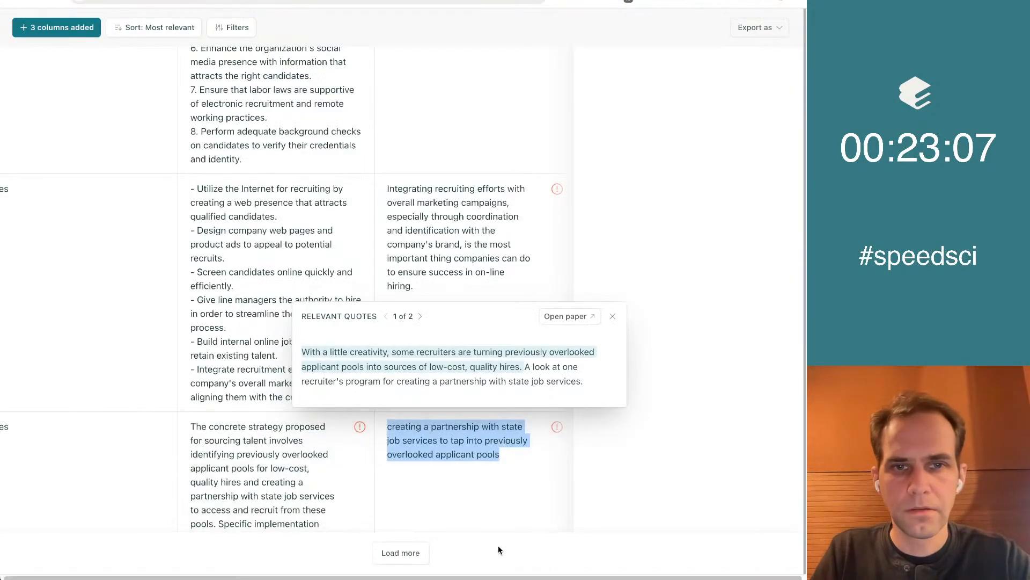
click(614, 316)
scroll(624, 279, up, 1)
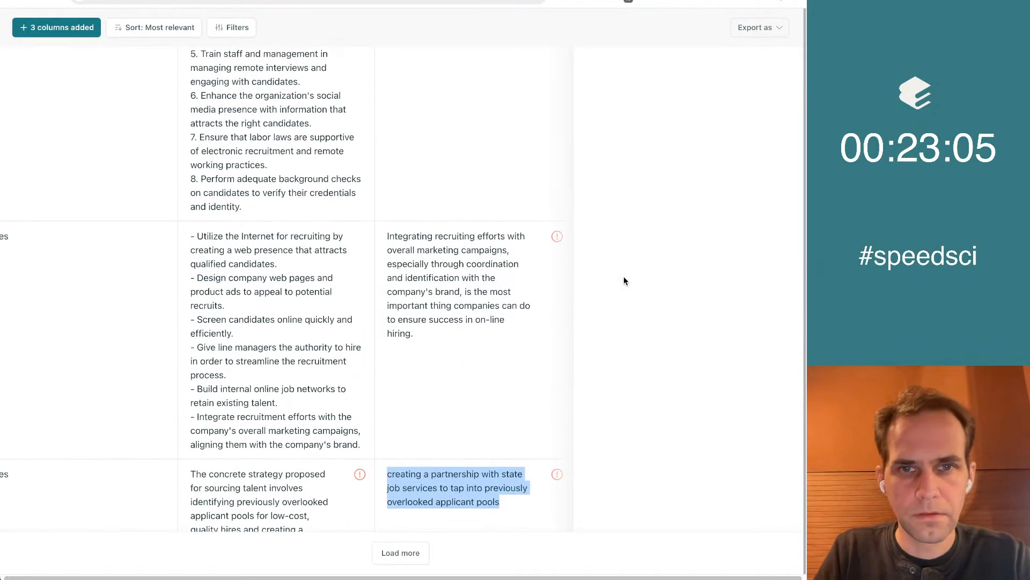
click(623, 277)
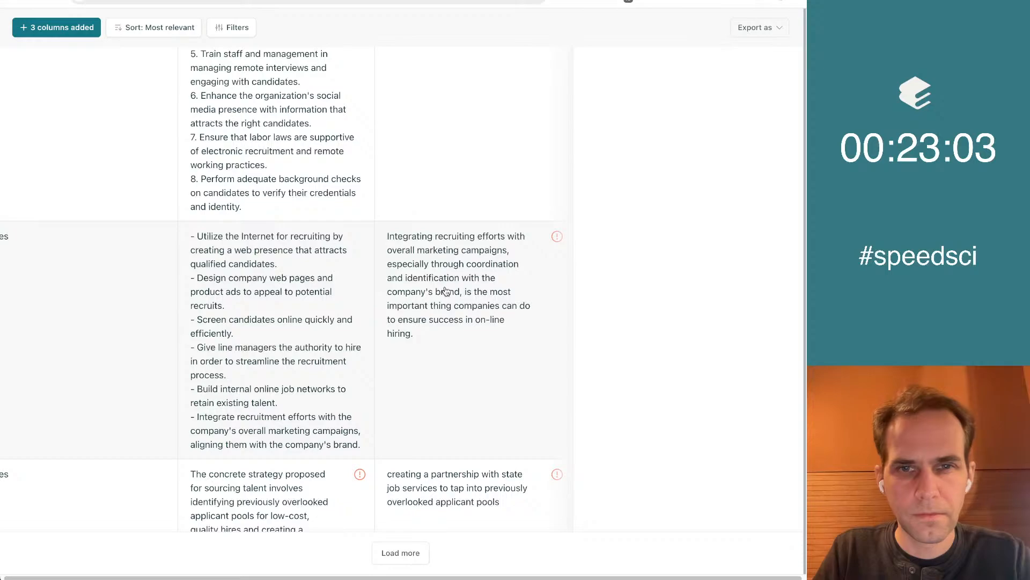
Copy "Integrating recruiting efforts with overall marketing campaigns" into the Google Doc as a new last bullet and return to the Elicit table
scroll(691, 337, up, 1)
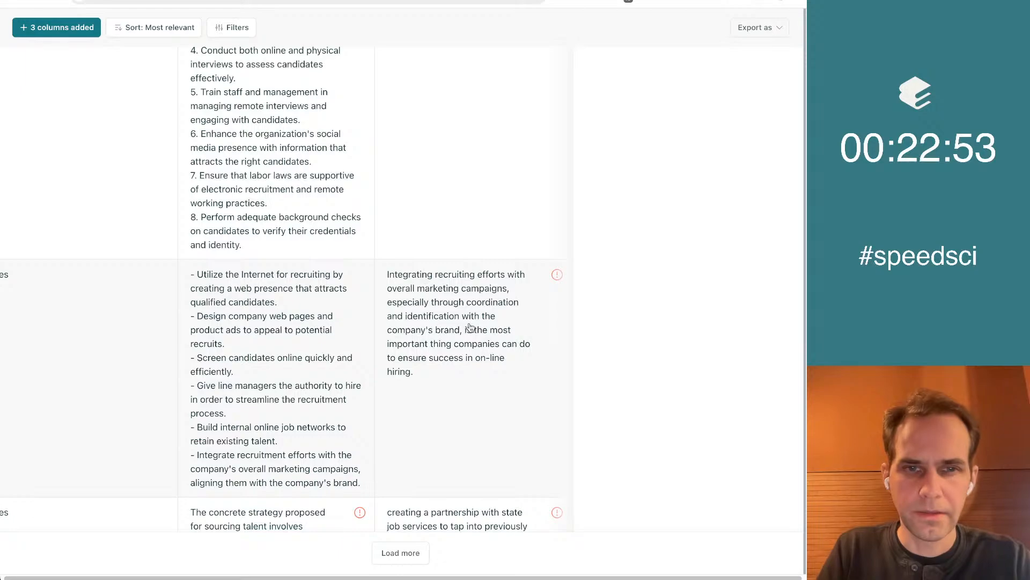
drag(385, 276, 510, 290)
key(ctrl+c)
click(688, 315)
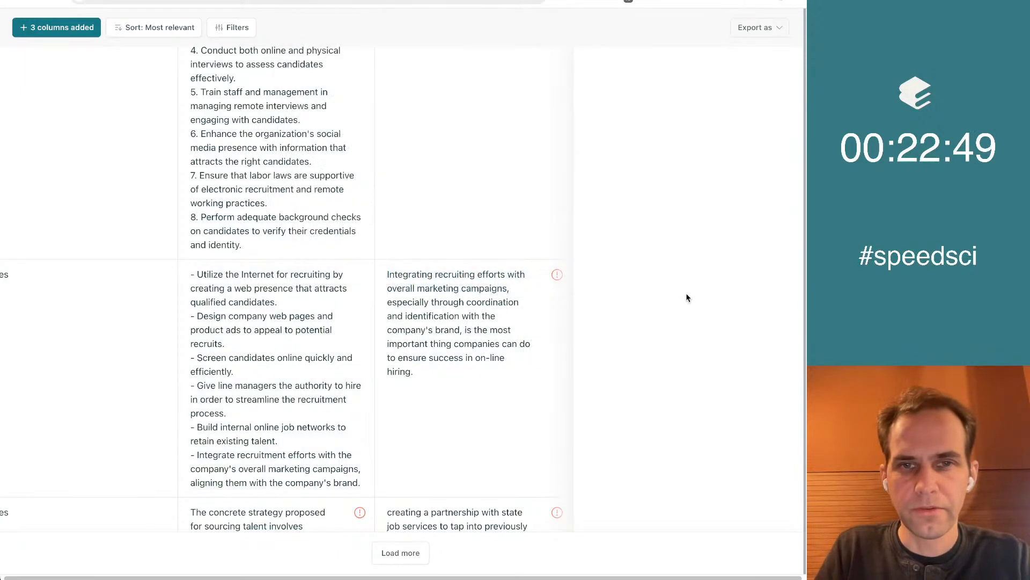
key(ctrl+Tab)
text(c)
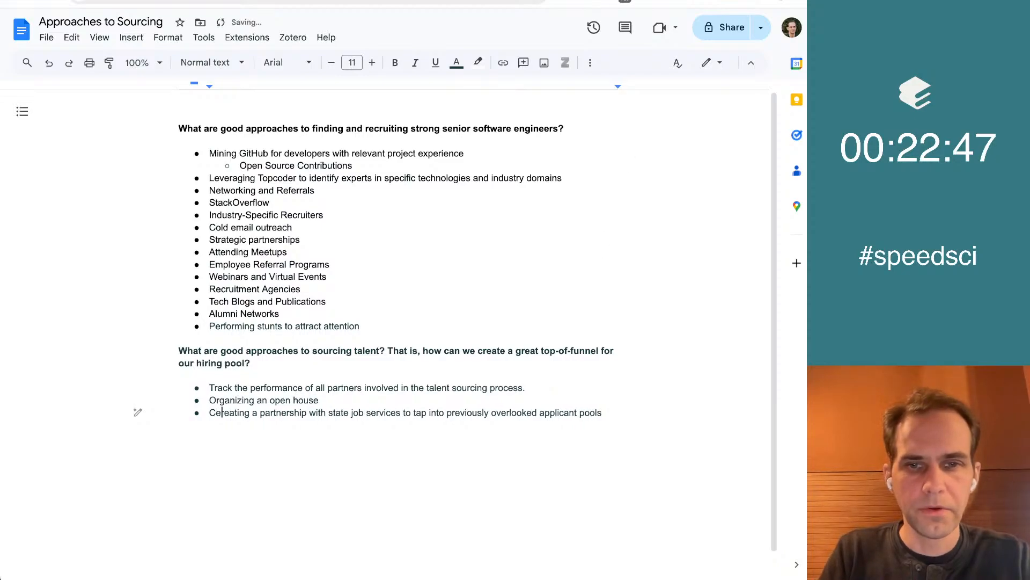
key(BackSpace)
key(End)
key(Return)
key(ctrl+v)
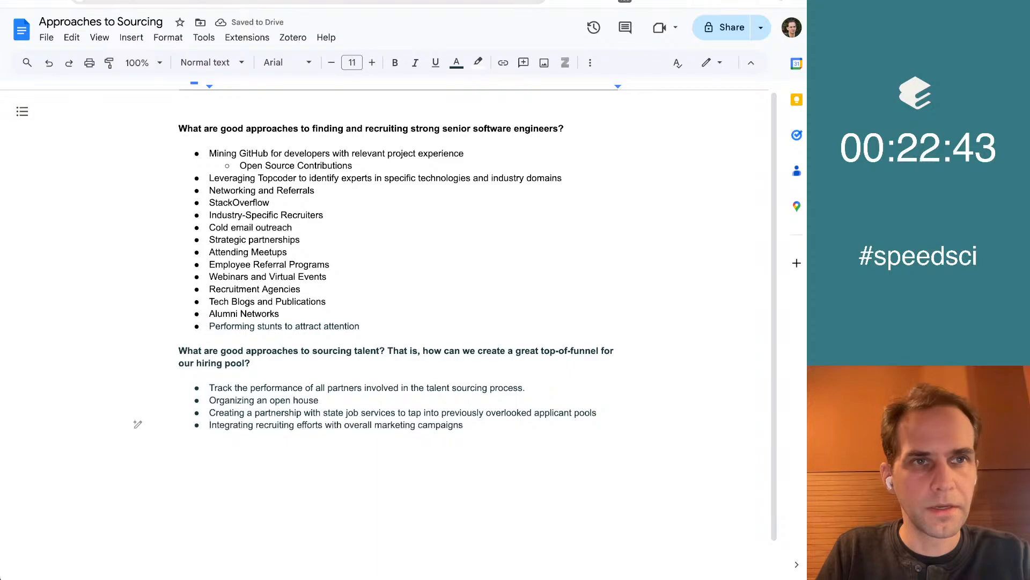
key(ctrl+shift+Tab)
Read the surprising ideas of the papers above the online recruiting paper, up to the modularized training systems paper
scroll(640, 333, up, 2)
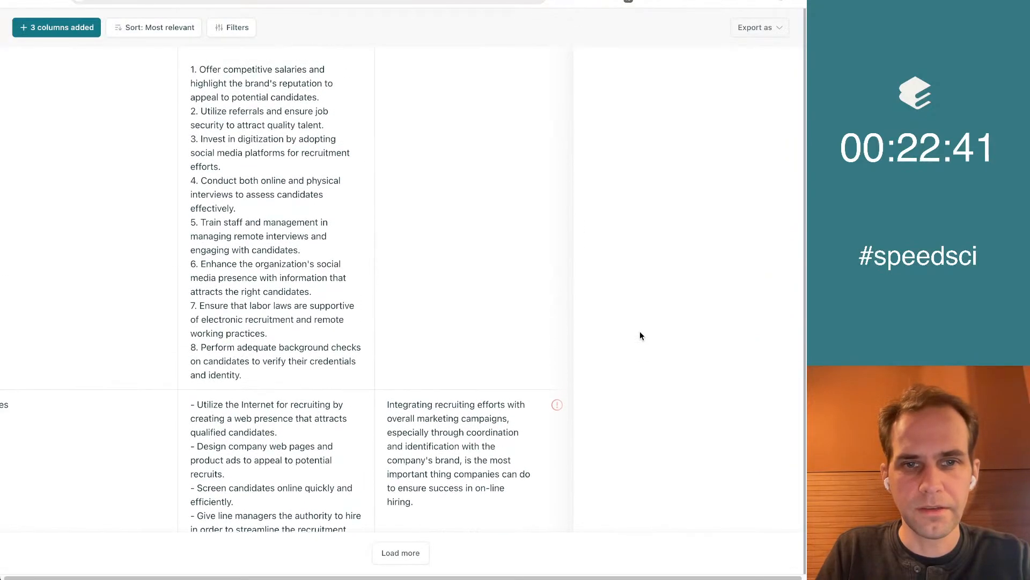
scroll(640, 333, up, 3)
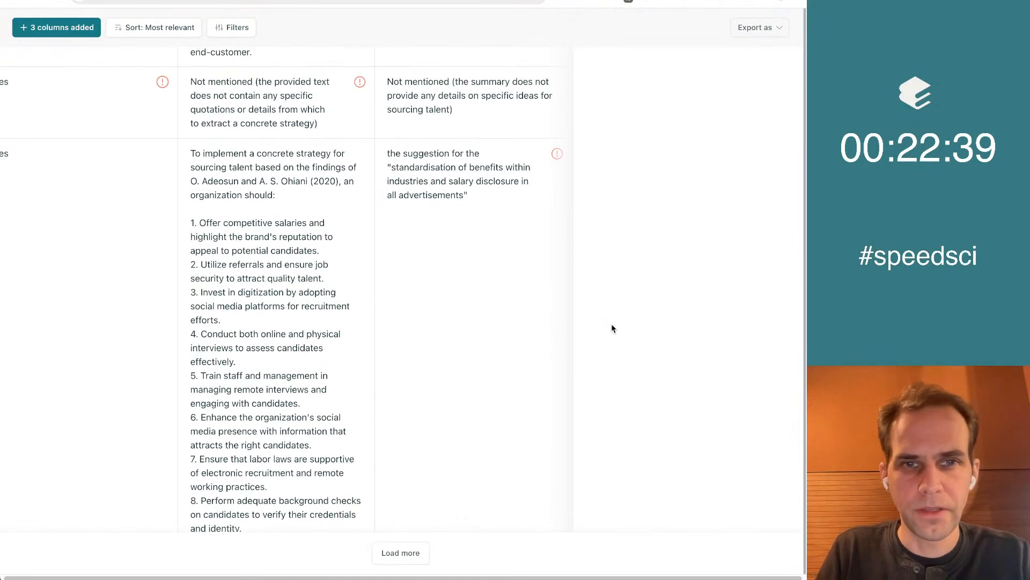
scroll(510, 238, up, 2)
scroll(587, 237, up, 10)
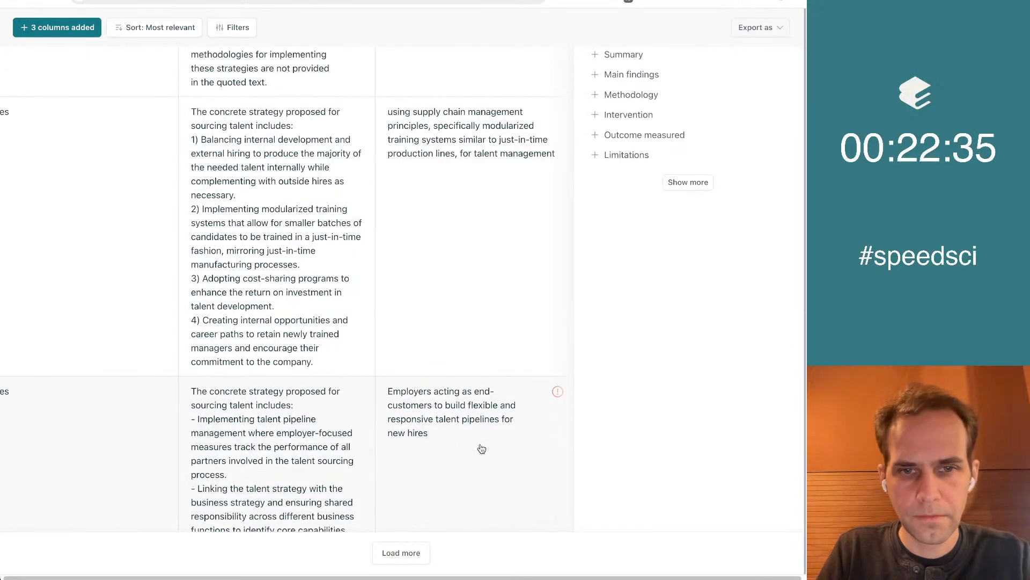
scroll(623, 430, down, 1)
scroll(558, 344, up, 3)
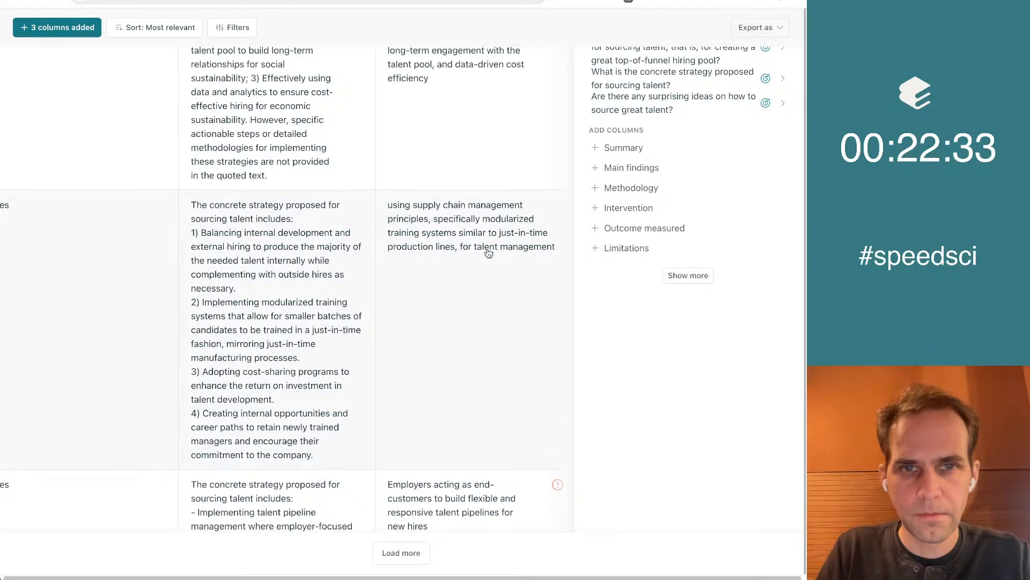
scroll(485, 285, up, 1)
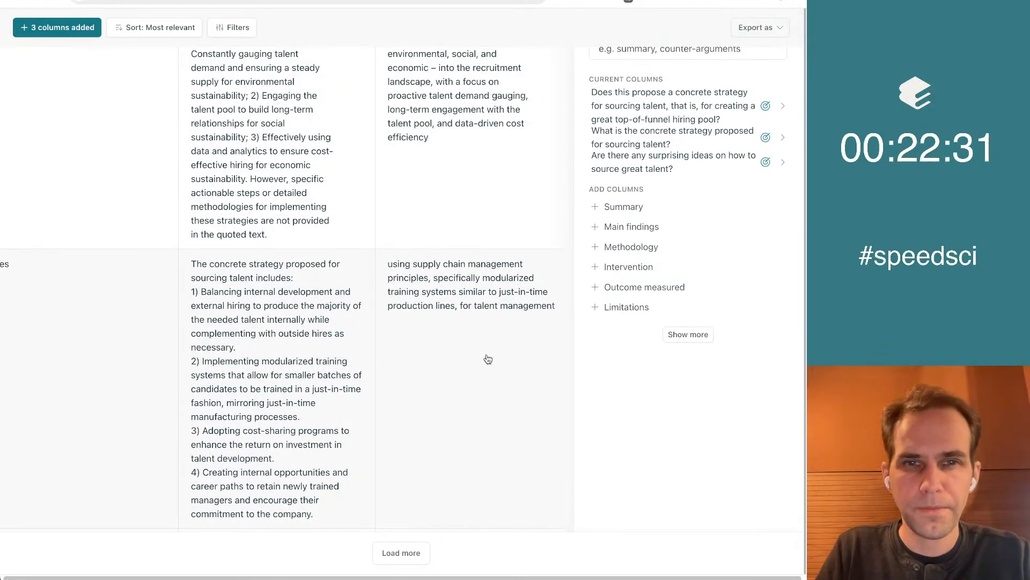
Try to add the full supply chain management idea, including modularized training systems, as a new last bullet in the Google Doc
drag(388, 264, 421, 283)
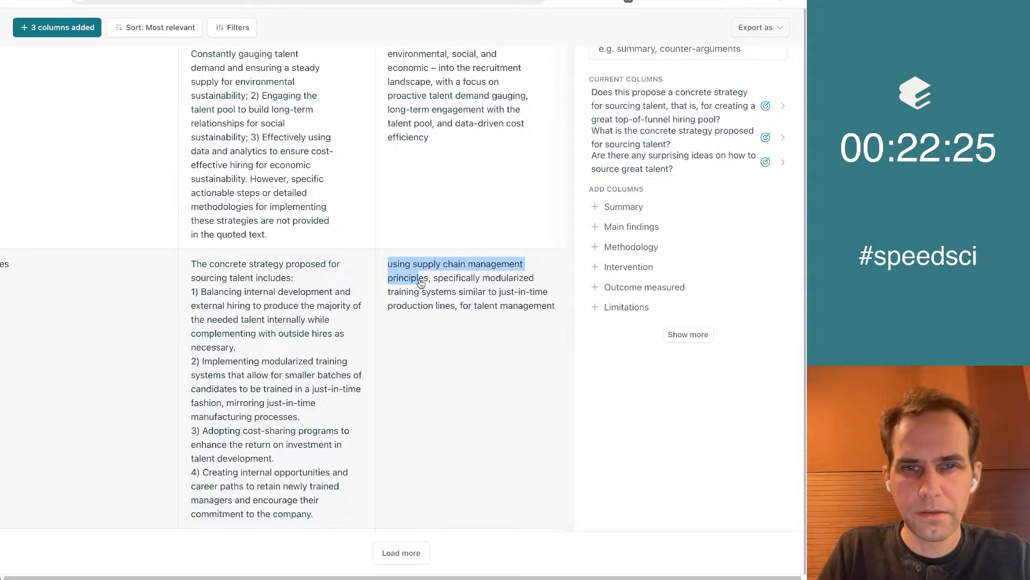
drag(423, 282, 565, 306)
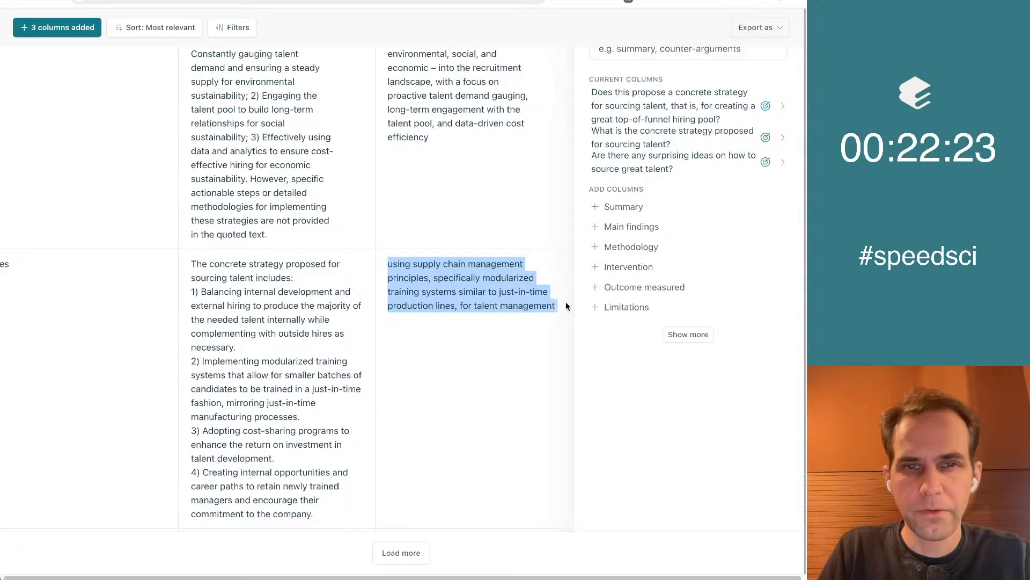
key(ctrl+Tab)
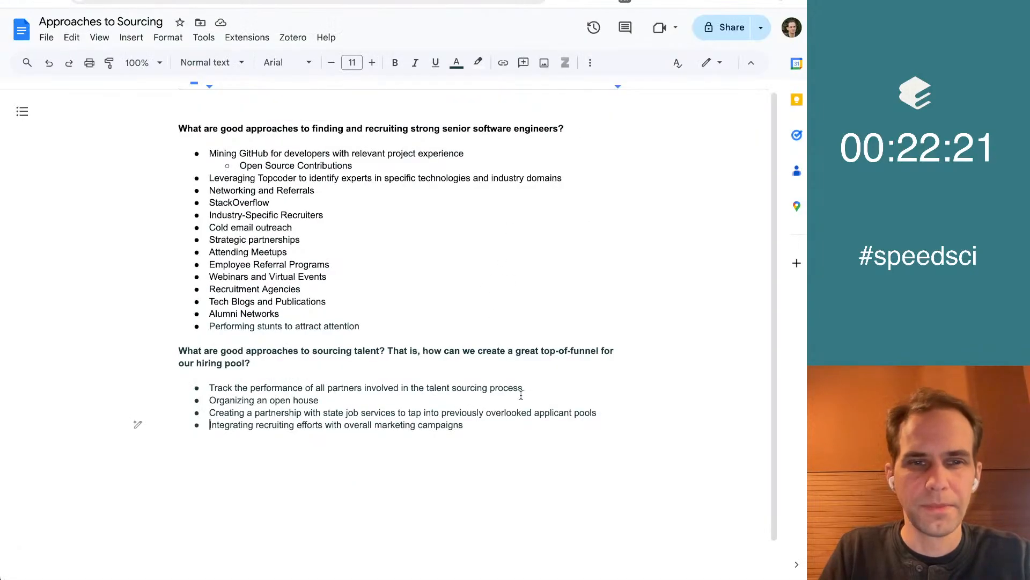
key(End)
key(Return)
key(ctrl+v)
key(ctrl+z)
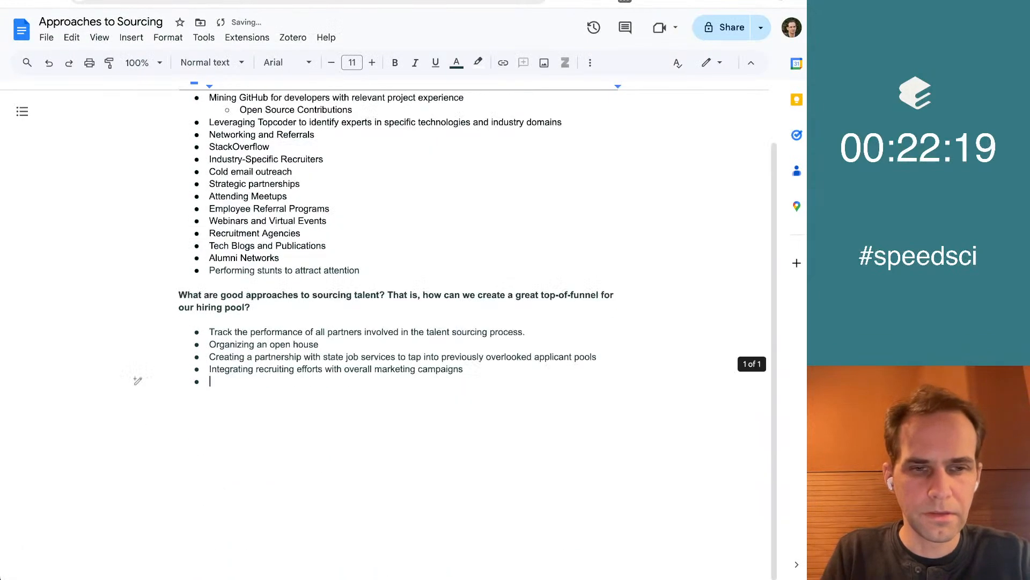
key(ctrl+shift+Tab)
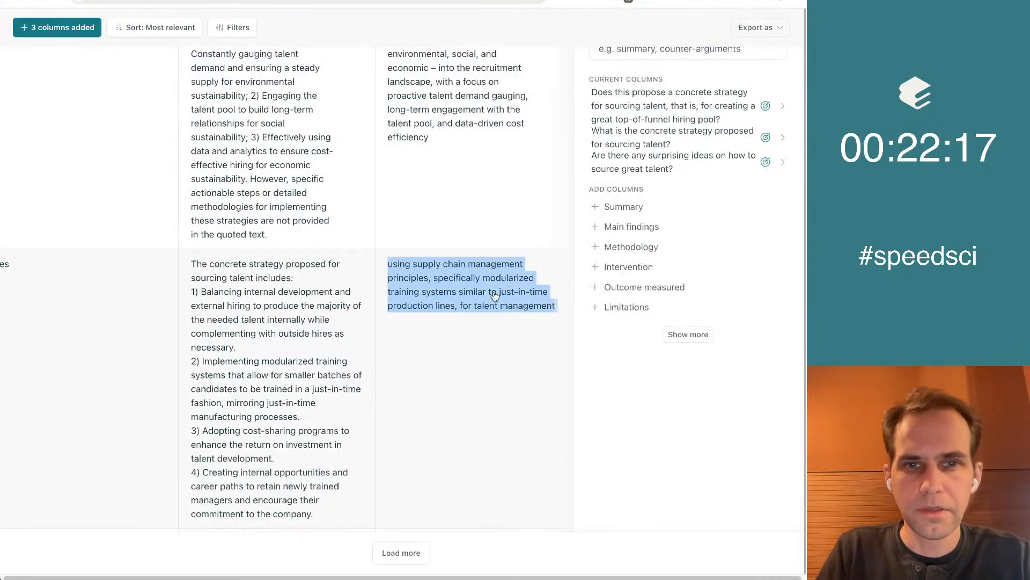
key(ctrl+Tab)
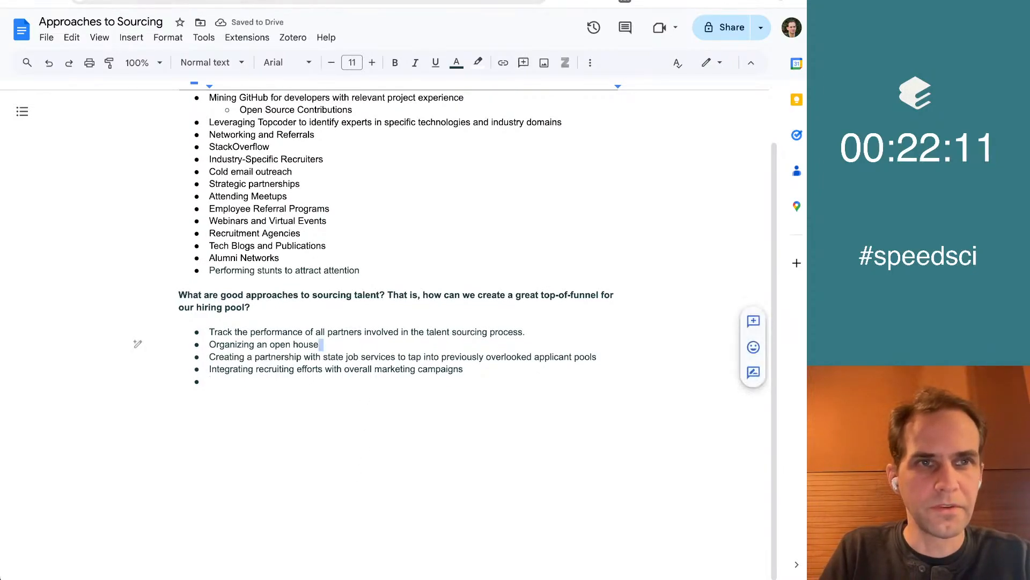
key(ctrl+shift+Tab)
click(618, 358)
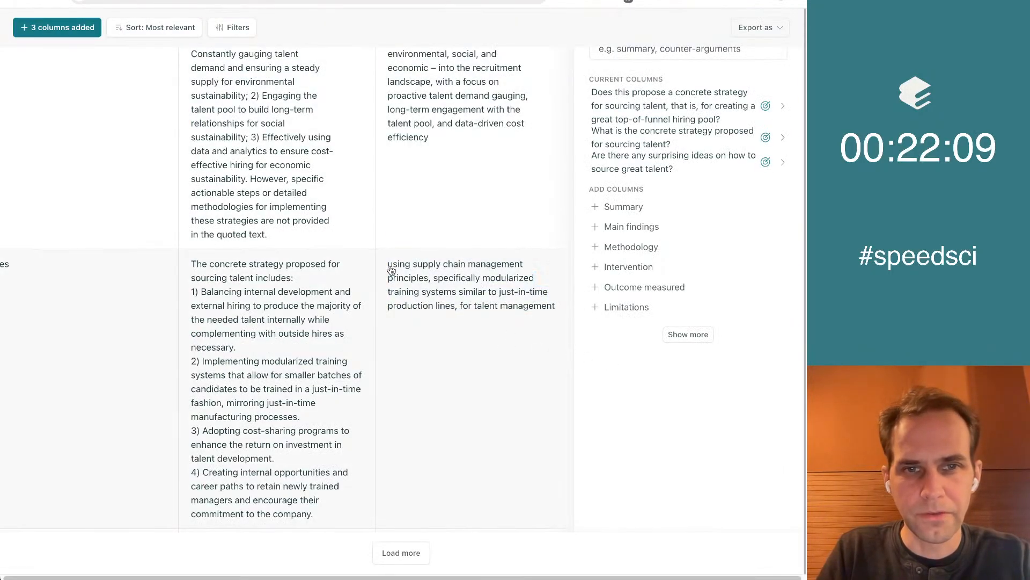
Copy "using supply chain management principles" into the Google Doc as a capitalised first bullet under the sourcing talent question
drag(391, 268, 430, 279)
key(ctrl+c)
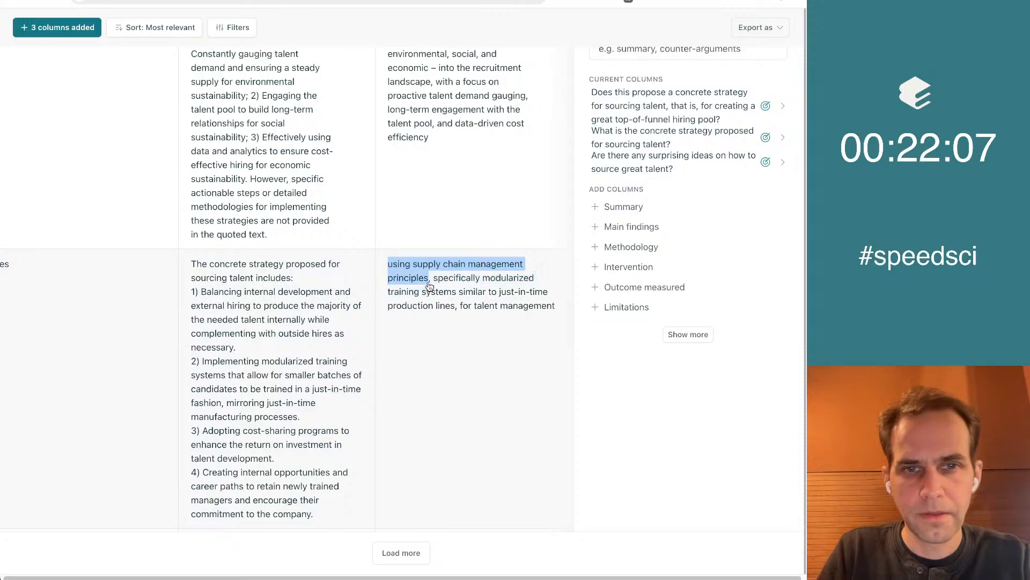
key(ctrl+Tab)
click(300, 317)
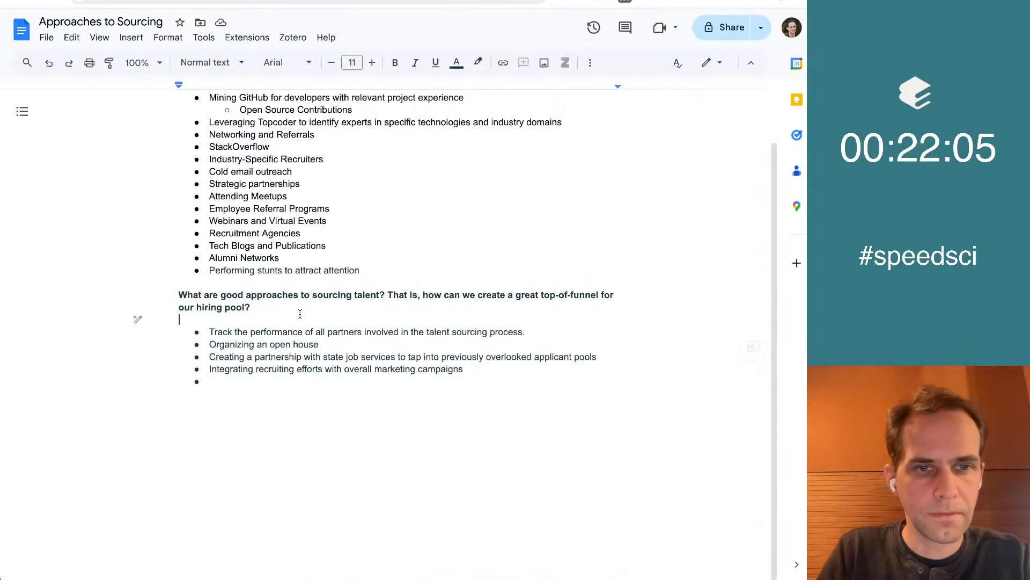
key(Down)
key(Return)
key(Up)
key(ctrl+v)
key(Home)
key(shift+Right)
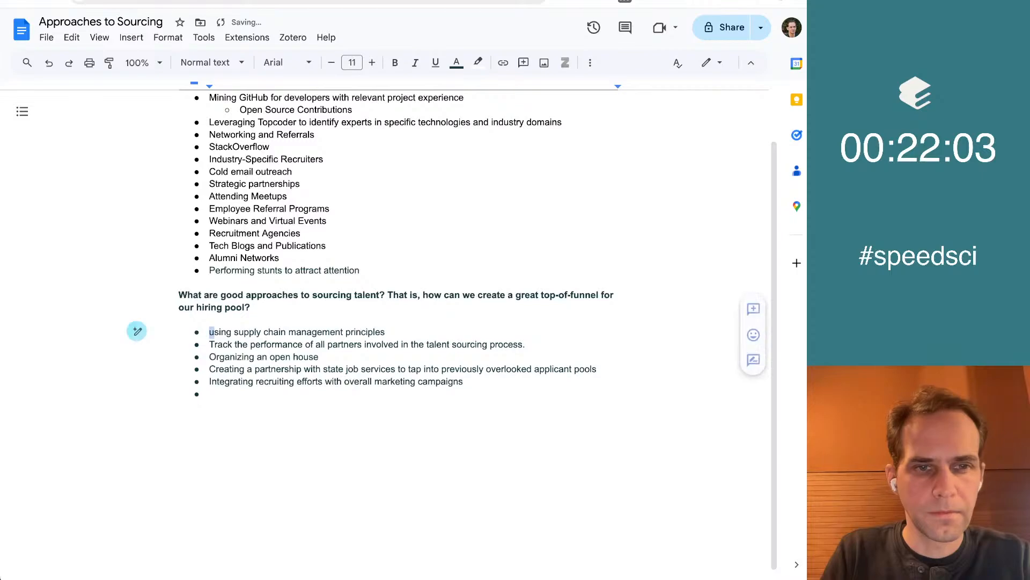
text(U)
Nest the bullet on tracking the performance of all partners under the supply chain management bullet and return to Elicit
key(Down)
key(Home)
key(Tab)
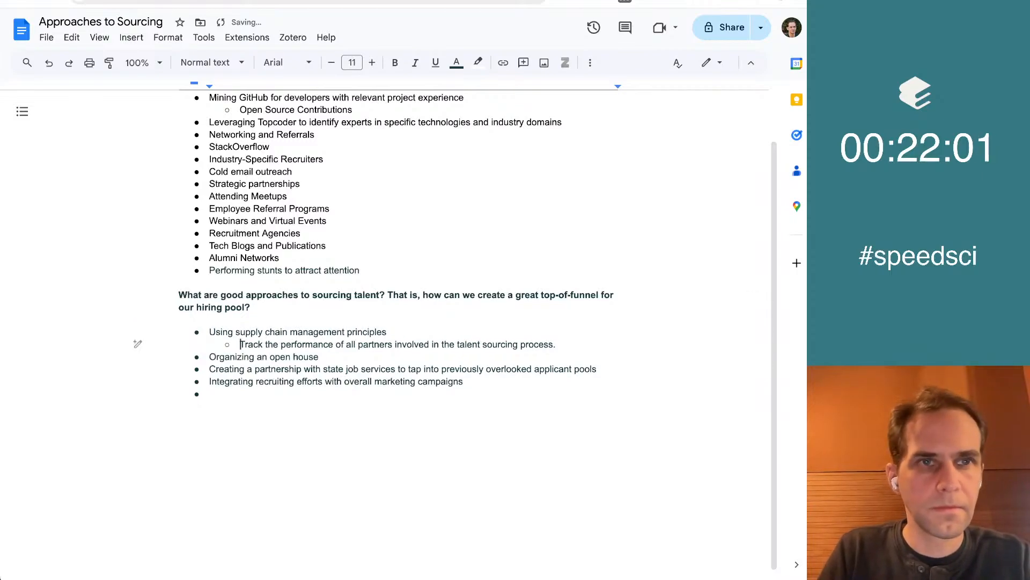
key(ctrl+shift+Tab)
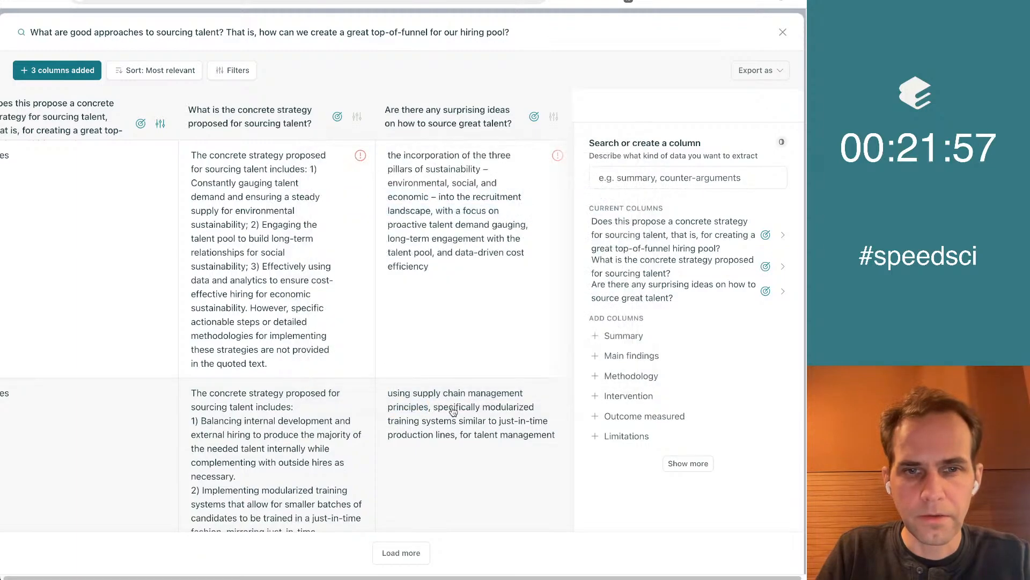
Read the relevant quotes behind the supply chain management paper's surprising idea, up to the sixth quote, and close them
mouse_move(439, 401)
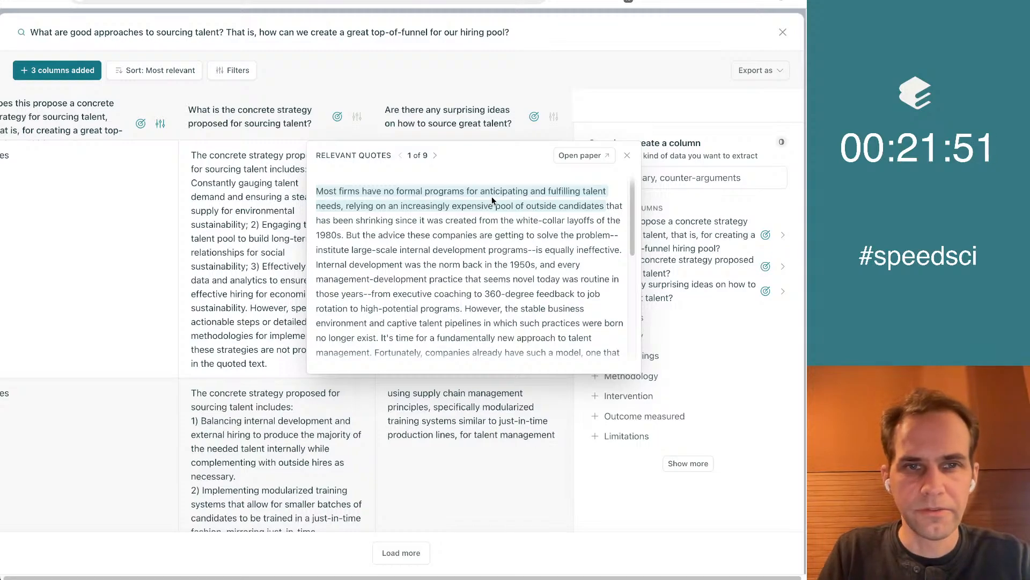
scroll(526, 222, down, 2)
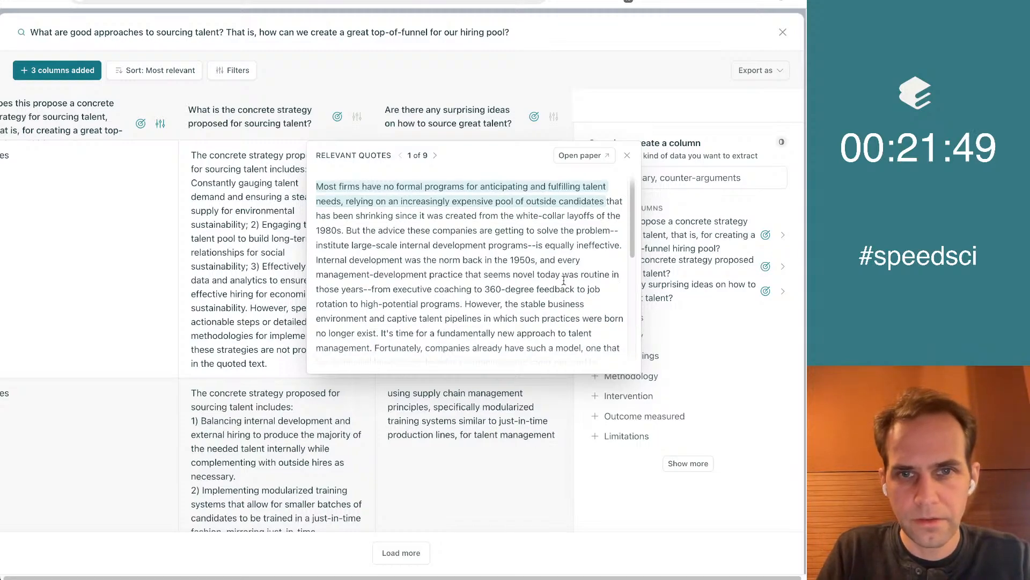
scroll(495, 222, down, 3)
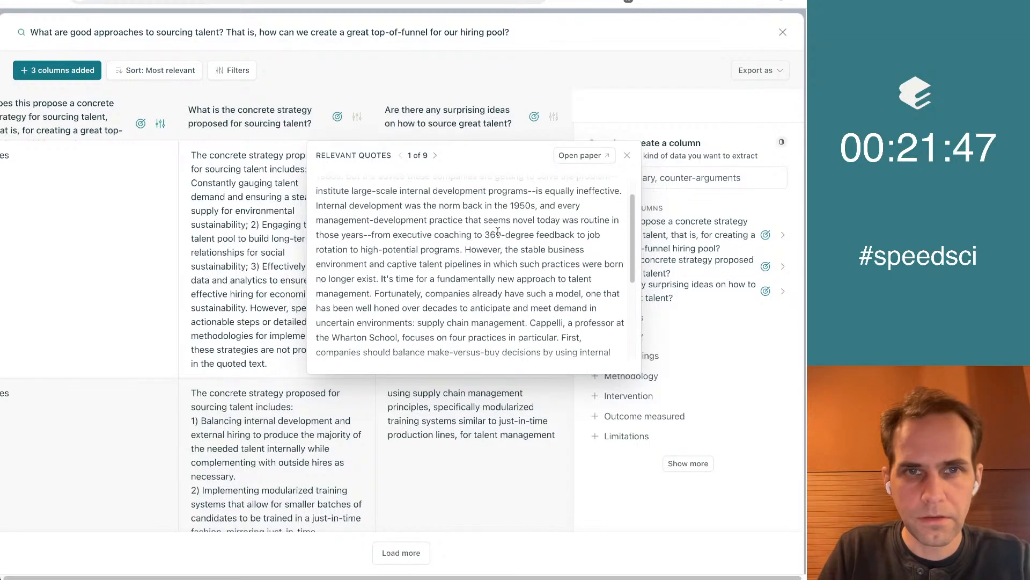
click(436, 155)
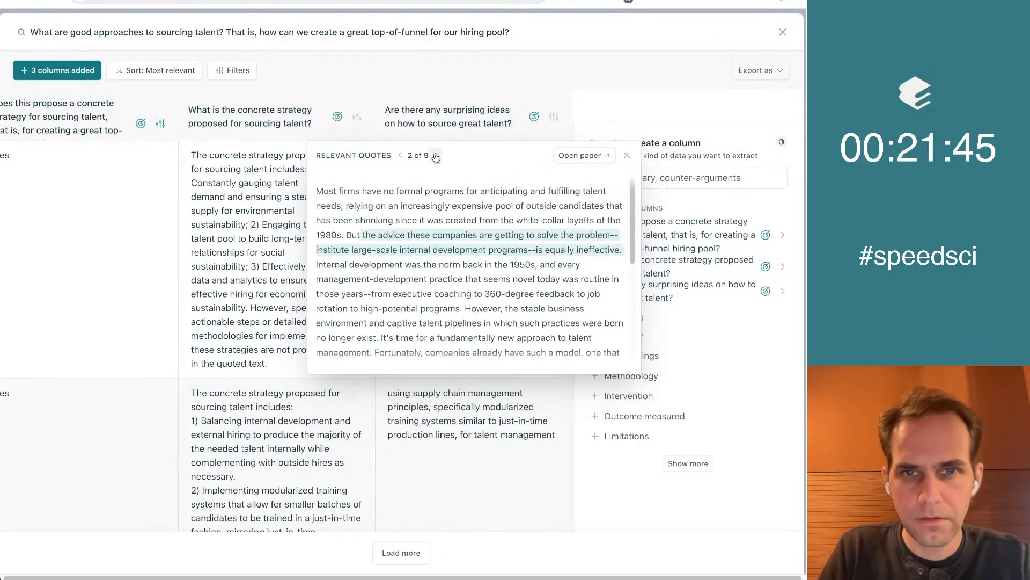
click(436, 156)
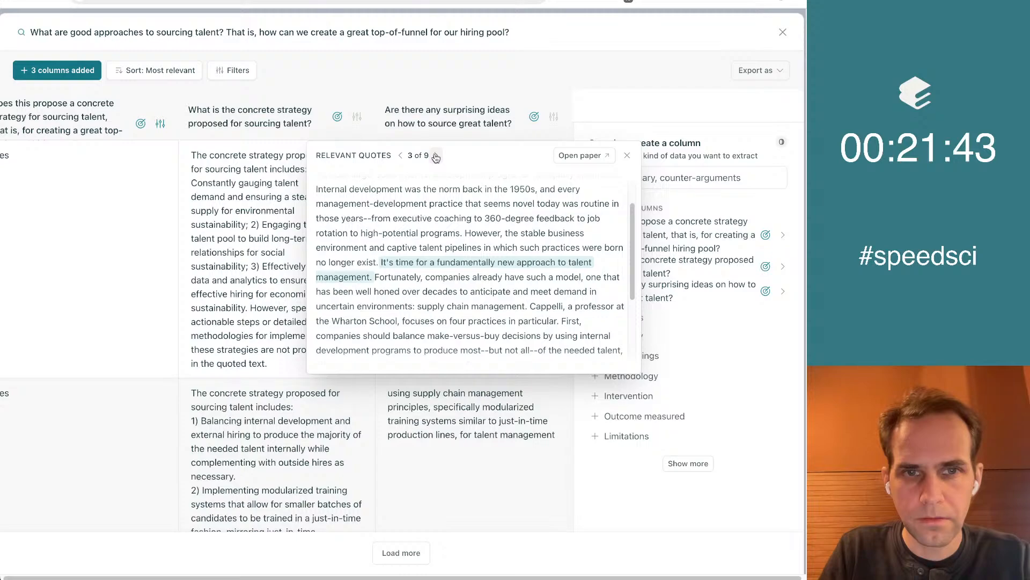
click(436, 157)
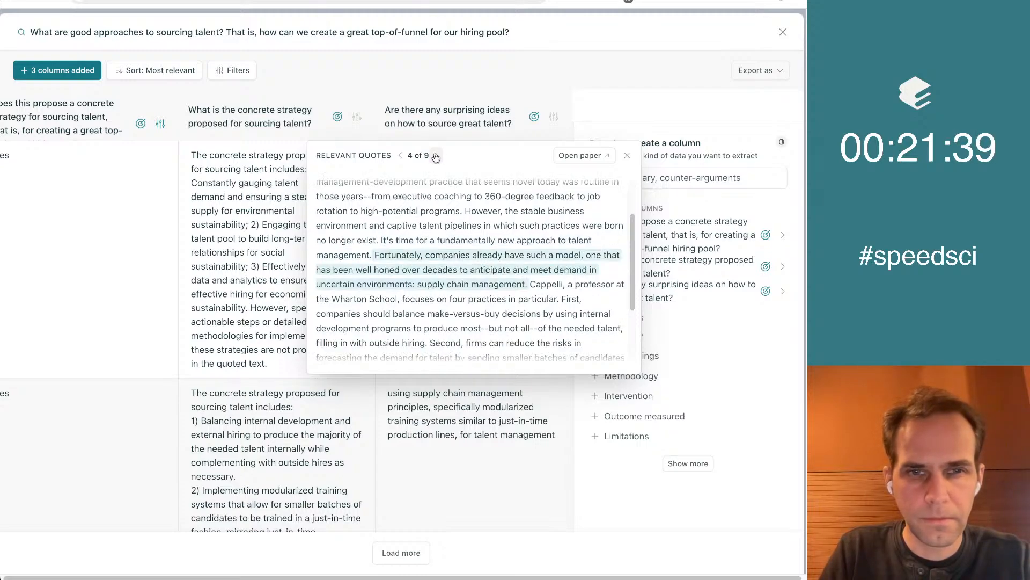
scroll(531, 312, down, 2)
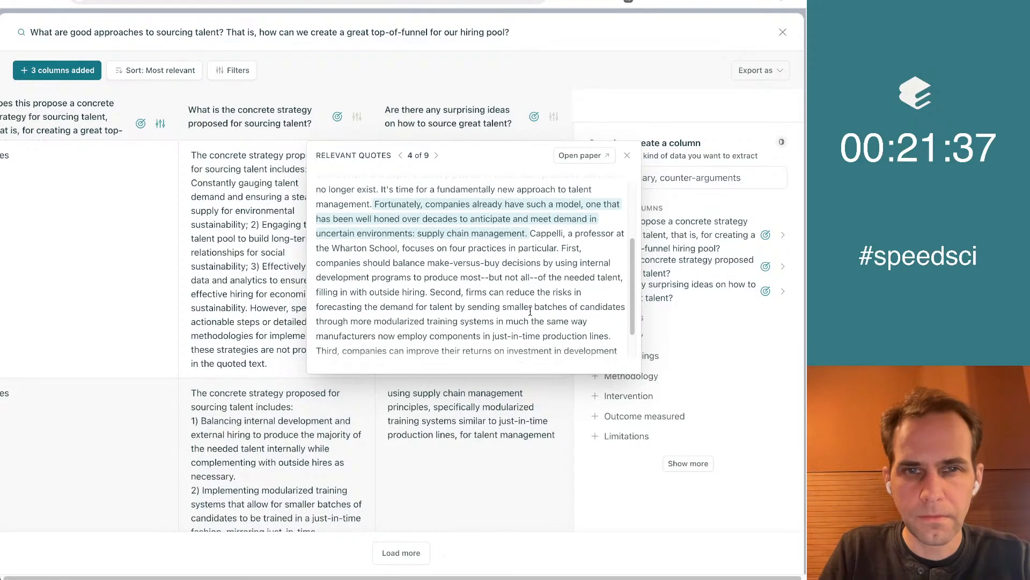
scroll(483, 268, up, 2)
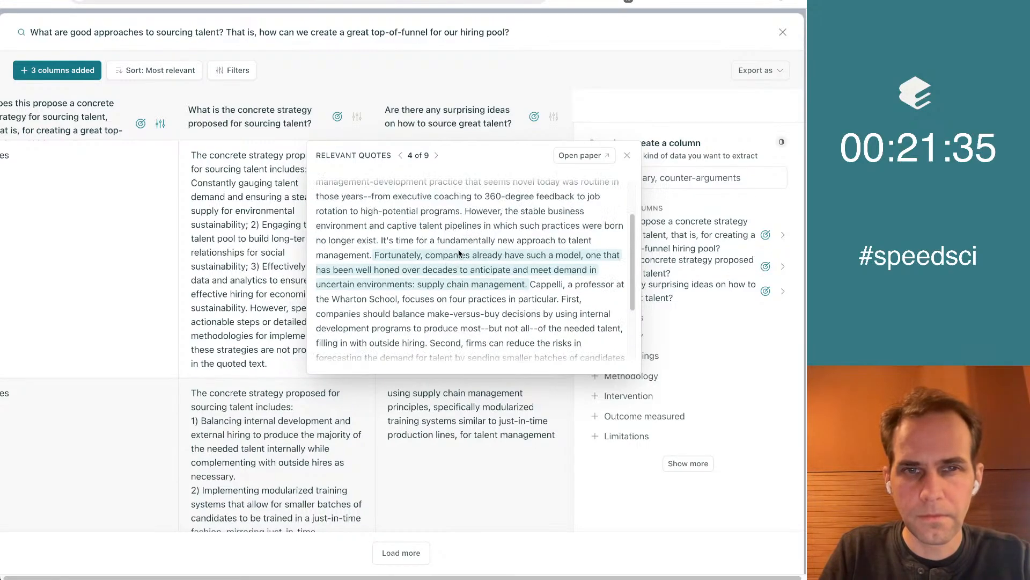
click(435, 155)
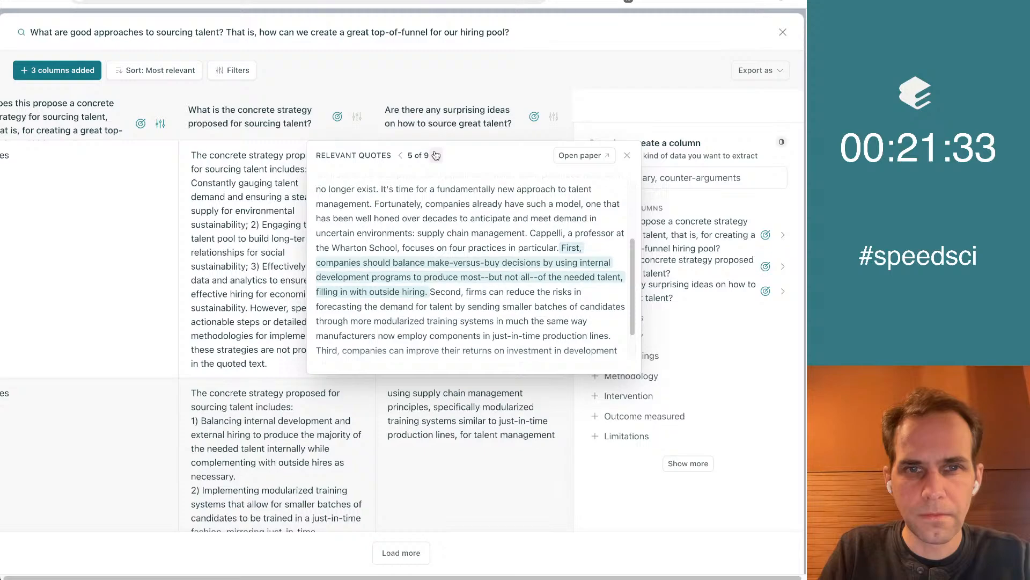
click(436, 155)
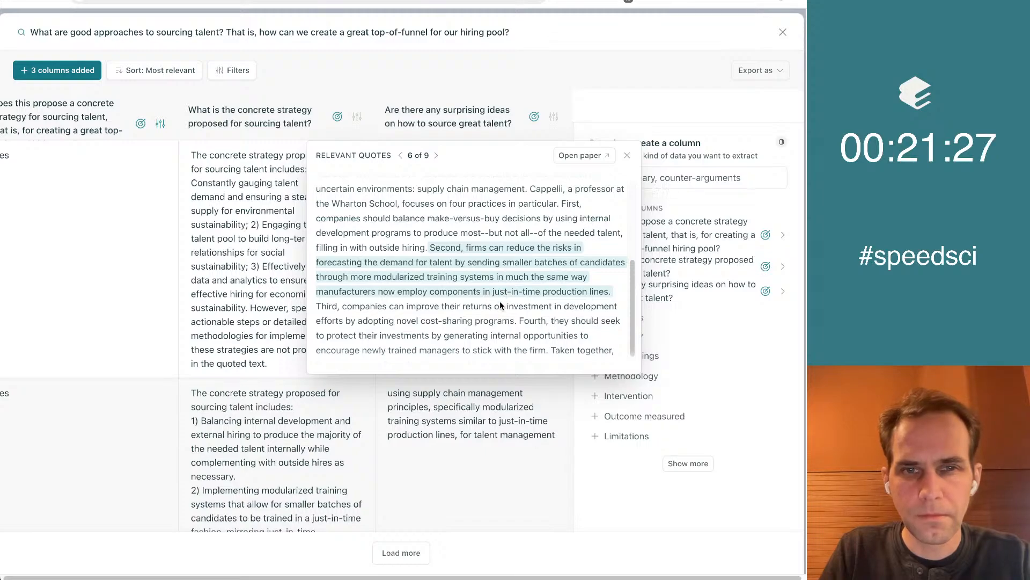
click(628, 155)
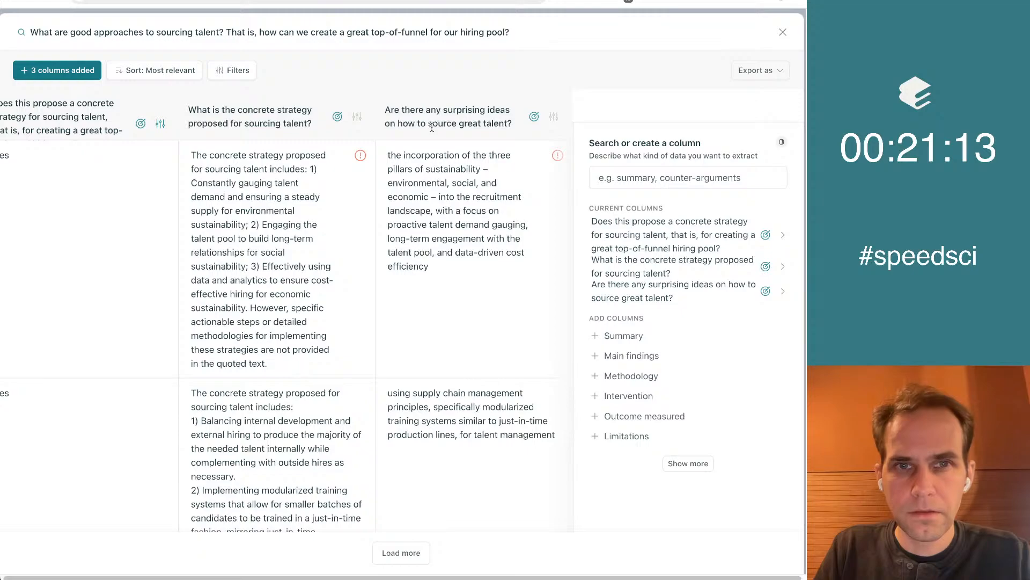
Copy the instructions of the custom column "Are there any surprising ideas on how to source great talent?"
click(554, 117)
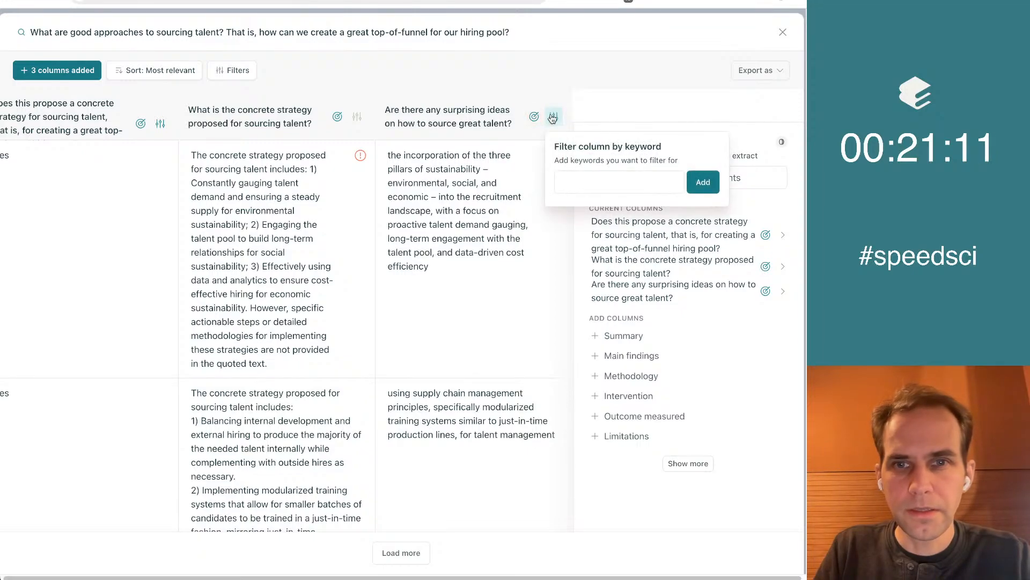
click(440, 91)
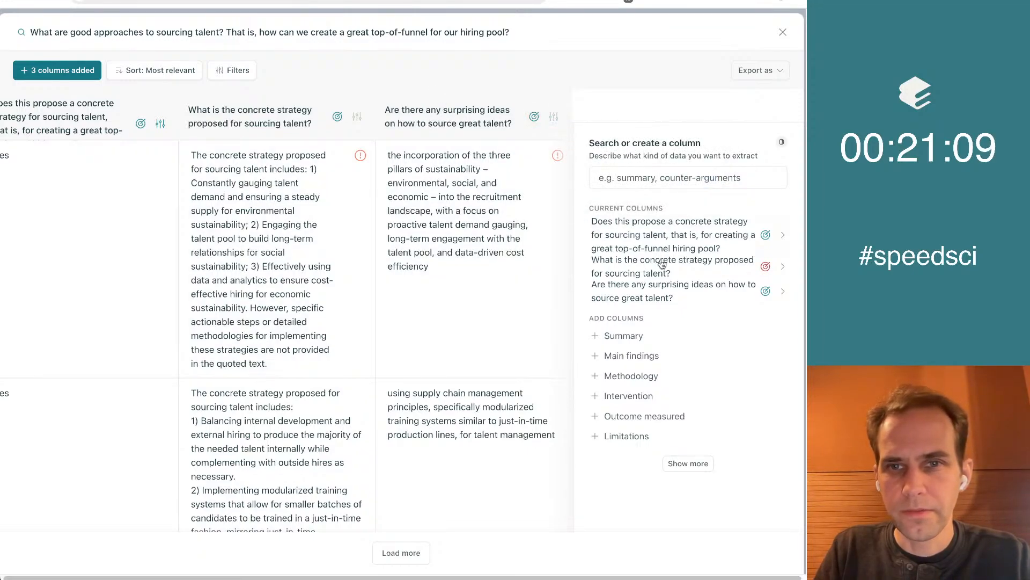
click(667, 293)
click(463, 335)
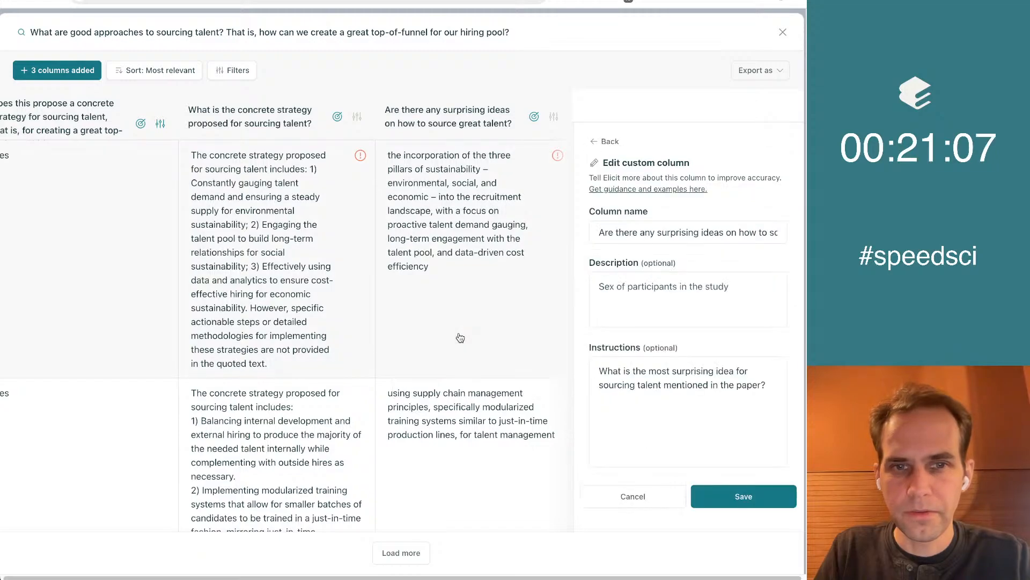
click(653, 413)
key(ctrl+a)
key(super+c)
Close and collapse the sourcing talent table, and open the table on finding and recruiting strong senior software engineers in full view
click(783, 32)
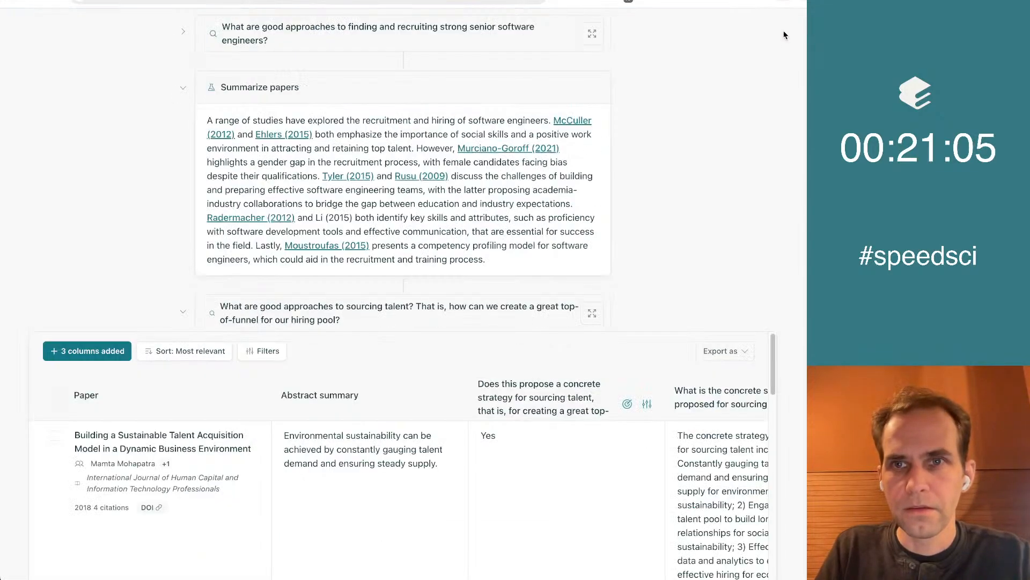
scroll(689, 197, up, 1)
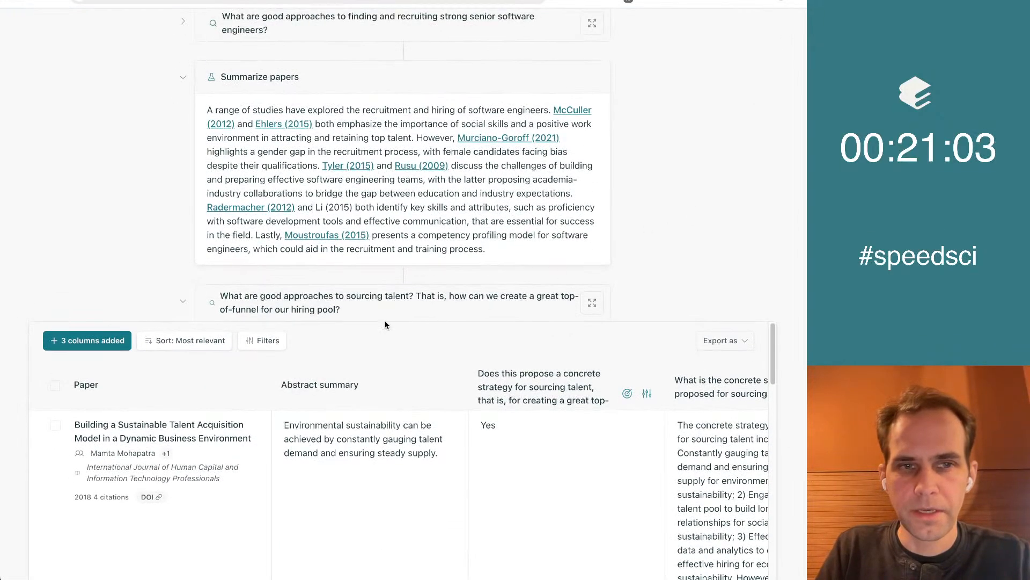
click(183, 300)
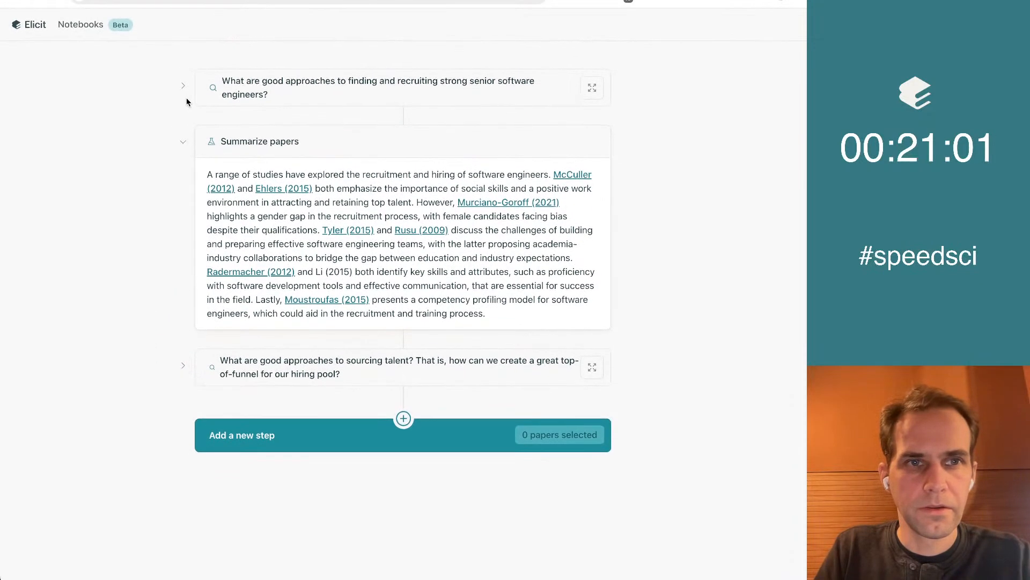
click(183, 86)
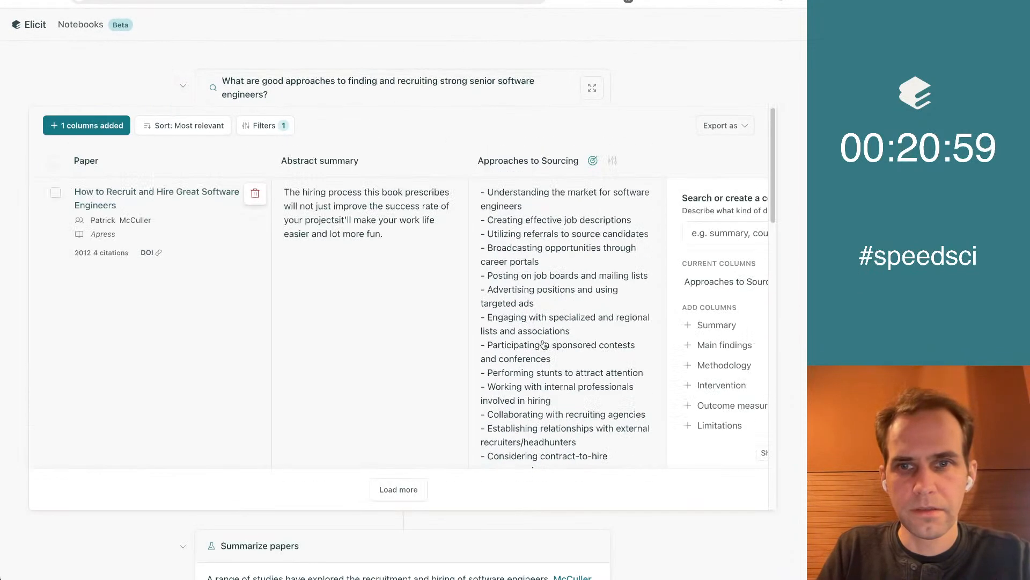
click(592, 87)
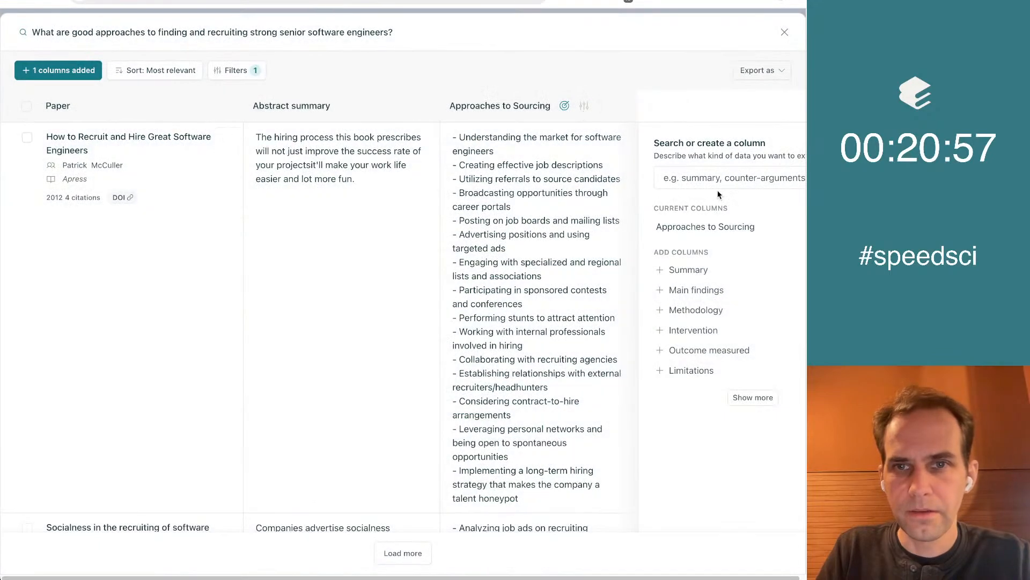
Enter "What are the most surprising approaches to sourcing talent that are mentioned here?" as the name for a new column
click(697, 183)
key(super+v)
key(Return)
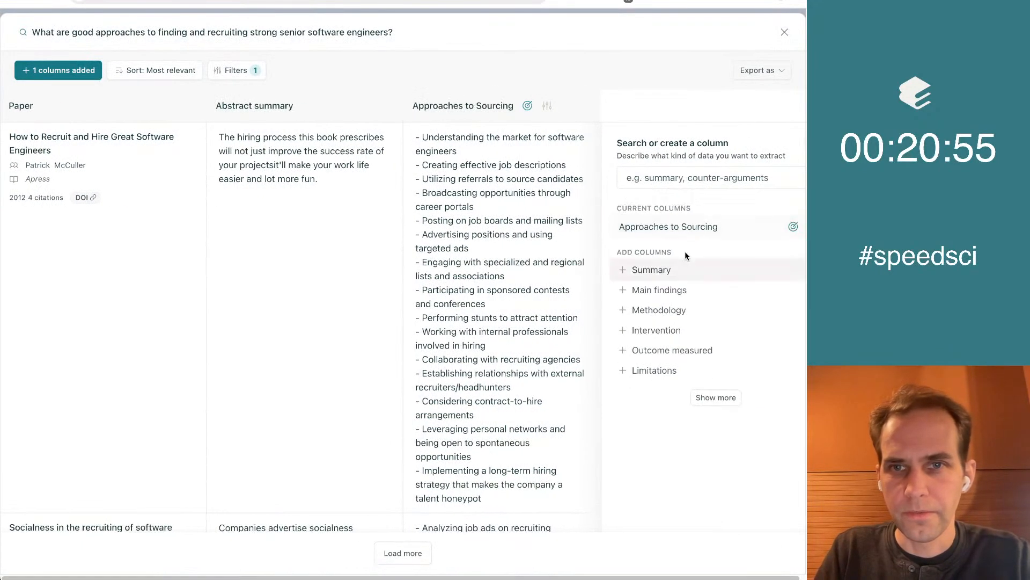
text(What ar)
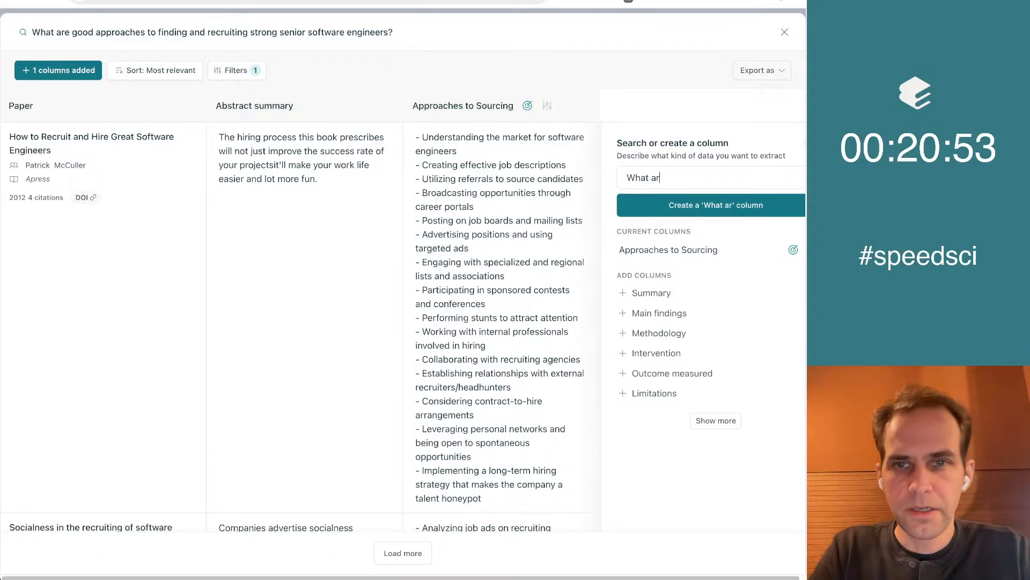
text(e the most su)
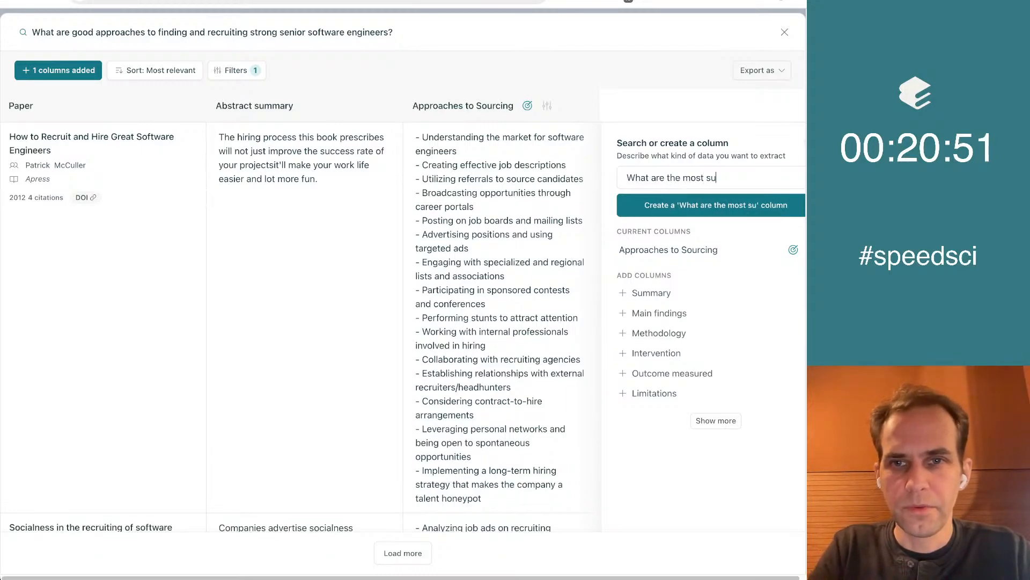
text(rprising approaches to )
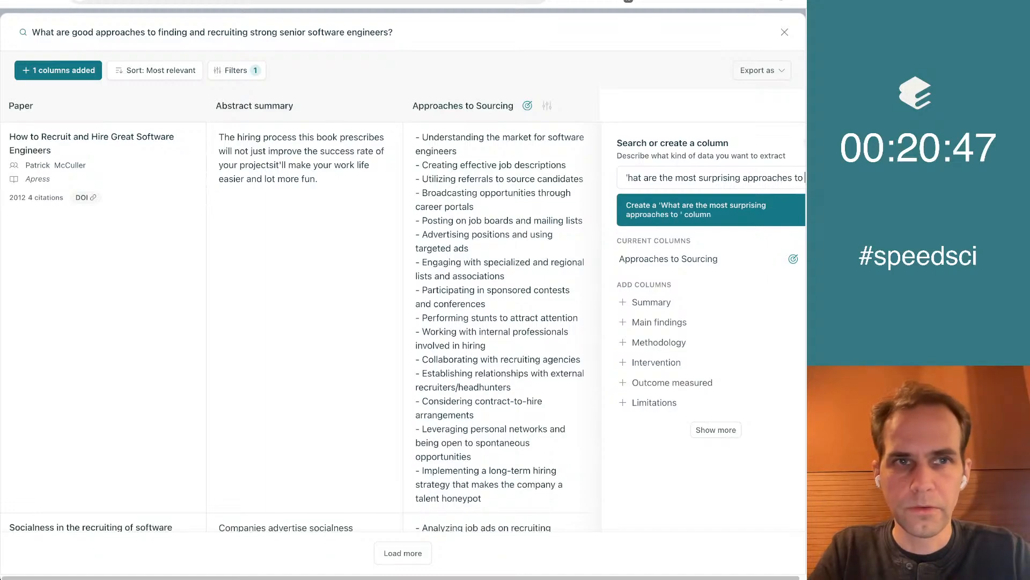
text(sourcing talent that are)
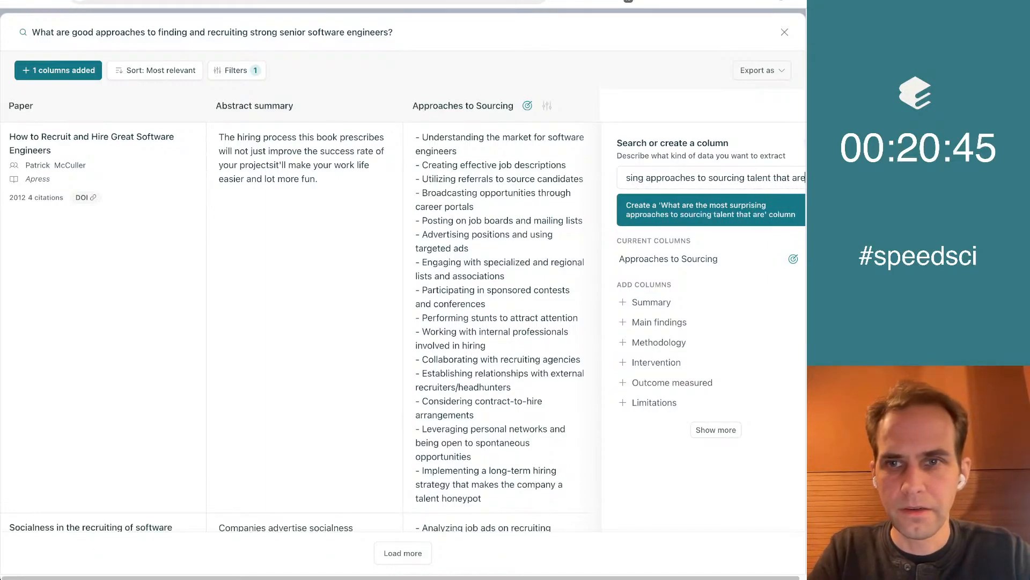
text( mentioned here?)
Create the custom column with the copied instructions "What is the most surprising idea for sourcing talent mentioned in the paper?"
click(698, 215)
click(666, 384)
key(ctrl+v)
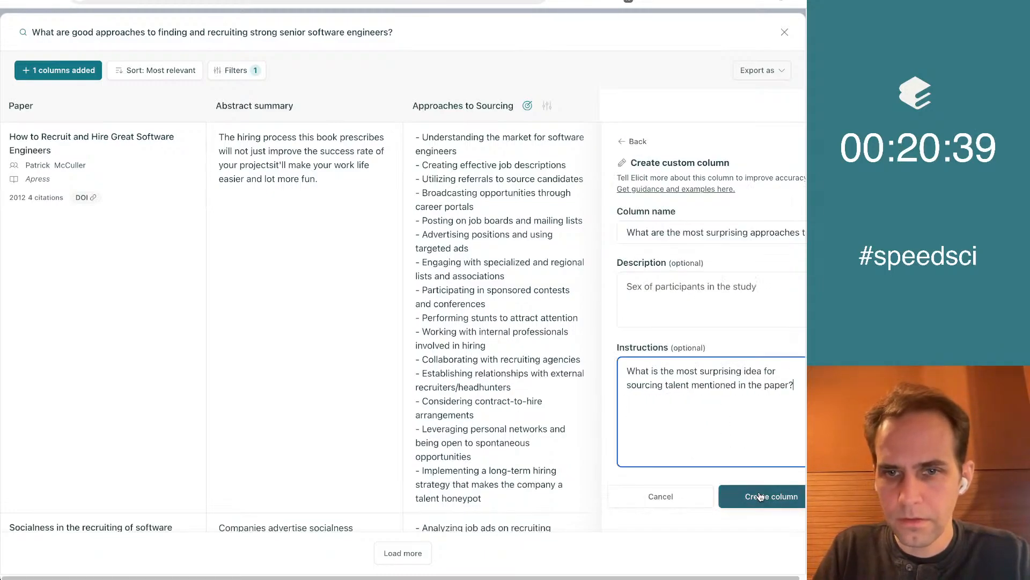
click(760, 497)
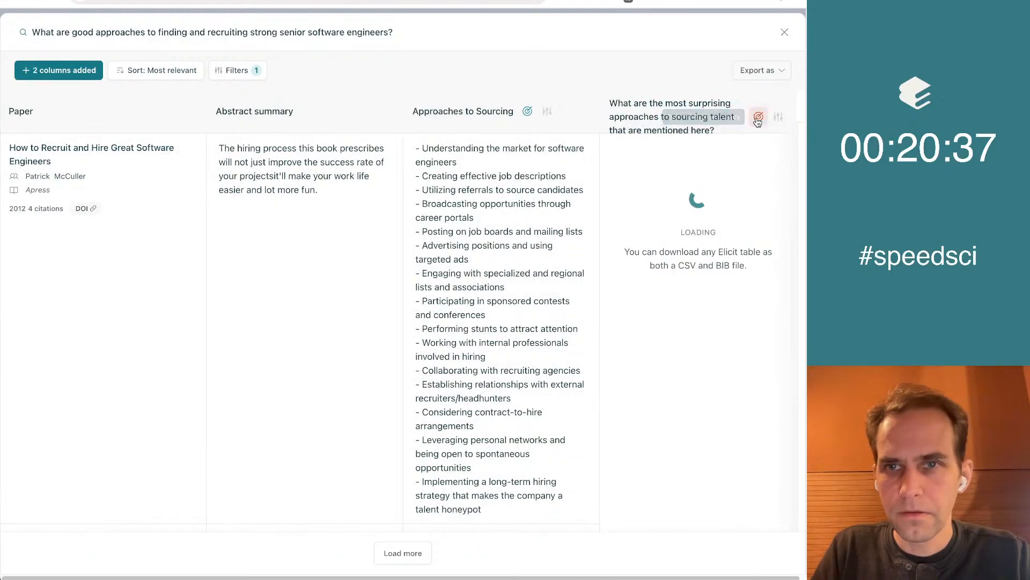
Look through the papers' answers in the new surprising approaches column of the senior software engineers table
scroll(528, 287, right, 5)
scroll(529, 287, down, 10)
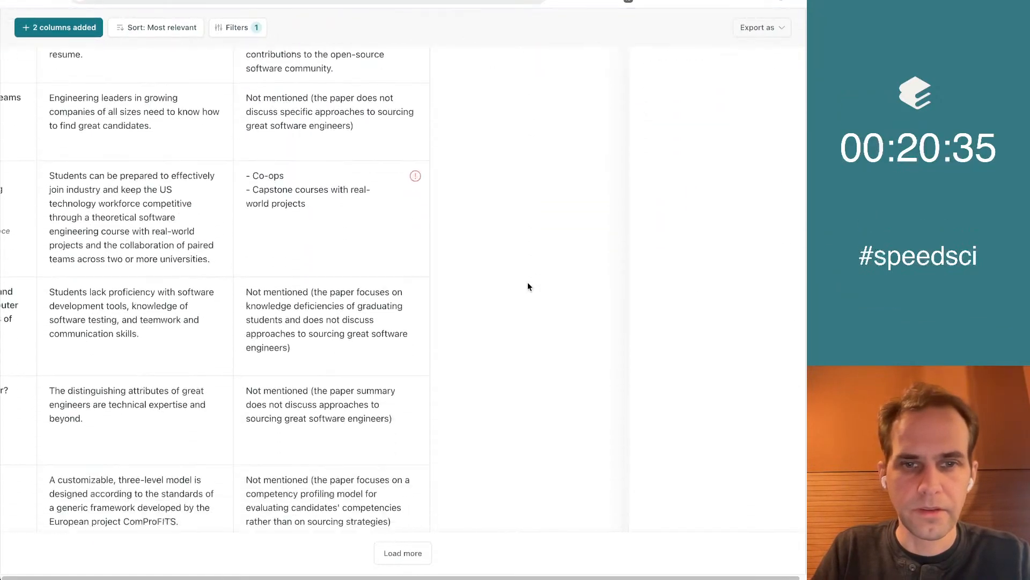
scroll(527, 282, up, 10)
scroll(527, 282, left, 5)
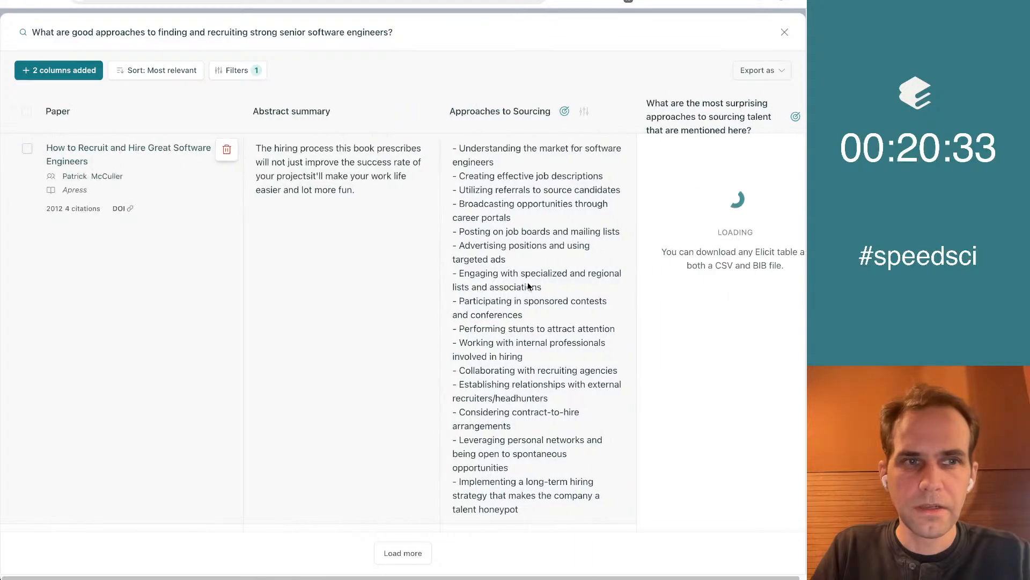
scroll(528, 287, down, 10)
scroll(529, 287, right, 5)
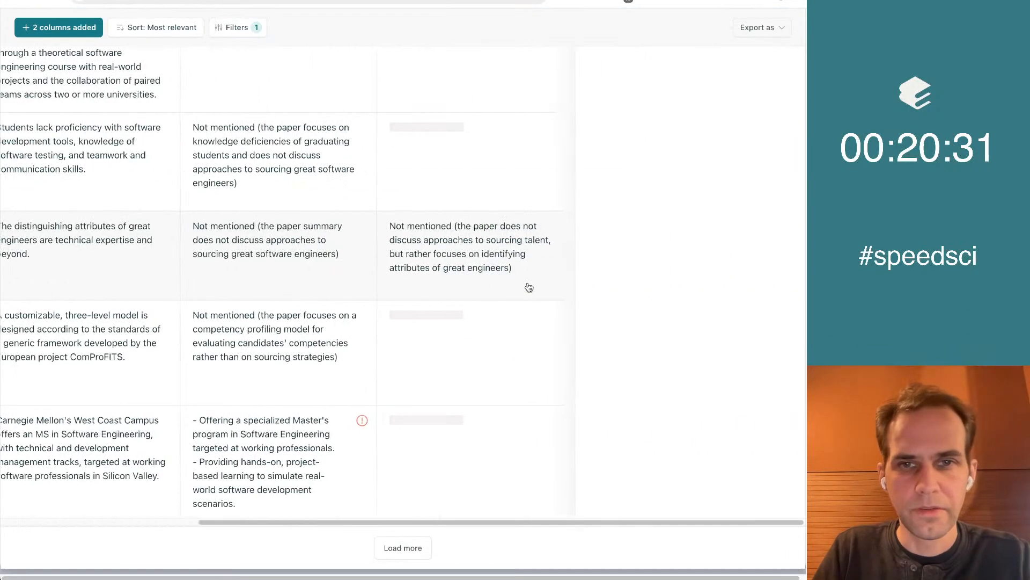
scroll(529, 287, up, 5)
scroll(529, 287, up, 10)
scroll(529, 287, down, 5)
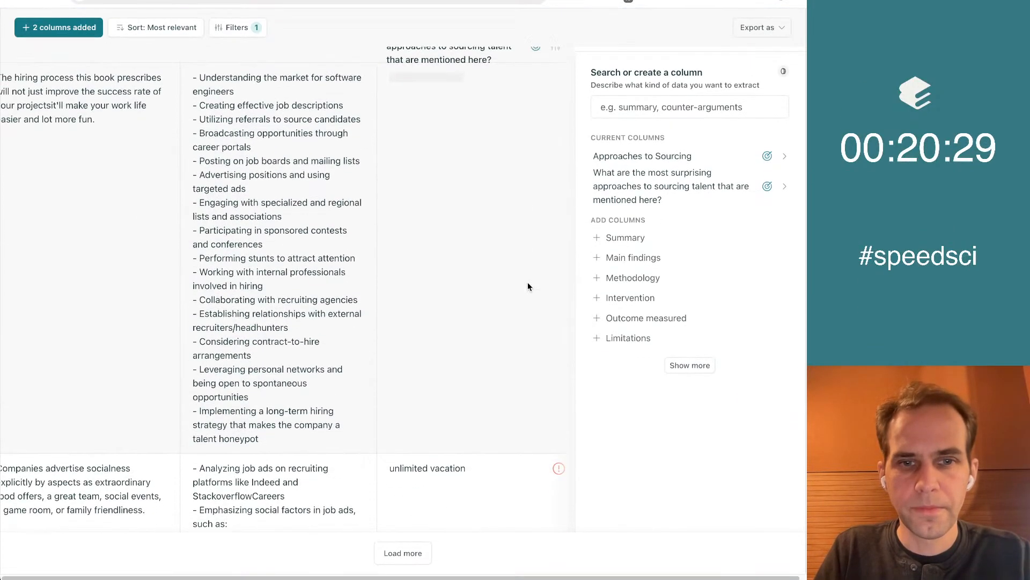
Review the extracted and surprising sourcing approaches down to the last paper, and return to the first paper's full row
scroll(527, 282, down, 2)
scroll(527, 284, up, 10)
scroll(527, 282, down, 5)
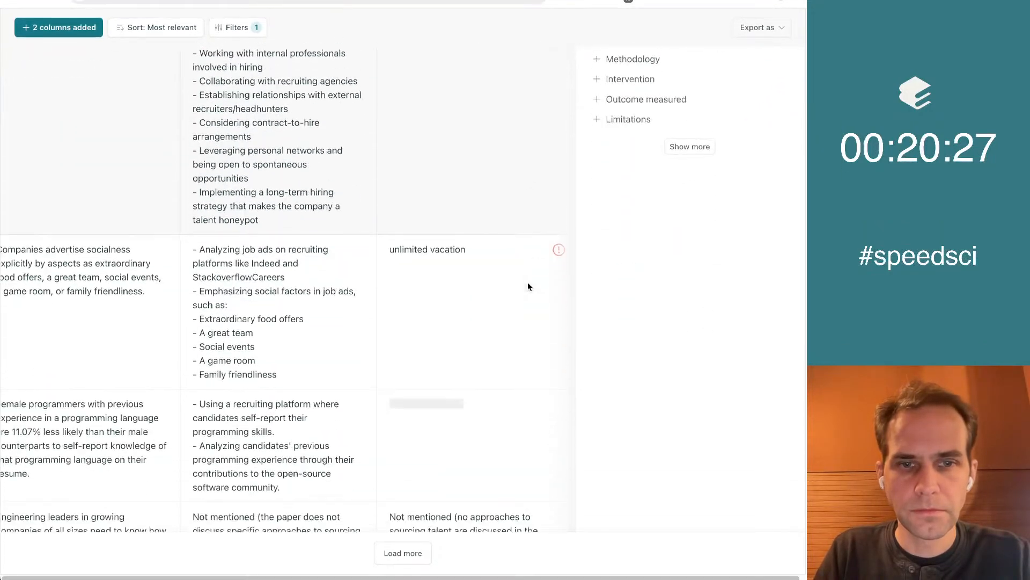
scroll(674, 292, down, 5)
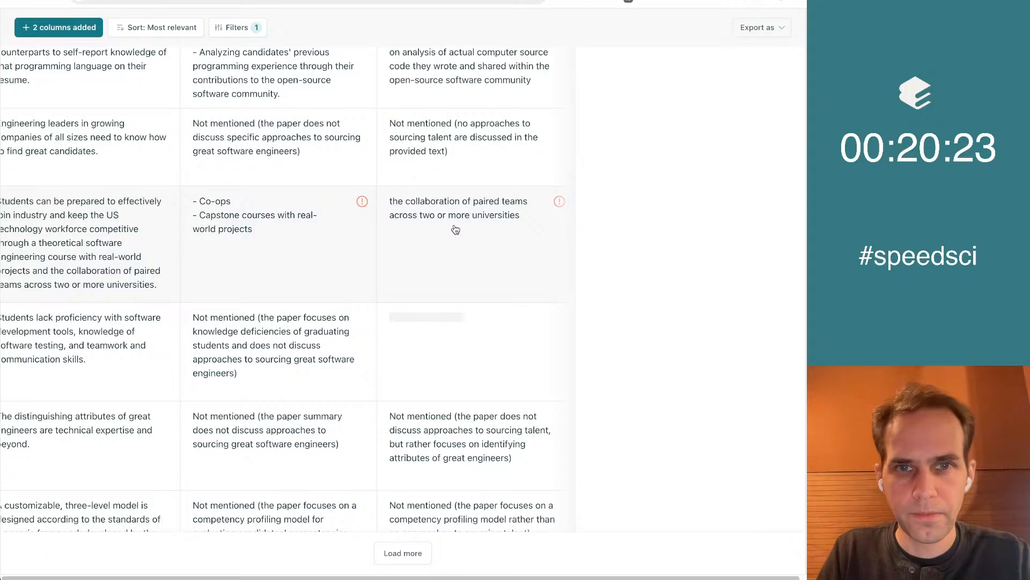
scroll(671, 270, down, 3)
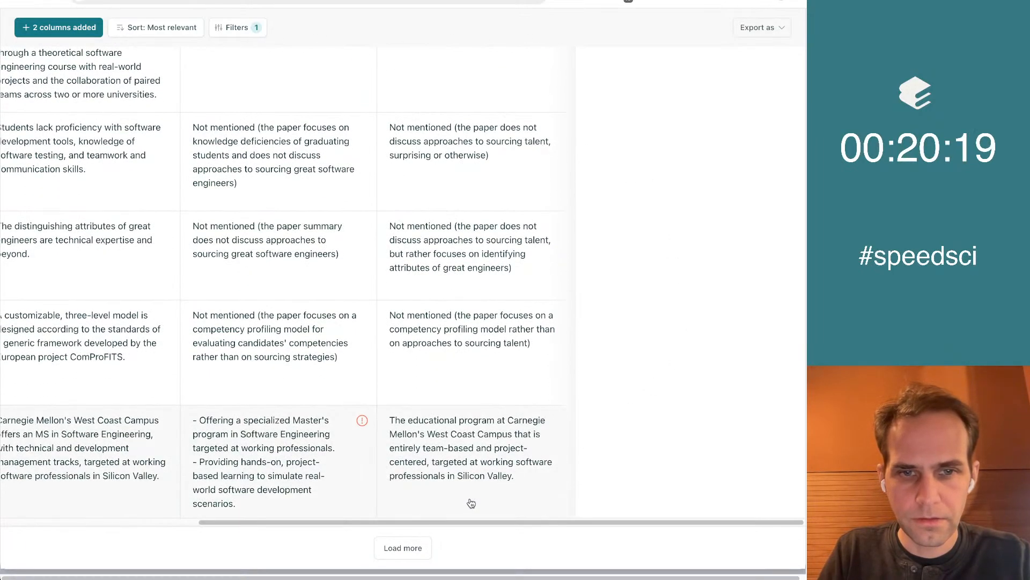
scroll(637, 440, up, 10)
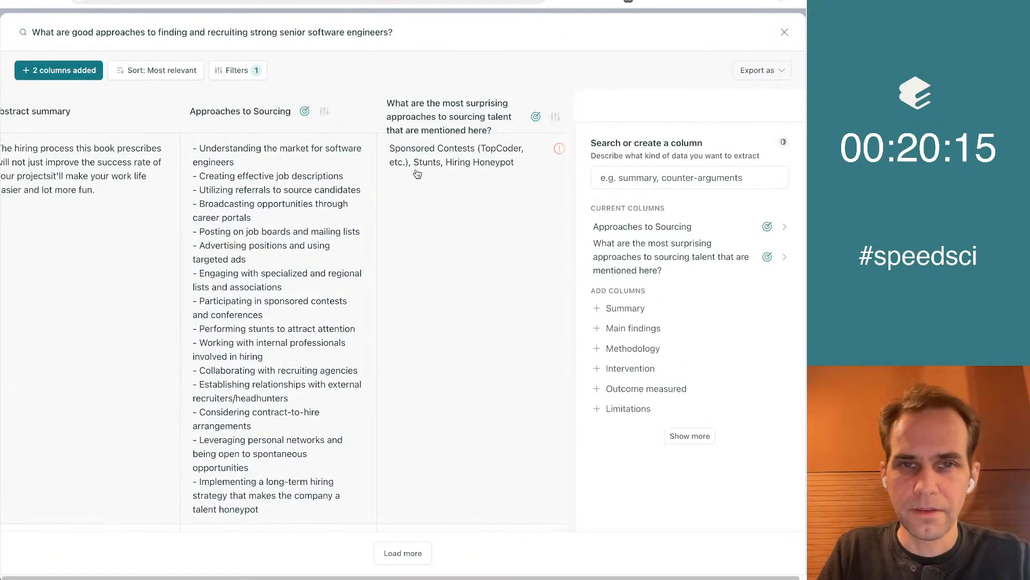
click(431, 307)
scroll(432, 306, left, 5)
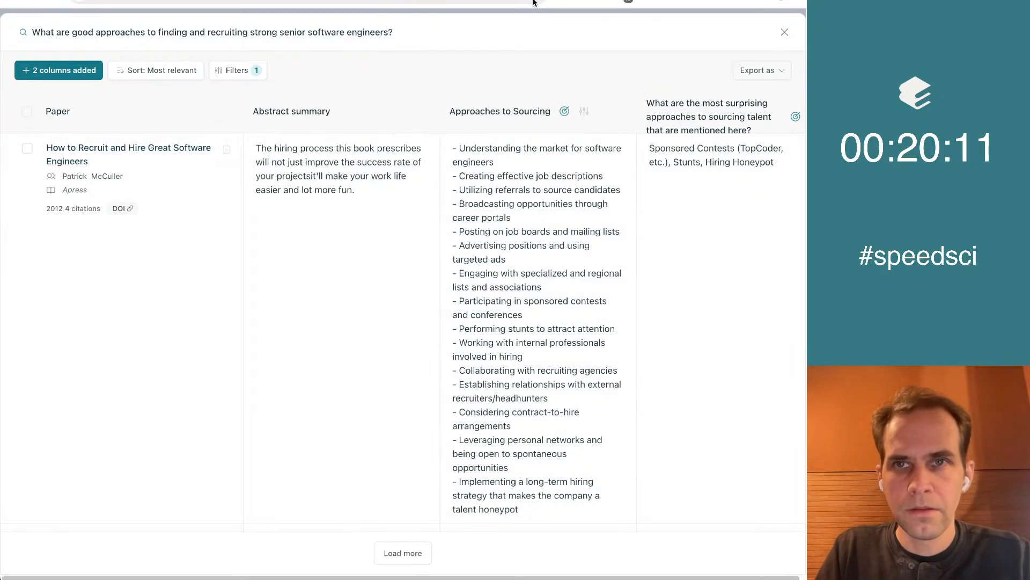
Switch to the "Approaches to Sourcing" document and add the bullet "Sponsored contests on TopCoder or similar" after "Performing stunts to attract attention"
key(ctrl+Tab)
click(398, 281)
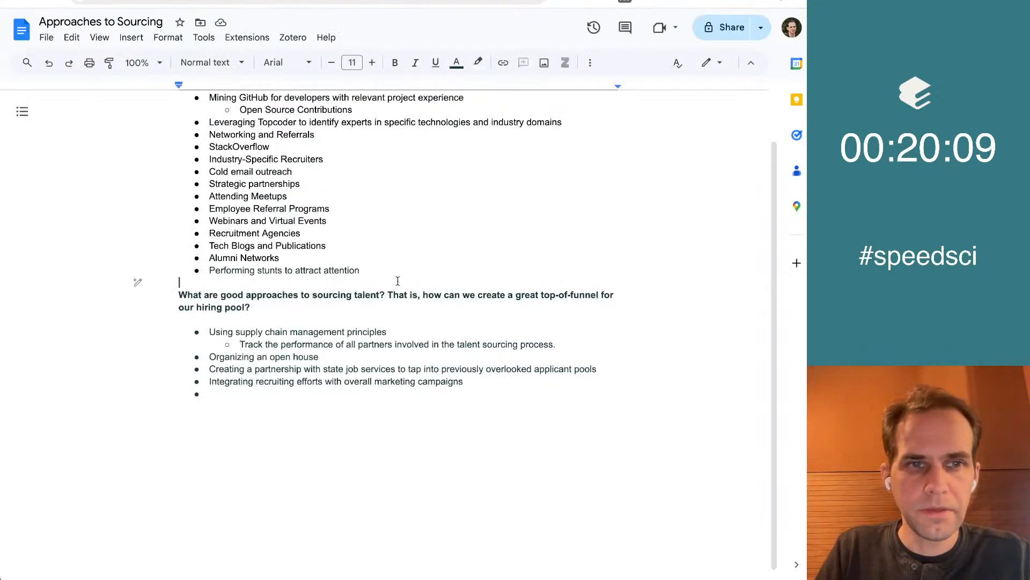
scroll(462, 478, up, 1)
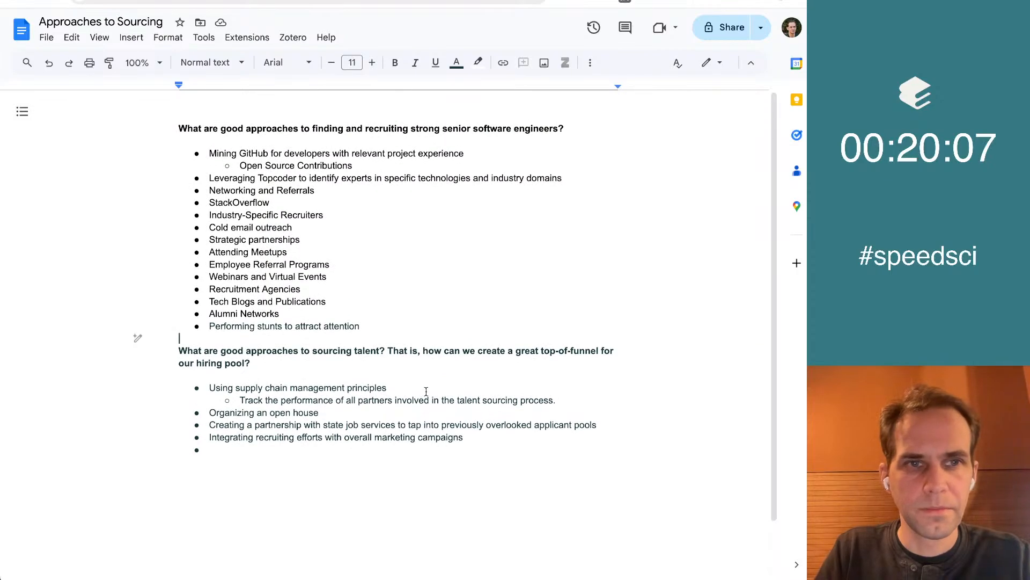
key(Left)
key(Return)
text(Spons)
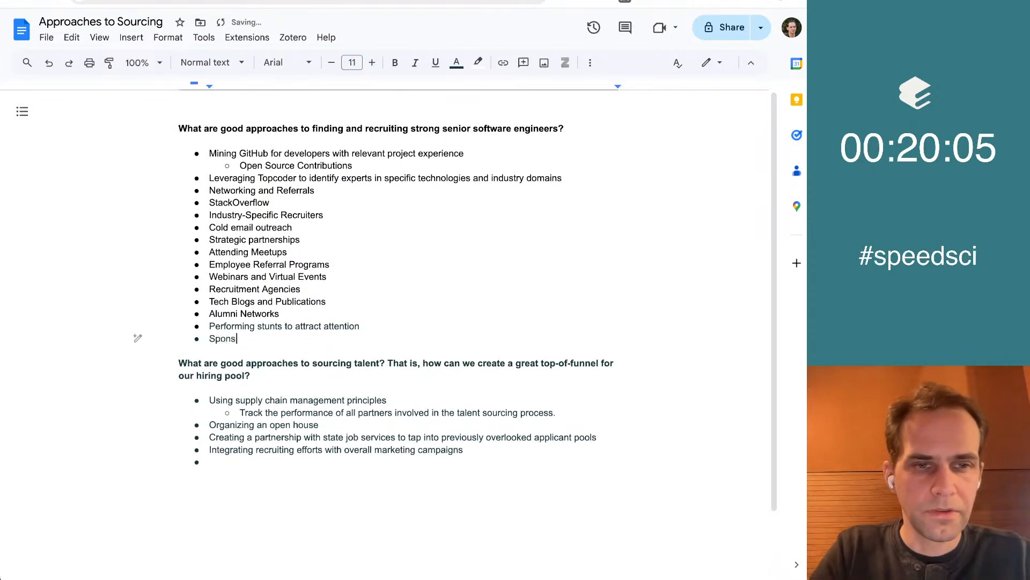
text(ored contests on Top)
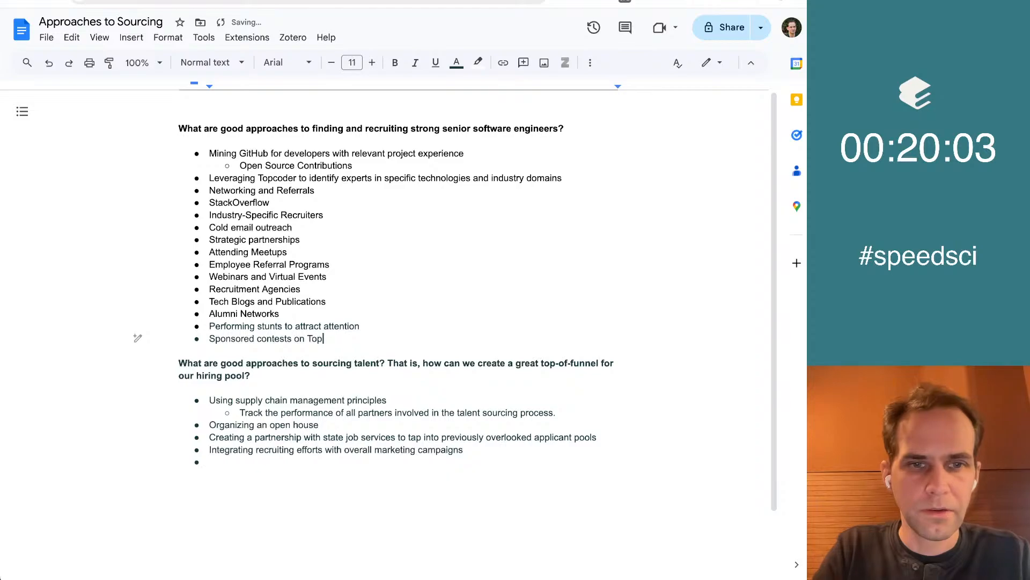
text(Coder or similar)
Move the "Sponsored contests on TopCoder or similar" bullet to a sub-bullet under "Leveraging Topcoder to identify experts"
key(shift+Home)
key(super+c)
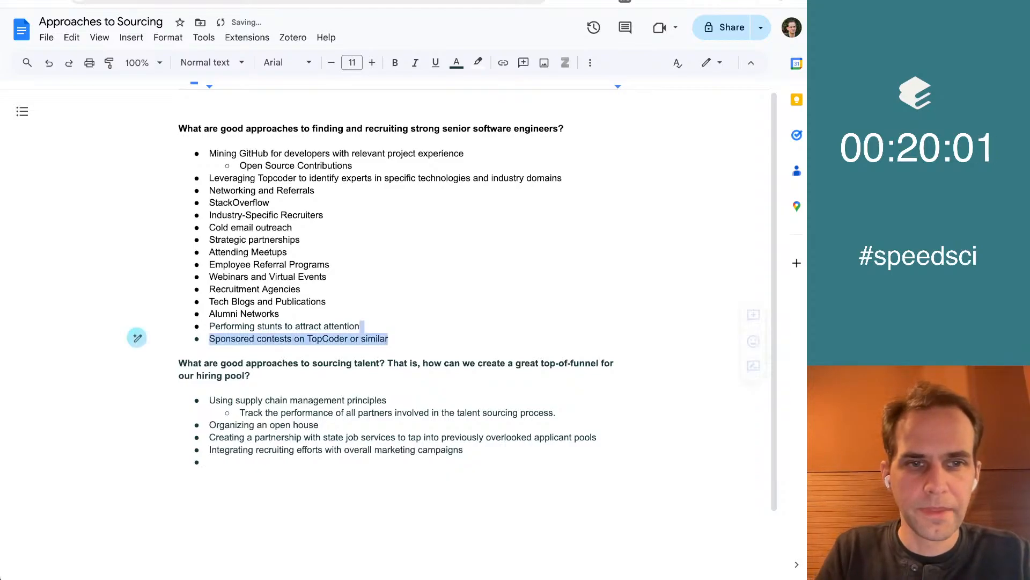
key(BackSpace)
key(BackSpace)
key(BackSpace)
key(Up)
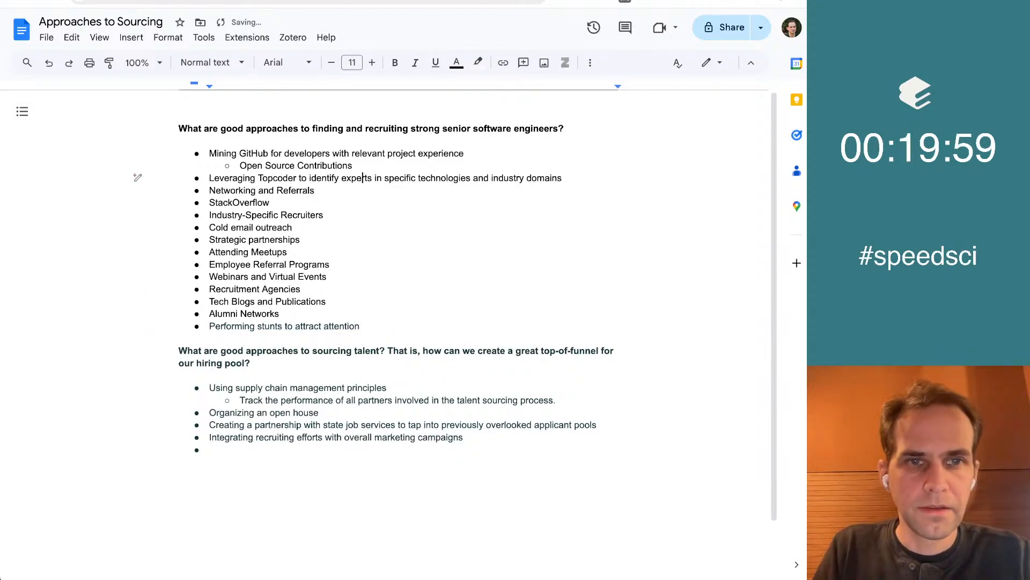
key(ctrl+z)
key(ctrl+z)
key(ctrl+z)
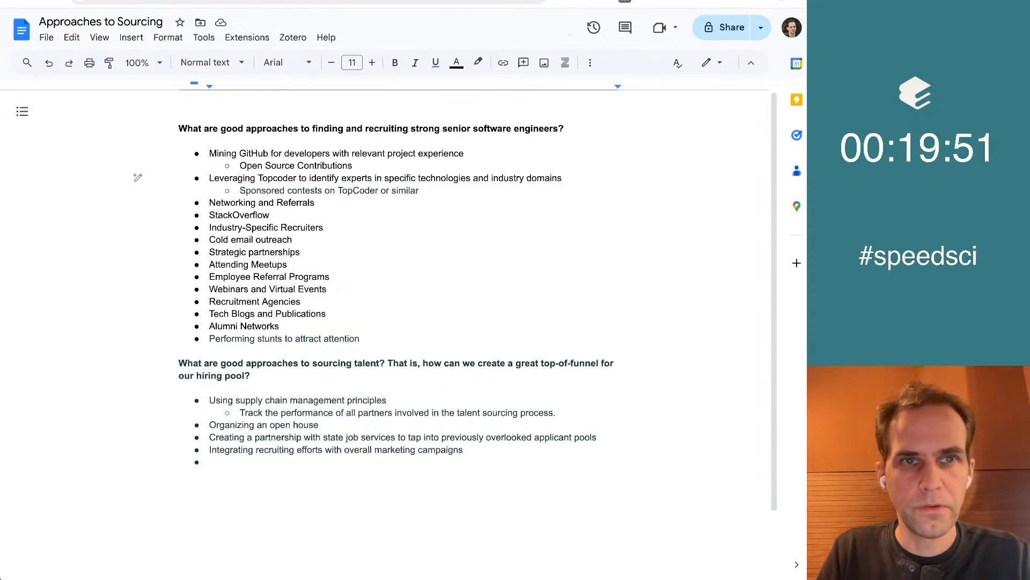
Return to the Elicit notebook, close the full view of the senior software engineers table and collapse it
key(ctrl+Tab)
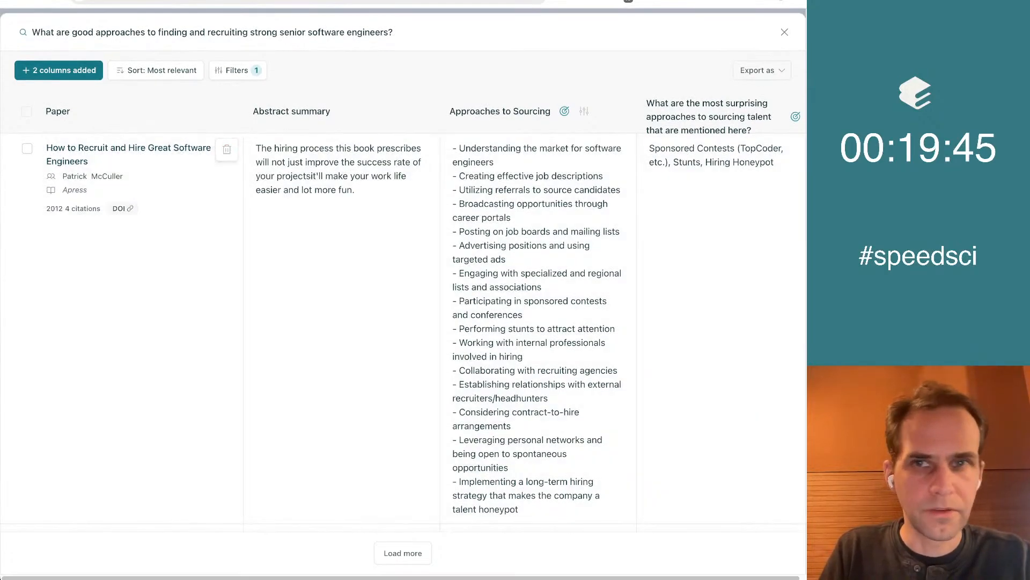
click(784, 33)
scroll(371, 145, down, 7)
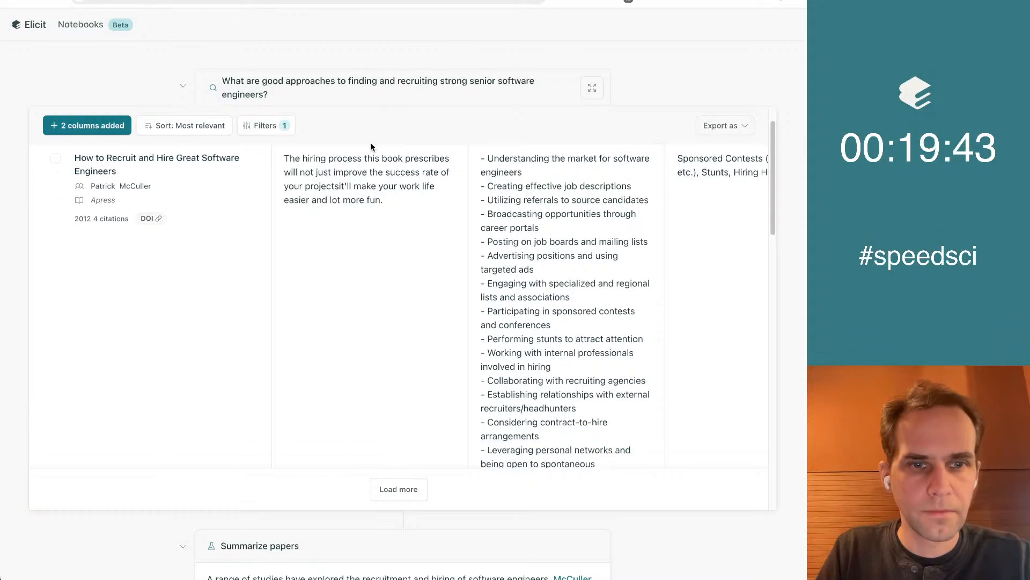
scroll(381, 253, up, 6)
scroll(381, 256, up, 1)
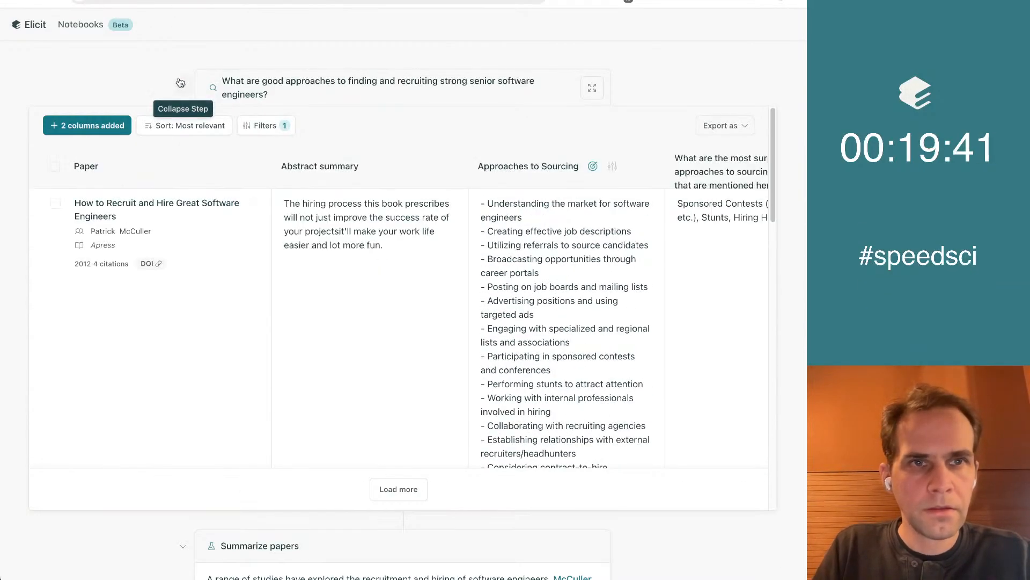
click(183, 86)
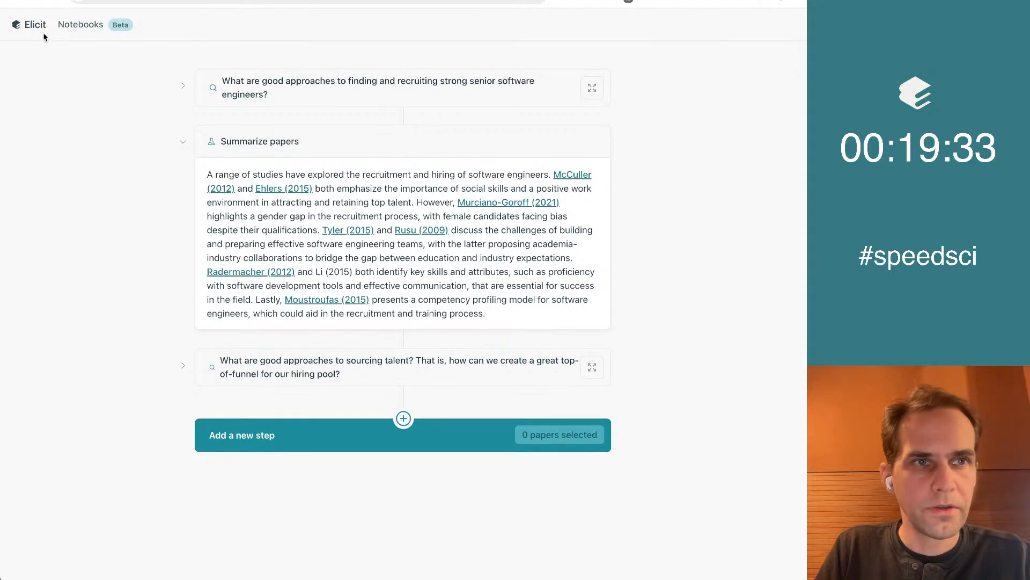
Open Elicit's start page in a new browser tab and choose a List of concepts search with an empty query
key(super+t)
text(eli)
key(Return)
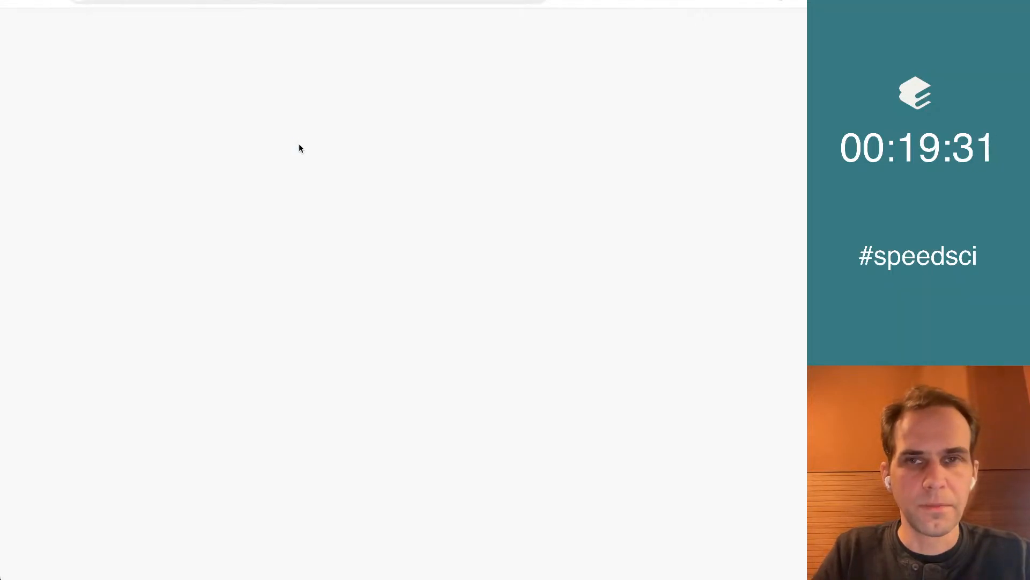
click(468, 185)
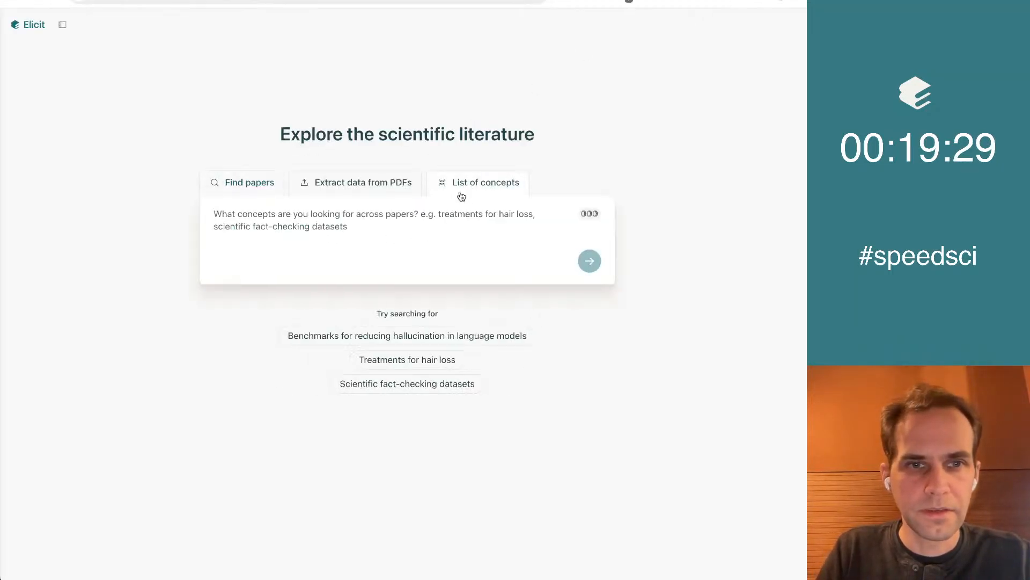
key(super+v)
key(super+a)
key(BackSpace)
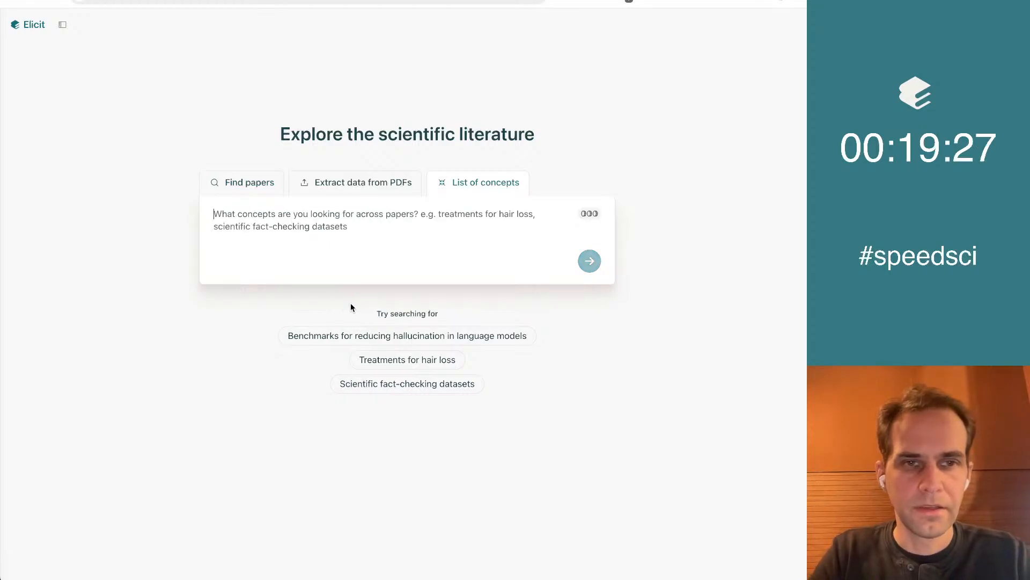
Enter the query "What are the most surprising ideas for sourcing great software engineers / talent?"
text(What are the )
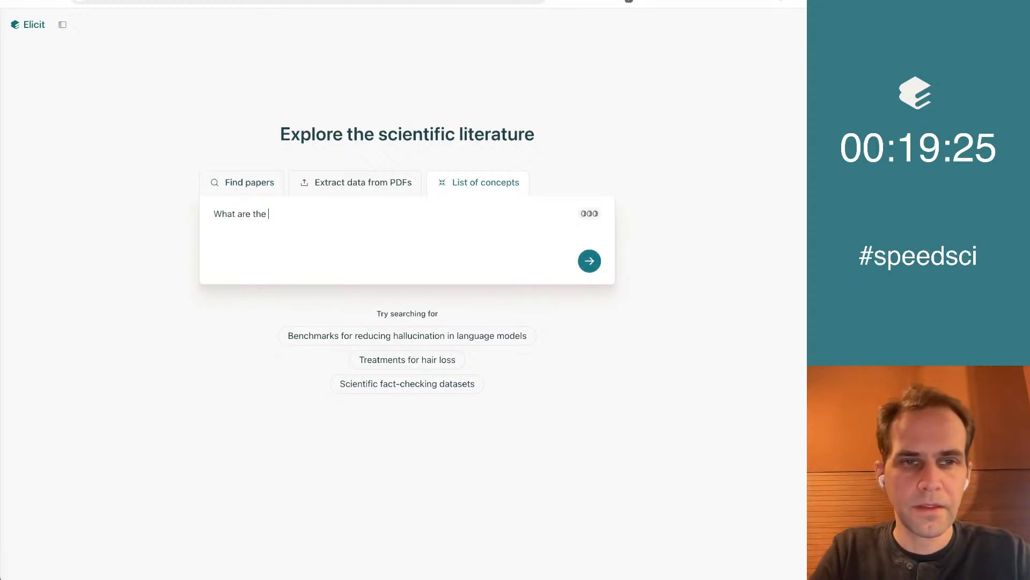
text(most surpiruisin)
key(BackSpace)
key(BackSpace)
text(ising )
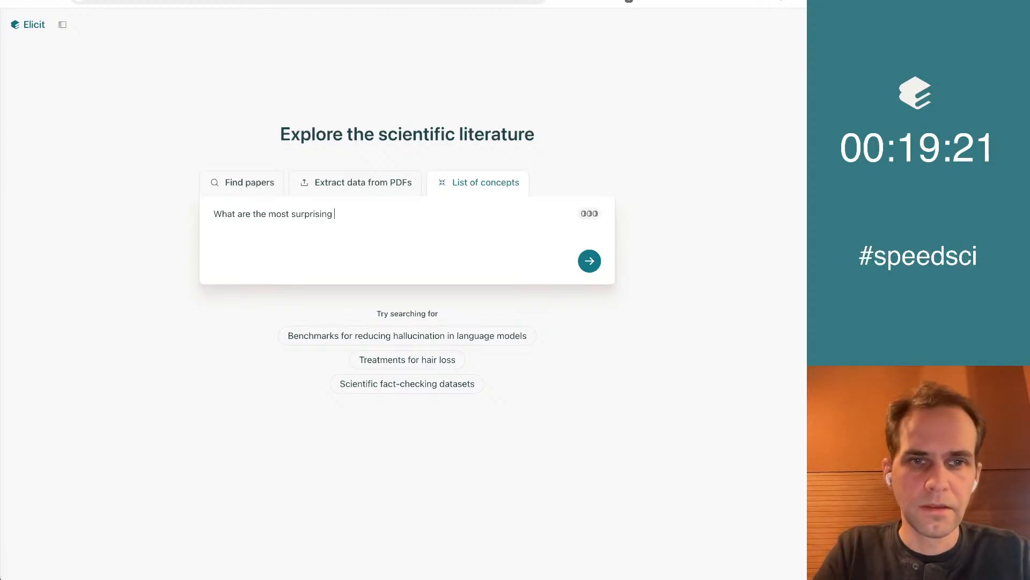
text(ideas )
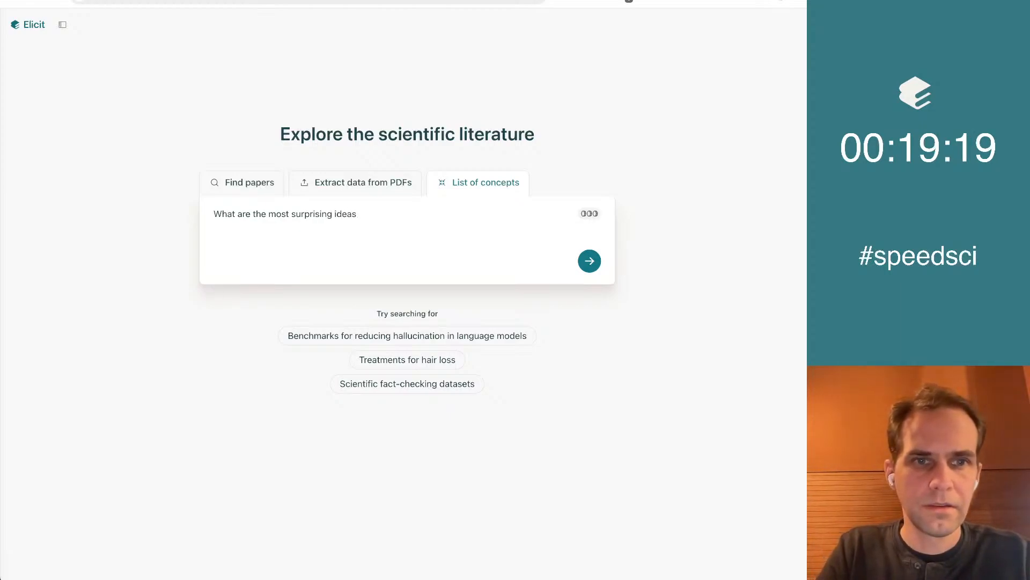
text(for sourcing)
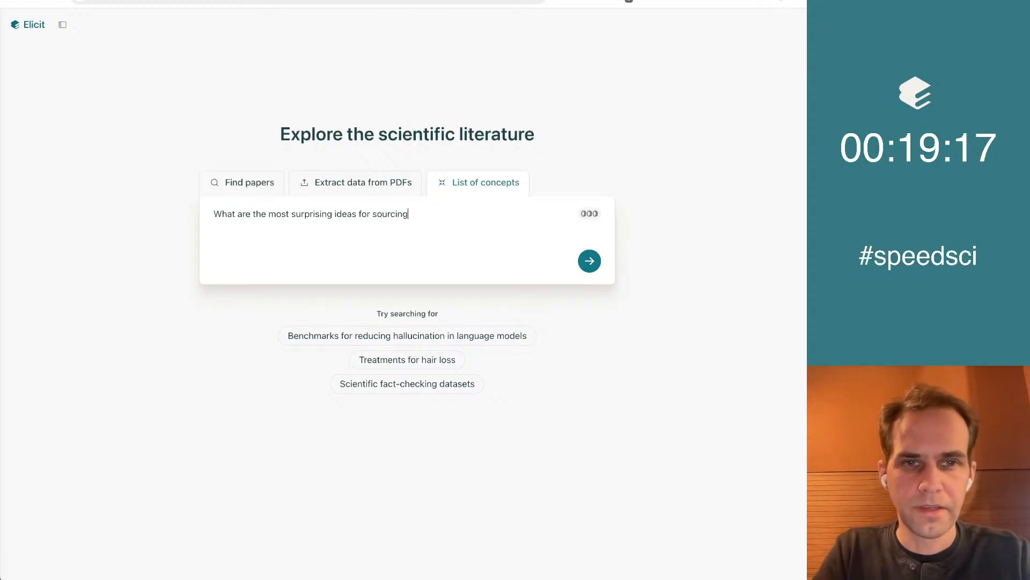
text( great software eng)
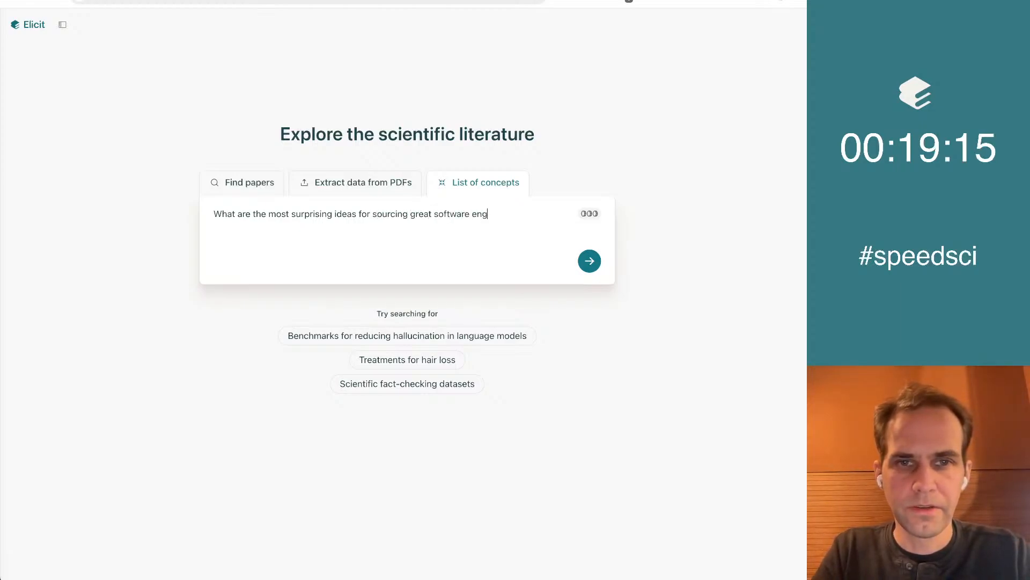
text(ineers / tal)
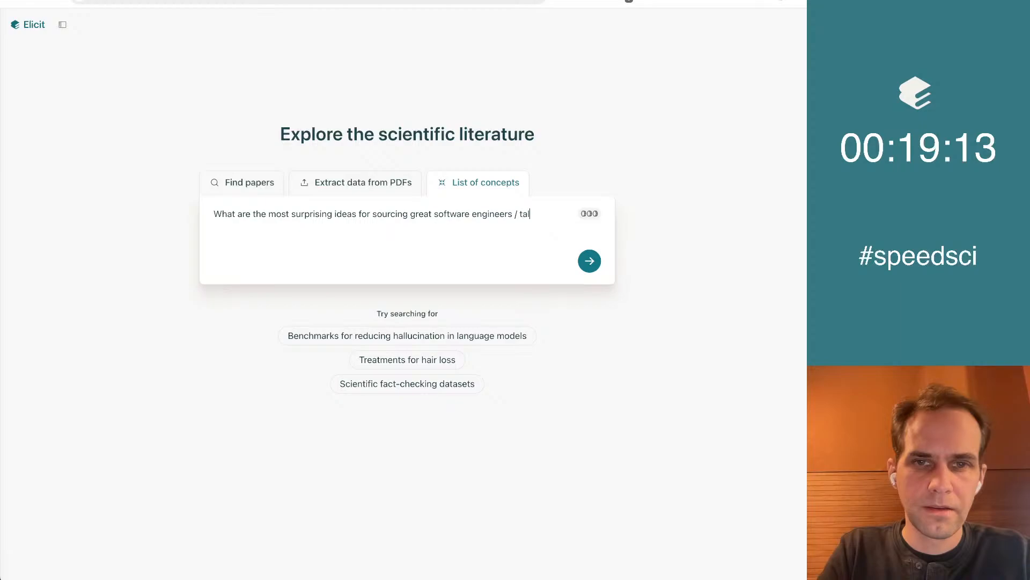
text(ent?)
Copy the whole query text and run the List of concepts search
key(Left)
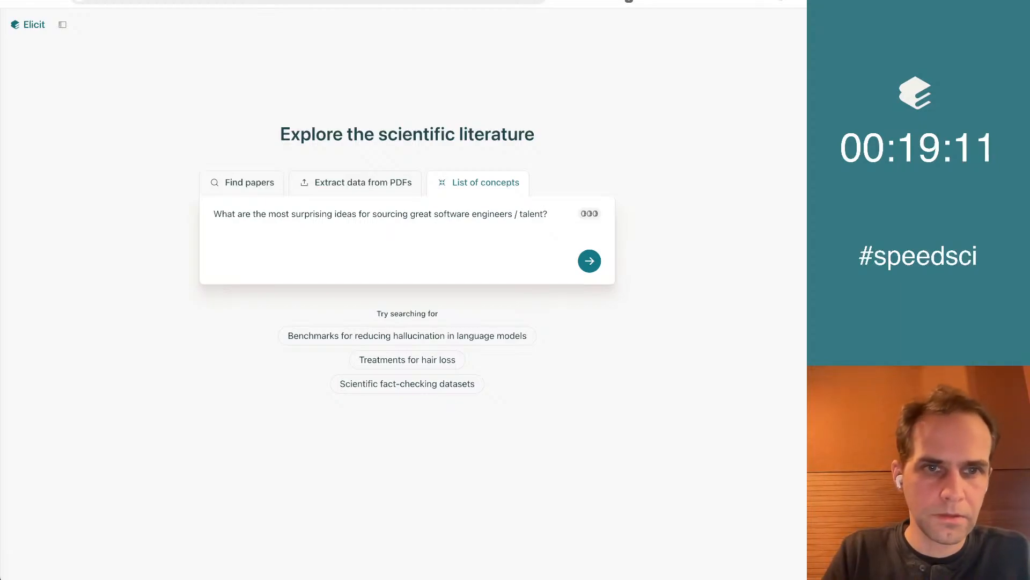
key(ctrl+a)
key(Right)
key(super+a)
key(super+c)
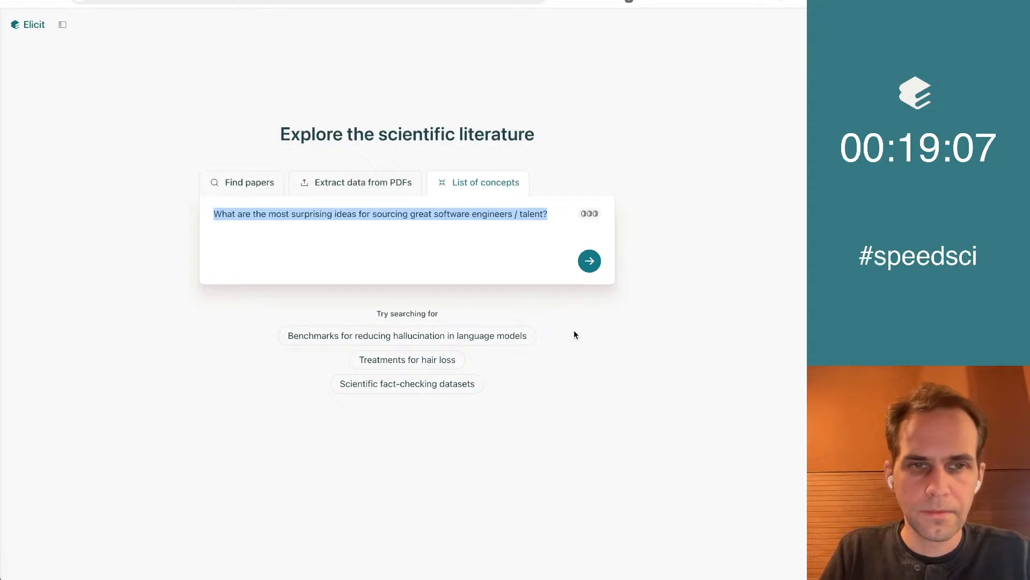
click(592, 263)
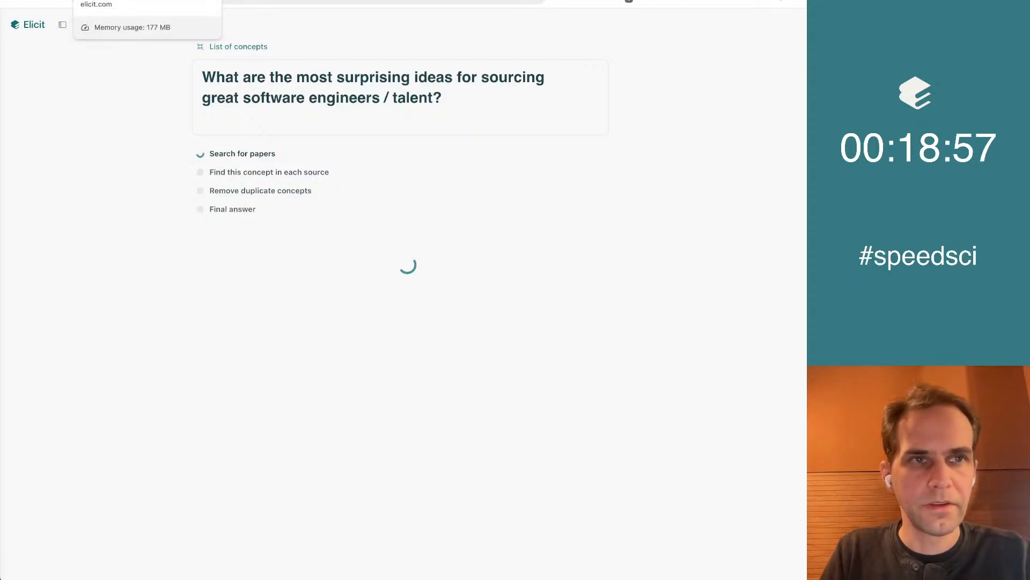
In the notebook, ask the copied surprising-ideas question as a new research question and look over the papers found
click(118, 0)
click(242, 436)
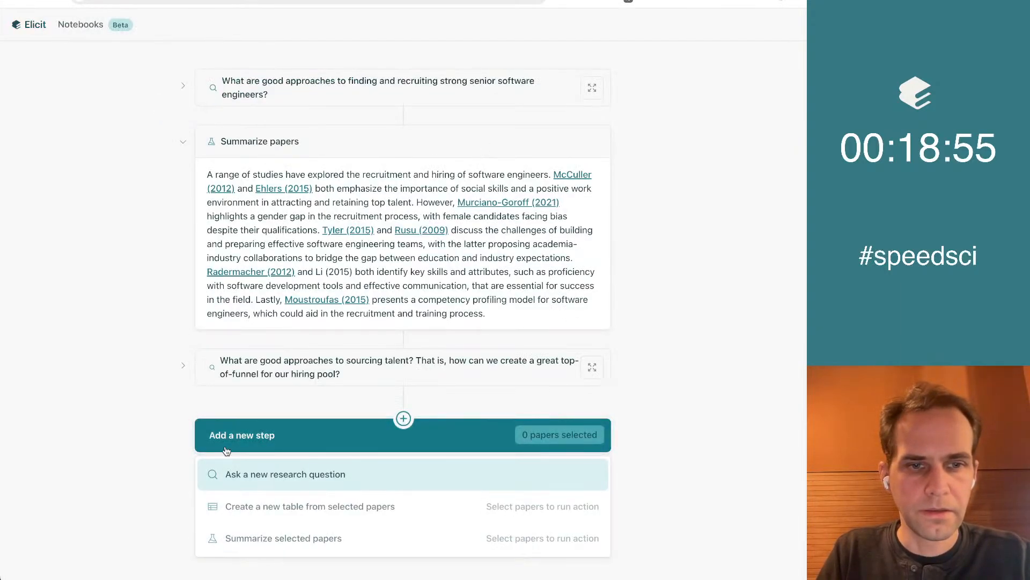
click(291, 481)
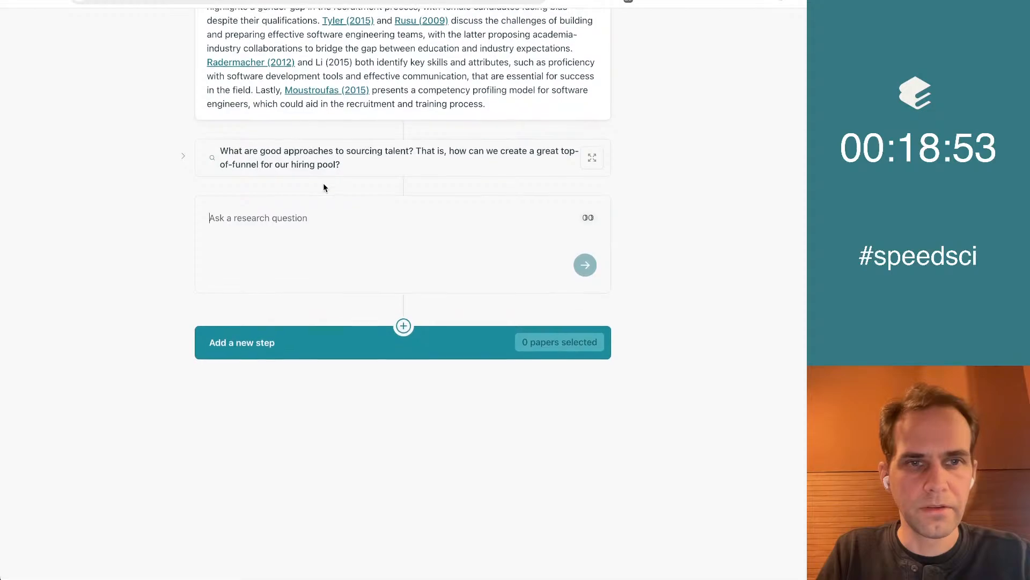
key(super+v)
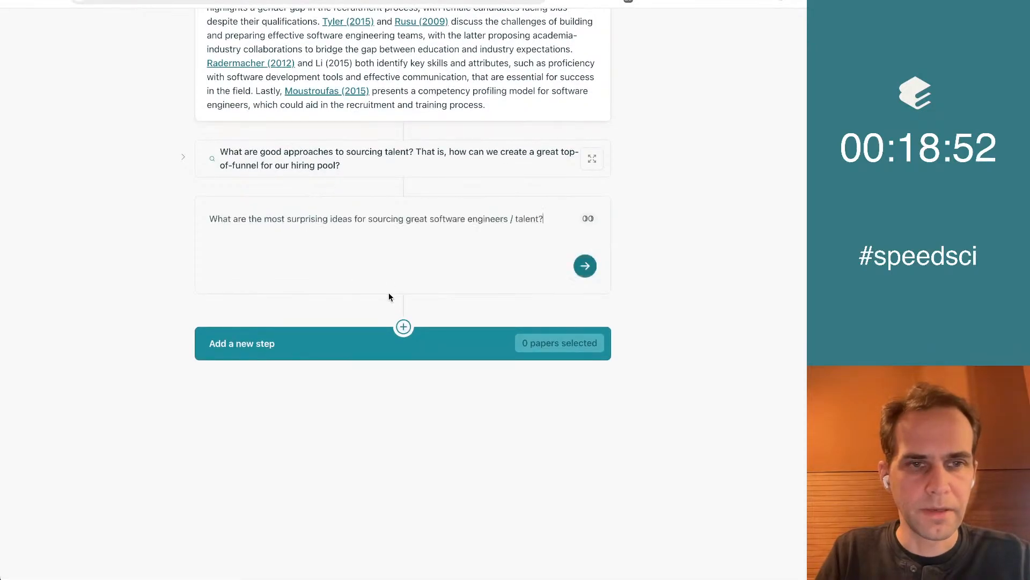
click(586, 267)
scroll(17, 192, down, 5)
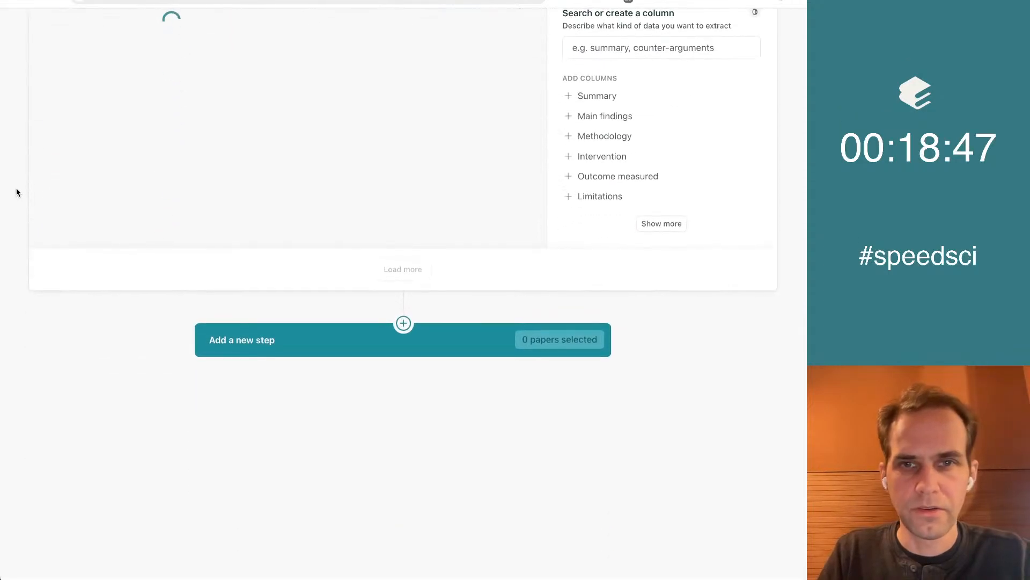
scroll(17, 192, up, 4)
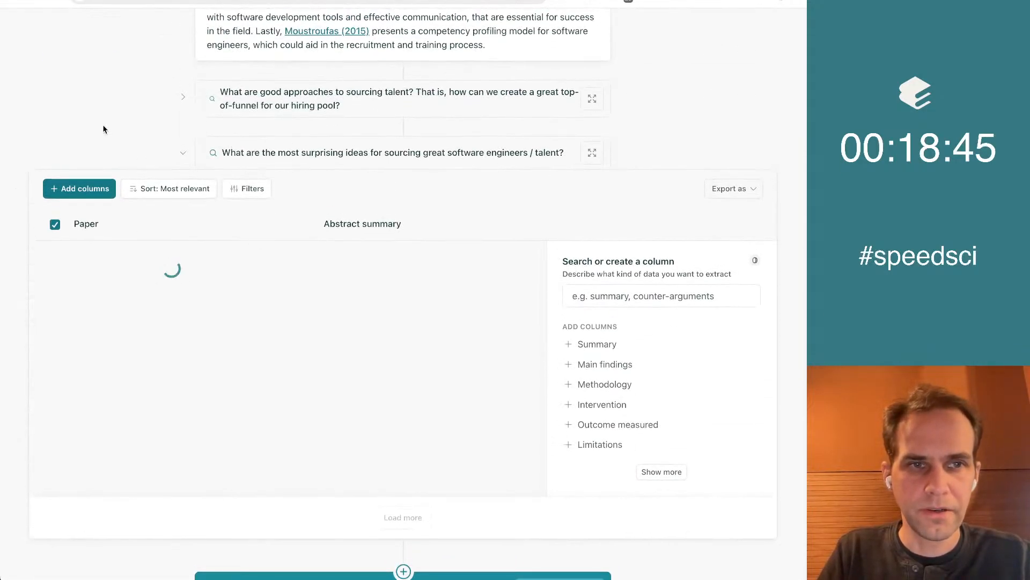
scroll(104, 129, down, 4)
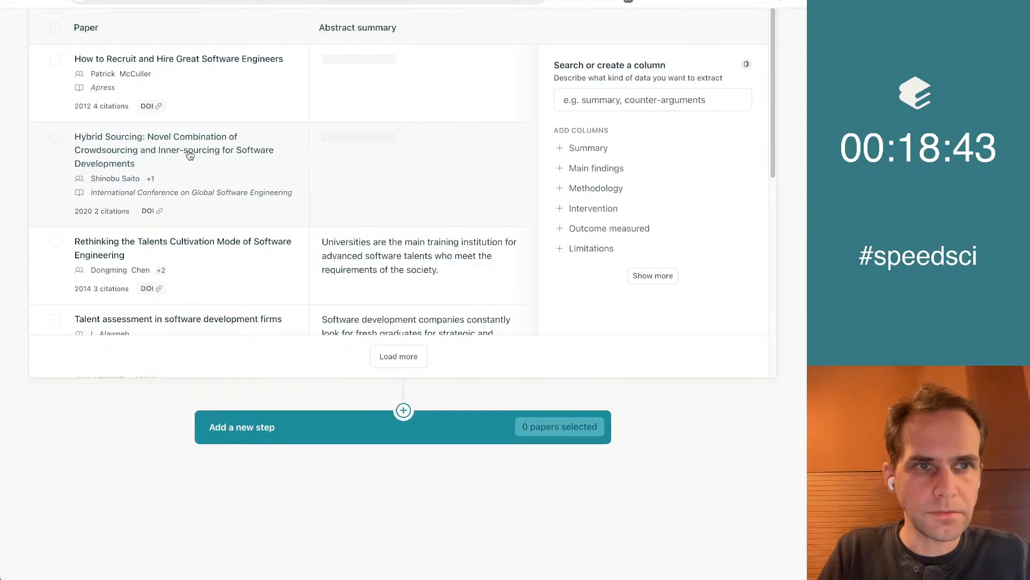
scroll(389, 249, up, 1)
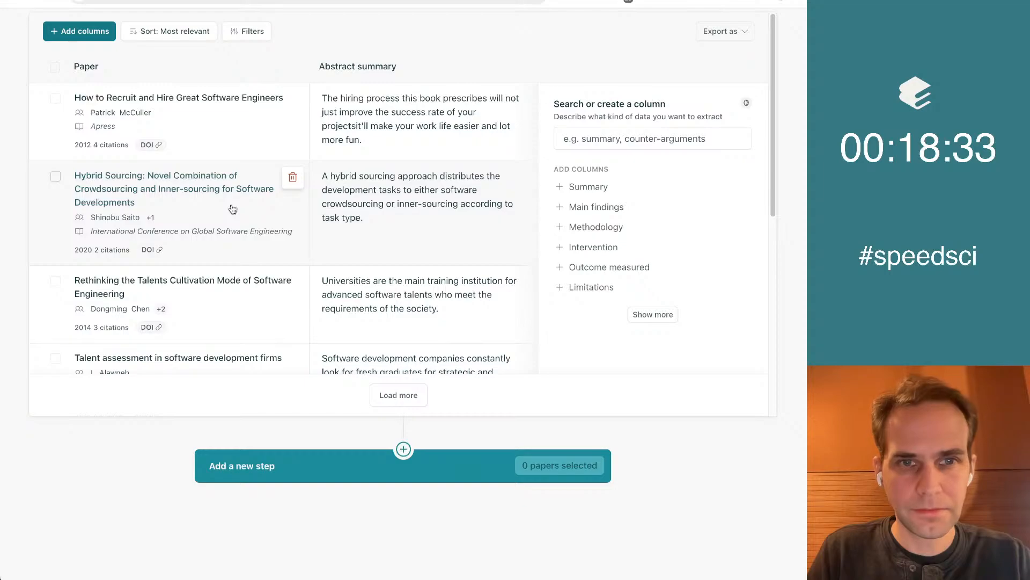
Look over the found papers and filter them to publication years from 2009 to 2024
scroll(505, 213, down, 3)
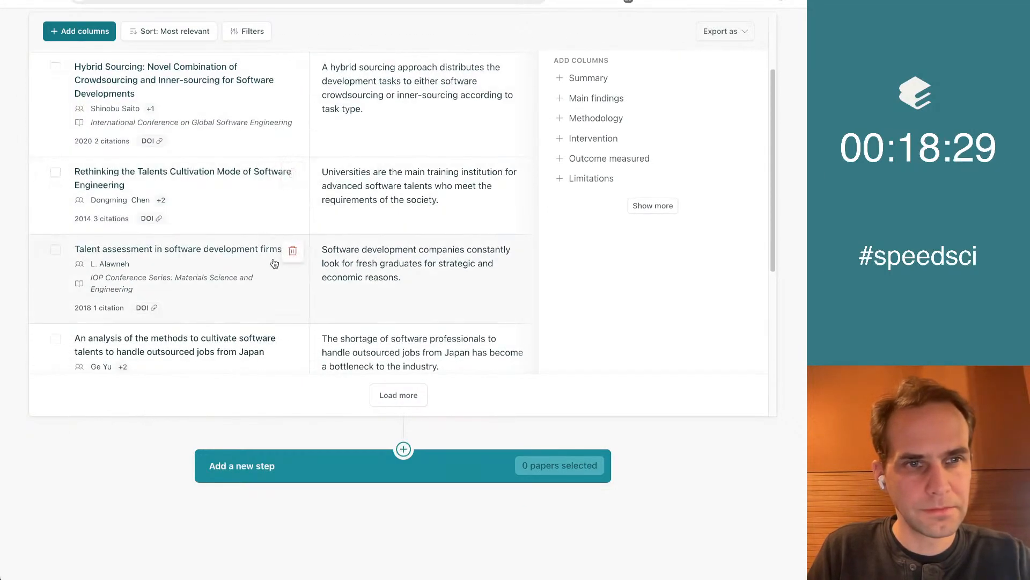
scroll(150, 158, up, 3)
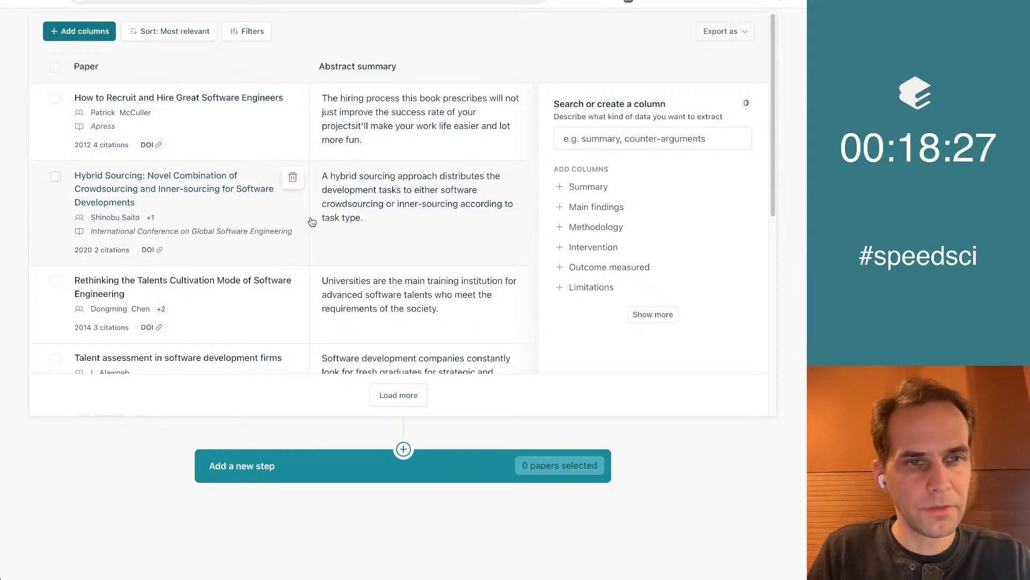
scroll(312, 222, down, 3)
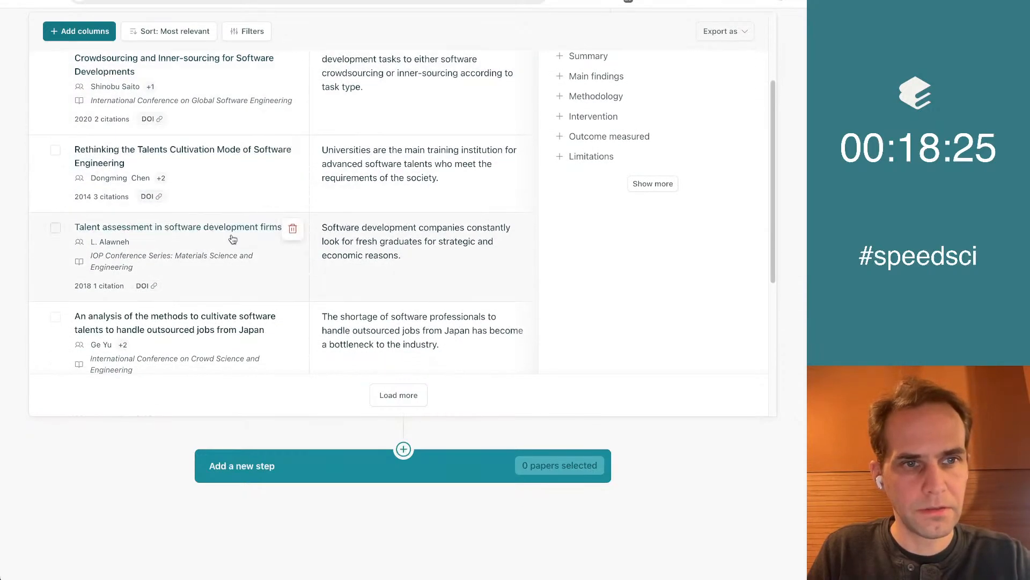
scroll(236, 238, down, 3)
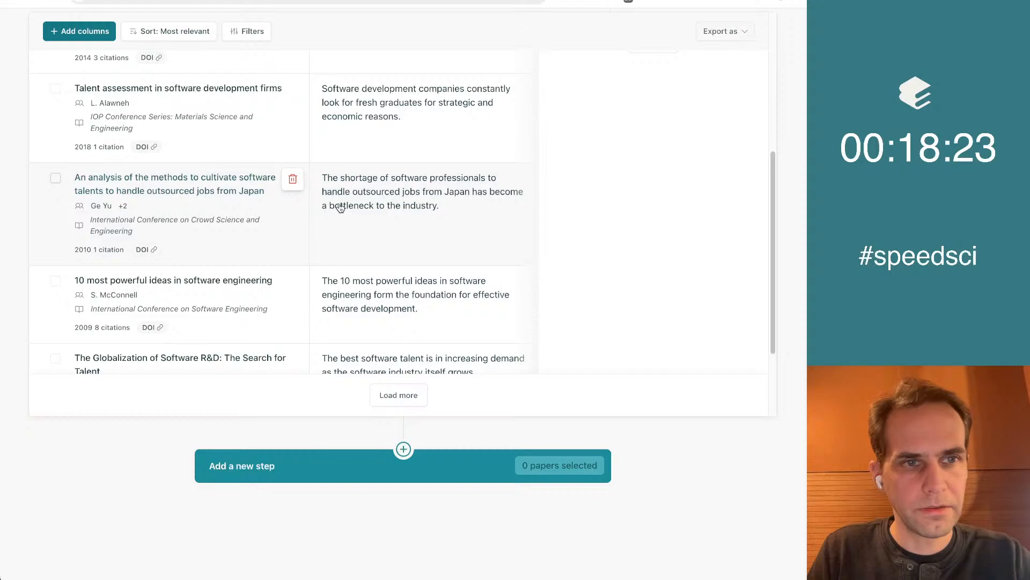
scroll(340, 208, down, 2)
scroll(241, 214, up, 8)
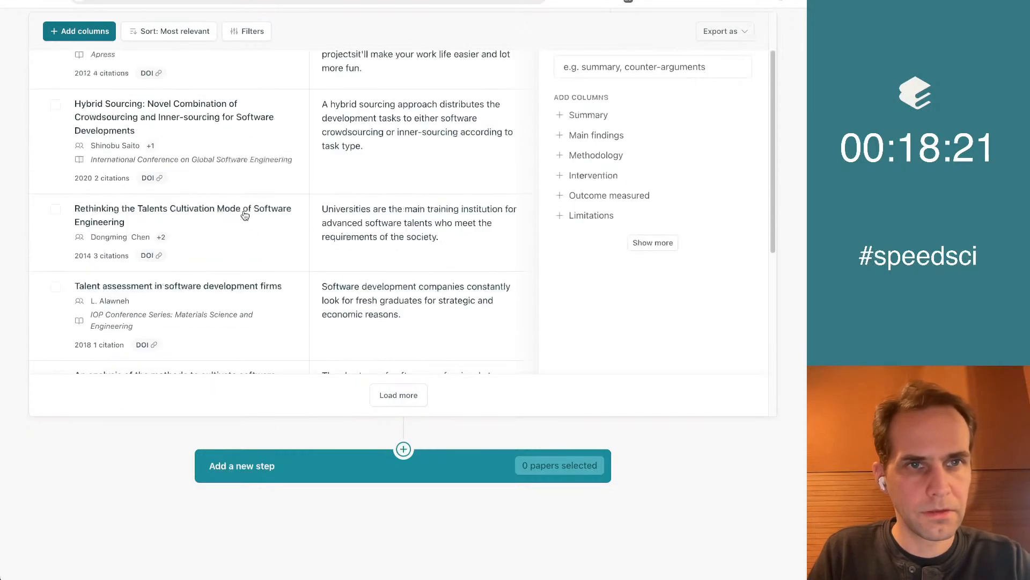
click(243, 32)
drag(368, 146, 350, 145)
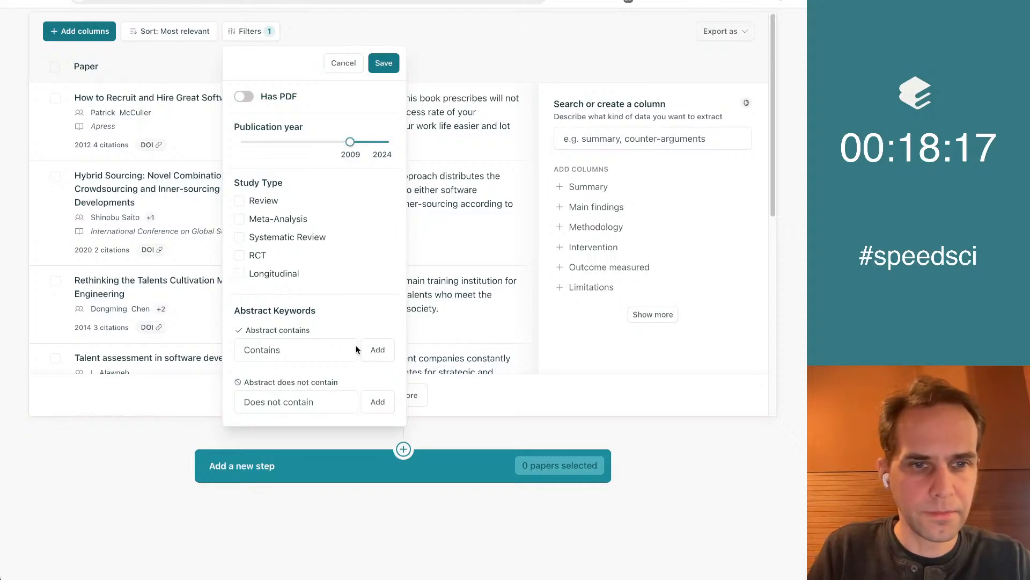
click(383, 65)
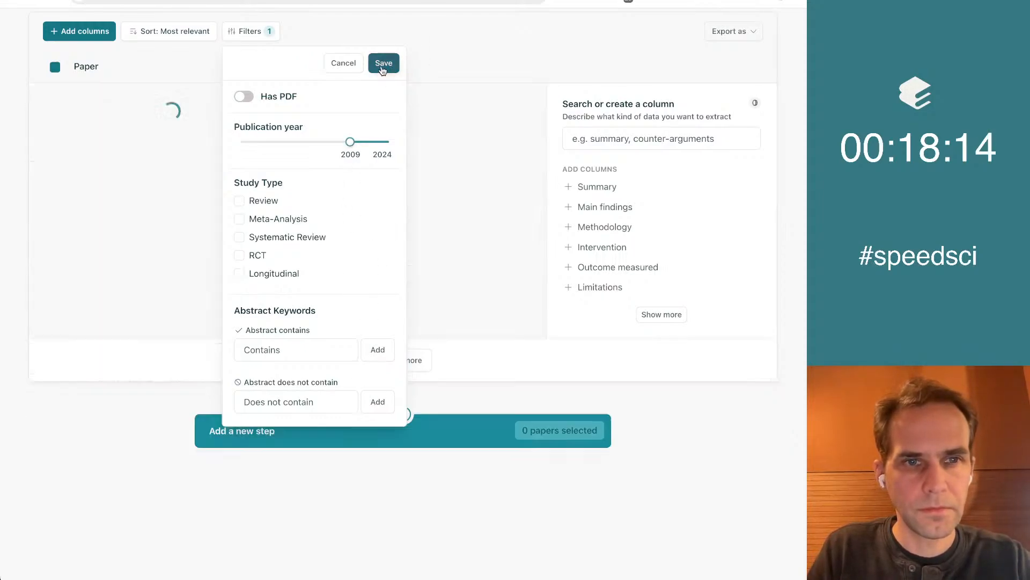
click(525, 53)
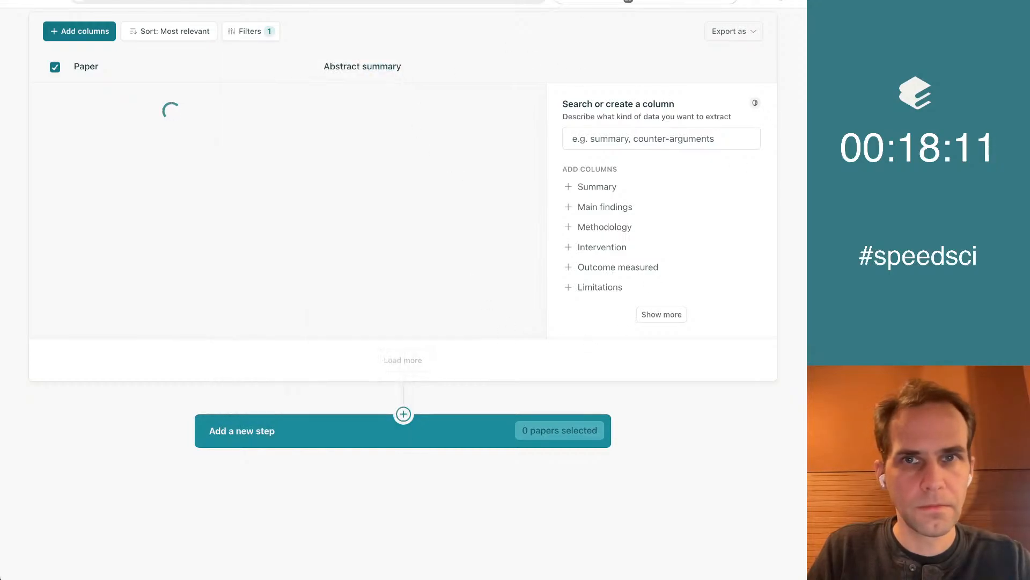
Go to the List of concepts results for the surprising-ideas question and copy the concept title "Gaming Competitions"
click(646, 0)
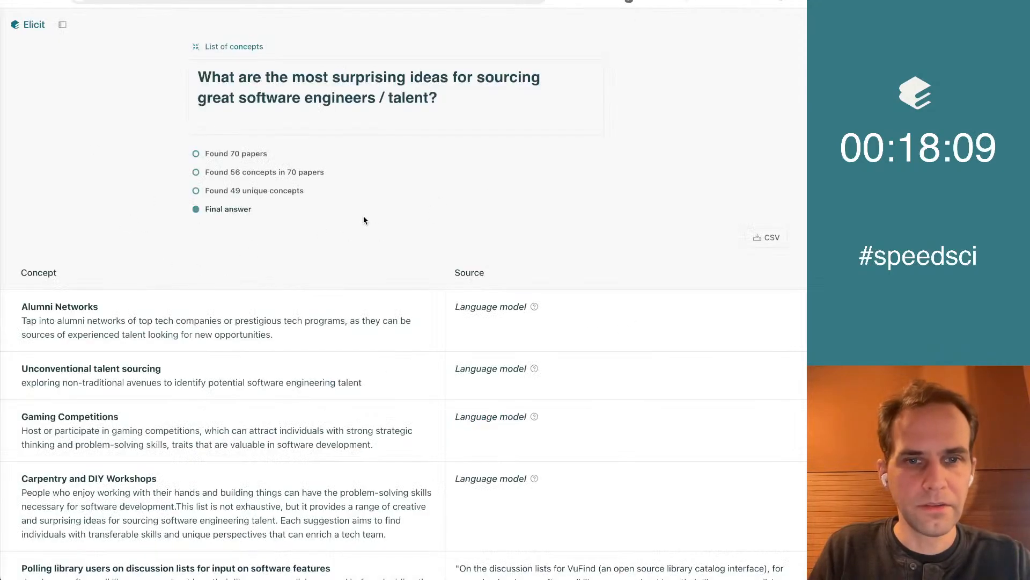
scroll(363, 216, down, 4)
scroll(363, 220, down, 11)
scroll(464, 196, up, 15)
scroll(455, 176, down, 5)
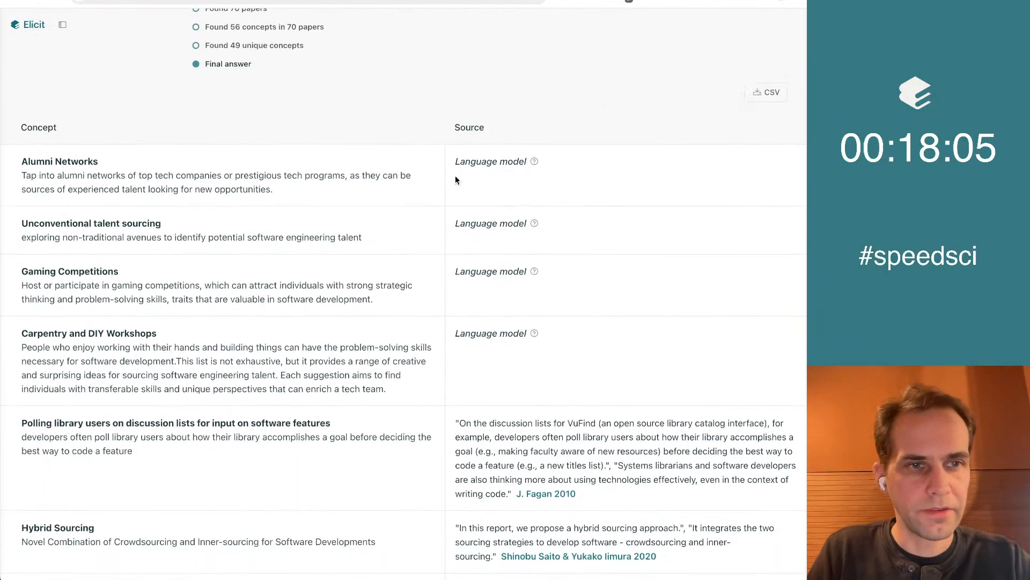
scroll(178, 55, down, 1)
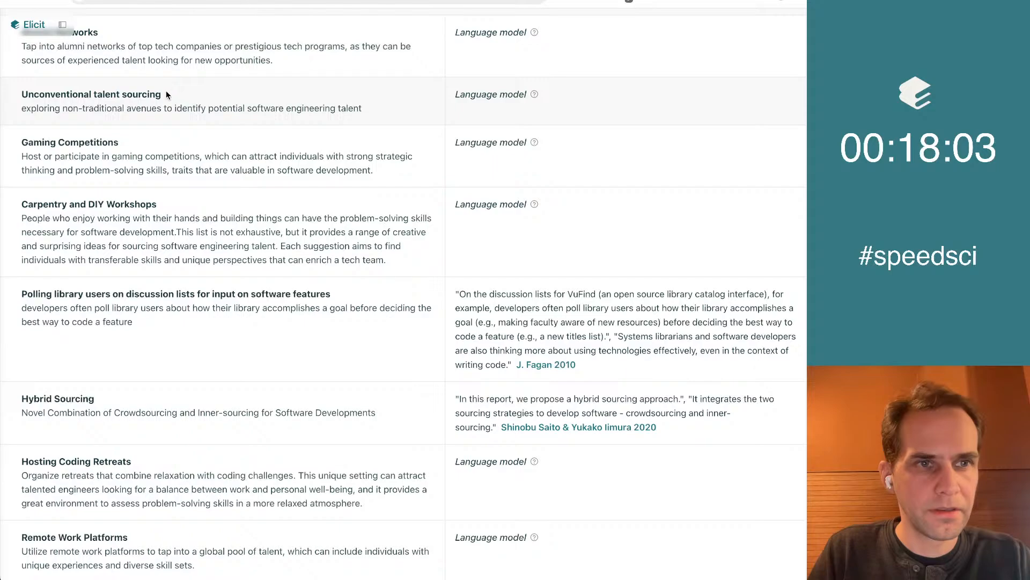
scroll(92, 106, down, 2)
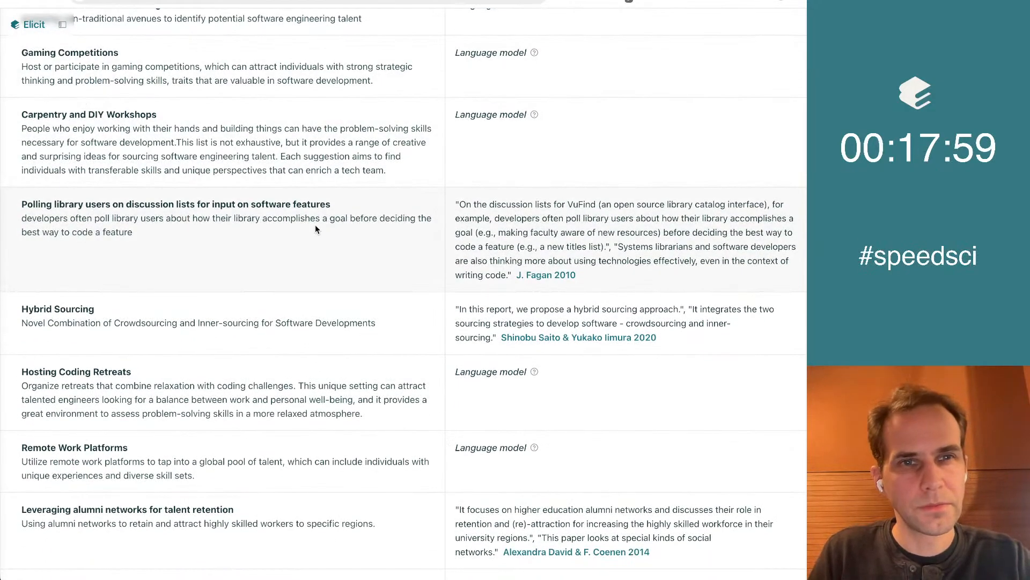
triple_click(89, 56)
key(super+c)
click(245, 71)
In the "Approaches to Sourcing" Google Doc, end the last list and add the line "Surprising ideas" below it
click(239, 1)
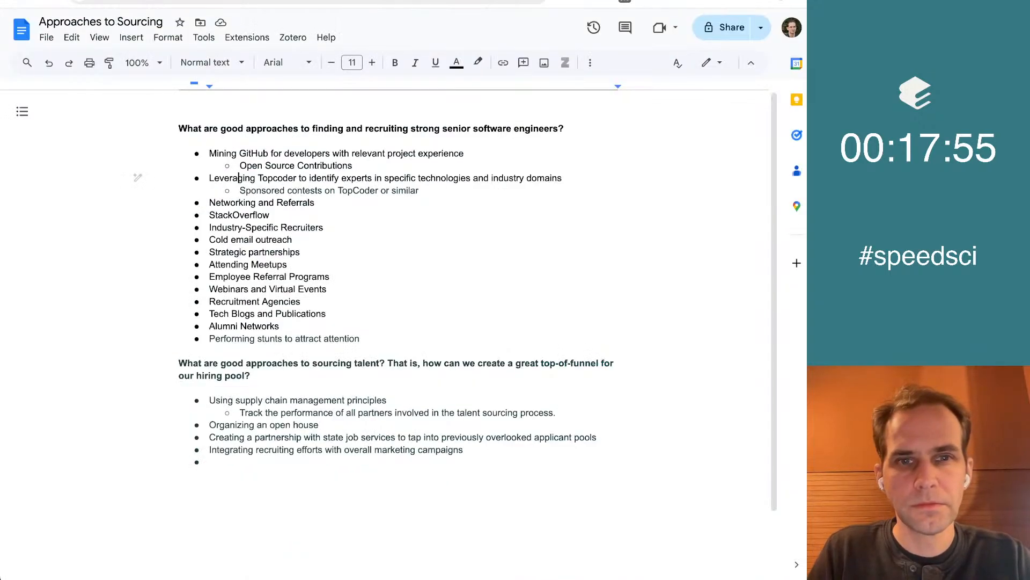
key(Down)
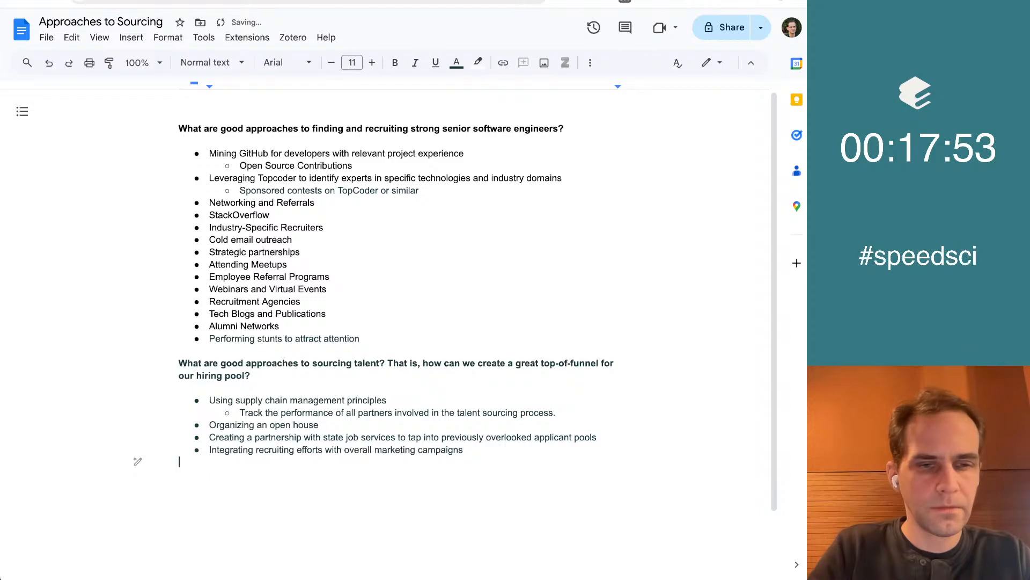
key(Return)
text(Su)
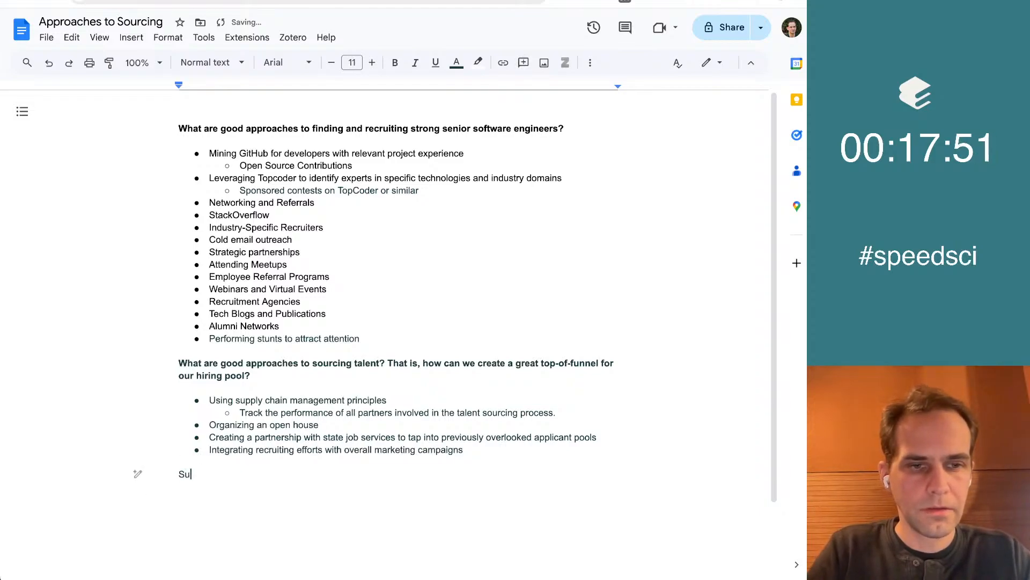
text(rprising i)
Make the "Surprising ideas" line bold
key(super+Left)
key(shift+Up)
key(Left)
key(Down)
key(shift+Down)
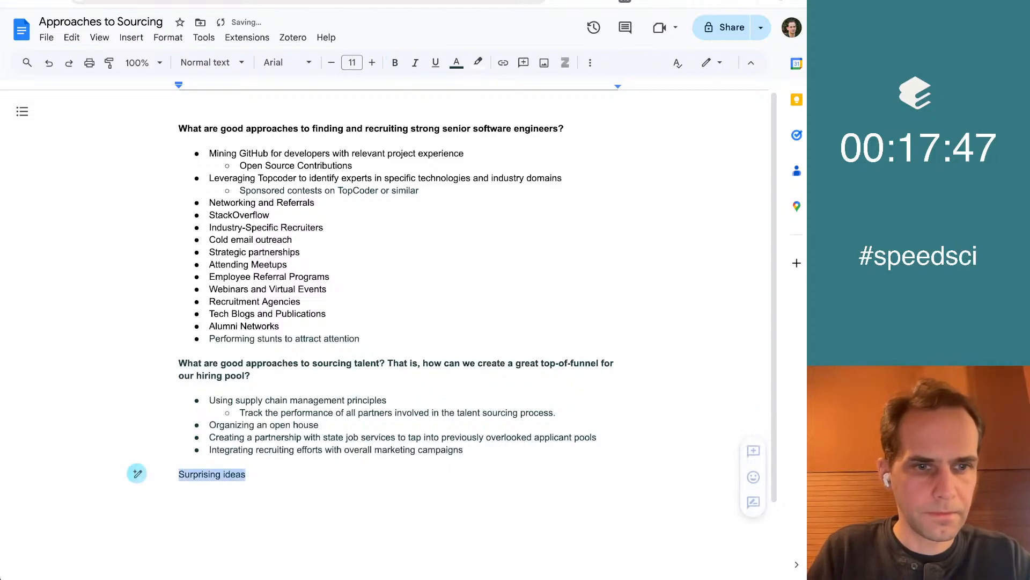
key(super+b)
Start a bulleted list under the "Surprising ideas" heading and paste "Gaming Competitions" as its first item in unbolded text
key(Right)
key(Return)
key(Return)
key(super+shift+8)
key(super+v)
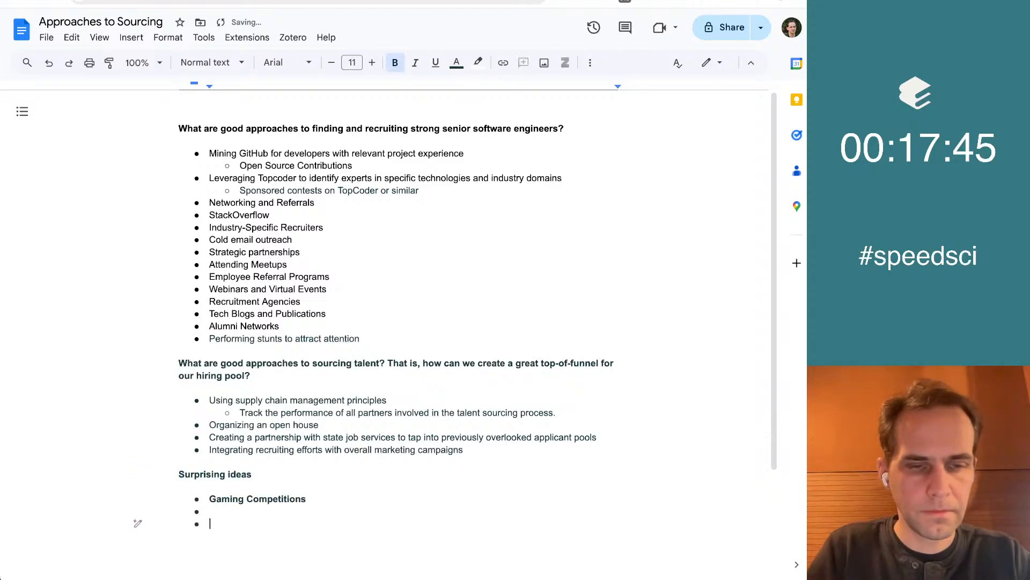
key(super+z)
key(super+shift+v)
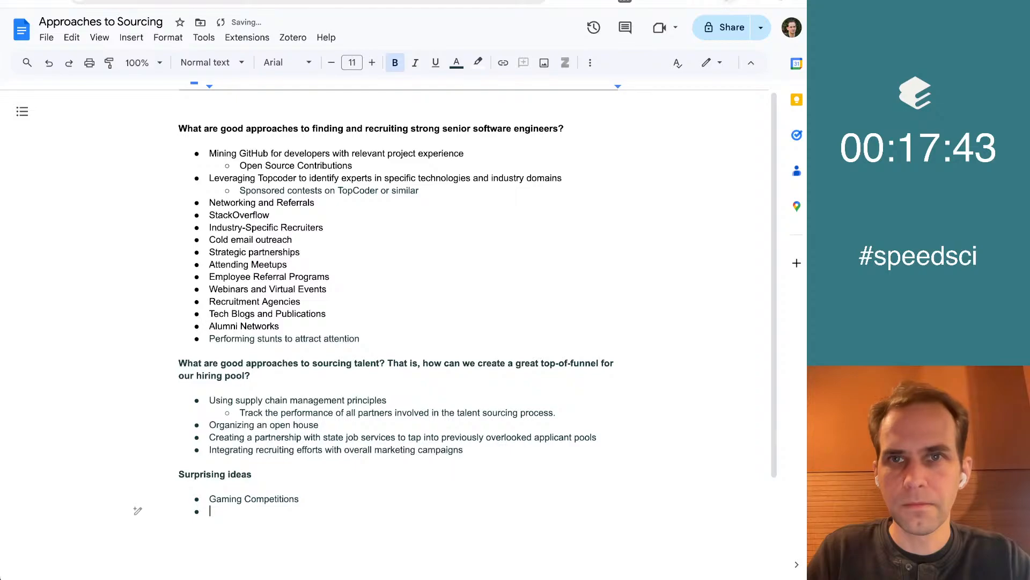
Return to the Elicit concept list, read further and copy the concept title "Hosting Coding Retreats"
key(ctrl+Tab)
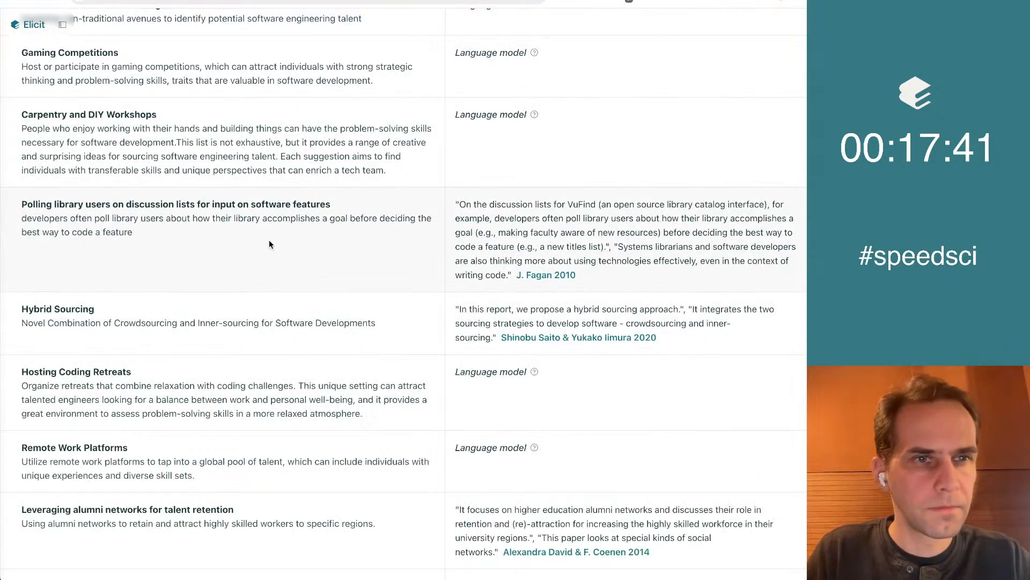
scroll(272, 244, down, 1)
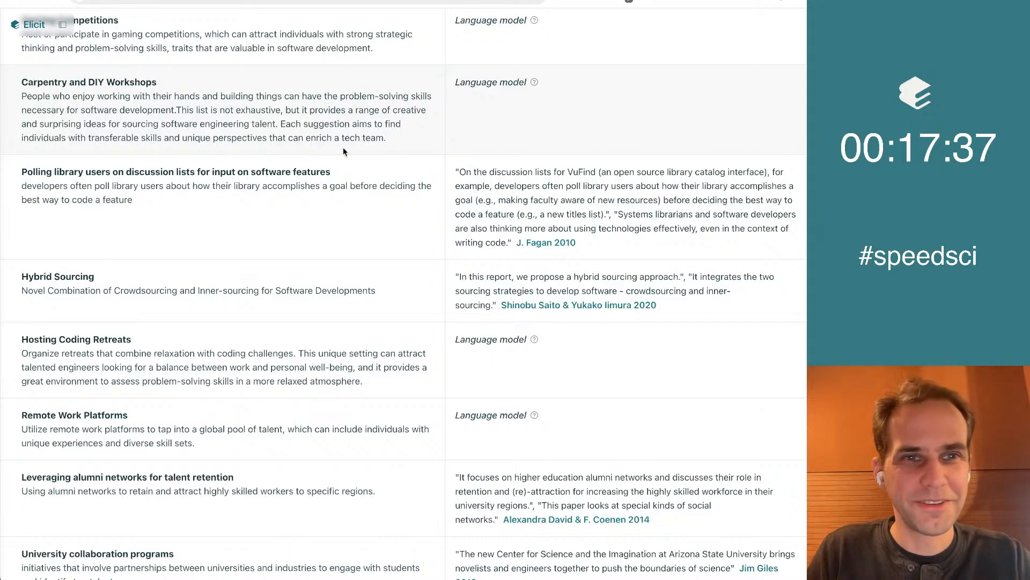
scroll(343, 151, down, 3)
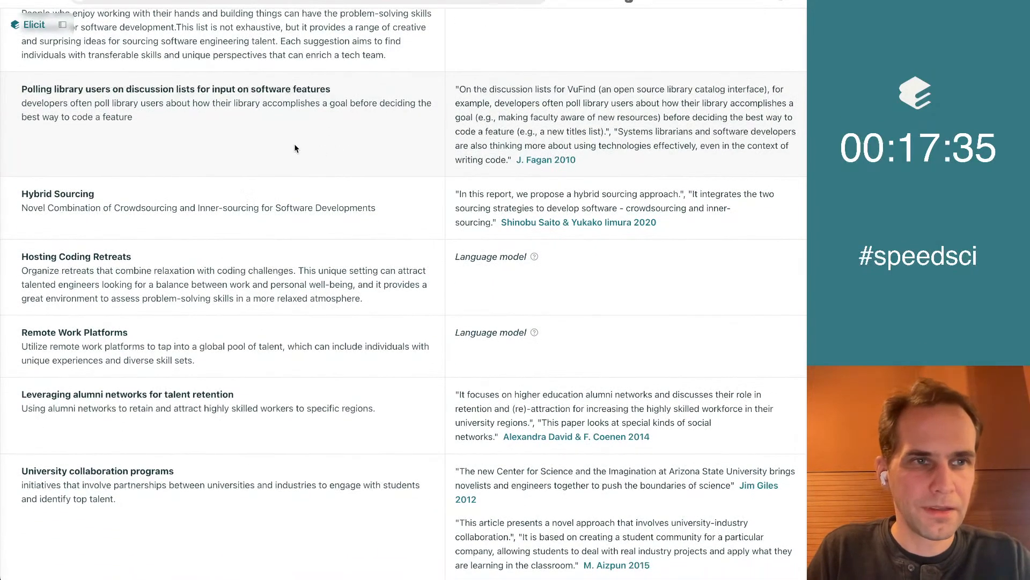
scroll(204, 122, down, 1)
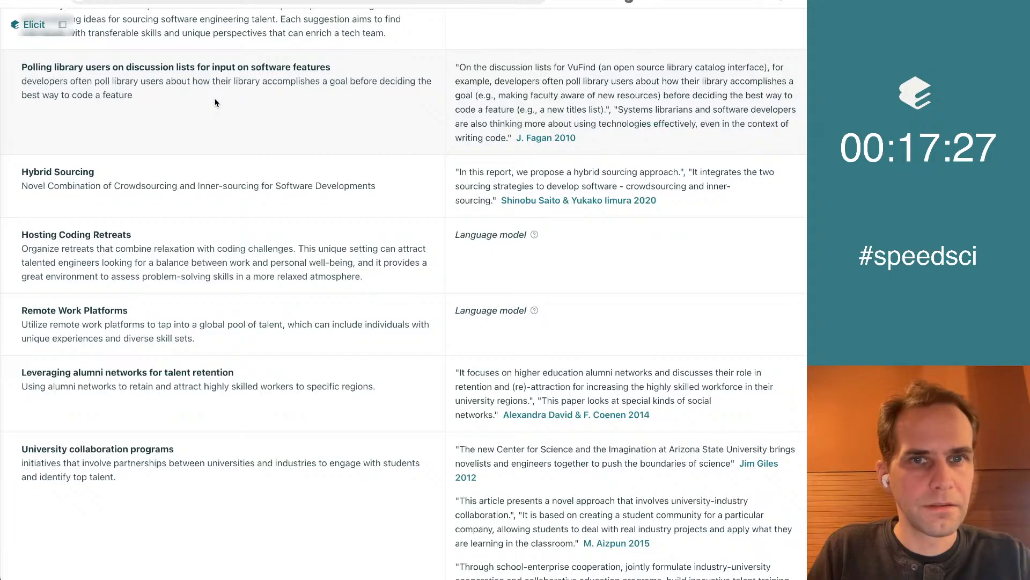
scroll(215, 102, down, 2)
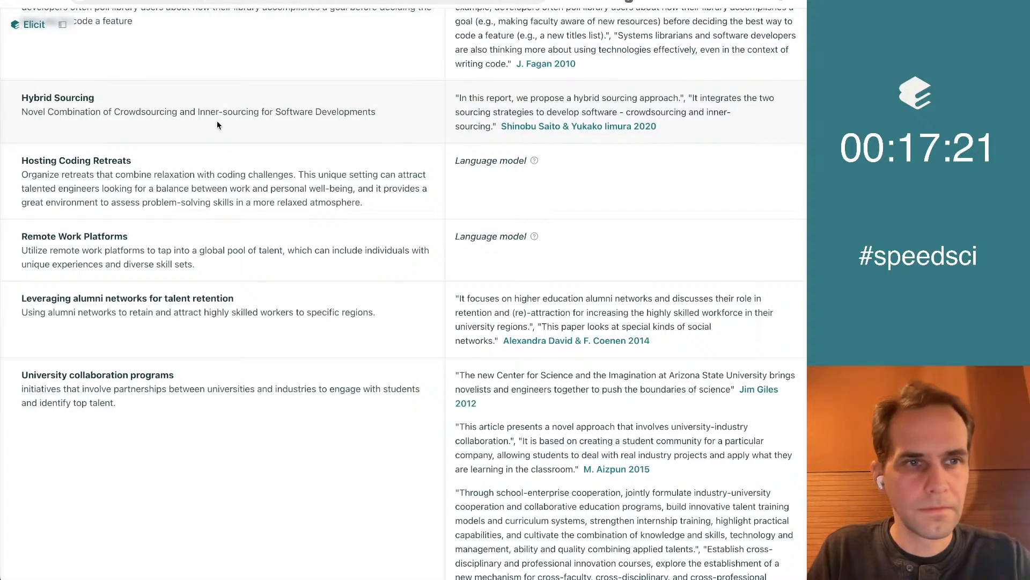
scroll(128, 103, down, 2)
triple_click(91, 83)
key(super+c)
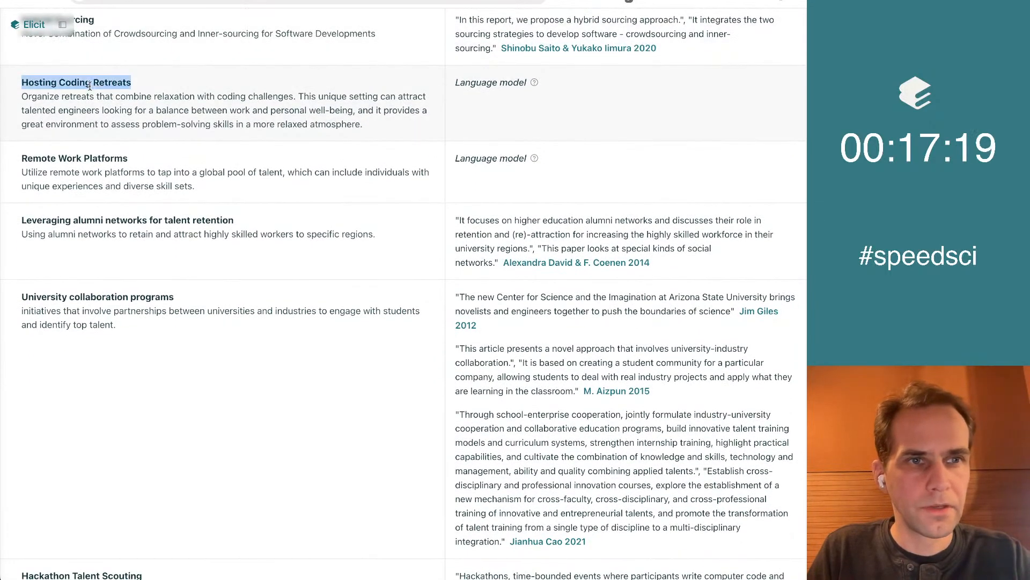
click(251, 120)
Paste "Hosting Coding Retreats" as the second bullet under "Surprising ideas" in the Google Doc and remove its bold formatting
key(super+Tab)
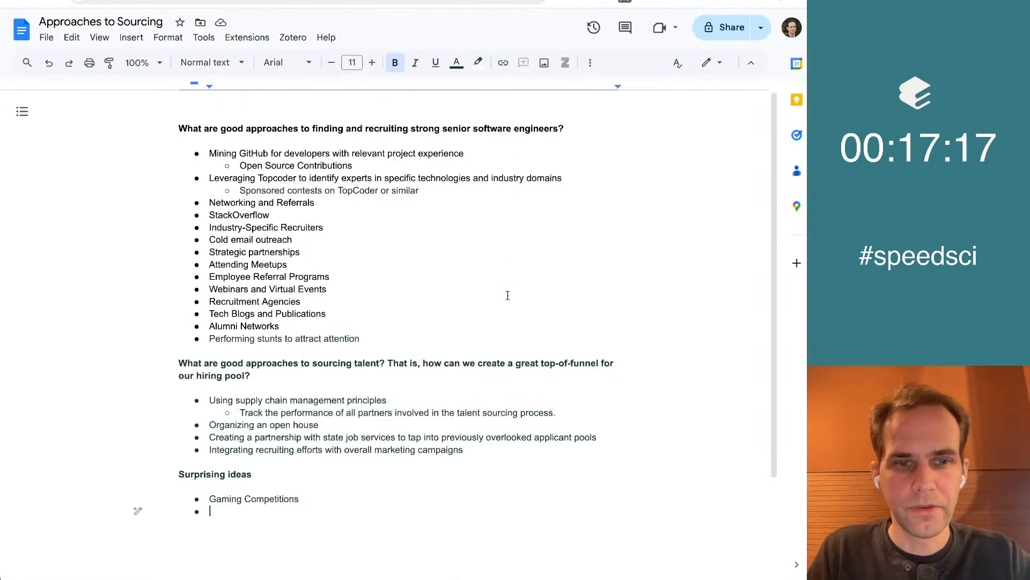
key(super+v)
key(shift+Up)
key(super+b)
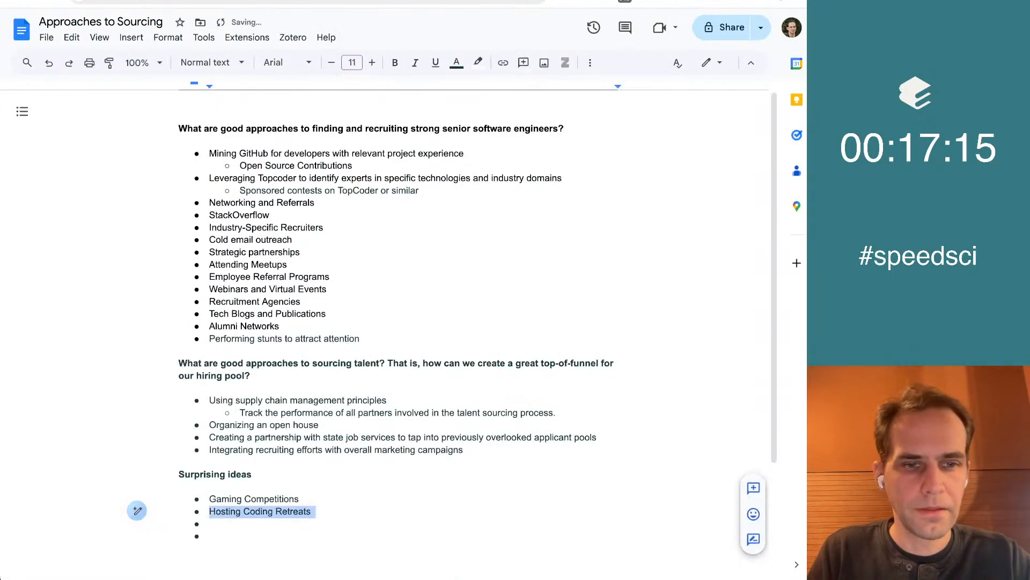
key(Down)
Back in the Elicit concept list, review the next concepts and copy the title "Hackathon Talent Scouting"
key(super+Tab)
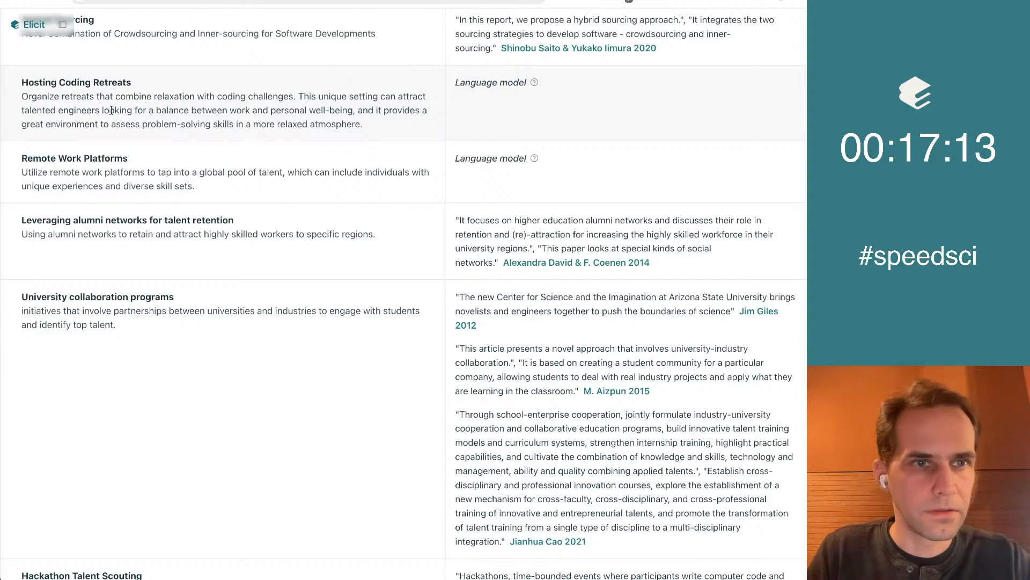
scroll(284, 166, down, 5)
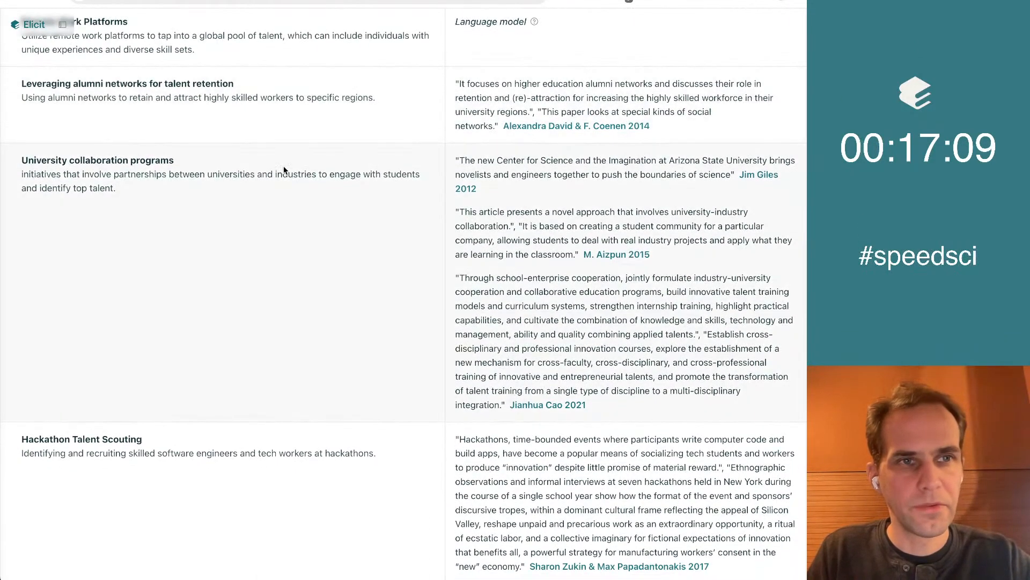
scroll(284, 170, down, 3)
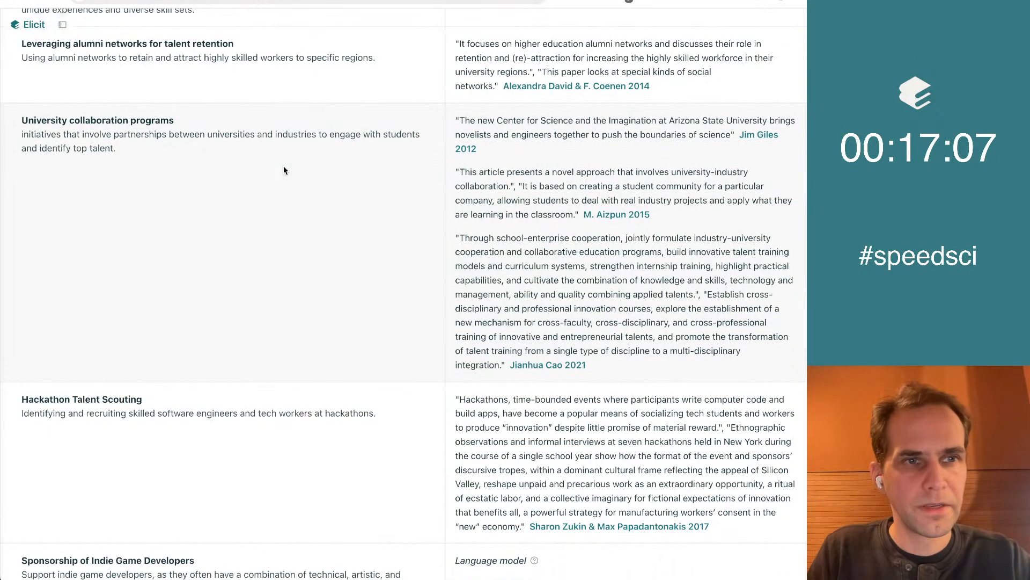
scroll(284, 170, down, 1)
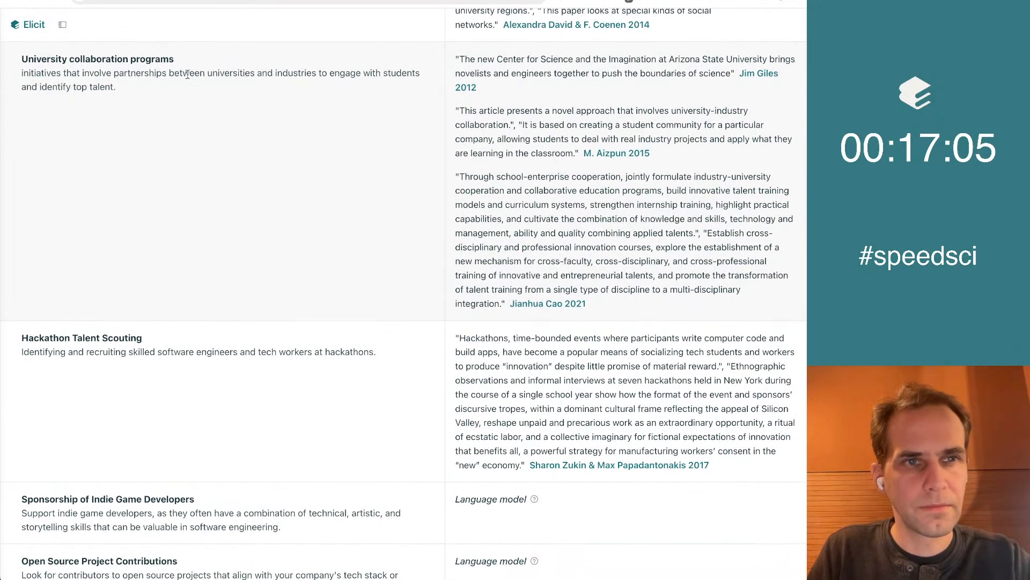
scroll(262, 164, down, 8)
scroll(262, 164, down, 1)
scroll(262, 164, up, 1)
scroll(262, 162, down, 1)
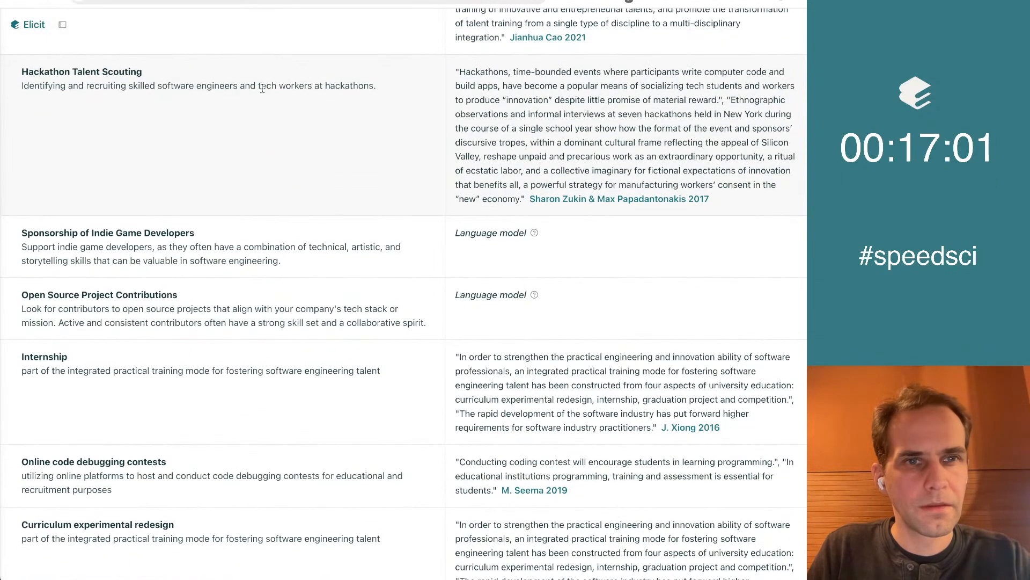
triple_click(149, 74)
key(ctrl+c)
click(231, 115)
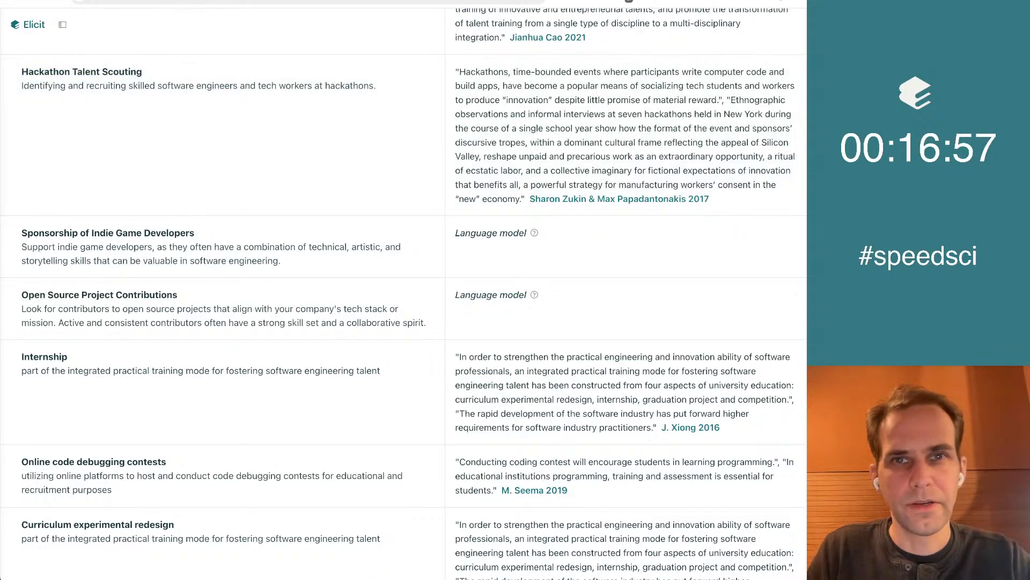
Add "Hackathon Talent Scouting" as an unbolded third bullet under "Surprising ideas" in the Google Doc, and return to the Elicit concept list
key(ctrl+Tab)
key(ctrl+v)
key(ctrl+z)
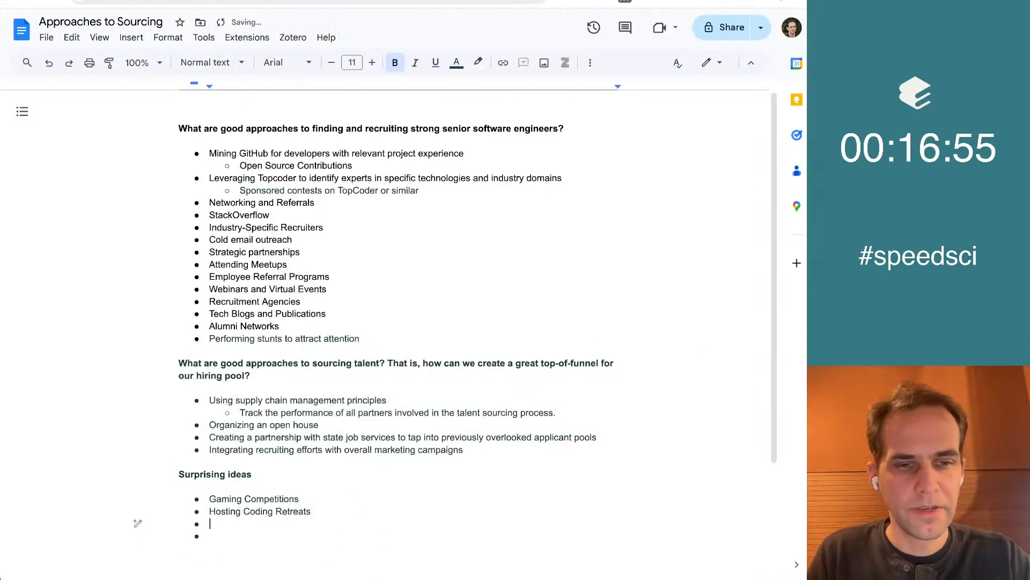
key(ctrl+v)
key(shift+Down)
key(ctrl+b)
key(Right)
key(Delete)
key(Delete)
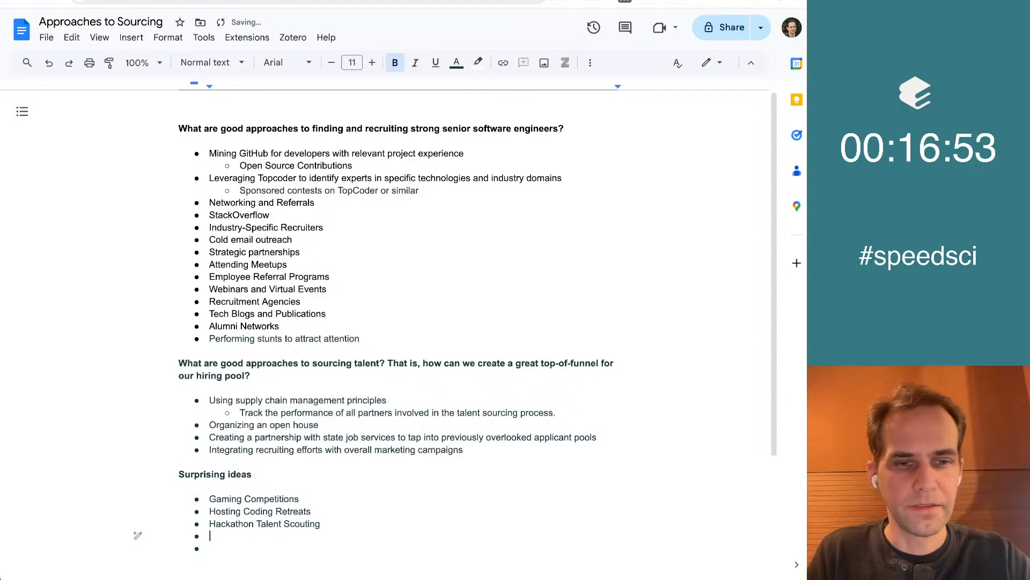
key(ctrl+shift+Tab)
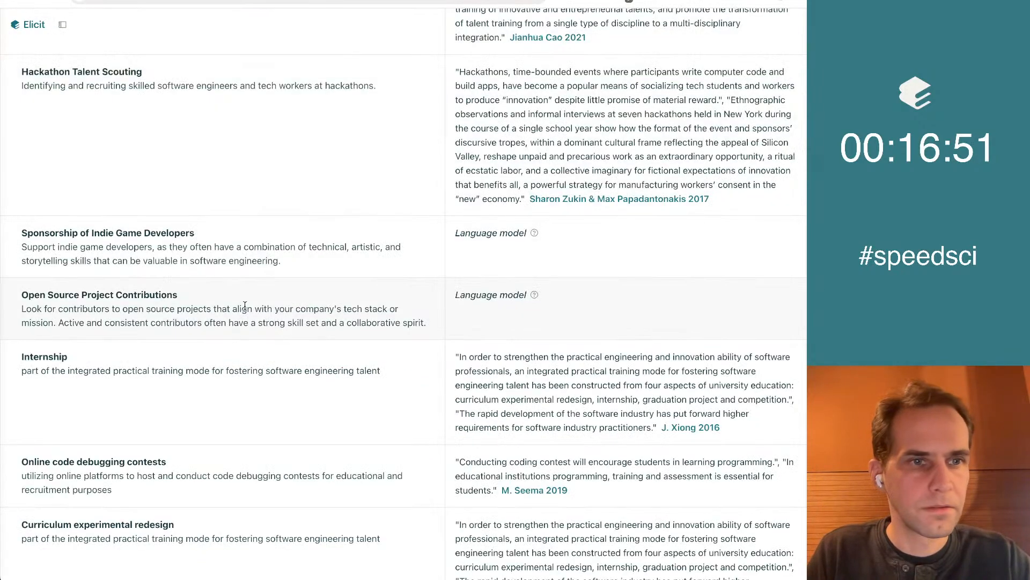
Copy the concept title "Sponsorship of Indie Game Developers" from Elicit and add it as an unbolded fourth bullet under "Surprising ideas" in the Google Doc
scroll(245, 305, down, 3)
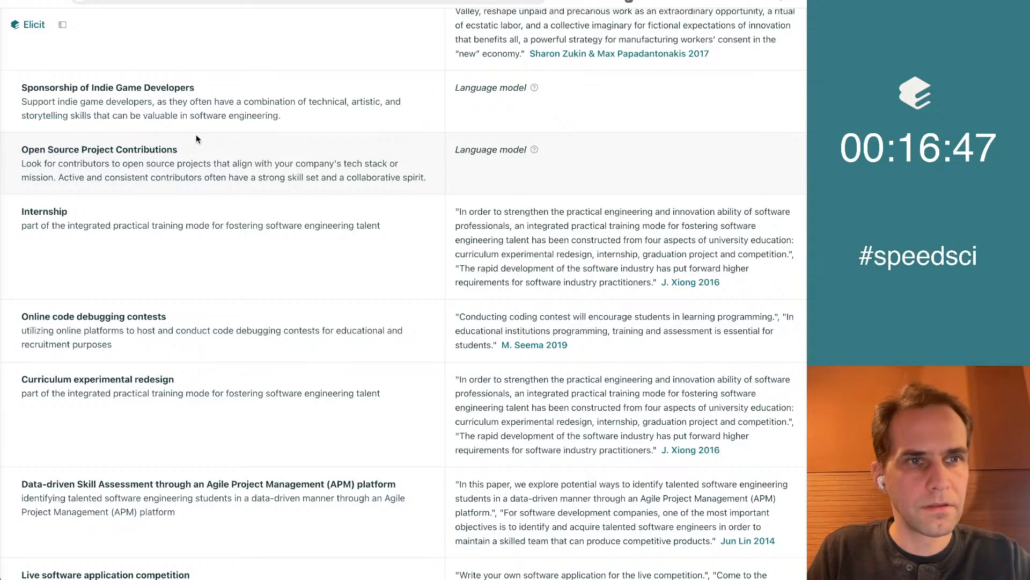
drag(224, 88, 19, 88)
key(super+c)
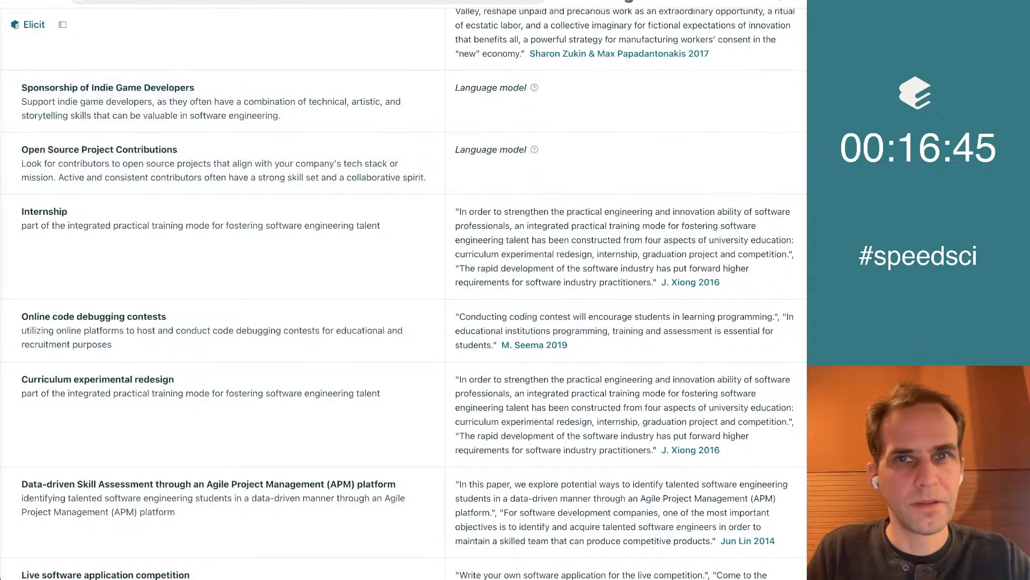
key(ctrl+Tab)
key(super+v)
key(shift+Up)
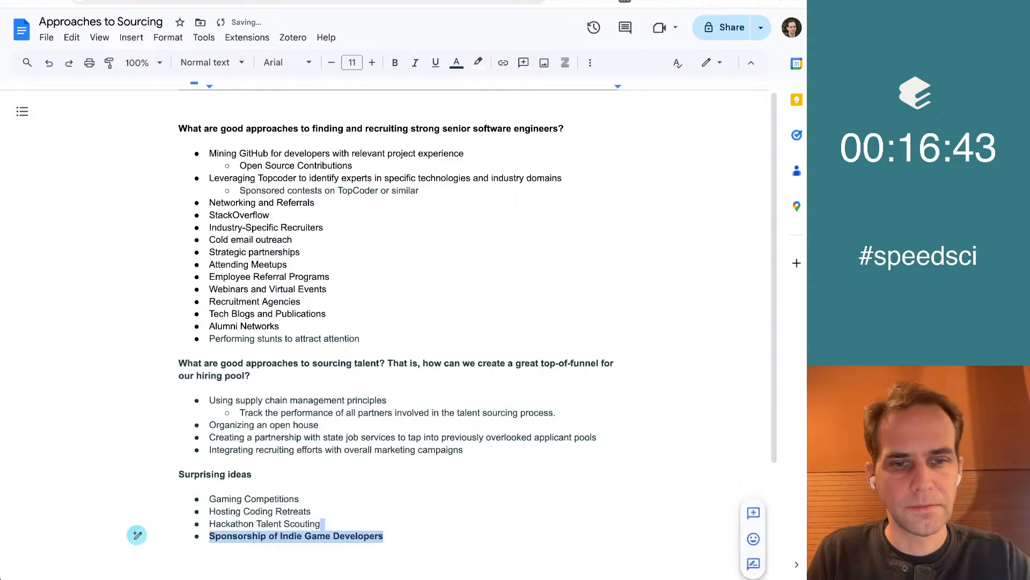
key(super+b)
key(Right)
key(Return)
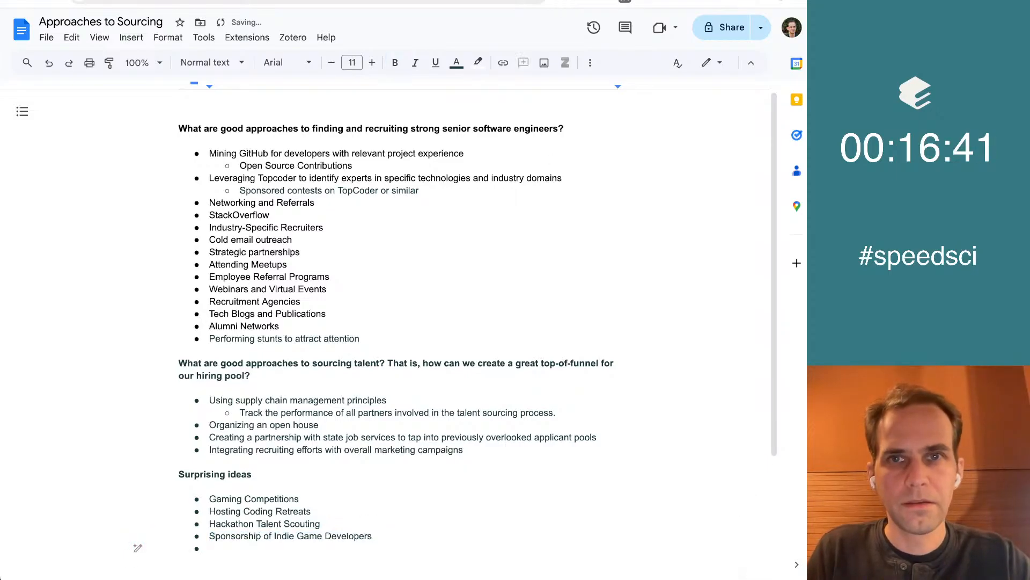
Return to the Elicit concept list and review the concepts and supporting quotes from "Online code debugging contests" through "Stunts" for further surprising ideas
key(ctrl+shift+Tab)
scroll(476, 302, down, 3)
scroll(477, 304, down, 5)
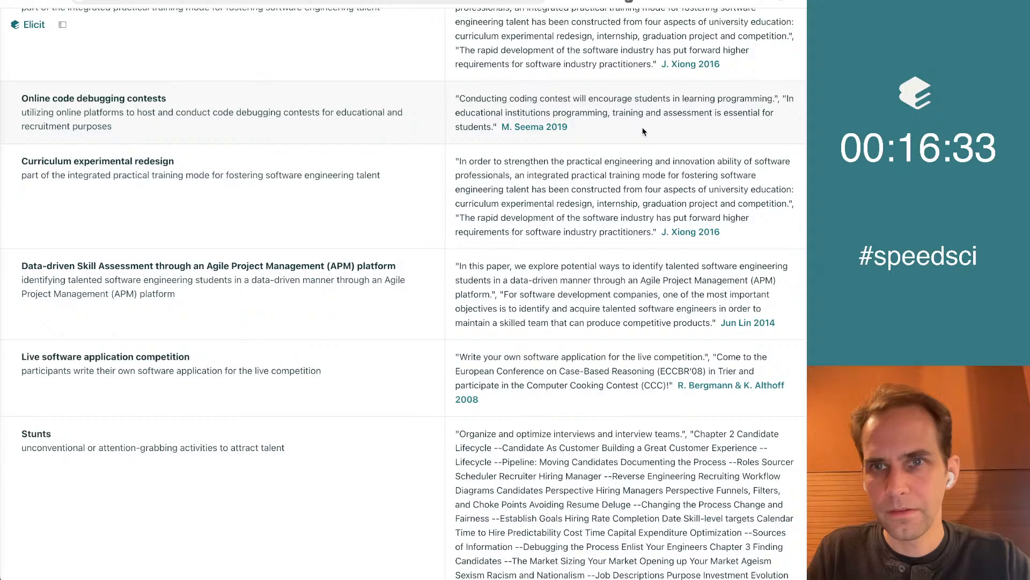
scroll(286, 277, down, 3)
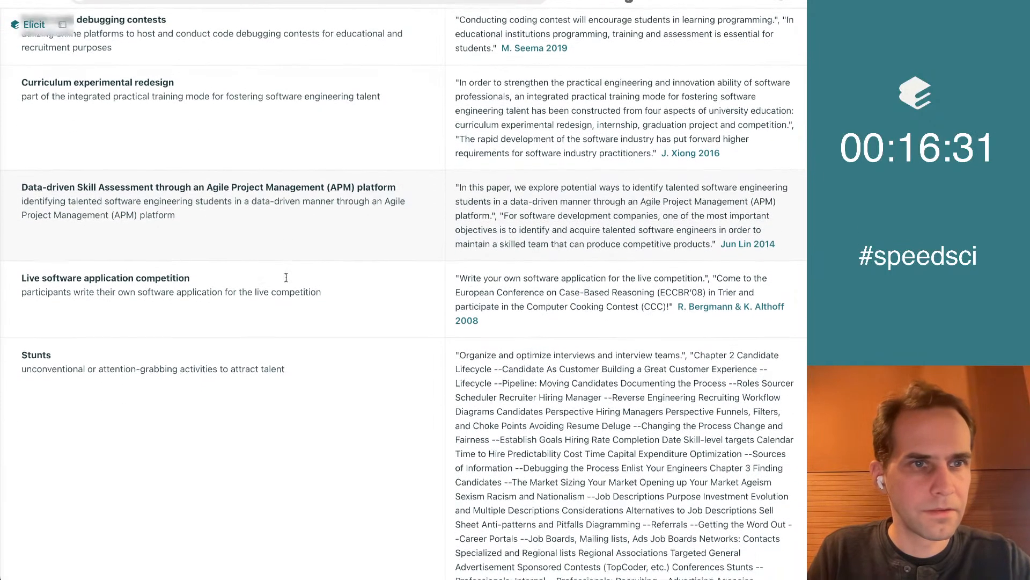
scroll(286, 278, down, 3)
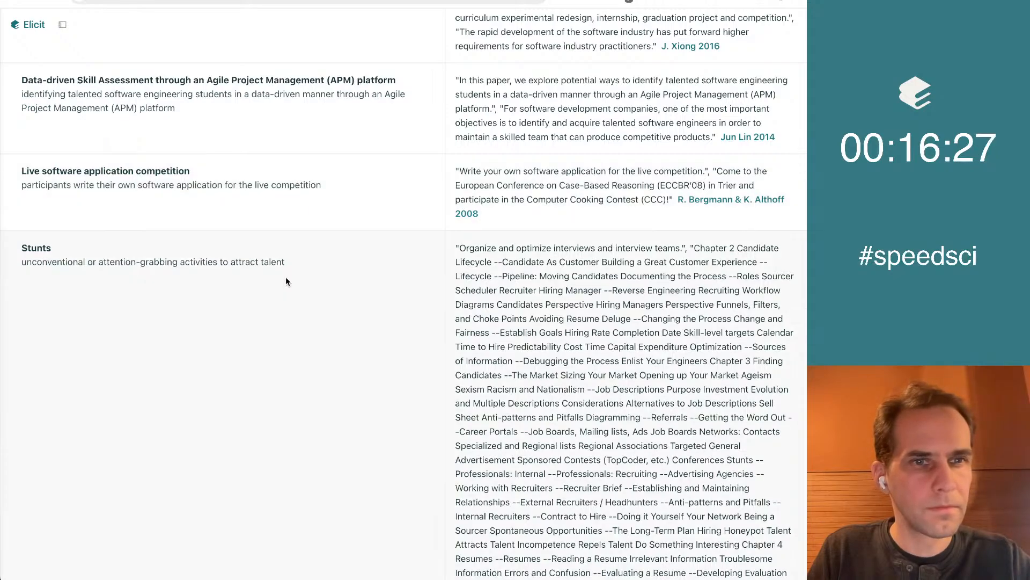
scroll(286, 278, down, 1)
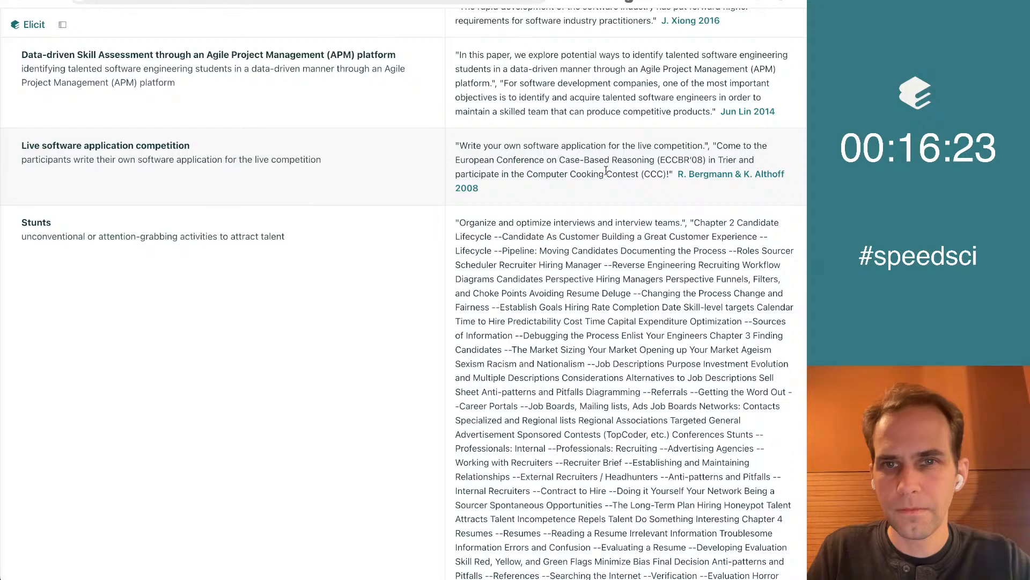
scroll(606, 172, down, 4)
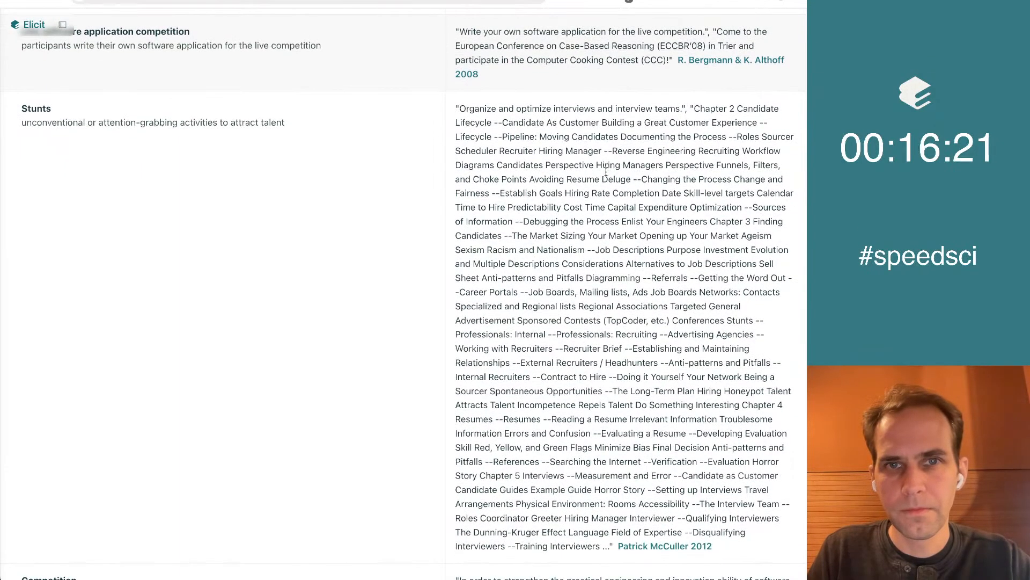
scroll(272, 259, down, 2)
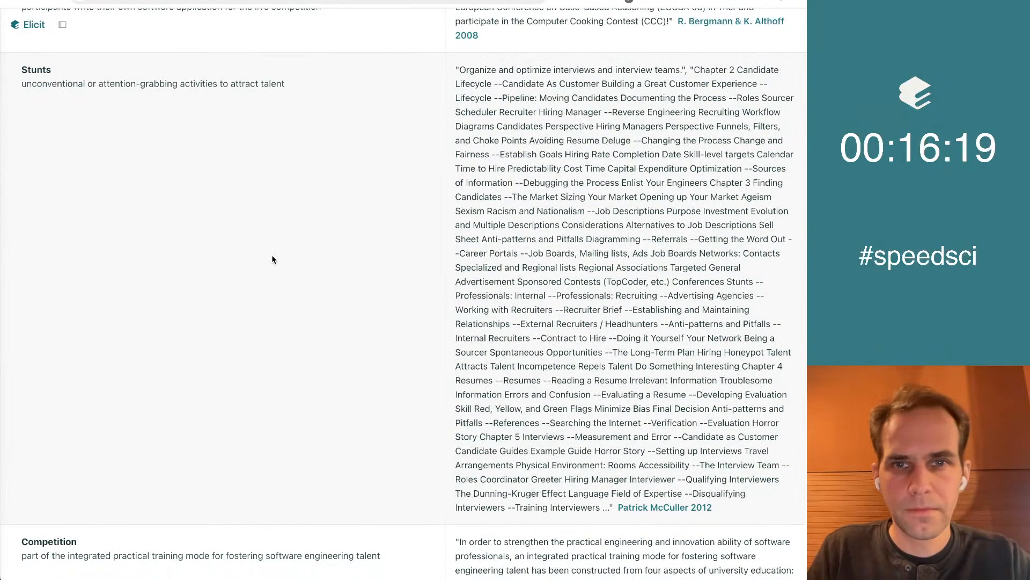
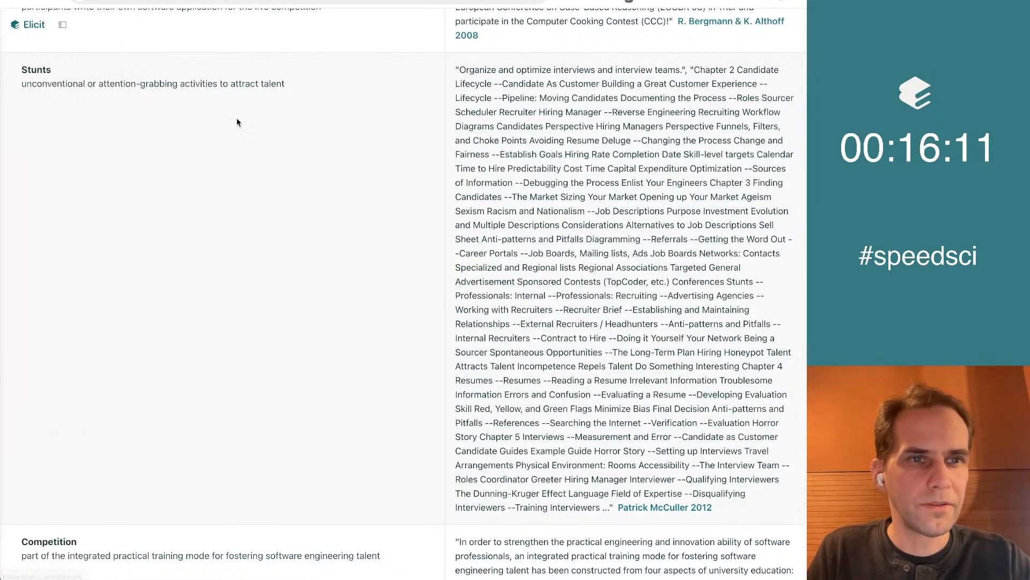
Copy the description of the "Stunts" concept from Elicit and add an unbulleted line "Stunts" below the "Surprising ideas" list in the Google Doc
drag(23, 89, 302, 89)
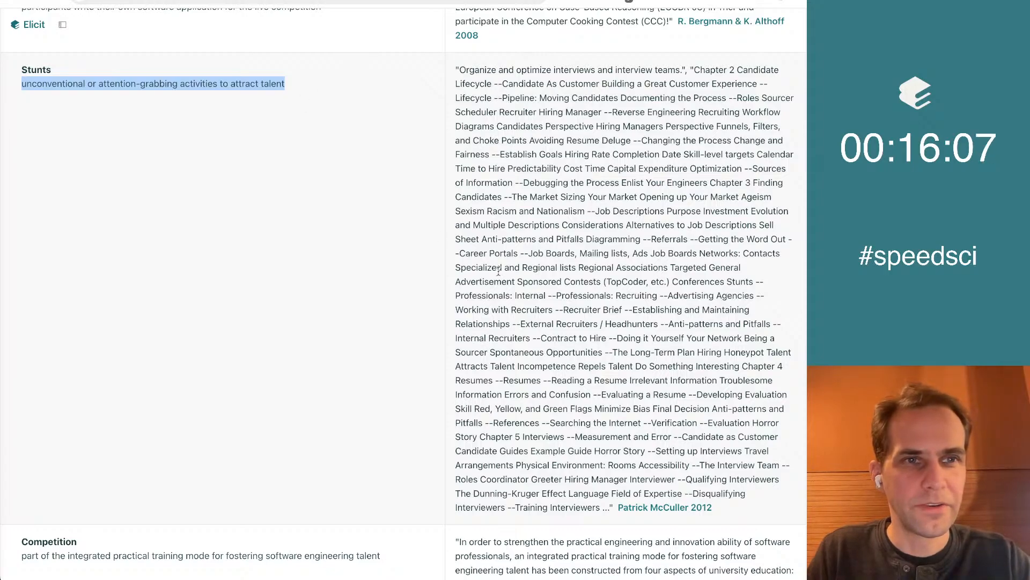
scroll(498, 271, down, 8)
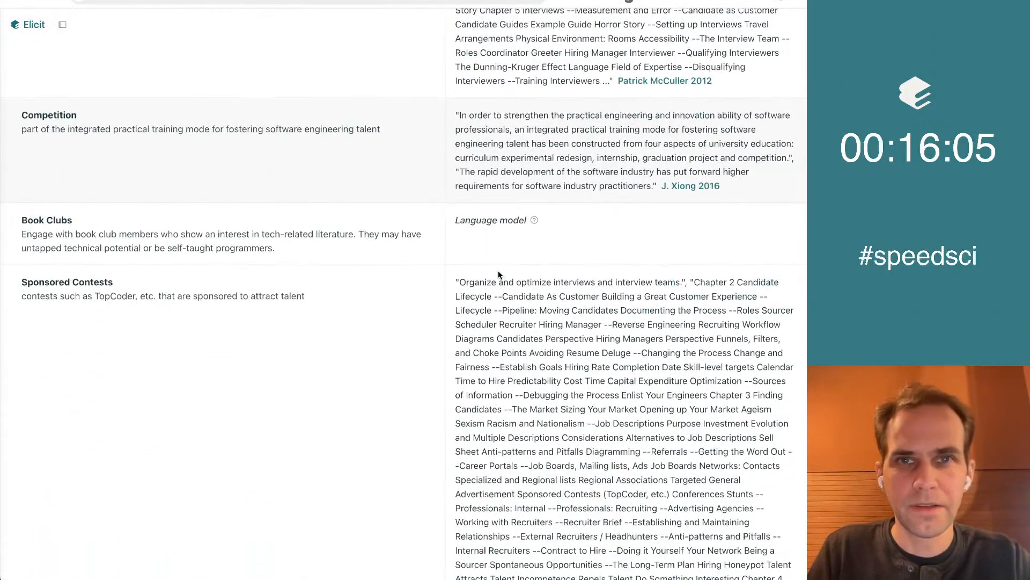
key(ctrl+Tab)
key(BackSpace)
key(BackSpace)
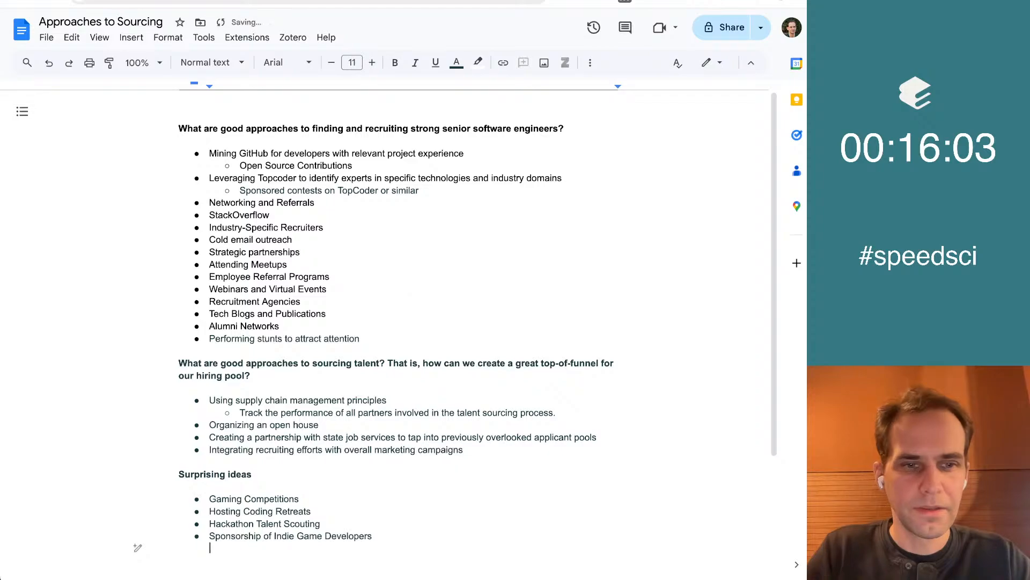
text(Stunts)
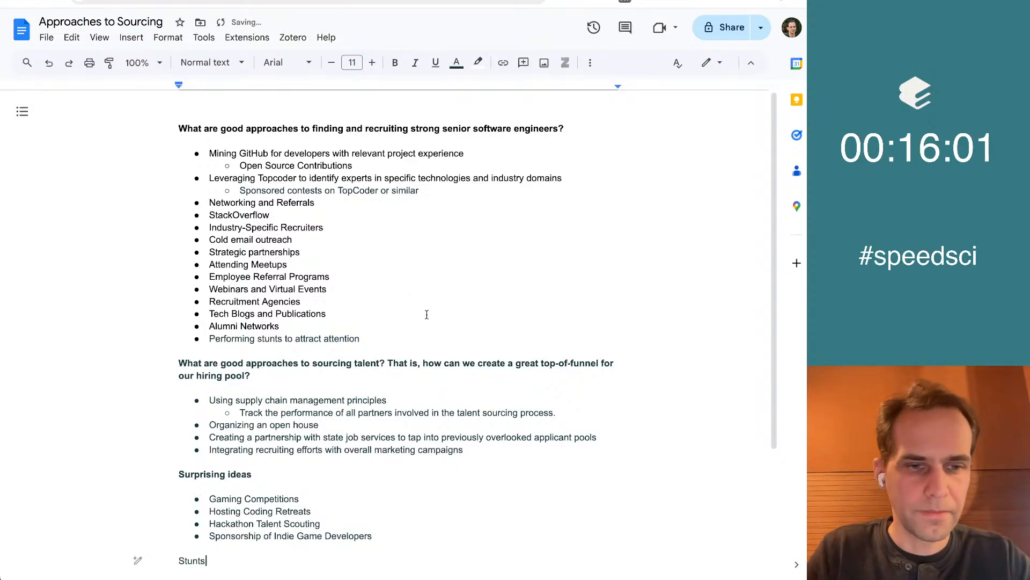
scroll(675, 110, down, 2)
Check the "Book Clubs" concept in Elicit and add "Book clubs" as the fifth bullet under "Surprising ideas" in the Google Doc
key(ctrl+shift+Tab)
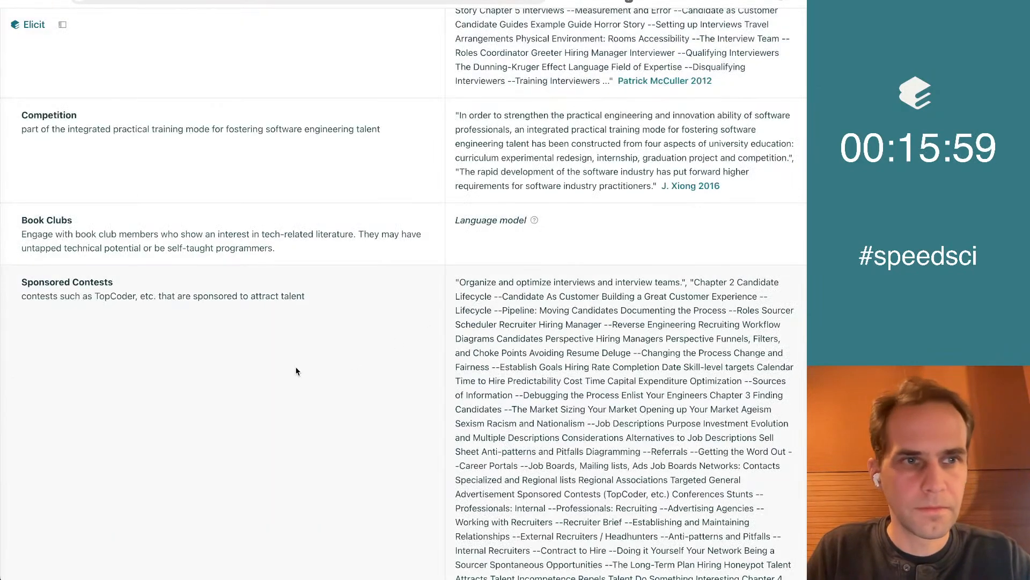
scroll(315, 264, down, 2)
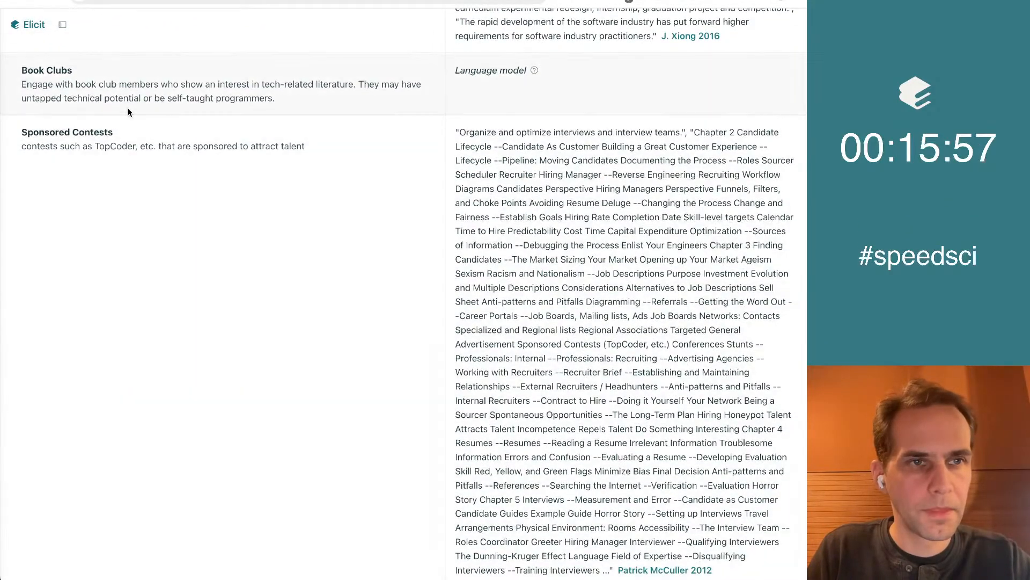
key(ctrl+Tab)
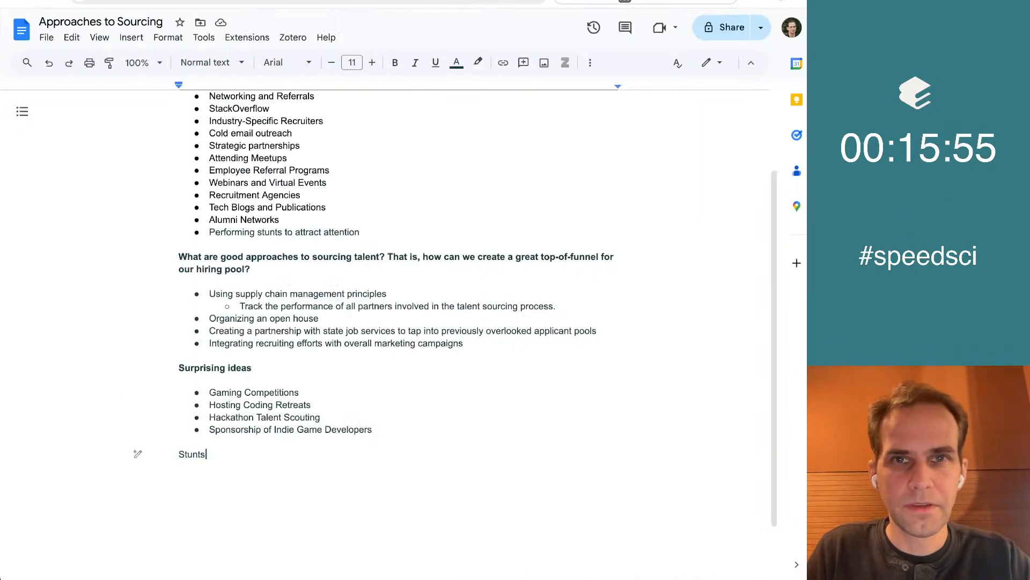
key(Up)
key(Down)
key(super+Right)
key(Return)
text(B)
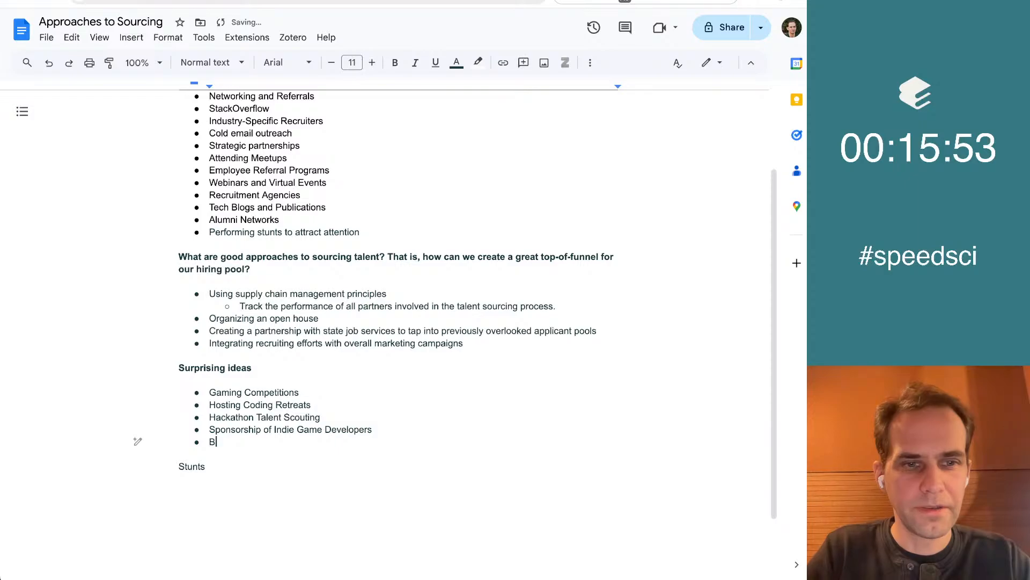
text(ook clubs)
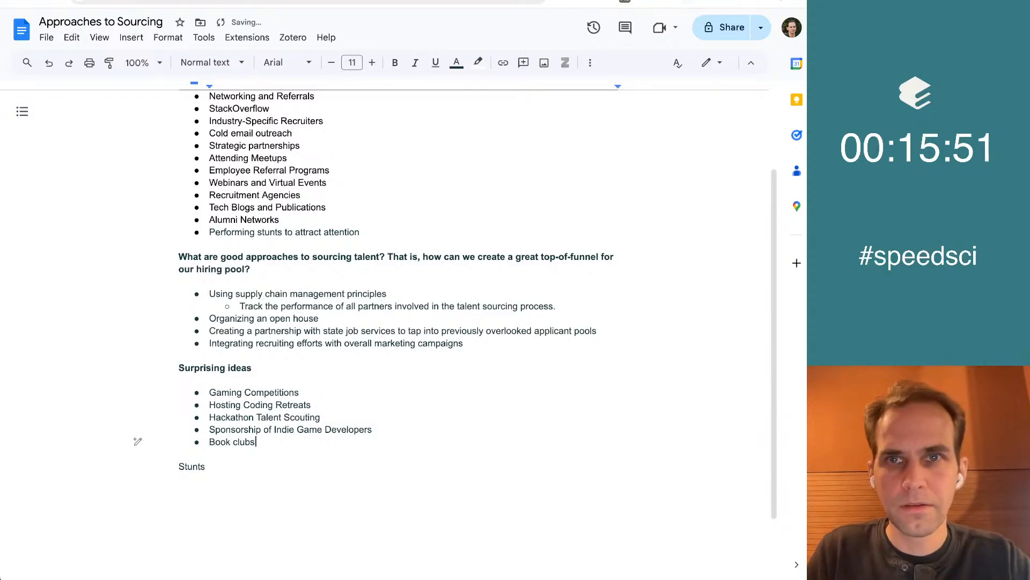
Return to the Elicit concept list and review the concepts from "Sponsored Contests" through "Adventure Sports Events" for further surprising ideas
key(ctrl+shift+Tab)
scroll(207, 224, down, 8)
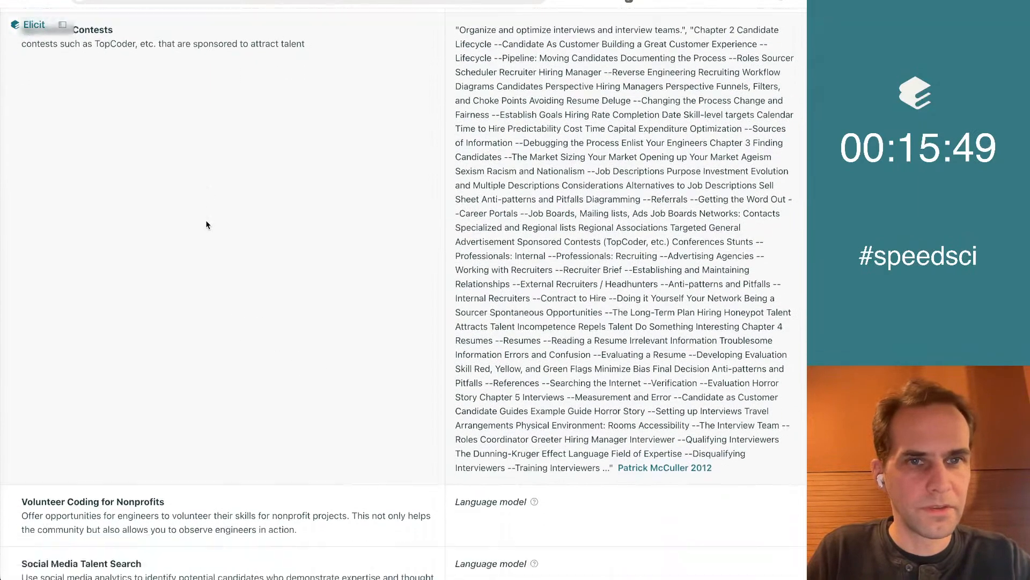
scroll(207, 224, down, 2)
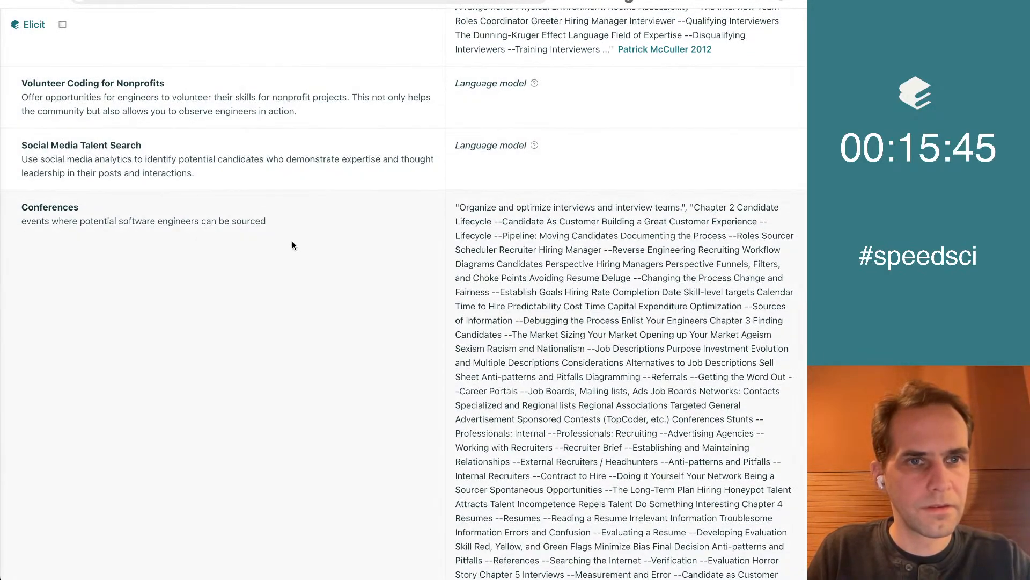
scroll(292, 240, down, 10)
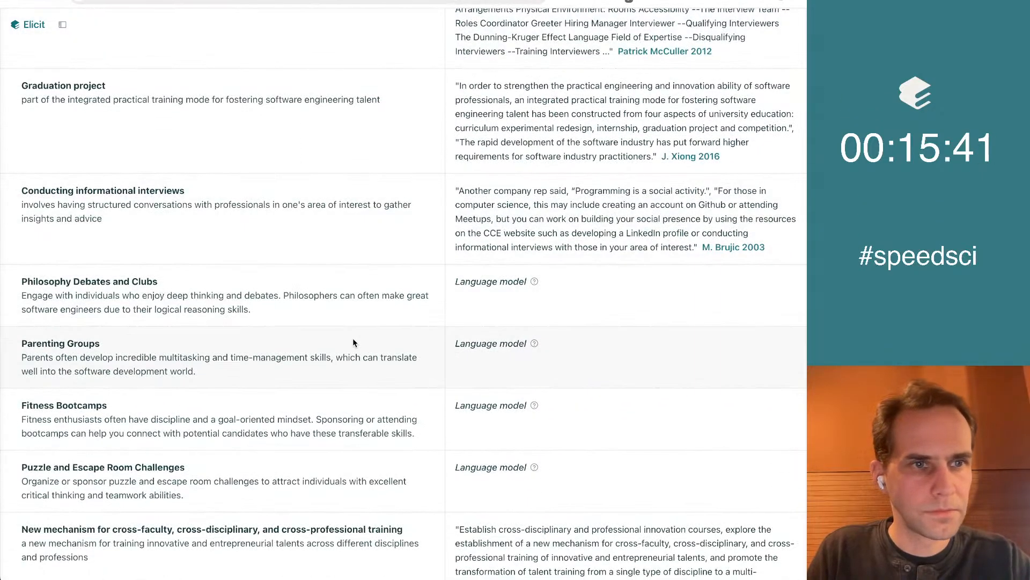
scroll(301, 243, down, 3)
scroll(325, 238, down, 5)
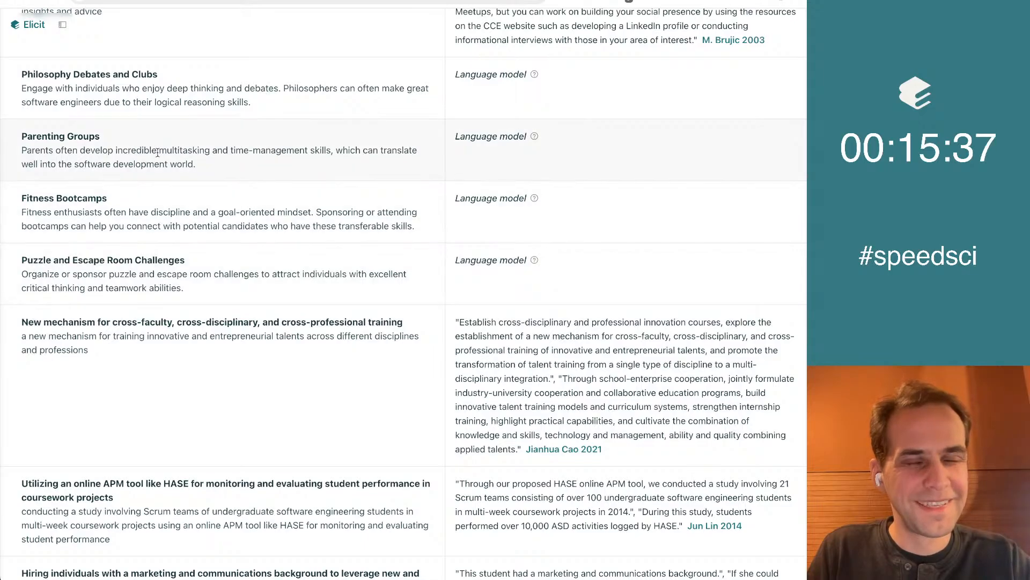
scroll(319, 198, down, 2)
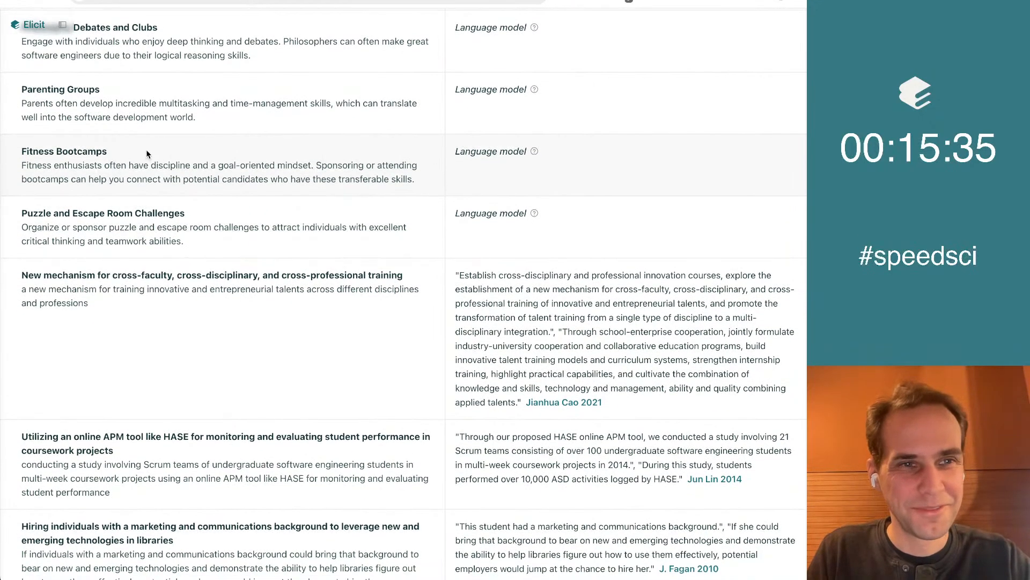
scroll(348, 230, down, 4)
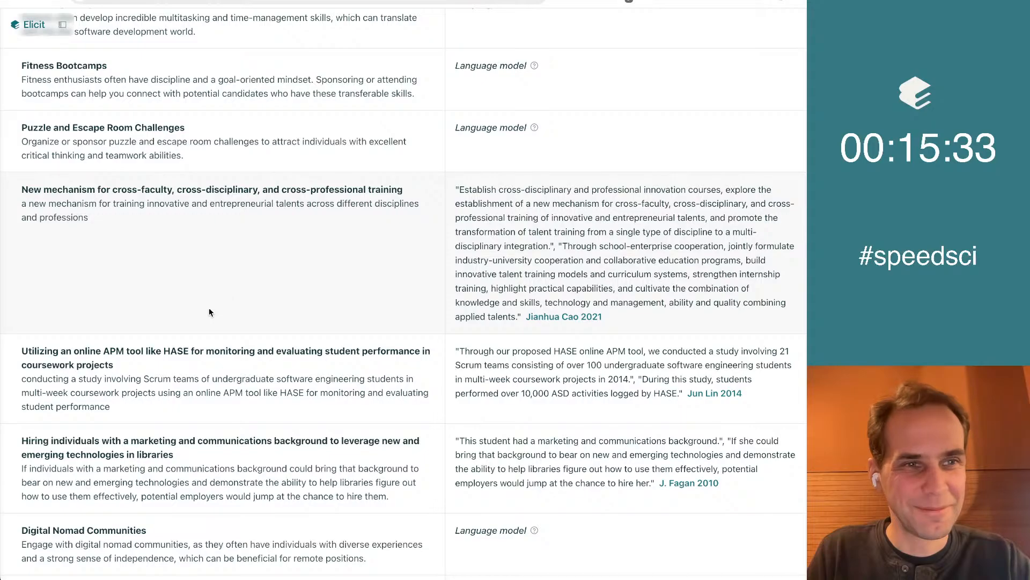
scroll(209, 310, down, 4)
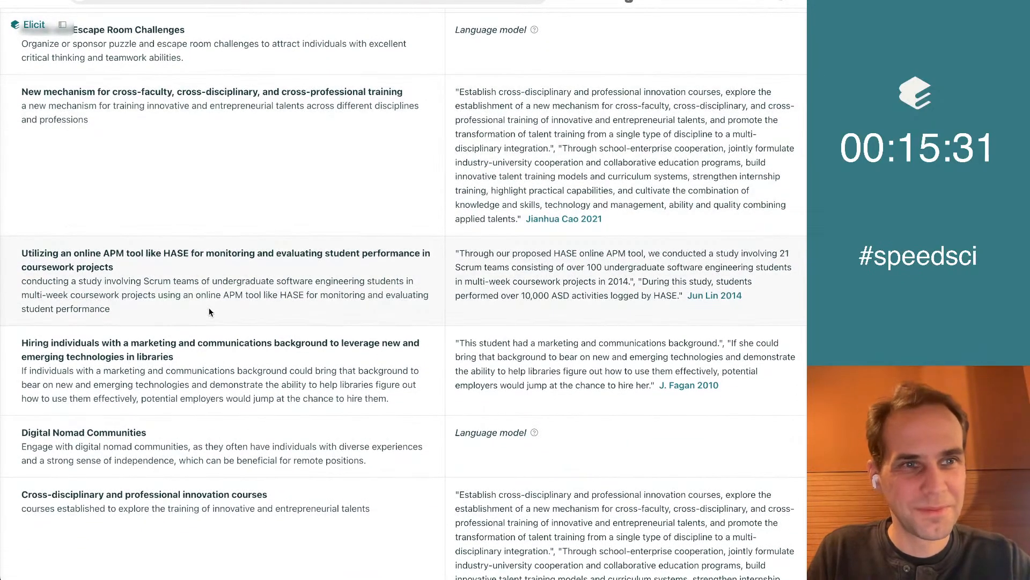
scroll(209, 310, down, 6)
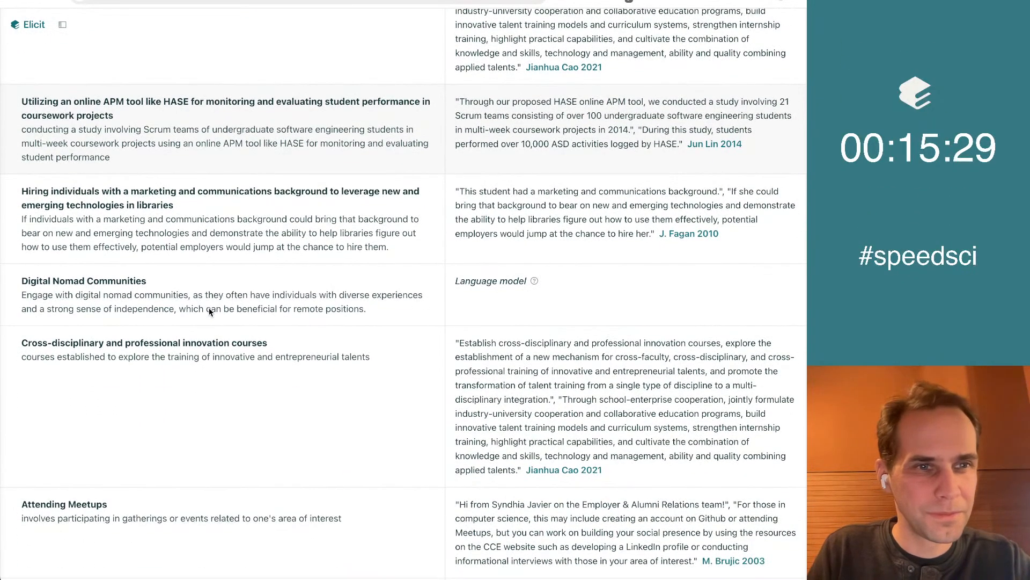
scroll(242, 328, down, 5)
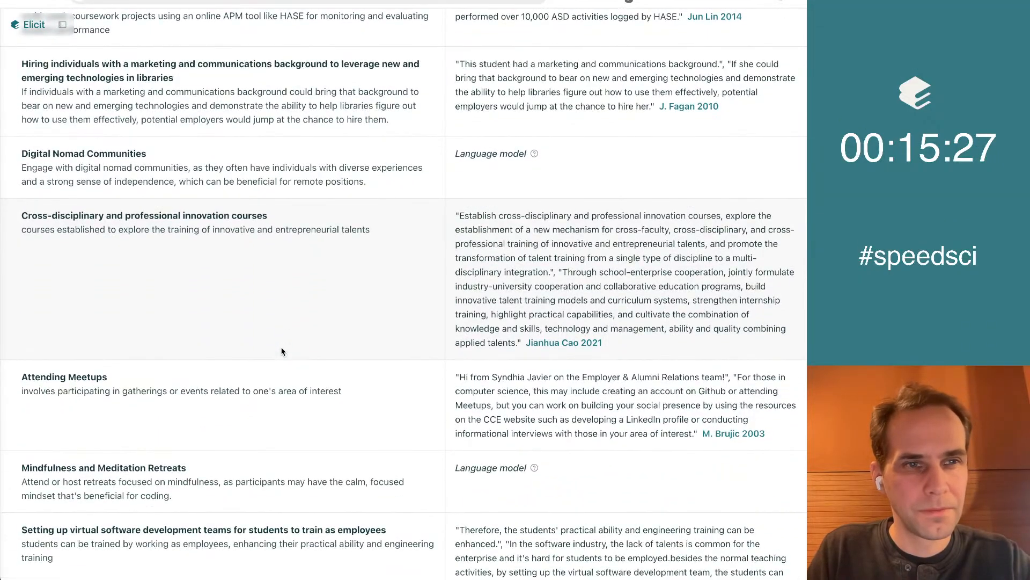
scroll(423, 326, down, 9)
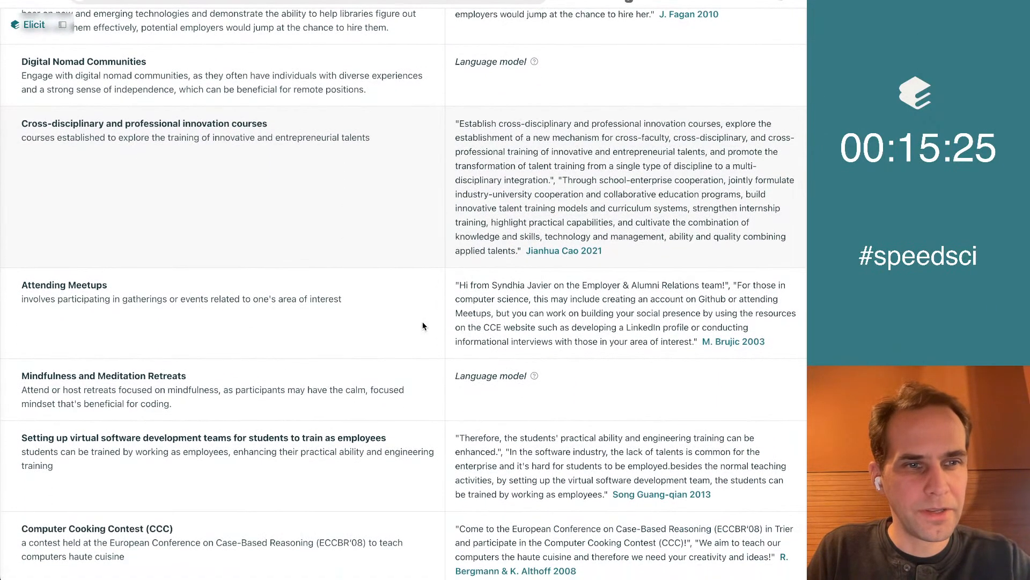
scroll(423, 326, down, 3)
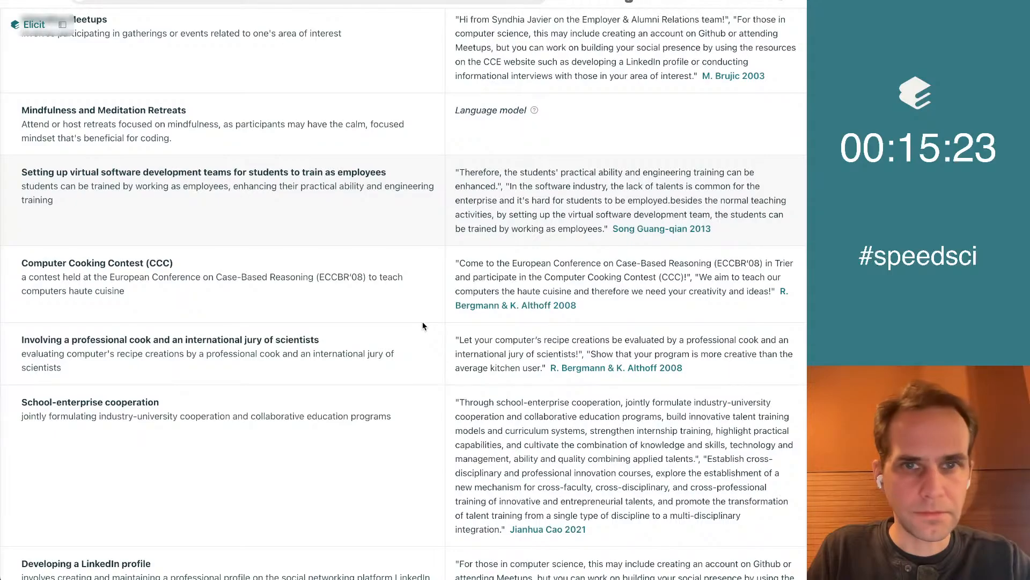
scroll(423, 326, down, 4)
scroll(423, 326, down, 2)
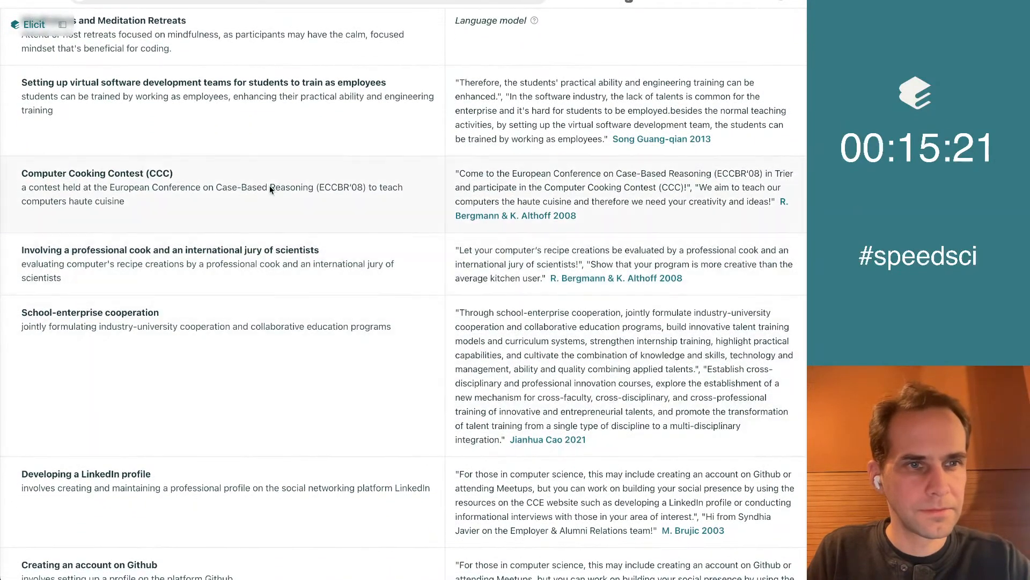
scroll(410, 298, down, 3)
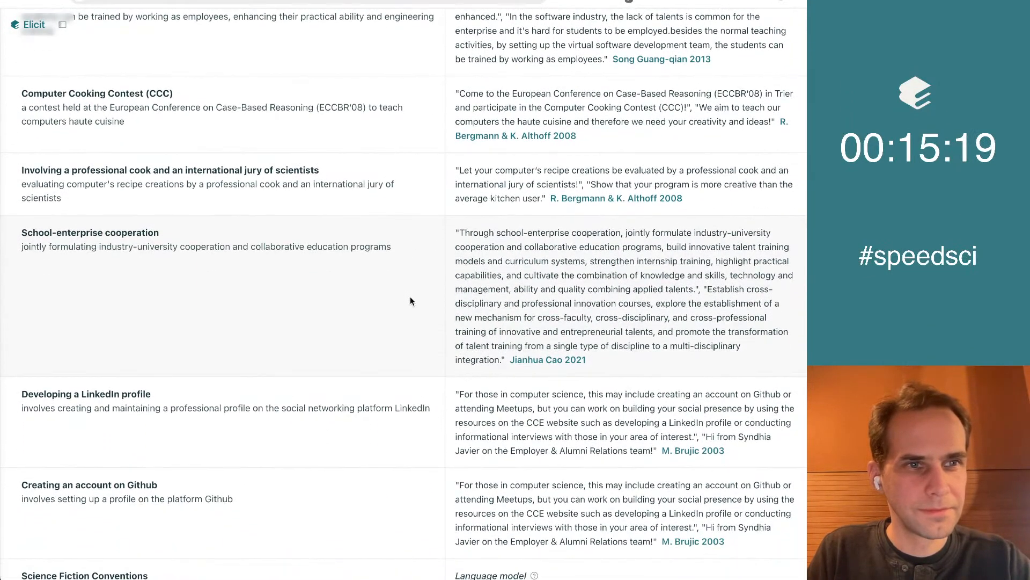
scroll(410, 301, down, 4)
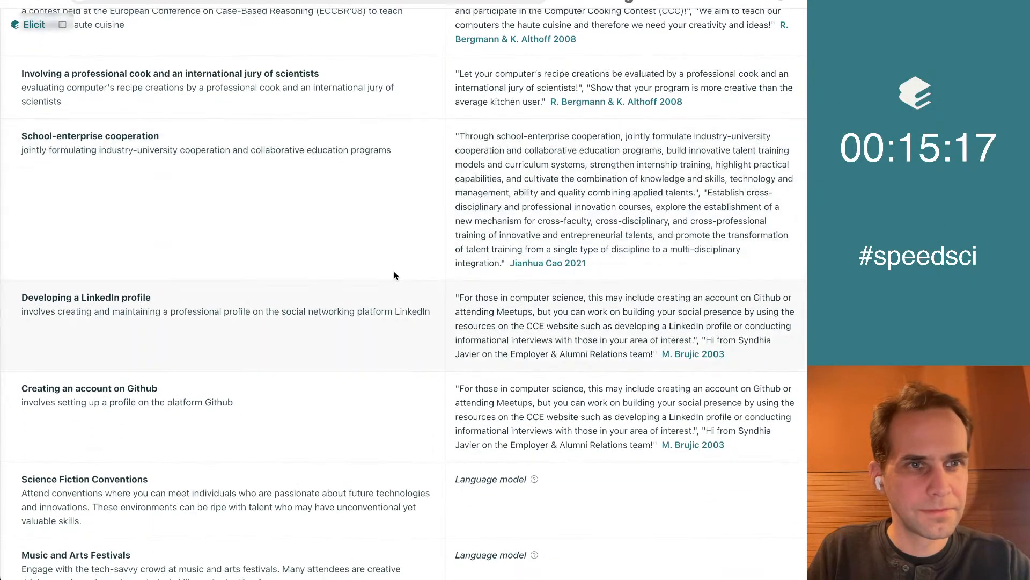
scroll(311, 258, down, 8)
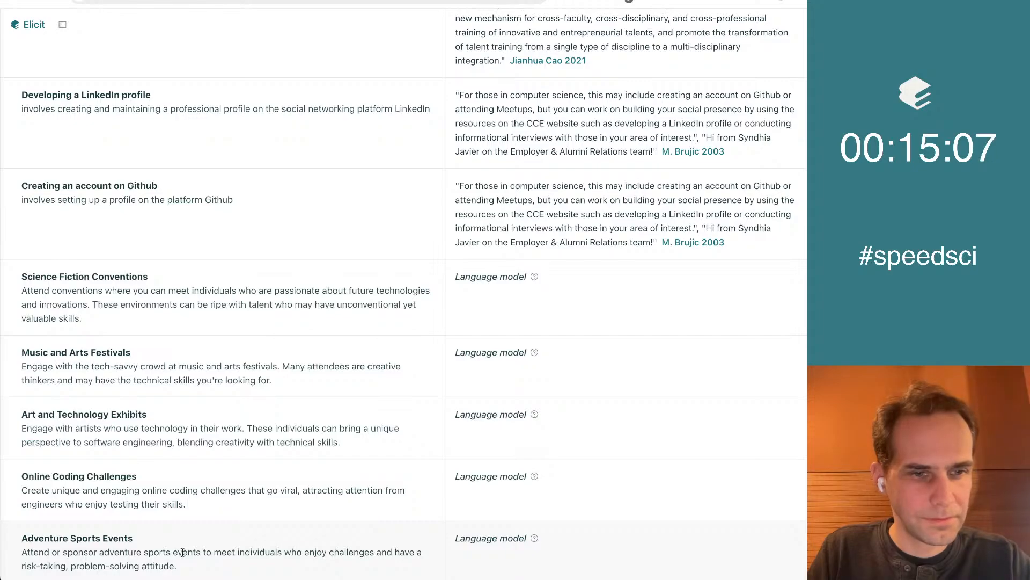
scroll(292, 362, up, 20)
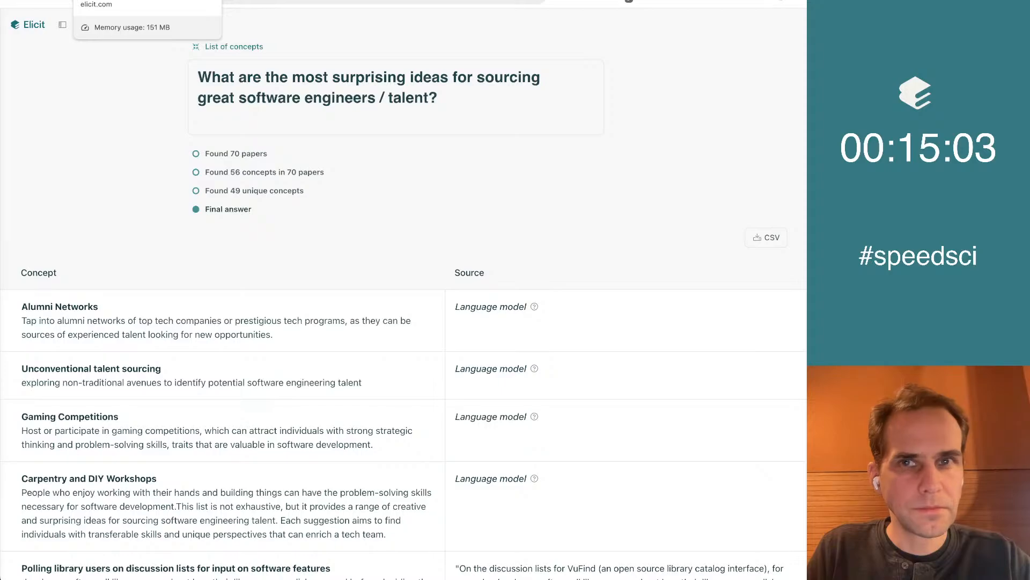
Switch to the Elicit notebook, recheck the Google Doc's "Stunts" line, and collapse the notebook's paper summary and surprising-ideas search
click(116, 0)
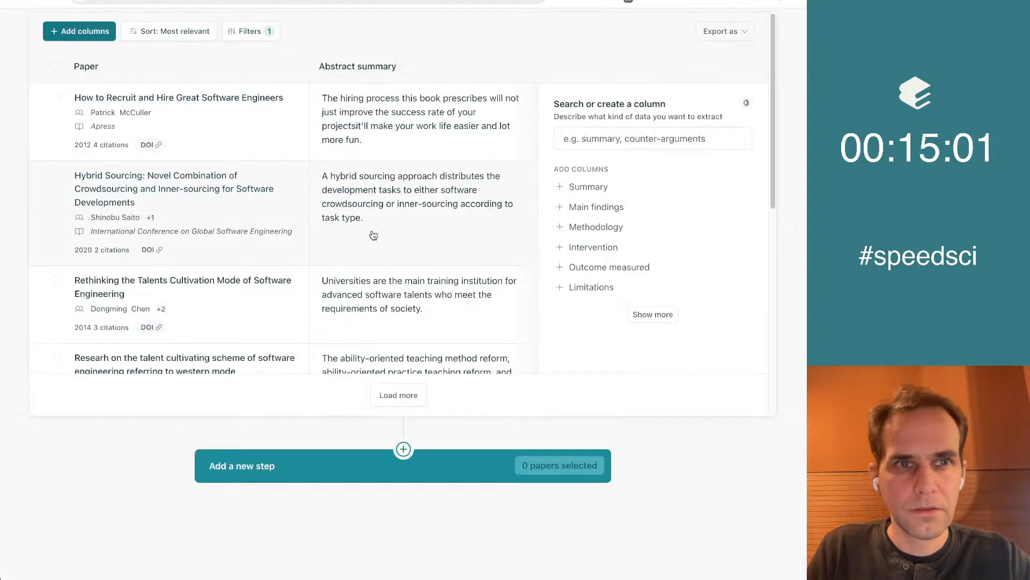
scroll(322, 195, up, 8)
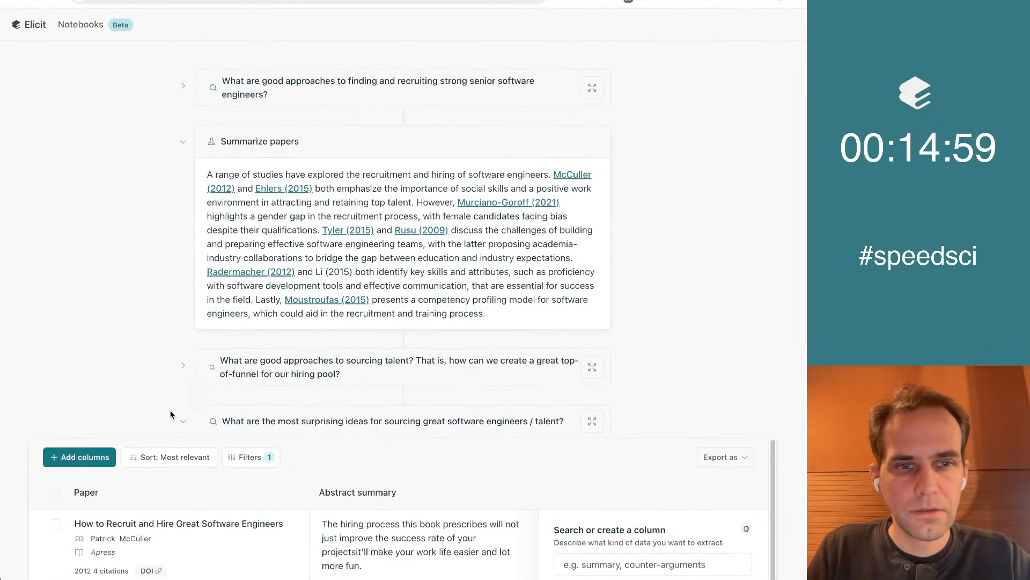
click(569, 0)
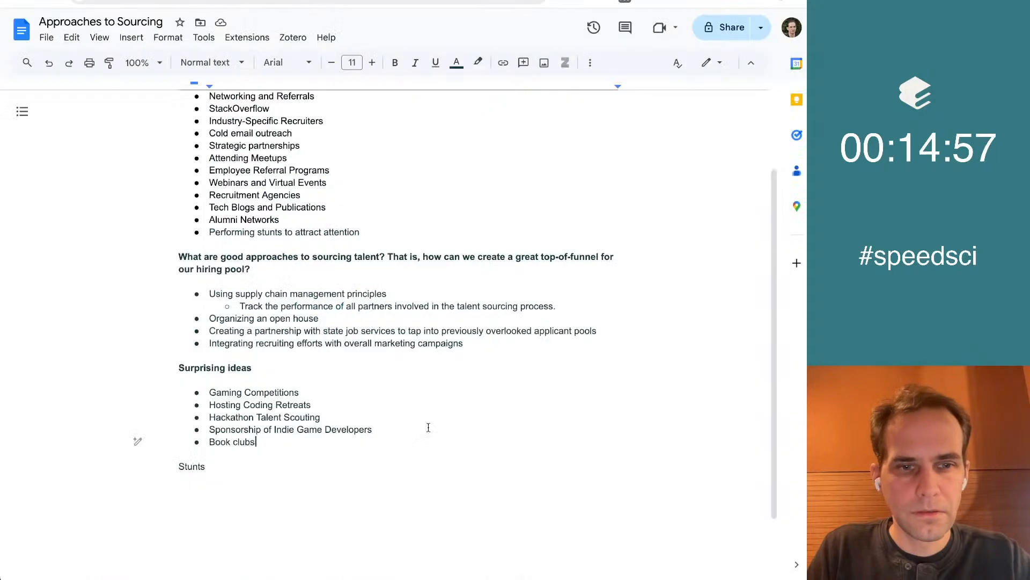
key(Down)
key(Down)
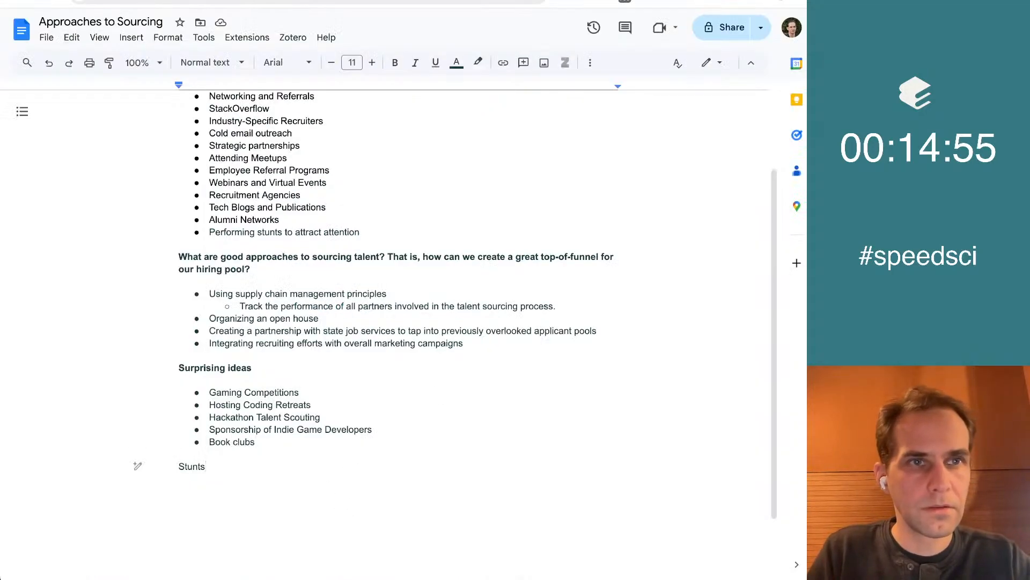
click(115, 0)
click(183, 141)
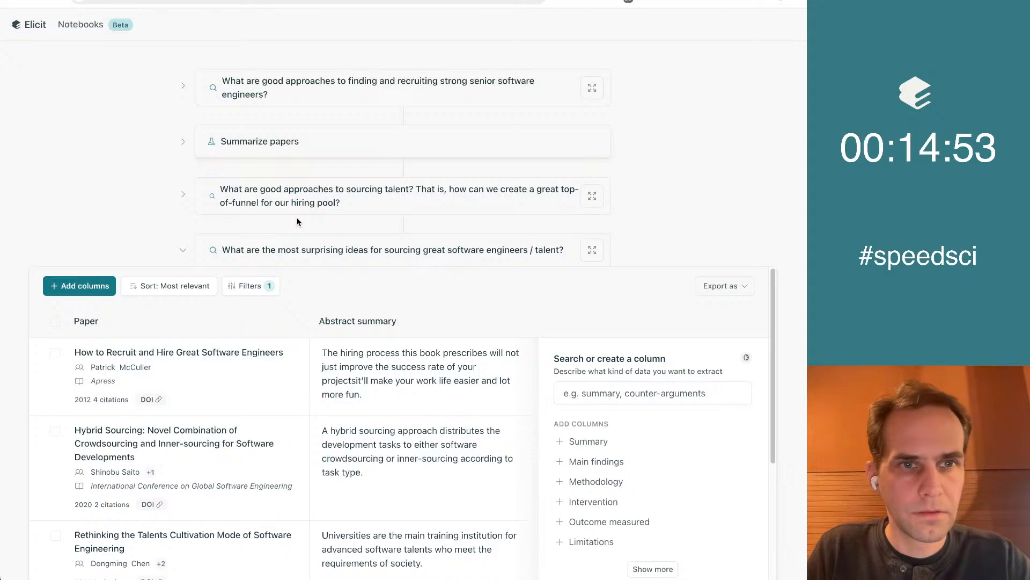
click(182, 245)
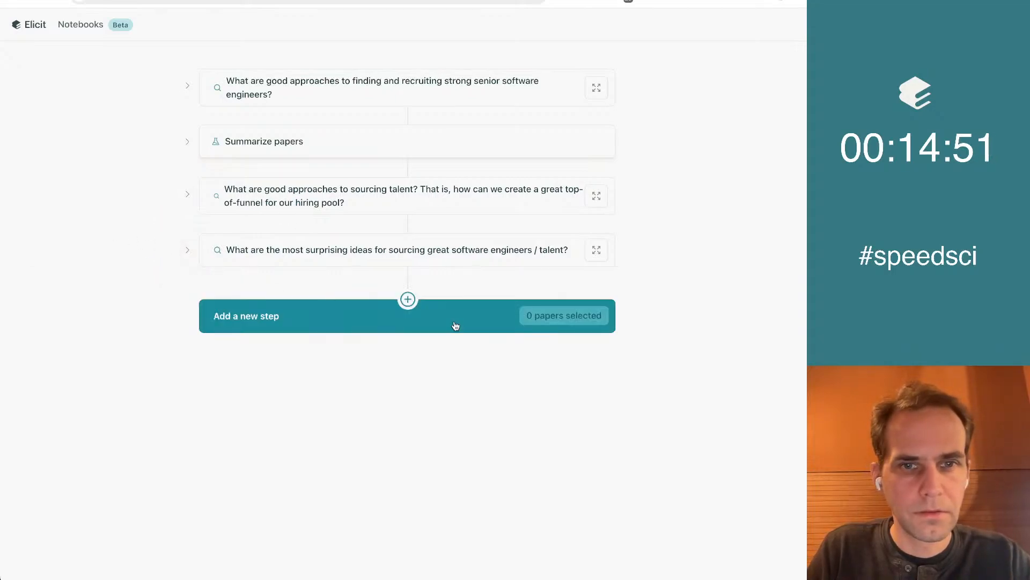
Add a notebook paper search: "What stunts (unconventional or attention-grabbing activities to attract talent) could help us source great talent for our software engineering company?"
click(357, 316)
click(271, 367)
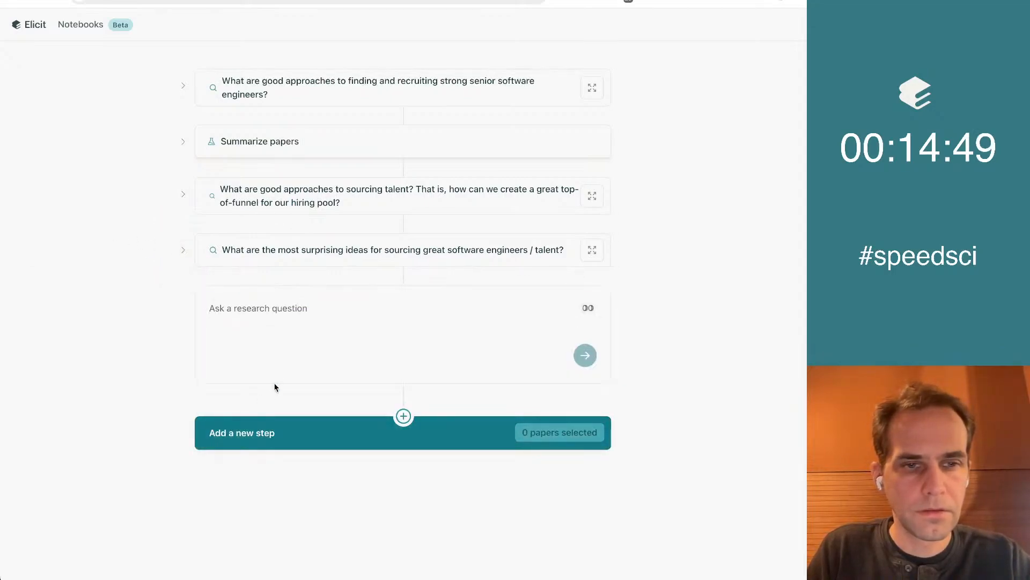
text(unconventional or attention-grabbing activities to attract talent)
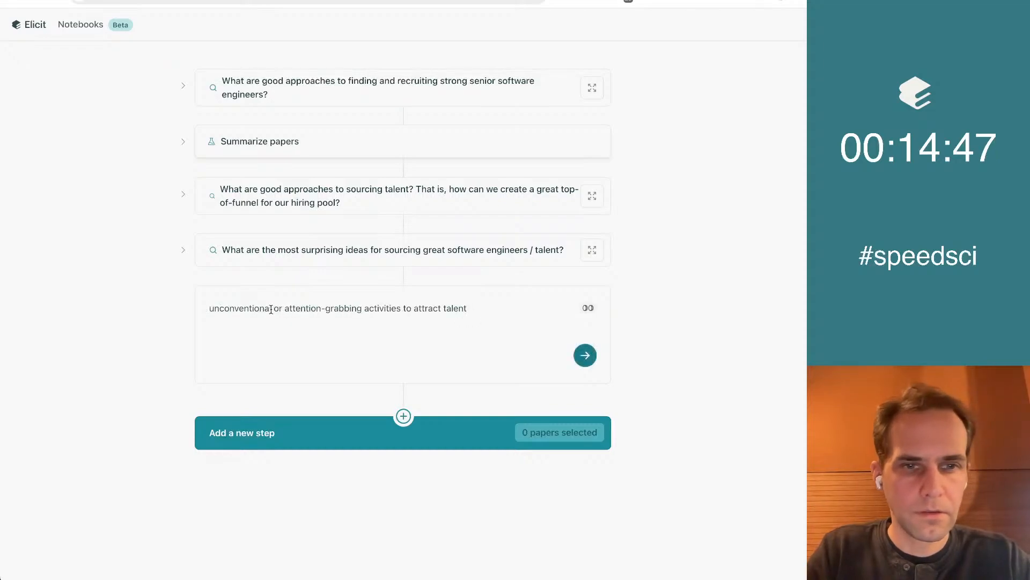
key(super+Left)
text(What stunts ()
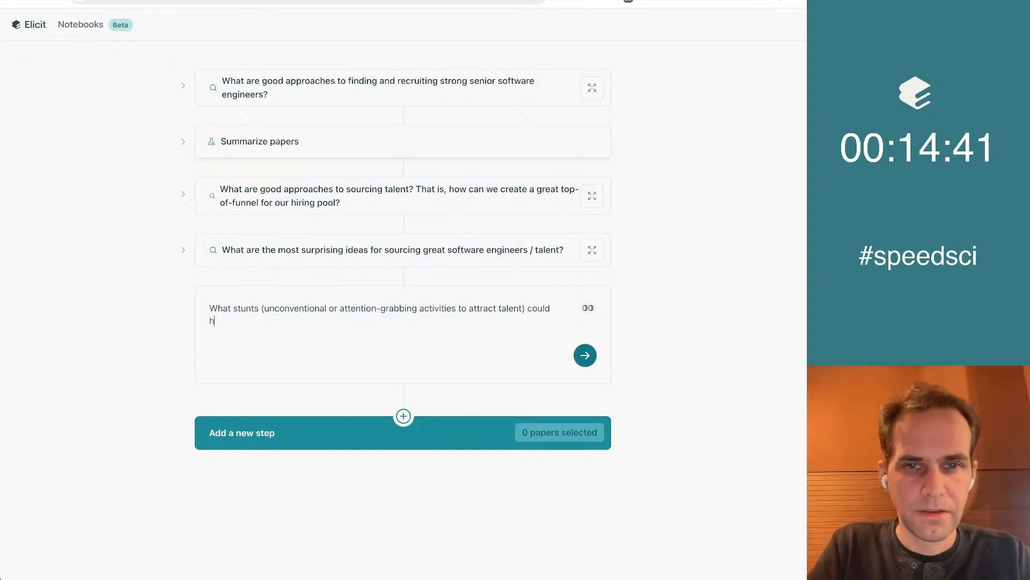
text(elp us hire g)
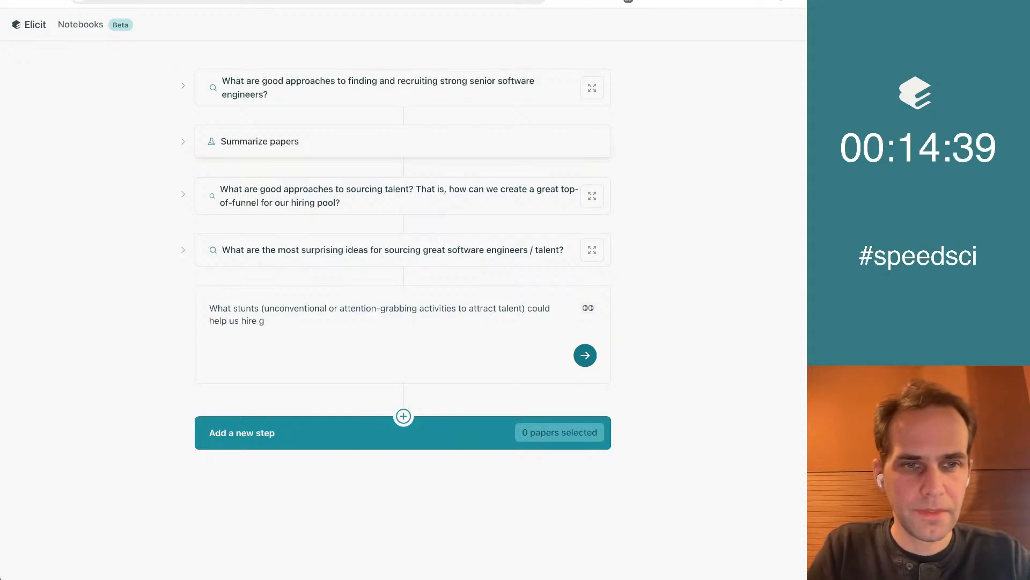
key(BackSpace)
key(BackSpace)
key(BackSpace)
key(BackSpace)
key(BackSpace)
key(BackSpace)
text(source g)
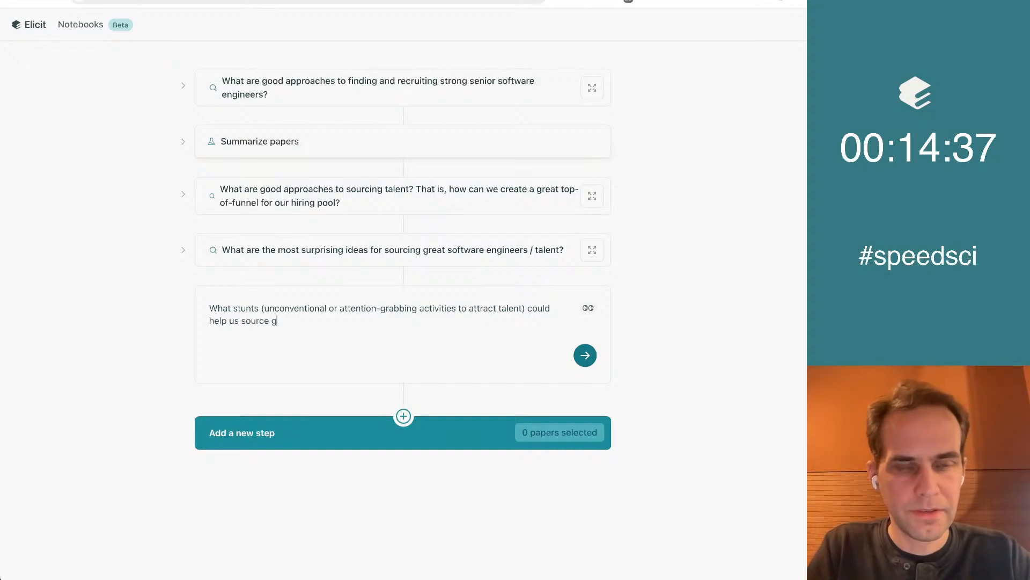
text(reat talent)
key(BackSpace)
text(for our software engi)
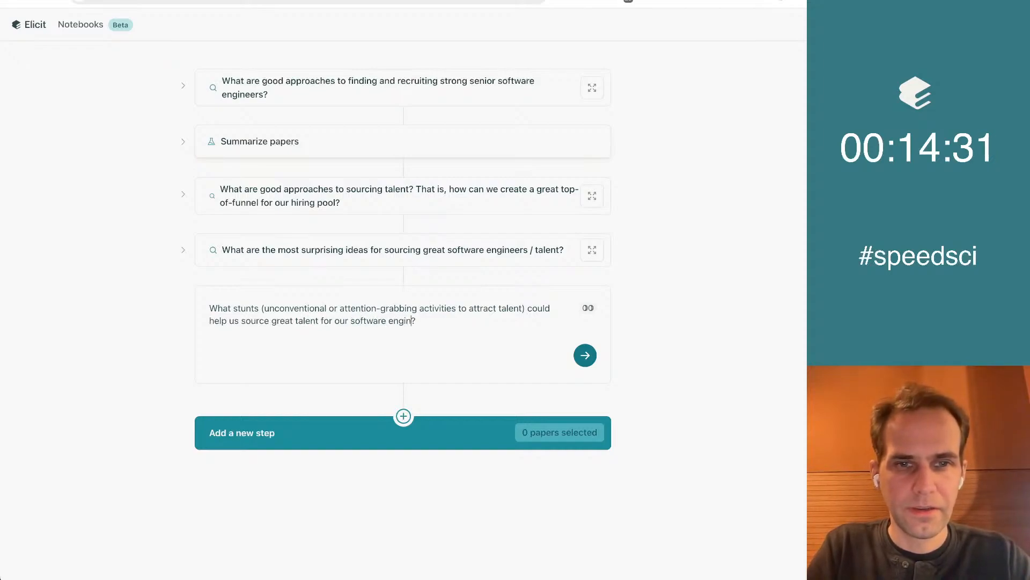
text(neering company)
key(ctrl+a)
key(super+c)
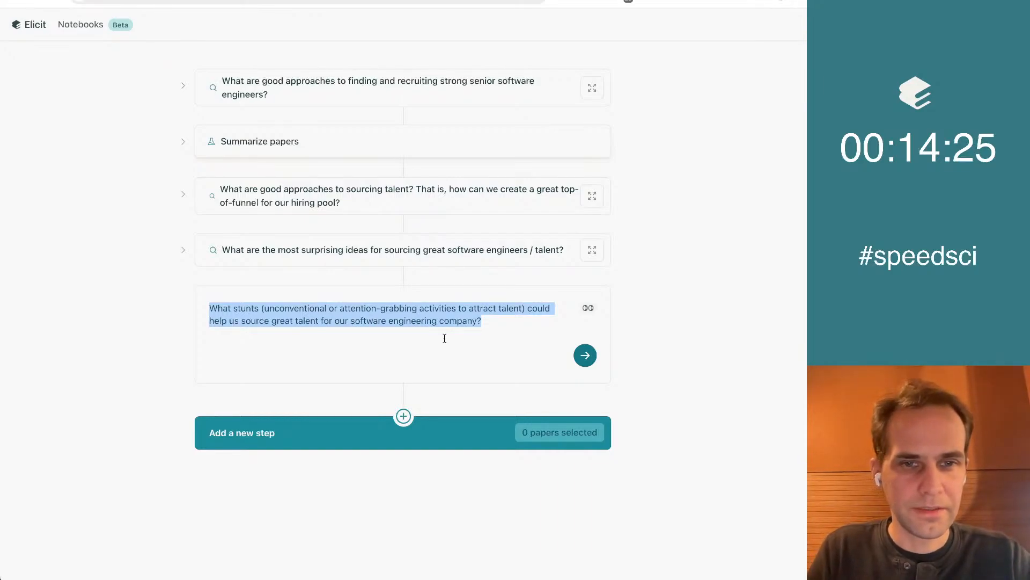
click(585, 355)
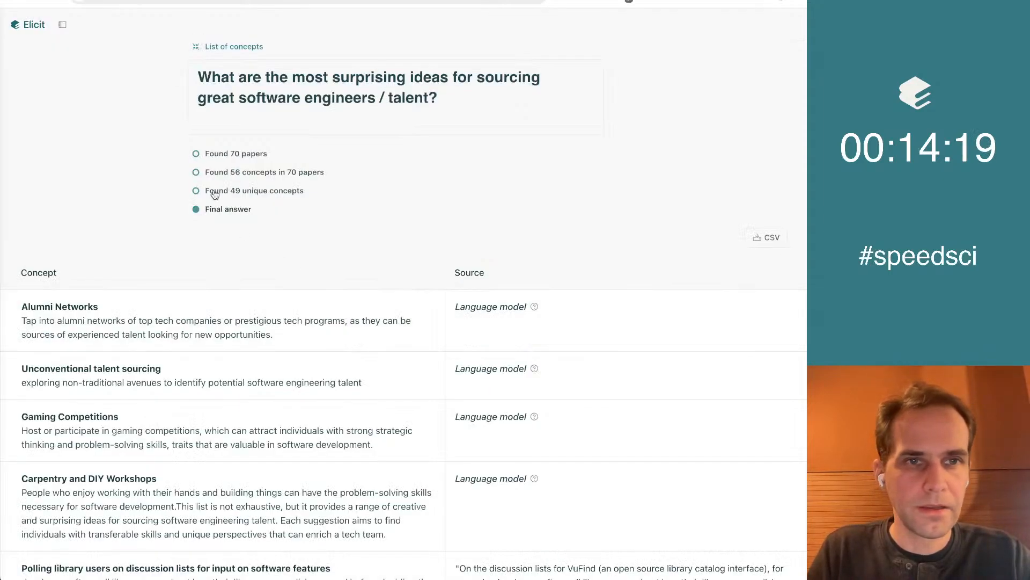
Start a new list-of-concepts search in Elicit using the same stunts question, and return to the notebook
click(260, 47)
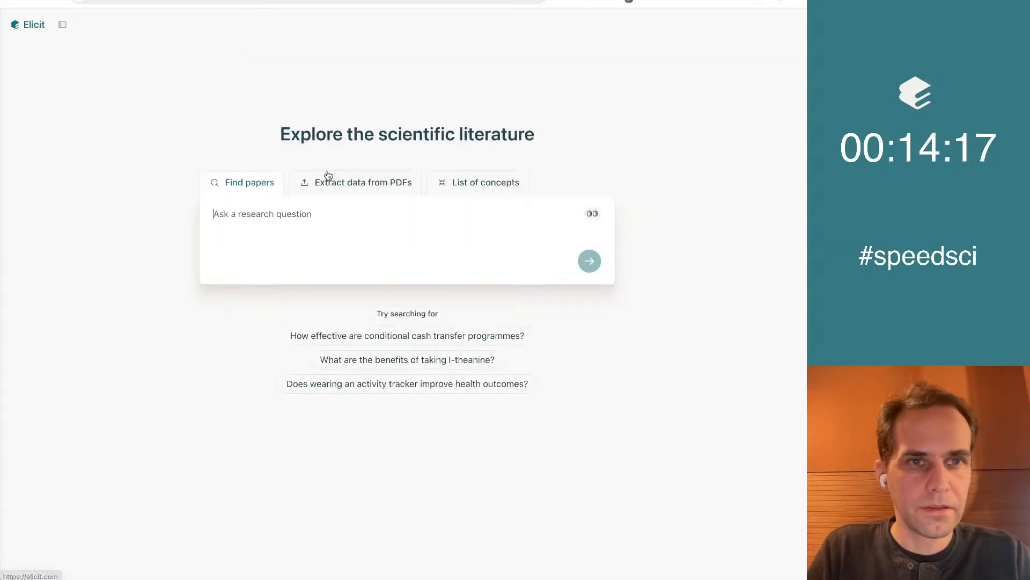
click(475, 193)
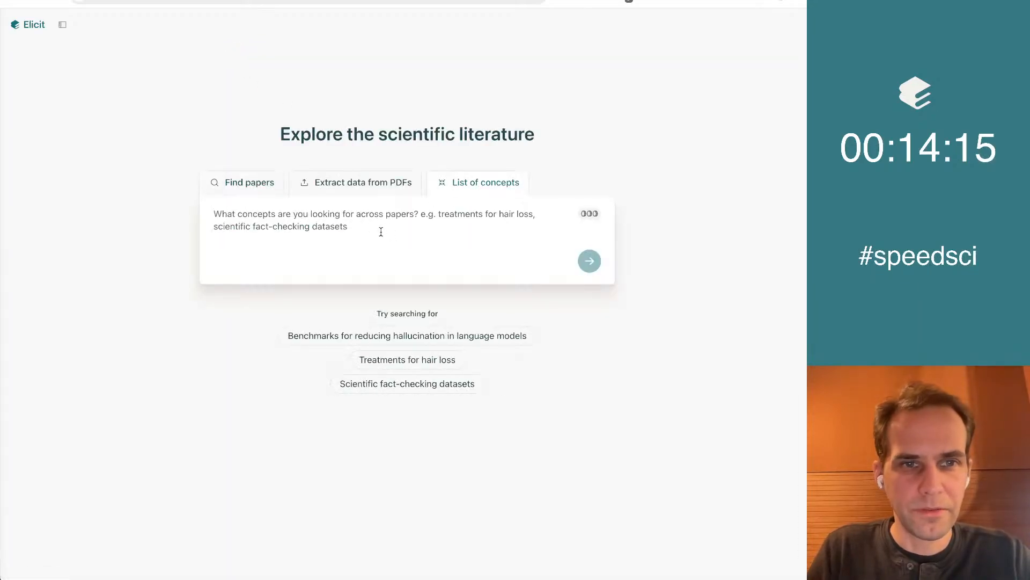
key(super+v)
click(592, 265)
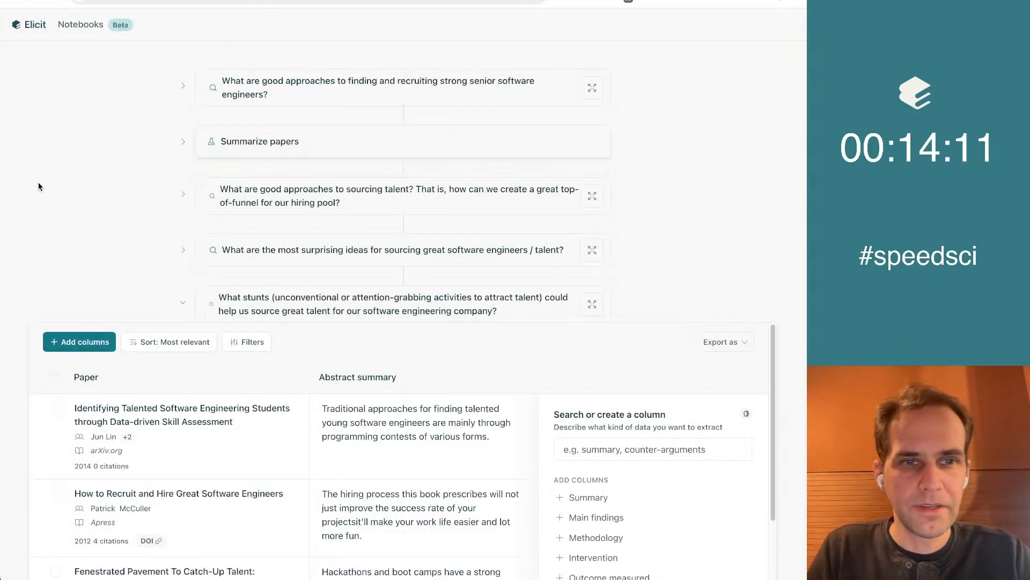
scroll(3, 176, down, 5)
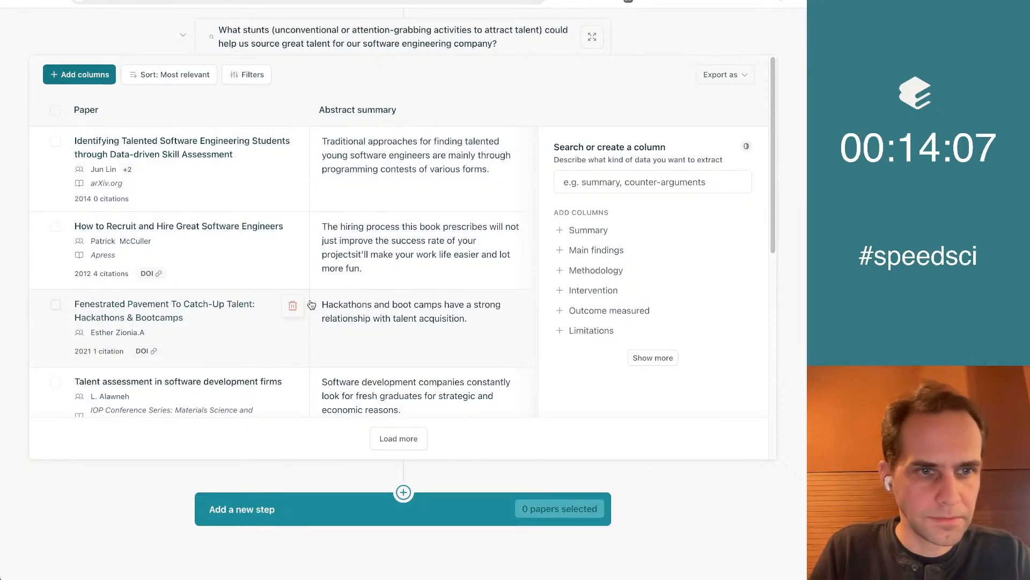
click(593, 187)
text(What)
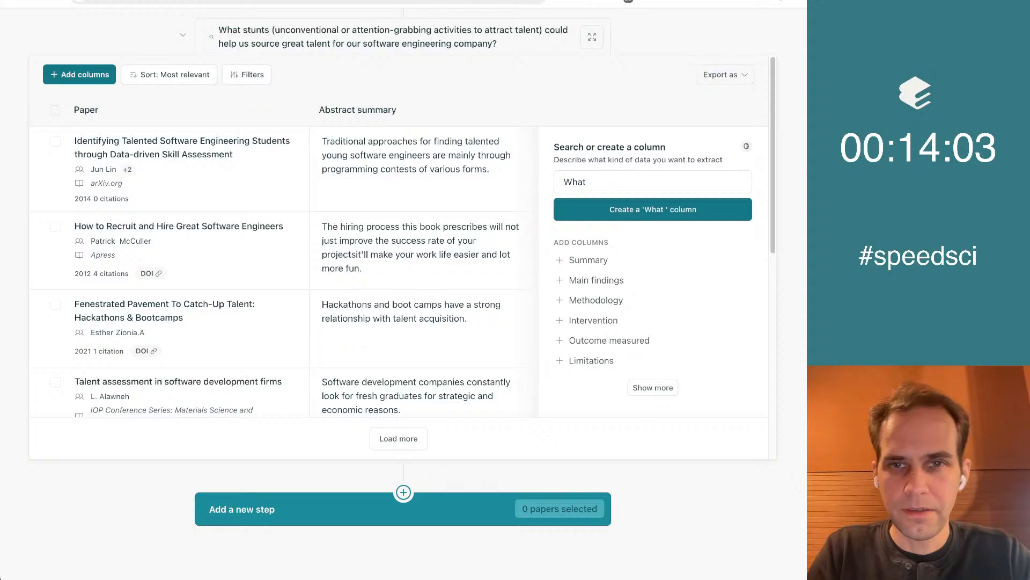
key(ctrl+a)
text(Sug)
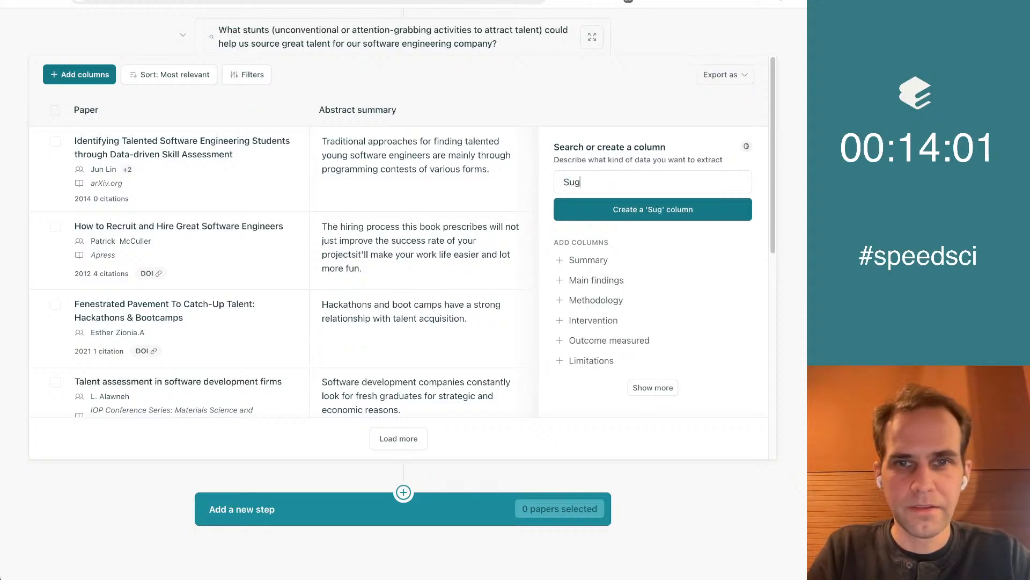
text(gest a stunt ()
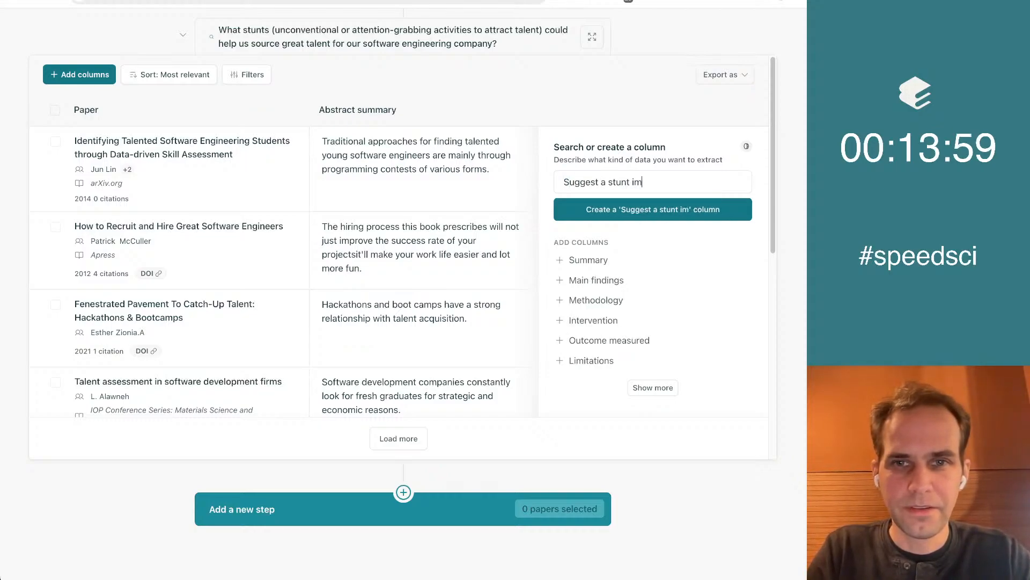
key(ctrl+v)
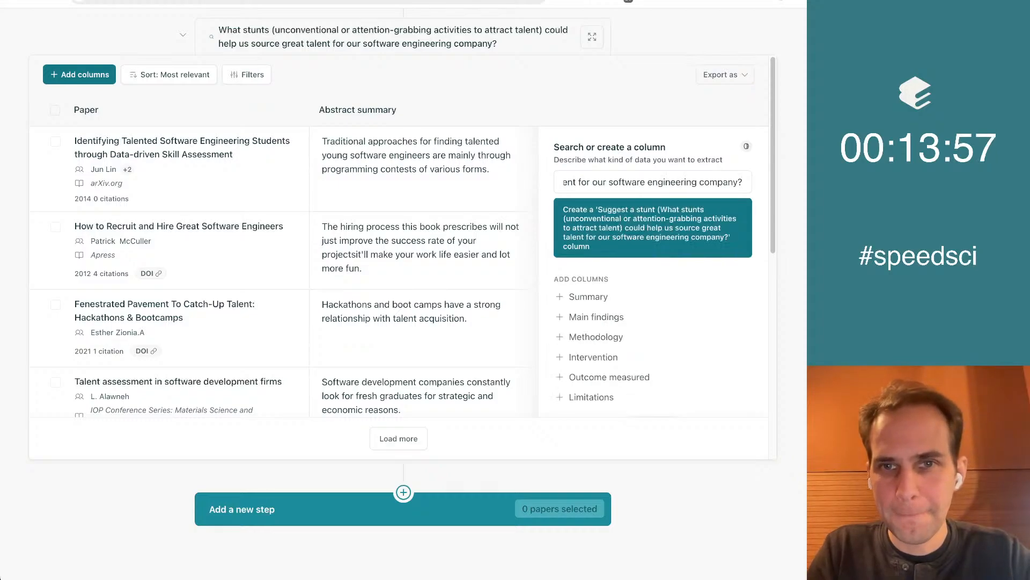
Draft a column prompt from the copied stunts question, replacing "What stunts" with "Suggest a stunt"
key(ctrl+a)
key(ctrl+v)
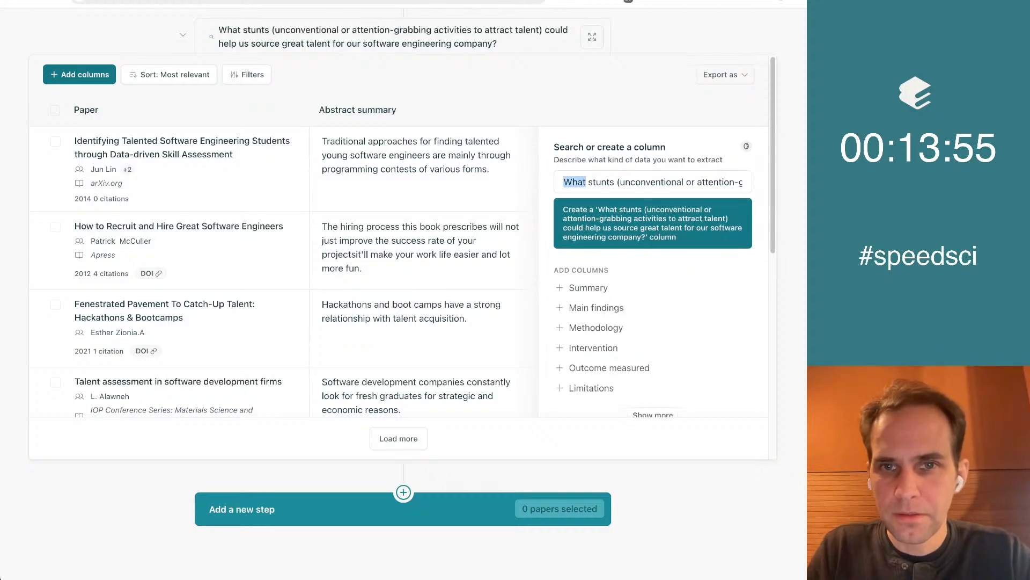
key(ctrl+shift+Right)
text(Suggest a st)
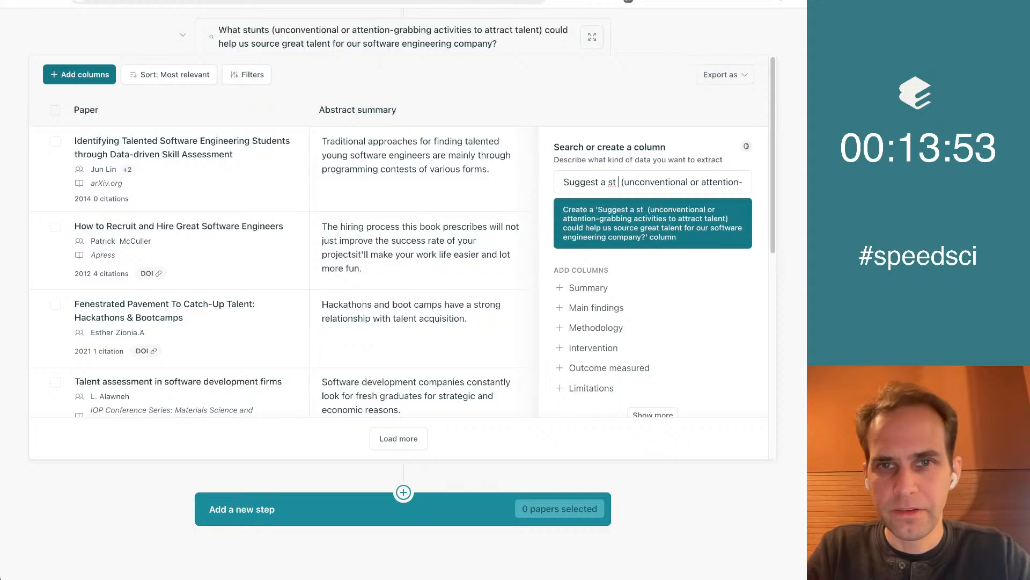
text(un)
key(End)
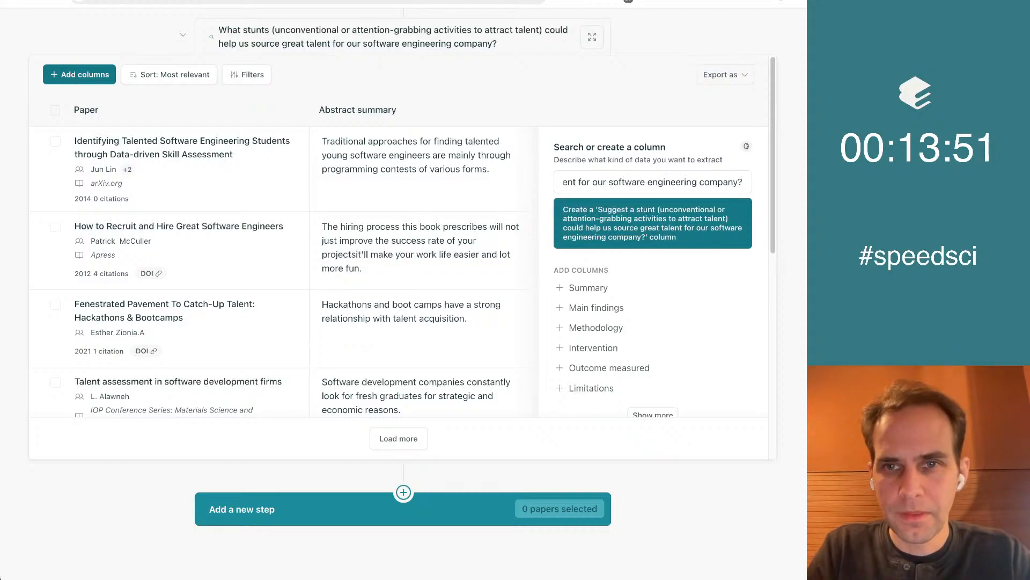
Start a custom column named "Stunt", move the drafted prompt into its description, reword it to "that could help us" and remove the question mark
key(ctrl+a)
key(BackSpace)
text(Stunt)
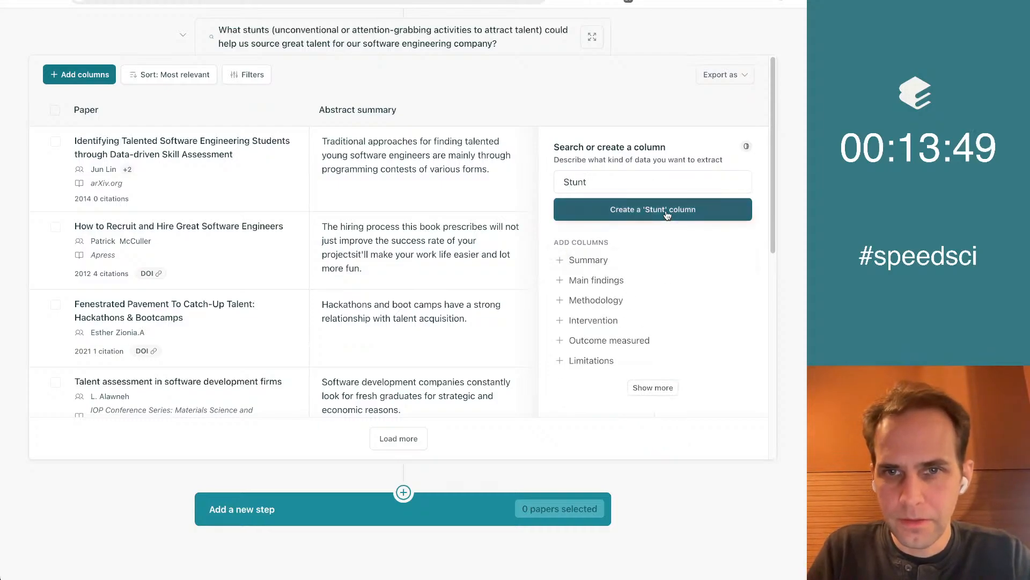
click(667, 215)
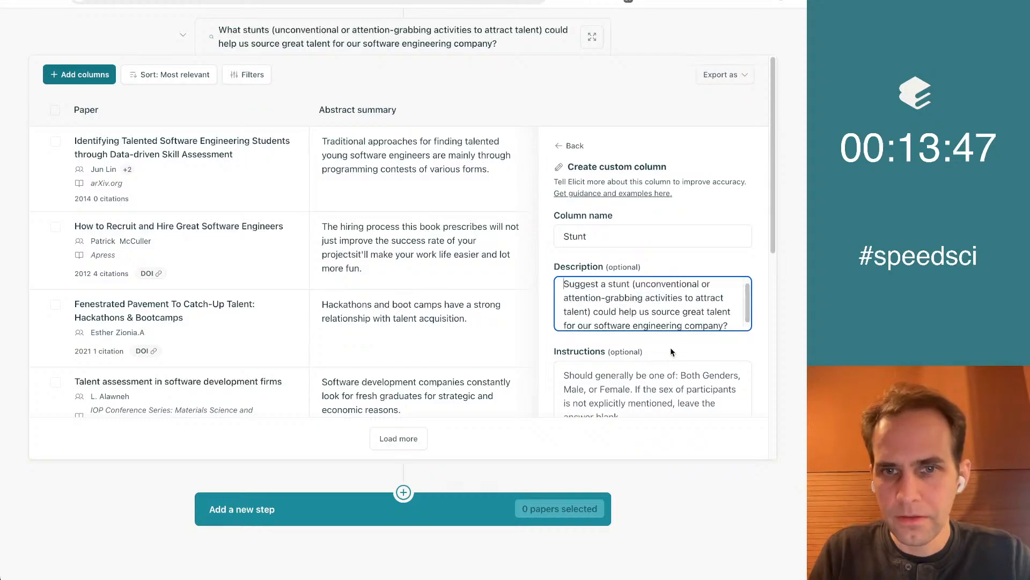
key(Right)
text(that)
key(Down)
key(Down)
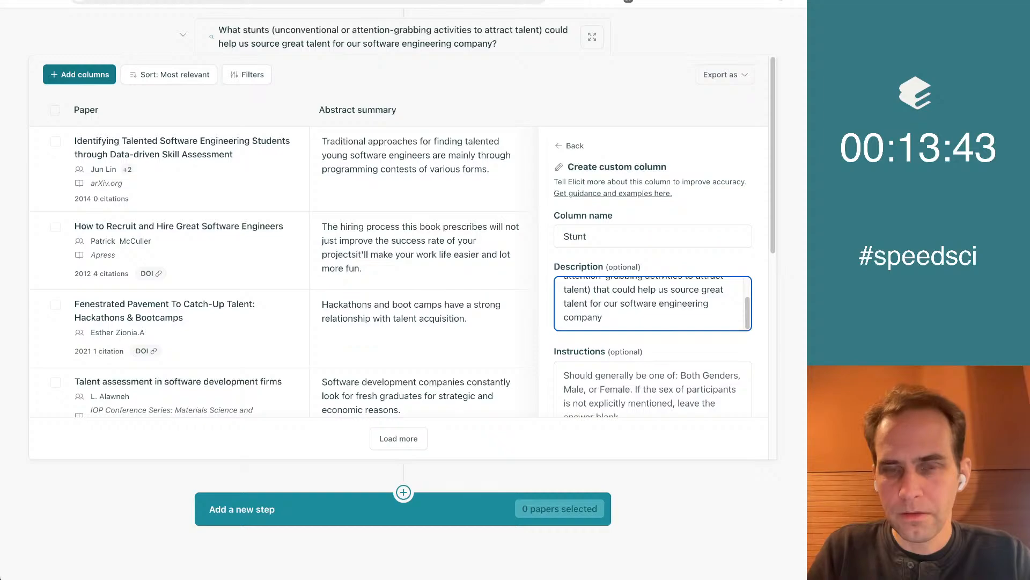
Create the Stunt column with the instructions "Be creative" and turn on high-accuracy mode for it
scroll(651, 359, down, 5)
scroll(633, 344, up, 4)
click(615, 329)
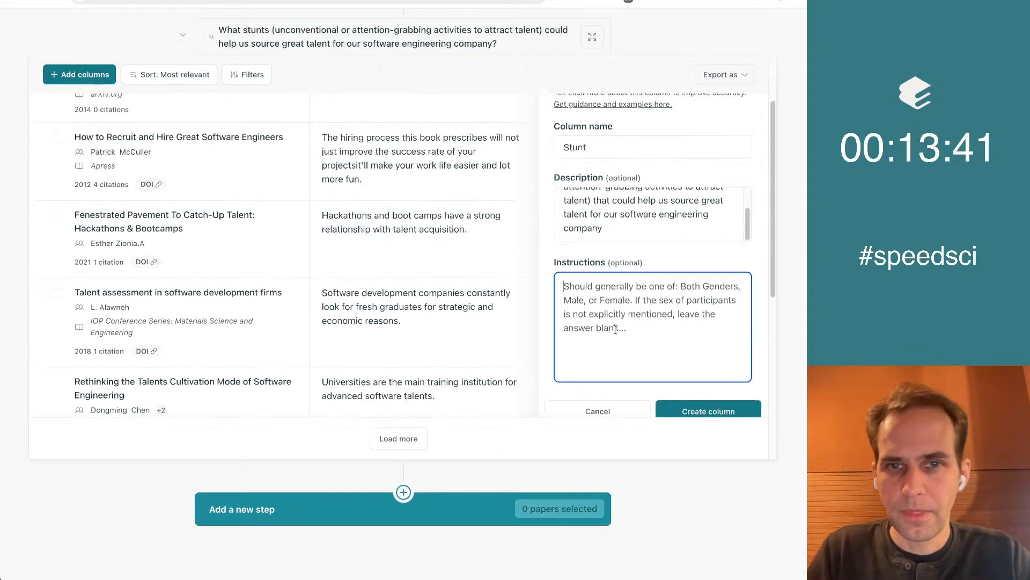
text(Be creative)
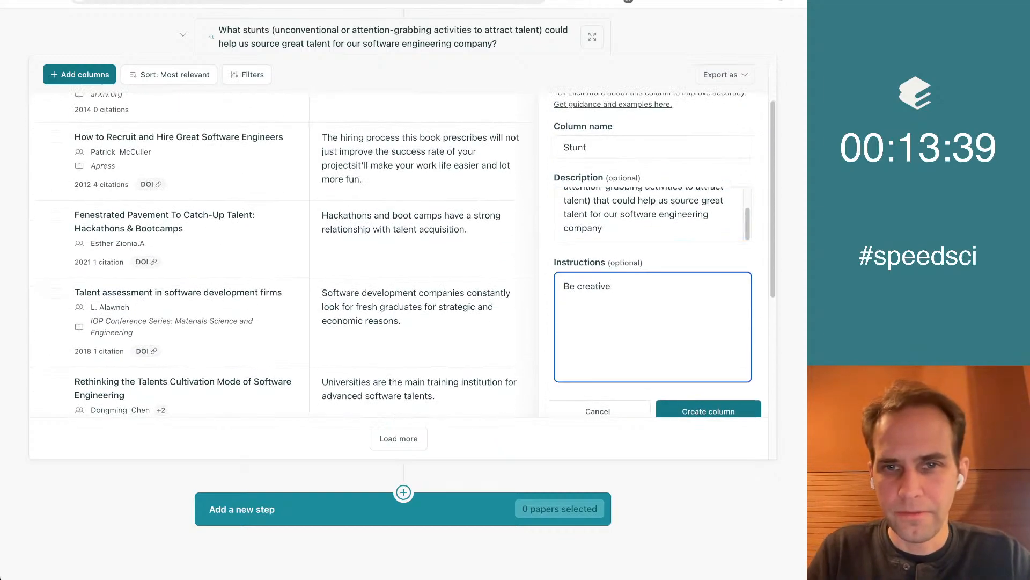
click(717, 408)
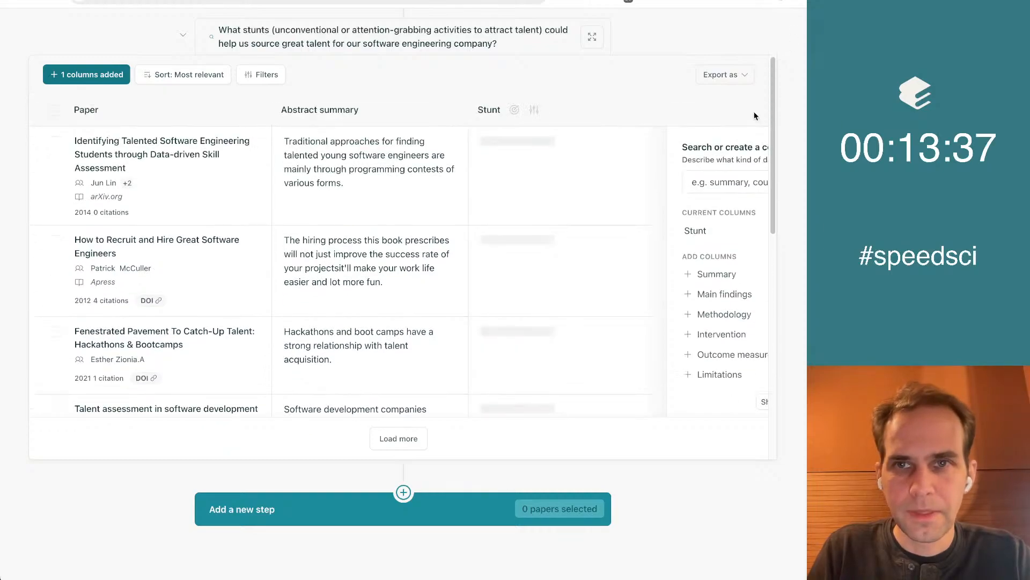
click(515, 109)
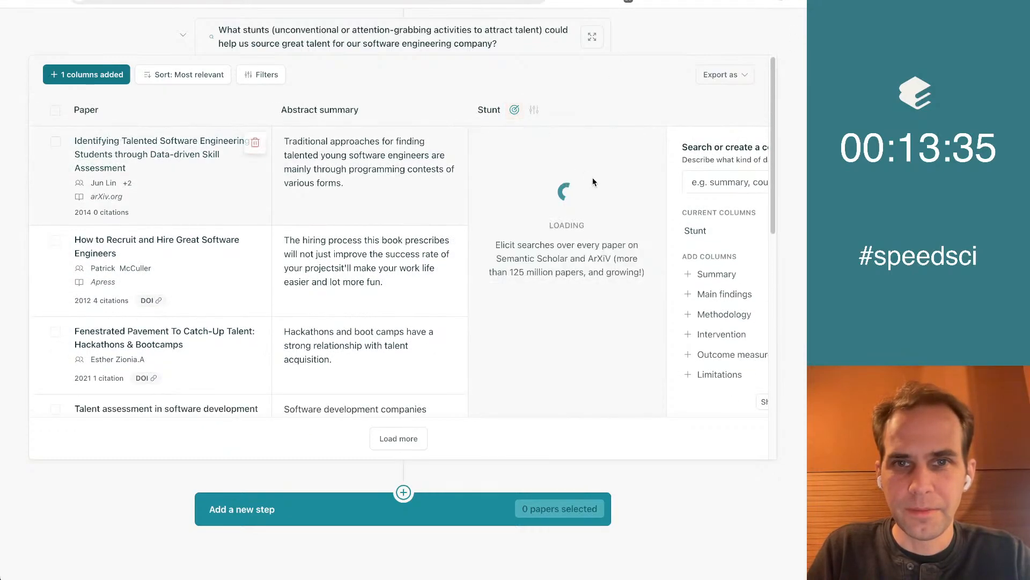
Look through the papers found for the stunts question, check the progress of its concept list, and return to the notebook
scroll(548, 252, down, 10)
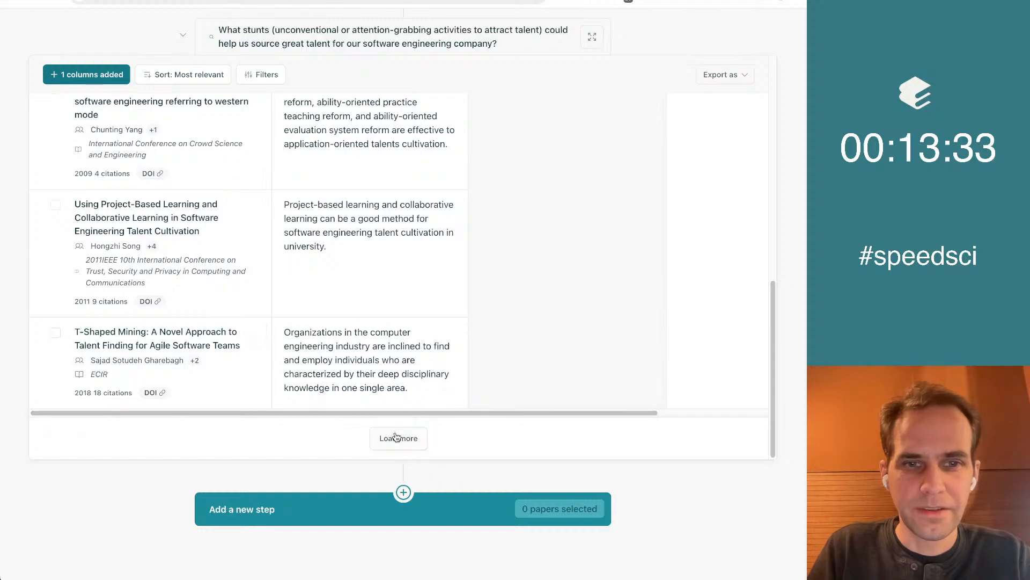
scroll(530, 351, up, 10)
scroll(562, 271, up, 3)
click(592, 95)
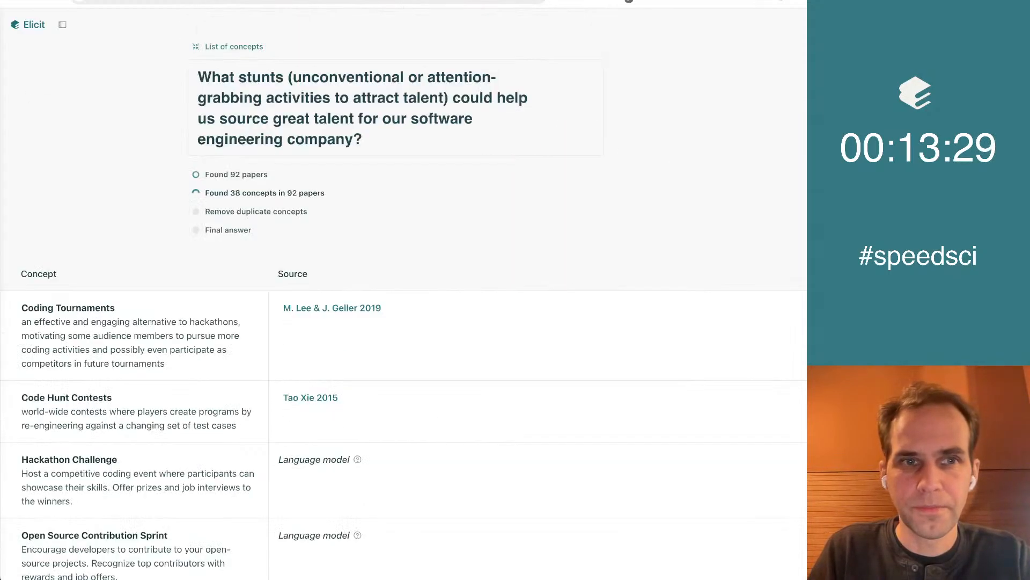
key(ctrl+Tab)
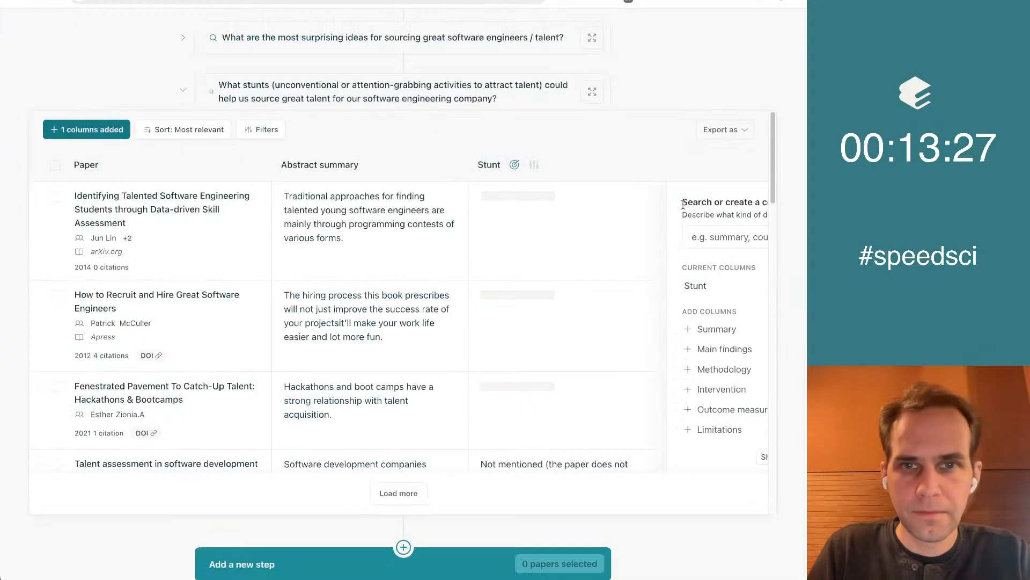
Expand the stunts paper table to full view and read the Stunt column's suggestions for each paper
click(592, 92)
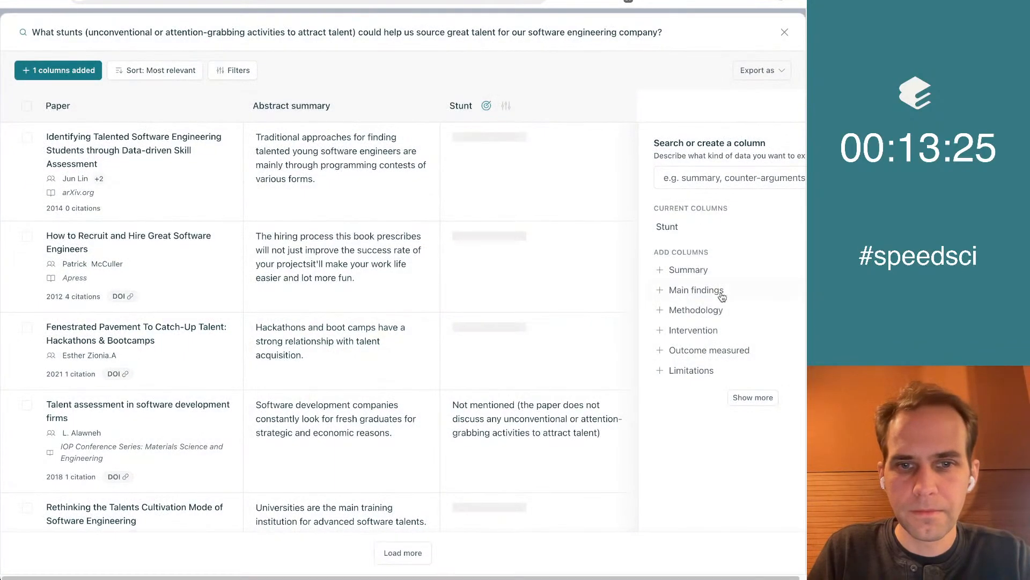
scroll(674, 398, down, 5)
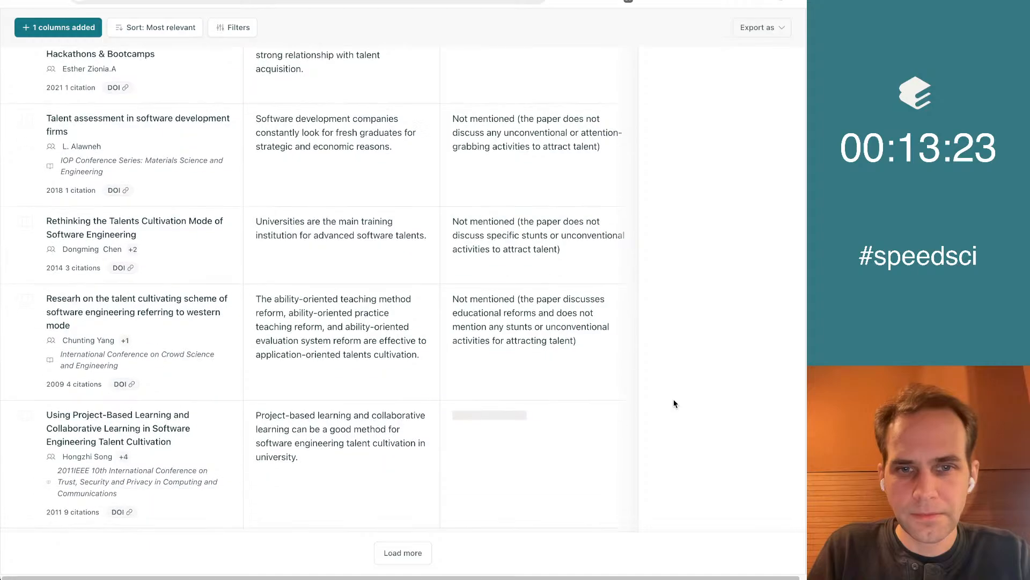
scroll(675, 402, up, 5)
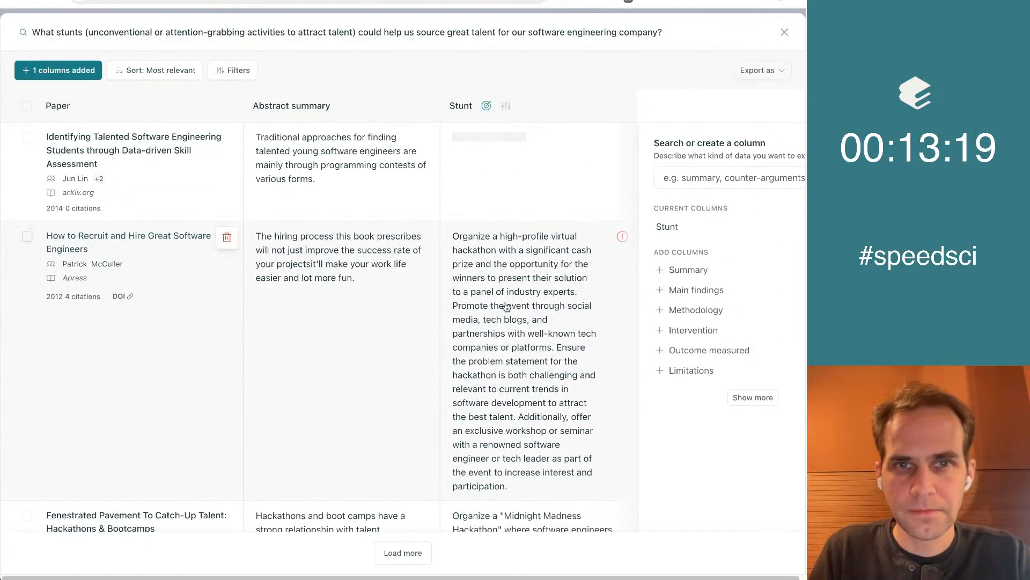
scroll(547, 336, down, 1)
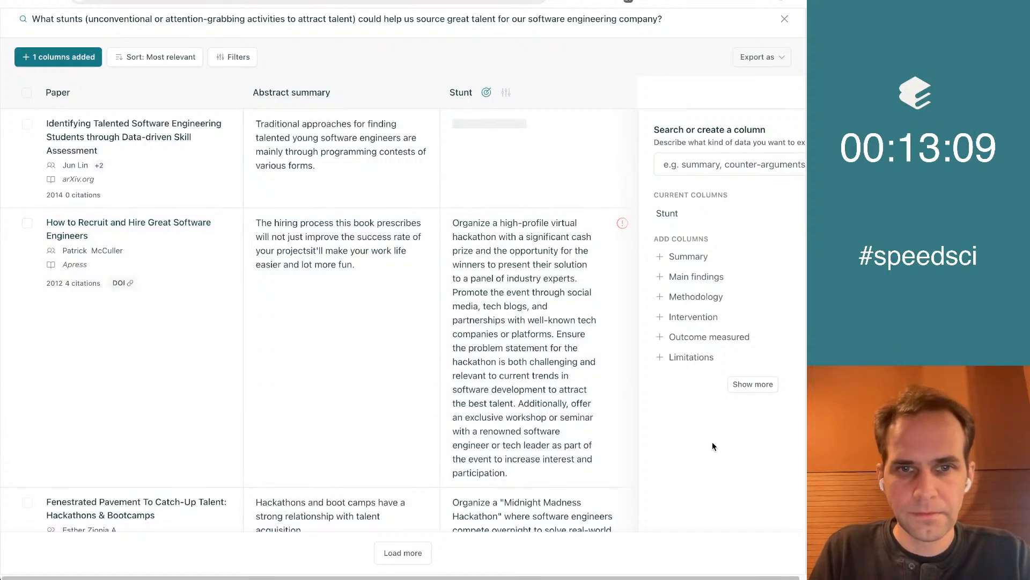
scroll(713, 446, down, 4)
scroll(712, 442, up, 3)
scroll(712, 442, down, 5)
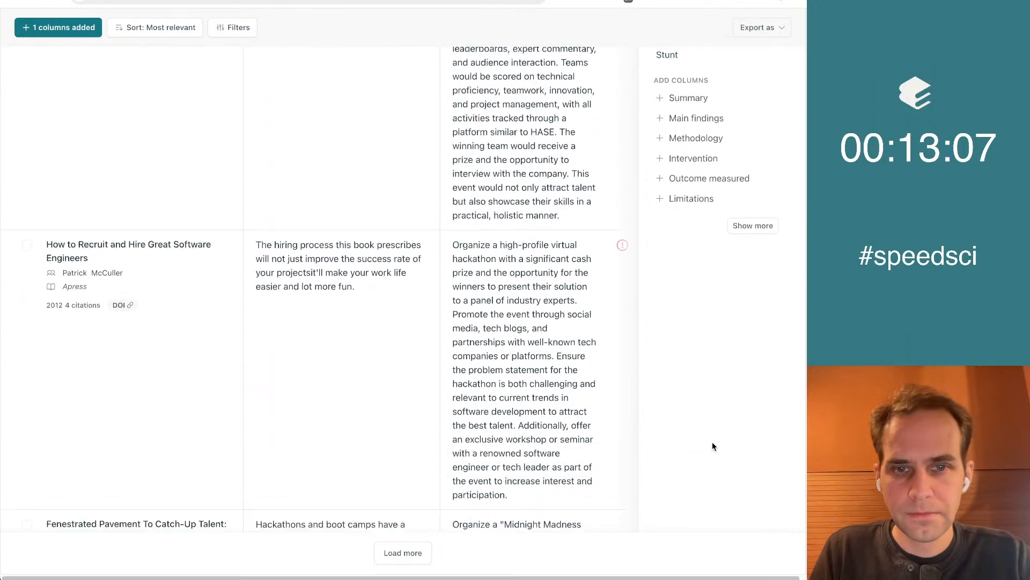
scroll(712, 442, up, 8)
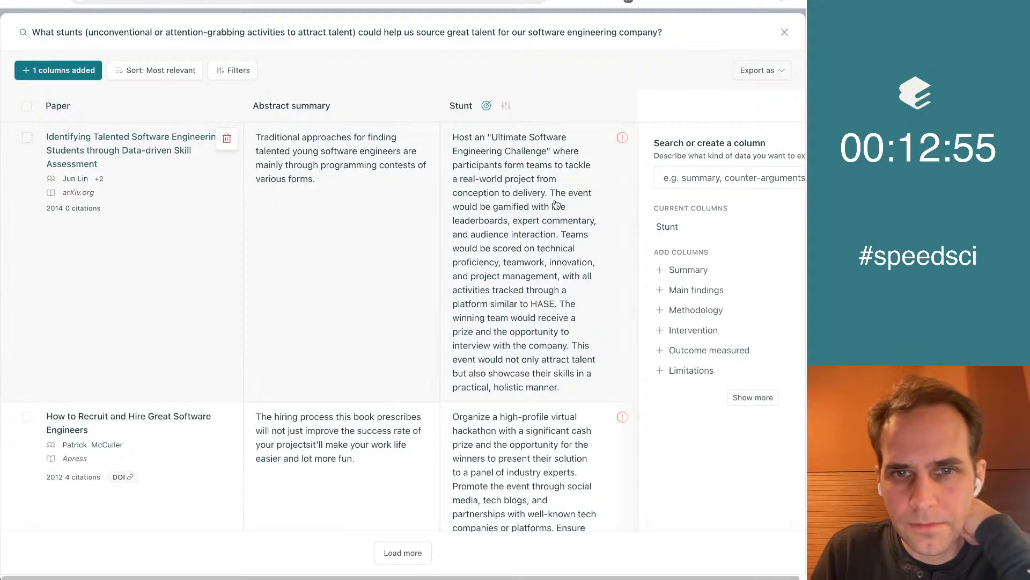
Read the Stunt column's suggestions for the papers from the first row down to the end of the table
scroll(537, 338, down, 1)
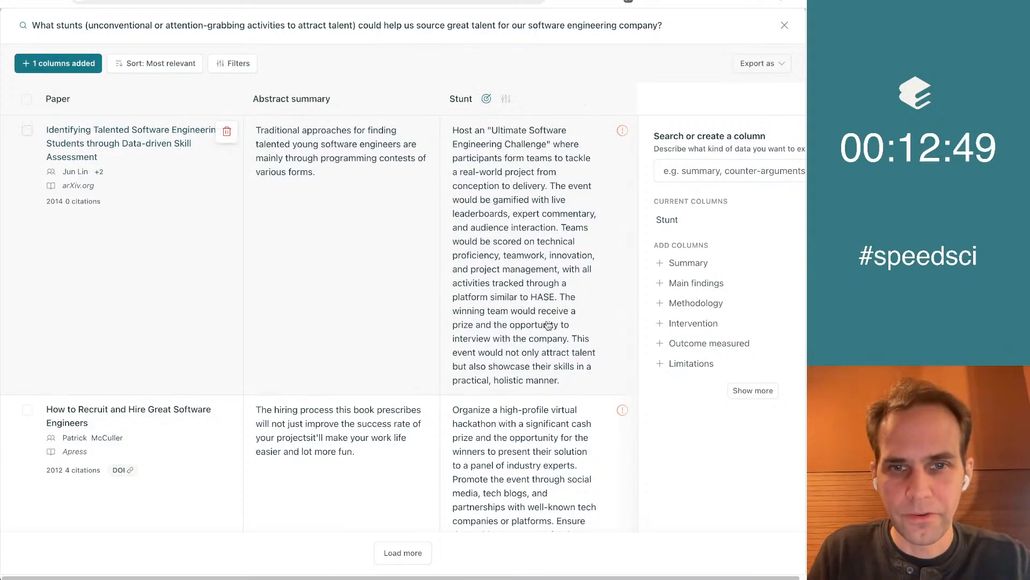
scroll(706, 449, down, 2)
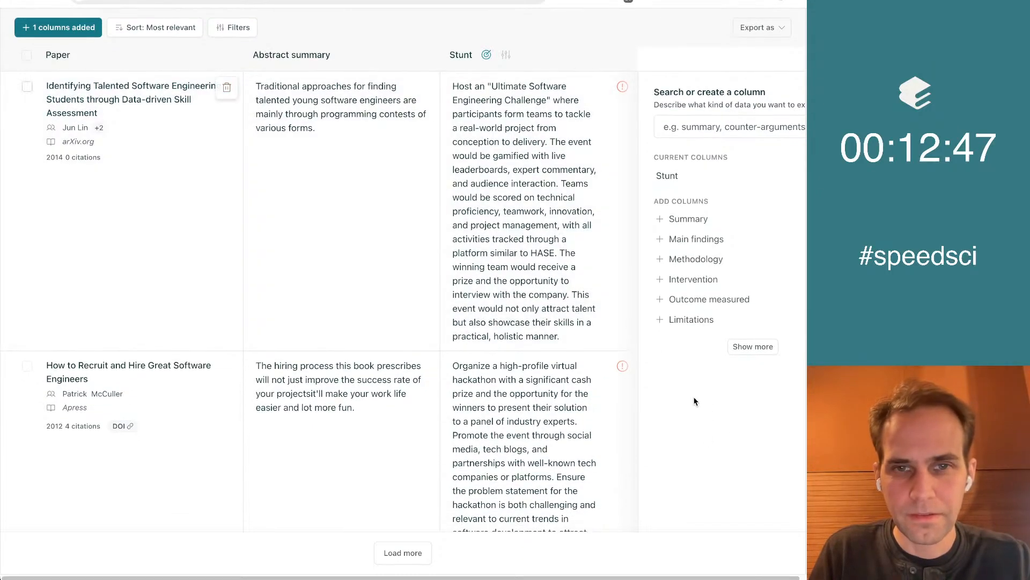
scroll(771, 485, down, 3)
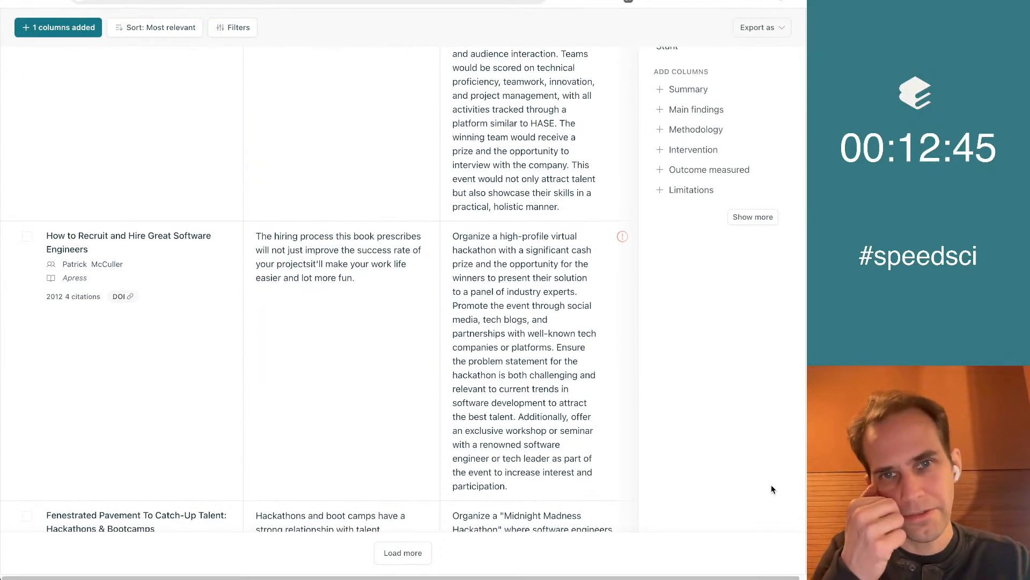
scroll(772, 486, down, 7)
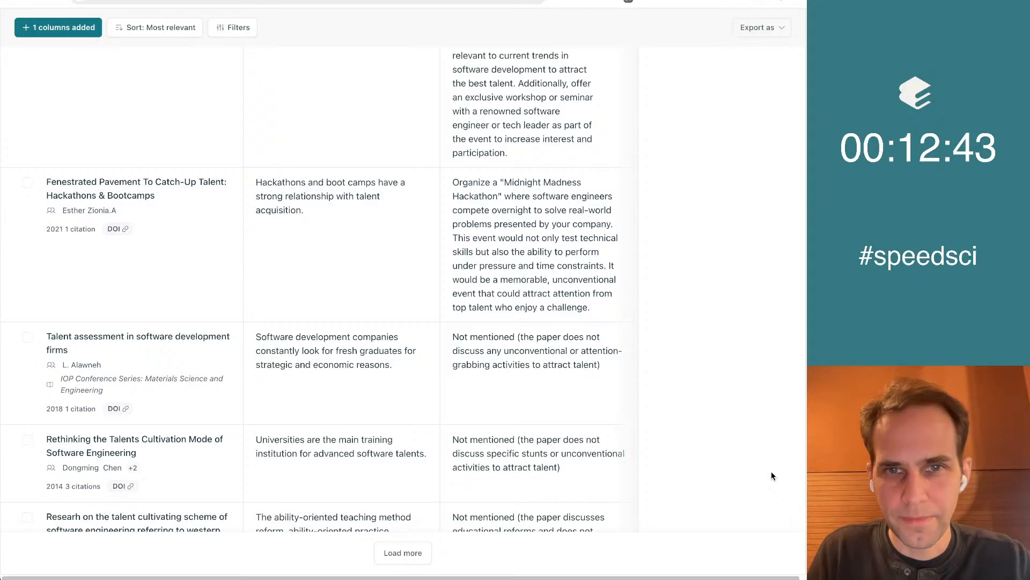
scroll(661, 257, down, 2)
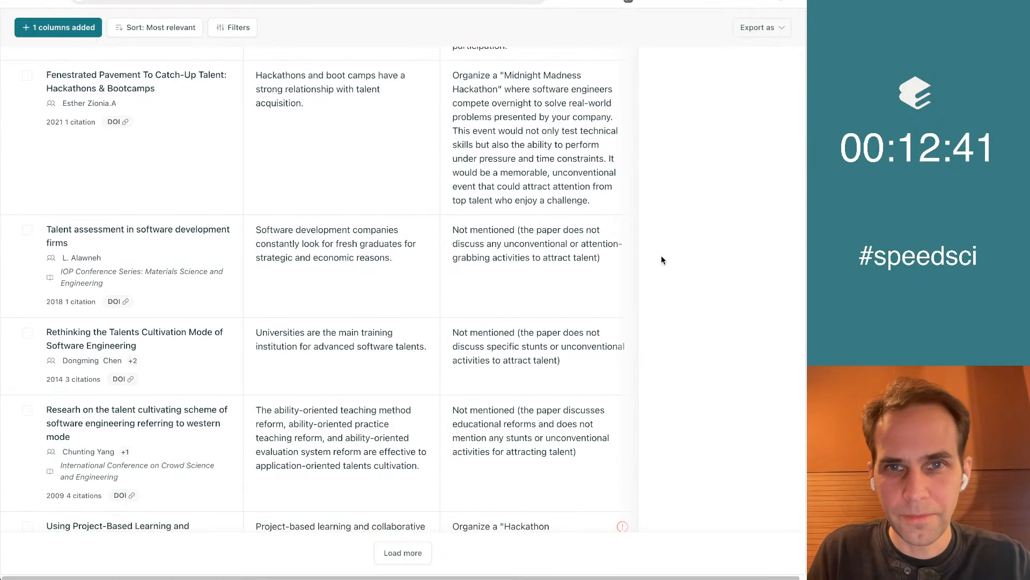
scroll(719, 299, down, 7)
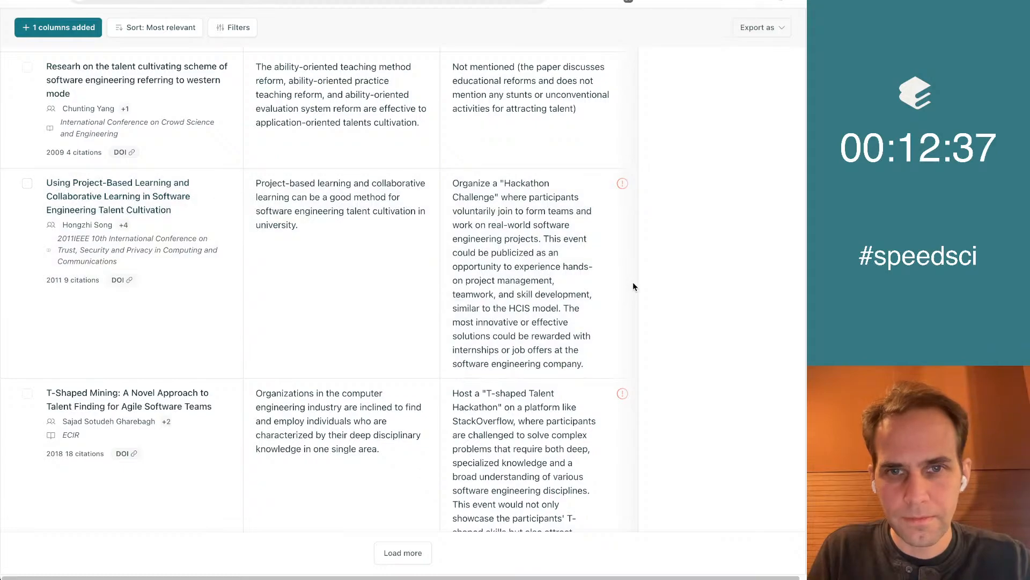
scroll(634, 284, down, 2)
scroll(632, 282, down, 3)
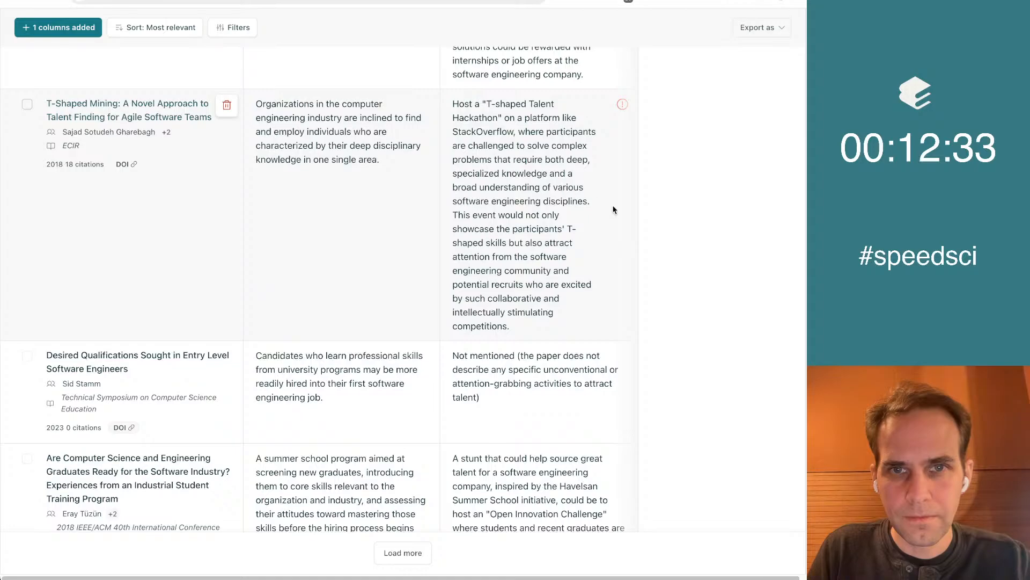
scroll(707, 202, down, 6)
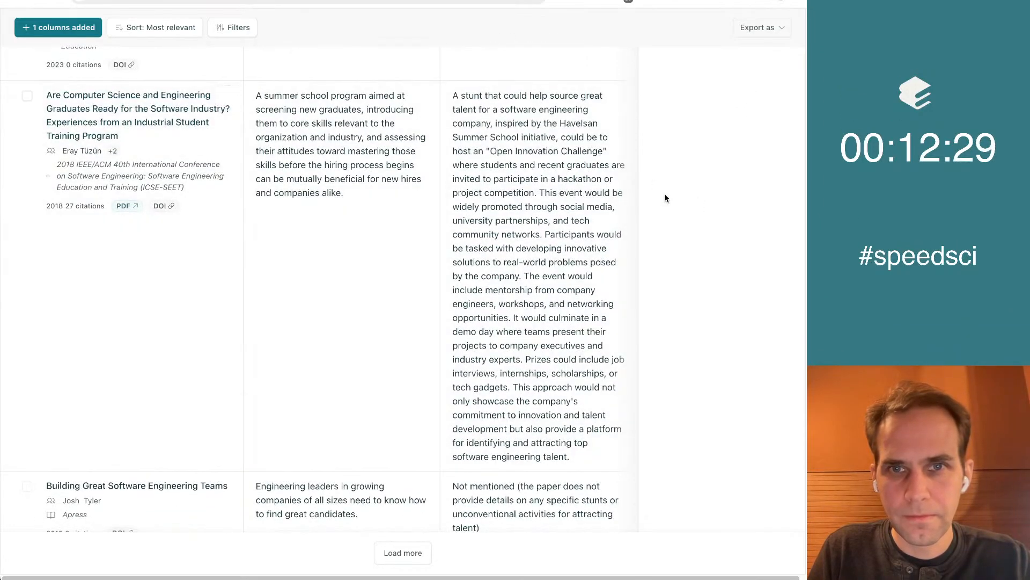
scroll(665, 198, down, 1)
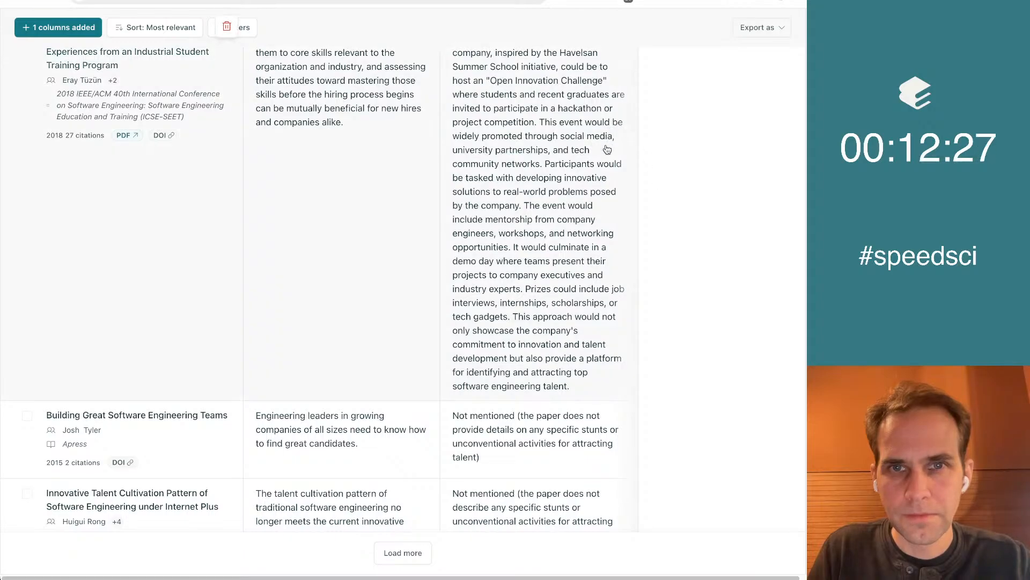
scroll(521, 184, down, 3)
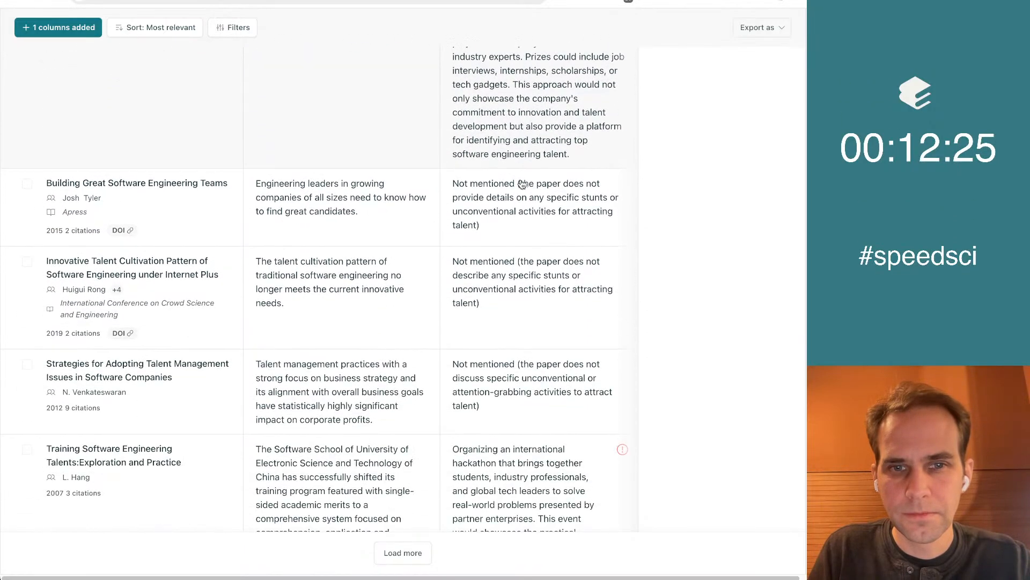
scroll(539, 355, down, 3)
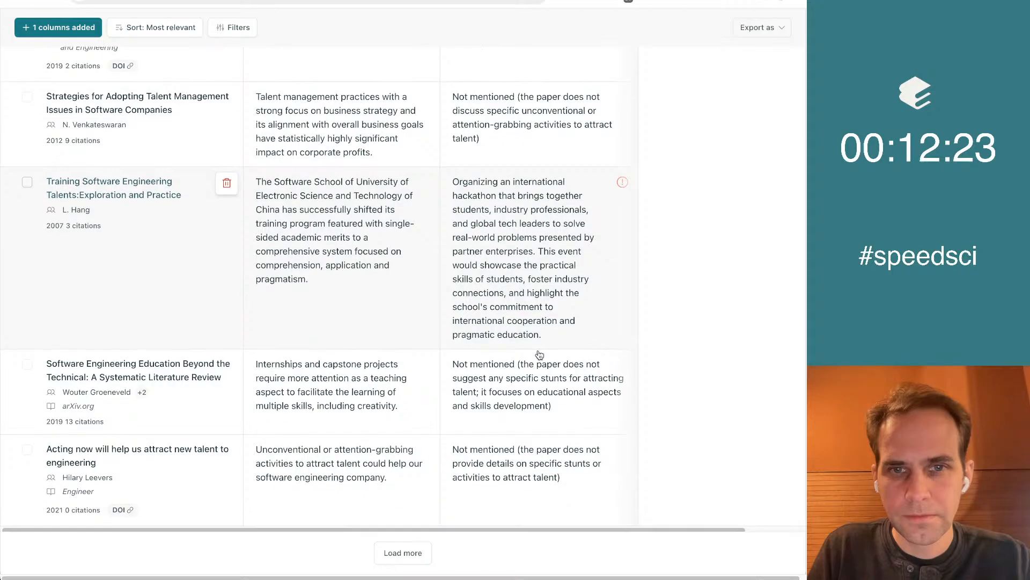
scroll(685, 89, up, 20)
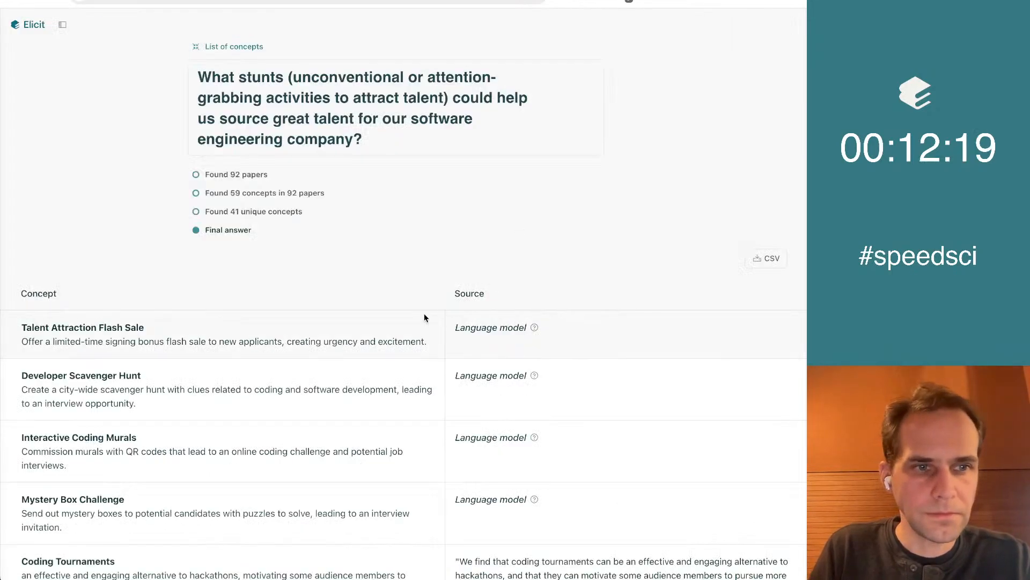
Look over the top of the stunts concept list and copy the description of Talent Attraction Flash Sale
scroll(336, 311, down, 5)
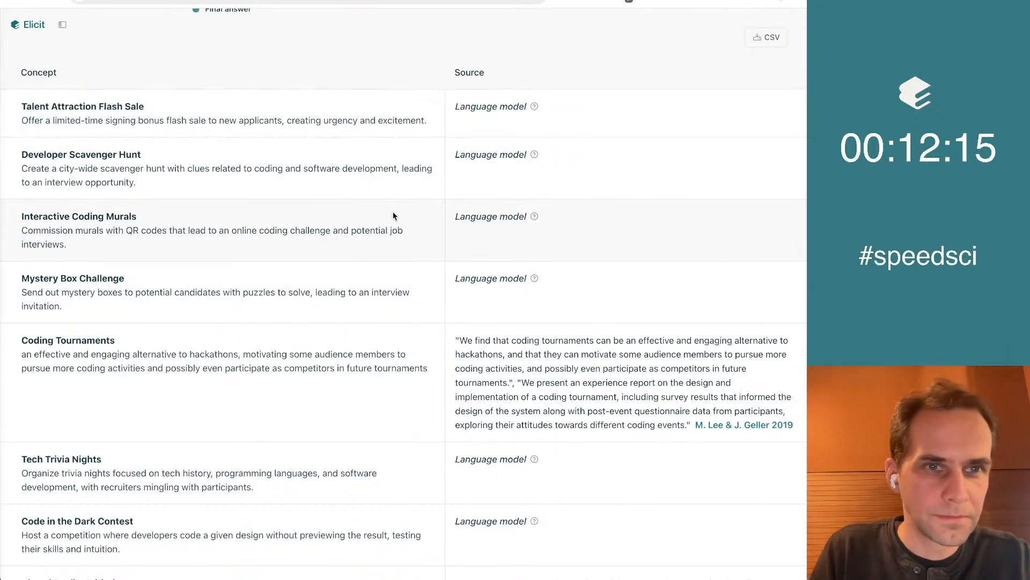
scroll(394, 213, up, 1)
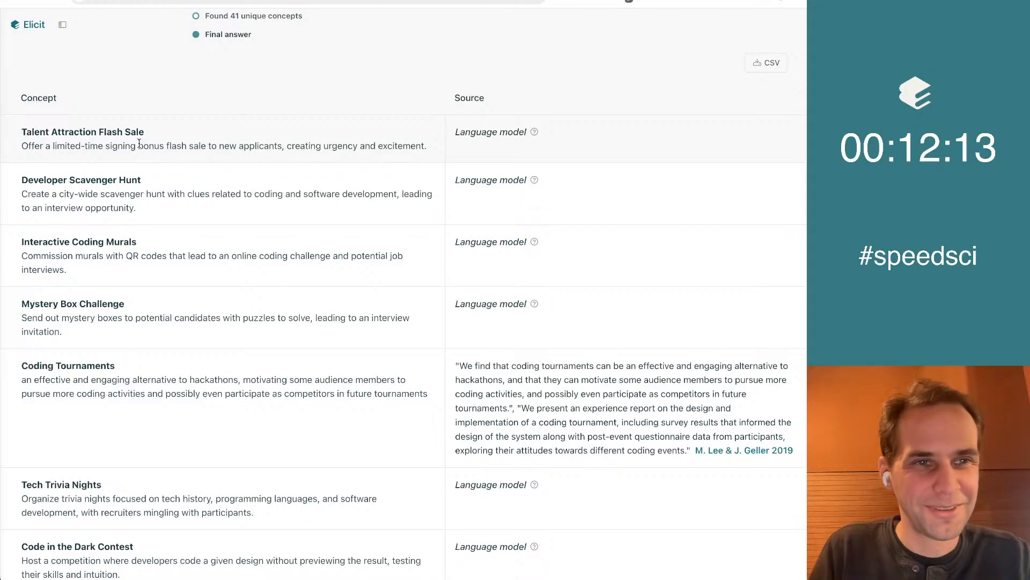
scroll(293, 233, down, 2)
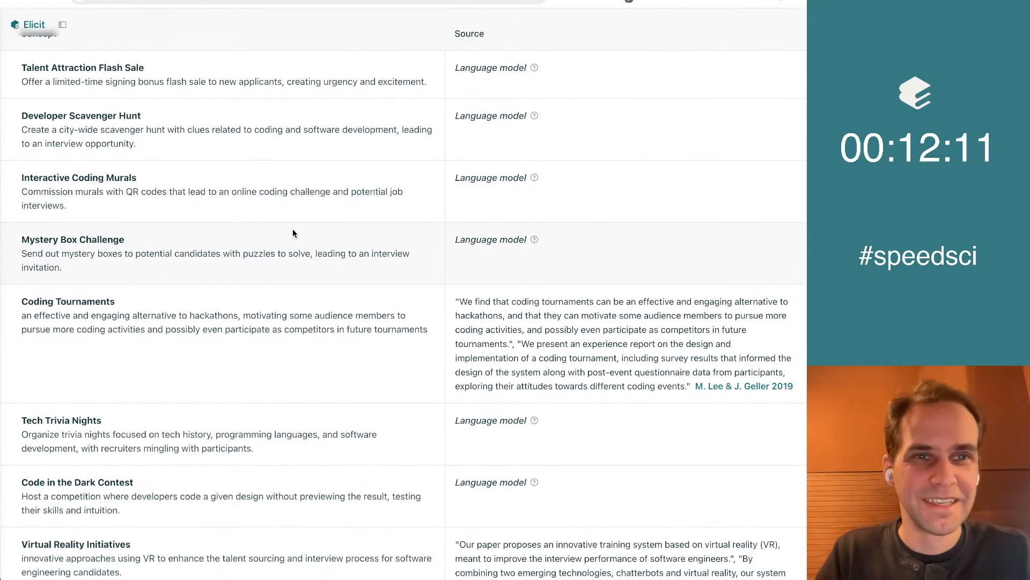
triple_click(199, 86)
key(super+c)
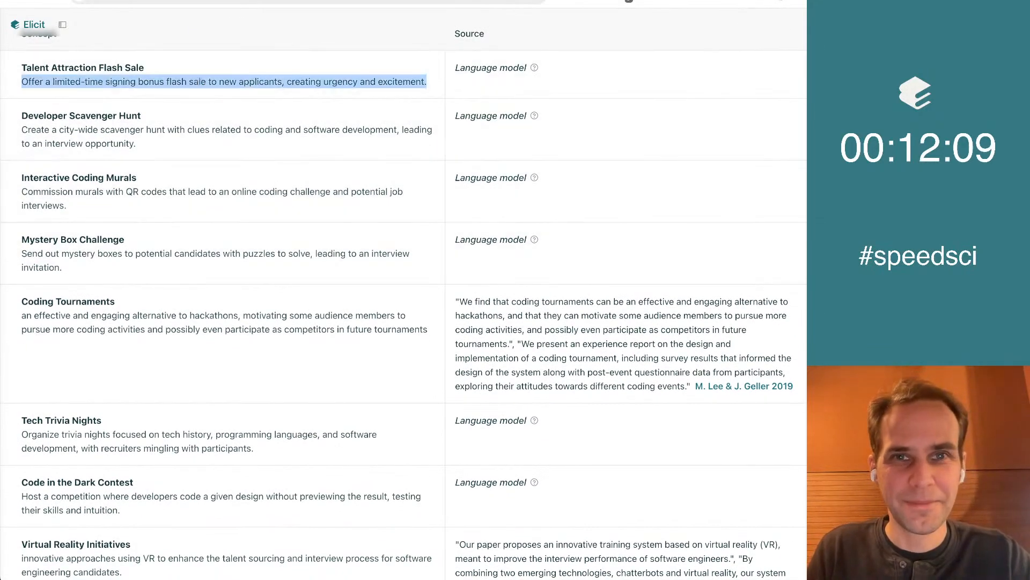
In the Google Doc, make a bold "Stunts" heading below the Surprising ideas list and start a bulleted list under it
key(ctrl+Tab)
key(super+shift+Left)
key(super+b)
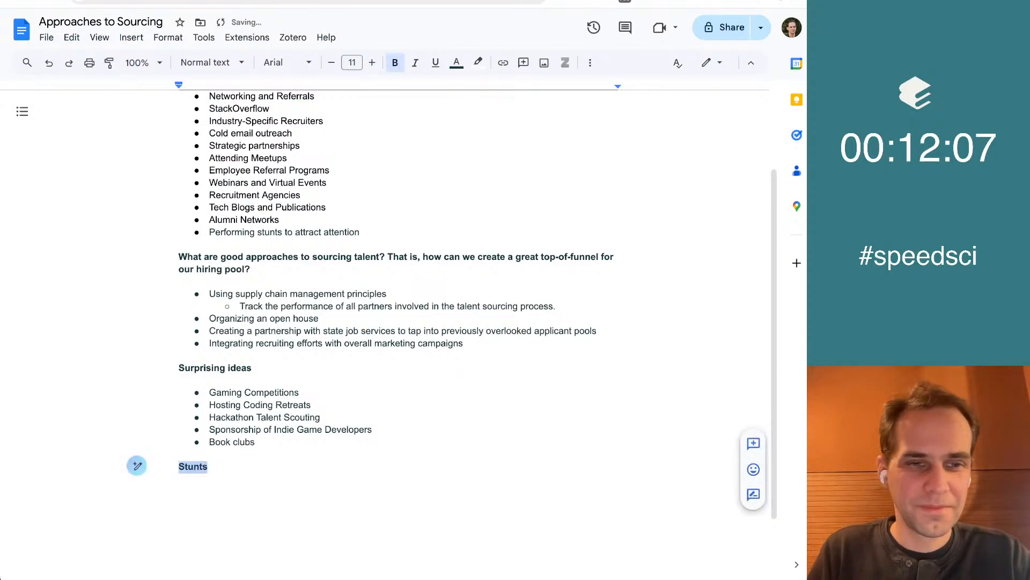
key(Return)
key(super+shift+8)
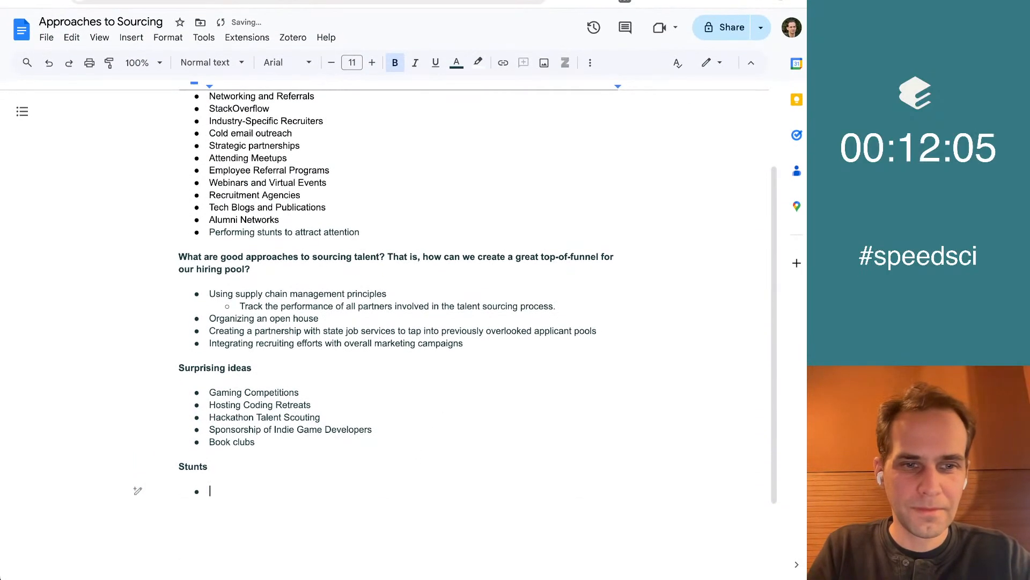
Paste the signing bonus flash sale description as the first Stunts bullet, remove its bold formatting, and delete the surplus empty bullet
key(super+v)
key(Up)
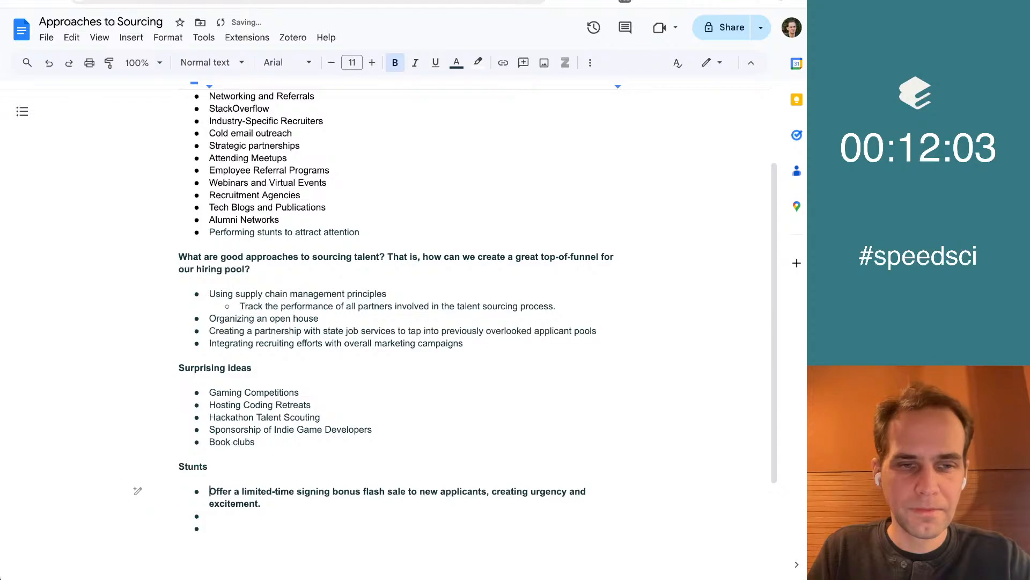
key(shift+Down)
key(shift+Down)
key(super+b)
key(Down)
key(BackSpace)
key(BackSpace)
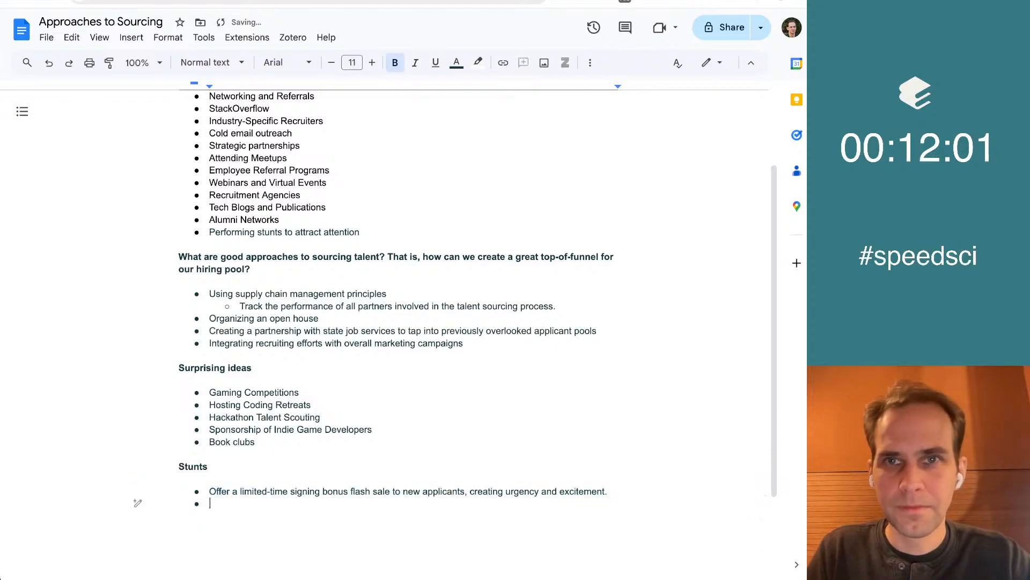
Back in Elicit, go through the stunt concepts from Developer Scavenger Hunt onward and copy the title "Virtual Reality Initiatives"
key(super+Tab)
scroll(427, 321, down, 2)
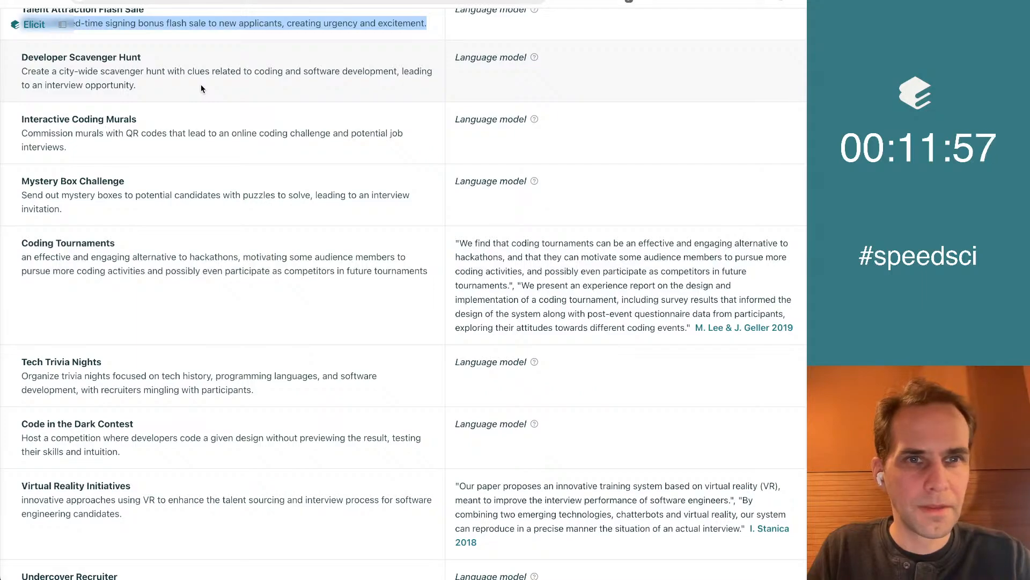
scroll(201, 85, down, 2)
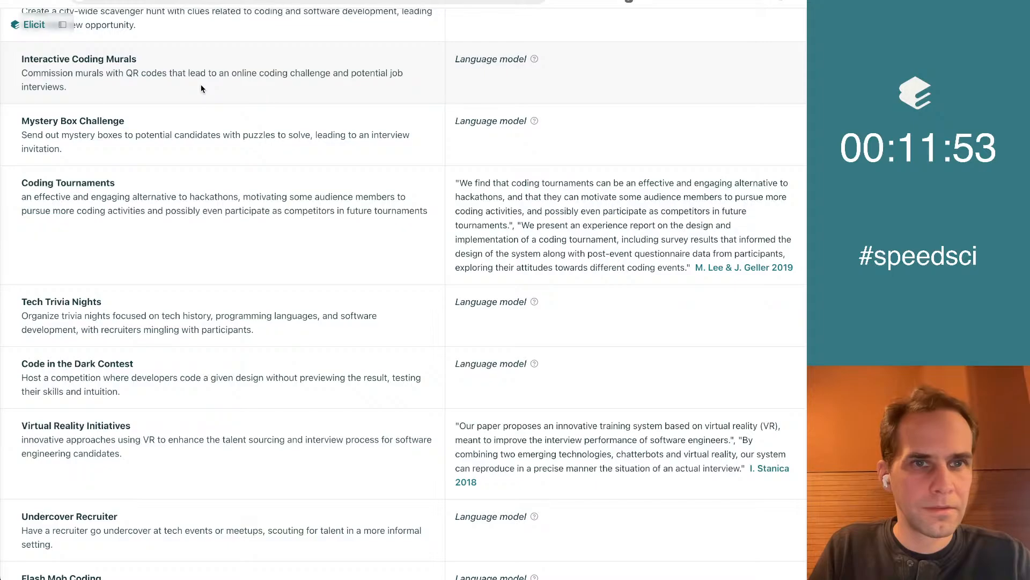
scroll(201, 85, down, 2)
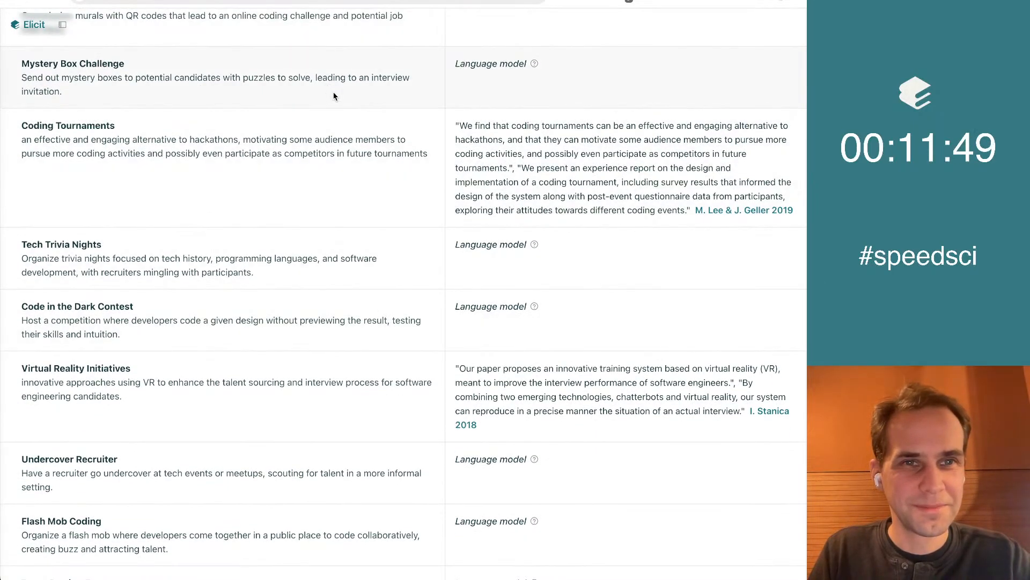
scroll(411, 197, down, 2)
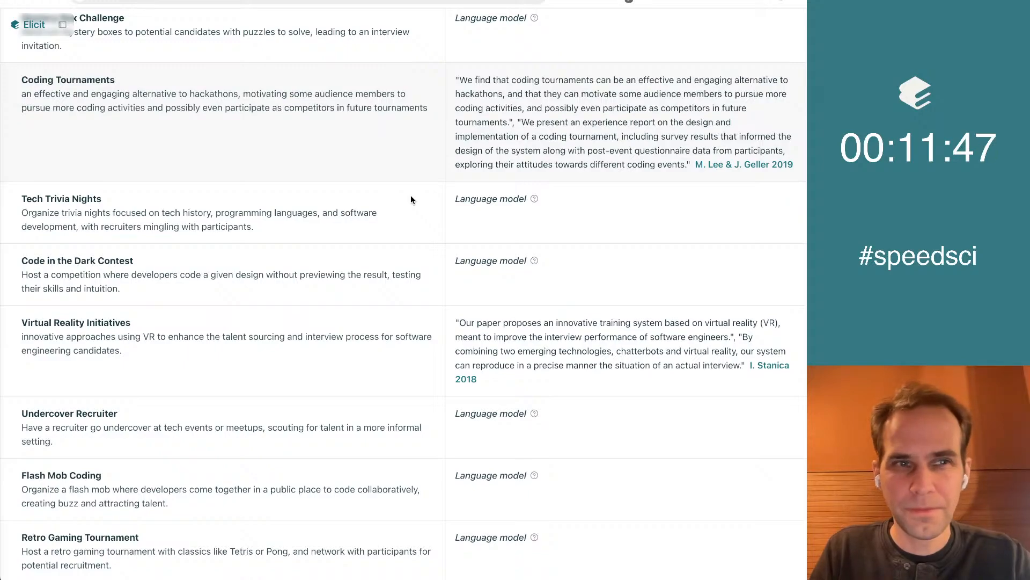
scroll(411, 199, down, 1)
scroll(410, 200, down, 2)
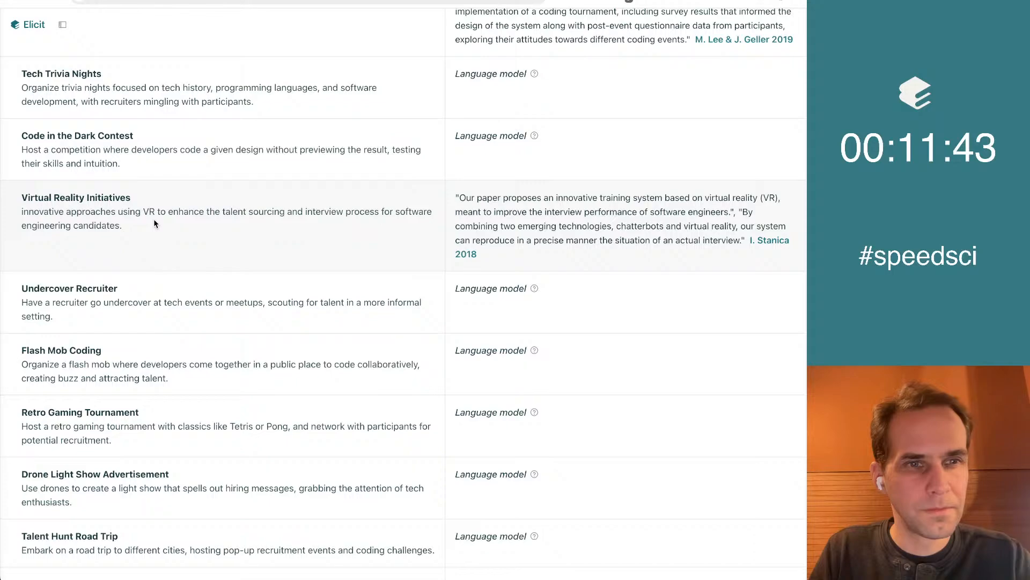
scroll(191, 225, down, 2)
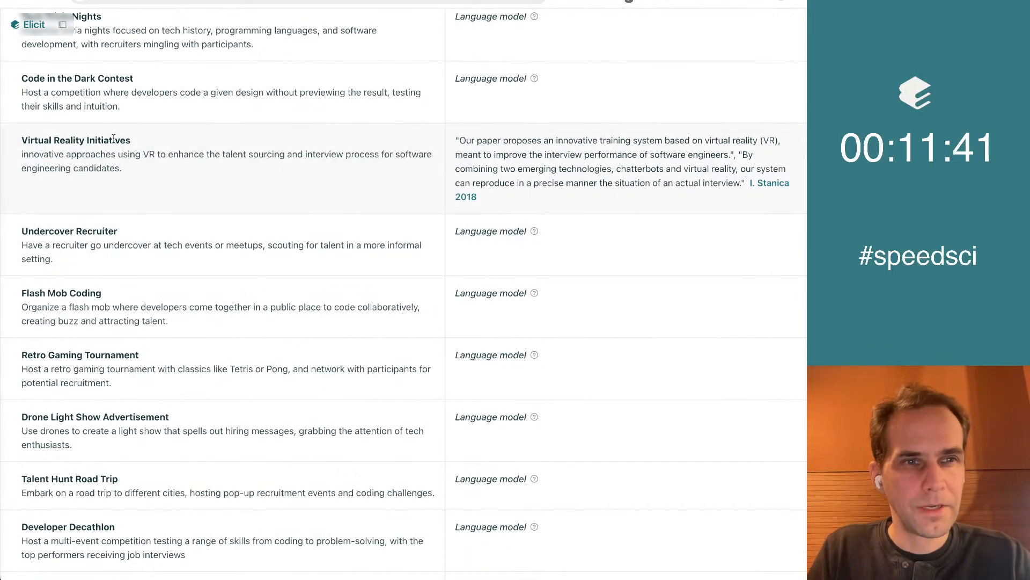
triple_click(114, 138)
key(super+c)
Paste "Virtual Reality Initiatives" as the second Stunts bullet in the Google Doc and remove its bold formatting
key(ctrl+Tab)
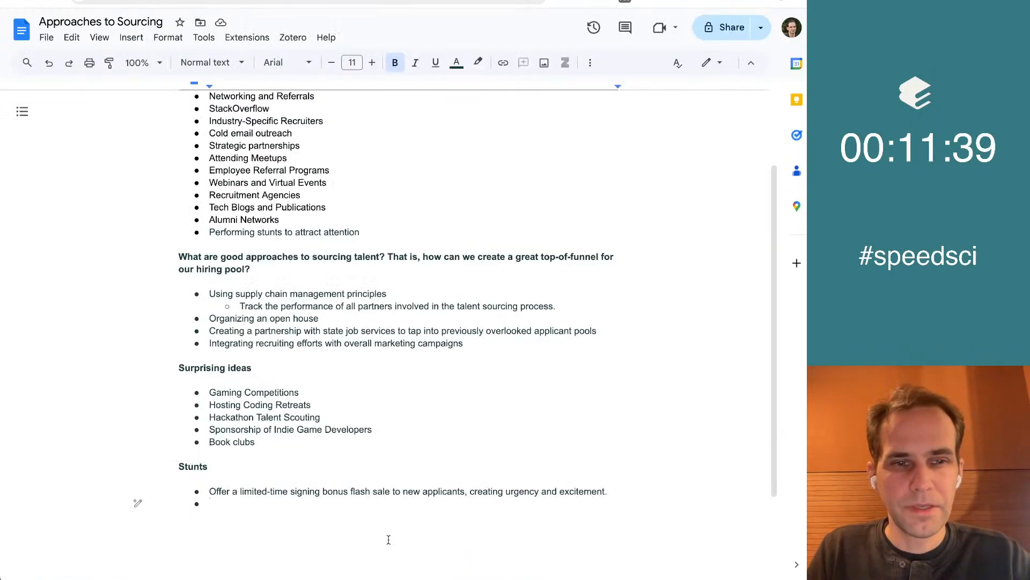
key(super+v)
key(Up)
key(Up)
key(shift+End)
key(ctrl+b)
key(End)
Add the nested bullet "Vision Pro" under Virtual Reality Initiatives
key(Return)
key(Tab)
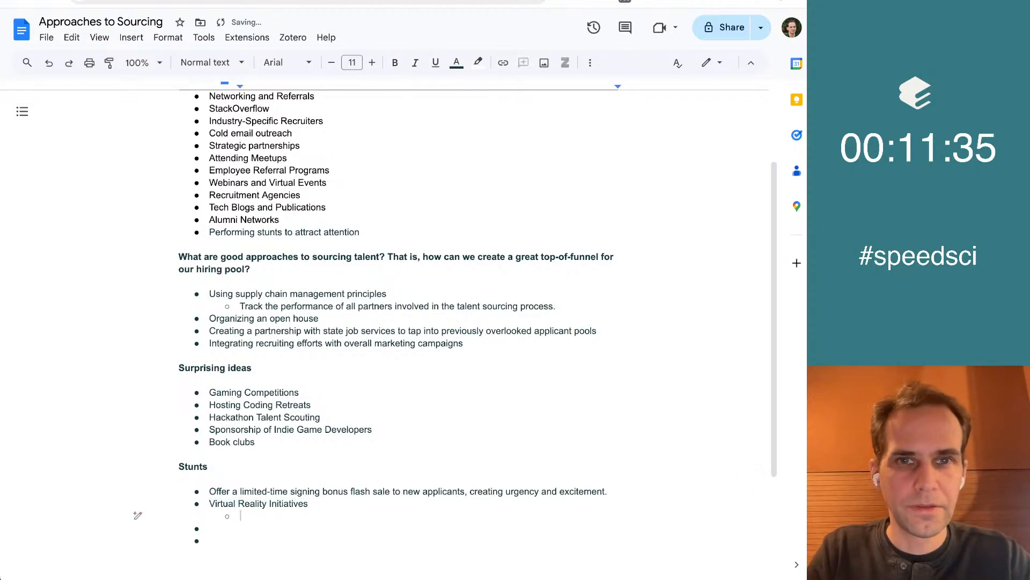
text(V)
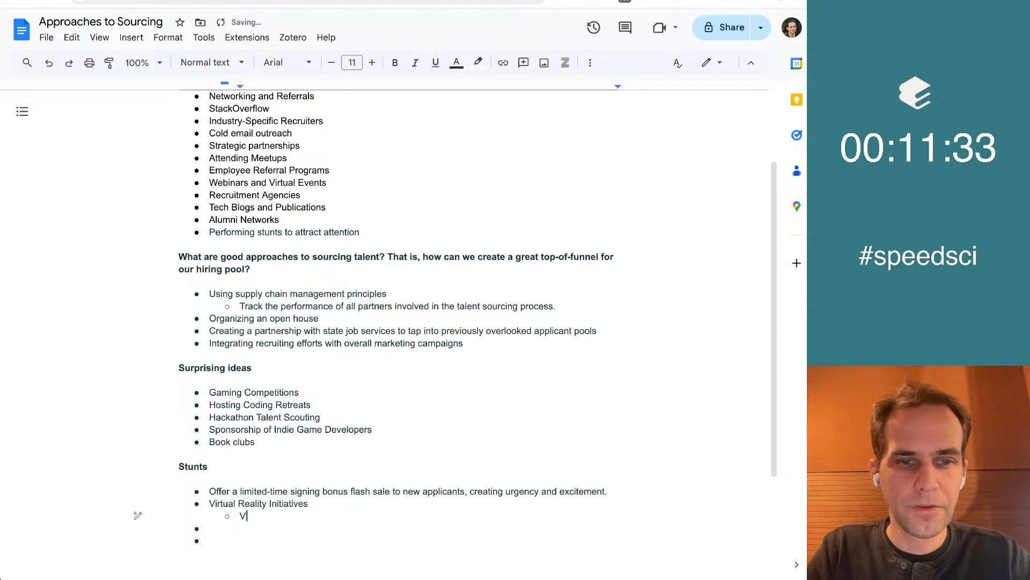
text(ision Pro)
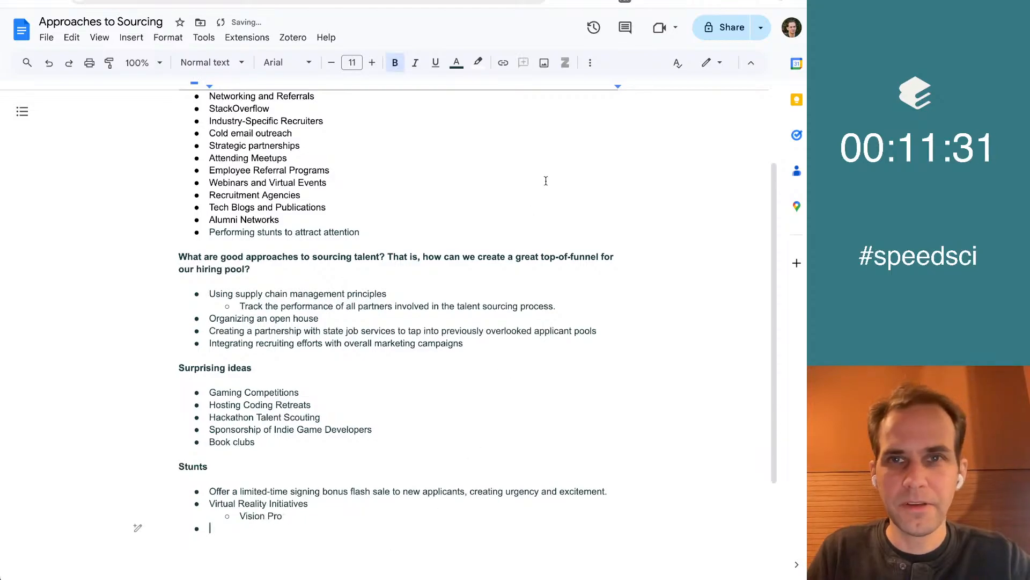
Back in Elicit, go through the stunt concepts from Undercover Recruiter onward and copy the title "Talent Hunt Road Trip"
key(super+Tab)
click(225, 247)
scroll(225, 248, down, 2)
scroll(225, 249, down, 1)
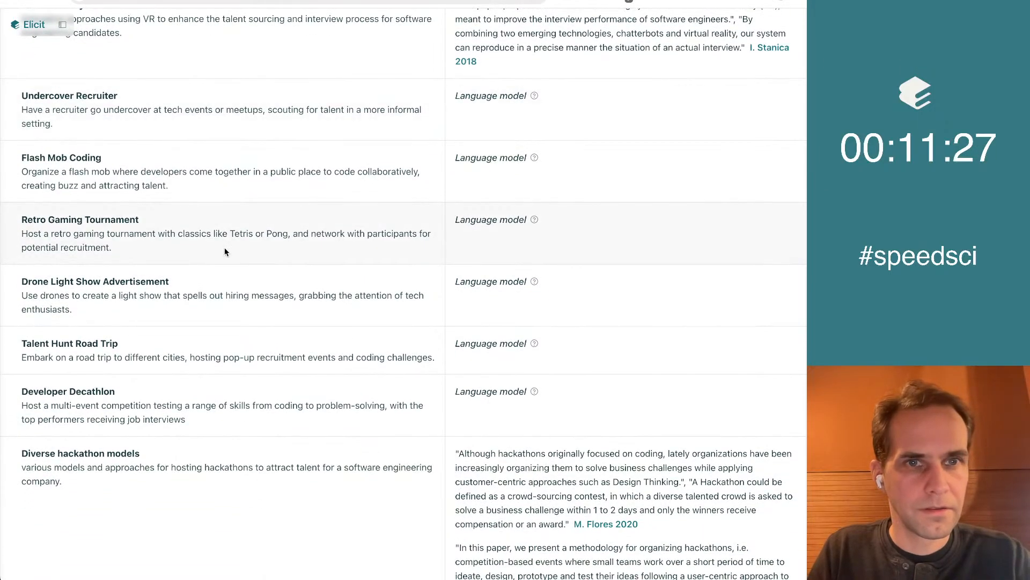
scroll(225, 251, down, 1)
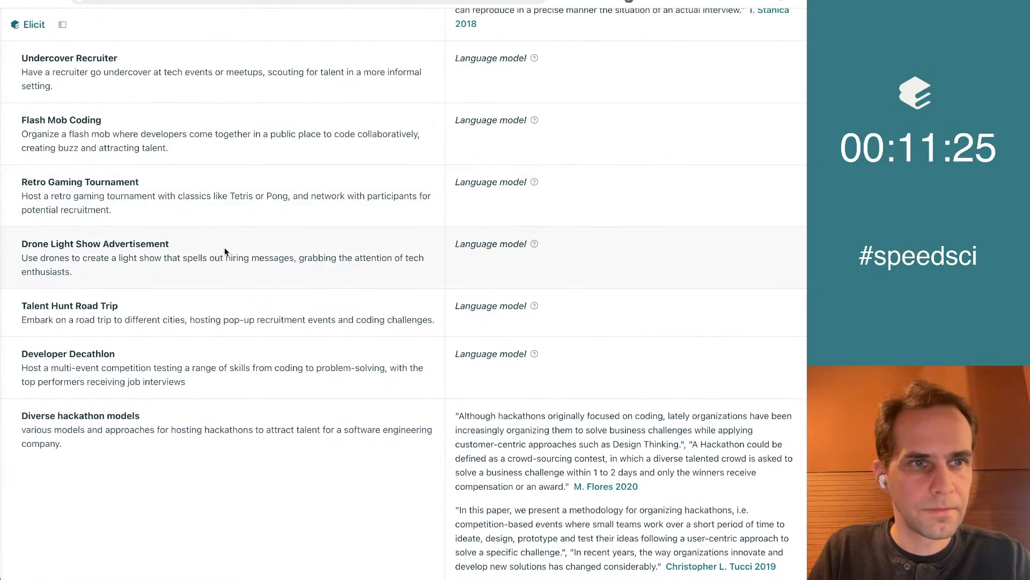
scroll(224, 251, down, 2)
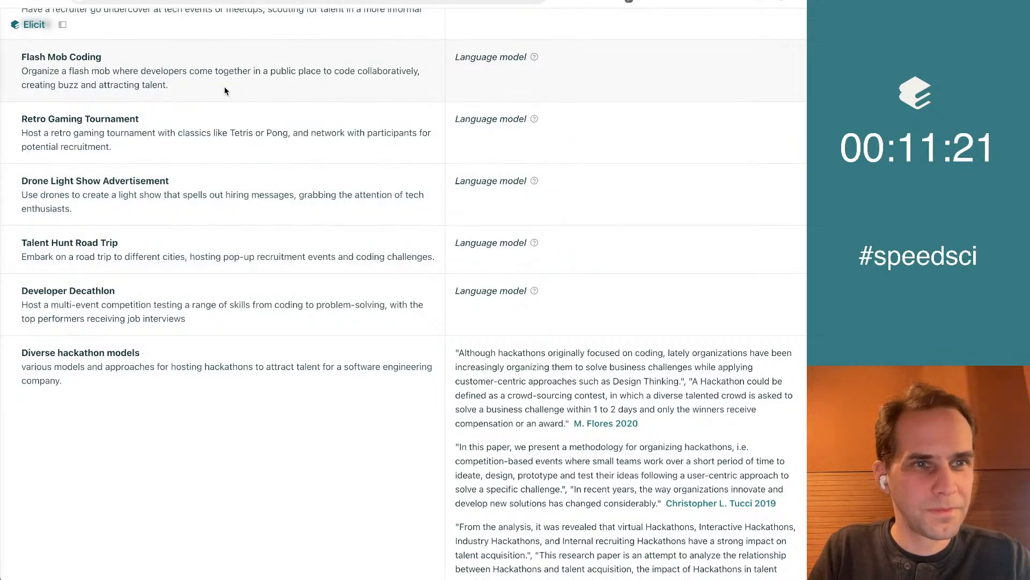
scroll(239, 120, down, 2)
scroll(238, 118, down, 4)
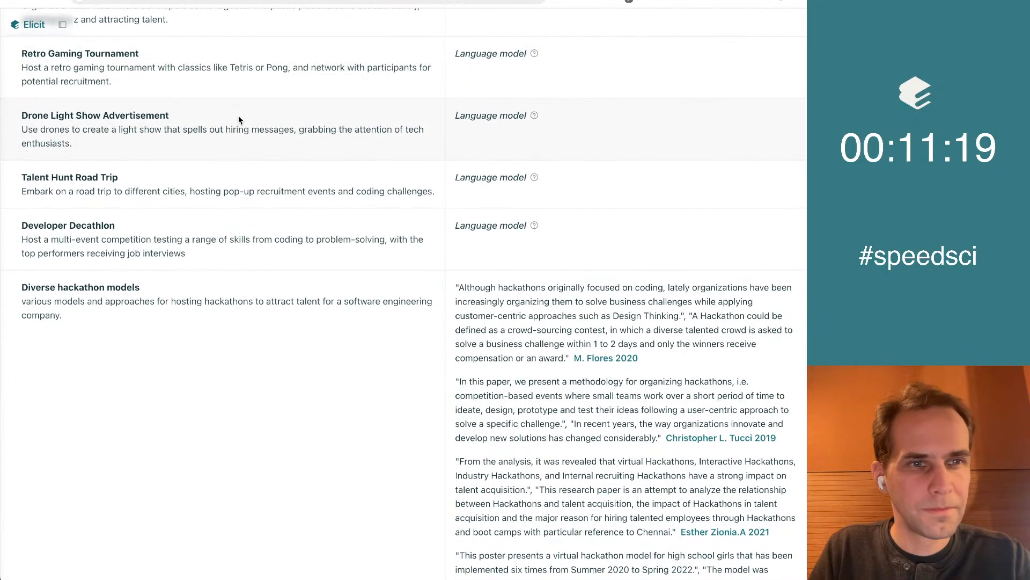
scroll(322, 263, down, 2)
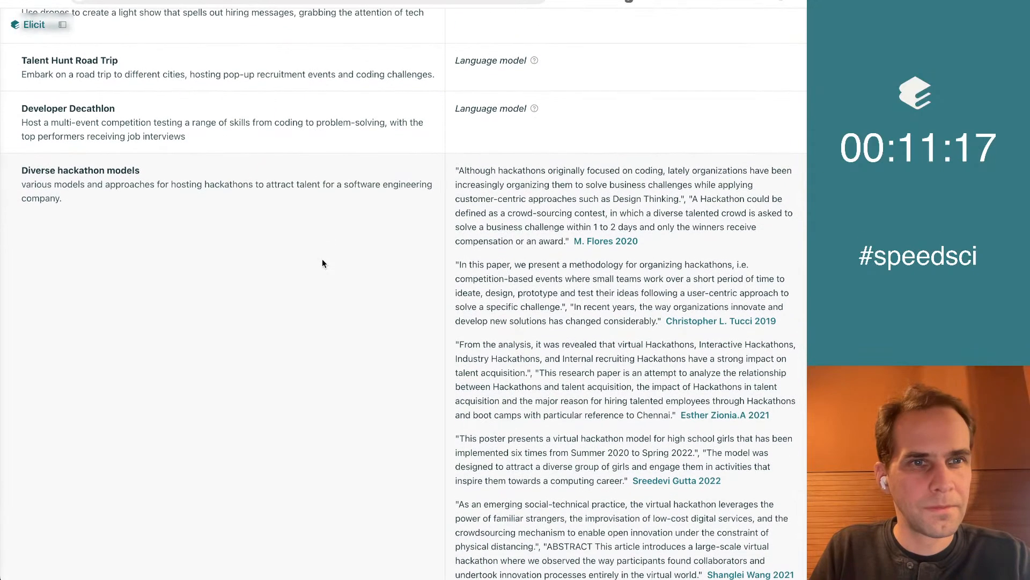
triple_click(95, 58)
key(ctrl+c)
Paste "Talent Hunt Road Trip" as the next main Stunts bullet in the Google Doc and remove its bold formatting
key(ctrl+Tab)
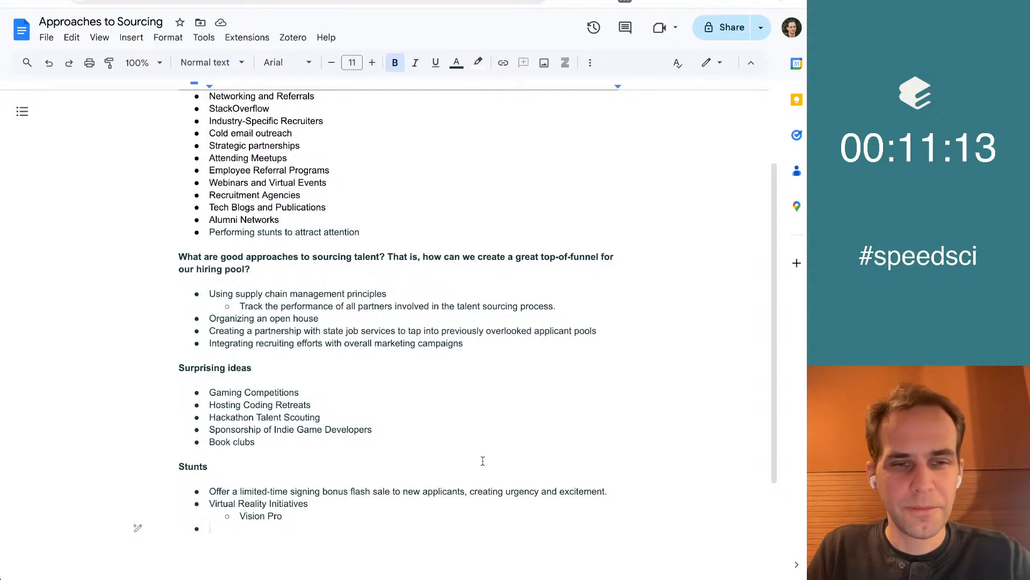
key(ctrl+v)
key(shift+End)
key(ctrl+b)
key(Right)
key(Down)
key(Down)
key(BackSpace)
key(BackSpace)
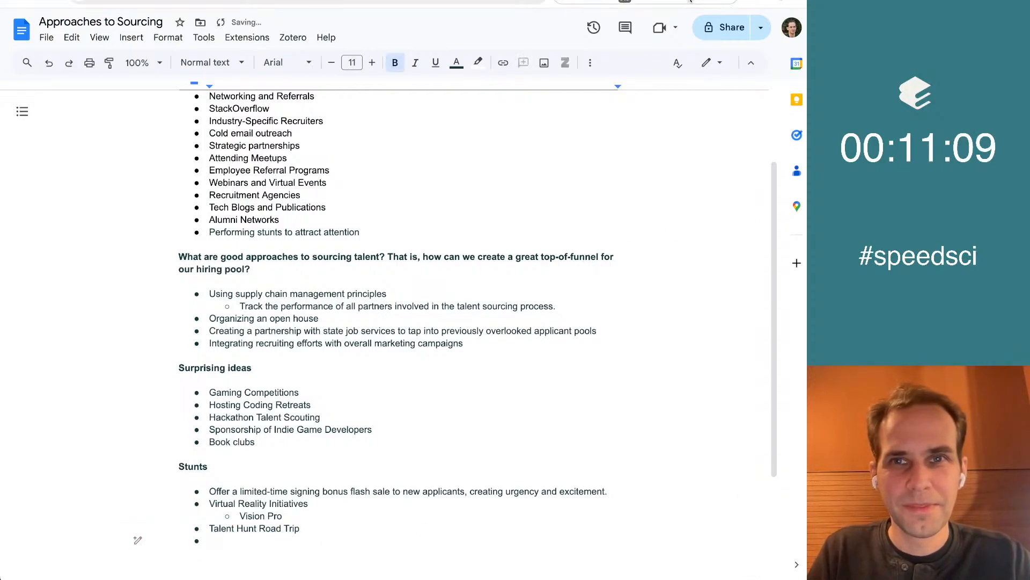
Return to Elicit and read through the remaining stunt concepts, from Diverse hackathon models to the end of the list
key(ctrl+shift+Tab)
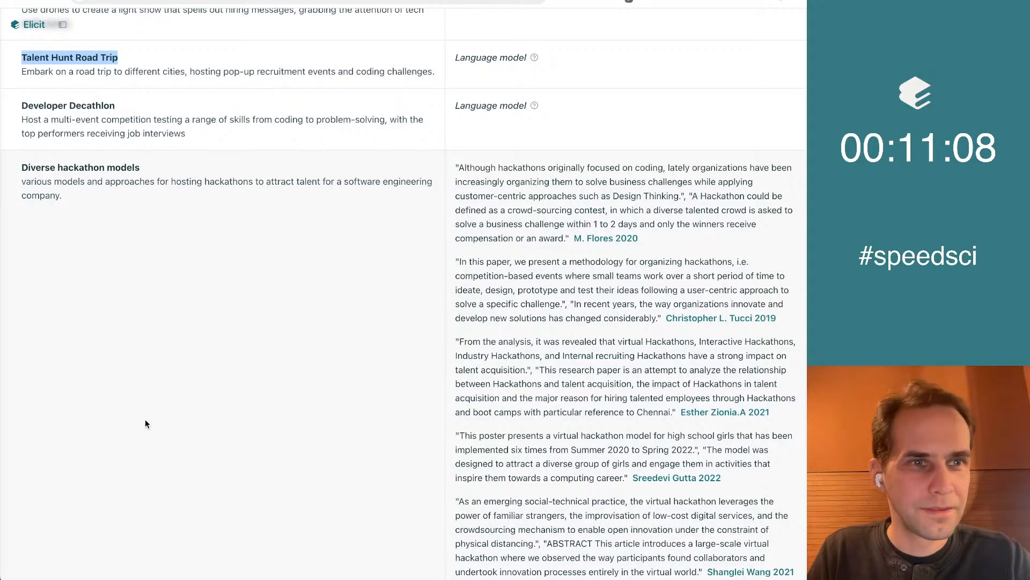
click(152, 172)
scroll(152, 172, down, 5)
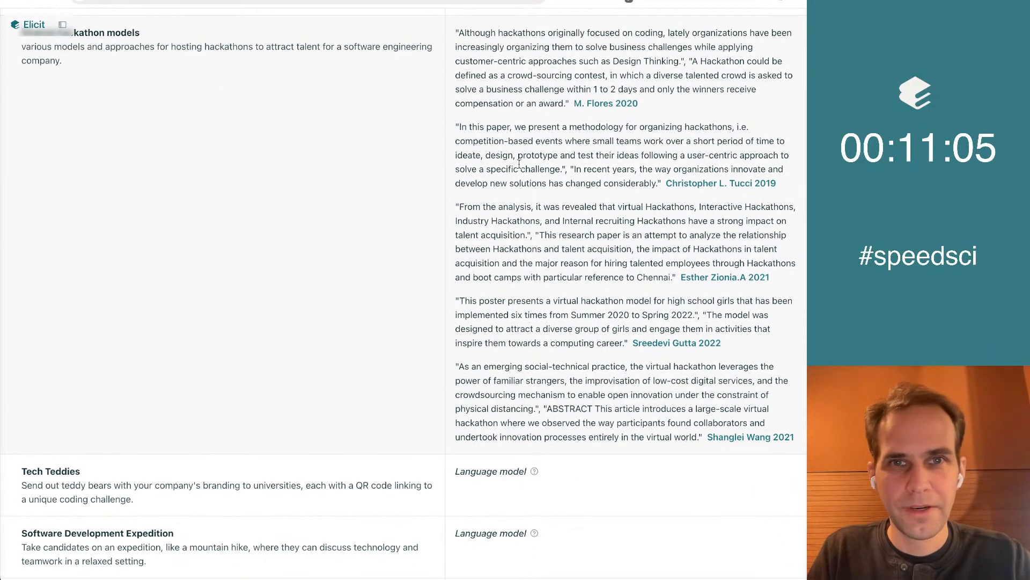
scroll(550, 401, down, 10)
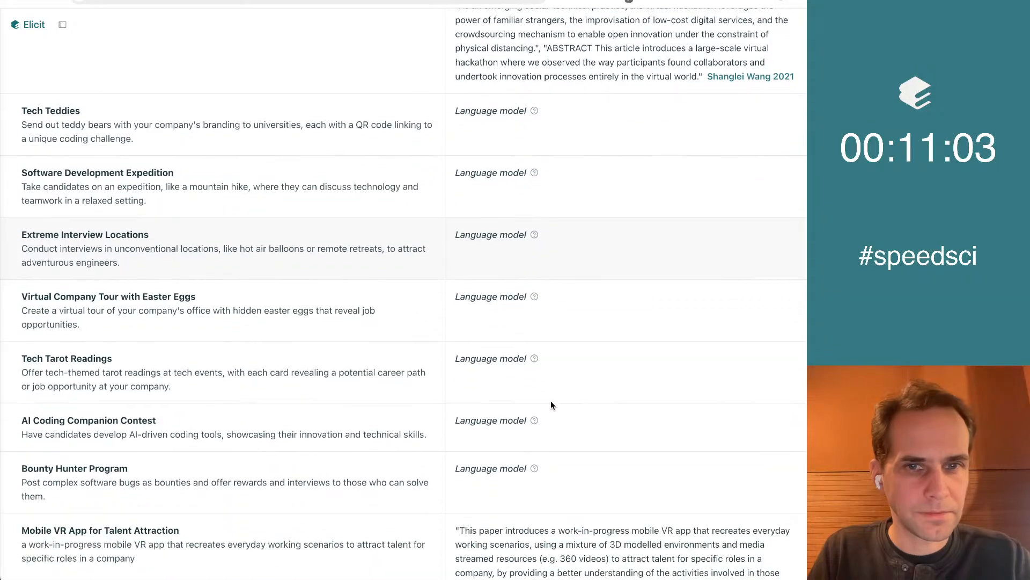
scroll(163, 57, down, 2)
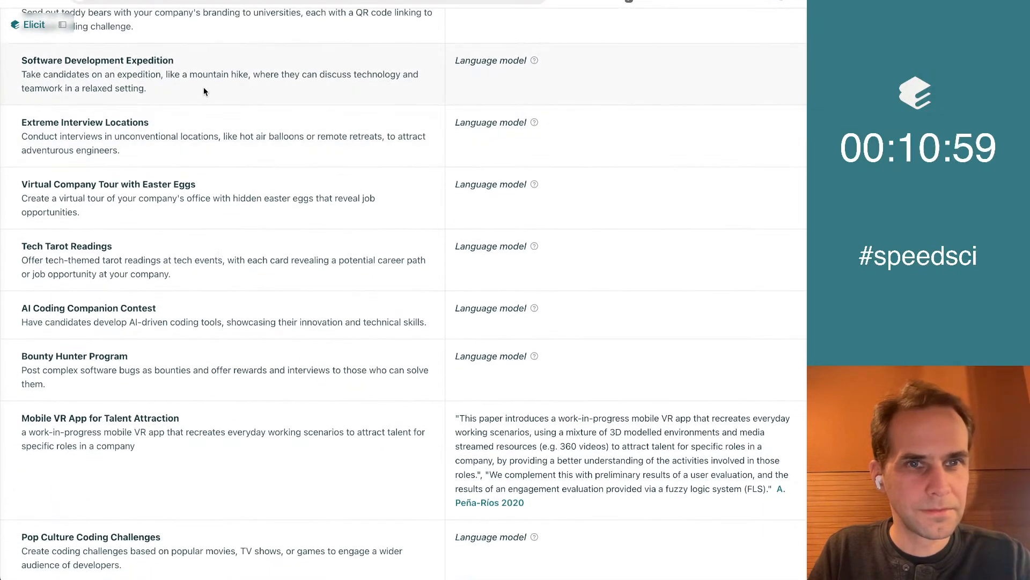
scroll(204, 91, down, 1)
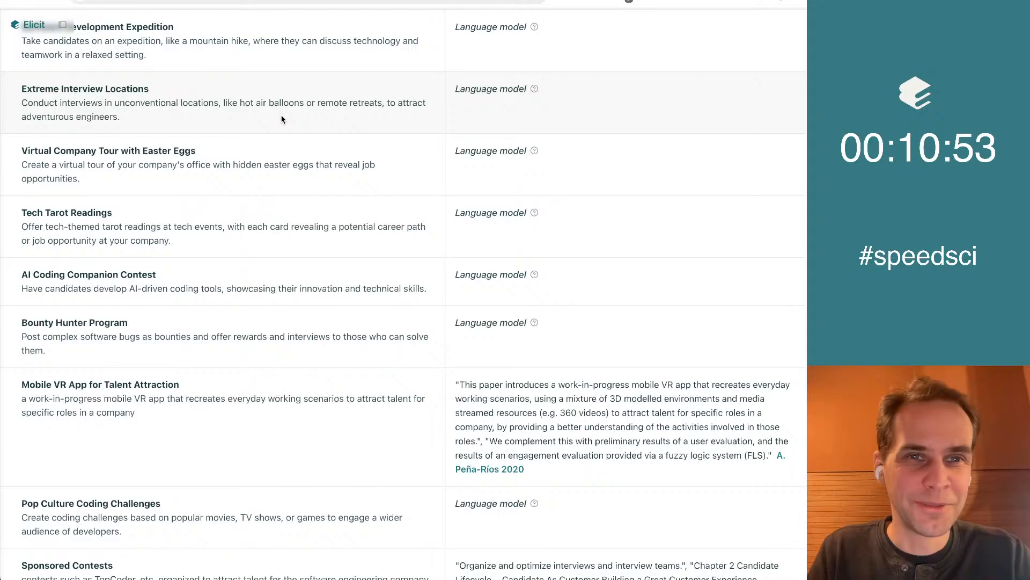
scroll(282, 118, down, 3)
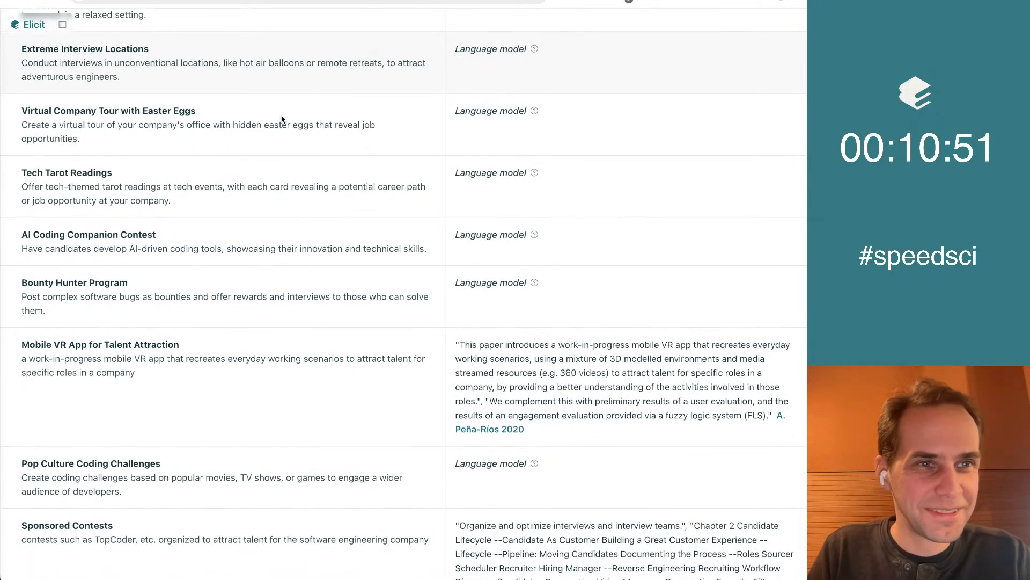
scroll(283, 119, down, 2)
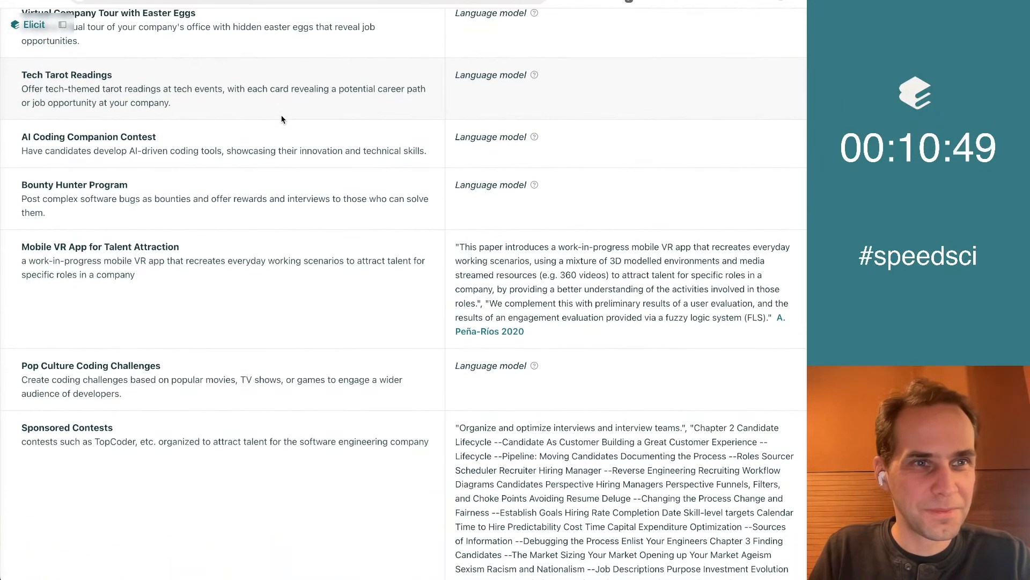
scroll(283, 119, down, 7)
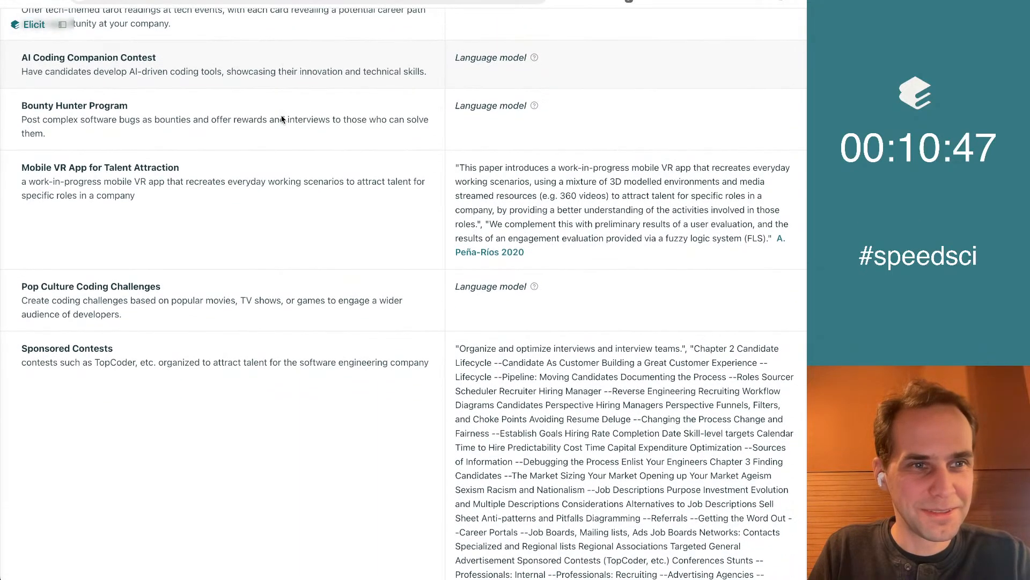
scroll(282, 117, down, 5)
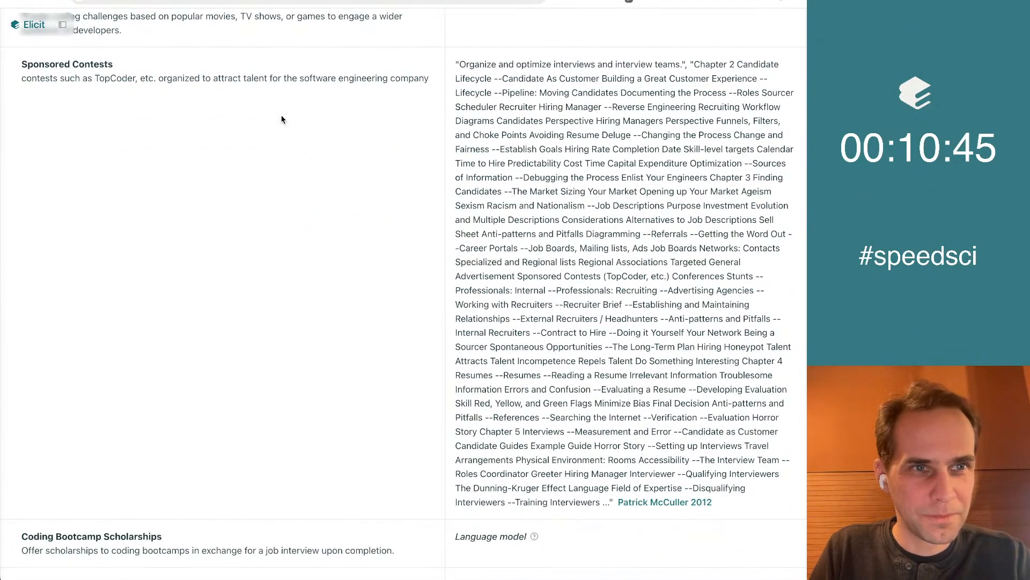
scroll(283, 118, down, 15)
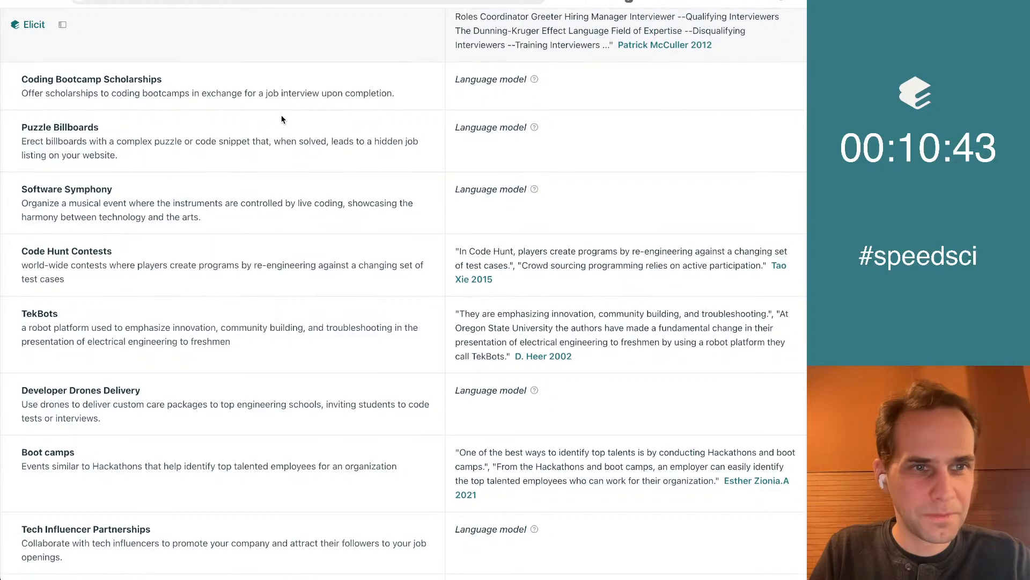
scroll(282, 118, down, 2)
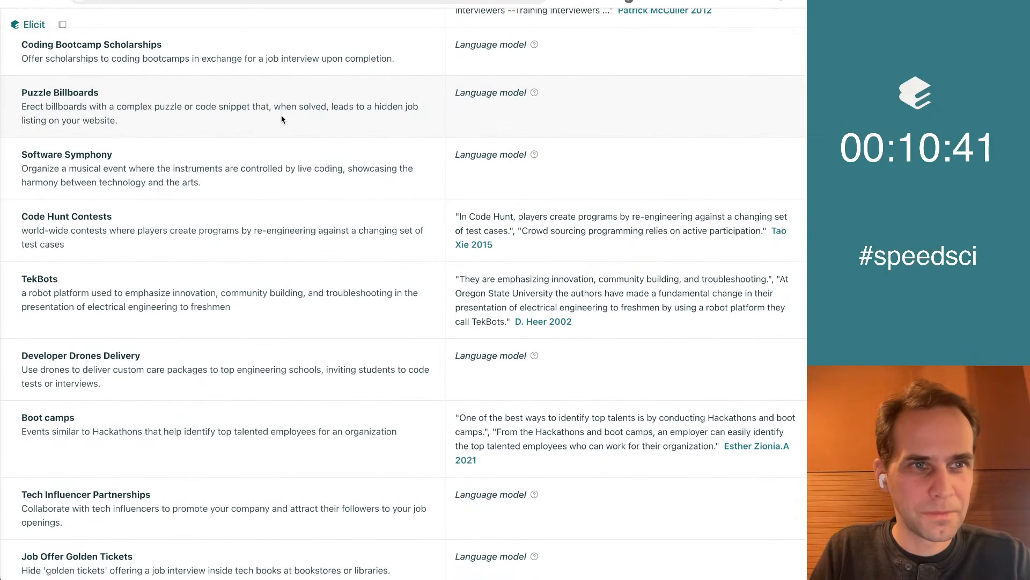
scroll(281, 119, down, 2)
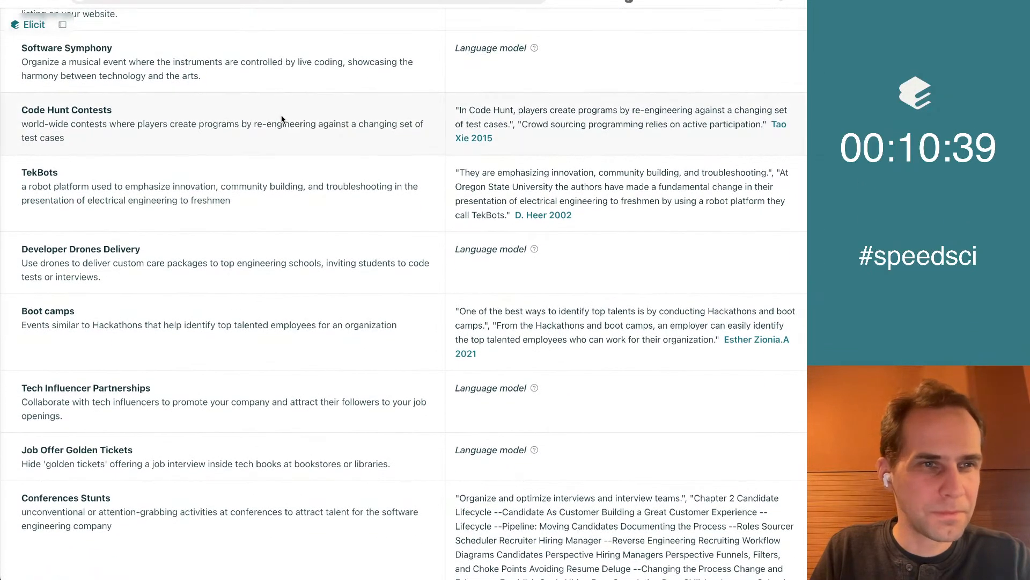
scroll(282, 119, down, 2)
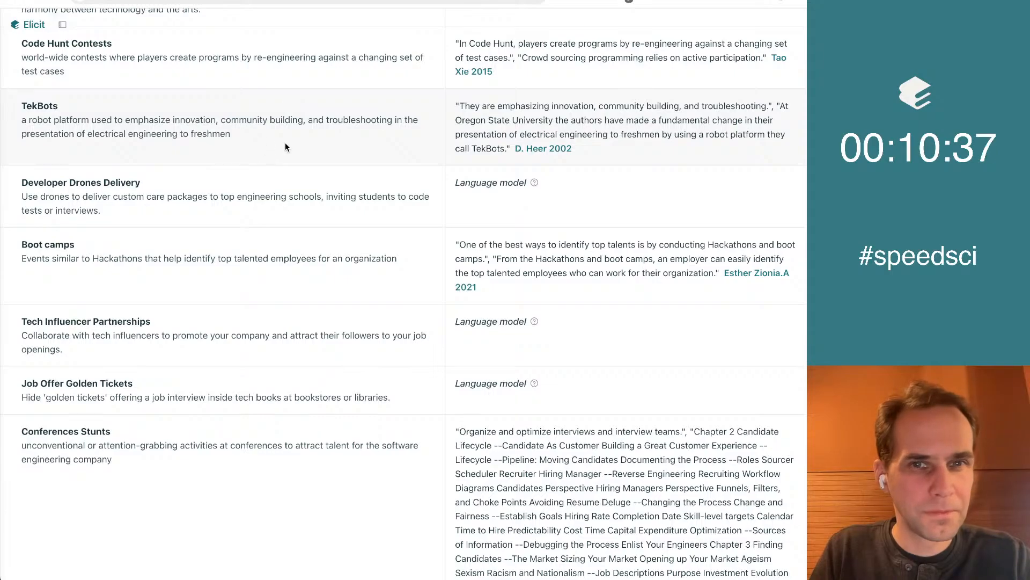
scroll(194, 140, down, 2)
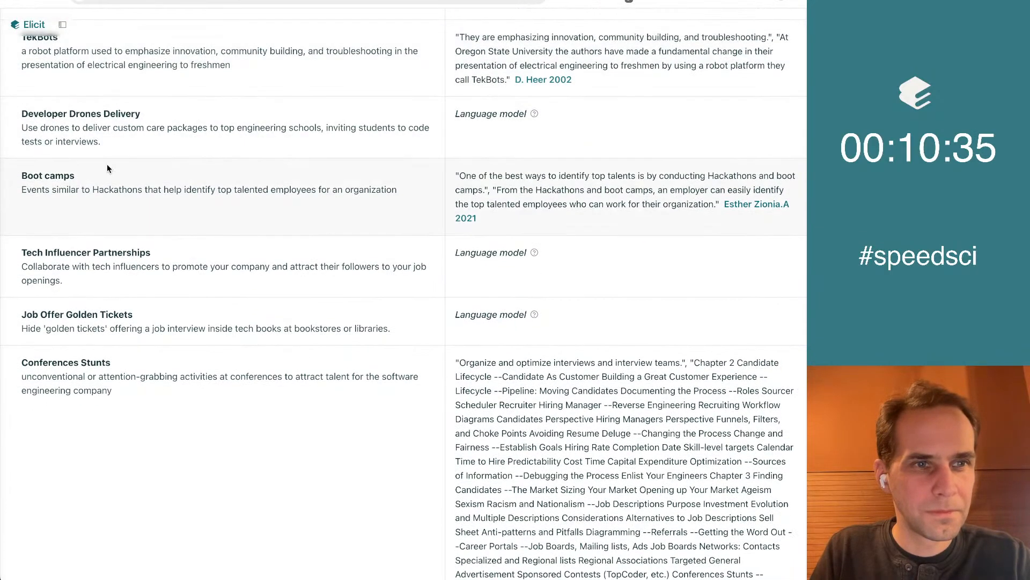
scroll(131, 211, down, 3)
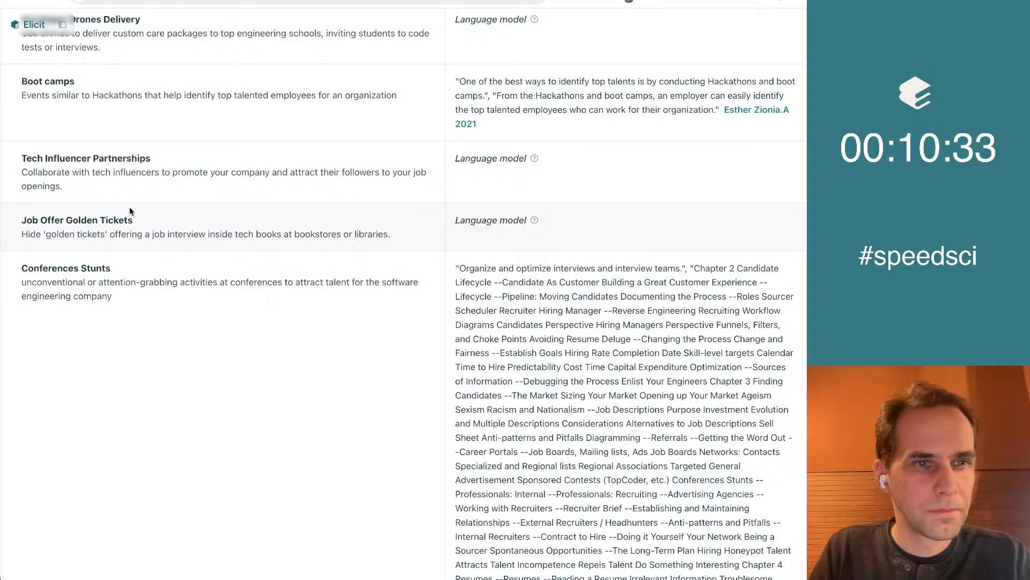
scroll(130, 210, down, 1)
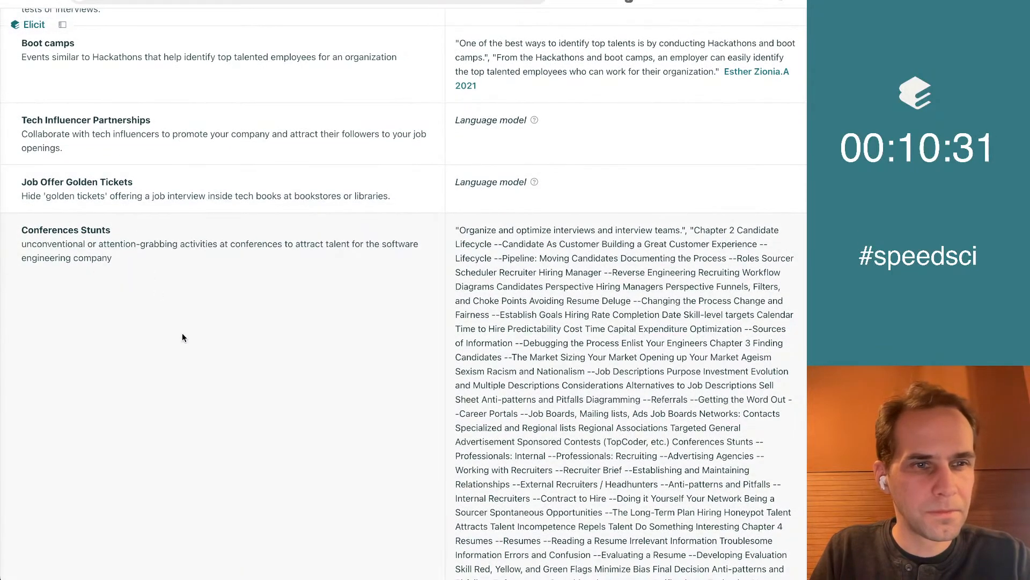
scroll(183, 334, down, 15)
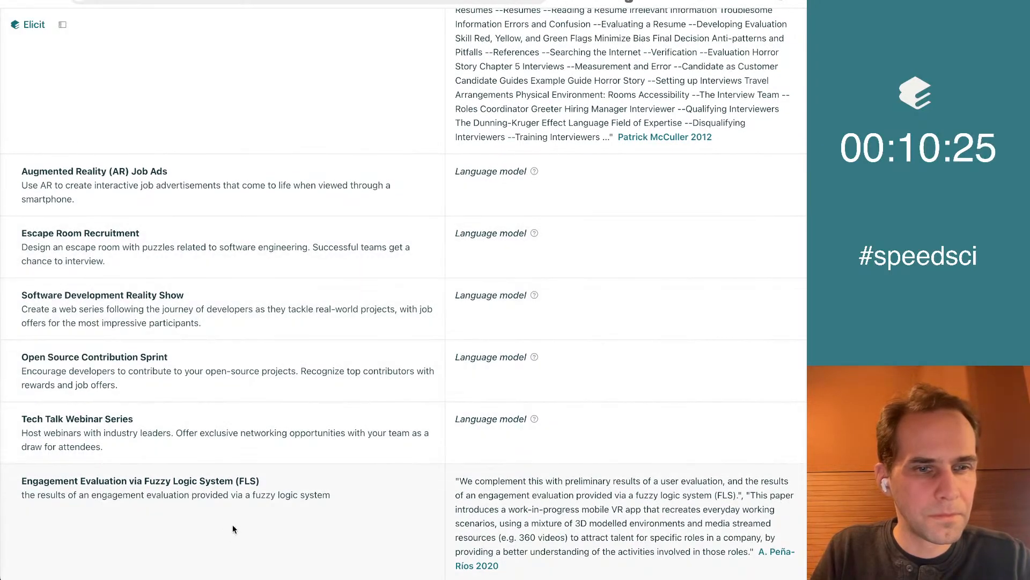
scroll(233, 524, up, 20)
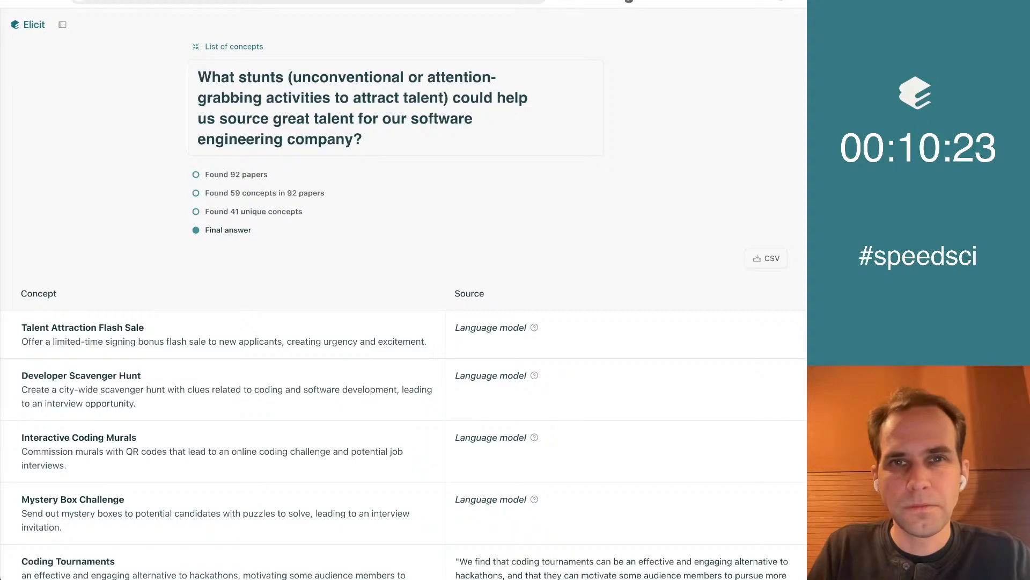
In the Google Doc, delete the empty bullet after Talent Hunt Road Trip and look over the list from its beginning
key(ctrl+Tab)
key(BackSpace)
key(BackSpace)
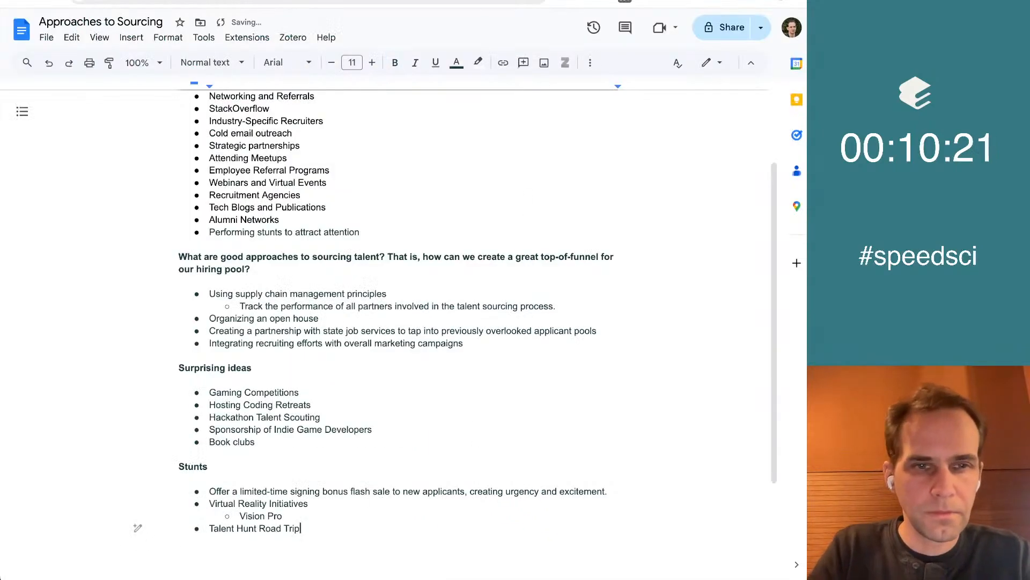
scroll(387, 333, up, 4)
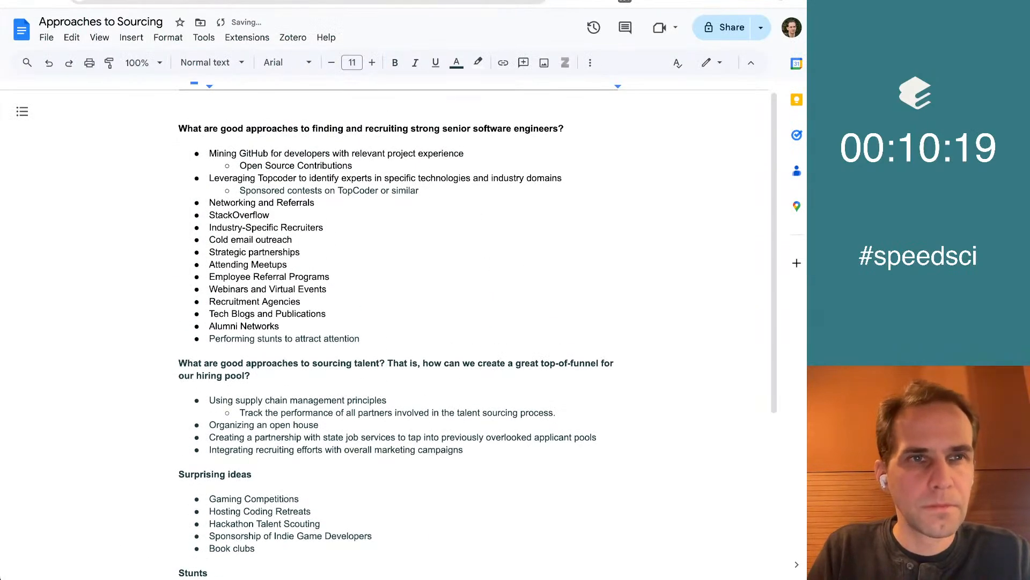
In the Elicit notebook, leave the enlarged paper table and collapse the results of the stunts question
key(ctrl+Tab)
scroll(425, 380, up, 2)
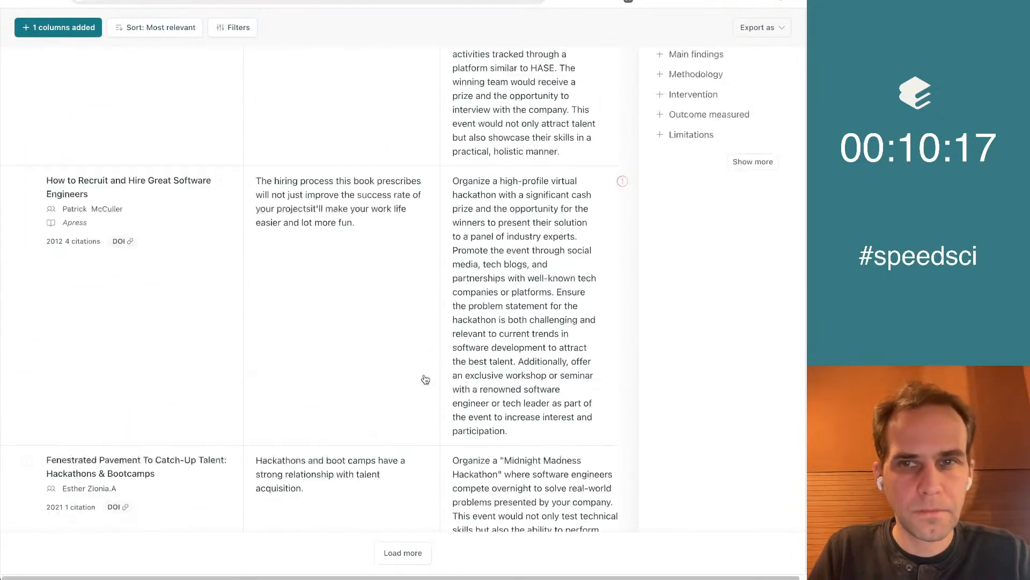
scroll(425, 379, up, 6)
click(784, 32)
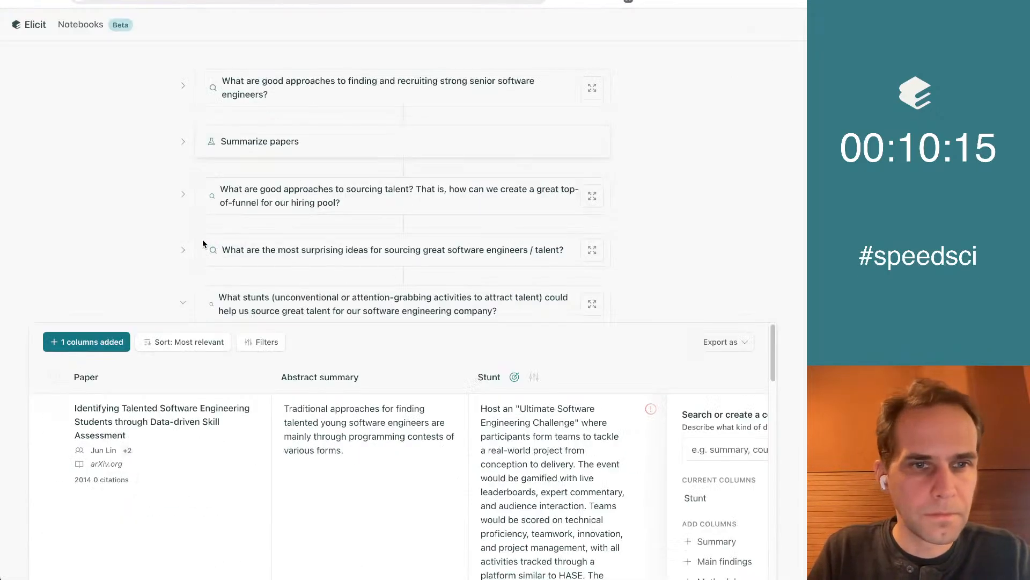
scroll(126, 243, down, 1)
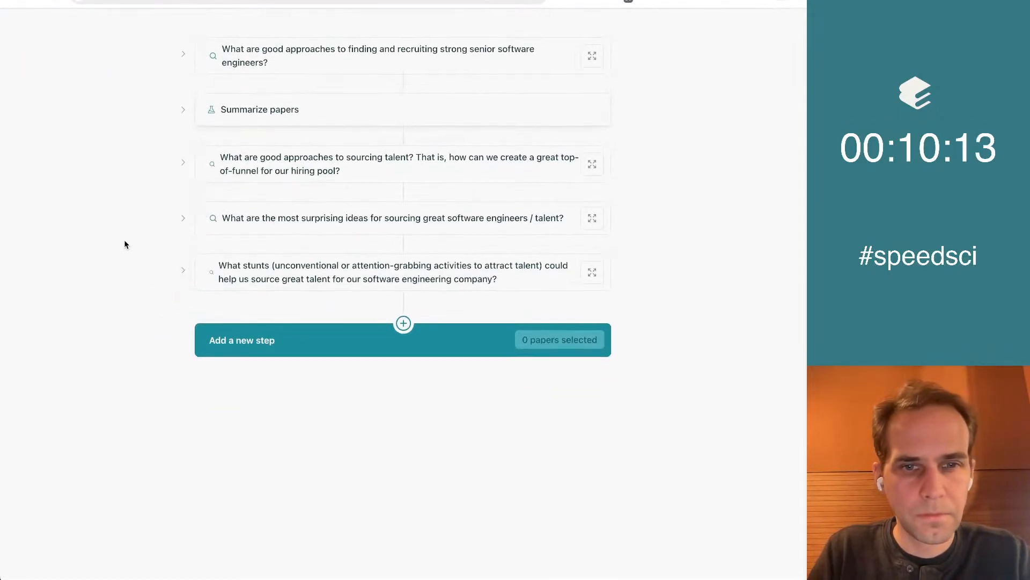
click(320, 344)
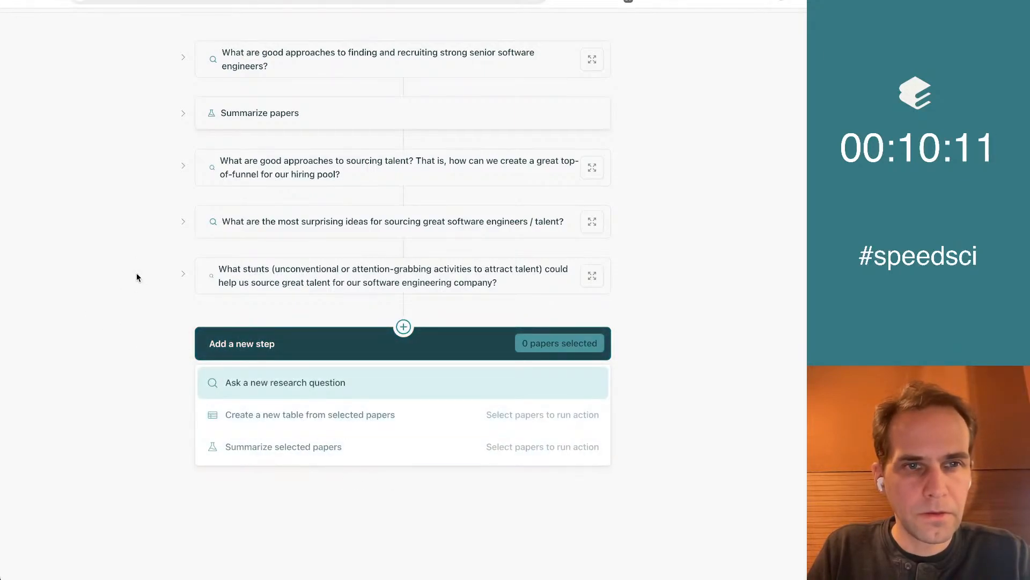
key(Escape)
click(532, 0)
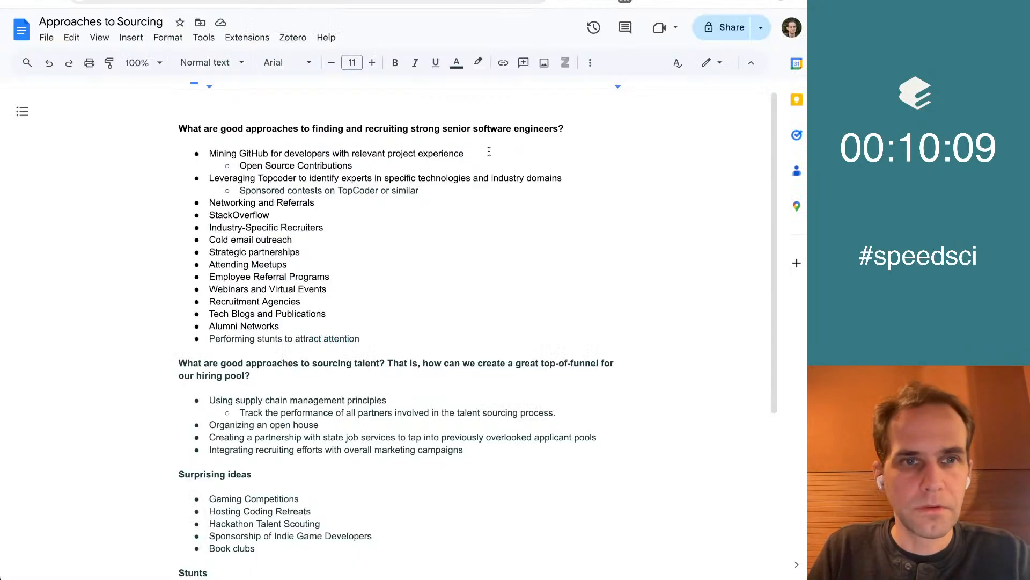
click(92, 1)
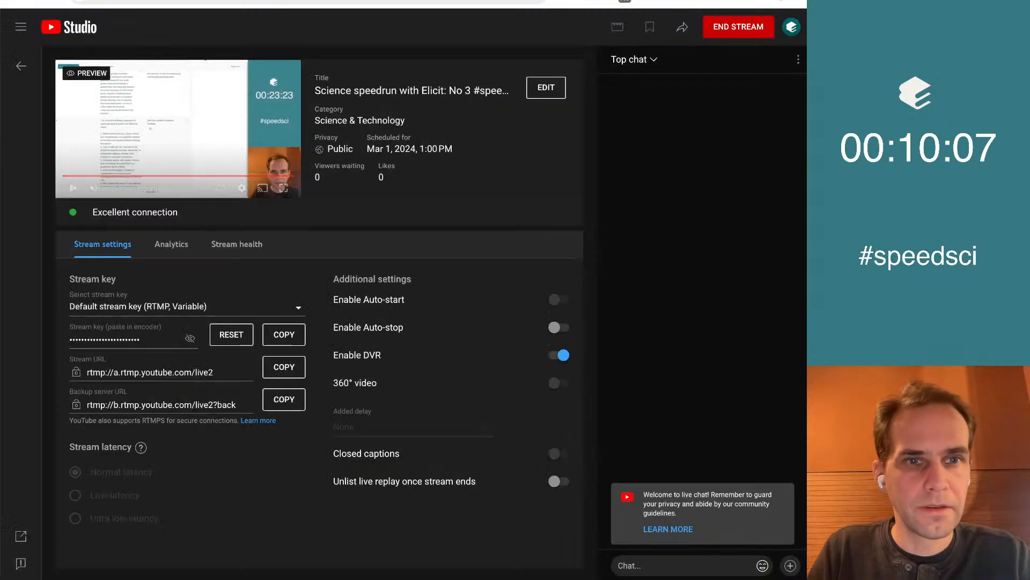
click(177, 1)
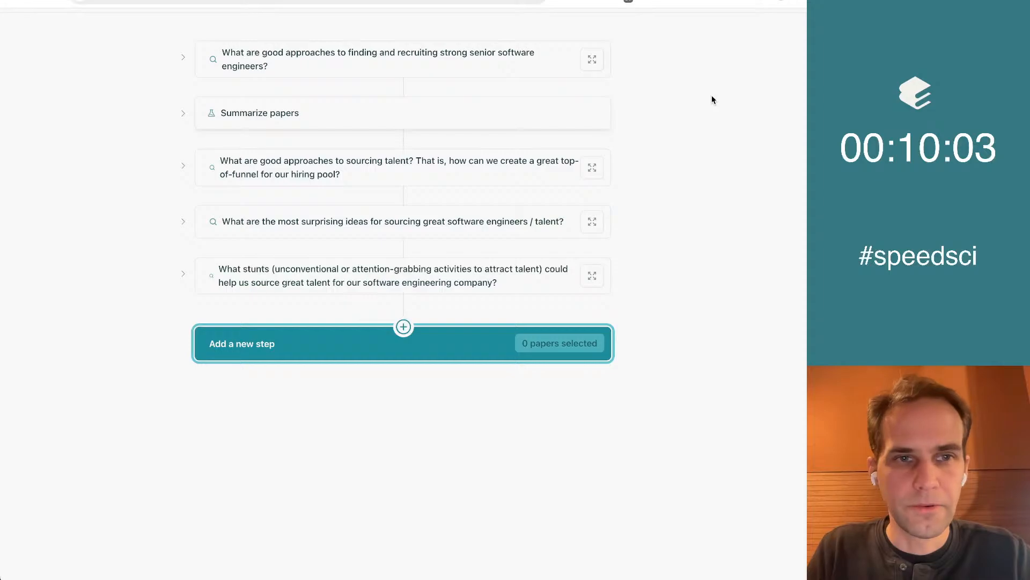
Switch to the "Approaches to Sourcing" Google Doc and review the collected ideas from the first question through Stunts
key(ctrl+Tab)
scroll(506, 294, down, 1)
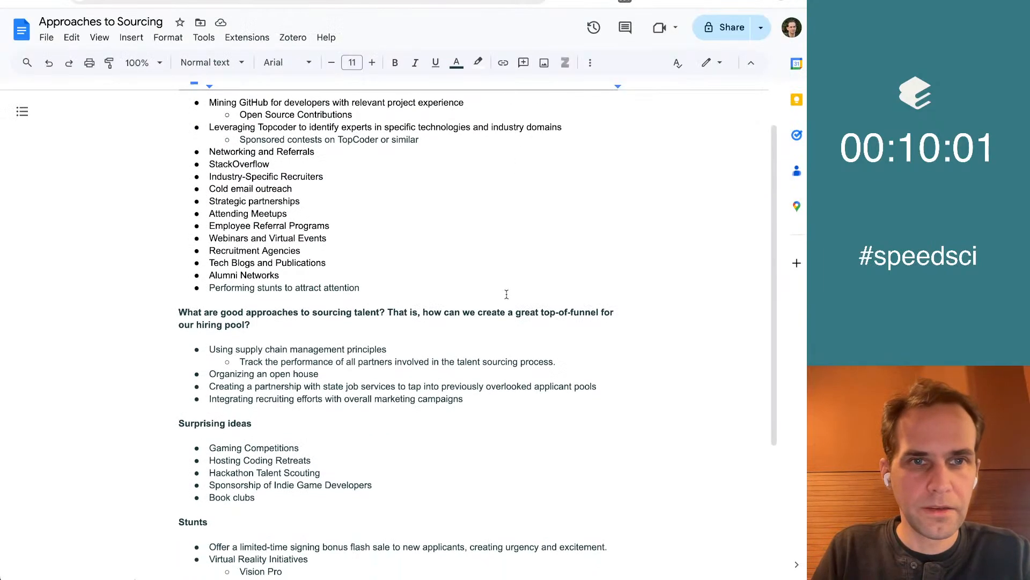
scroll(506, 294, up, 1)
drag(276, 144, 320, 264)
click(320, 265)
scroll(321, 268, down, 3)
scroll(320, 268, up, 3)
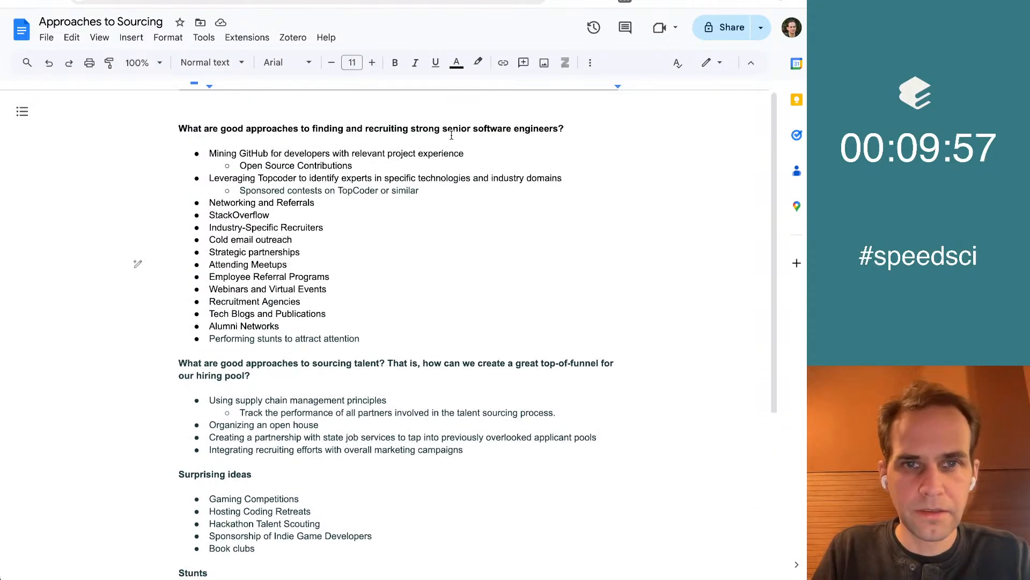
scroll(546, 260, down, 3)
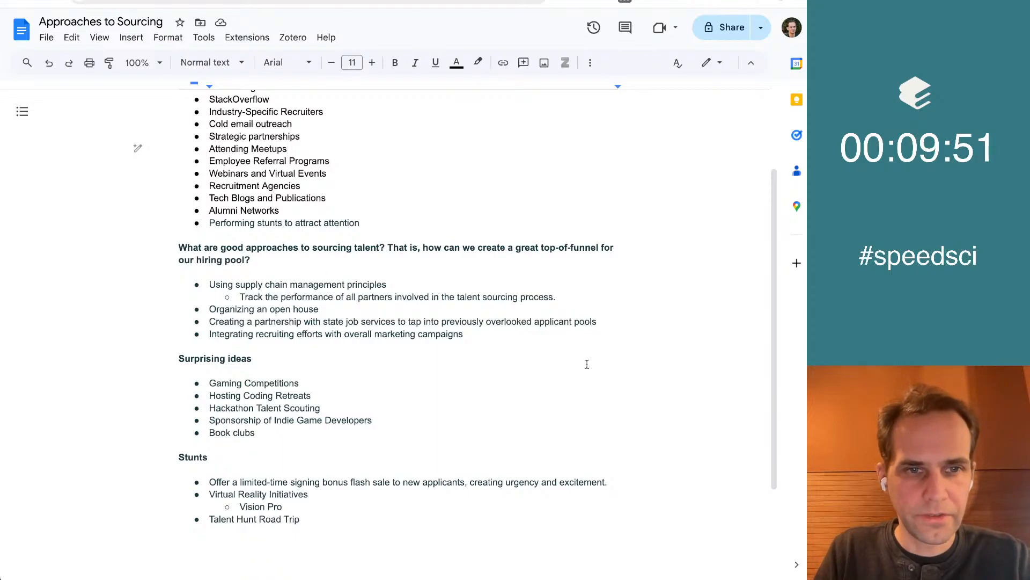
Make the bullet "Using supply chain management principles" under the talent sourcing question bold
scroll(374, 306, up, 1)
click(241, 295)
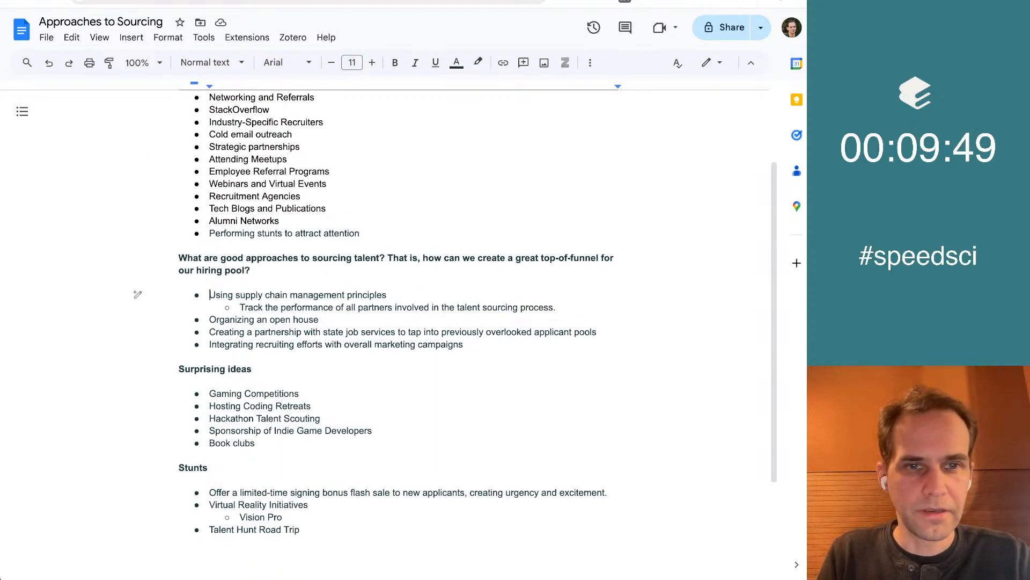
key(shift+End)
key(ctrl+b)
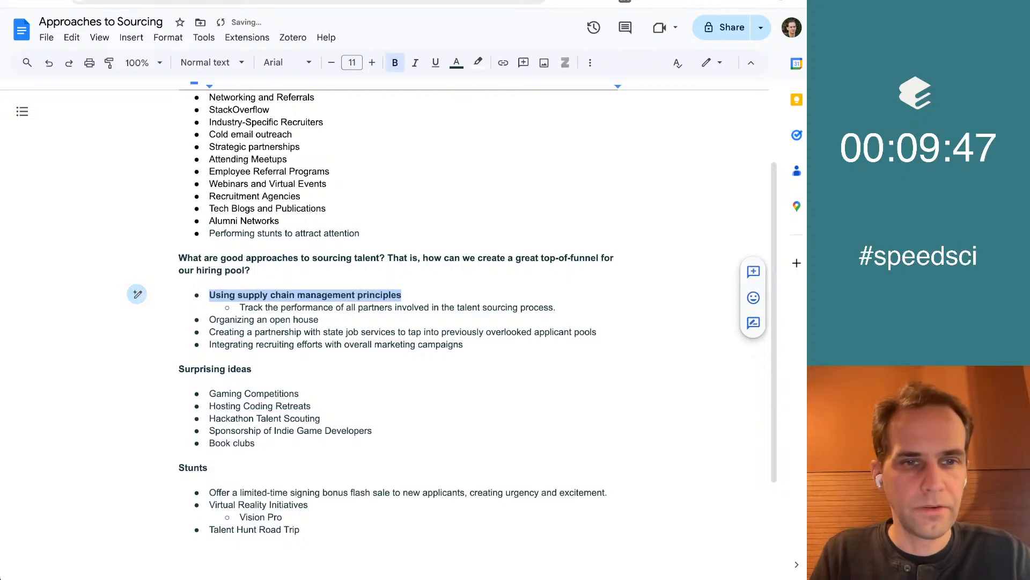
key(ctrl+b)
key(ctrl+b)
Look through the remaining ideas in the document for other approaches worth exploring further
scroll(376, 349, up, 1)
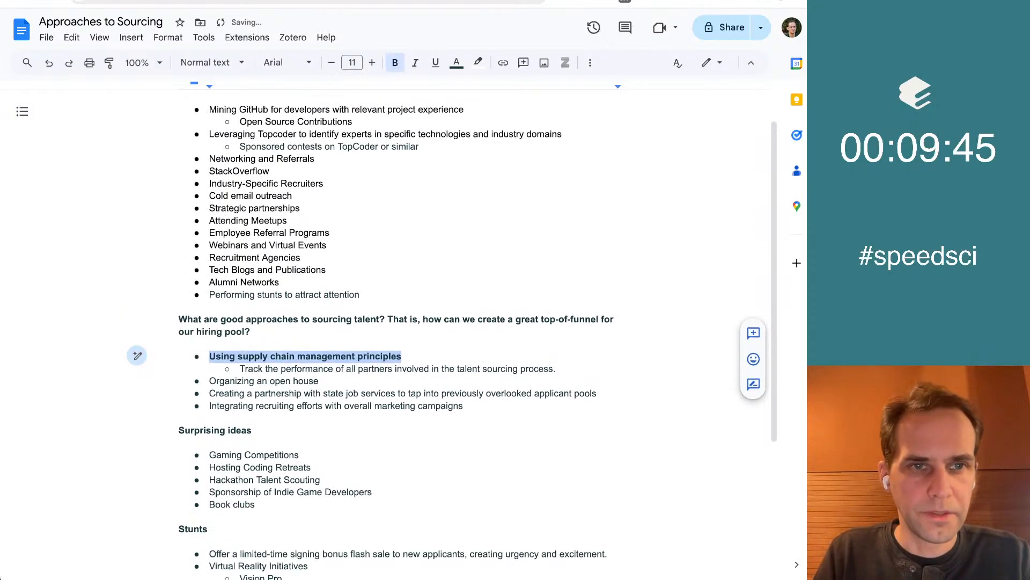
scroll(376, 349, down, 3)
click(402, 371)
key(Up)
key(Up)
key(Up)
key(Up)
key(Down)
key(Down)
key(Down)
key(Down)
key(Down)
key(Down)
key(Down)
key(Down)
key(Down)
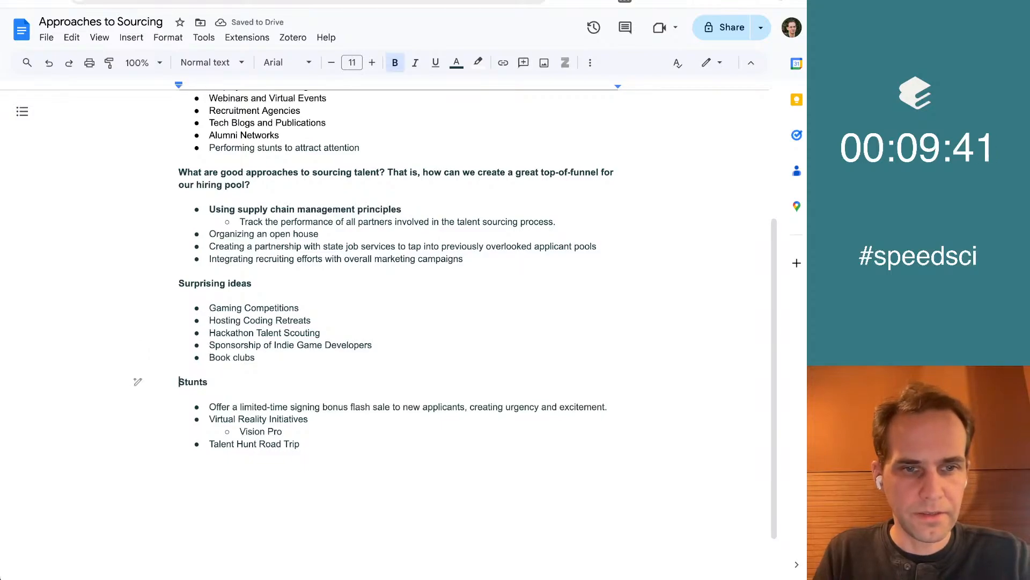
scroll(398, 335, up, 5)
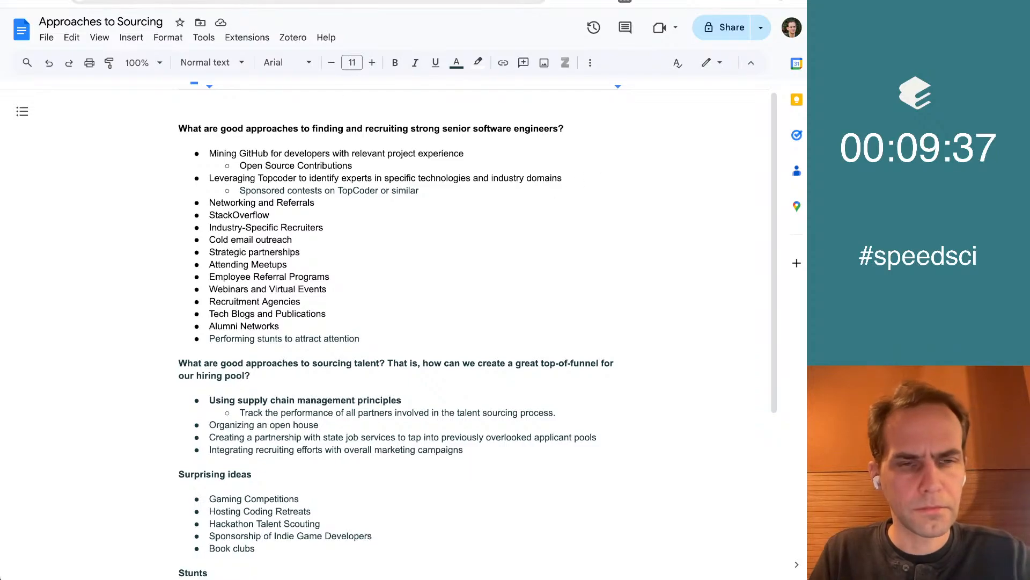
Copy the phrase "supply chain management principles" from the bold bullet in the document
click(318, 401)
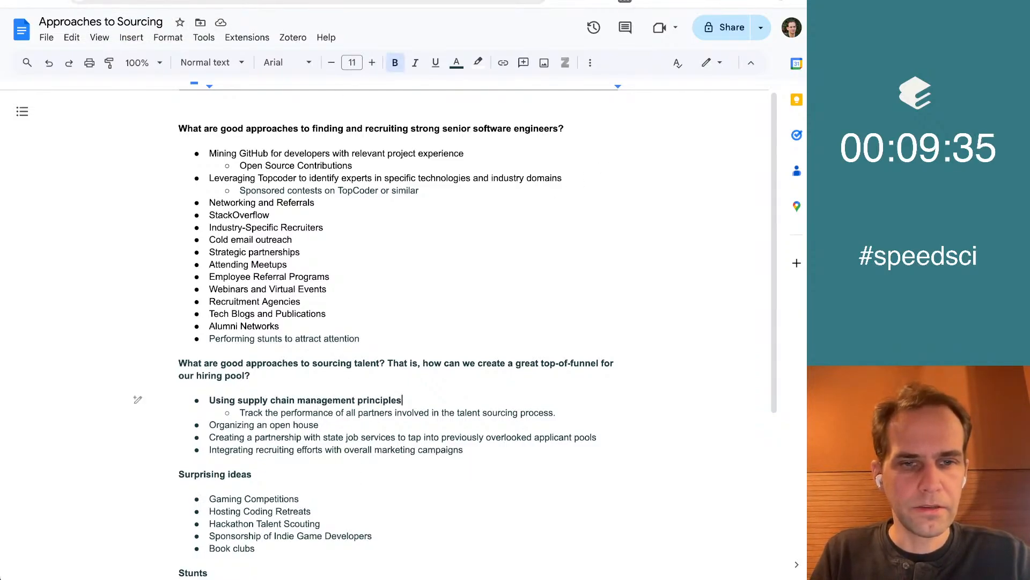
key(ctrl+shift+Left)
key(ctrl+shift+Left)
key(ctrl+shift+Left)
key(ctrl+shift+Left)
key(super+c)
key(Home)
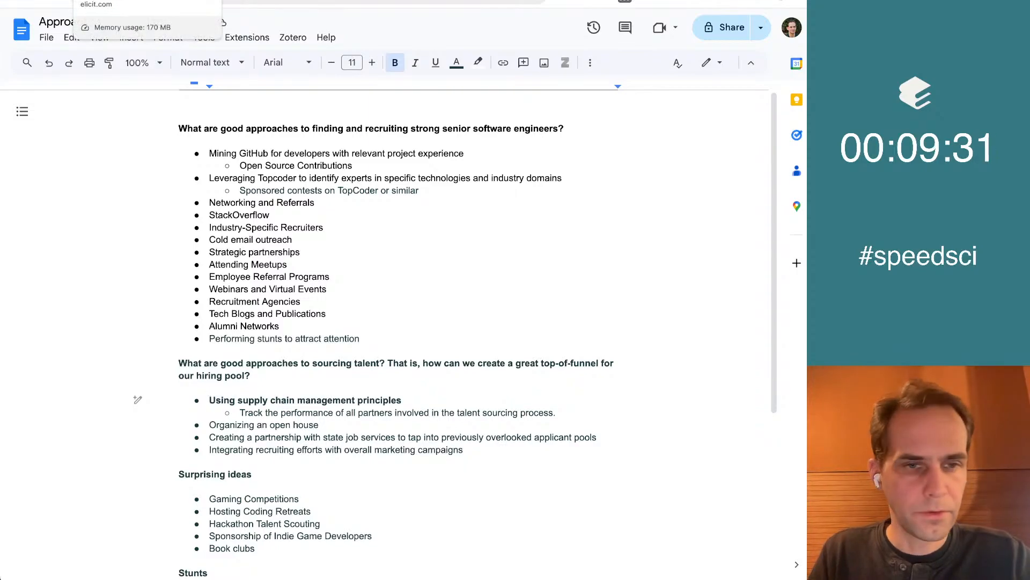
In the Elicit notebook, draft the question "What are the core supply chain management principles?" in a new step and copy its text
click(118, 0)
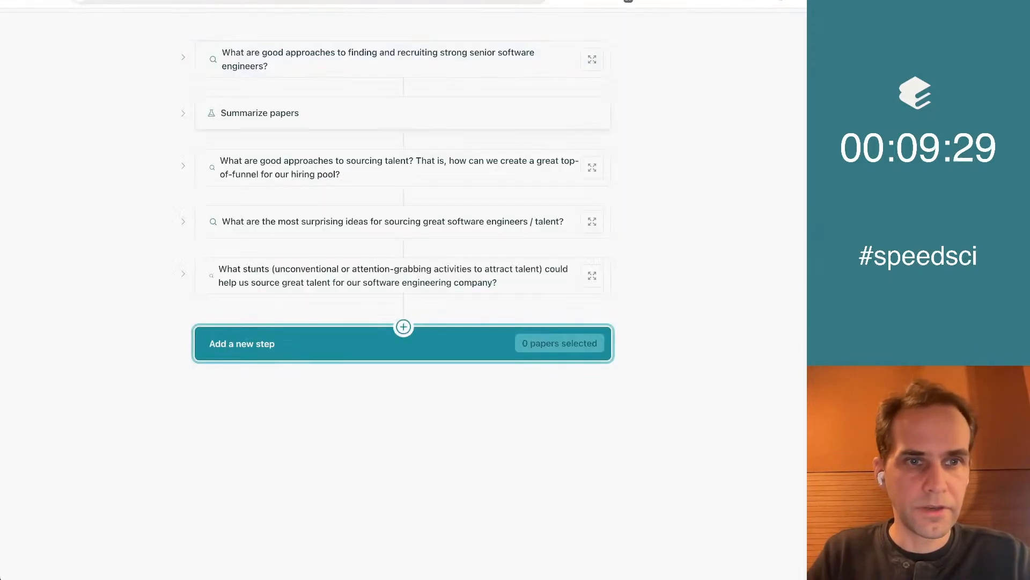
click(327, 346)
click(253, 389)
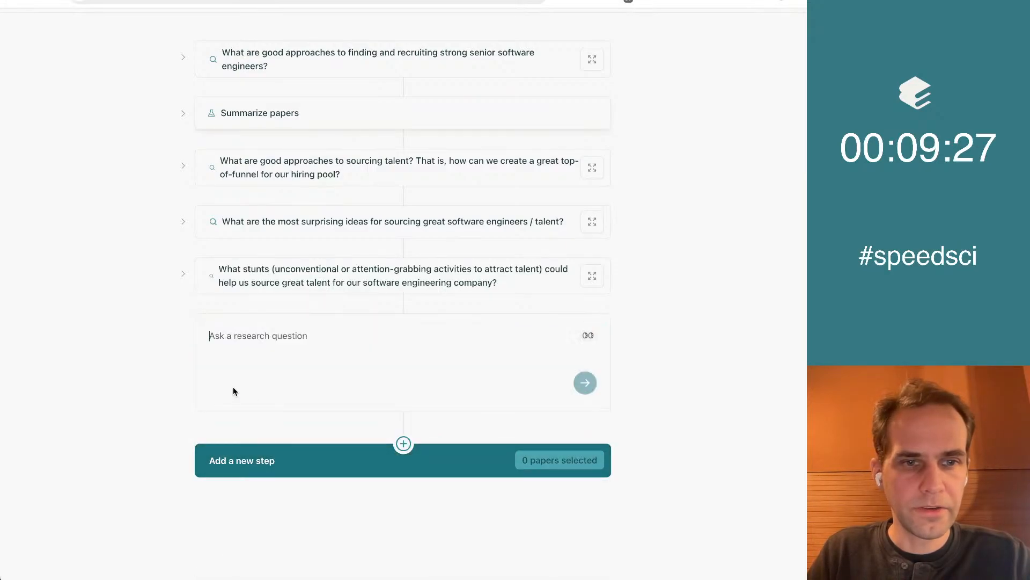
key(super+v)
key(super+Left)
text(What ar)
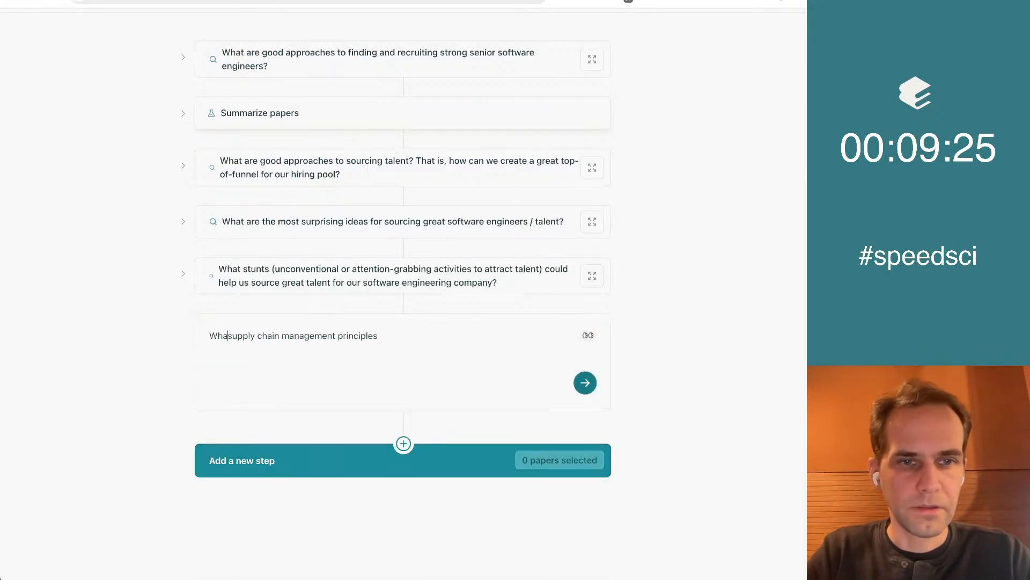
text(e the core)
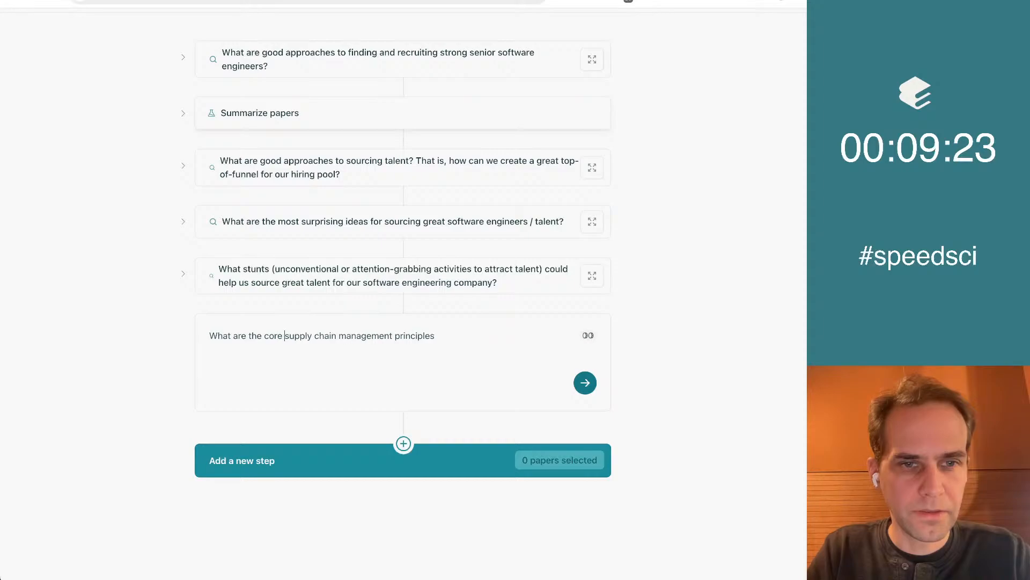
key(super+a)
key(ctrl+c)
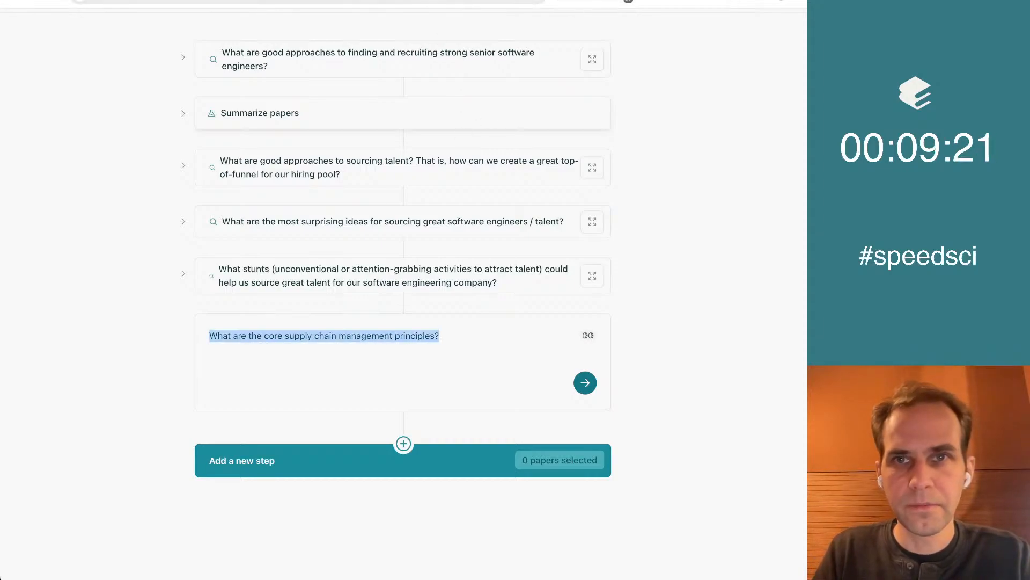
On Elicit's List of concepts page, replace the stunts question with "What are the core supply chain management principles?" and run it
click(523, 0)
click(277, 89)
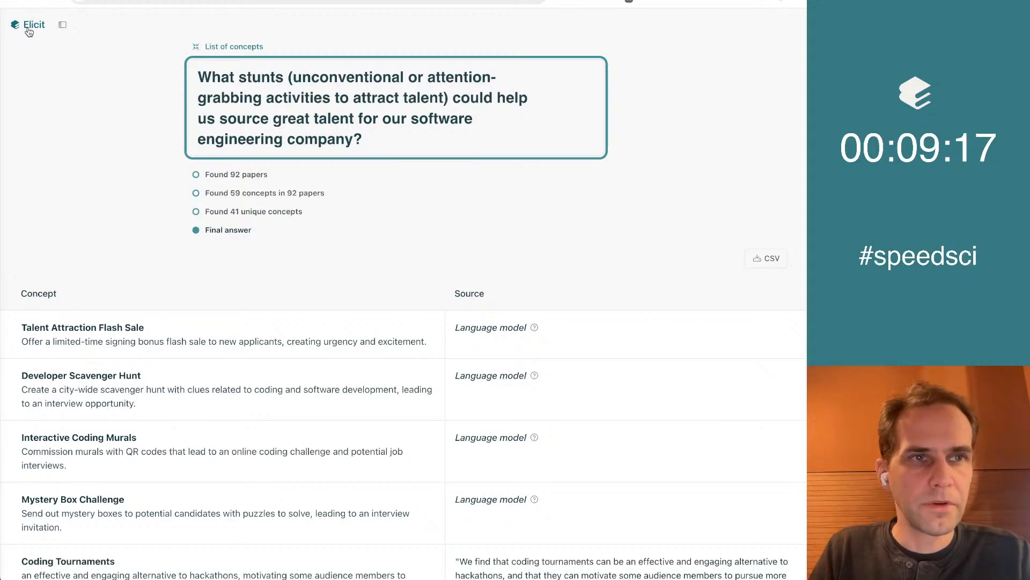
key(ctrl+a)
key(ctrl+v)
key(Return)
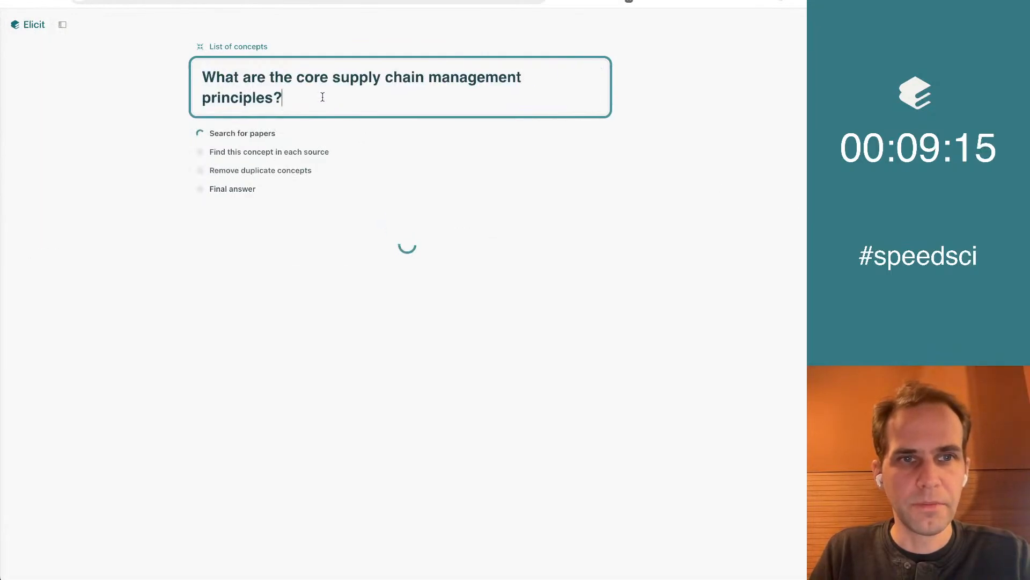
Return to the Elicit notebook and submit the drafted supply chain management question as a paper search
click(188, 1)
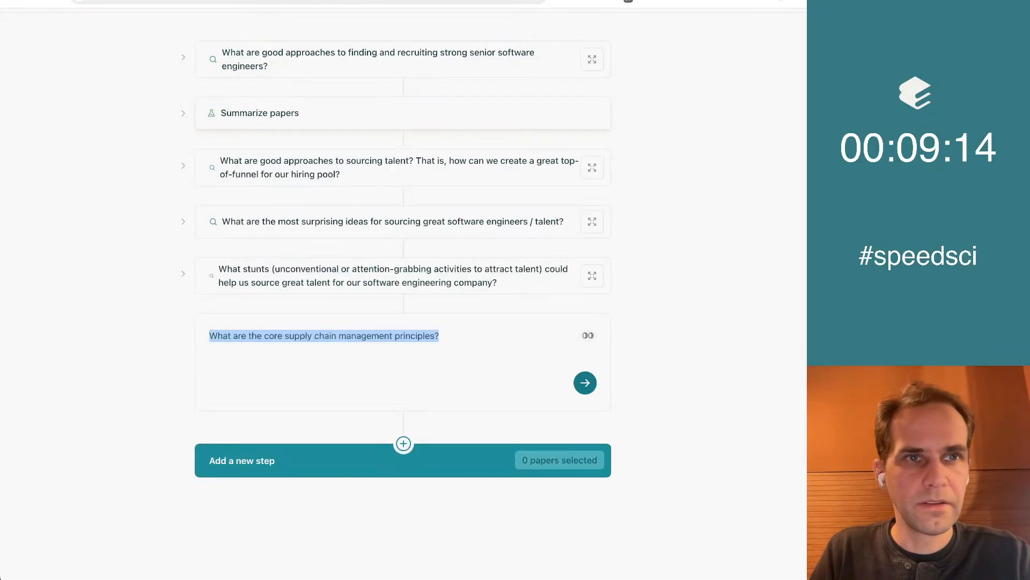
click(492, 335)
click(586, 383)
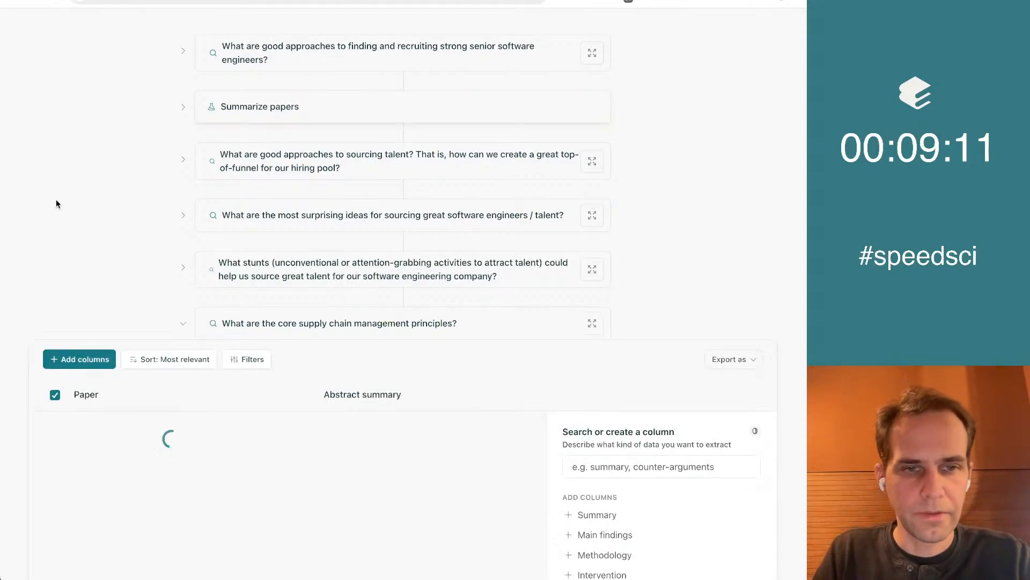
Start a custom column named "What are the core supply chain principles mentioned?" for the supply chain paper table
click(667, 314)
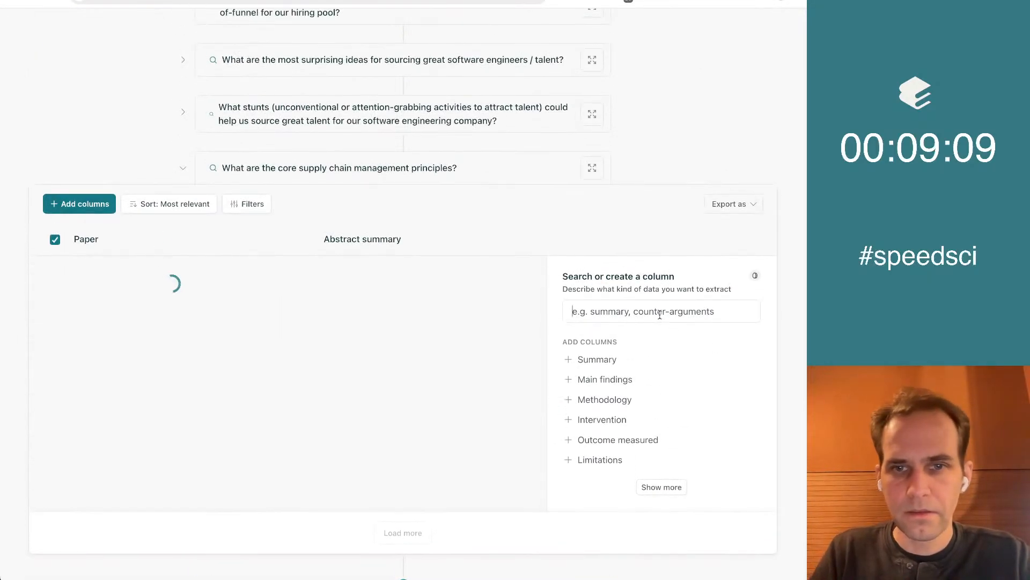
text(What aree)
key(BackSpace)
text(the core prin)
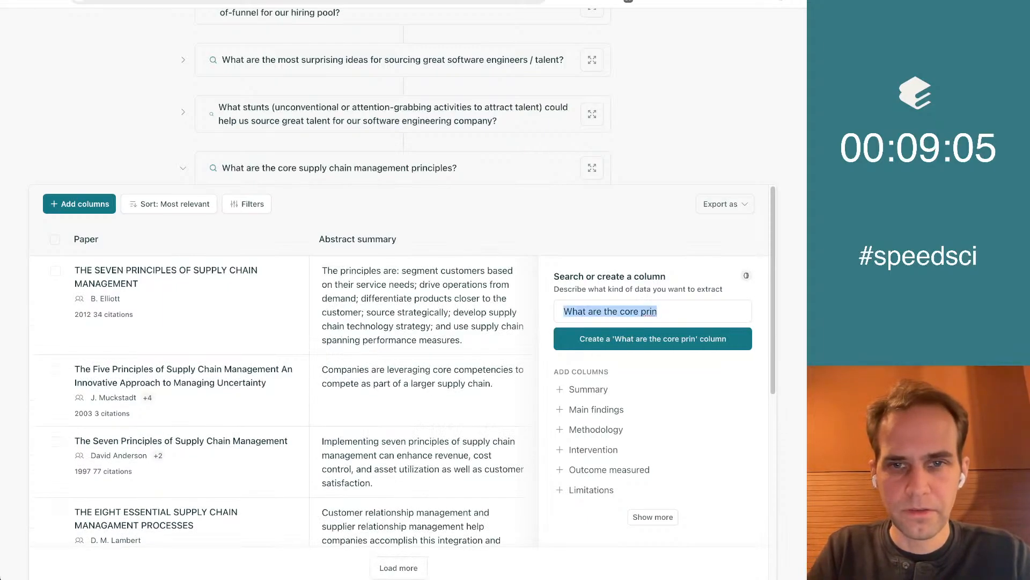
key(alt+BackSpace)
text(supply chain principles ma)
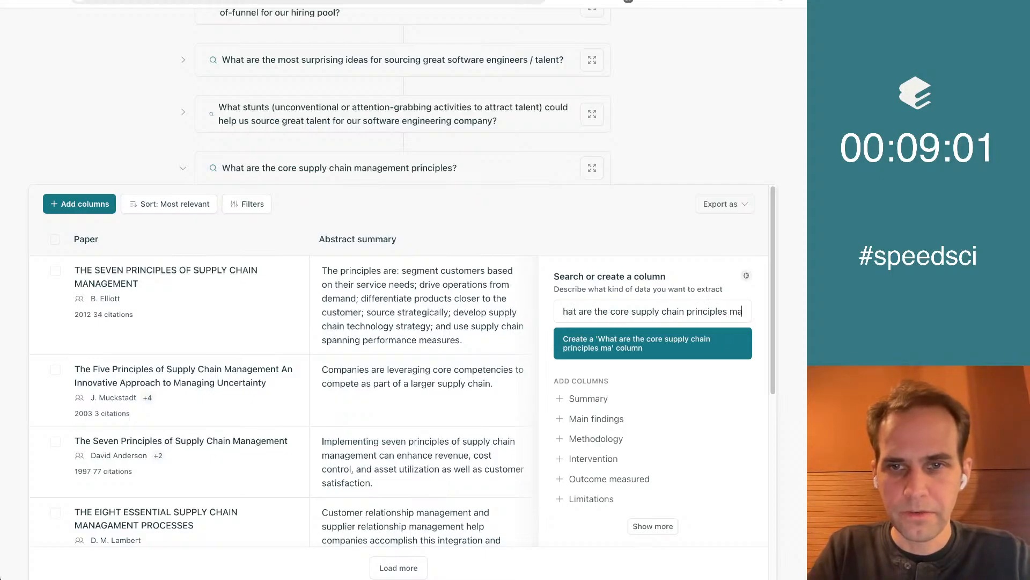
key(BackSpace)
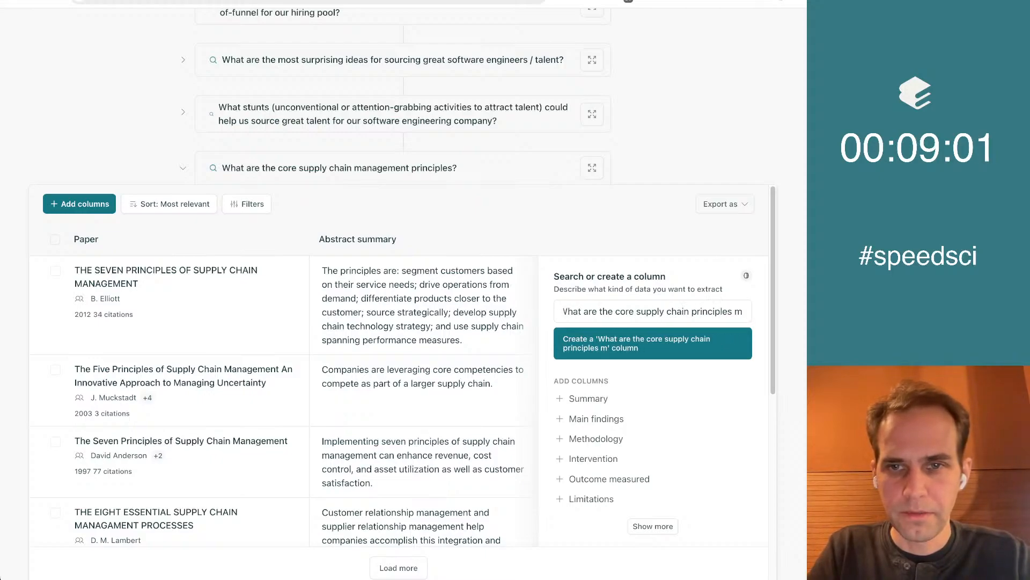
text(entioned?)
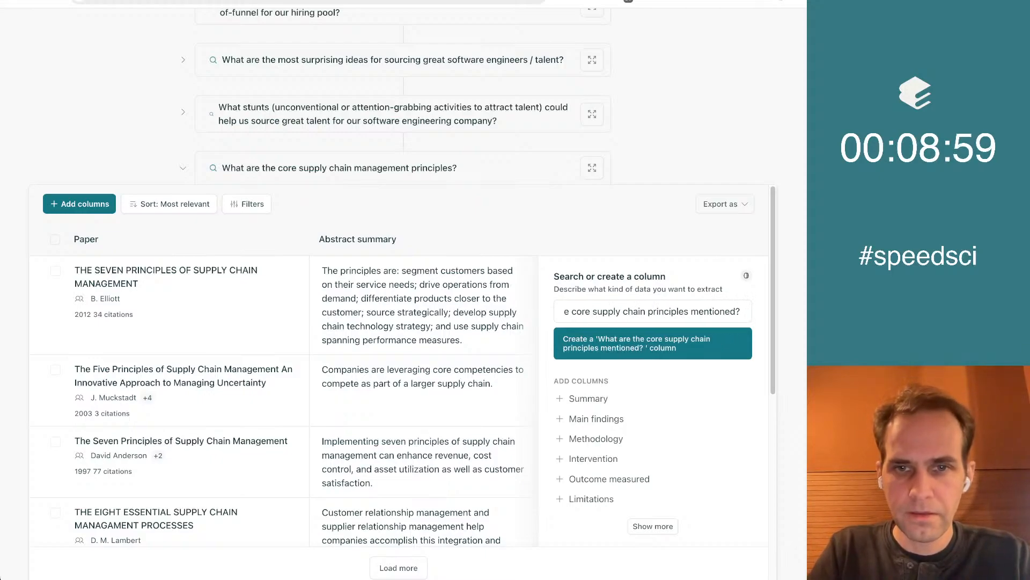
click(637, 348)
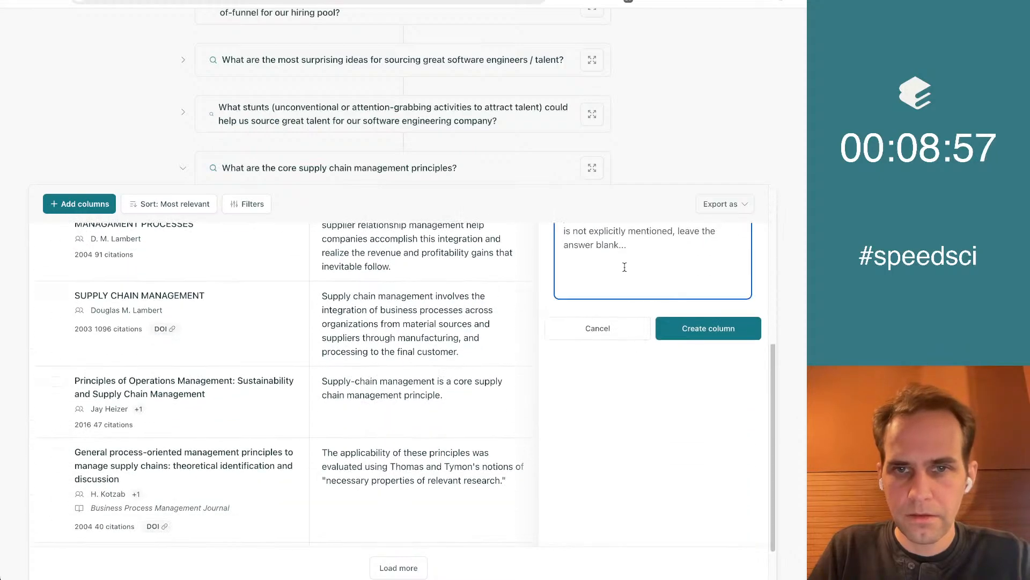
Give the column the instructions "Make a bulleted list, one principle per line" and create it
text(L)
text(ake a b)
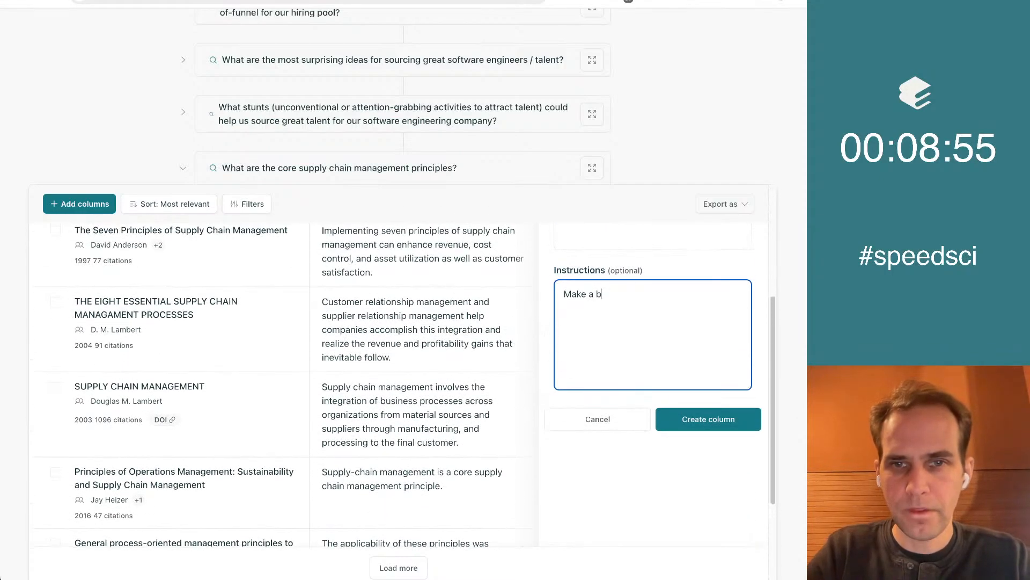
text(ulleted list, one pe)
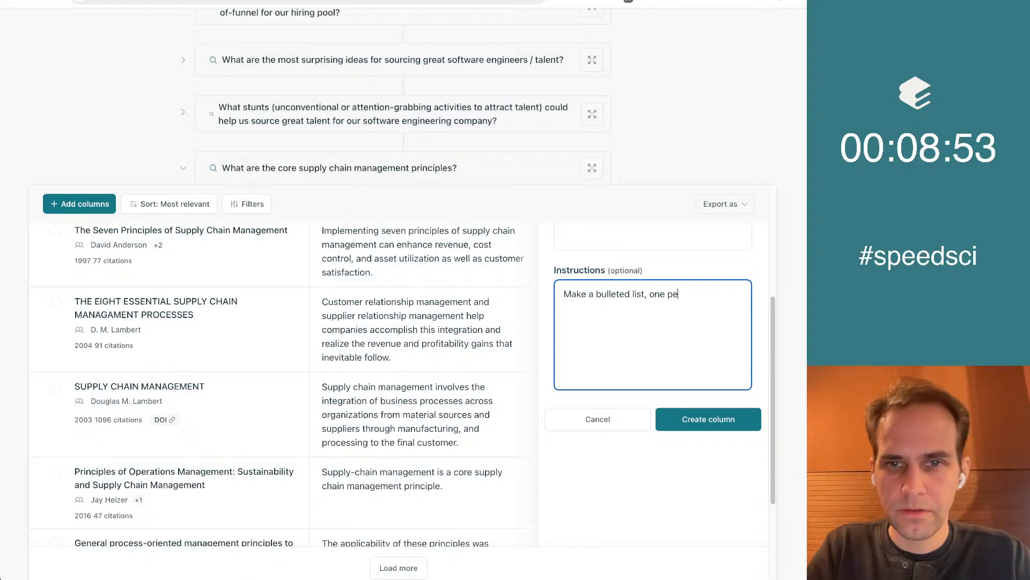
text(r line)
click(668, 295)
text(principle per line)
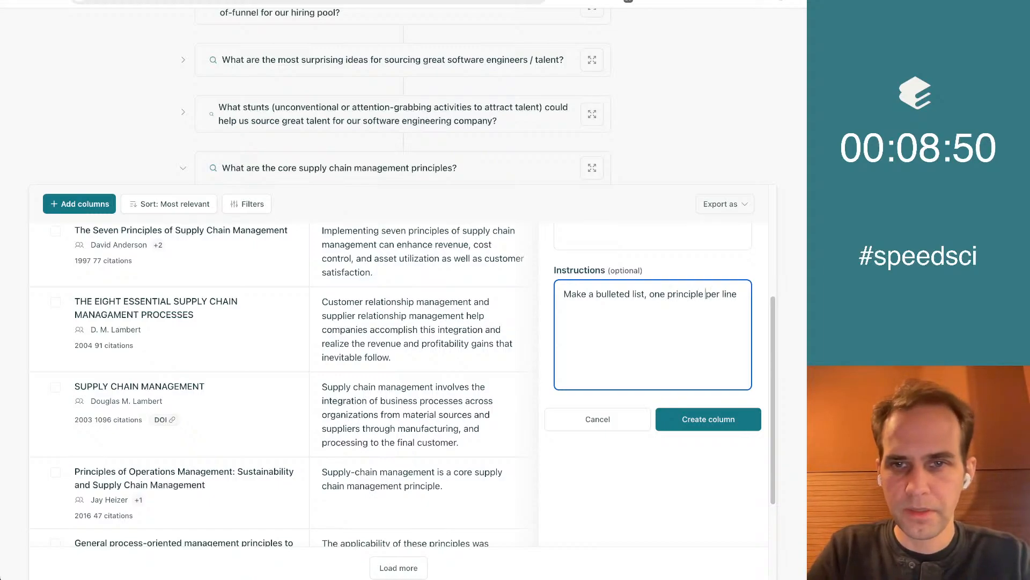
scroll(617, 357, up, 4)
scroll(617, 357, down, 3)
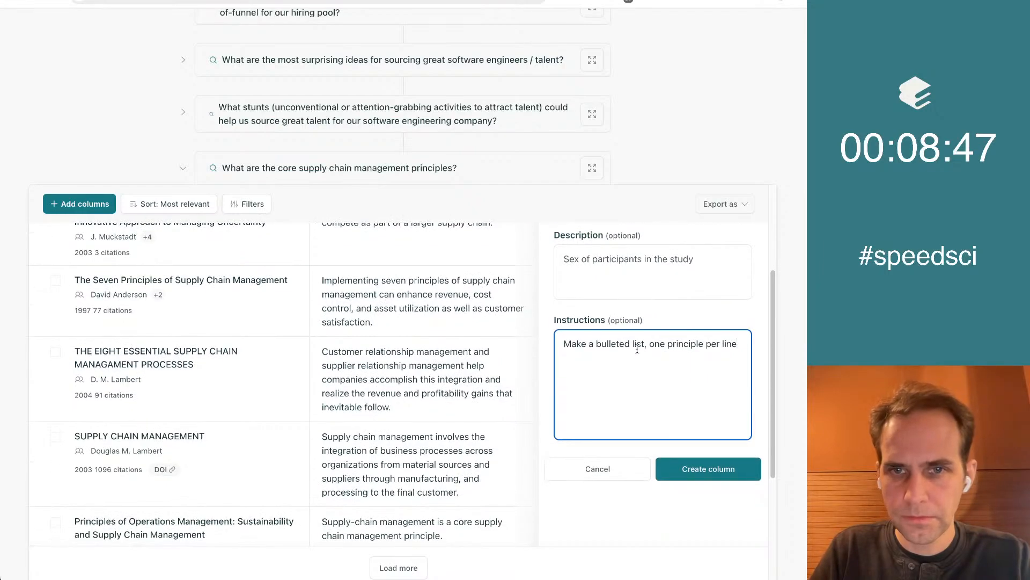
click(691, 471)
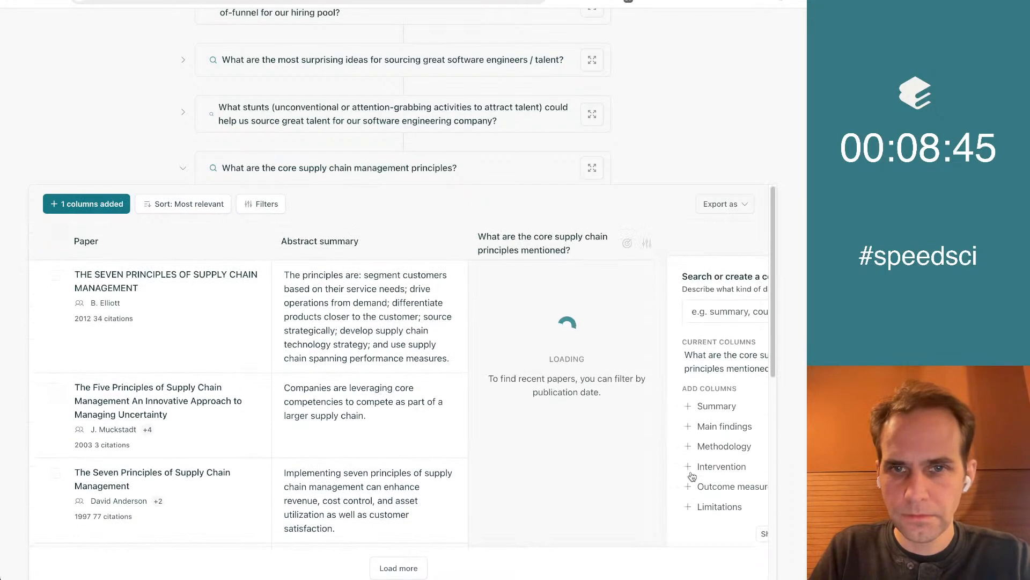
Enlarge the supply chain paper table and check the extracted principles as well as the list of concepts
scroll(558, 232, down, 3)
scroll(559, 232, up, 3)
click(592, 168)
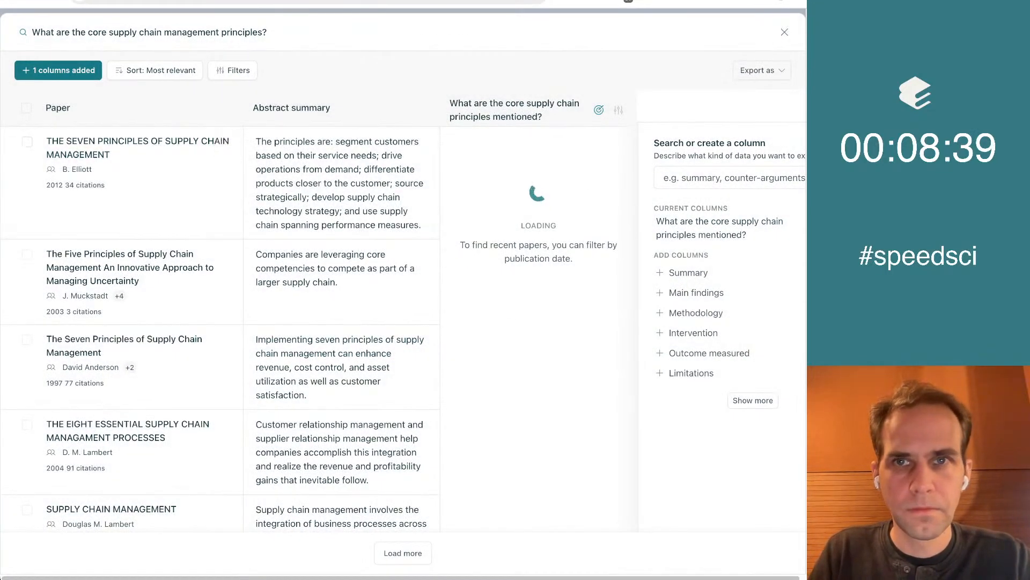
key(Escape)
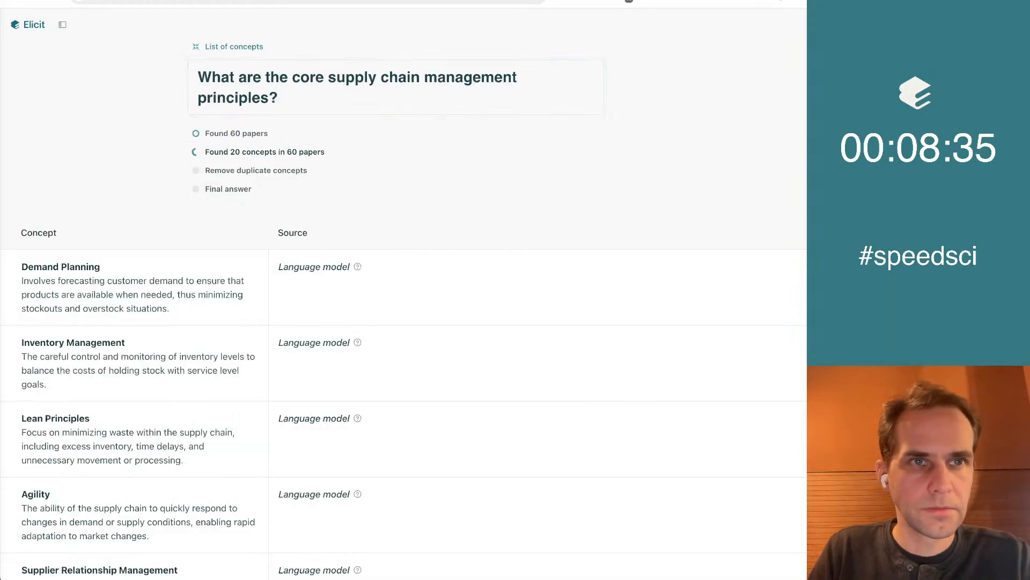
key(ctrl+shift+Tab)
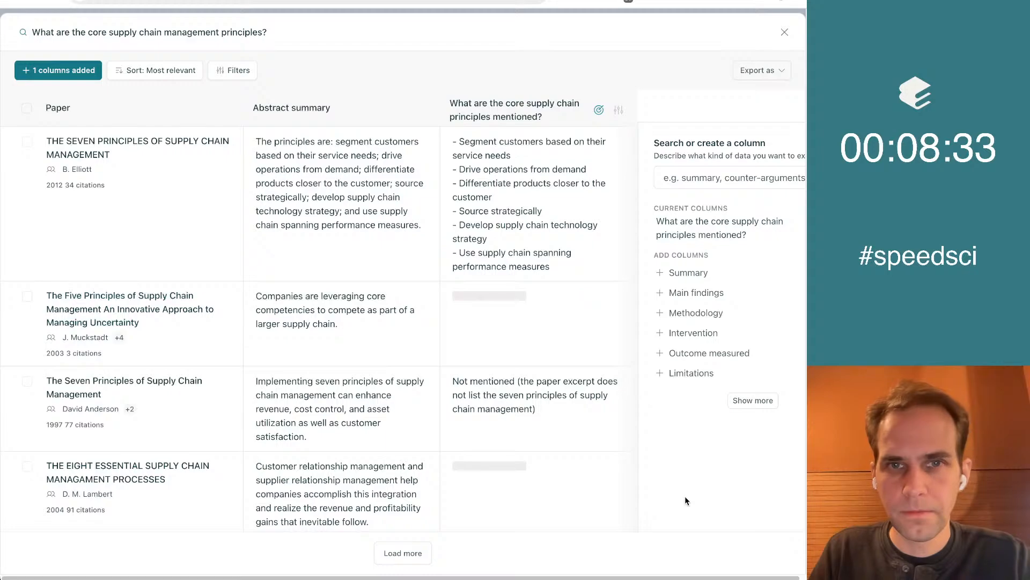
scroll(685, 496, down, 1)
scroll(684, 496, up, 1)
Switch to the Google Doc "Approaches to Sourcing" and add the line "Supply chain management principles" below the Stunts list
click(515, 1)
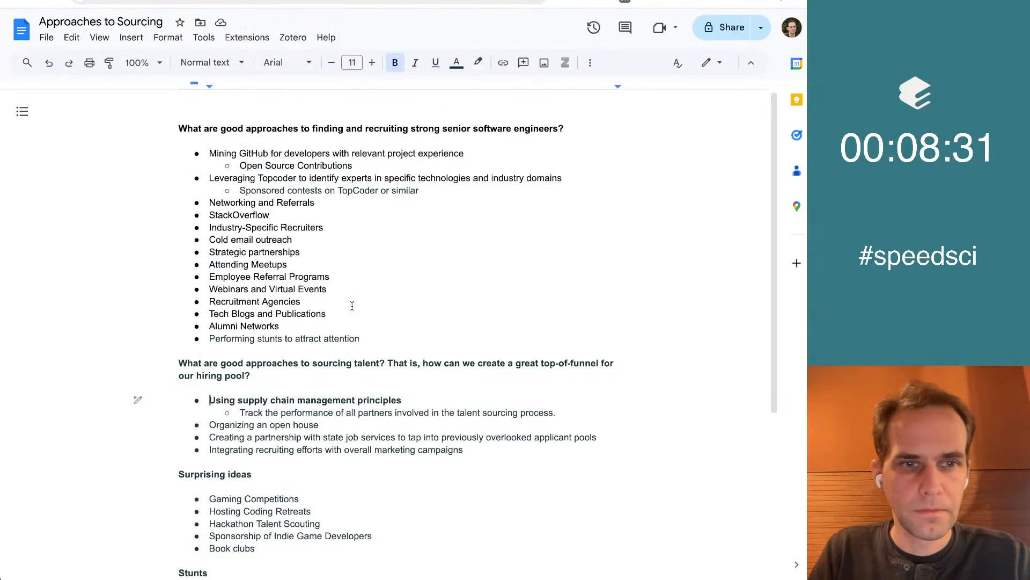
scroll(359, 299, down, 5)
click(297, 457)
key(Return)
key(Return)
key(Return)
text(Supply chain manage)
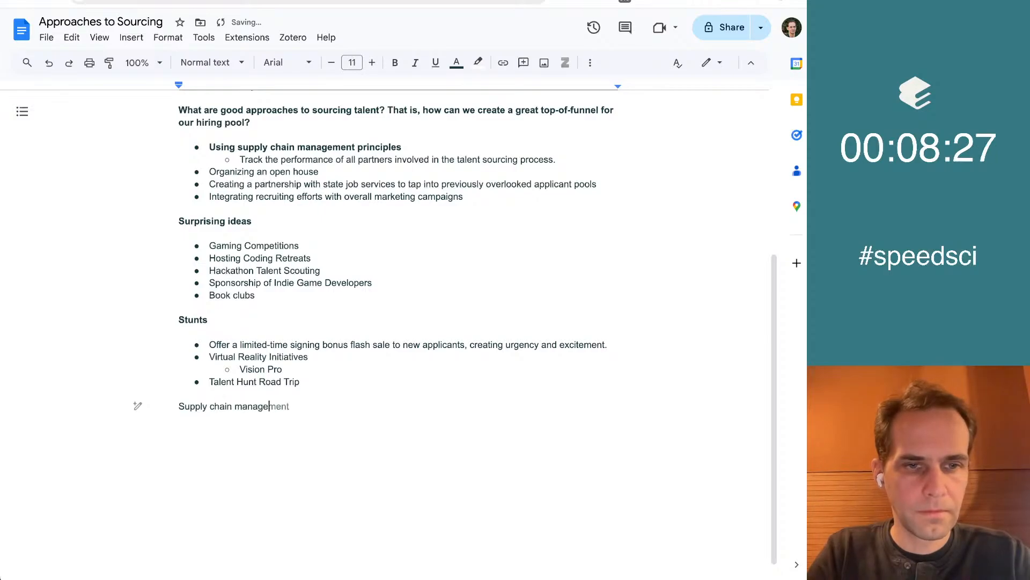
text(ment principles)
Make the "Supply chain management principles" line a bold heading and start an empty line beneath it
key(shift+Home)
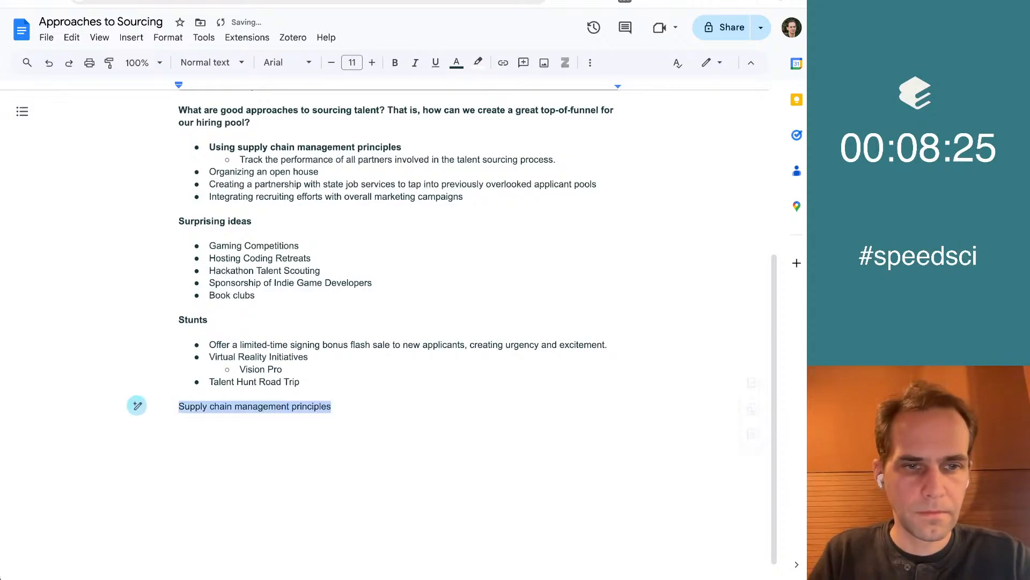
key(ctrl+b)
key(End)
key(Return)
Return to Elicit and review the principles extracted in the supply chain paper table and the list of concepts
click(122, 1)
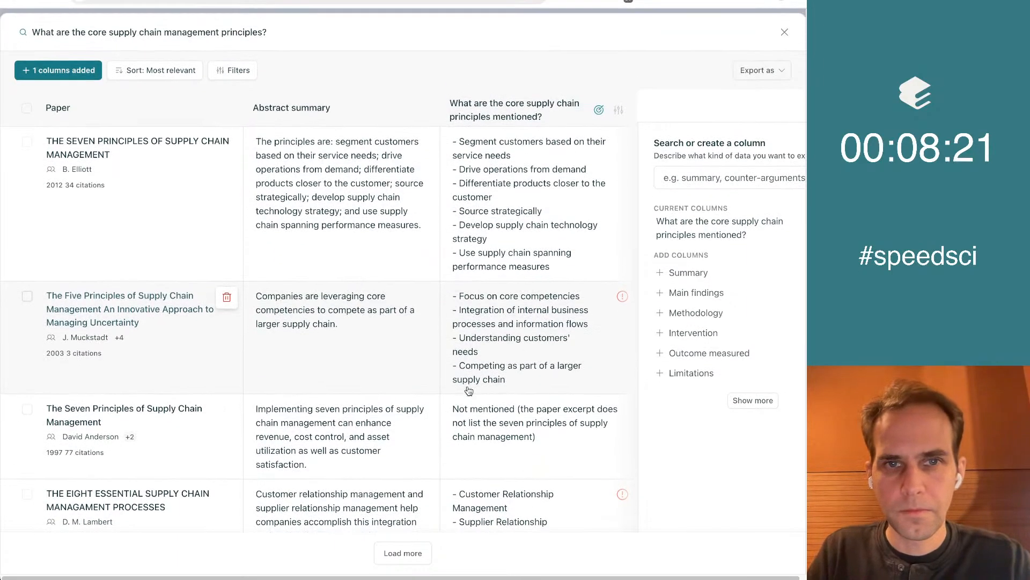
scroll(687, 492, down, 4)
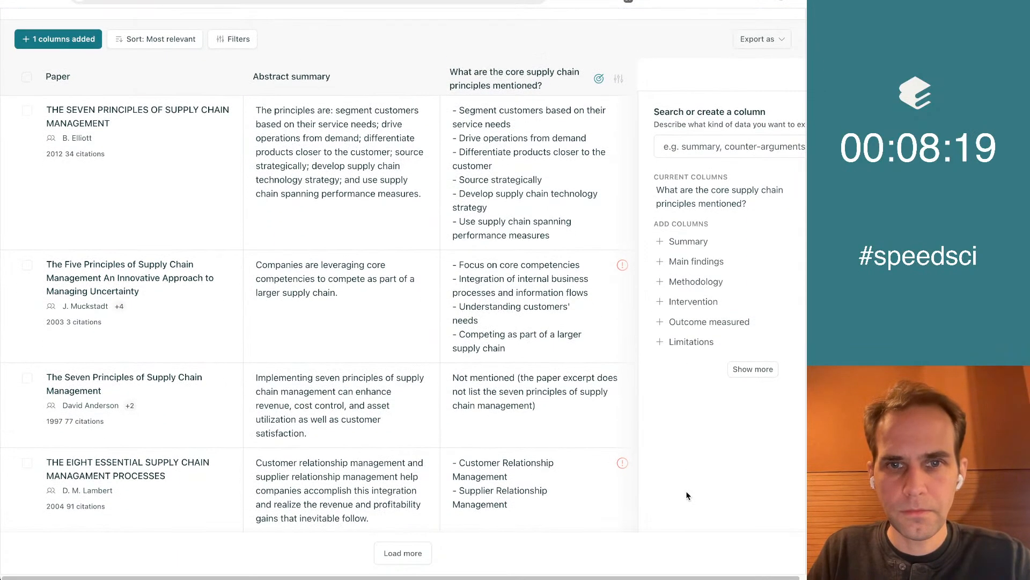
scroll(686, 490, up, 5)
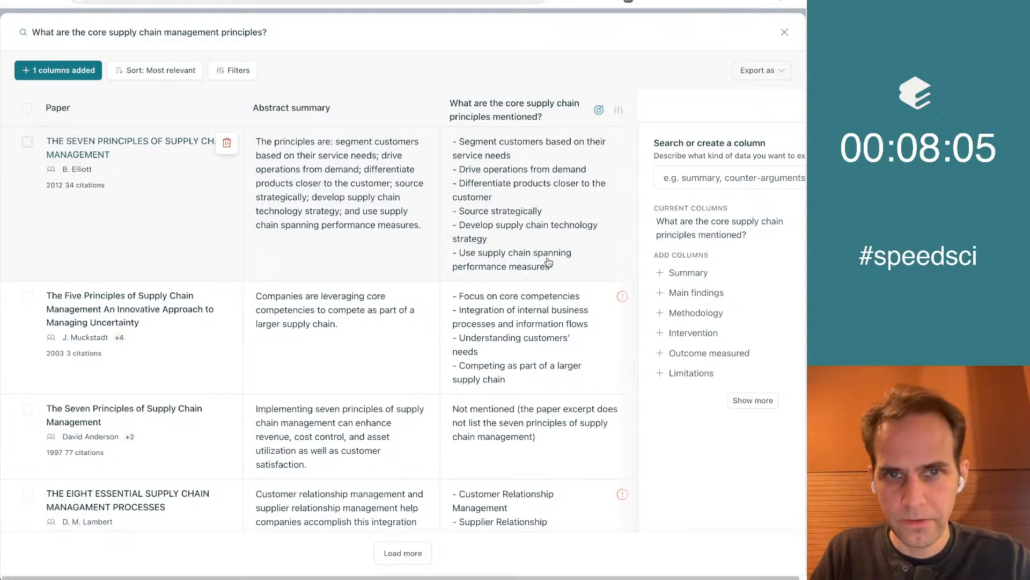
scroll(727, 400, down, 3)
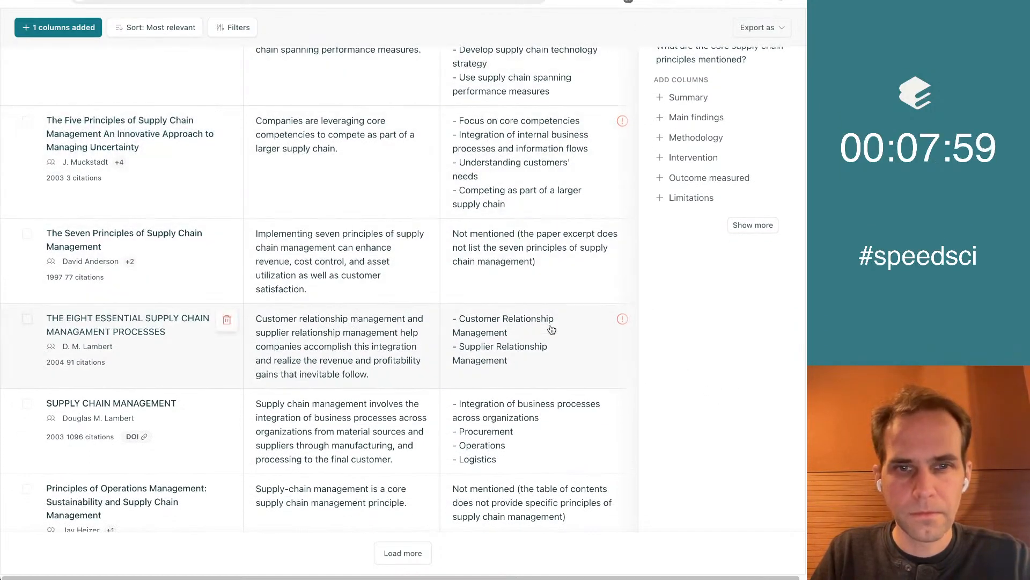
key(ctrl+Tab)
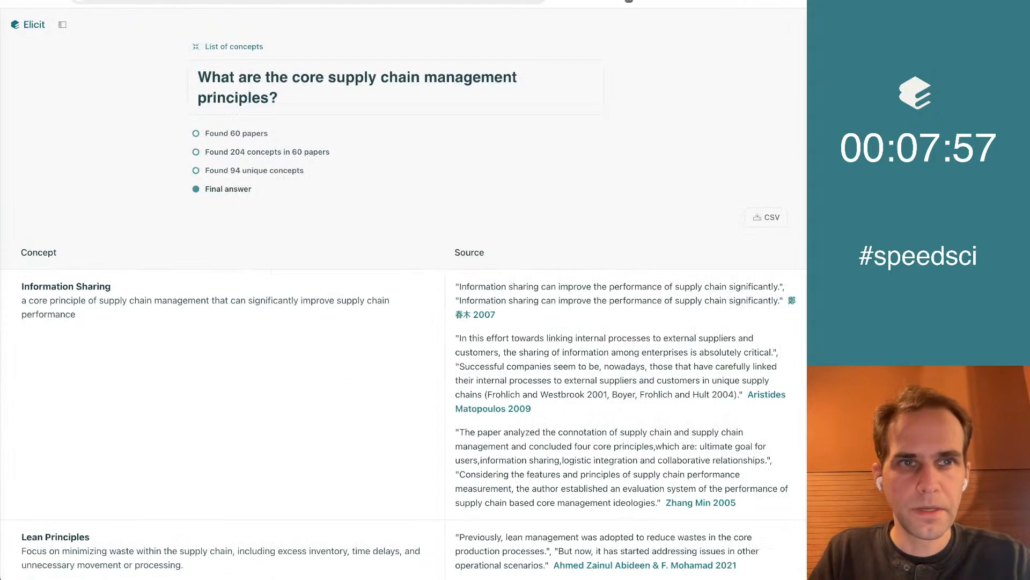
scroll(128, 229, down, 3)
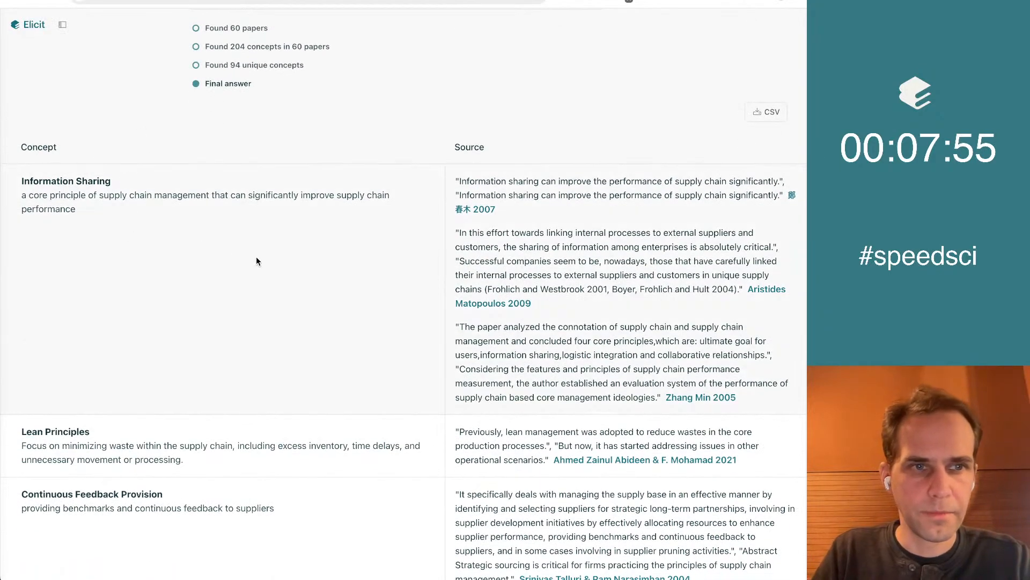
scroll(256, 261, down, 2)
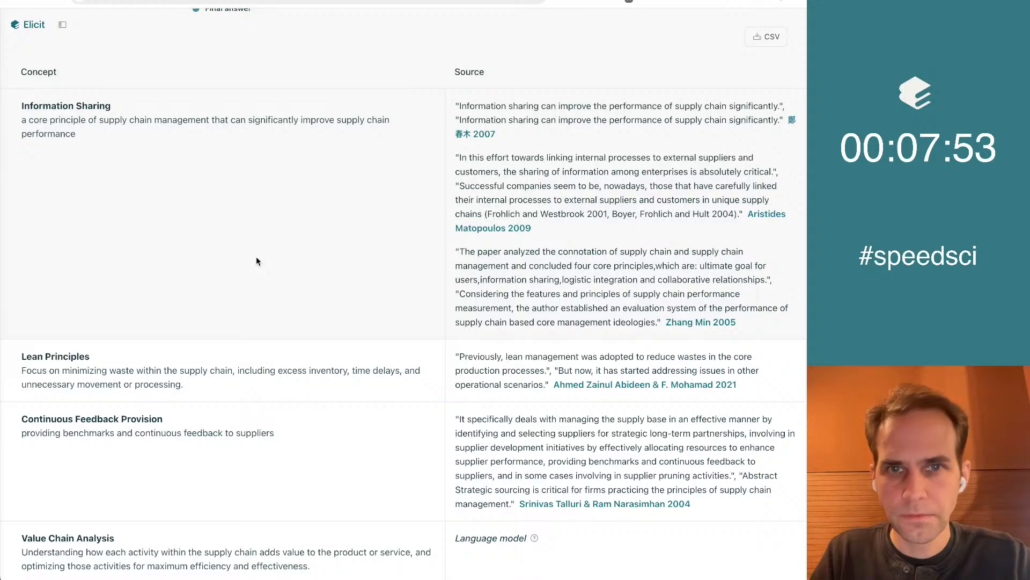
scroll(256, 262, down, 5)
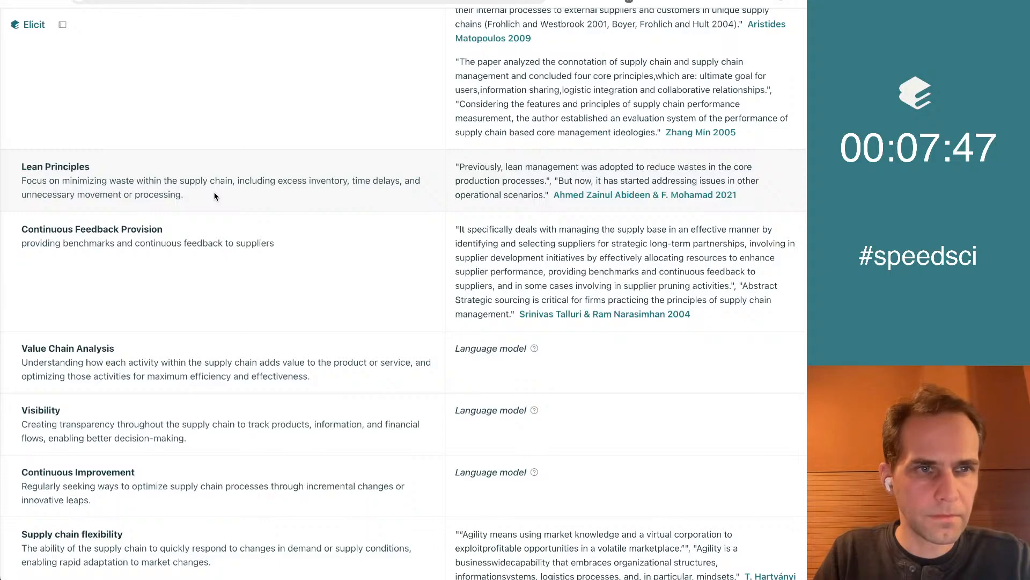
Copy the Lean Principles concept with its description from Elicit and paste it under the supply chain heading in the Google Doc
triple_click(214, 197)
click(202, 197)
drag(202, 196, 11, 166)
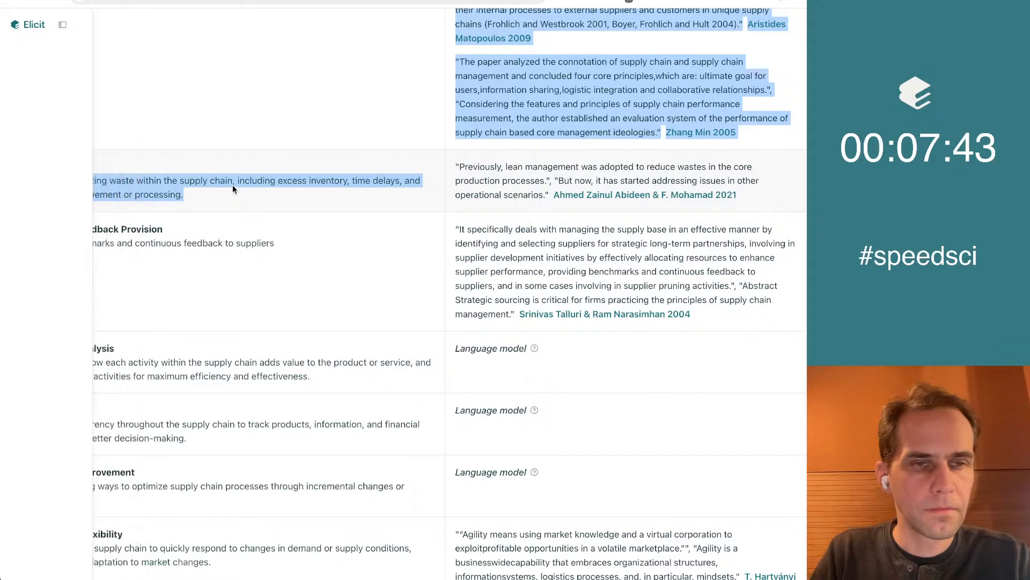
click(234, 189)
drag(183, 194, 27, 170)
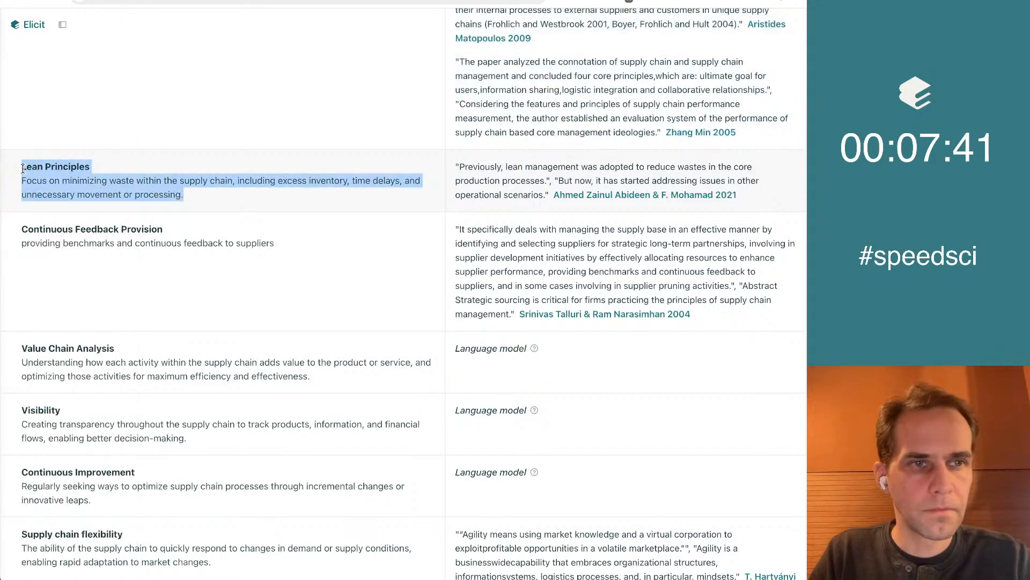
key(ctrl+Tab)
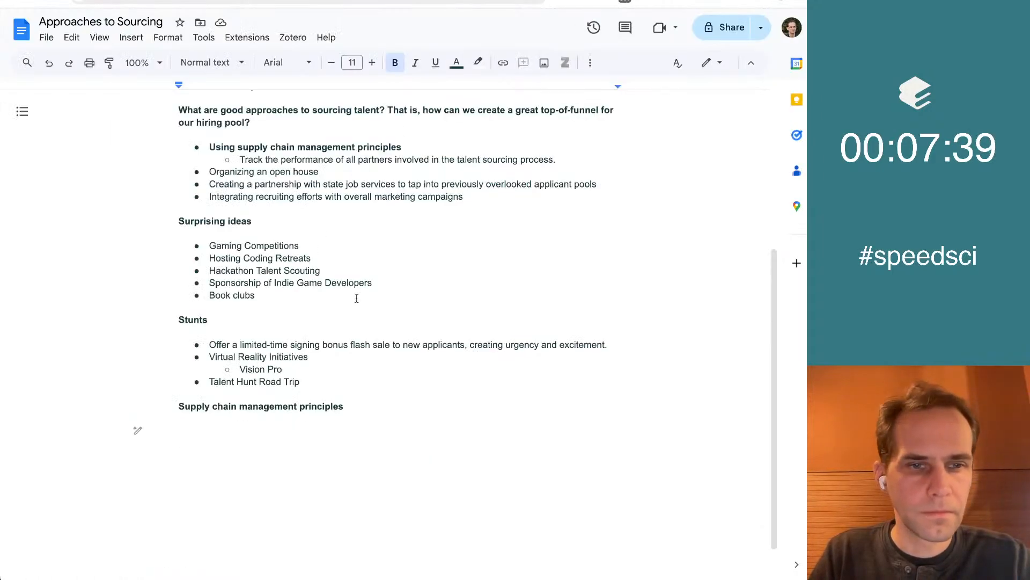
text(Lean Principles Focus on minimizing waste within the supply chain, including excess inventory, time delays, and unnecessary movement or processing.)
Turn the pasted Lean Principles text into bullets, with its description as a non-bold sub-bullet
key(shift+Down)
key(shift+Down)
key(shift+Down)
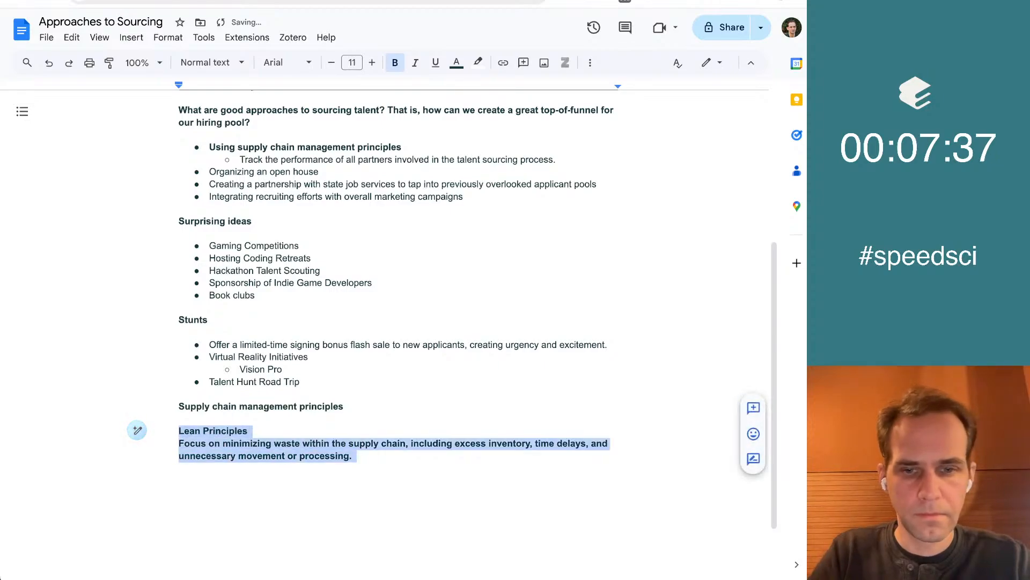
key(ctrl+shift+8)
key(Right)
key(Up)
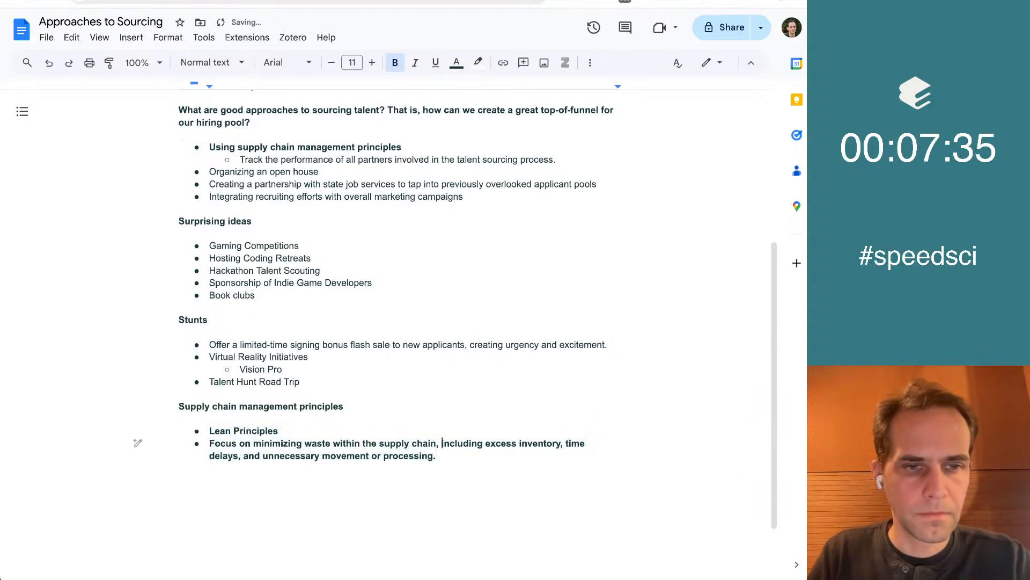
key(Home)
key(Tab)
key(shift+Down)
key(shift+Down)
key(ctrl+b)
Go back to Elicit's list of concepts and copy the Continuous Feedback Provision title and description
key(alt+Tab)
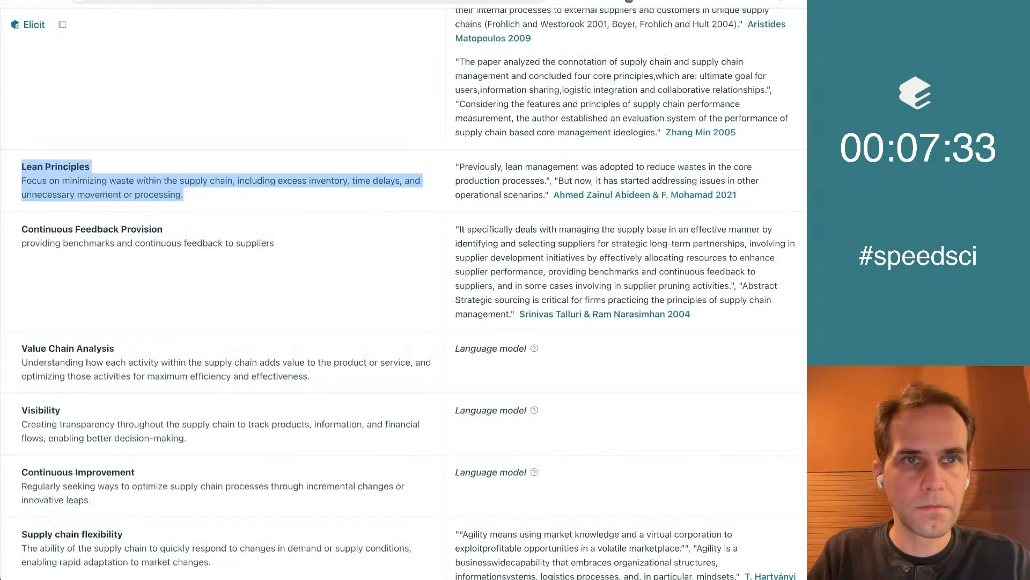
scroll(290, 298, down, 1)
click(170, 192)
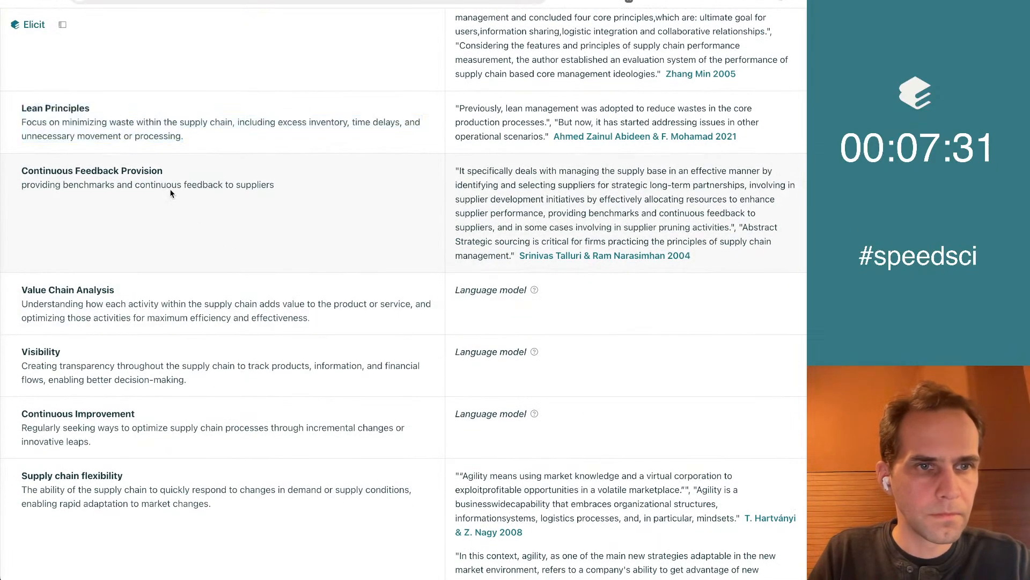
scroll(349, 261, down, 1)
scroll(349, 264, down, 1)
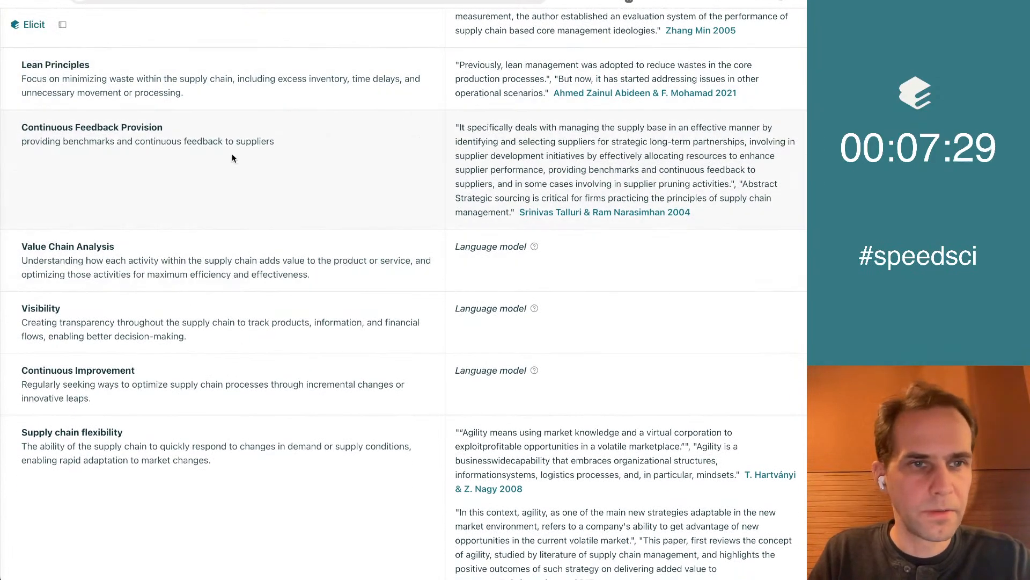
drag(291, 149, 150, 127)
triple_click(150, 128)
key(super+c)
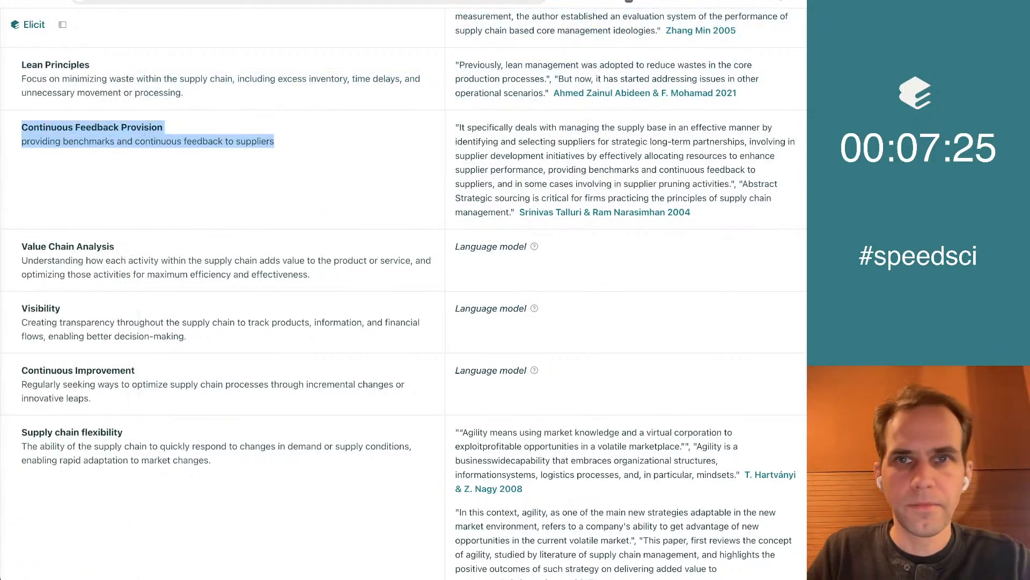
In the Google Doc, add a top-level bullet after Lean Principles and paste the Continuous Feedback Provision concept without formatting
key(ctrl+Tab)
key(Right)
key(Return)
key(shift+Tab)
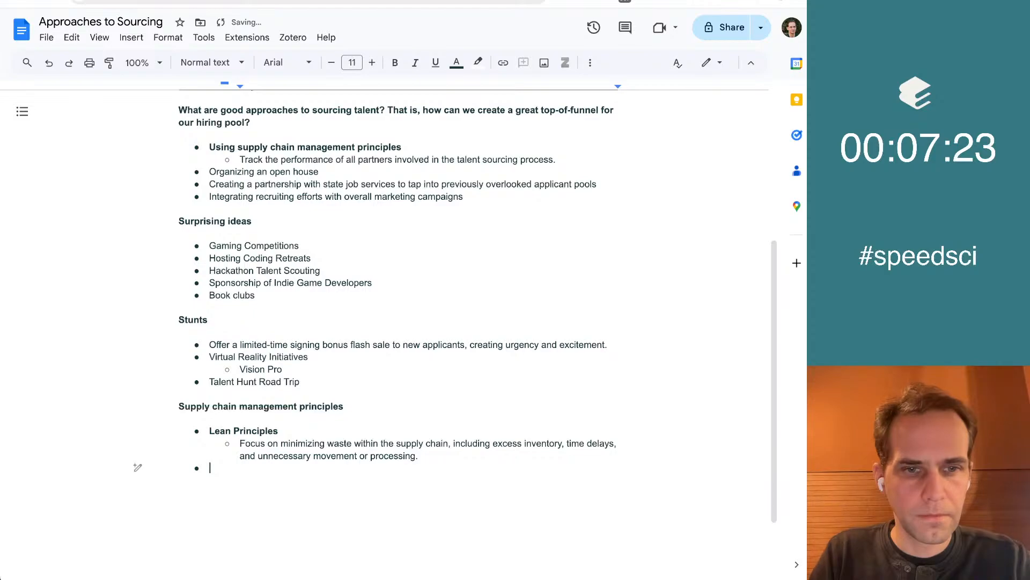
key(super+v)
key(super+z)
key(super+shift+v)
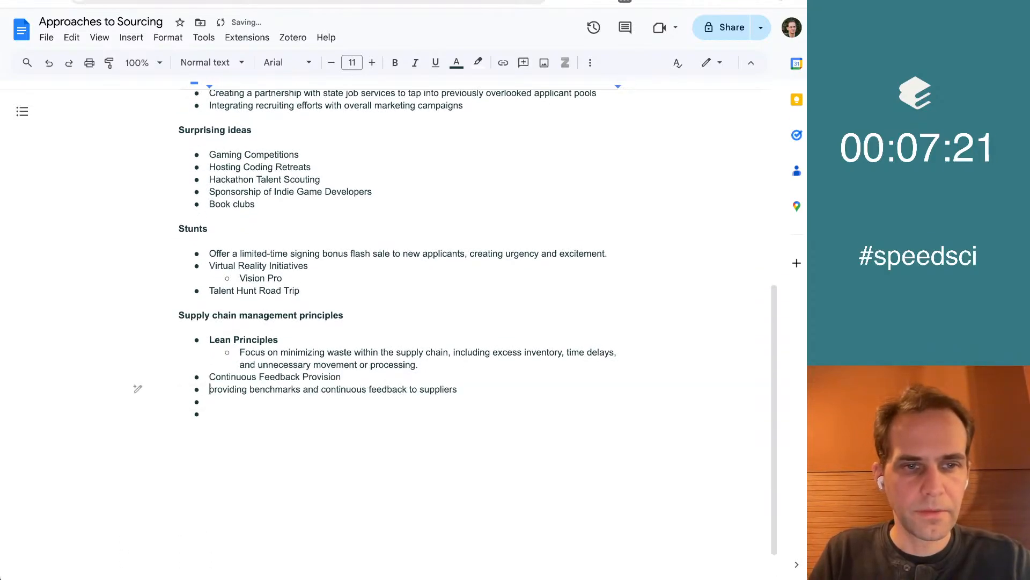
Bold the Continuous Feedback Provision title, nest its description as a sub-bullet and remove the extra empty bullet
key(Up)
key(super+shift+Right)
key(super+b)
key(Left)
key(Down)
key(Tab)
key(Down)
key(Delete)
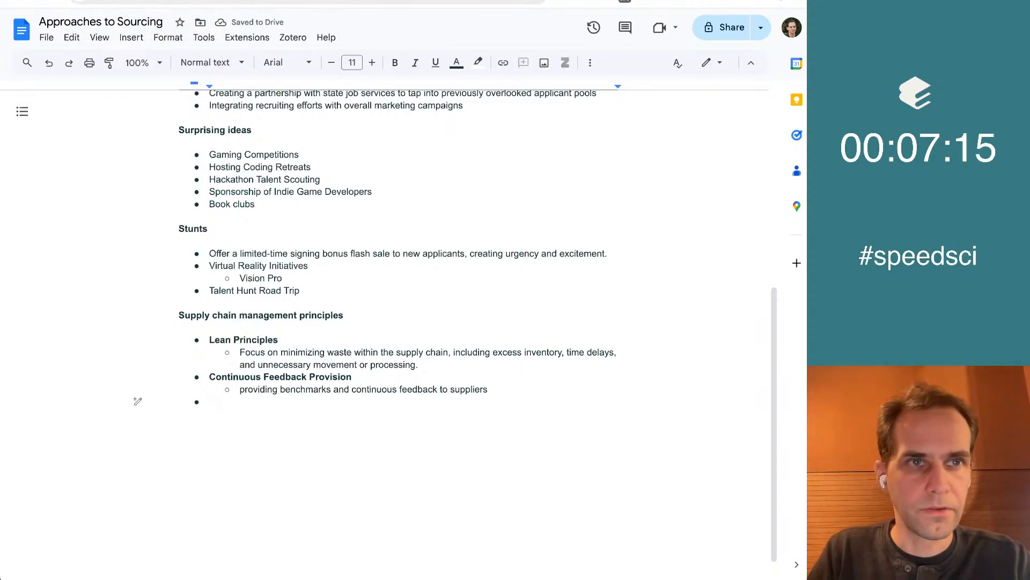
Copy the Value Chain Analysis concept from Elicit and paste it without formatting into the empty bullet of the Google Doc
key(ctrl+Tab)
key(ctrl+Tab)
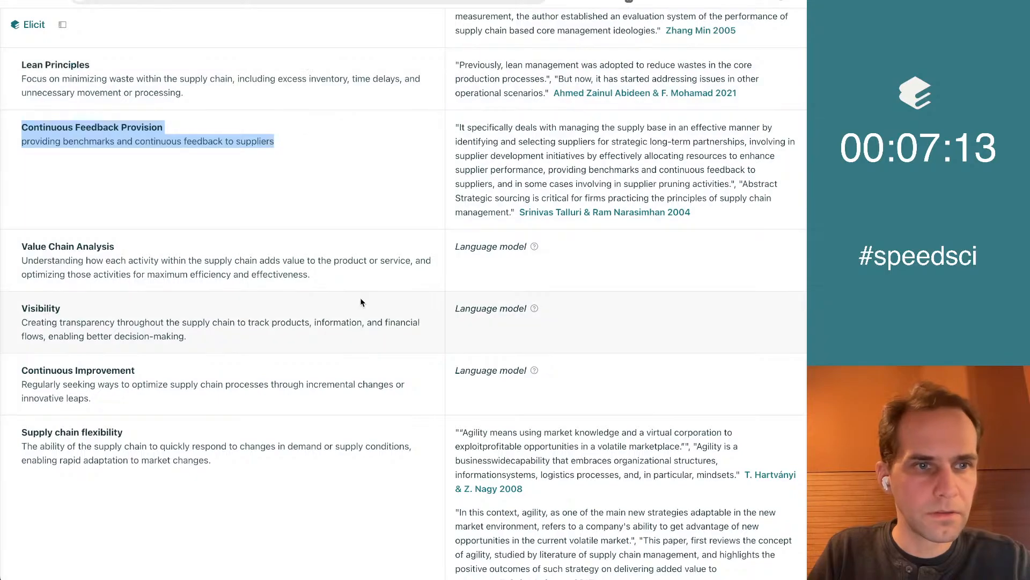
click(255, 264)
scroll(255, 264, down, 3)
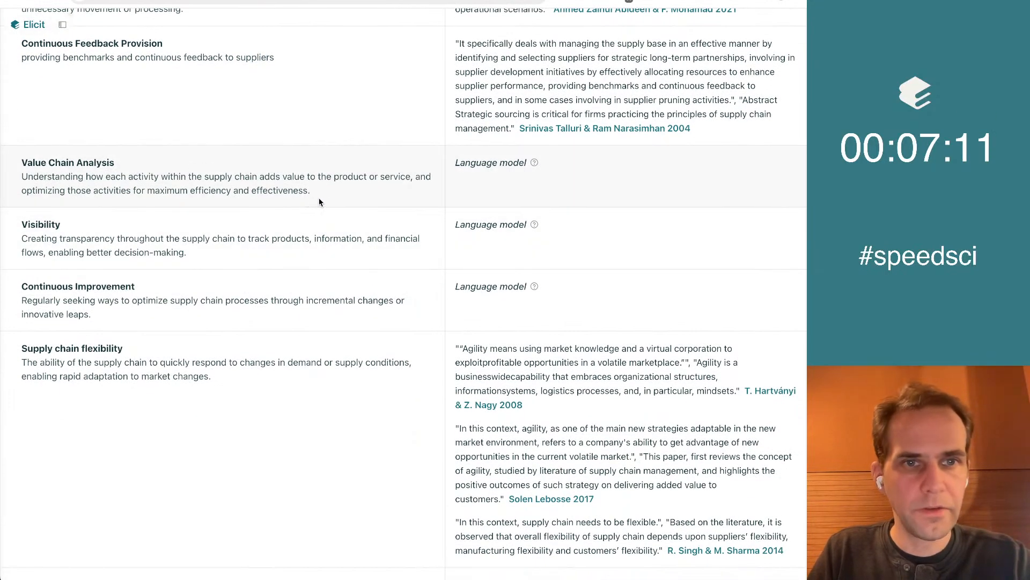
drag(336, 192, 30, 171)
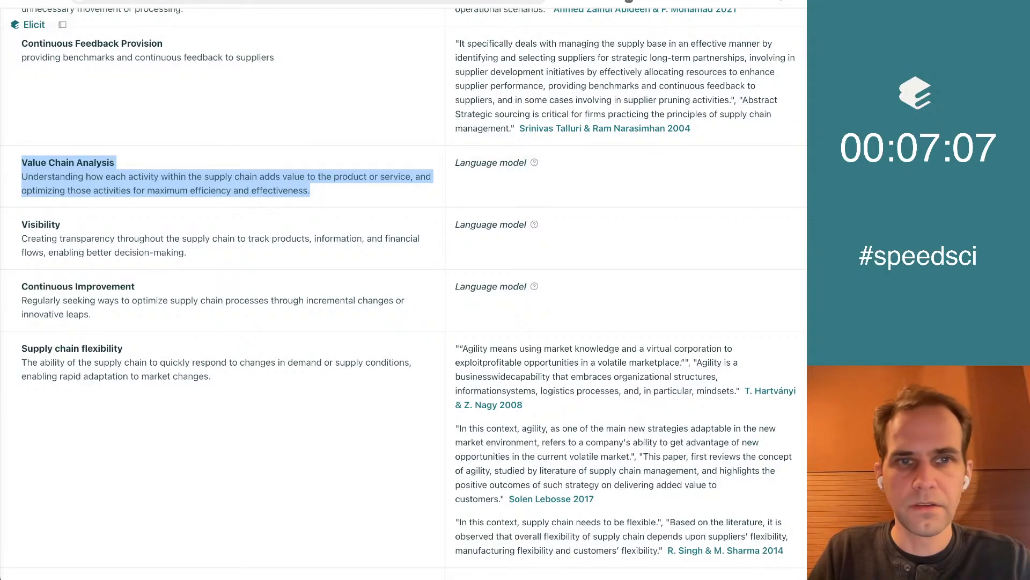
key(ctrl+Tab)
text(Value Chain Analysis Understanding how each activity within the supply chain adds value to the product or service, and optimizing those activities for maximum efficiency and effectiveness.)
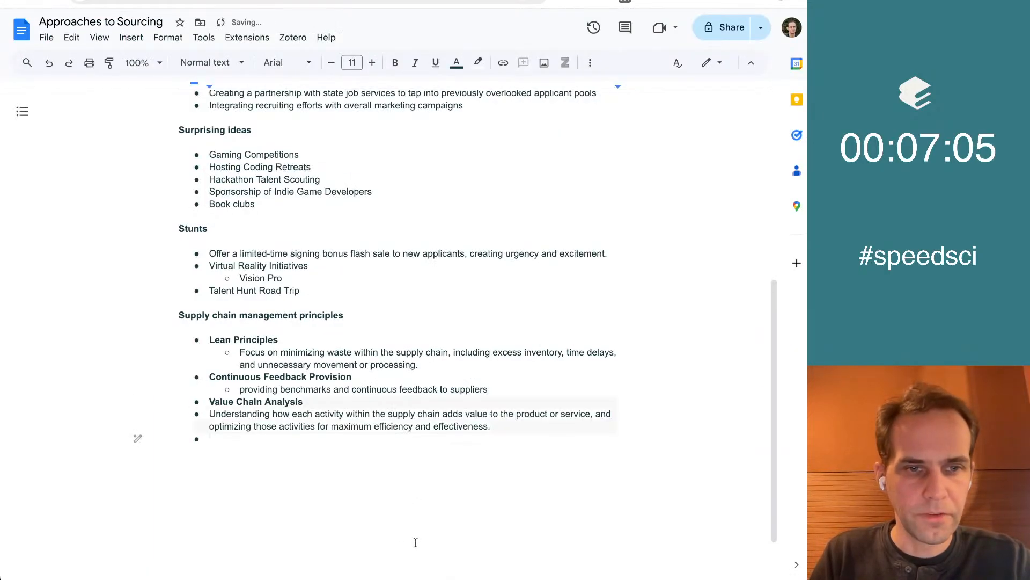
key(ctrl+z)
text(Value Chain Analysis Understanding how each activity within the supply chain adds value to the product or service, and optimizing those activities for maximum efficiency and effectiveness.)
Bold the Value Chain Analysis title and nest its description as a sub-bullet
key(shift+Up)
key(ctrl+b)
key(Down)
key(Tab)
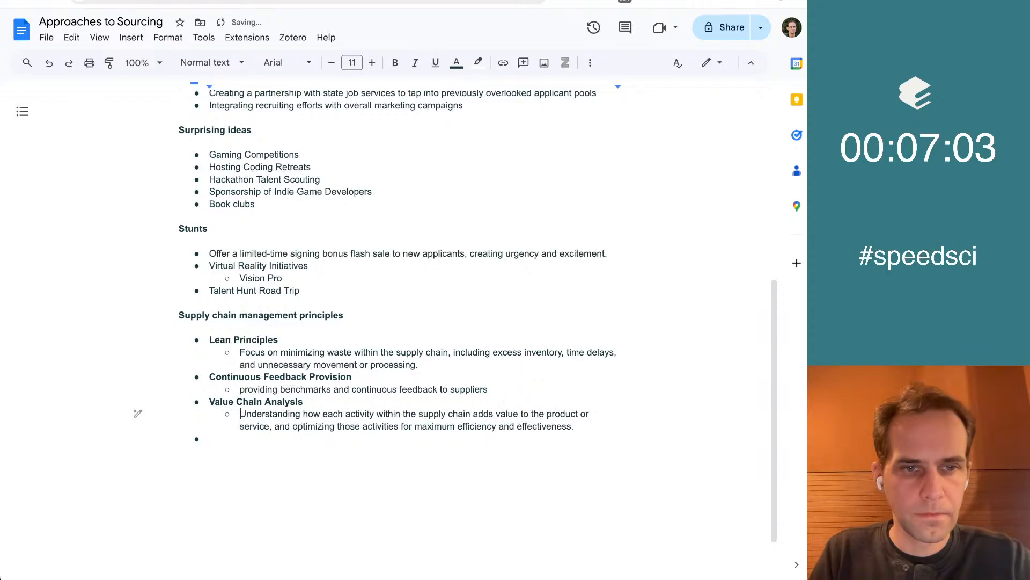
Copy the Visibility concept with its description from Elicit and paste it below Value Chain Analysis in the Google Doc
key(ctrl+Tab)
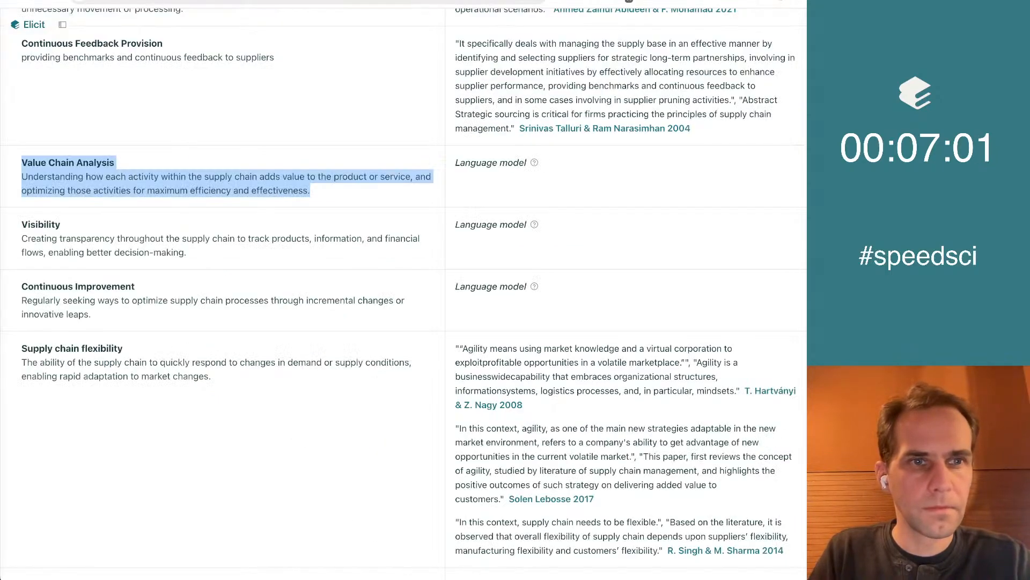
click(278, 291)
scroll(278, 291, down, 2)
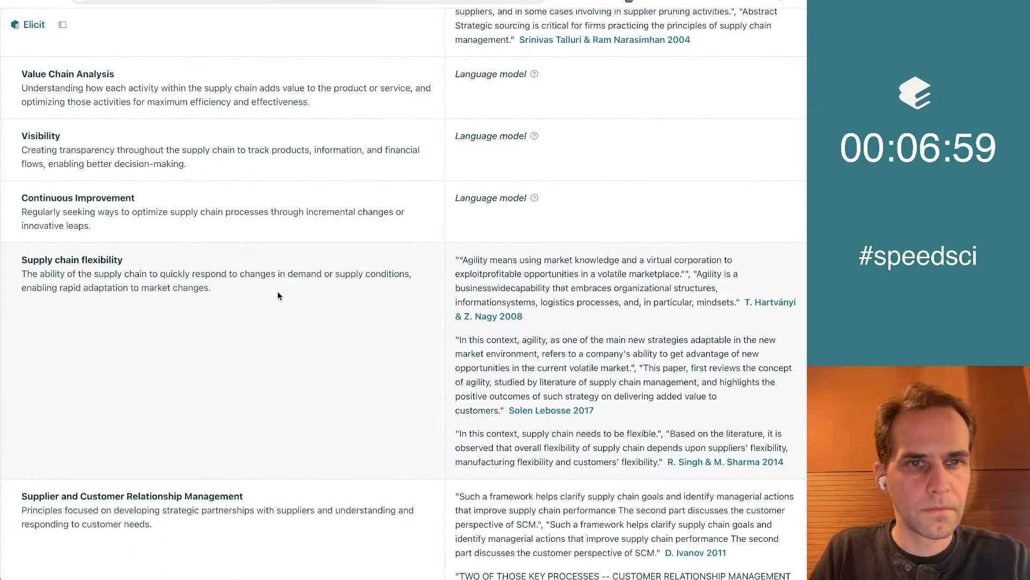
scroll(278, 295, down, 1)
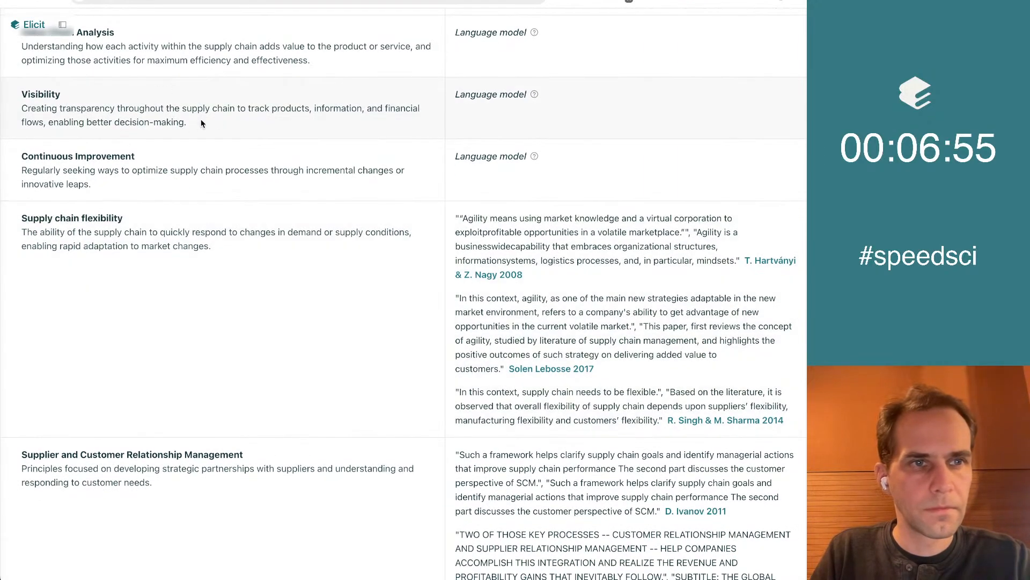
drag(224, 124, 20, 94)
key(super+c)
click(668, 4)
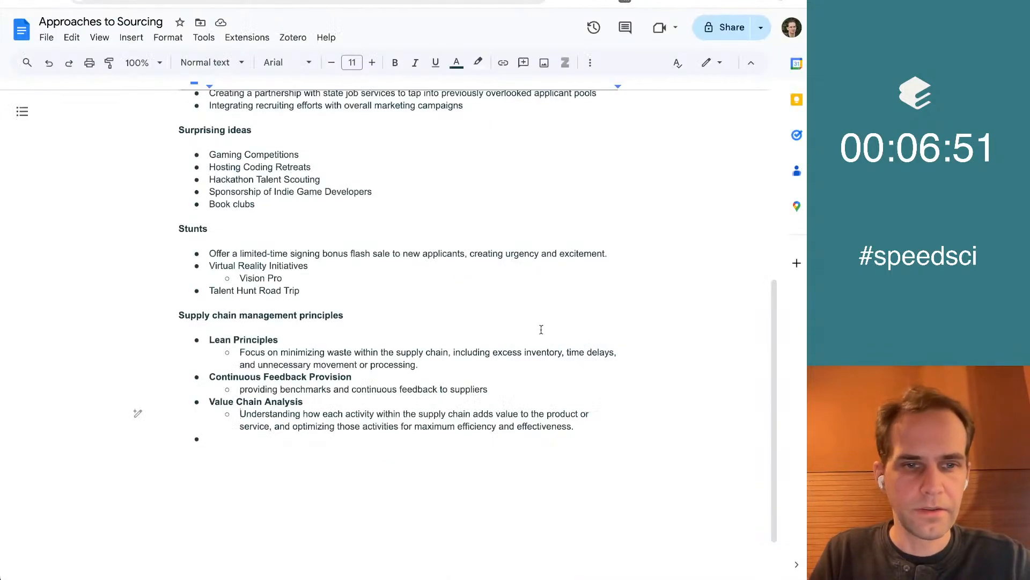
key(super+v)
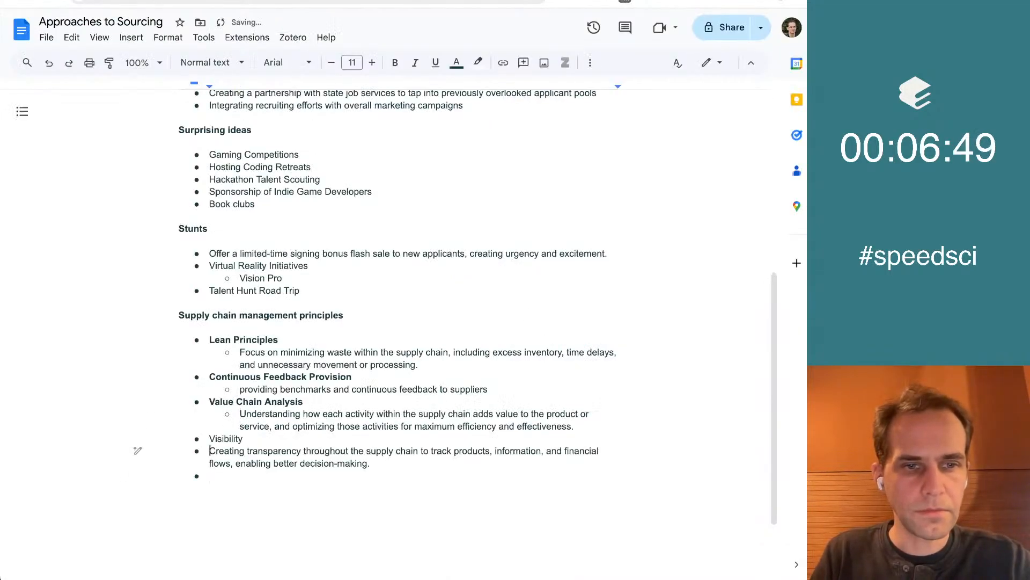
Nest the Visibility description as a sub-bullet and make the Visibility title bold
key(Tab)
key(Up)
key(super+Left)
key(super+shift+Right)
key(super+b)
key(Down)
key(Down)
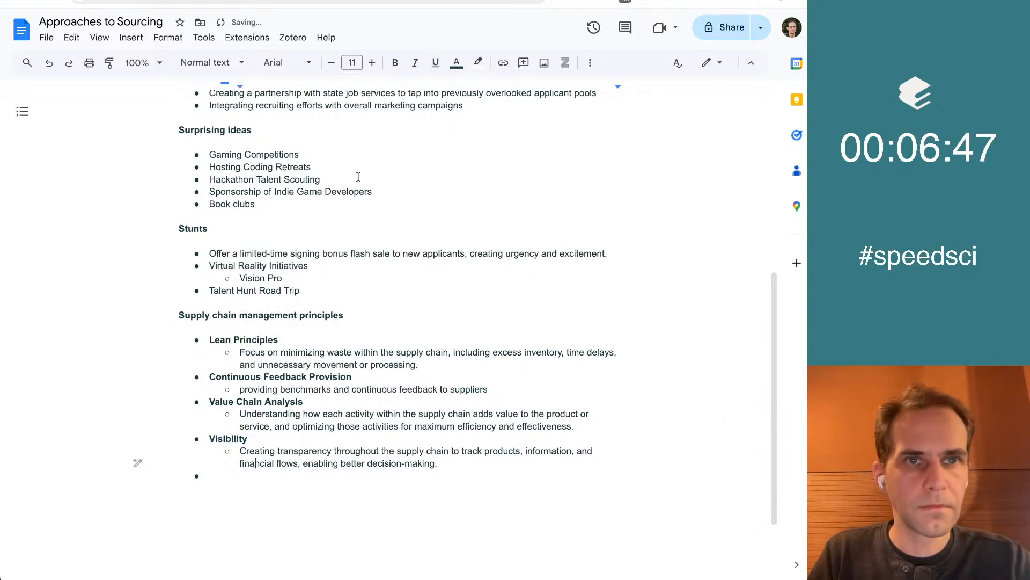
Find the Supplier and Customer Relationship Management concept in the Elicit list and copy it together with its description
key(ctrl+shift+Tab)
scroll(362, 241, down, 1)
click(242, 235)
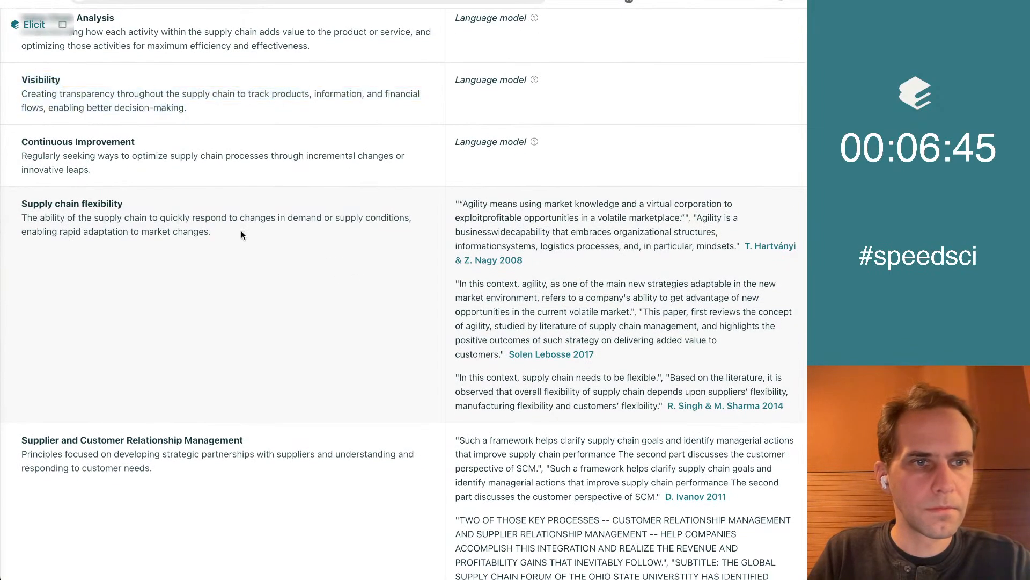
scroll(241, 235, down, 1)
scroll(240, 233, down, 1)
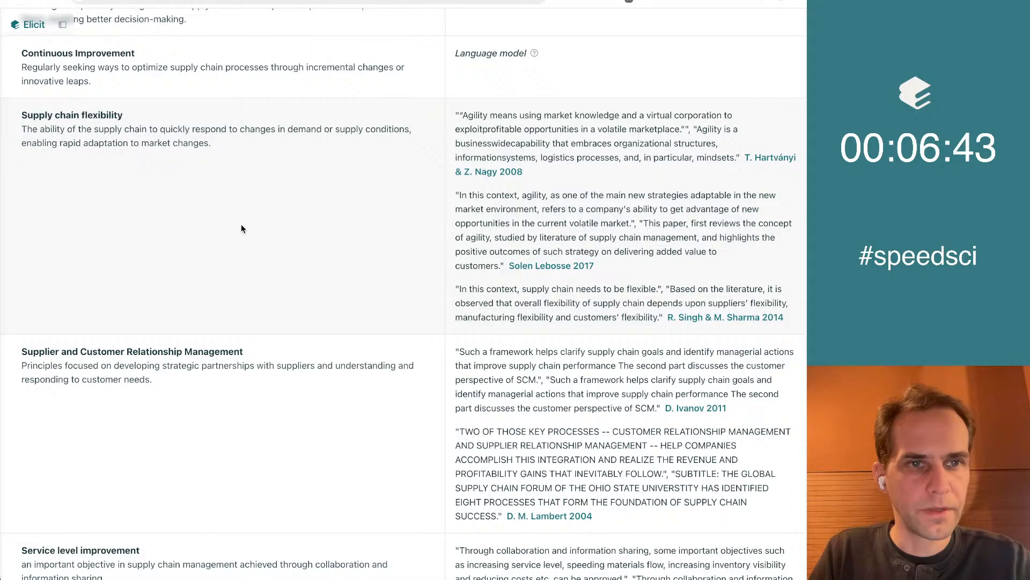
scroll(242, 147, down, 4)
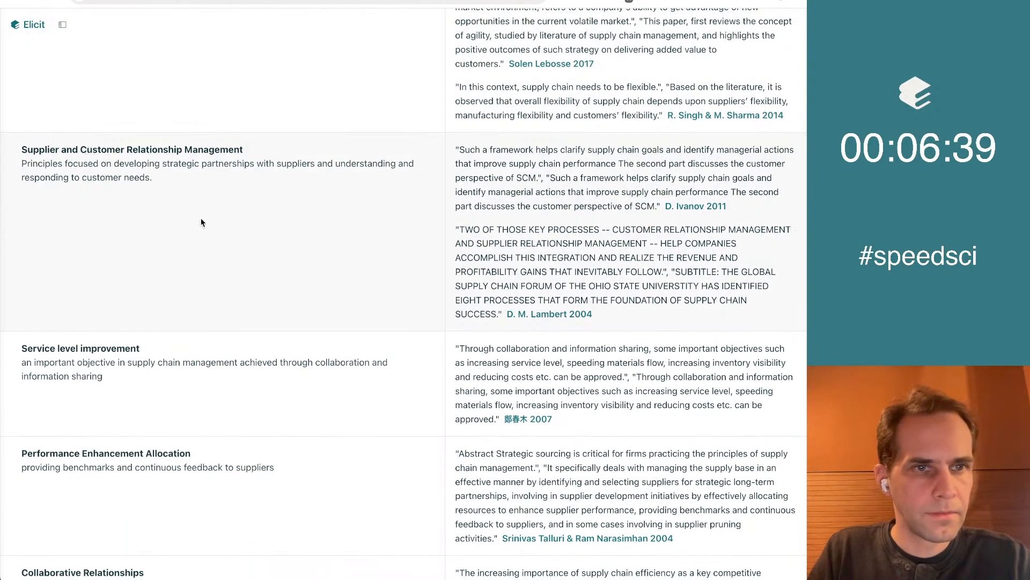
scroll(201, 220, down, 2)
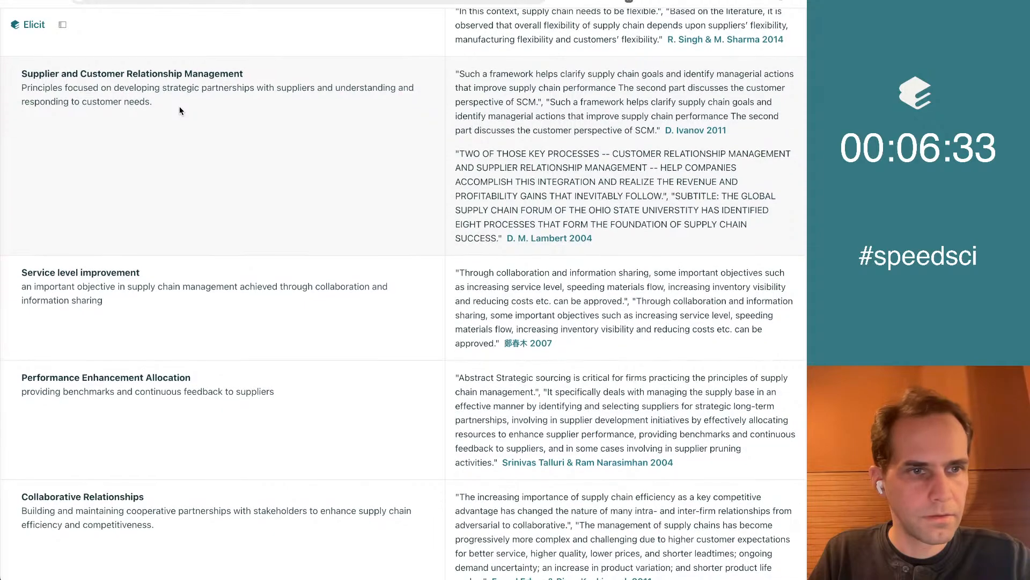
scroll(180, 108, down, 1)
drag(180, 107, 20, 68)
key(super+c)
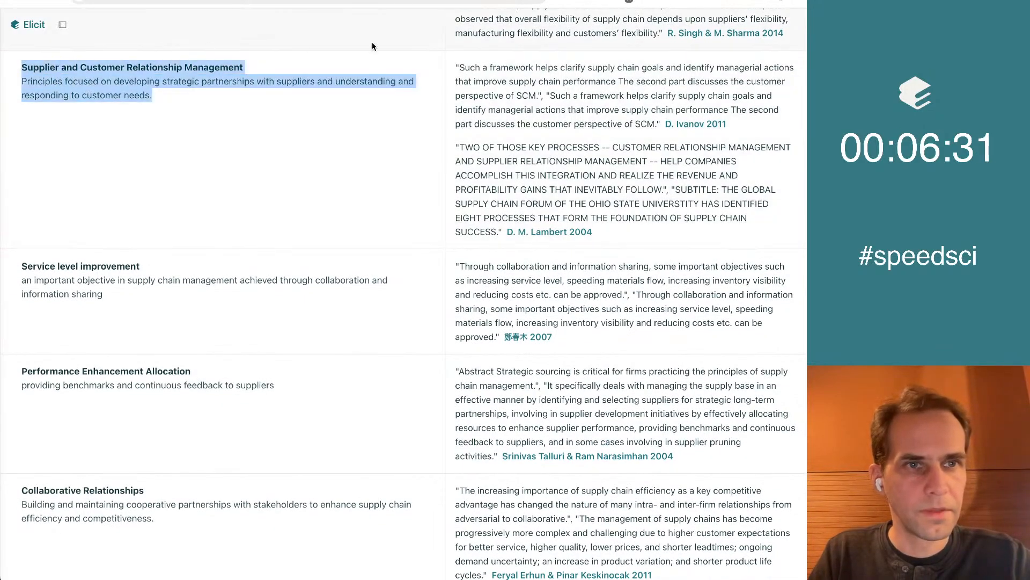
Paste the Supplier and Customer Relationship Management text without formatting into the empty bullet below Visibility in the Google Doc
click(617, 0)
key(Down)
key(Down)
key(Up)
key(super+v)
key(super+z)
key(super+shift+v)
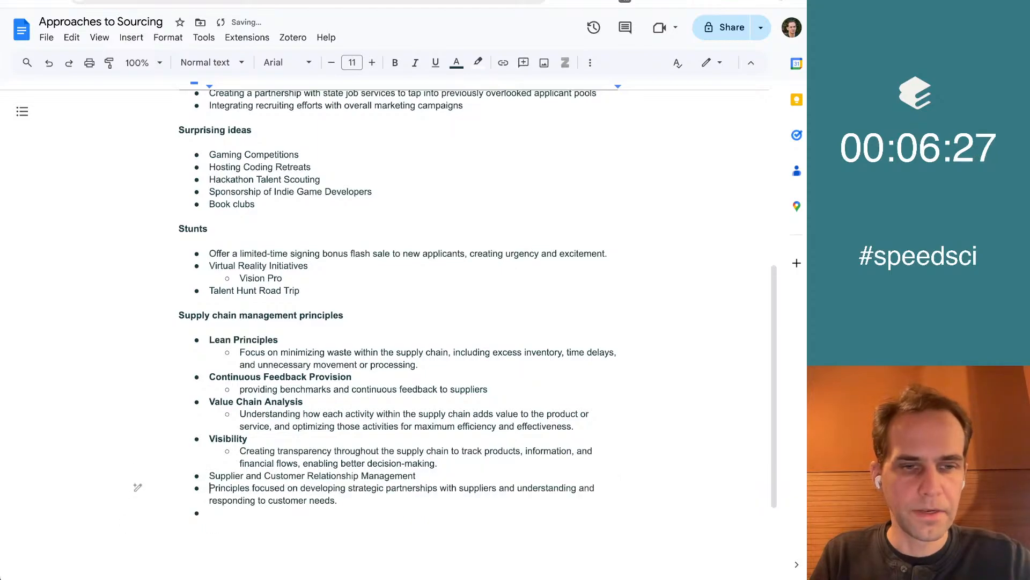
Nest the Supplier and Customer Relationship Management description as a sub-bullet and make its title bold
key(Tab)
key(Up)
key(super+Left)
key(super+shift+Right)
key(super+b)
key(Down)
key(Down)
key(Down)
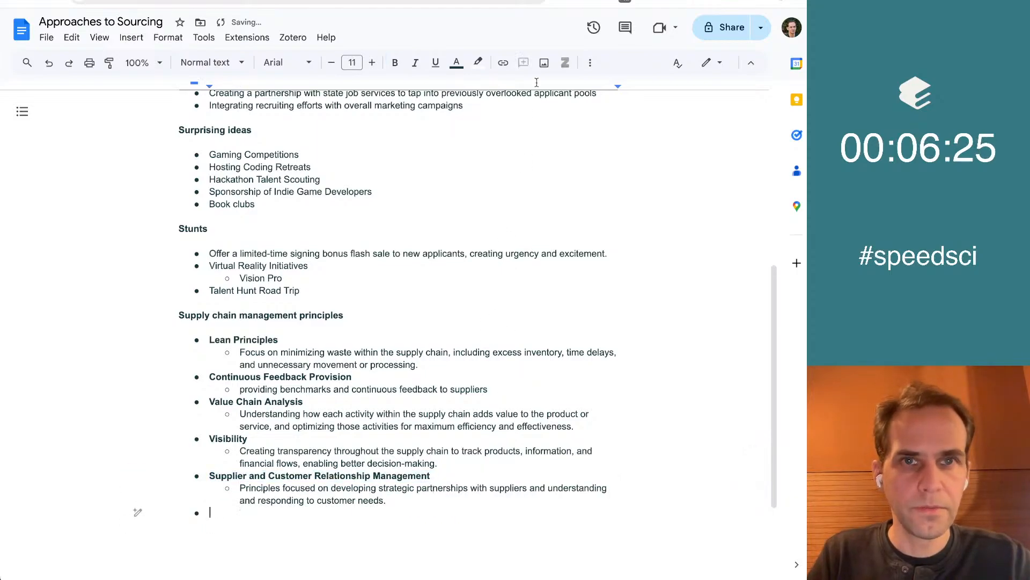
Copy the Demand forecasting concept with its description from Elicit and paste it without formatting into the empty bullet of the Google Doc
key(ctrl+Tab)
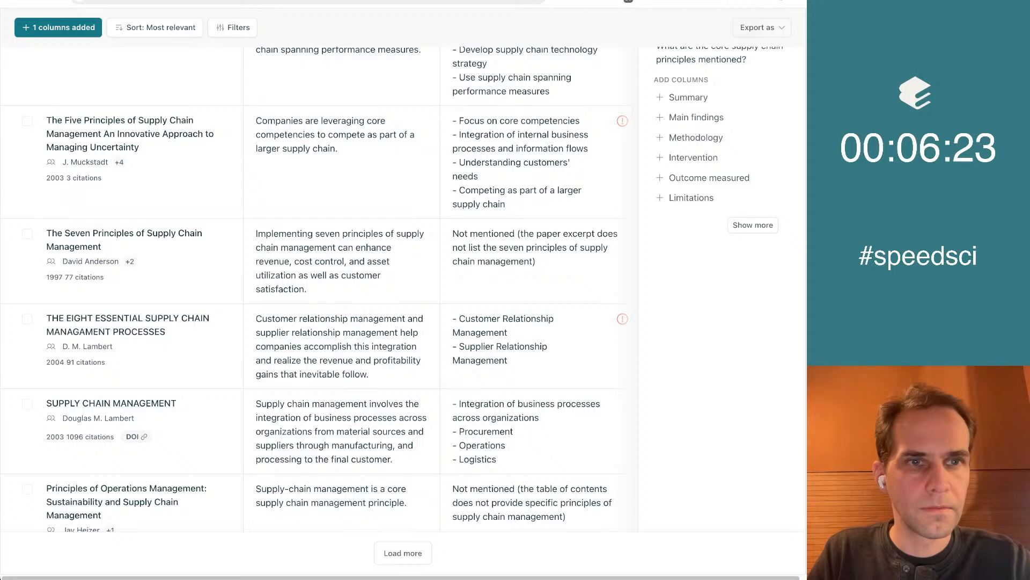
key(ctrl+Tab)
scroll(261, 234, down, 3)
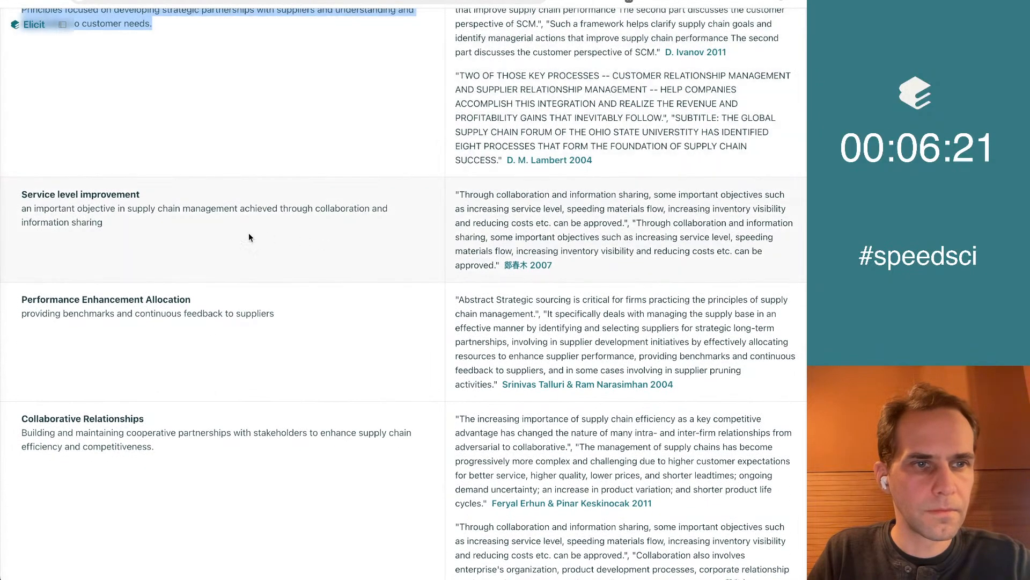
scroll(225, 232, down, 3)
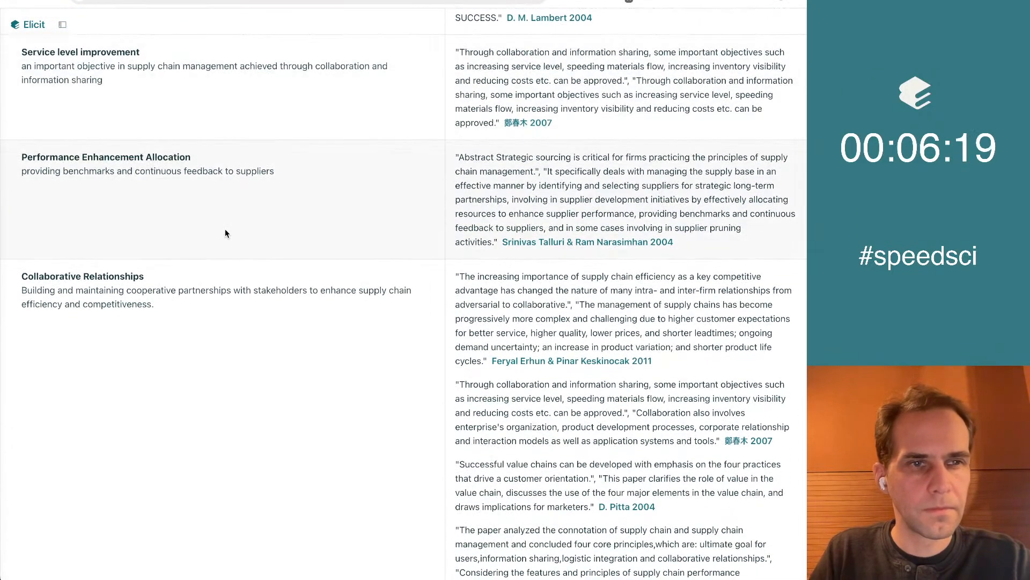
scroll(225, 233, down, 2)
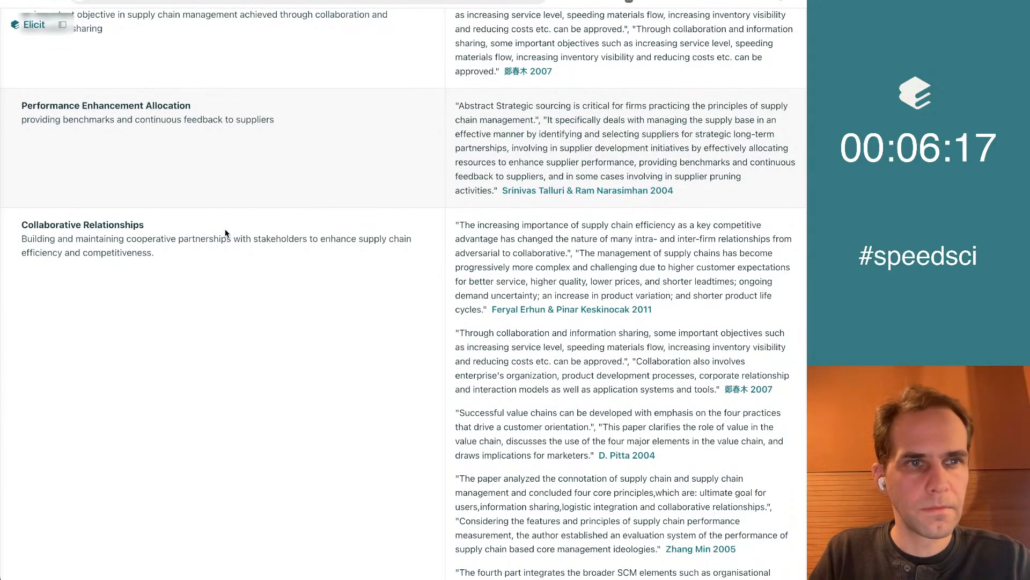
scroll(225, 233, down, 3)
scroll(225, 232, down, 6)
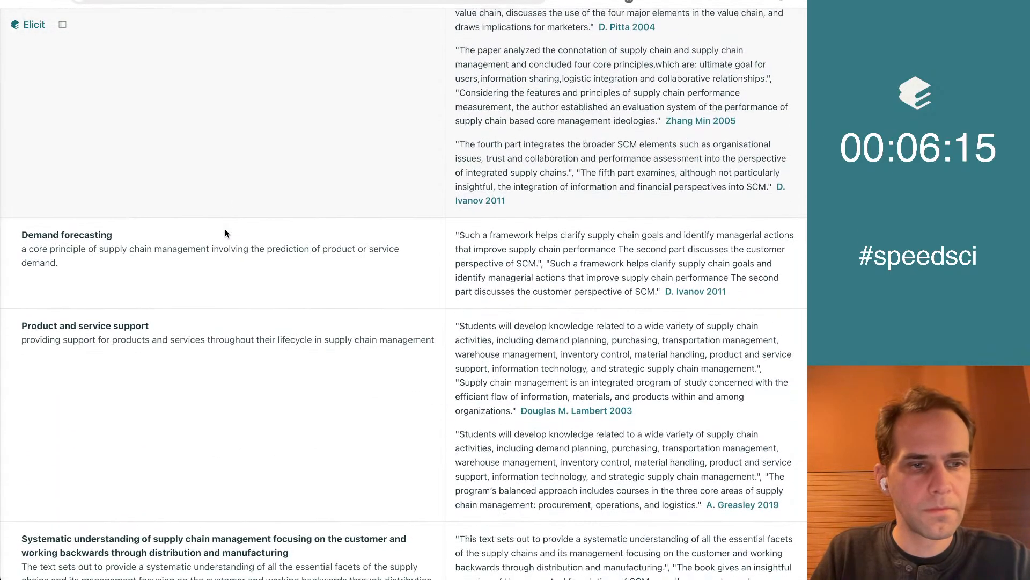
drag(102, 215, 23, 183)
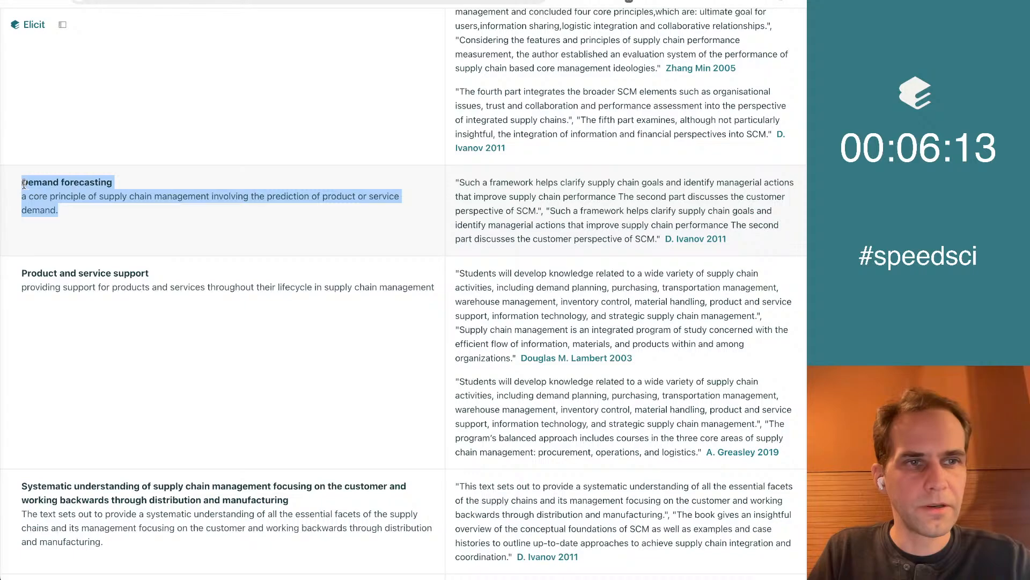
key(super+c)
key(super+Tab)
key(super+v)
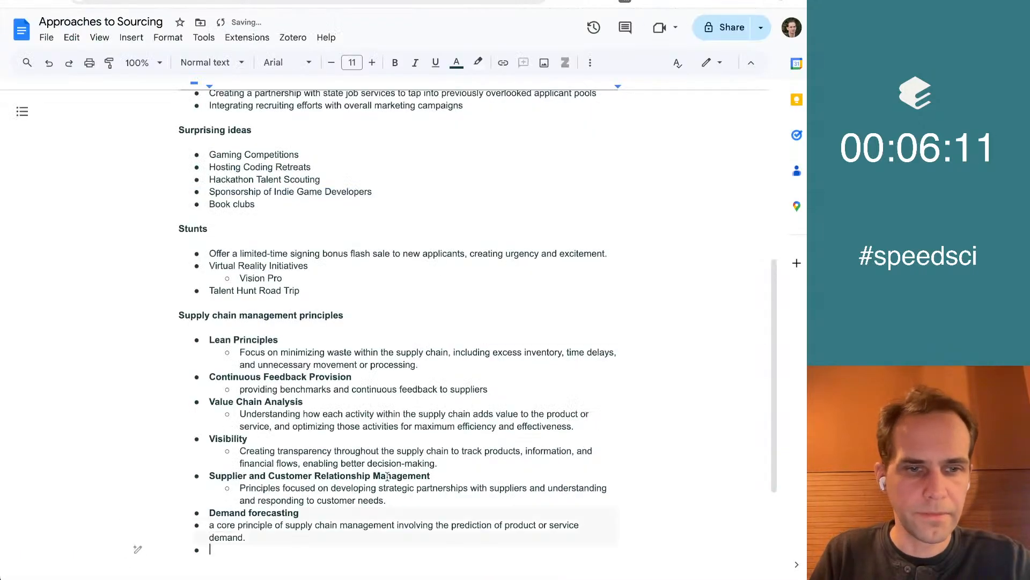
key(super+z)
key(super+shift+v)
Nest the Demand forecasting description as a sub-bullet and bold the Demand forecasting title
key(Up)
key(Up)
key(Tab)
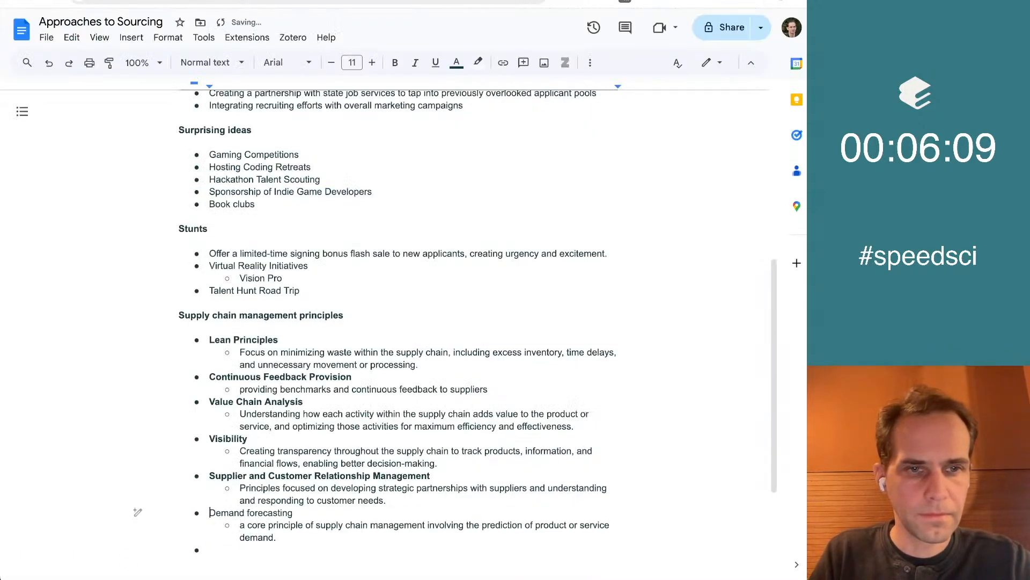
key(shift+Down)
key(super+b)
key(super+Down)
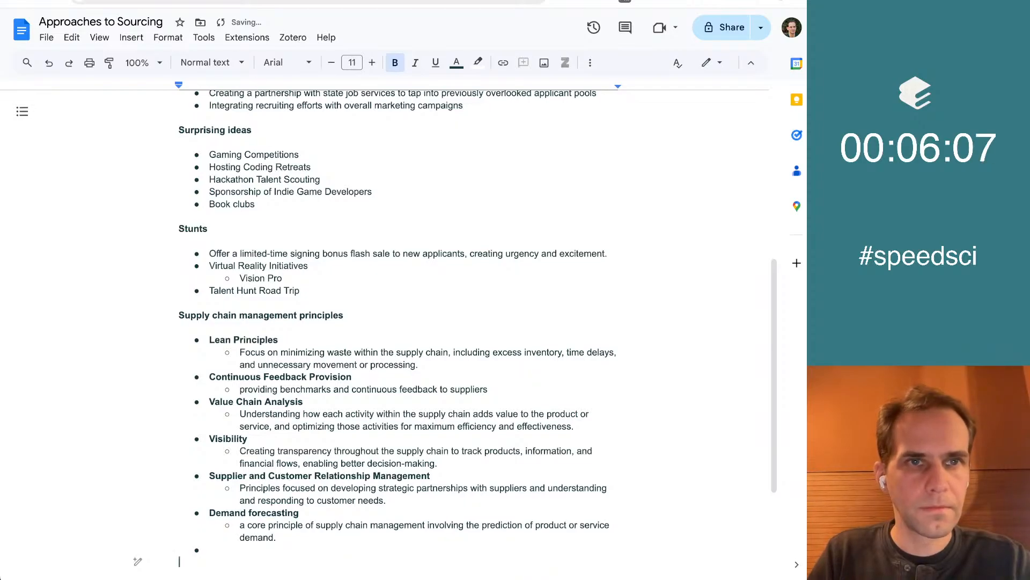
Review the Elicit concepts after Demand forecasting, from Product and service support down to Materials Flow Speed, for further useful principles
key(super+Tab)
scroll(259, 231, down, 2)
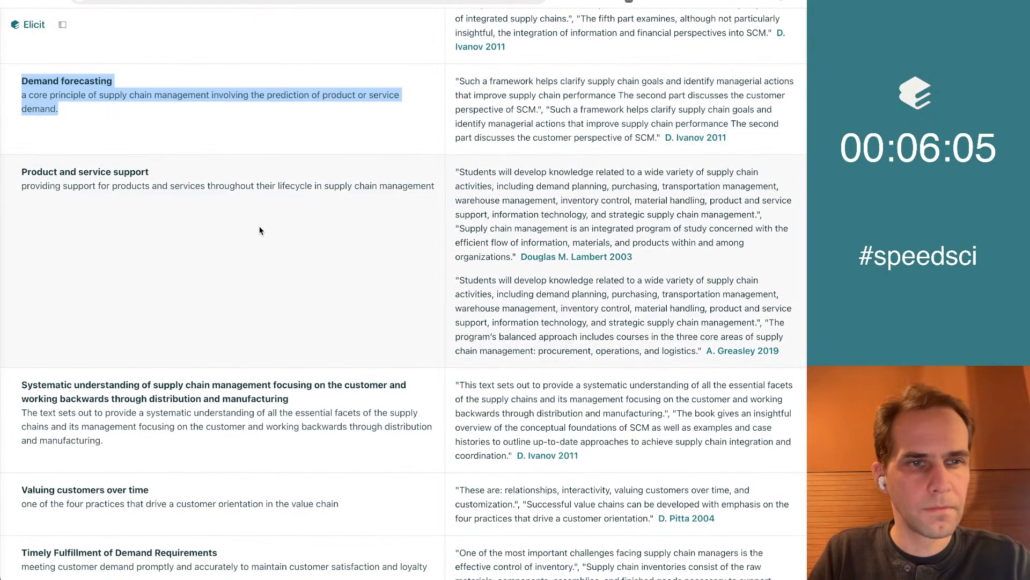
scroll(260, 231, down, 2)
scroll(260, 231, down, 5)
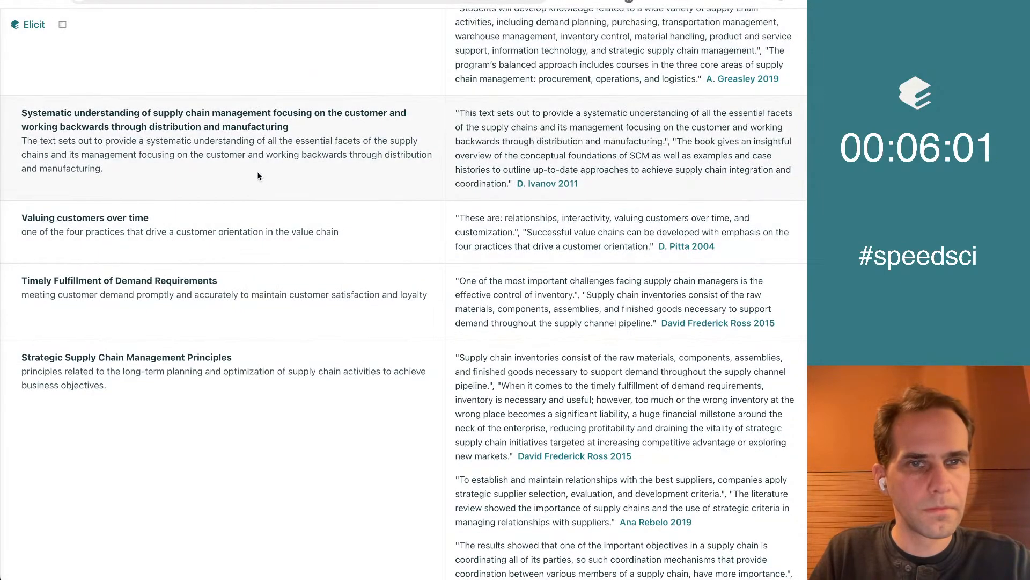
scroll(257, 176, down, 3)
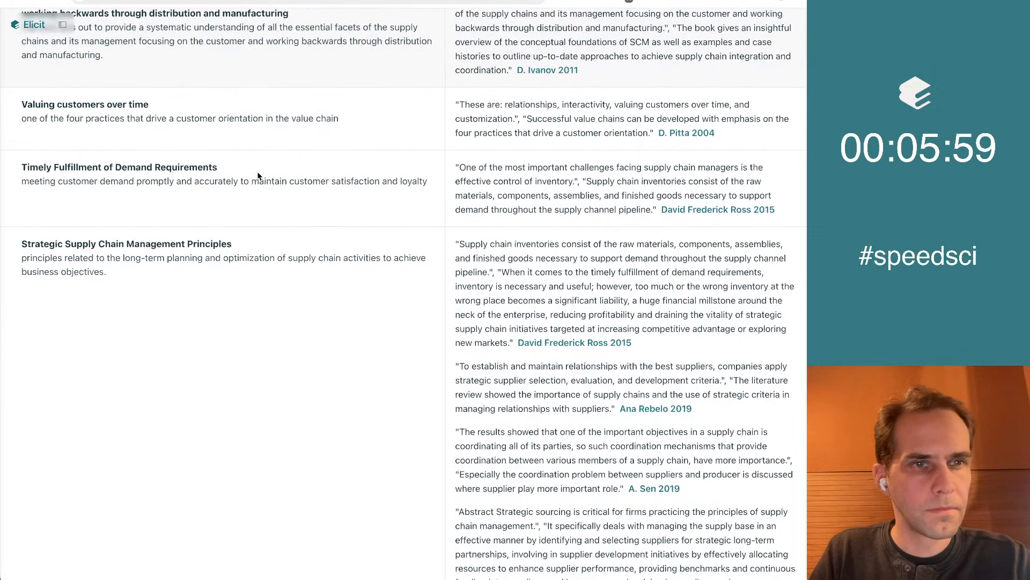
scroll(197, 163, down, 2)
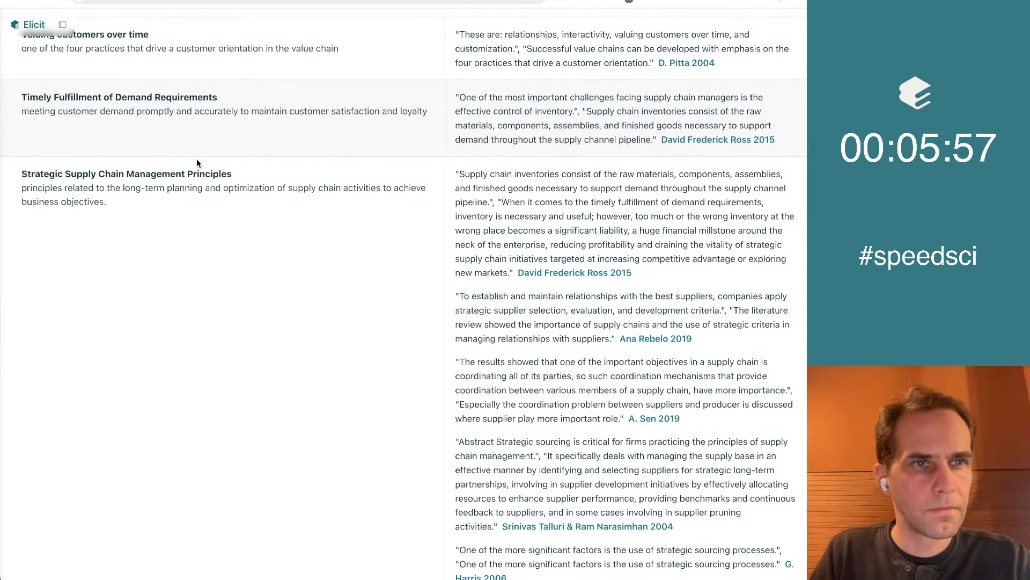
scroll(197, 163, down, 2)
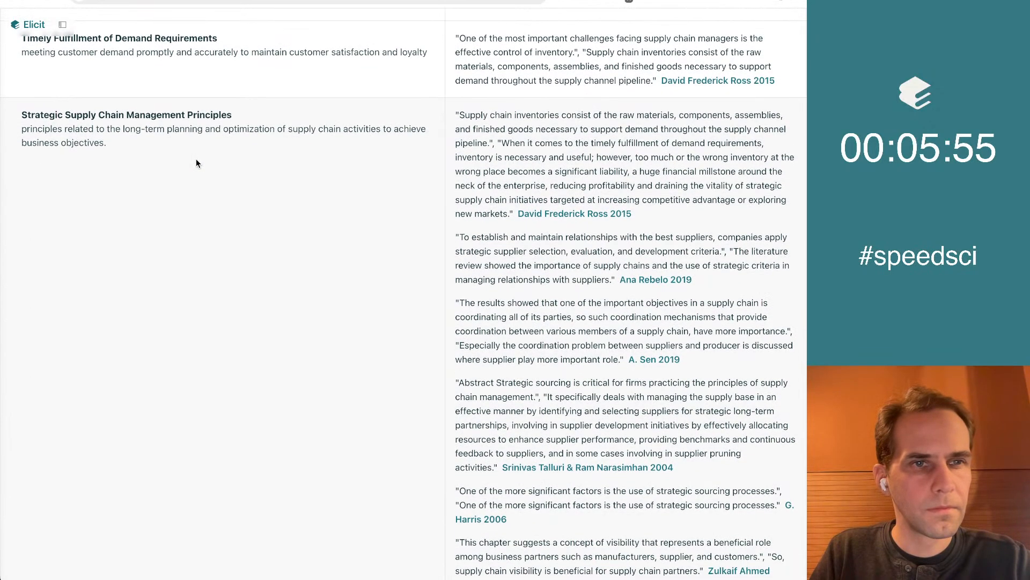
scroll(196, 163, down, 20)
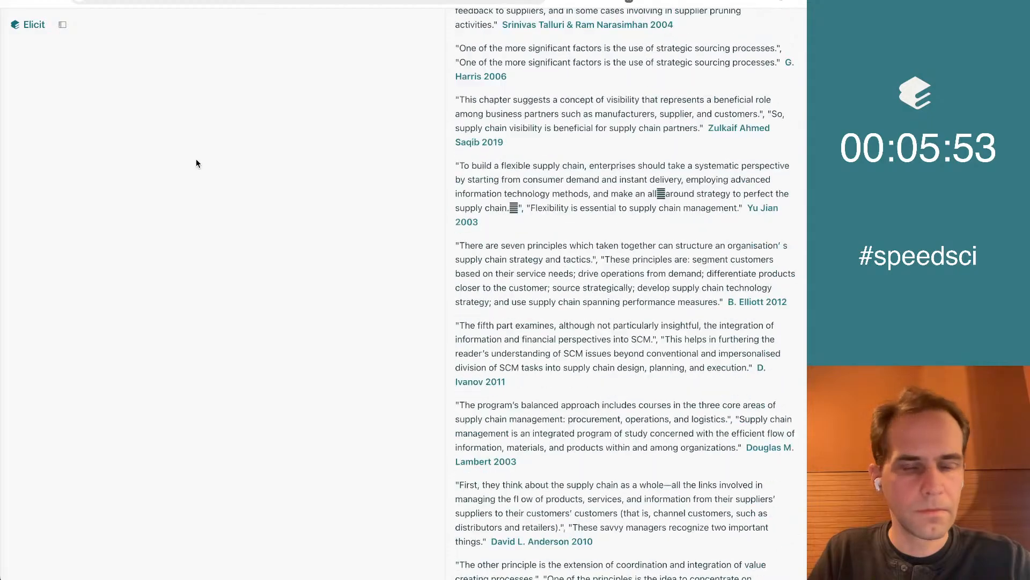
scroll(196, 163, down, 6)
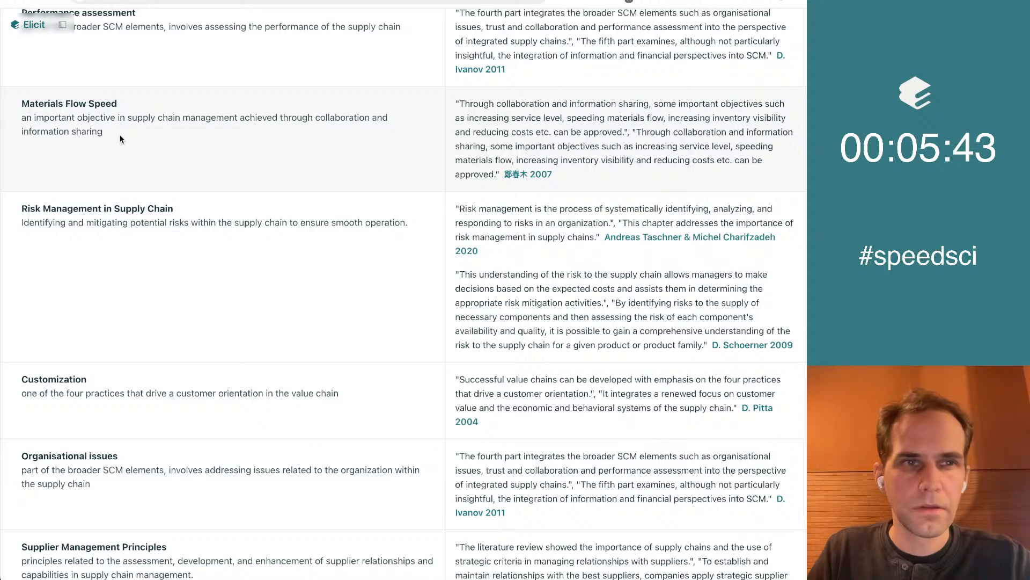
scroll(120, 137, down, 1)
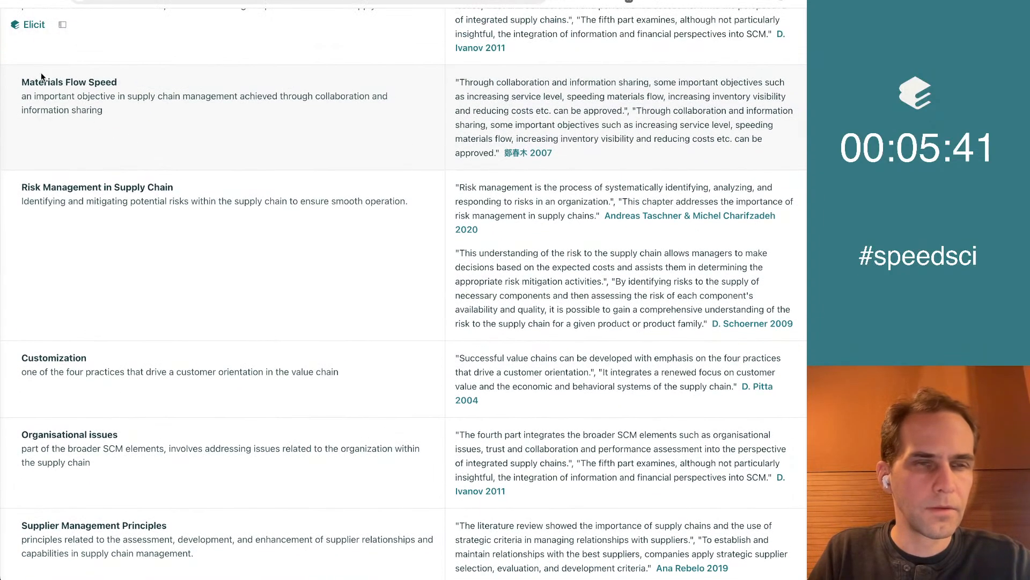
Add the non-bold bullet “Measuring flow speed” in quotation marks below Demand forecasting in the Google Doc and start a new bullet
key(ctrl+Tab)
scroll(384, 407, down, 1)
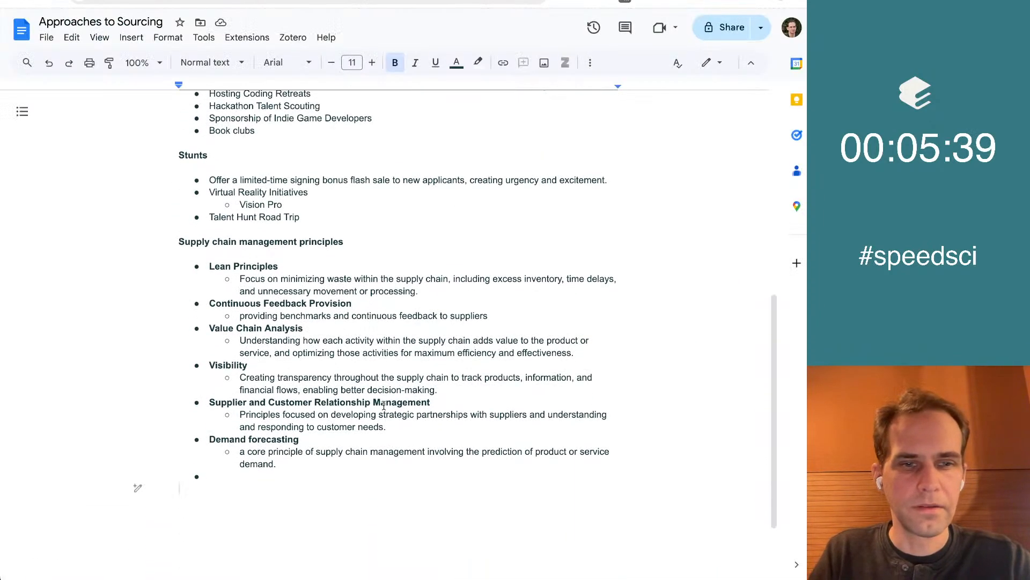
key(super+b)
text(Measurin)
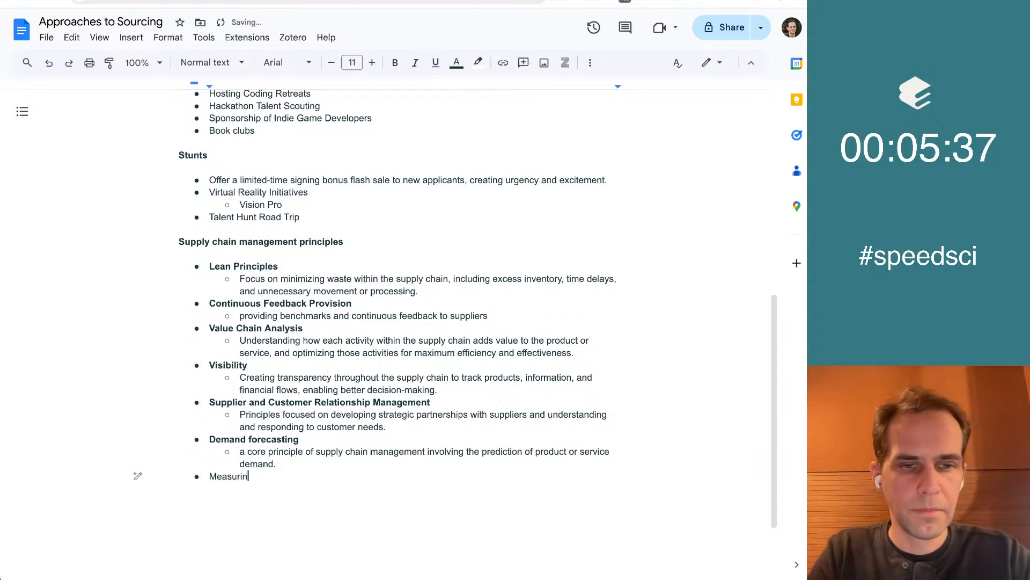
text(g flow speed")
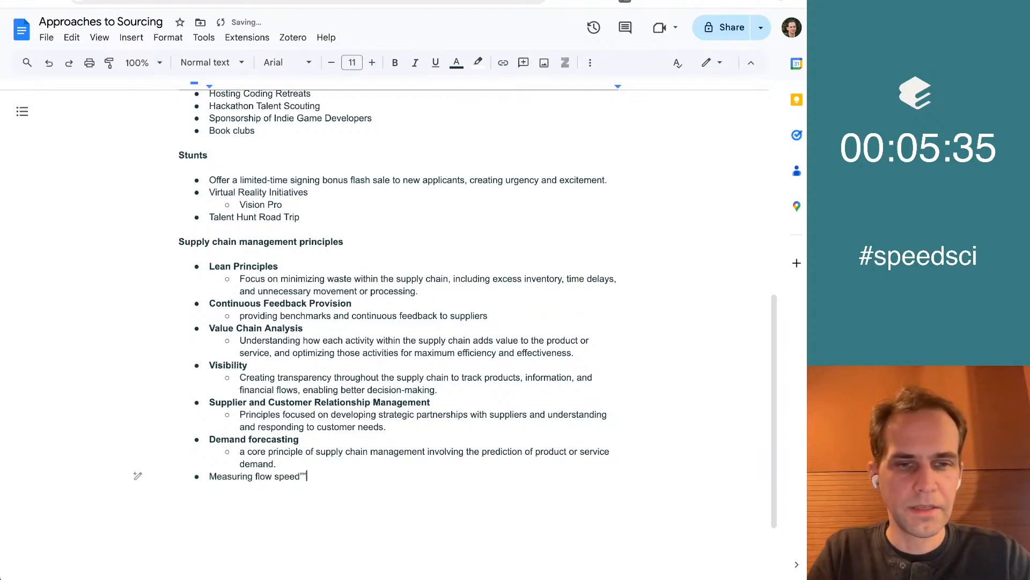
key(super+Left)
text(")
key(super+Right)
key(Return)
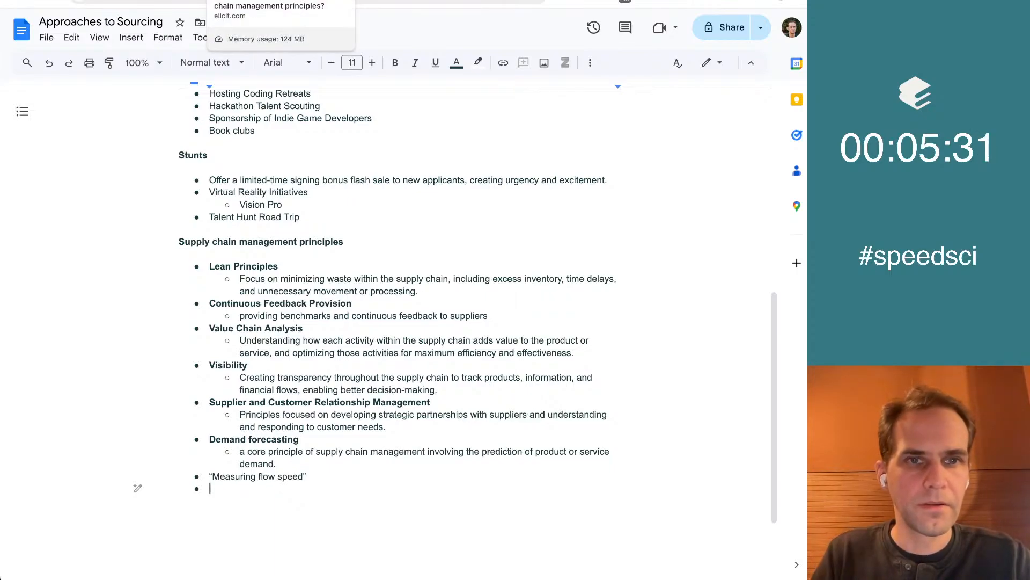
Copy the words "Risk Management" from the Elicit concept title and paste them without formatting into the empty bullet of the Google Doc
click(252, 1)
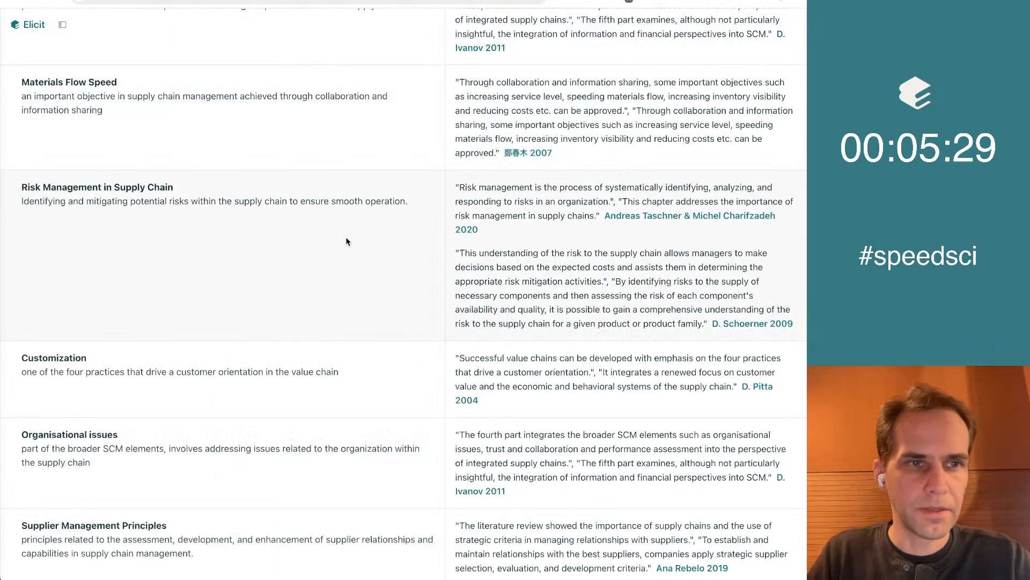
scroll(346, 241, down, 5)
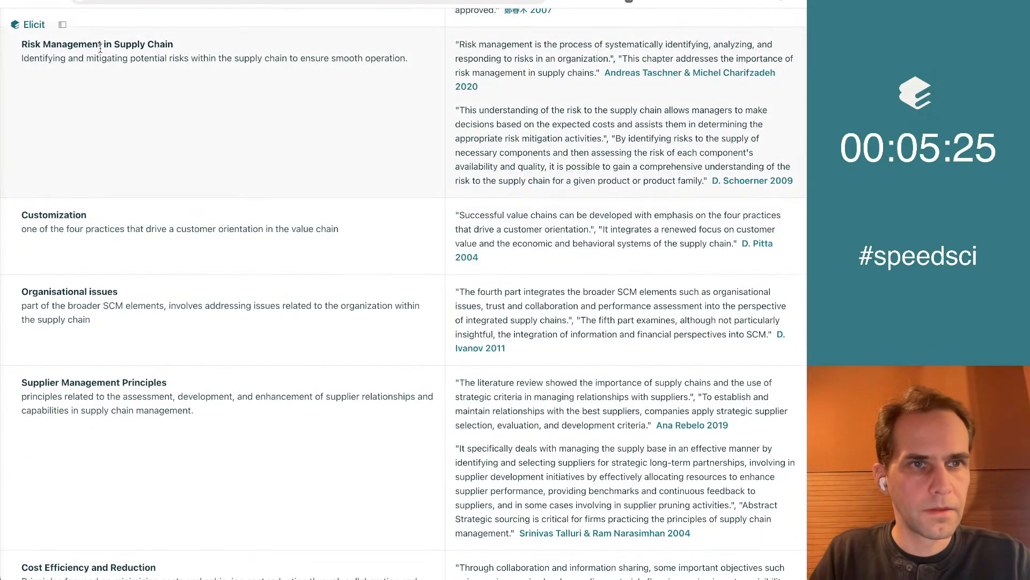
drag(103, 45, 29, 46)
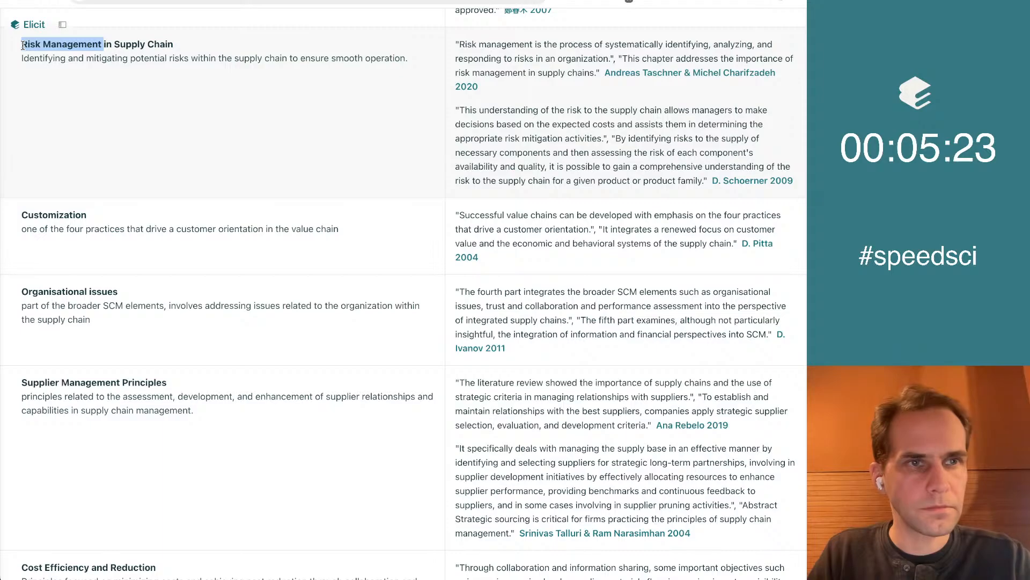
key(super+c)
key(super+Tab)
key(super+v)
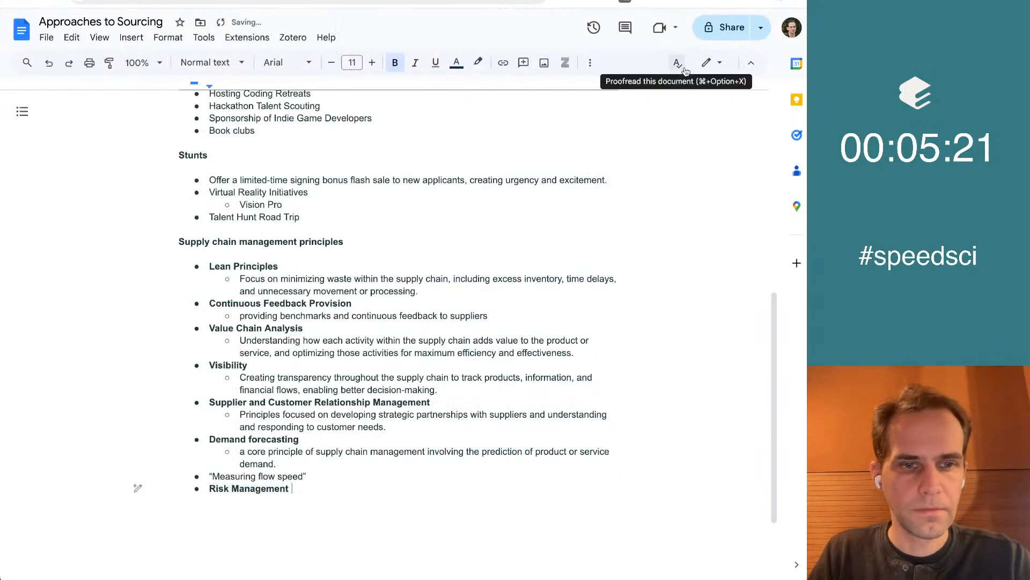
key(super+z)
key(super+shift+v)
Check the Elicit concepts after Risk Management down to Customer Needs and Demand Management, and add an "ROI calculations" bullet below Risk Management in the Google Doc
key(super+Tab)
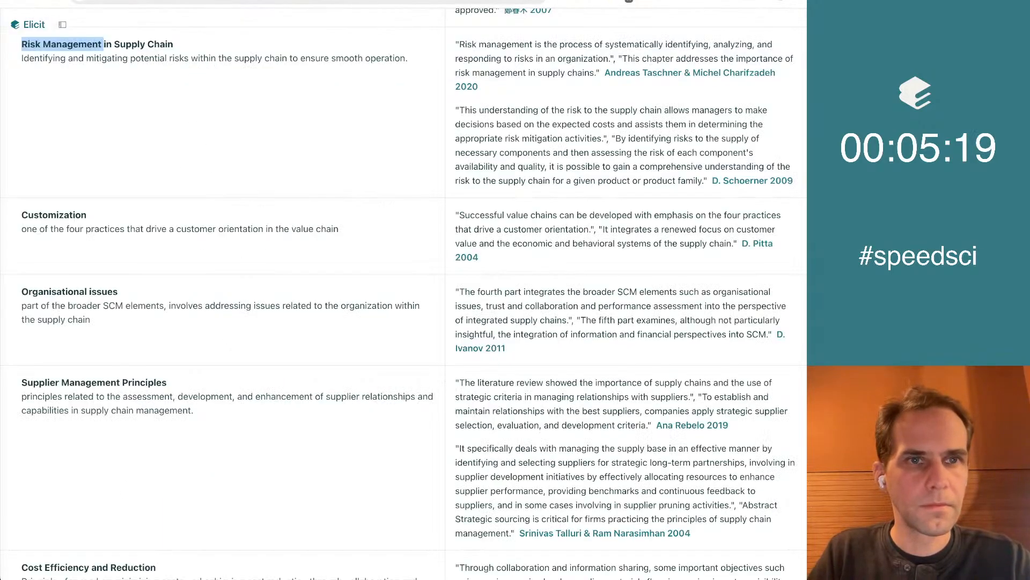
scroll(390, 259, down, 5)
scroll(390, 260, down, 4)
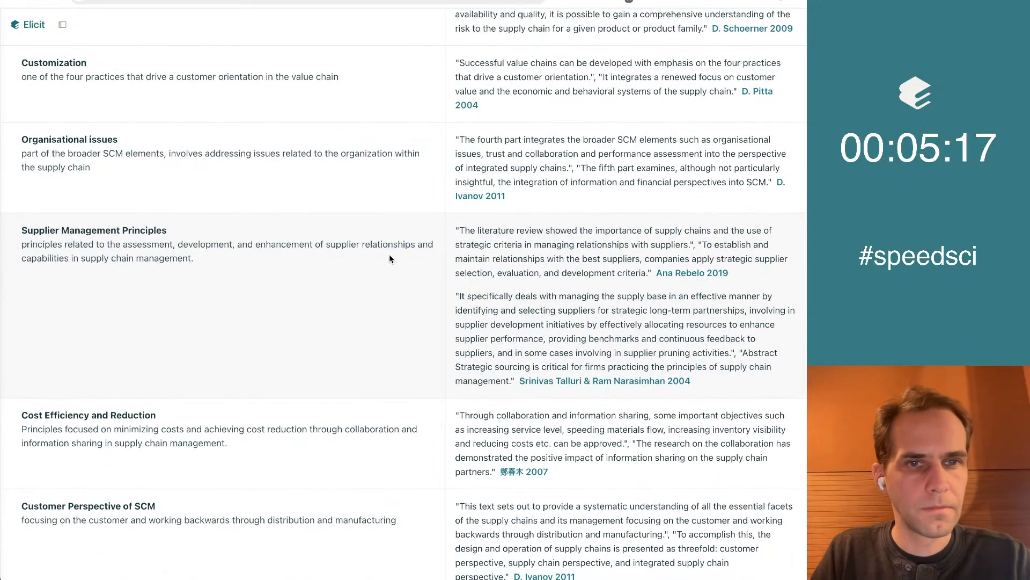
scroll(391, 259, down, 7)
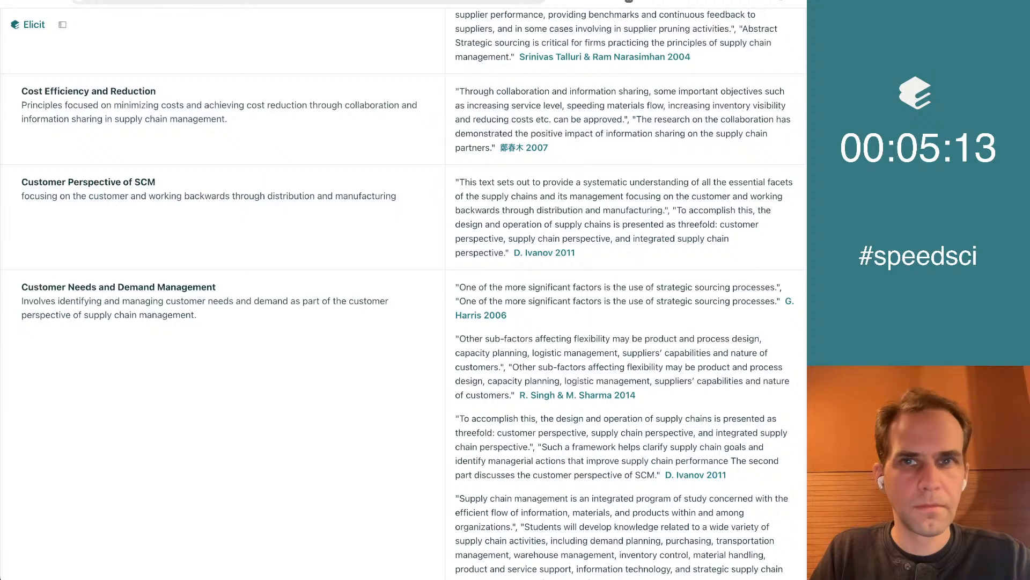
key(super+Tab)
text(ROI )
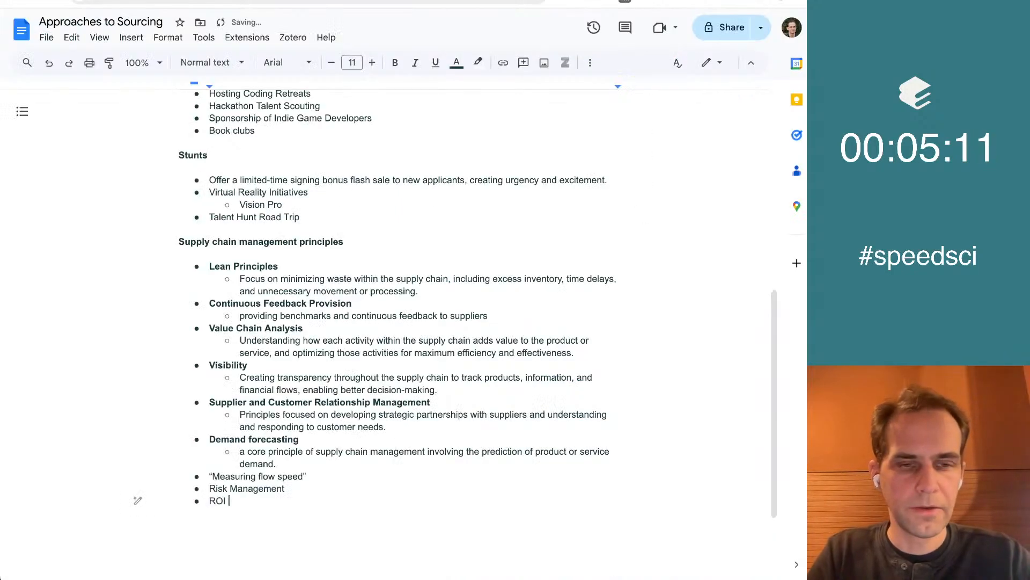
text(calculations)
Bold the three bullets “Measuring flow speed”, Risk Management and ROI calculations
key(Up)
key(Up)
key(super+Left)
key(shift+Down)
key(super+b)
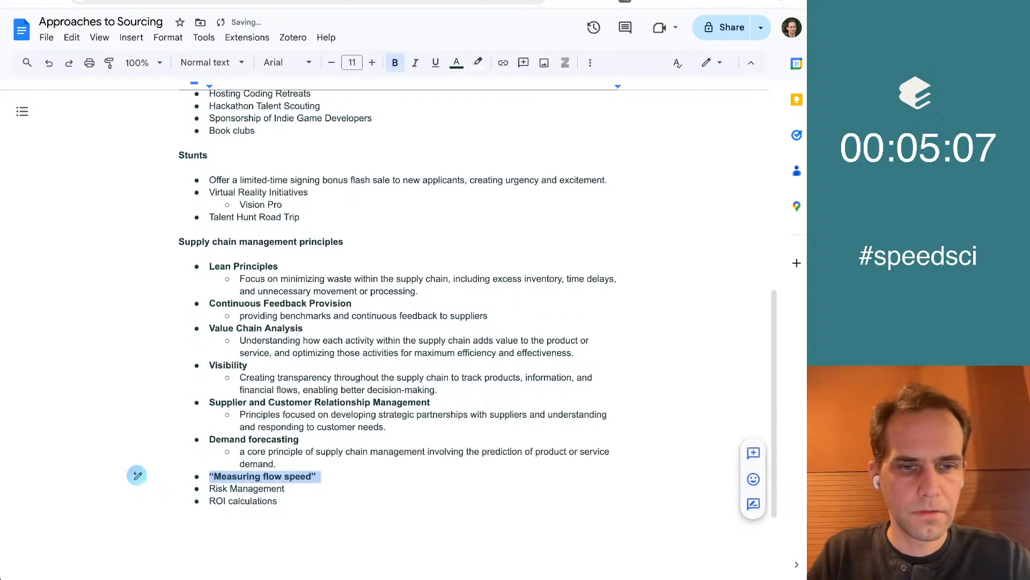
key(Right)
key(shift+Down)
key(super+b)
key(Right)
key(shift+Down)
key(super+b)
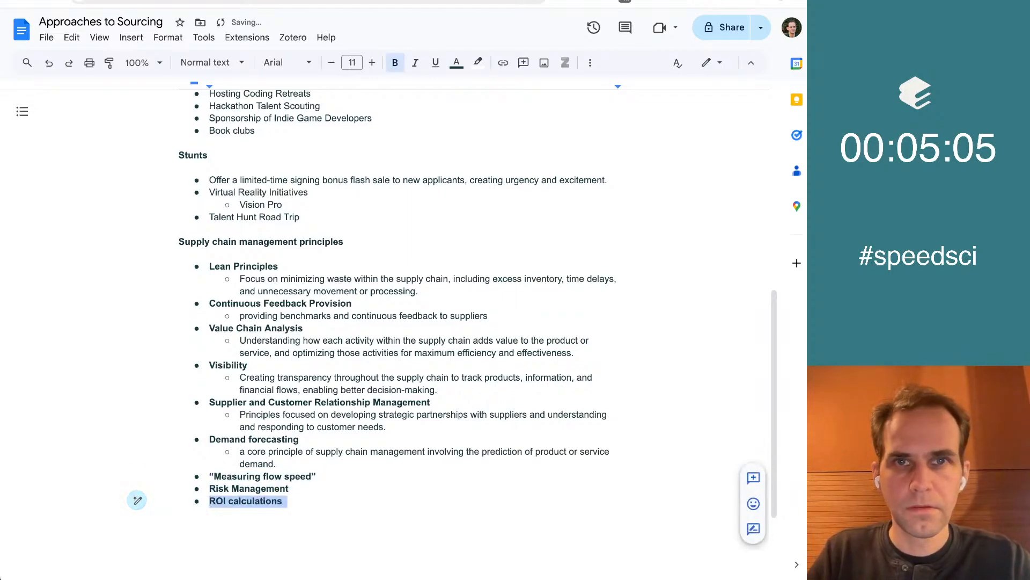
Copy the "Quality Management" concept title from Elicit, paste it as a bullet below ROI calculations in the Google Doc, and start a new bullet
key(ctrl+Tab)
scroll(359, 340, down, 7)
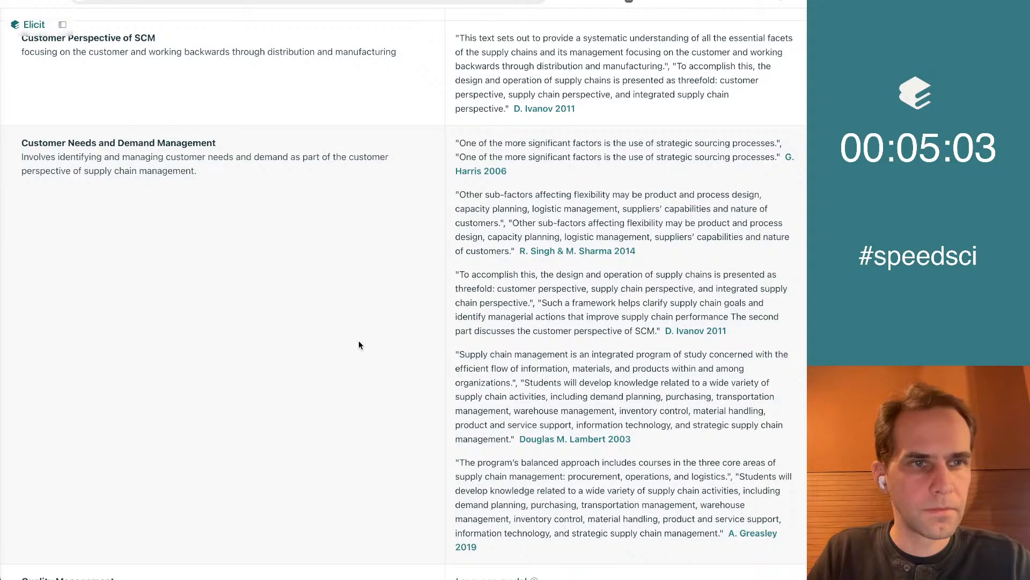
scroll(359, 345, down, 5)
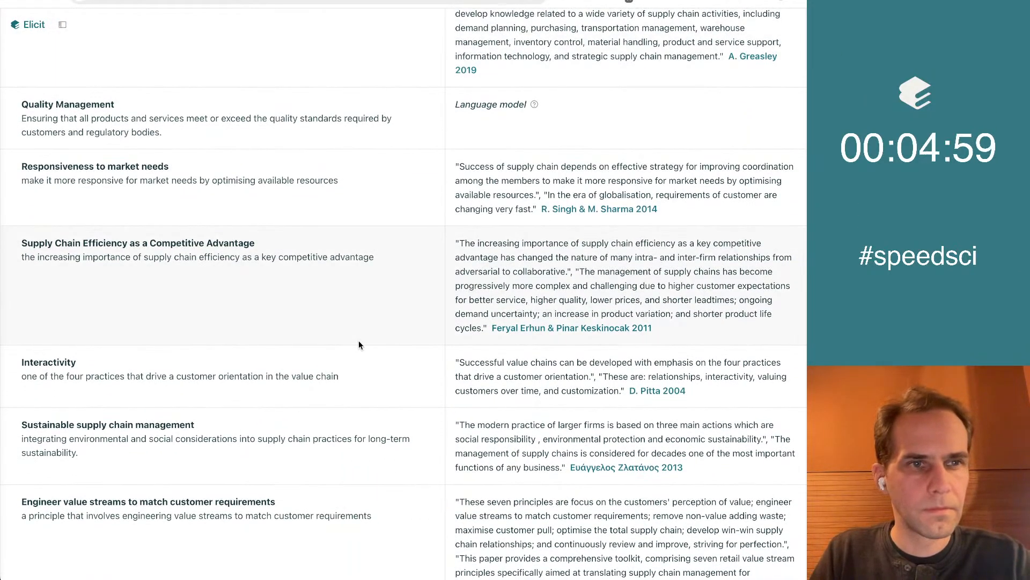
scroll(359, 343, down, 1)
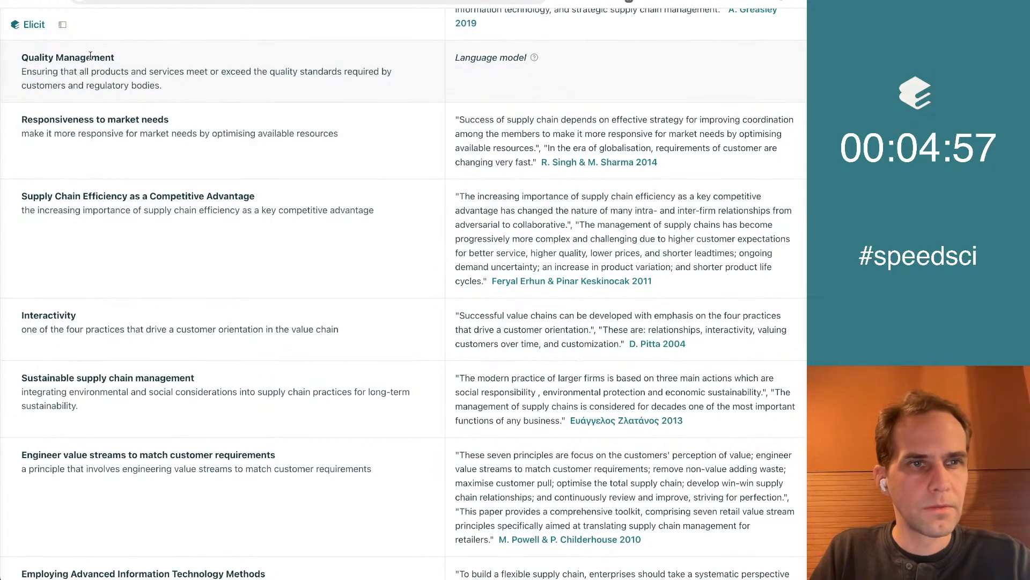
triple_click(90, 57)
key(ctrl+Tab)
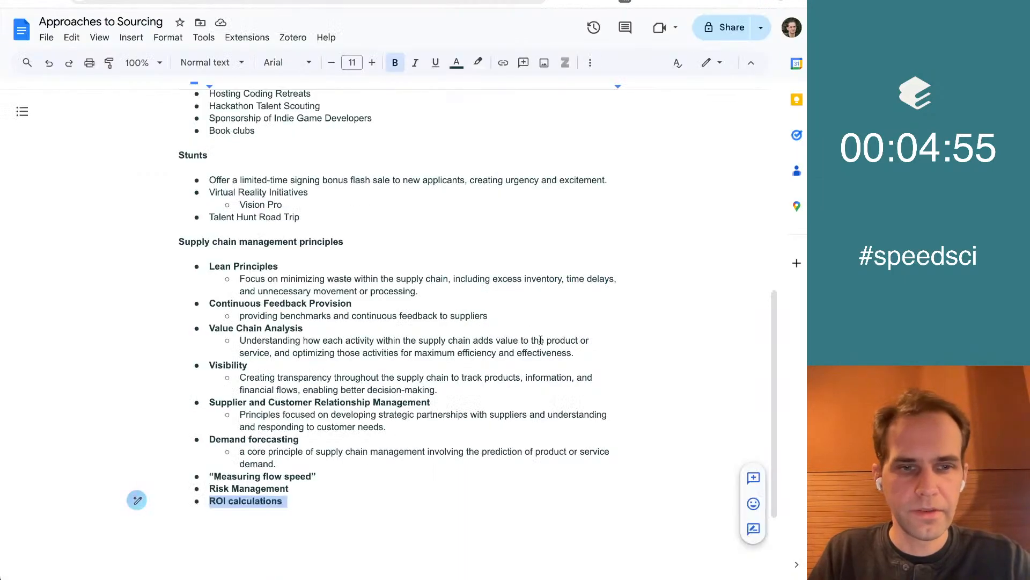
key(Right)
key(Return)
key(ctrl+v)
key(Return)
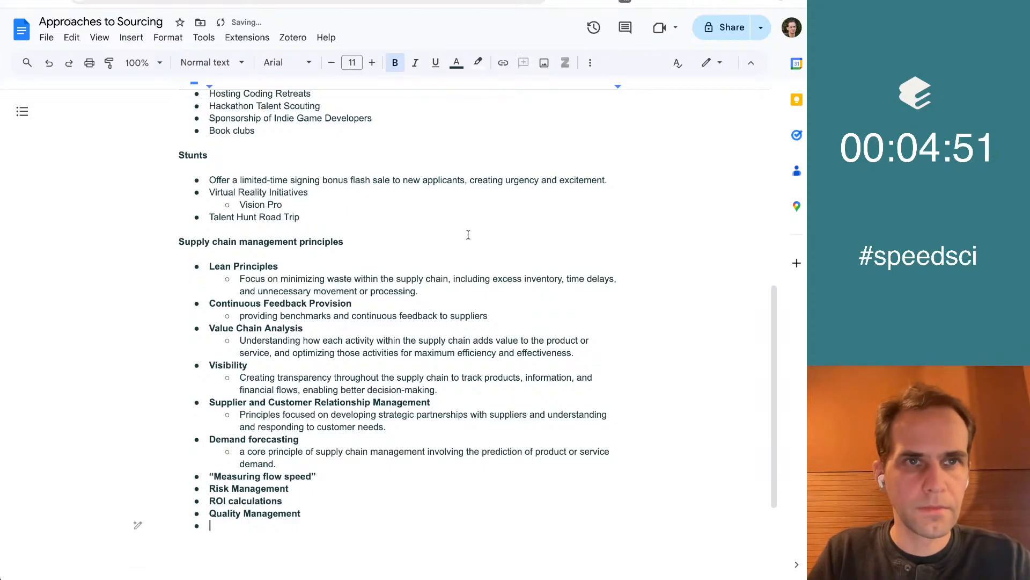
Review the remaining Elicit concepts, from Supply Chain Efficiency as a Competitive Advantage down to Develop win-win supply chain relationships, for further useful principles
key(ctrl+shift+Tab)
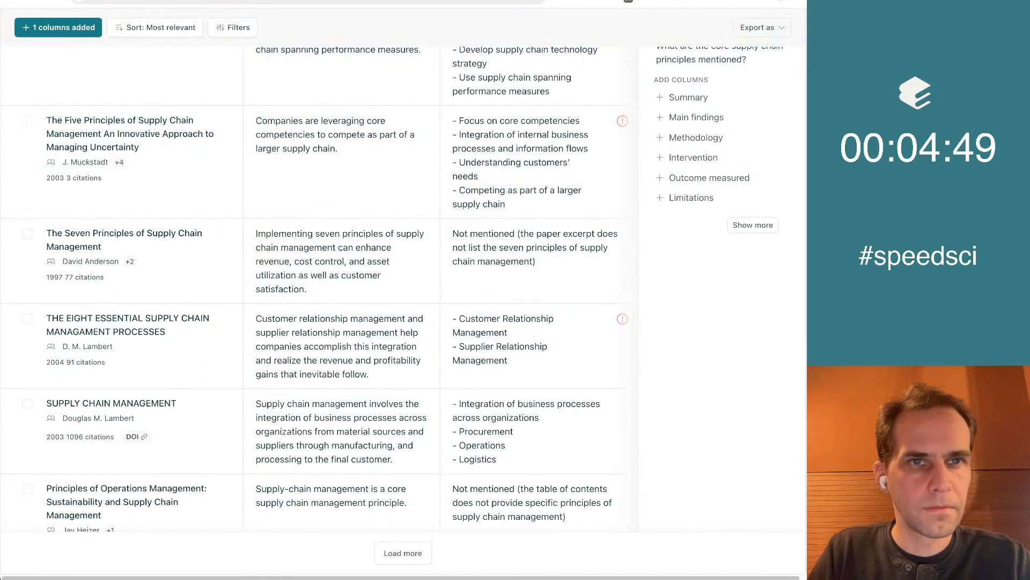
click(242, 0)
scroll(353, 236, down, 1)
scroll(353, 236, down, 3)
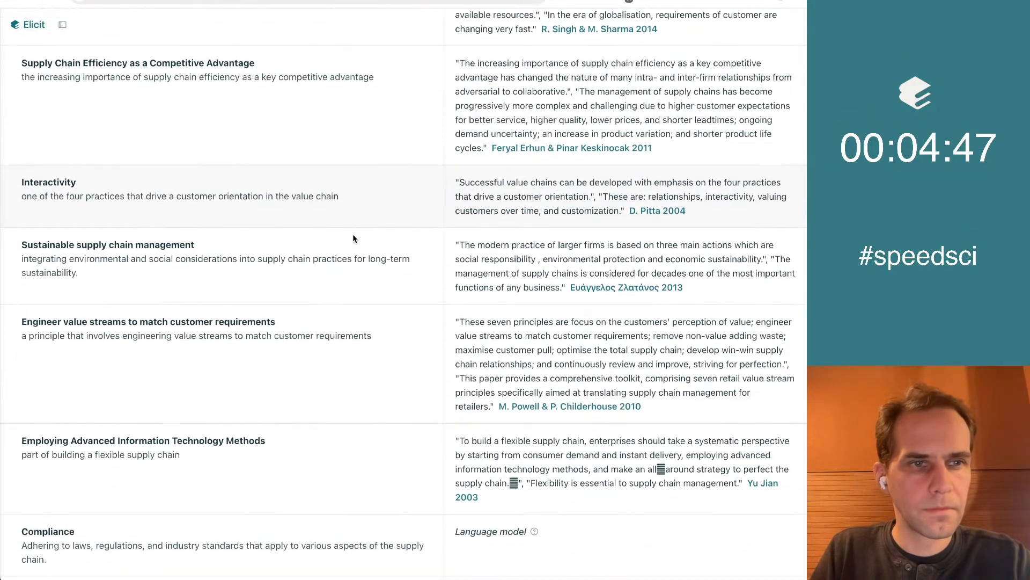
scroll(353, 237, down, 4)
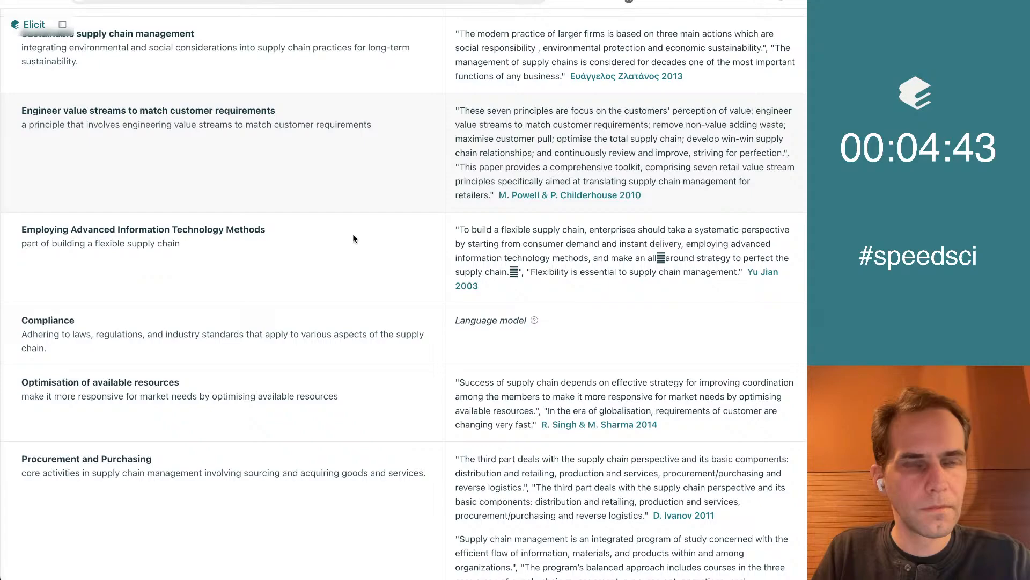
scroll(353, 236, down, 3)
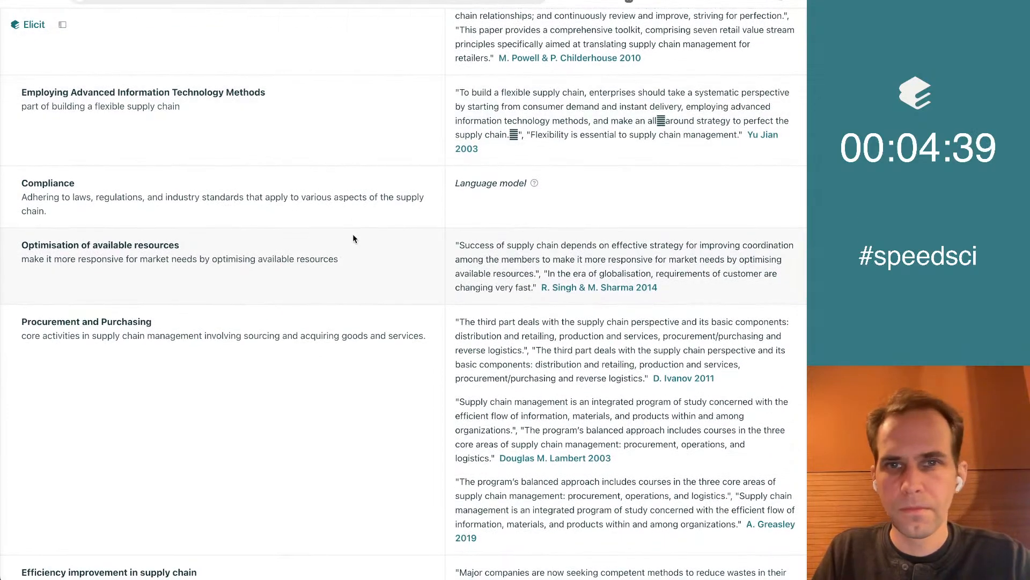
scroll(353, 237, down, 2)
scroll(353, 237, down, 3)
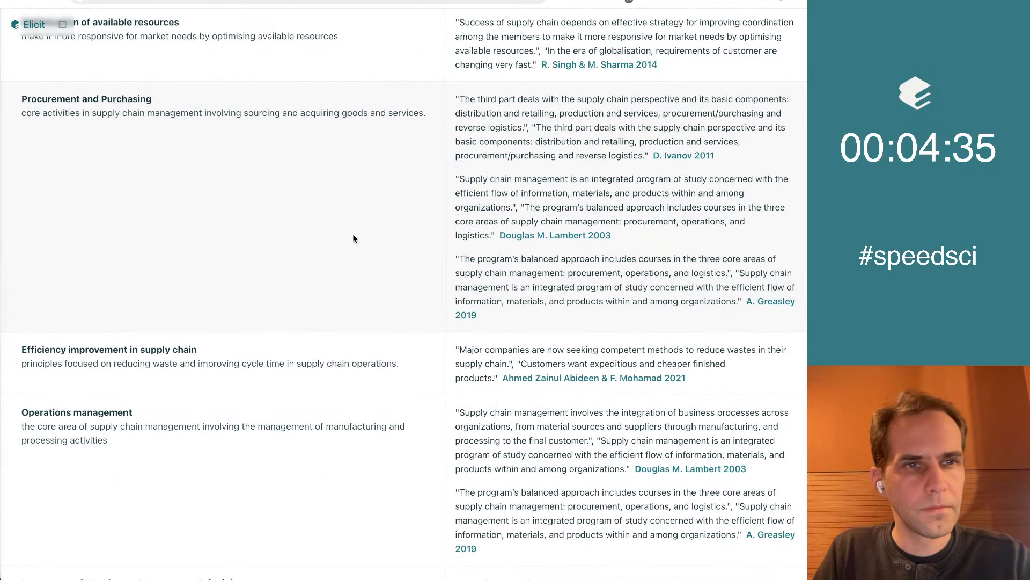
scroll(353, 238, down, 5)
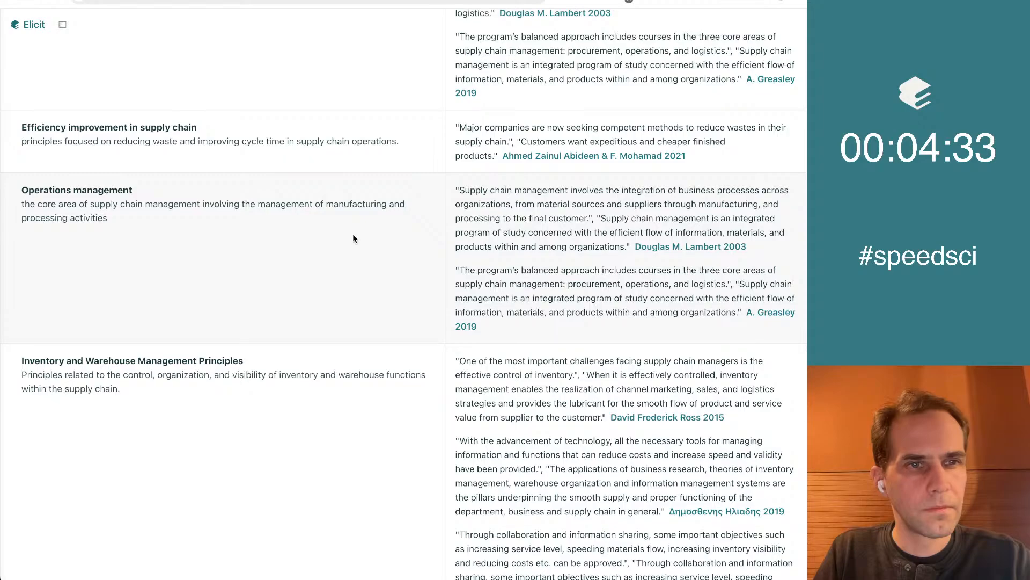
scroll(361, 235, down, 2)
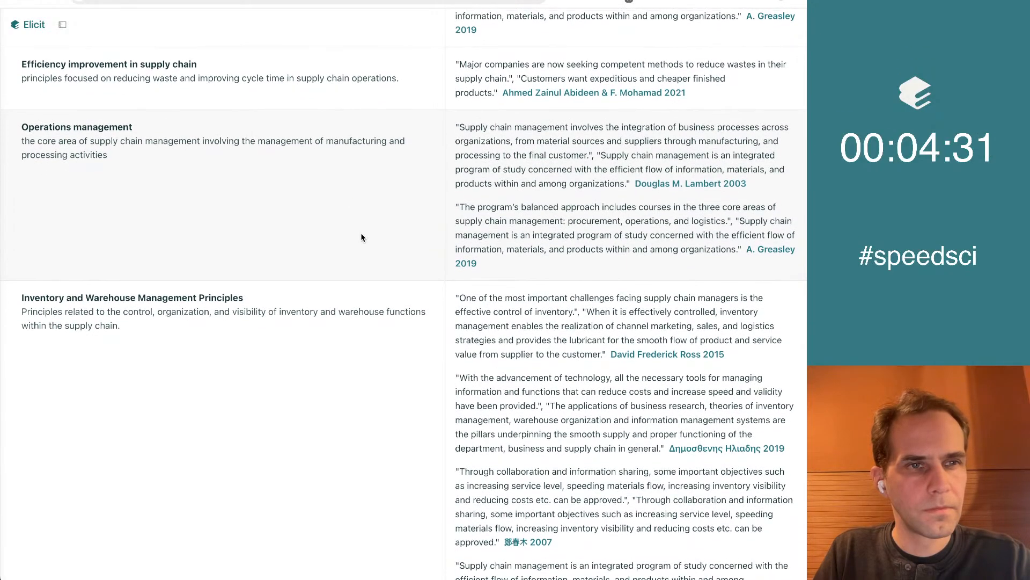
scroll(362, 237, down, 5)
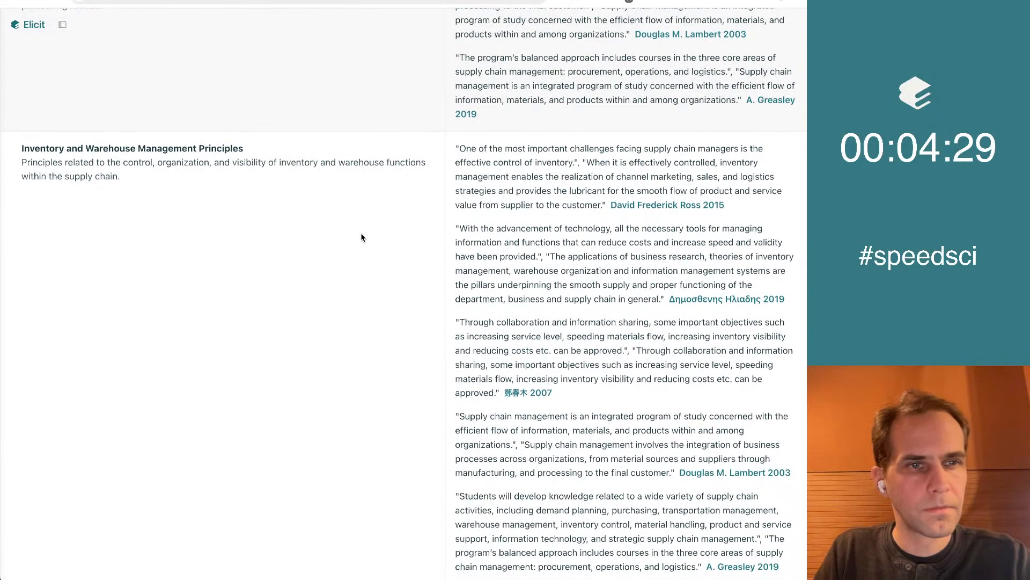
scroll(361, 235, down, 12)
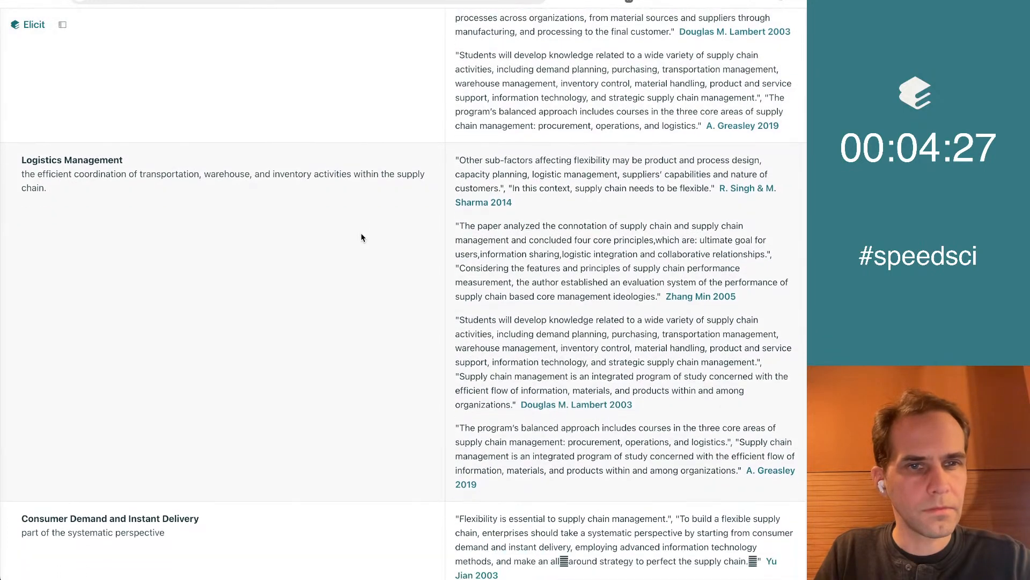
scroll(360, 233, down, 1)
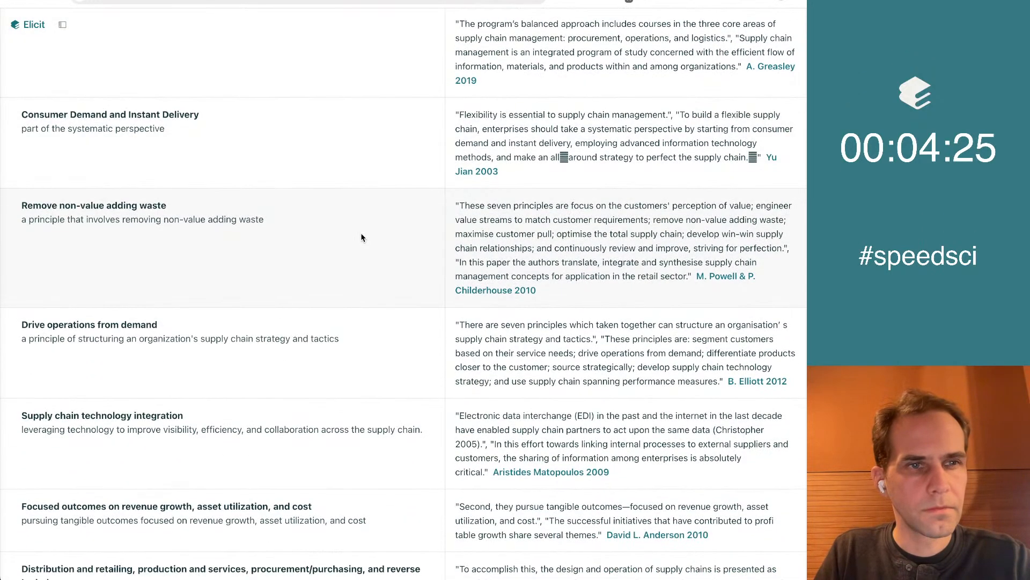
scroll(361, 232, down, 3)
scroll(361, 232, down, 3)
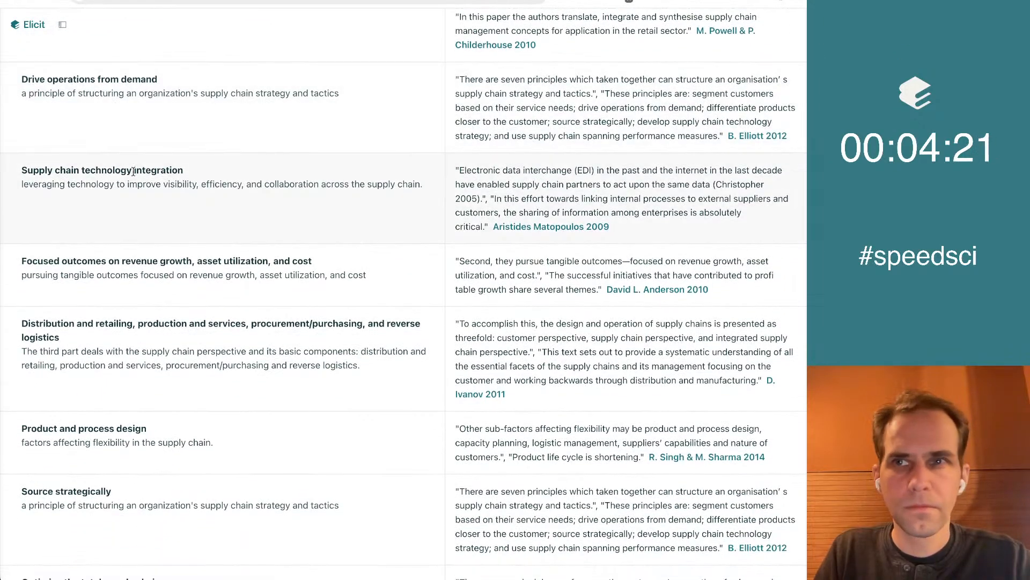
scroll(376, 295, down, 2)
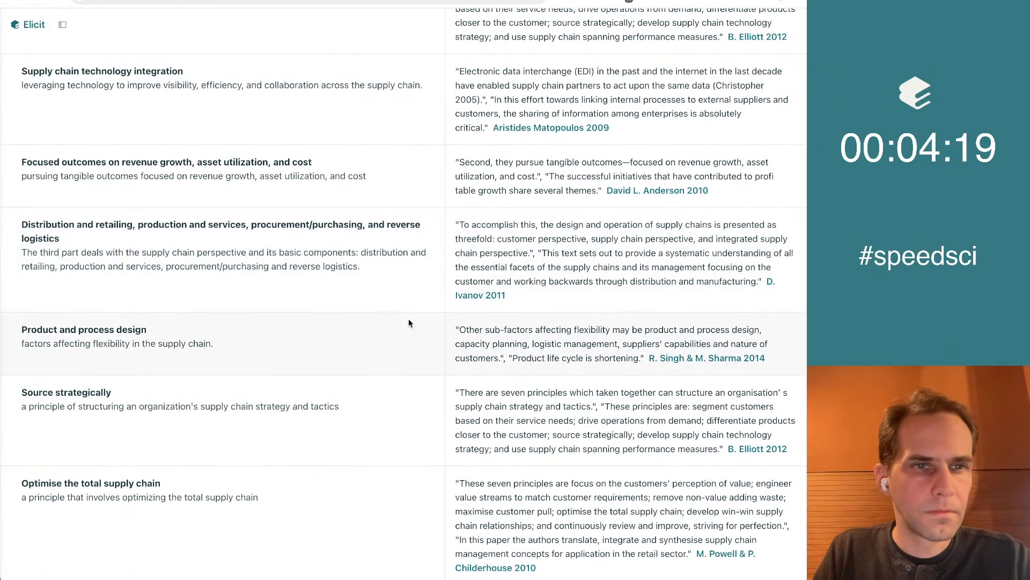
scroll(408, 323, down, 6)
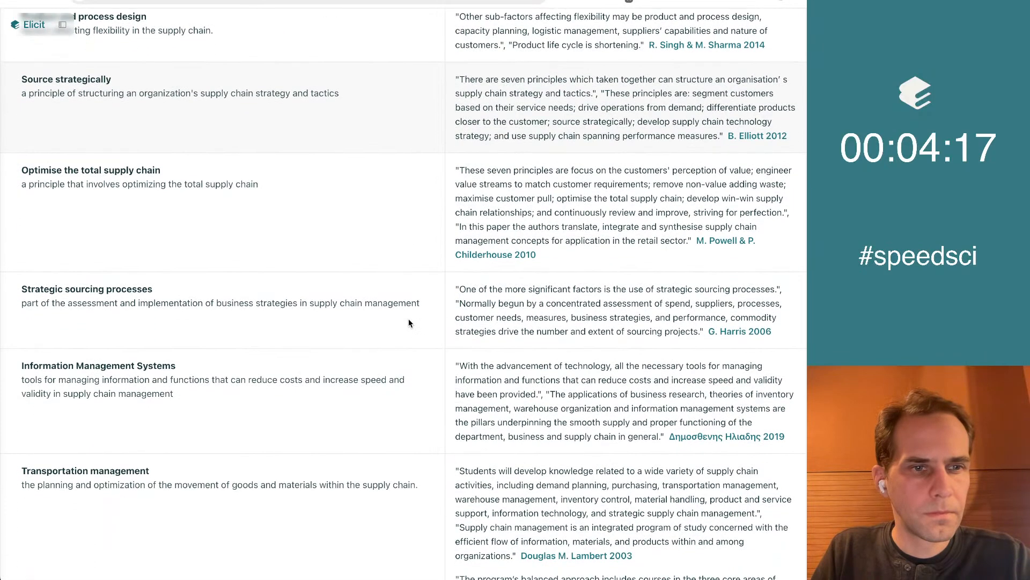
scroll(409, 322, down, 8)
right_click(409, 319)
click(289, 232)
scroll(318, 472, down, 3)
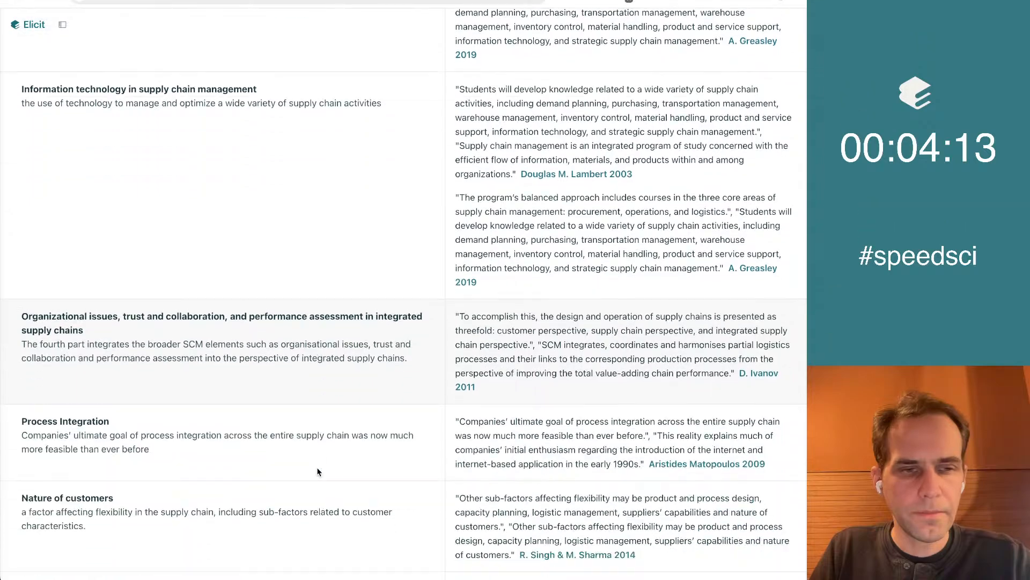
scroll(318, 472, down, 6)
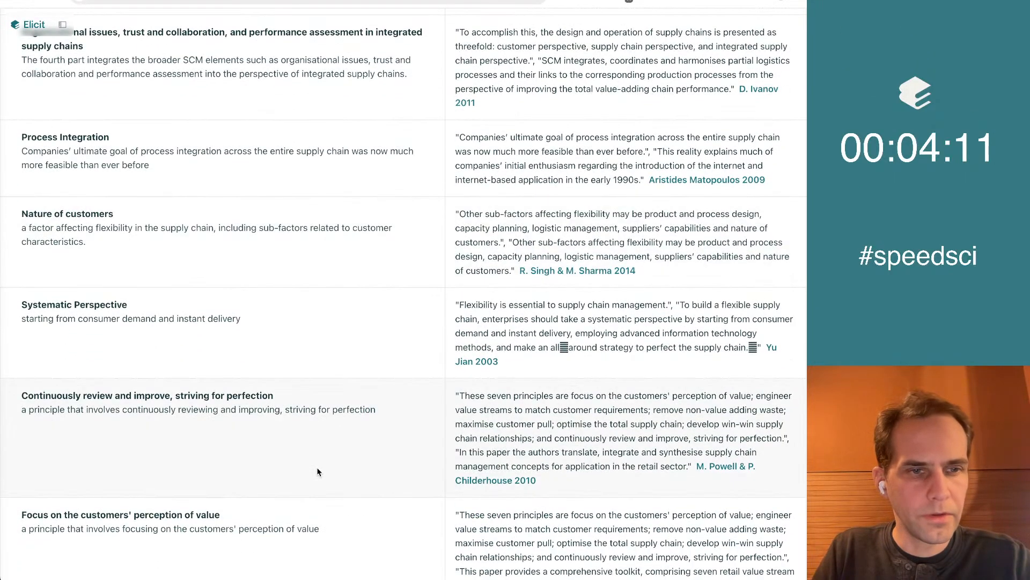
key(ctrl+Tab)
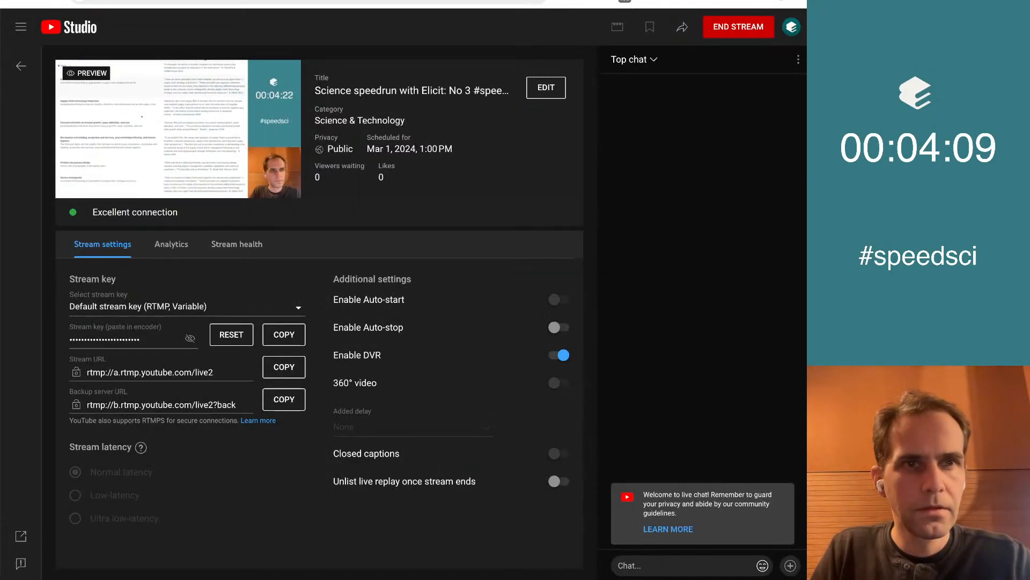
key(ctrl+shift+Tab)
scroll(305, 407, down, 11)
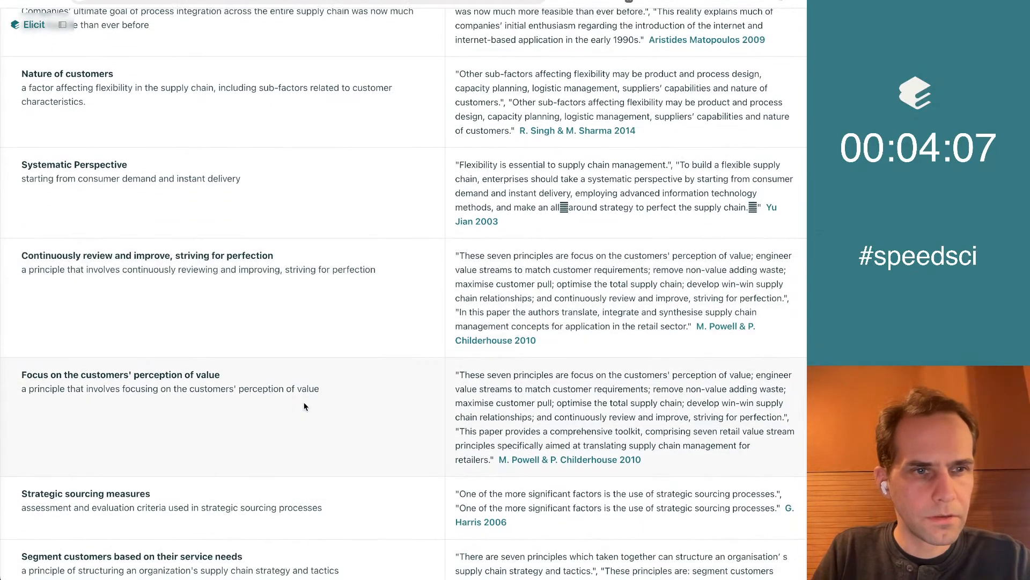
scroll(315, 378, down, 4)
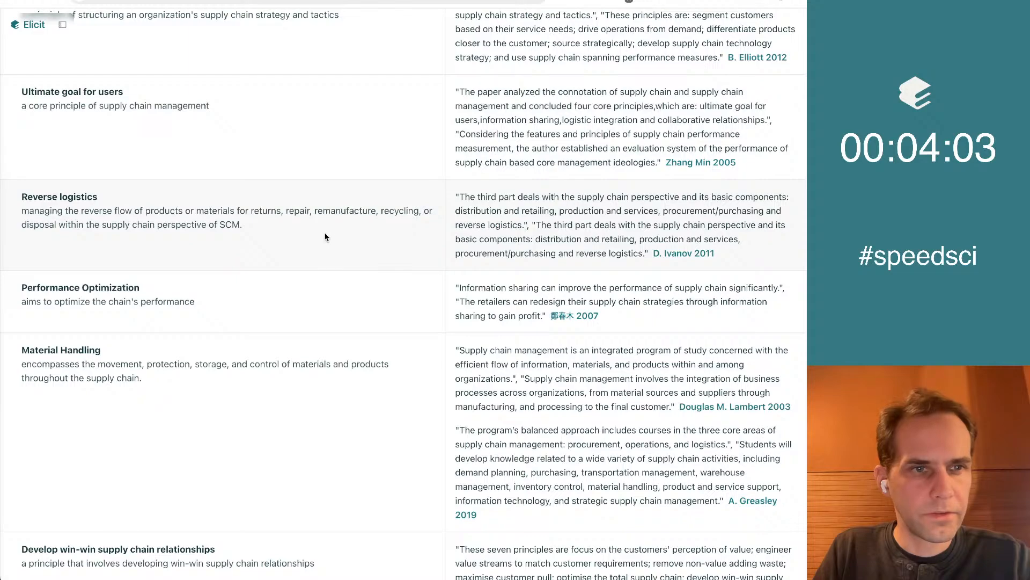
scroll(324, 233, down, 4)
End the bulleted list in the Google Doc and add the non-bold line "→ first-principles approach" below it
key(ctrl+Tab)
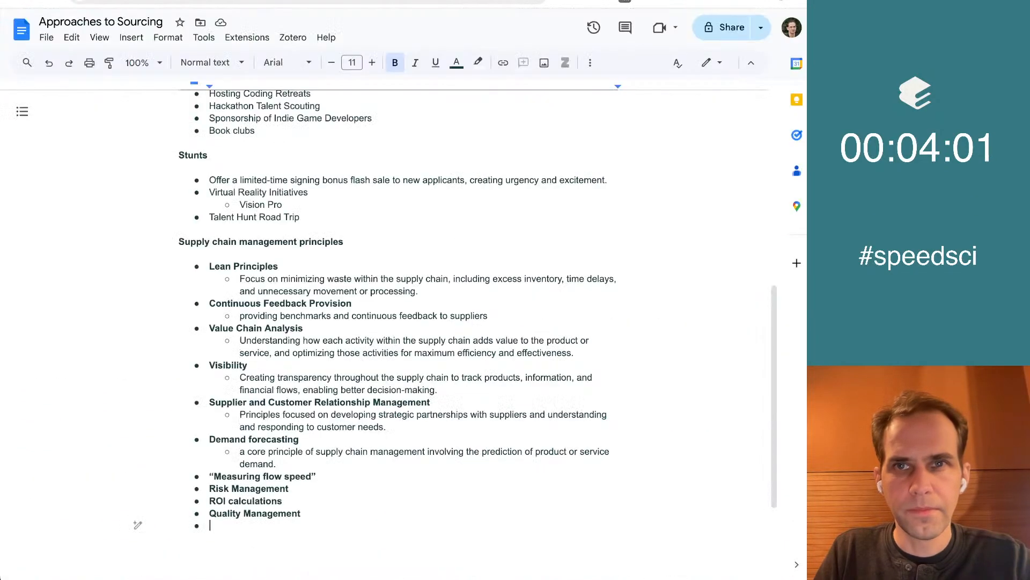
key(Return)
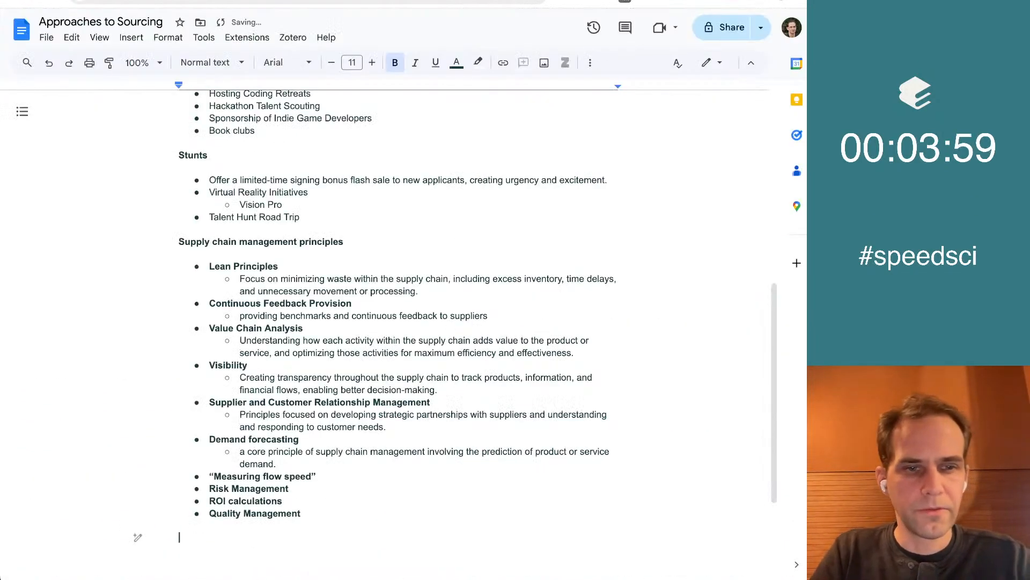
key(Tab)
text(fi)
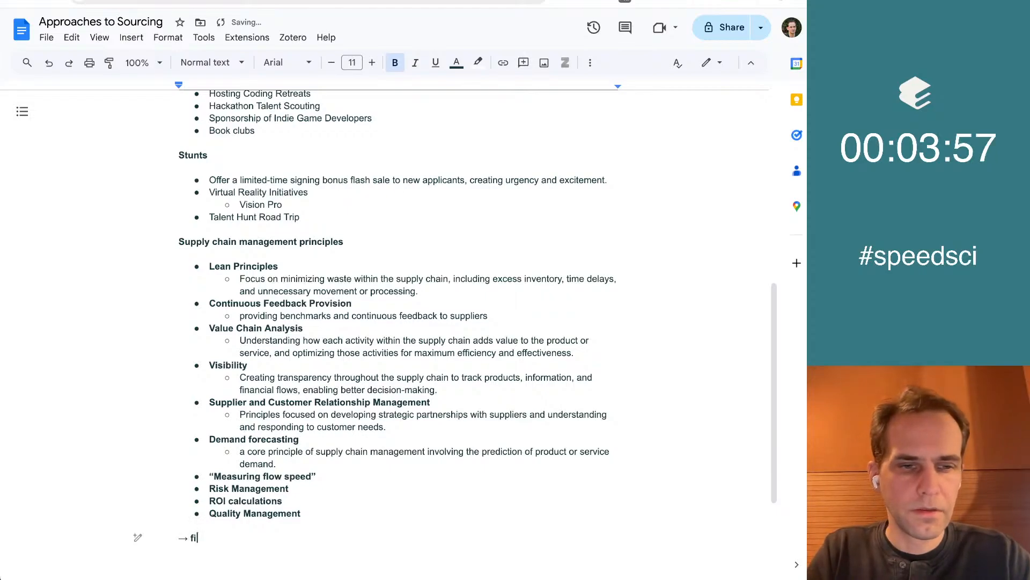
text(rst-principles ap)
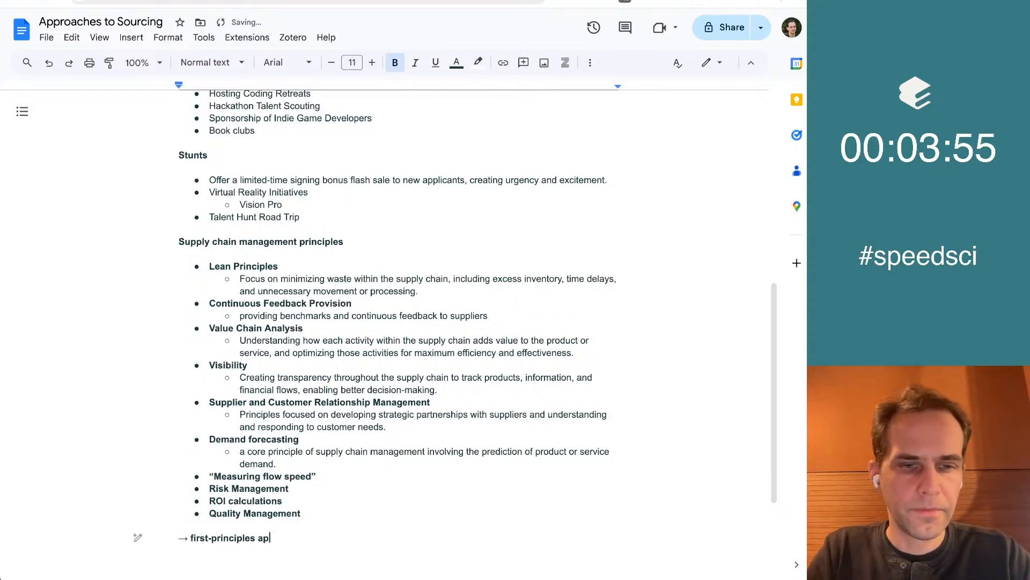
text(proach)
key(shift+Home)
key(ctrl+b)
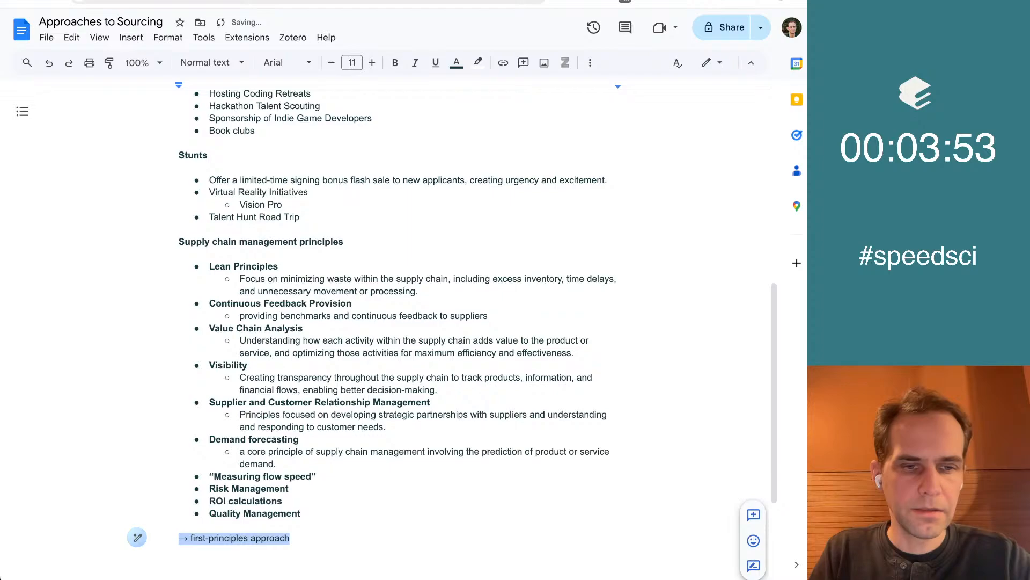
key(Right)
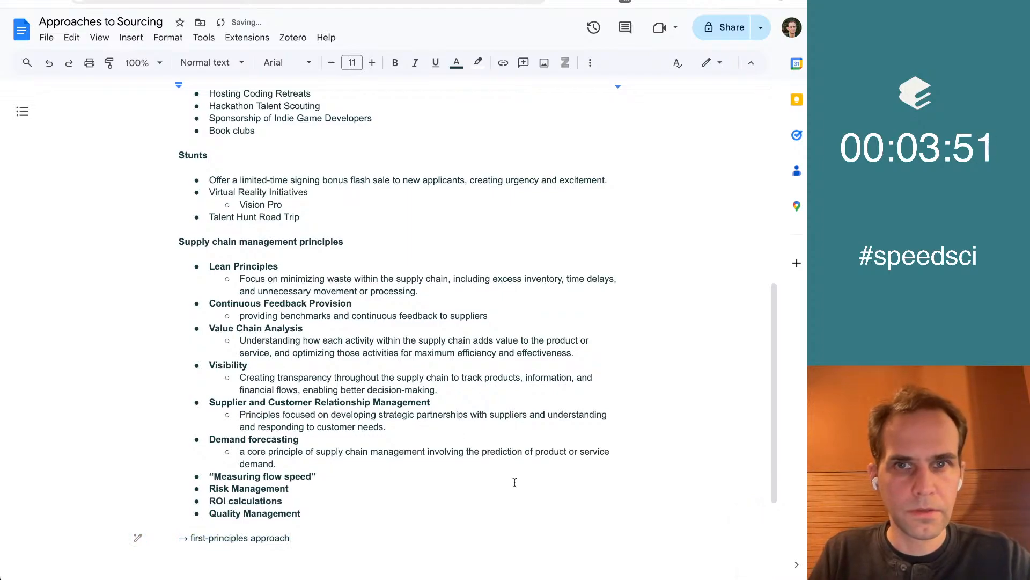
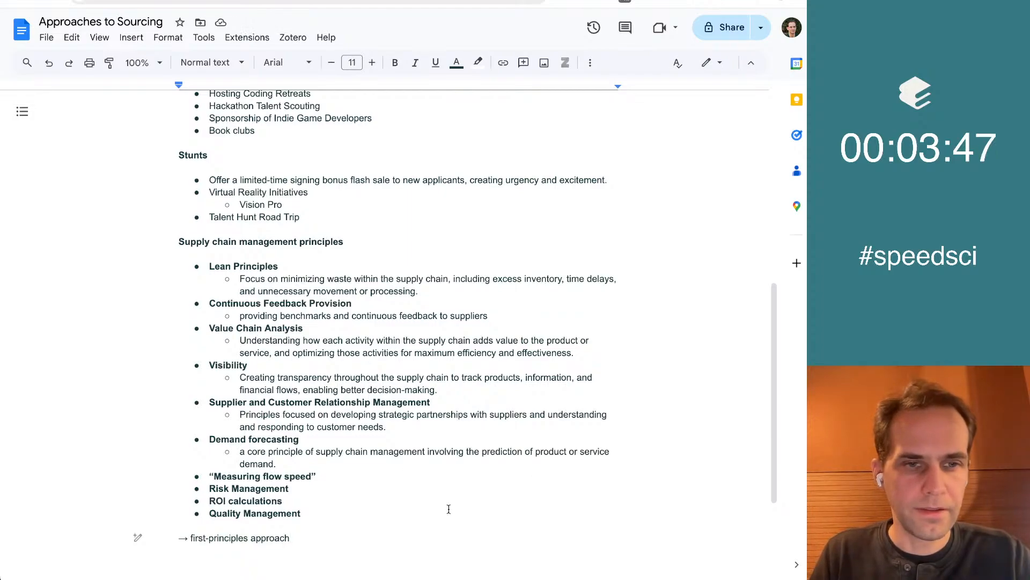
Review the collected sourcing ideas and supply chain principles throughout the document to pick out the strongest ones
scroll(422, 452, up, 3)
scroll(411, 429, down, 2)
scroll(402, 400, up, 2)
scroll(401, 400, up, 5)
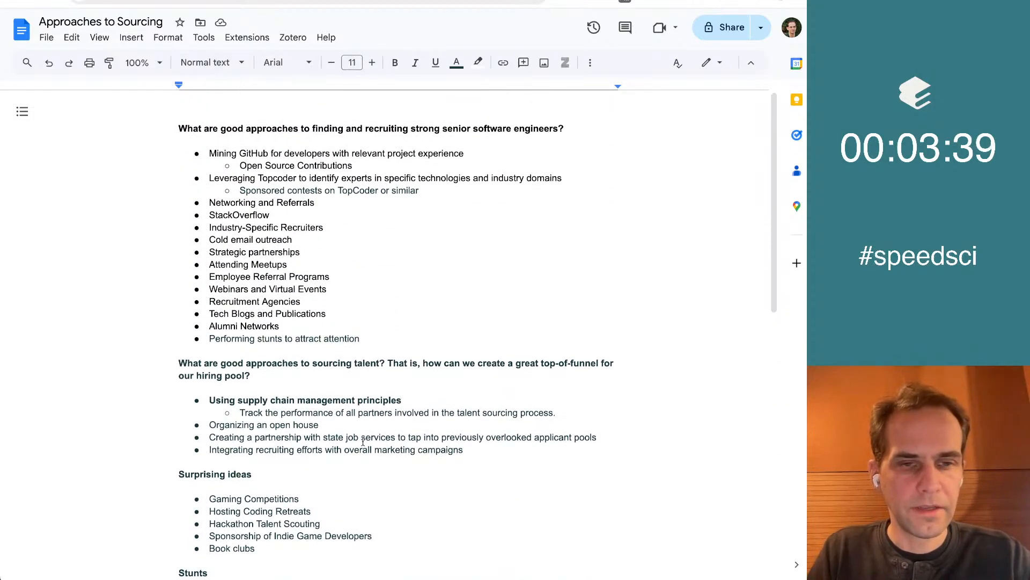
scroll(415, 417, down, 10)
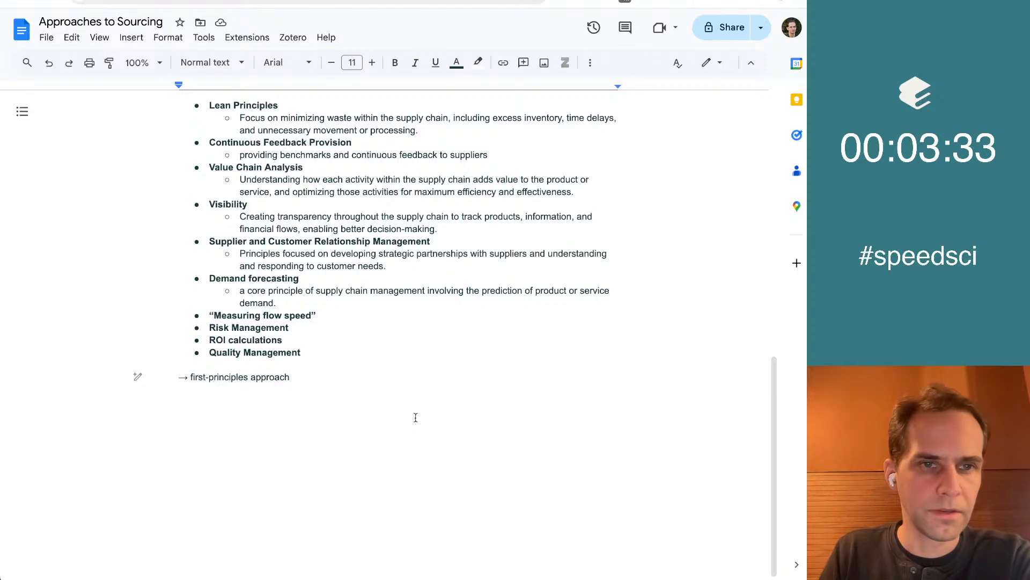
scroll(415, 417, up, 3)
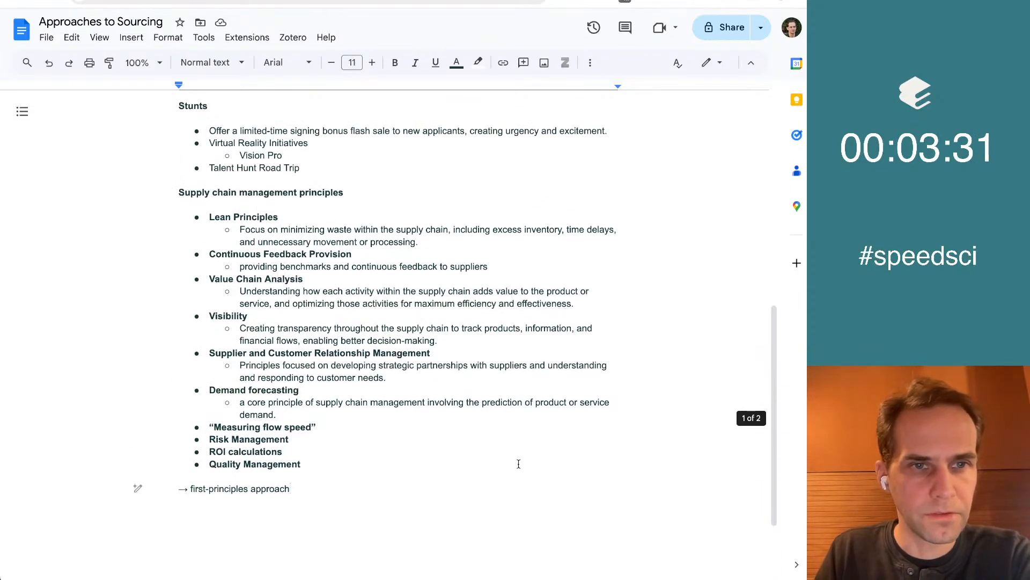
scroll(472, 397, up, 4)
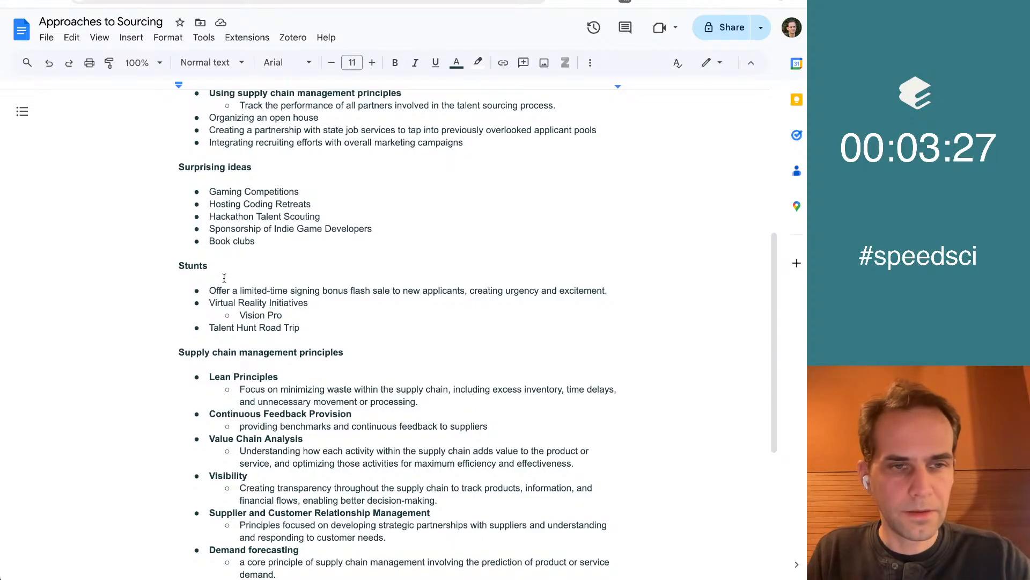
drag(340, 333, 180, 264)
click(180, 265)
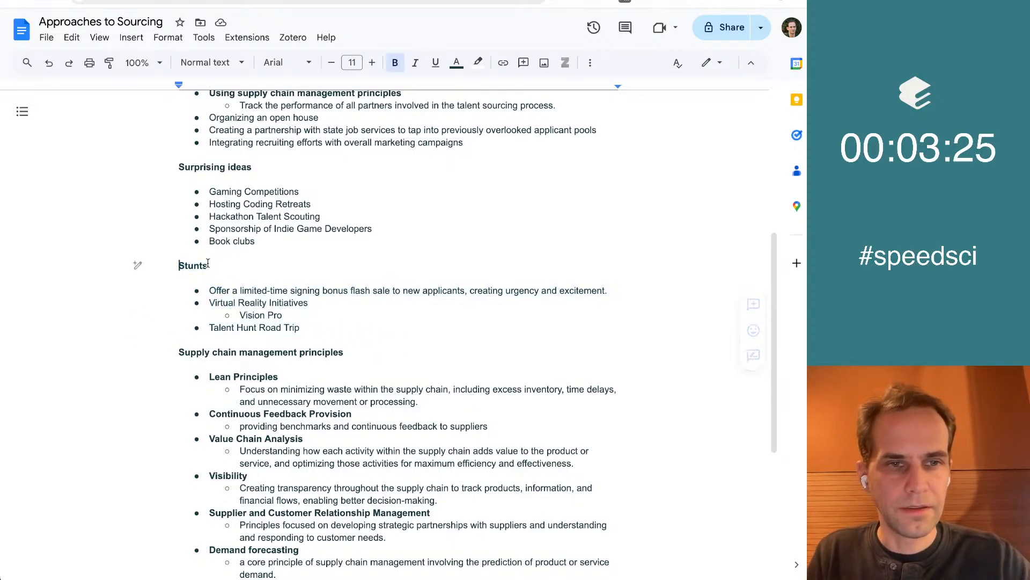
scroll(407, 306, up, 2)
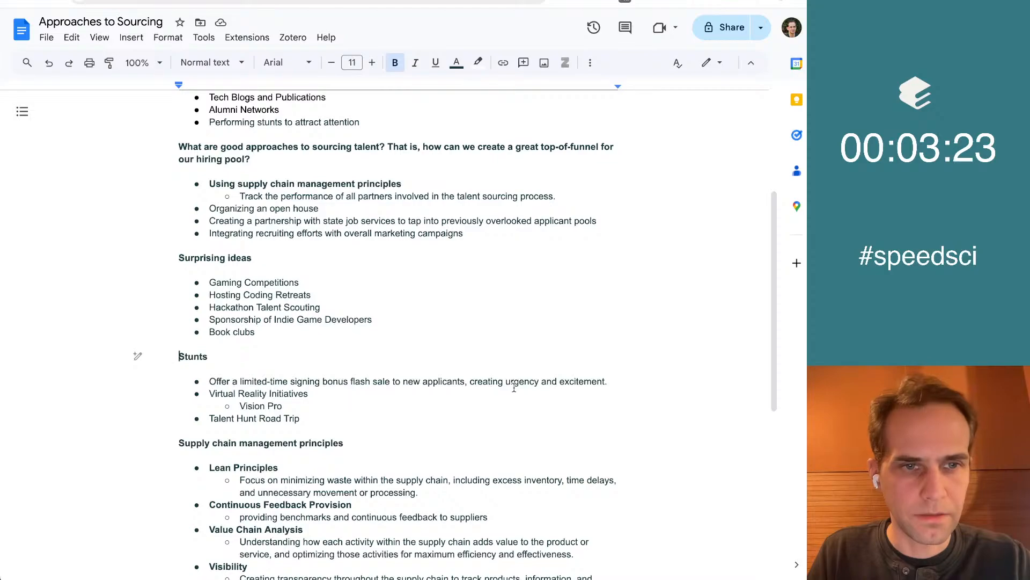
scroll(514, 387, up, 5)
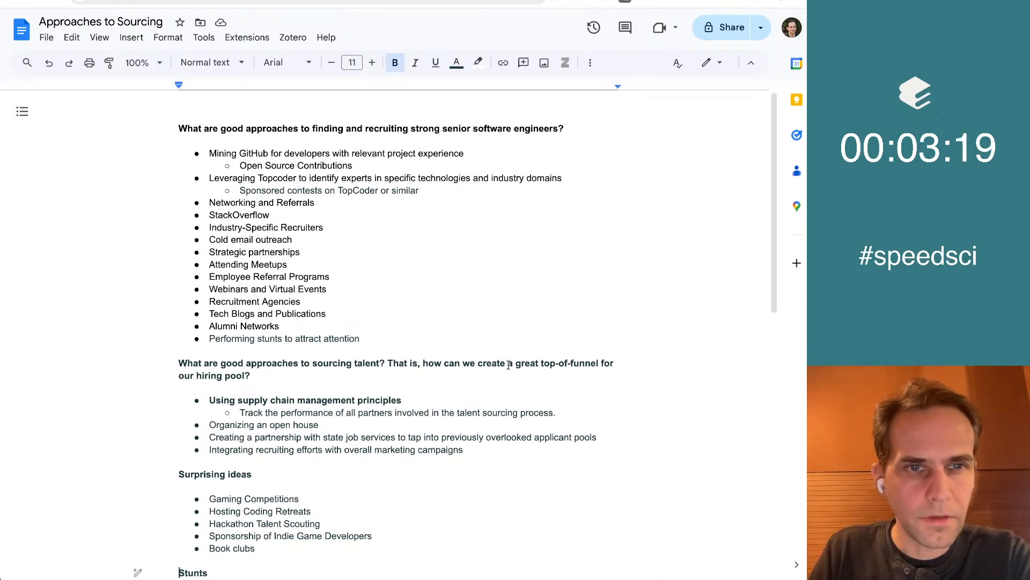
Bold "Sponsored contests on TopCoder" in the sub-bullet under Leveraging Topcoder, leaving "or similar" in regular weight
click(330, 154)
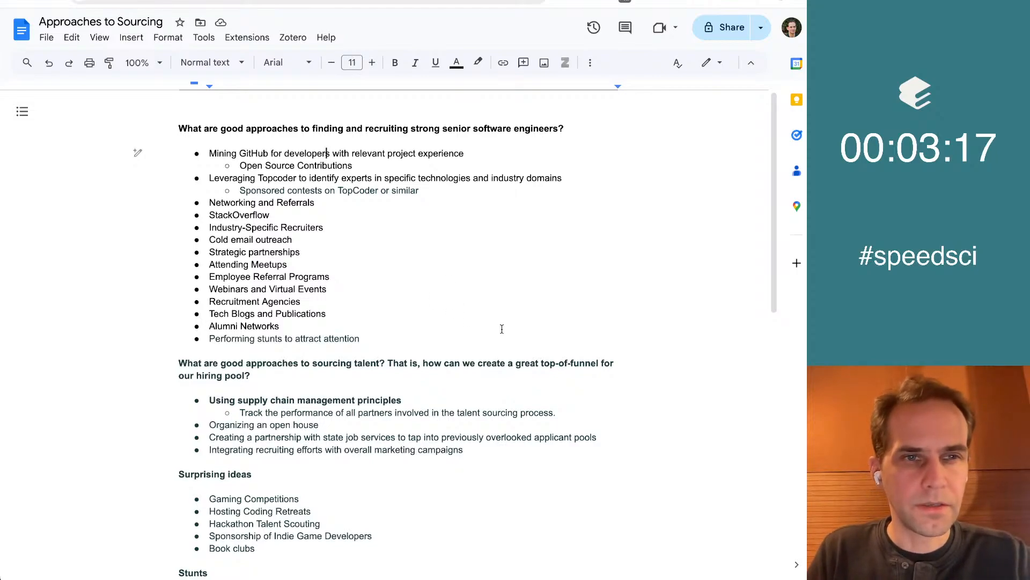
key(Up)
key(Up)
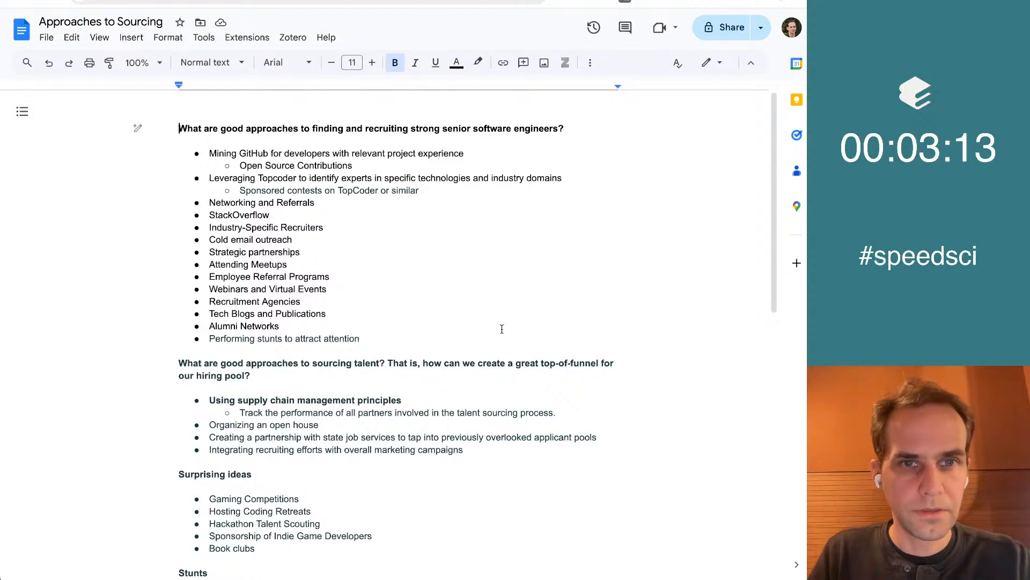
key(Down)
key(Down)
key(Down)
key(Down)
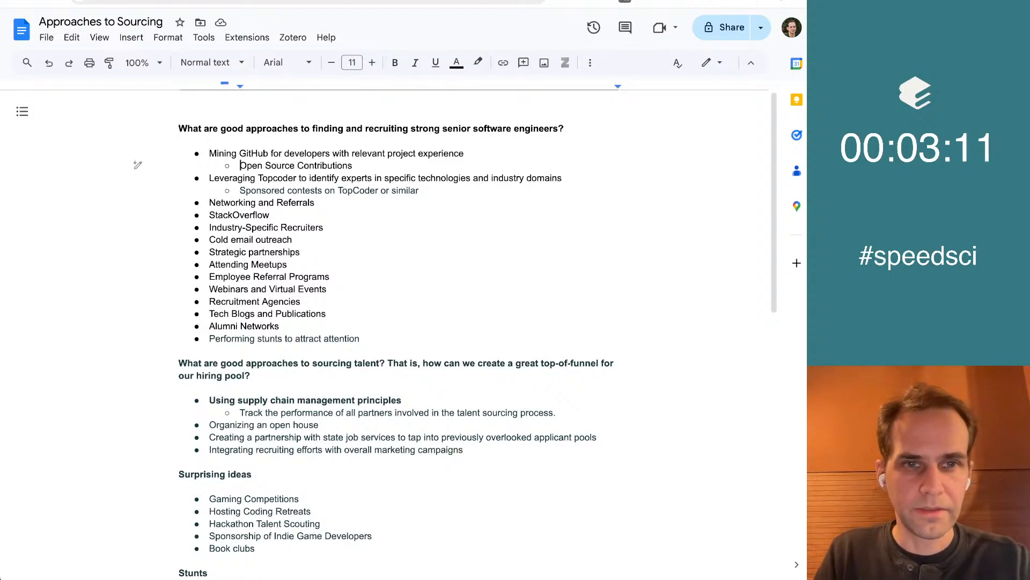
key(ctrl+shift+Right)
key(ctrl+shift+Right)
key(ctrl+shift+Right)
key(ctrl+shift+Right)
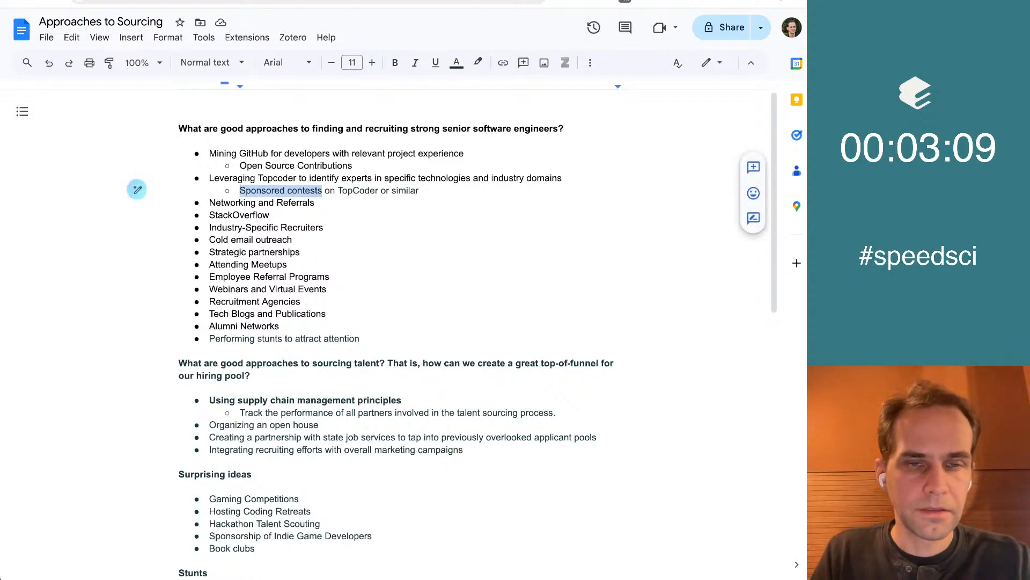
key(ctrl+b)
key(Left)
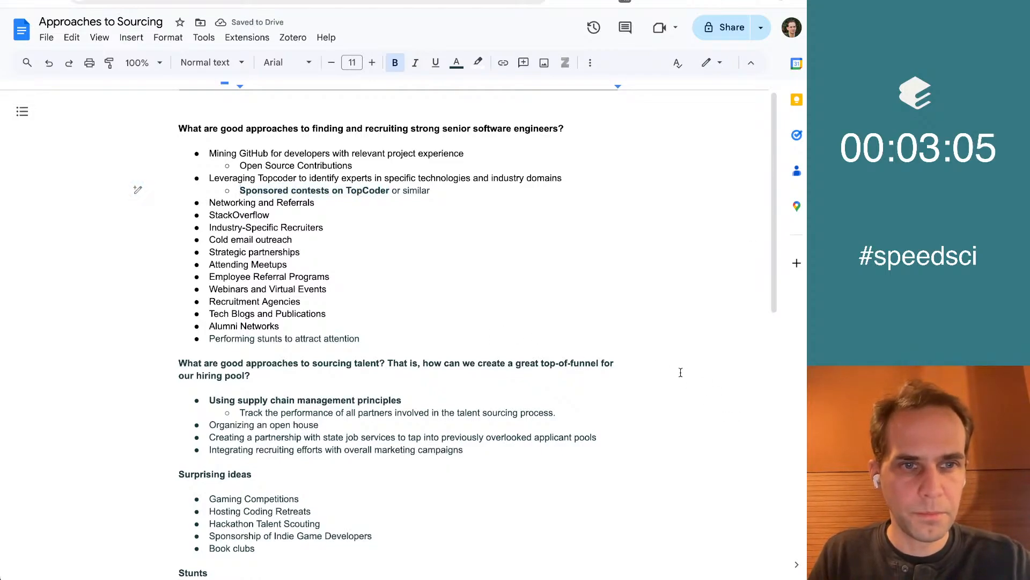
Add a nested sub-bullet "Kaggle" below the sponsored contests on TopCoder line
key(super+Right)
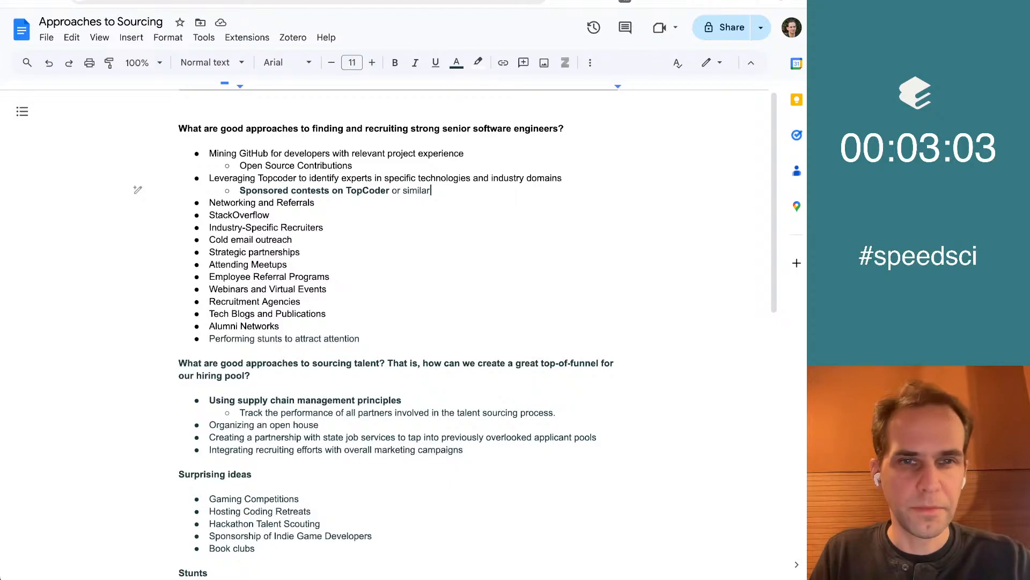
key(Return)
key(super+z)
key(Return)
key(Tab)
text(Kaggle)
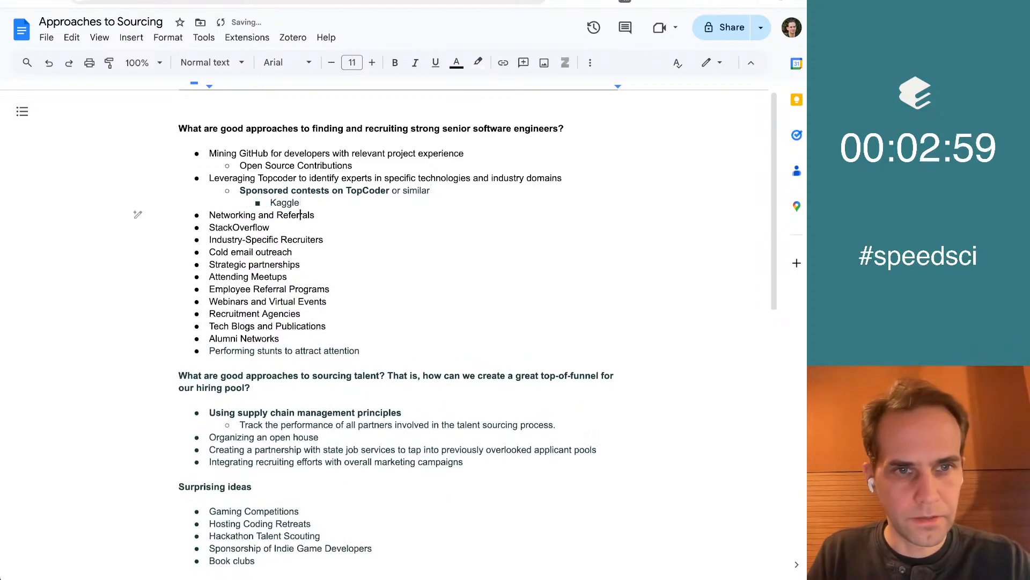
Bold the "Webinars and Virtual Events" bullet in the senior software engineers list
scroll(300, 138, down, 2)
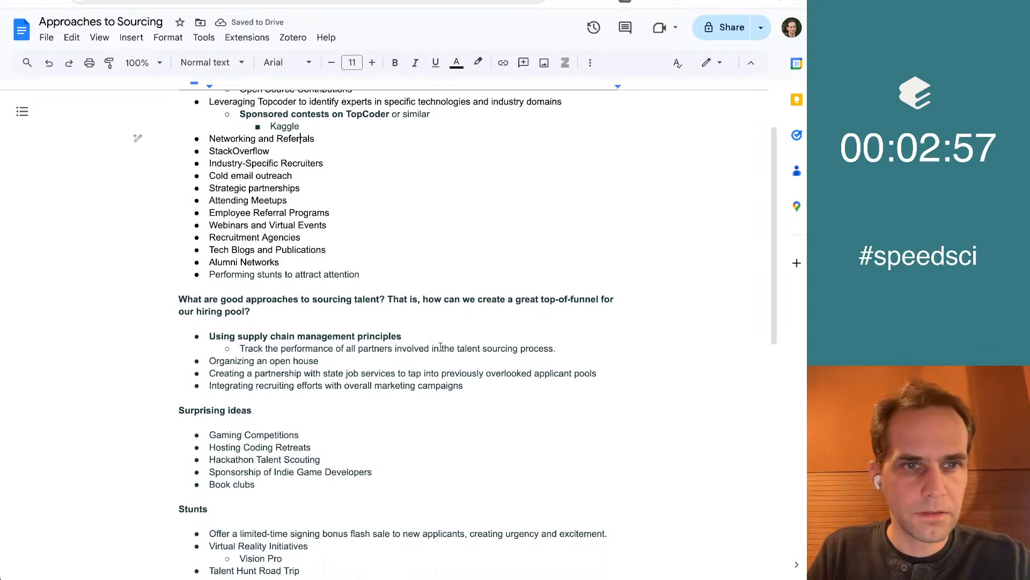
scroll(549, 229, down, 1)
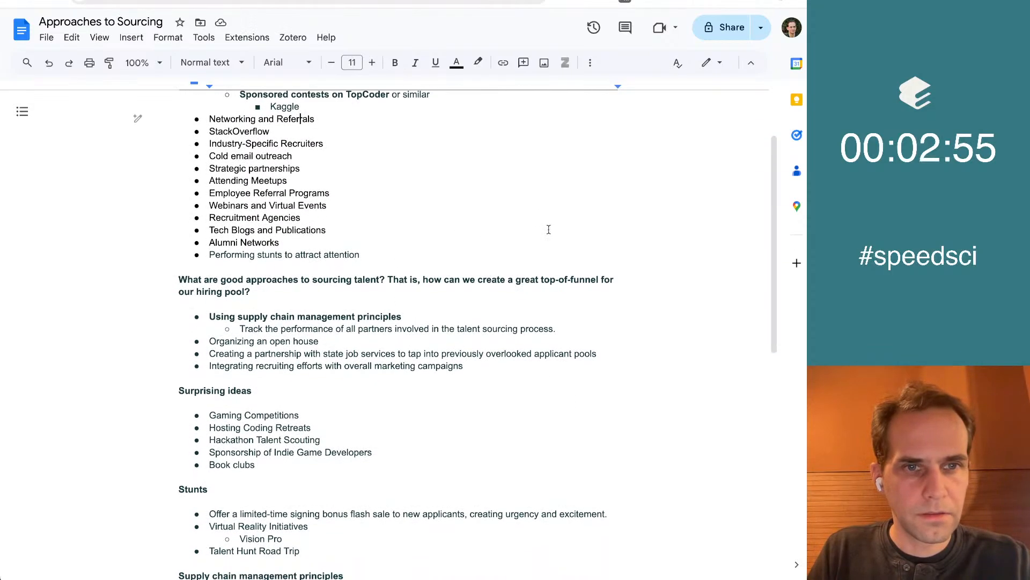
click(559, 195)
scroll(559, 195, up, 3)
key(Right)
key(shift+End)
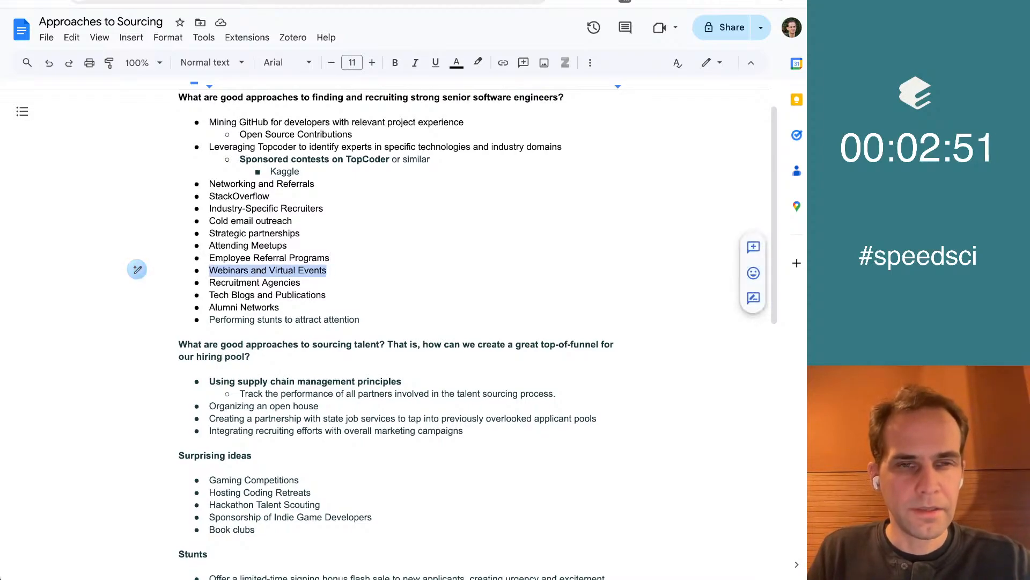
key(ctrl+b)
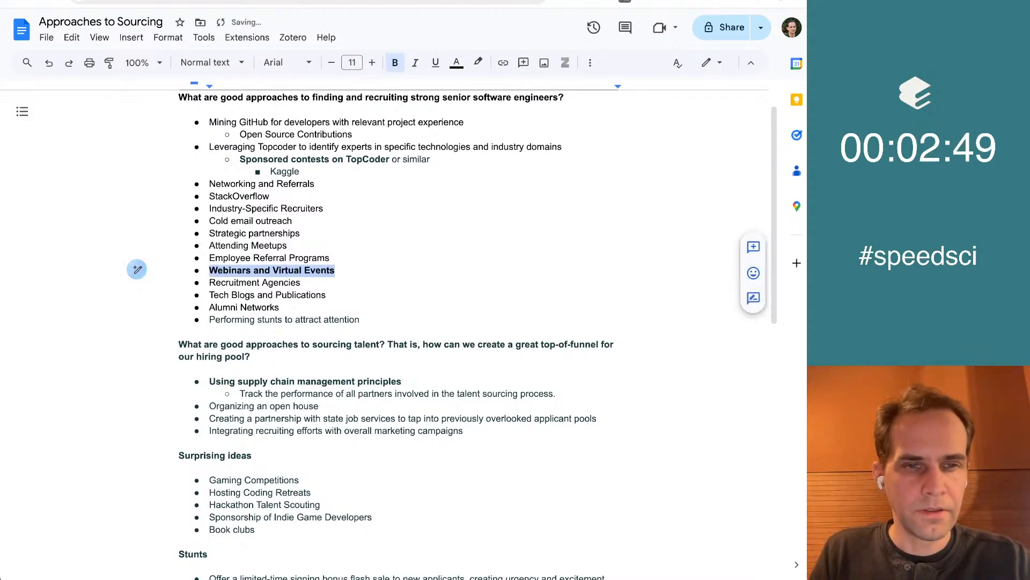
key(Left)
Bold the "Performing stunts to attract attention" bullet at the end of the first list
scroll(397, 322, down, 2)
scroll(397, 322, down, 1)
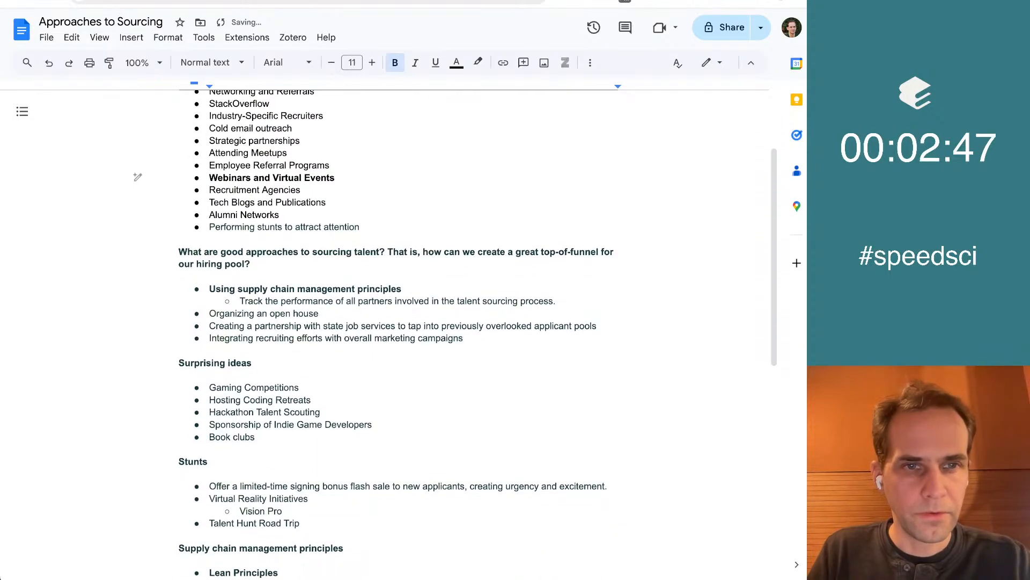
click(417, 228)
key(shift+Home)
key(ctrl+b)
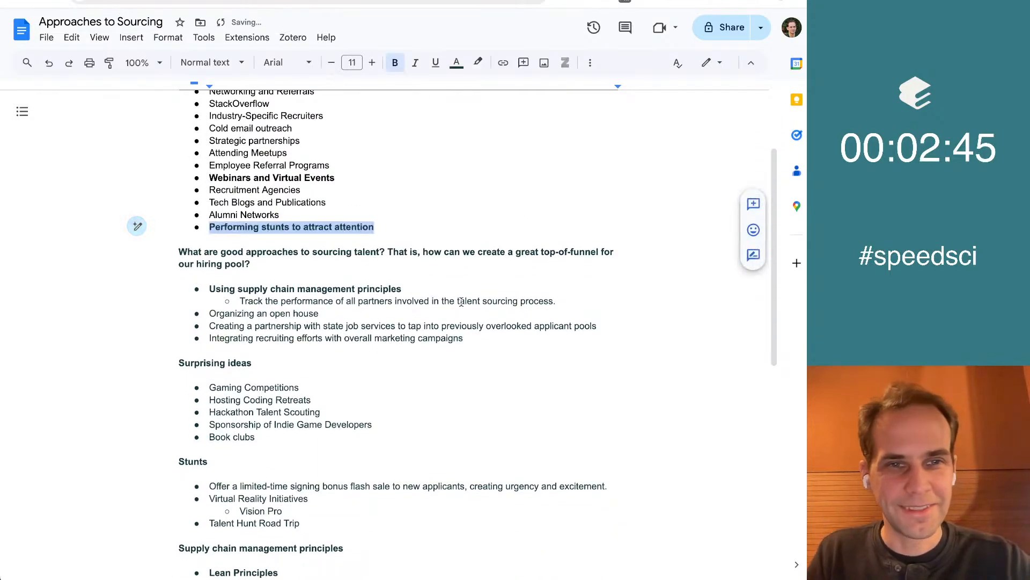
key(Left)
Bold "an open house" in the "Organizing an open house" bullet of the talent sourcing list
scroll(461, 301, down, 3)
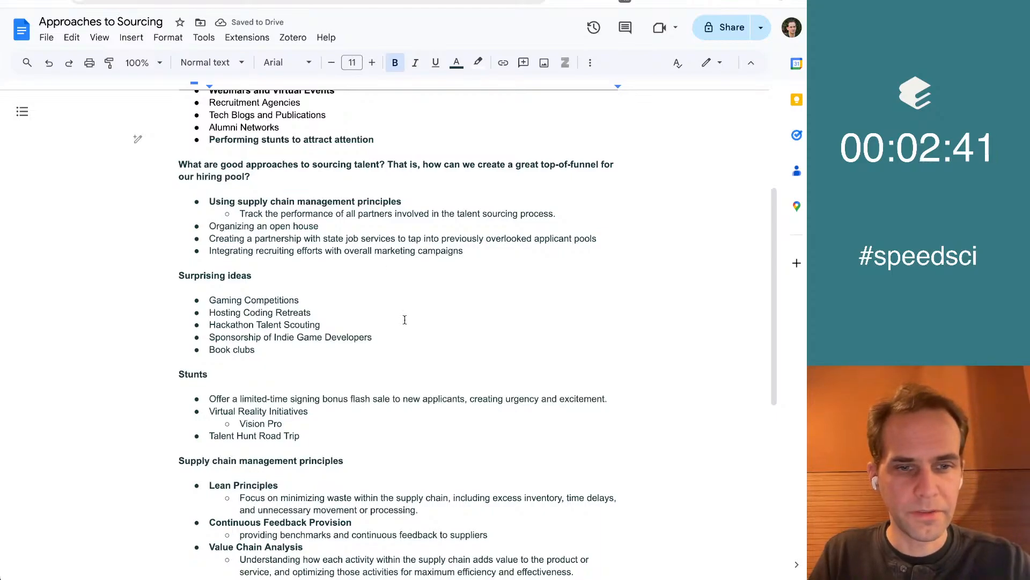
scroll(376, 301, down, 3)
scroll(338, 258, up, 2)
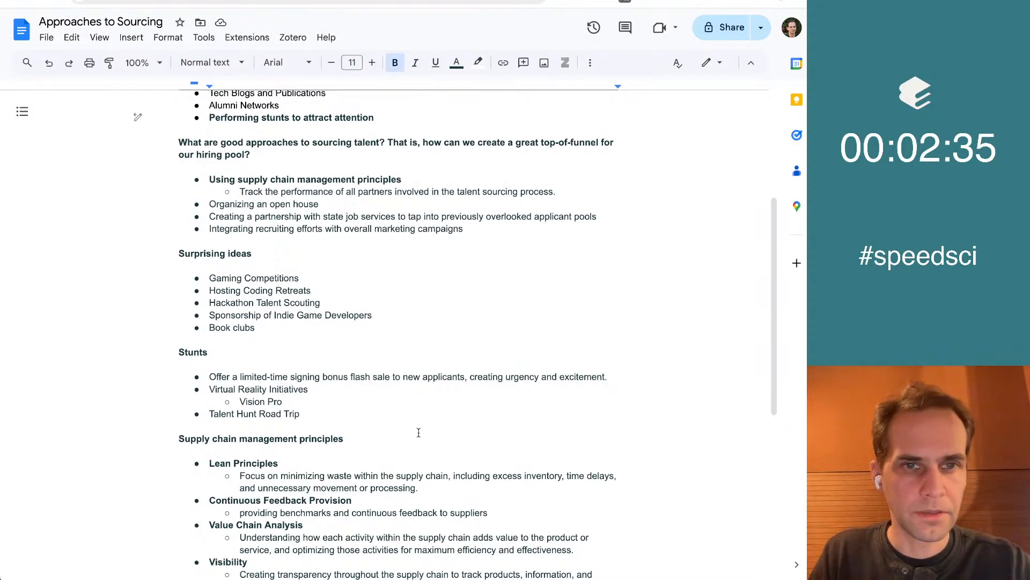
scroll(418, 432, down, 1)
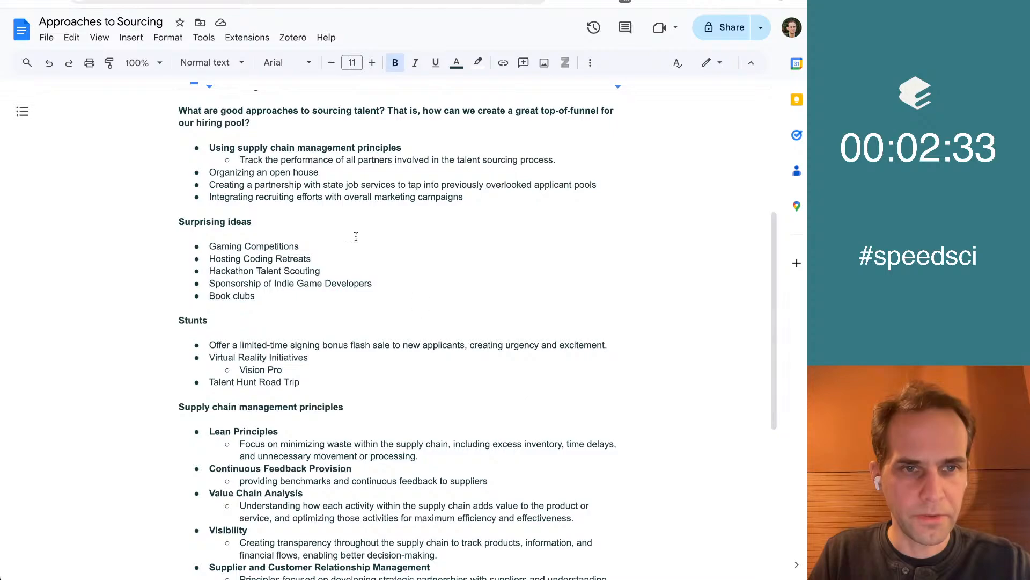
scroll(562, 295, down, 1)
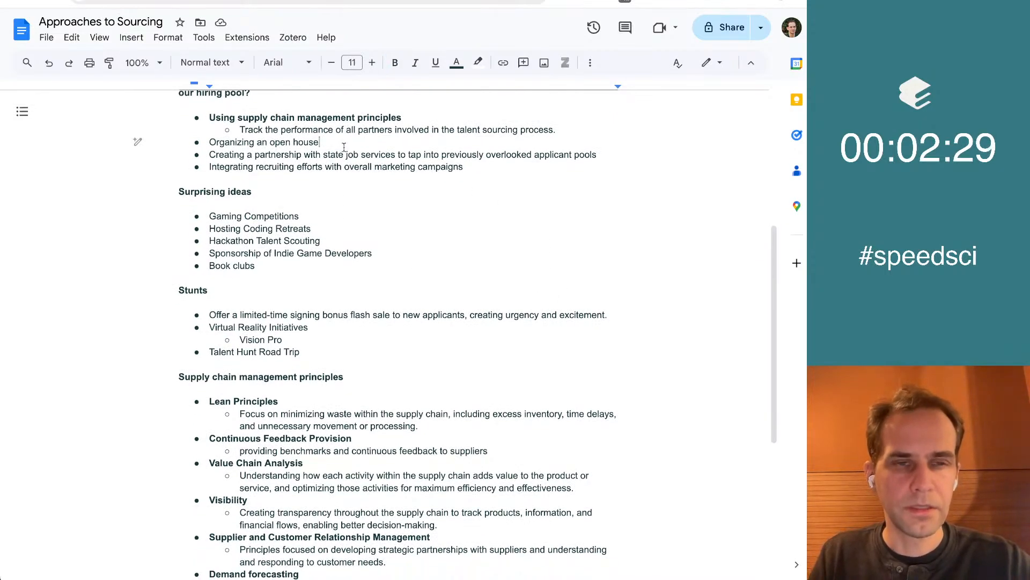
drag(323, 142, 257, 142)
key(super+Left)
key(super+Right)
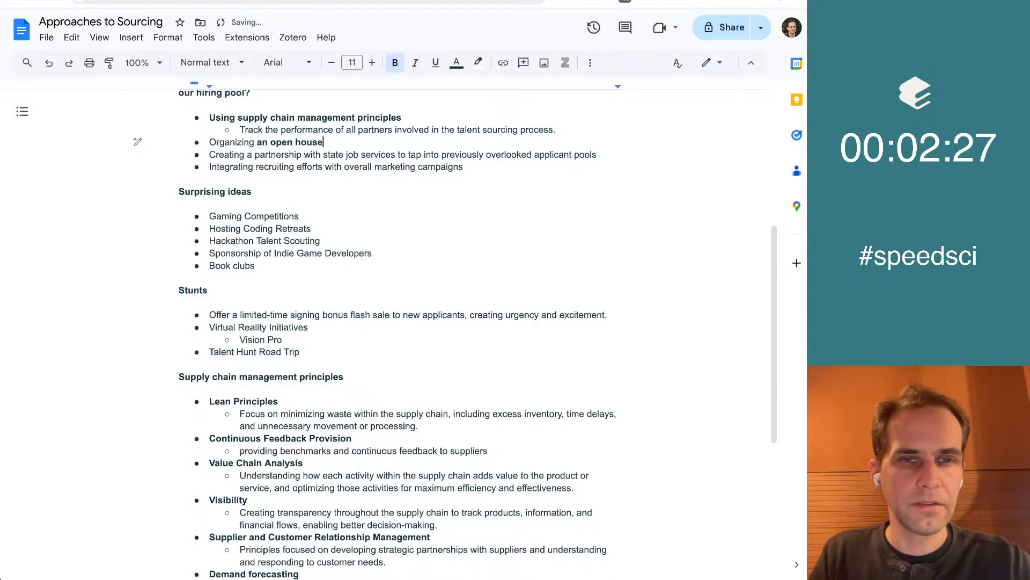
Add the non-bold sub-bullet "Could be regular" under the open house bullet
key(Return)
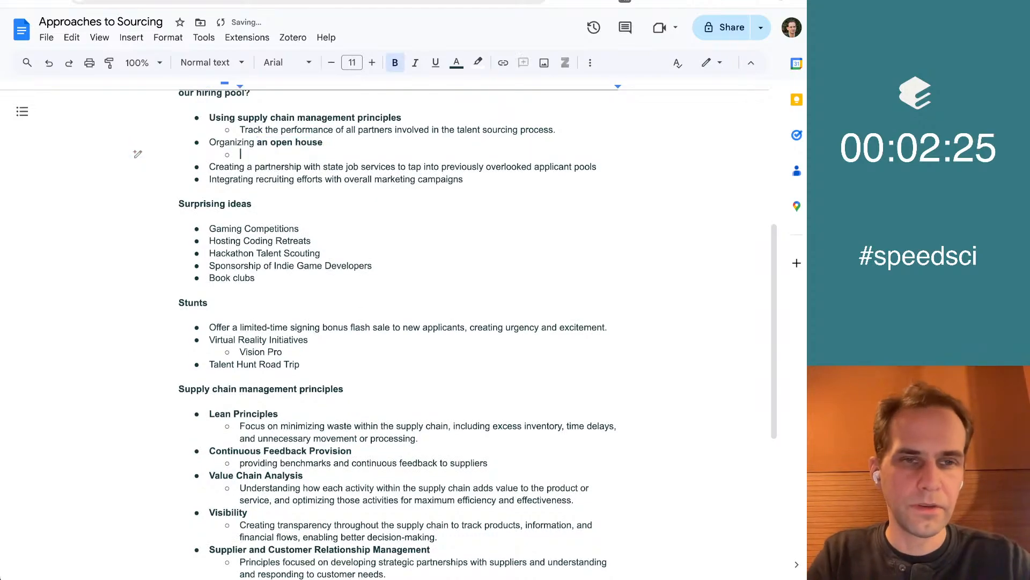
key(Tab)
text(Could b)
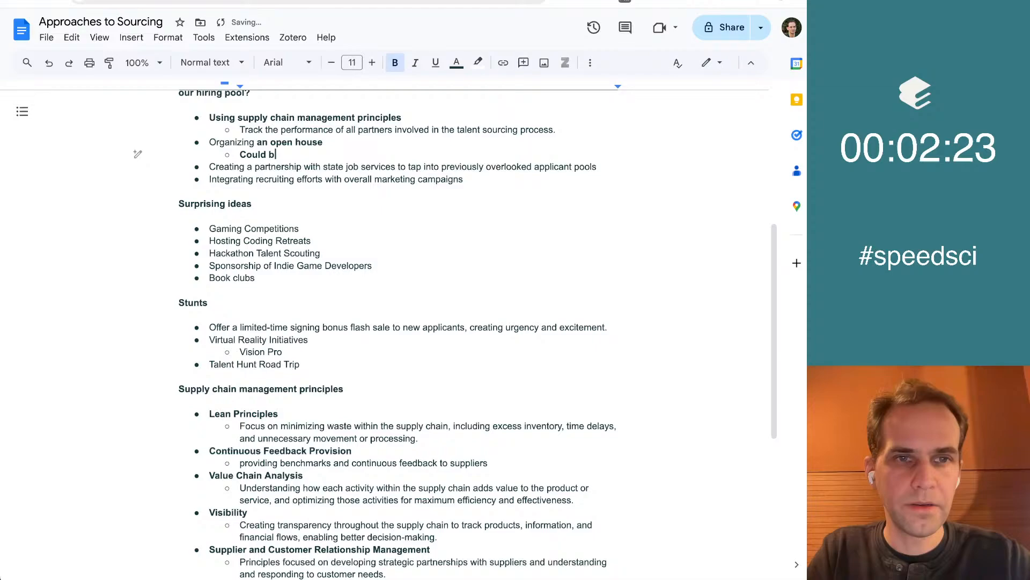
click(345, 156)
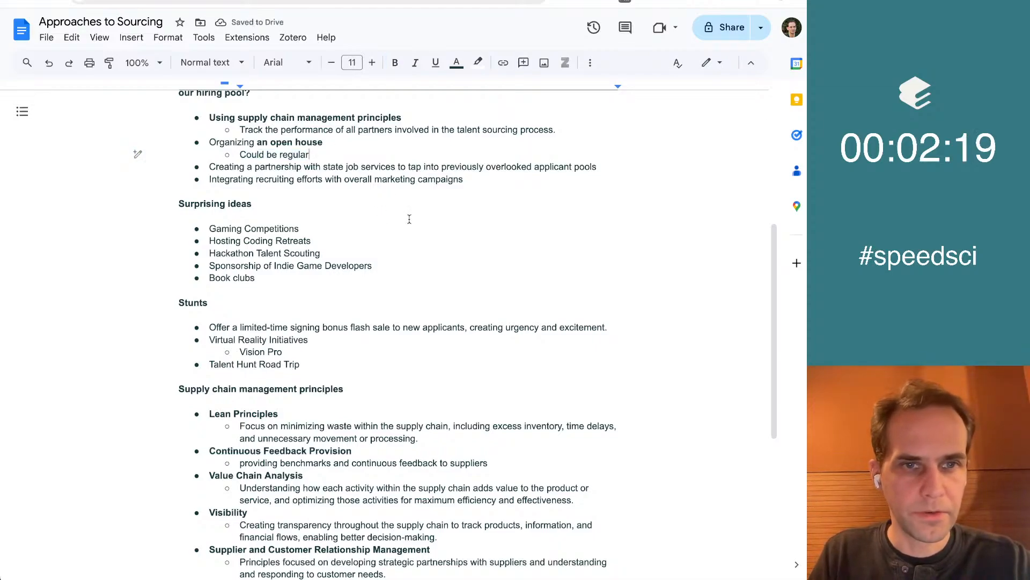
Review the surprising ideas, stunts and supply chain management principles for further ideas worth highlighting
scroll(409, 219, down, 1)
scroll(409, 219, down, 3)
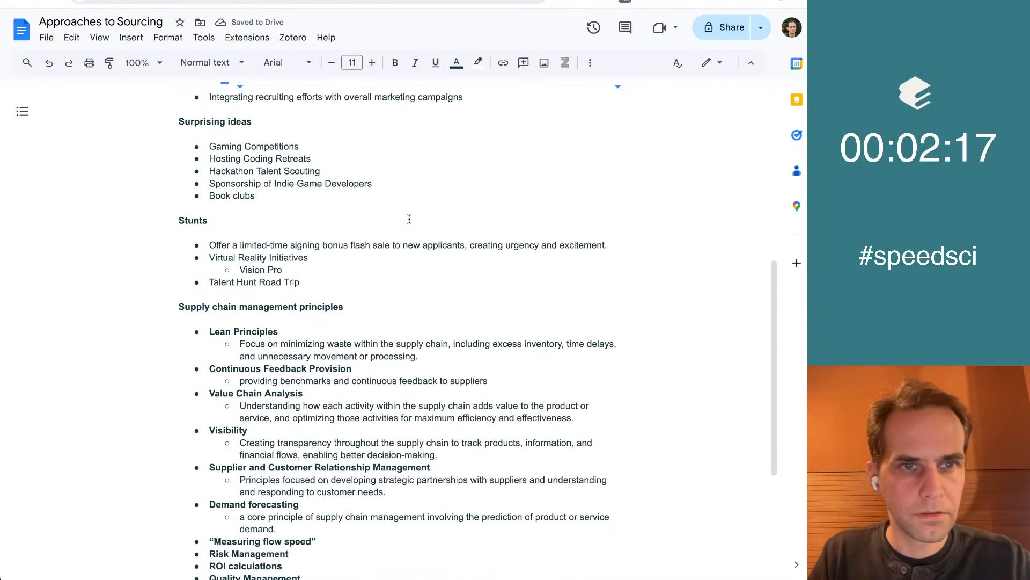
scroll(409, 219, down, 2)
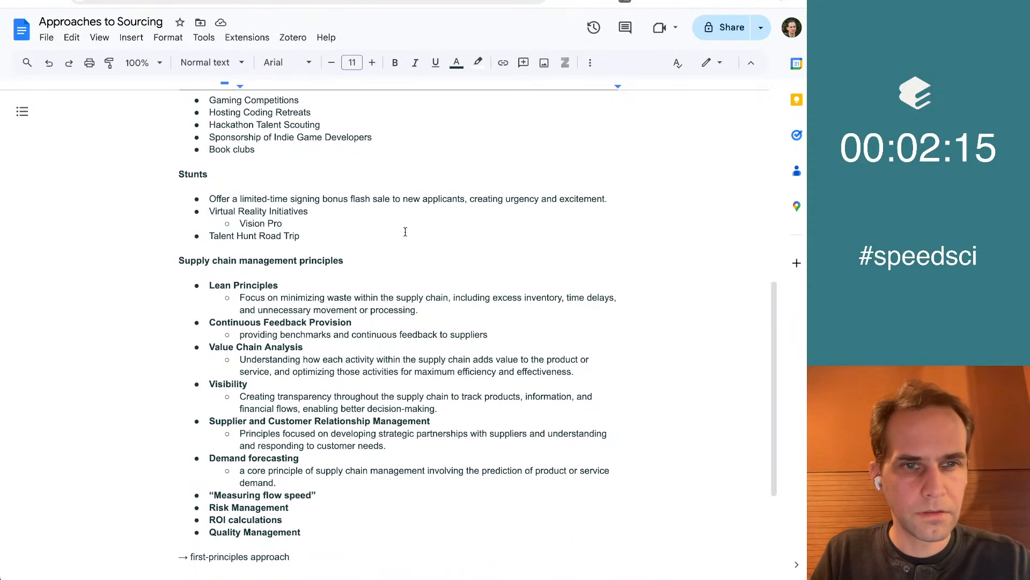
scroll(405, 231, down, 2)
key(Up)
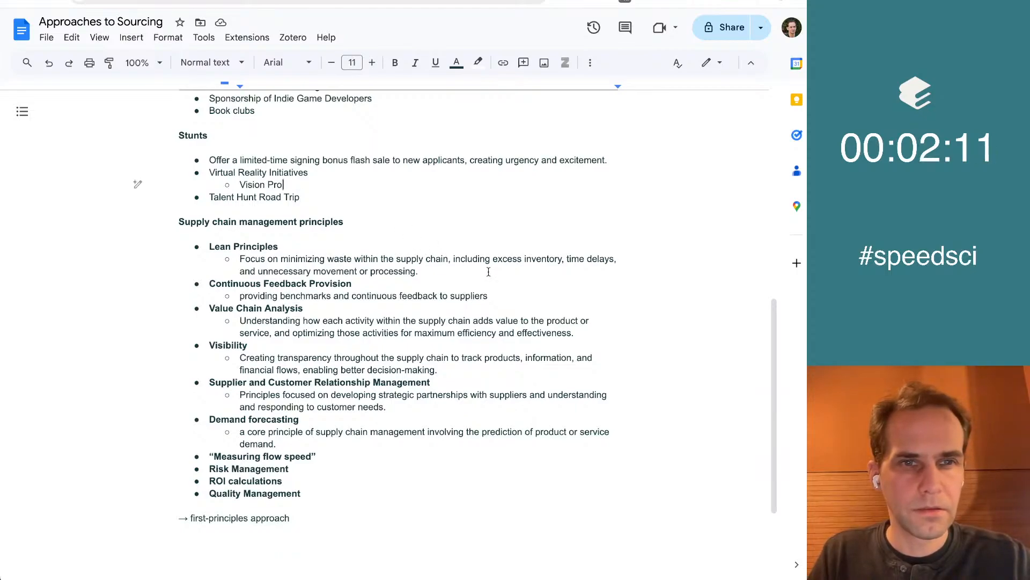
scroll(489, 274, down, 1)
key(Up)
key(Right)
key(Right)
key(Right)
key(Right)
key(Right)
key(Right)
key(Right)
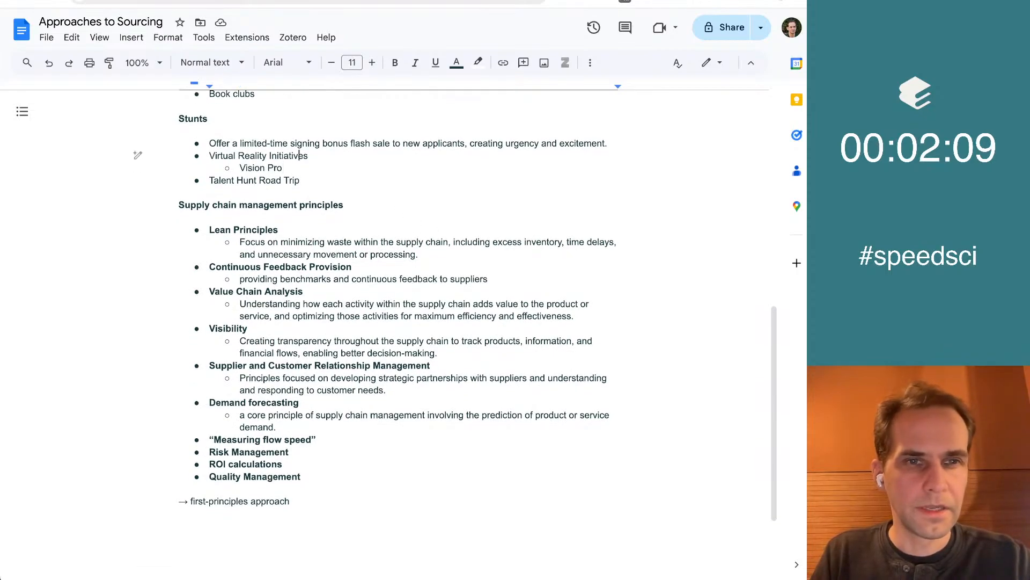
key(Up)
key(Up)
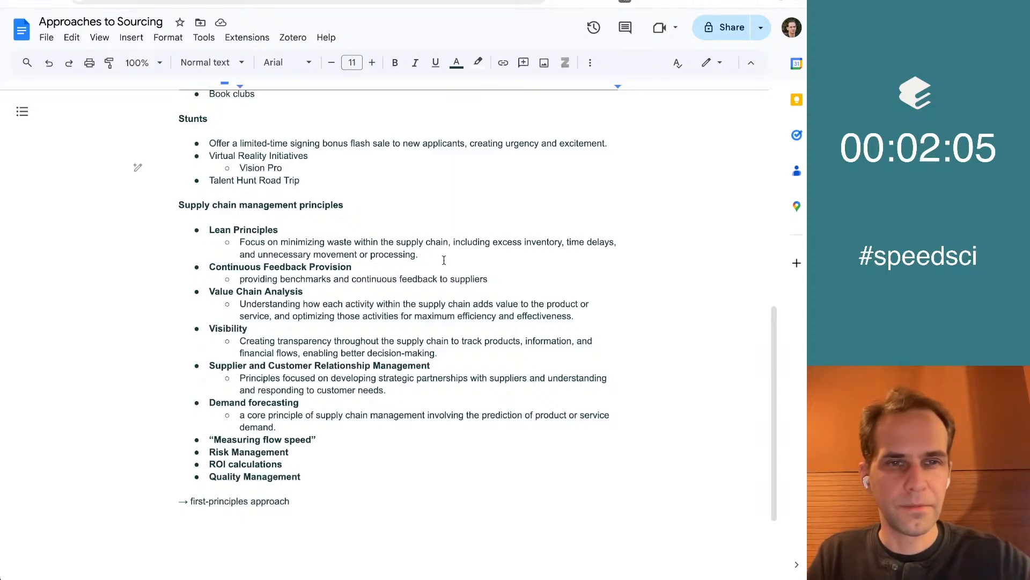
key(Up)
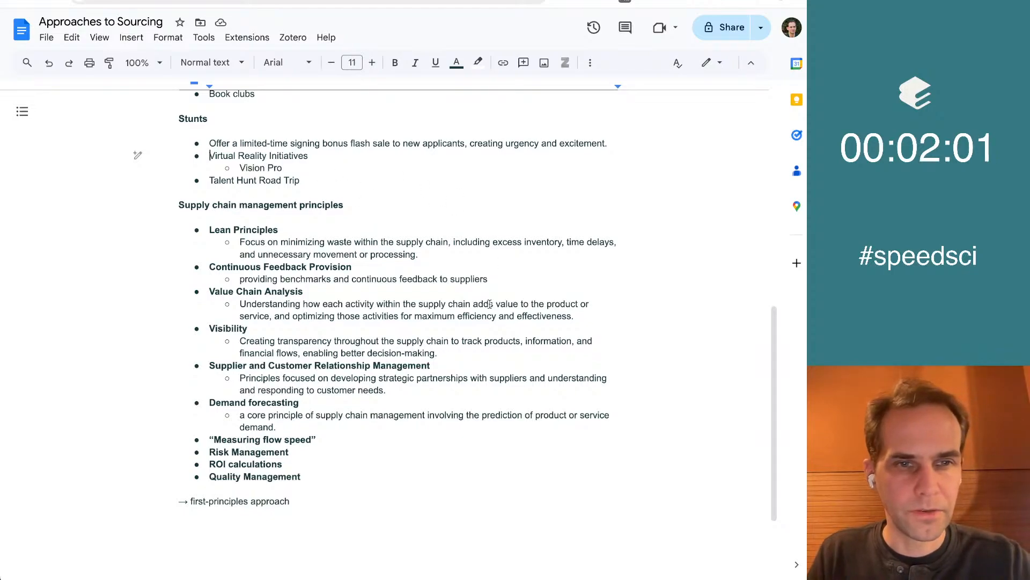
scroll(489, 303, down, 3)
click(391, 376)
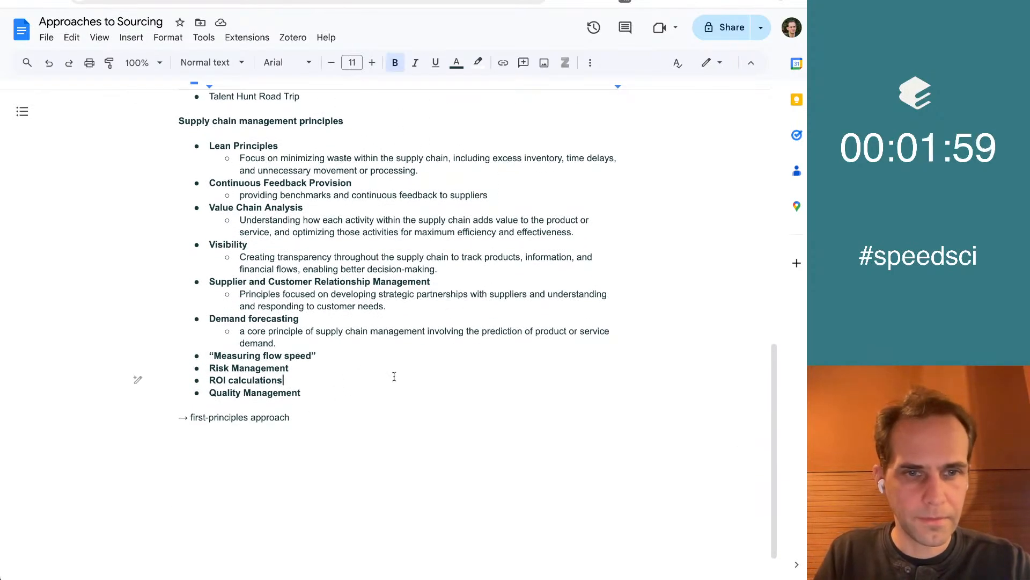
scroll(395, 376, up, 10)
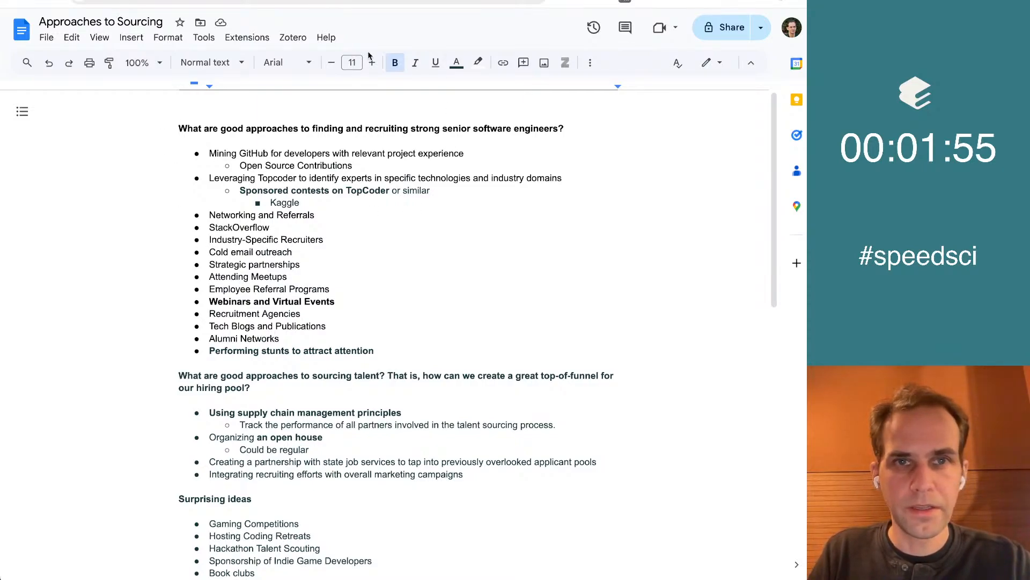
Switch to Elicit and leave the expanded supply chain results table to view the notebook's questions from the start
click(180, 1)
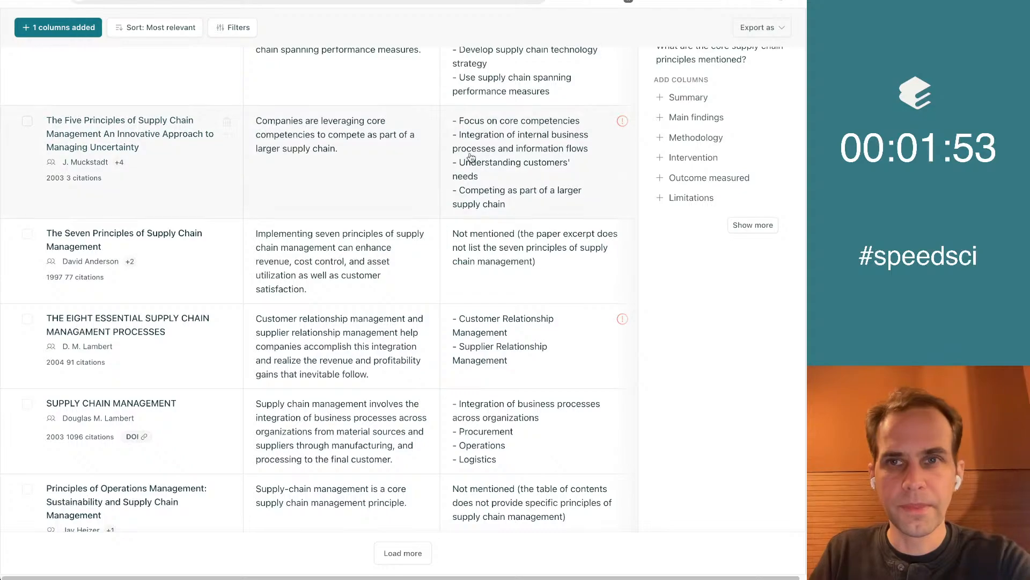
scroll(488, 152, up, 4)
click(785, 32)
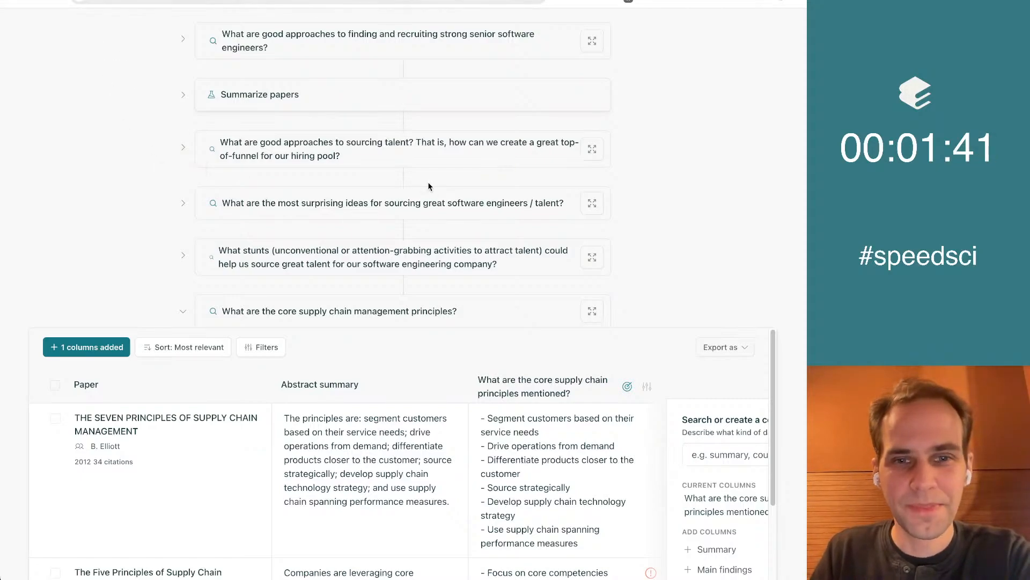
scroll(161, 150, up, 1)
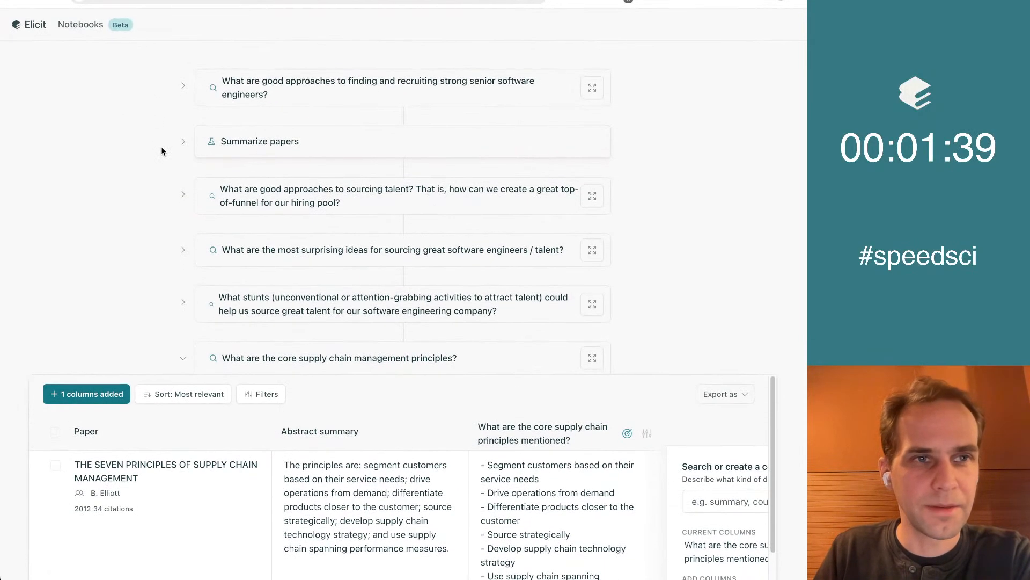